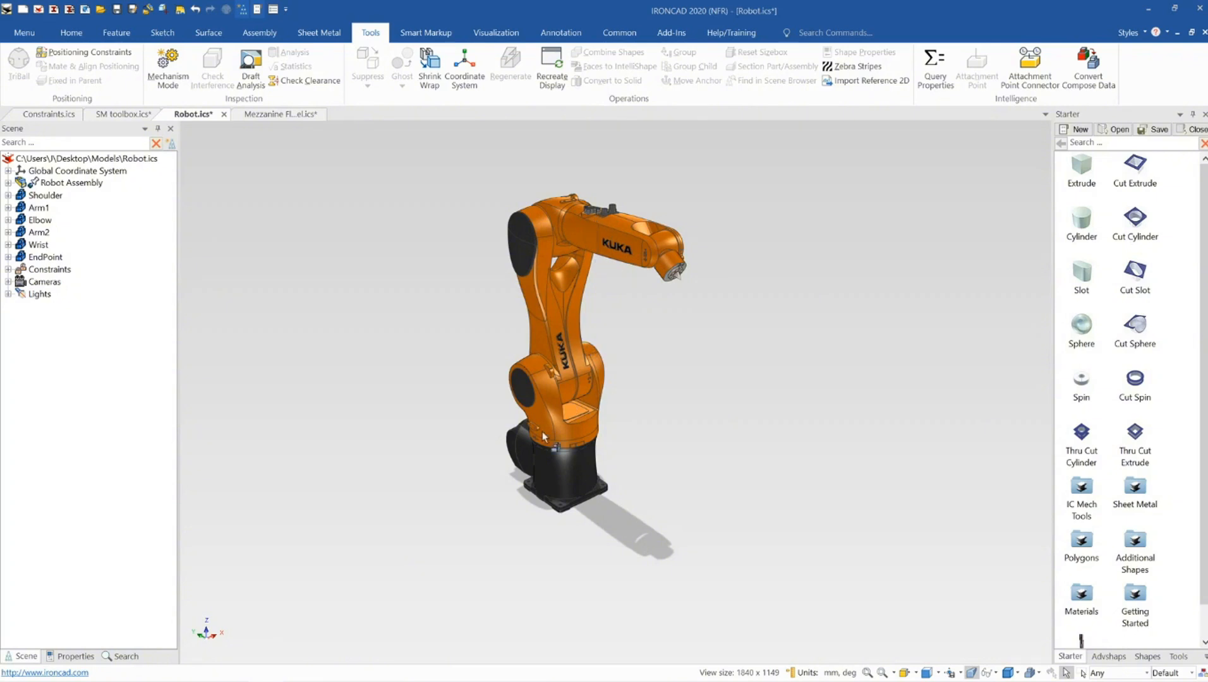
Move the robot arm by its end in Mechanism Mode, then cancel the mechanism session
click(182, 74)
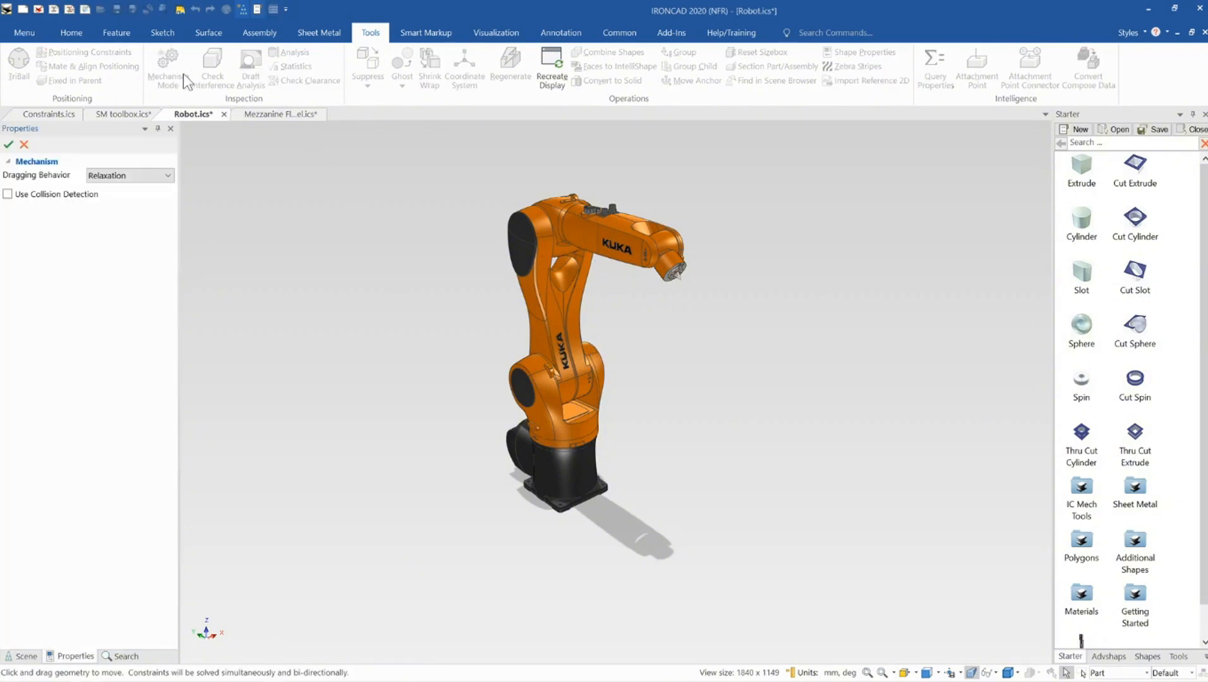
drag(681, 282, 796, 329)
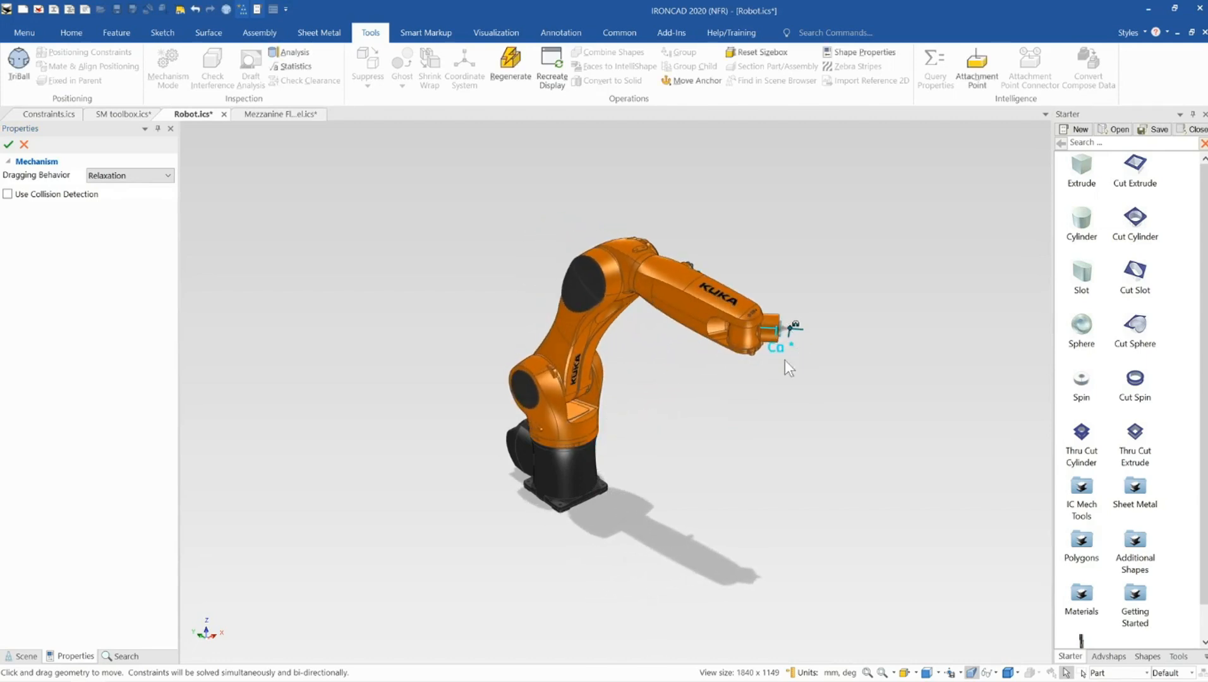
click(24, 144)
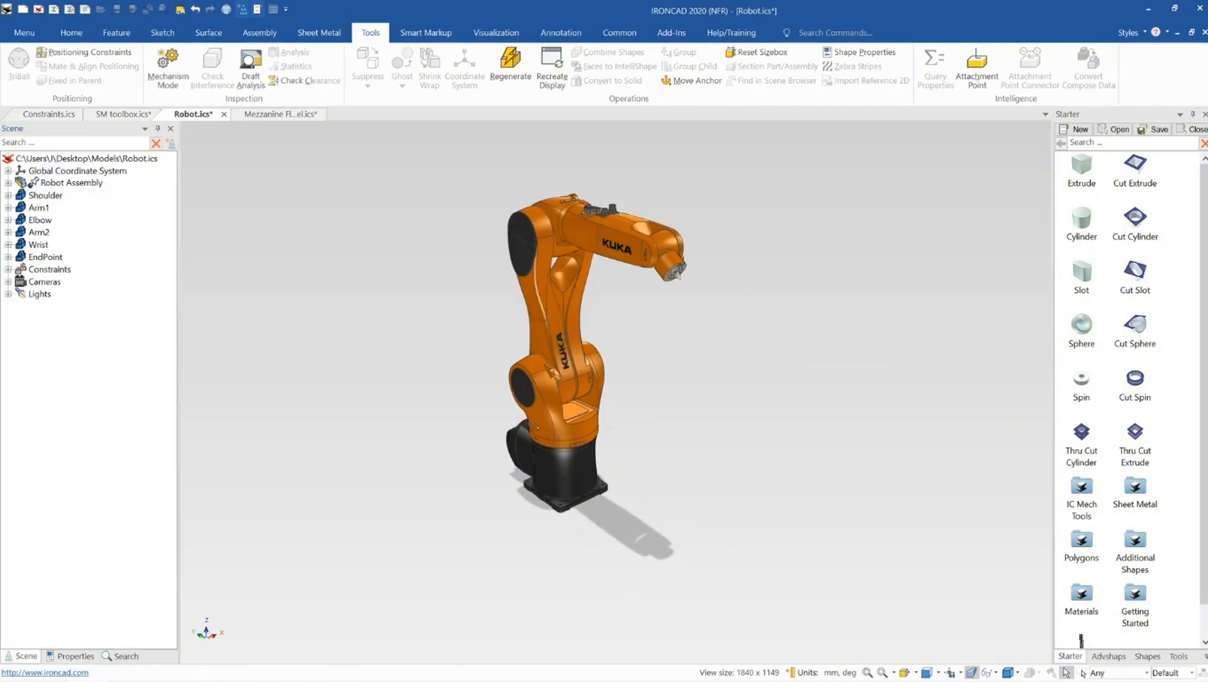
Switch to the SM toolbox model and zoom in on the toolbox lid's hinge corner
click(122, 115)
scroll(715, 401, up, 2)
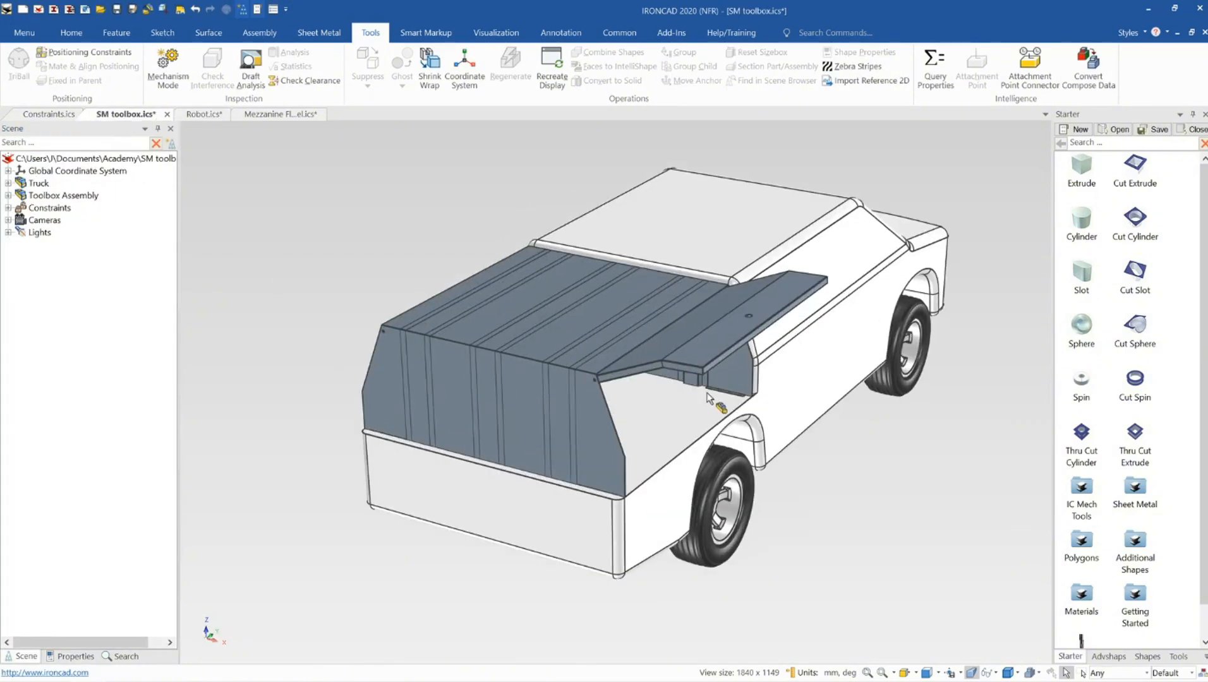
middle_drag(602, 453, 542, 413)
scroll(554, 392, up, 5)
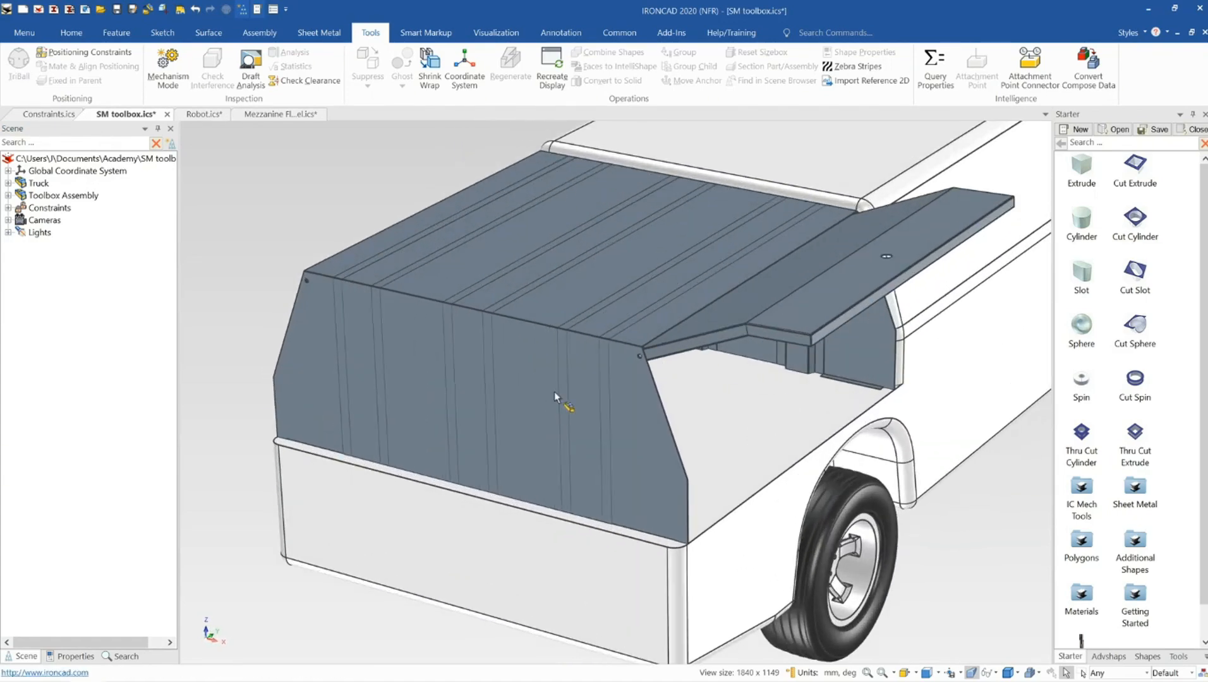
scroll(659, 369, up, 10)
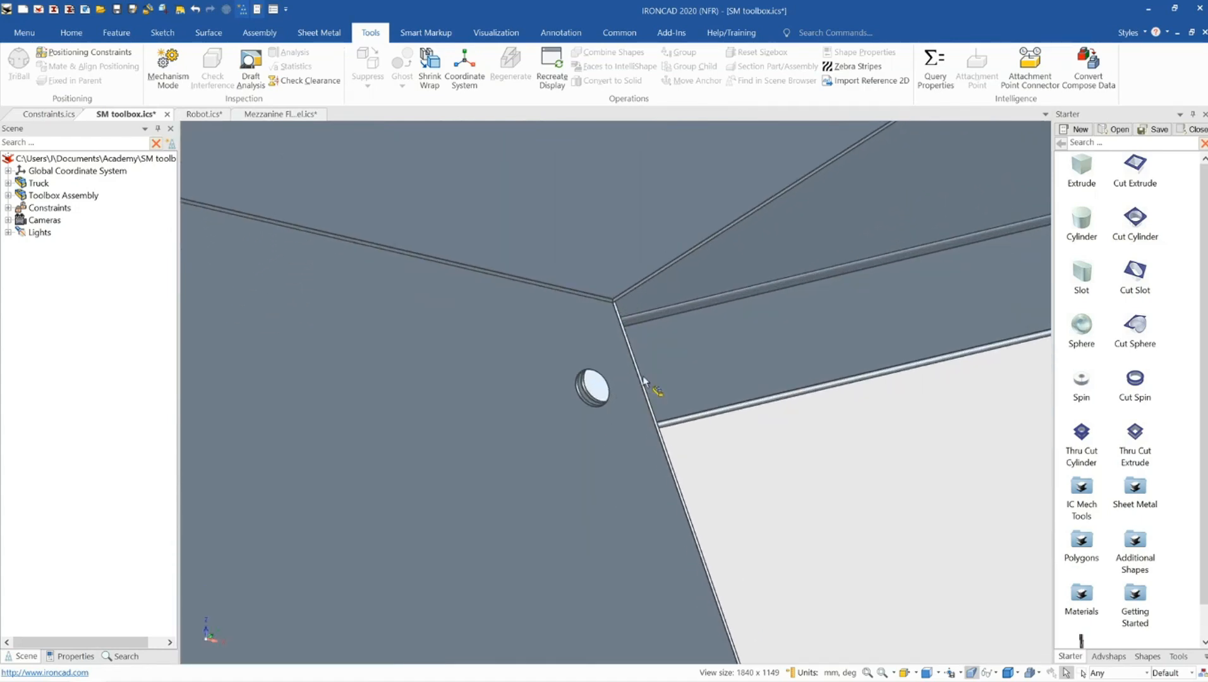
click(665, 364)
click(665, 364)
Select the toolbox assembly and orbit around its hinge angle constraint before zooming back out
middle_drag(629, 414, 599, 407)
middle_drag(608, 450, 551, 389)
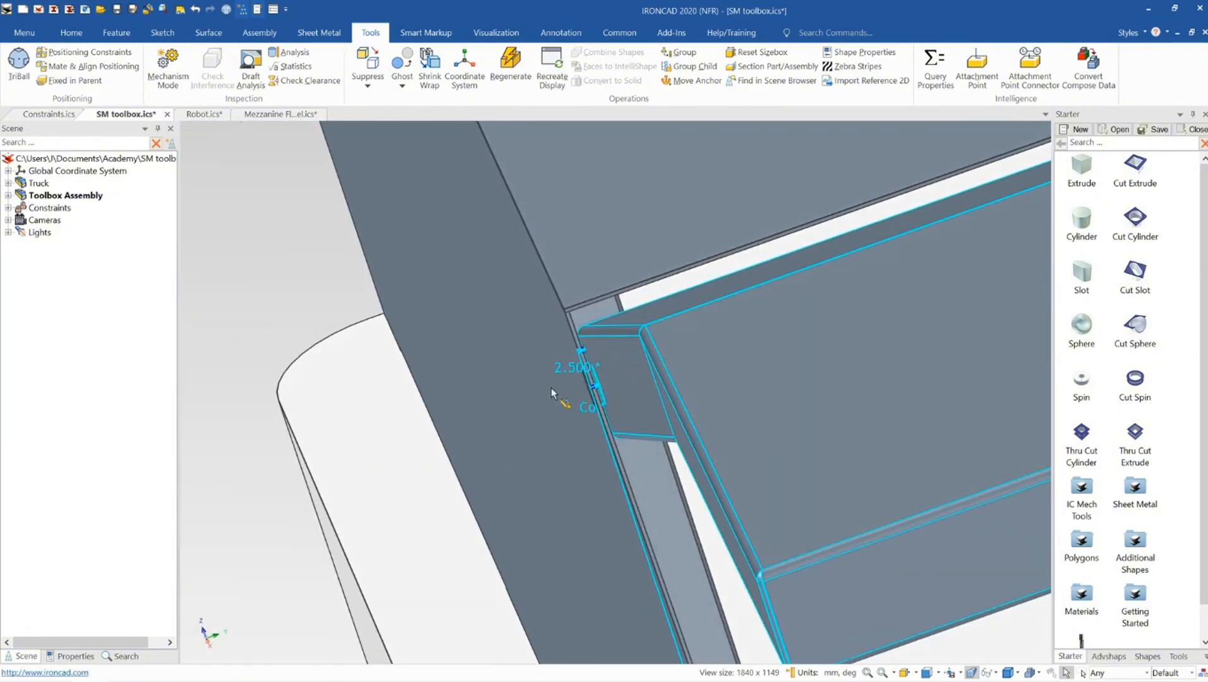
middle_drag(615, 446, 666, 343)
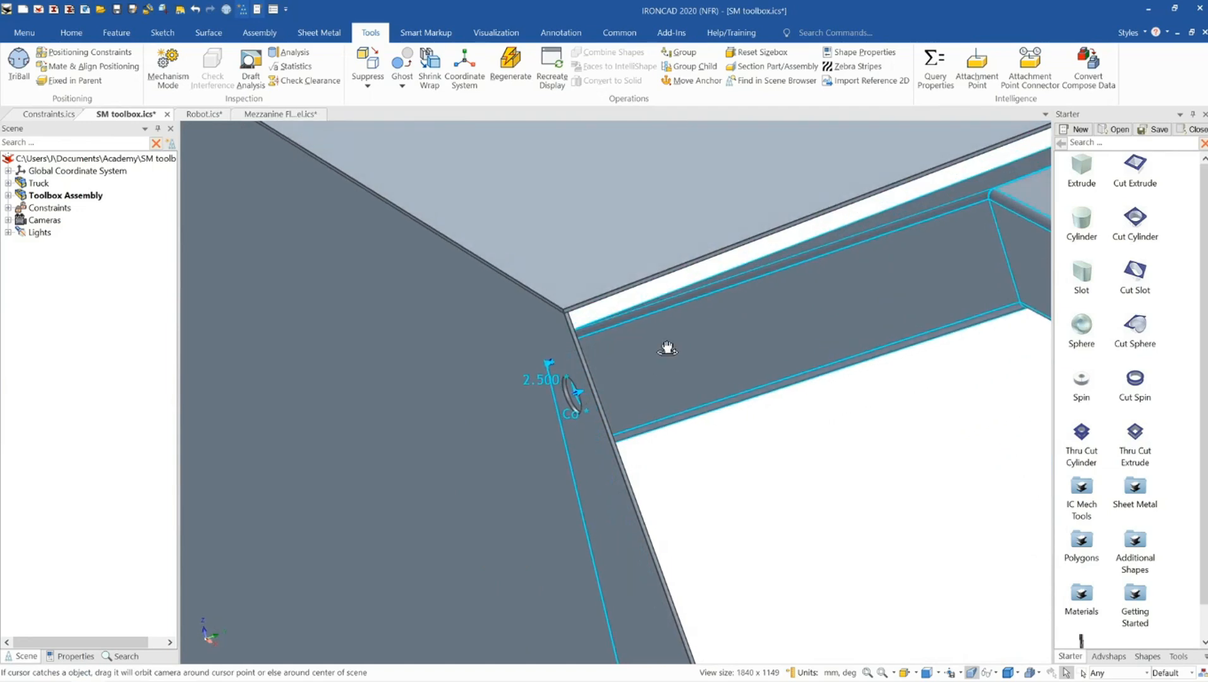
middle_drag(580, 498, 703, 435)
scroll(644, 474, down, 4)
scroll(638, 486, down, 5)
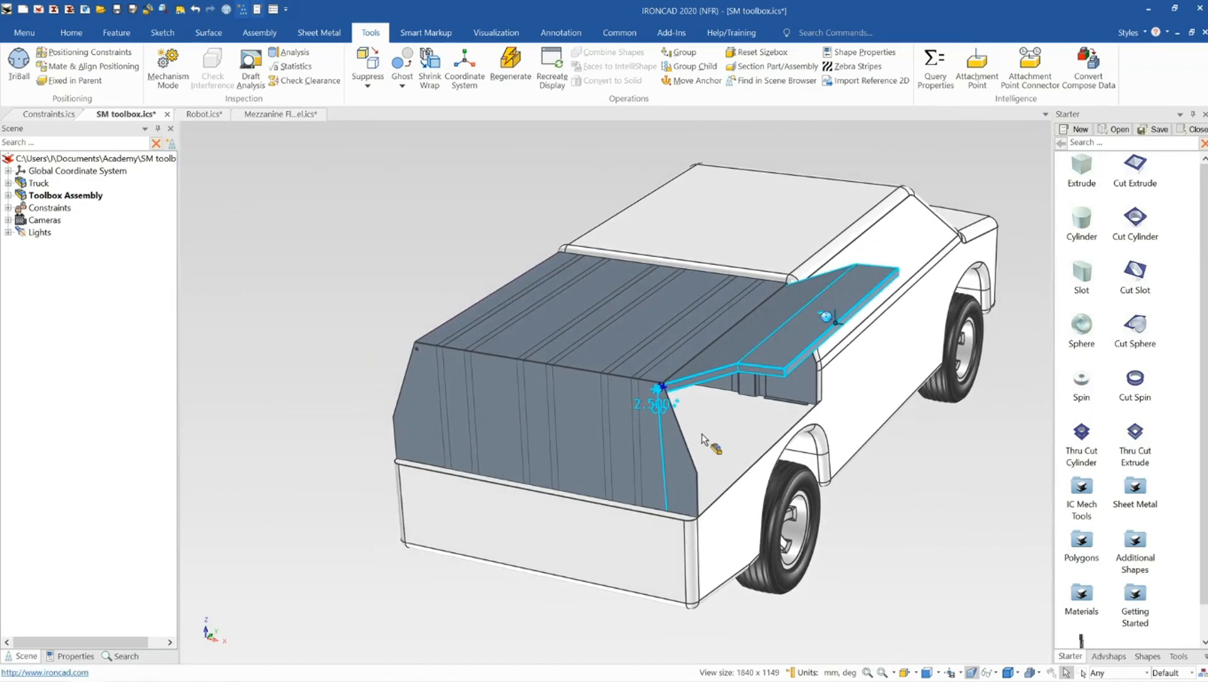
Rotate the toolbox lid about its hinge in Mechanism Mode and accept the mechanism session
click(168, 68)
drag(801, 328, 776, 331)
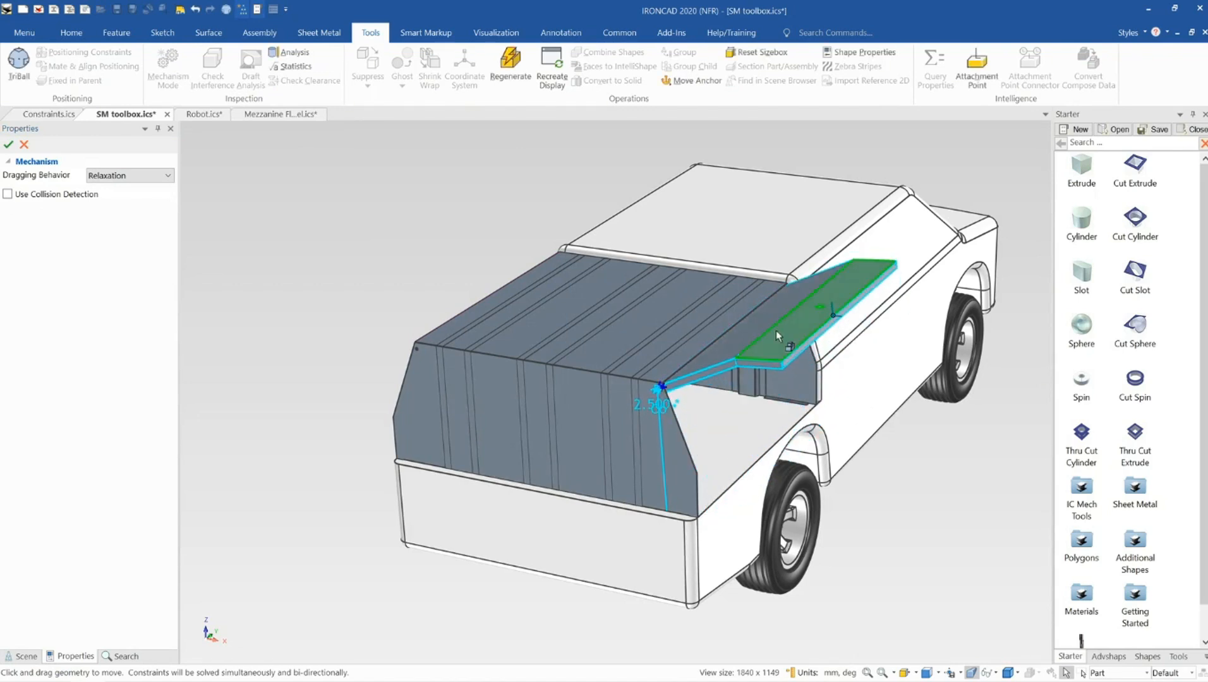
click(9, 146)
Switch to the Mezzanine Floor model and select the mezzanine assembly
middle_click(725, 371)
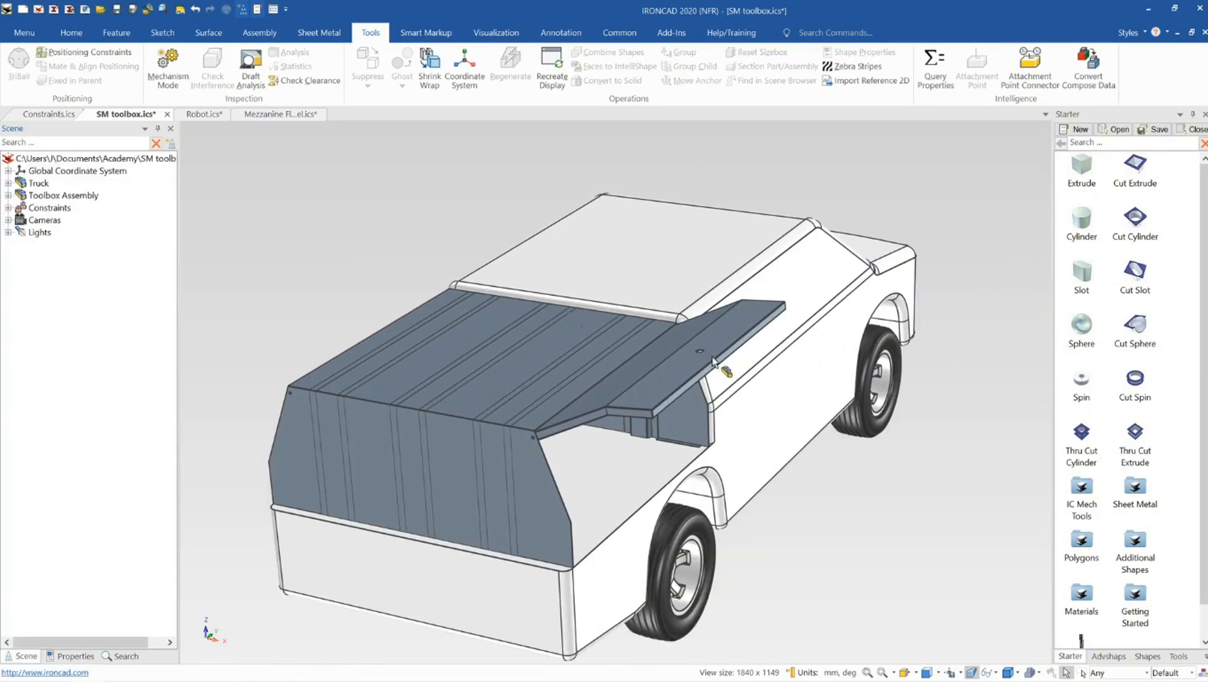
middle_drag(726, 373, 684, 356)
scroll(552, 471, down, 1)
shift+middle_drag(551, 471, 594, 436)
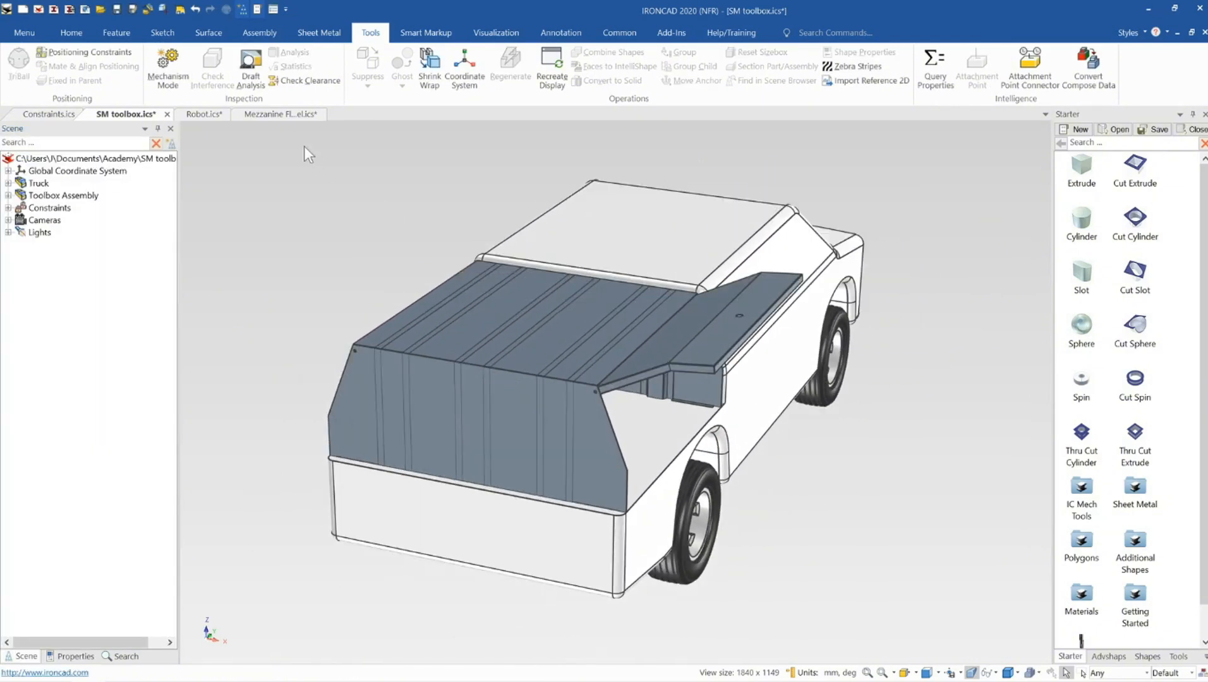
click(273, 115)
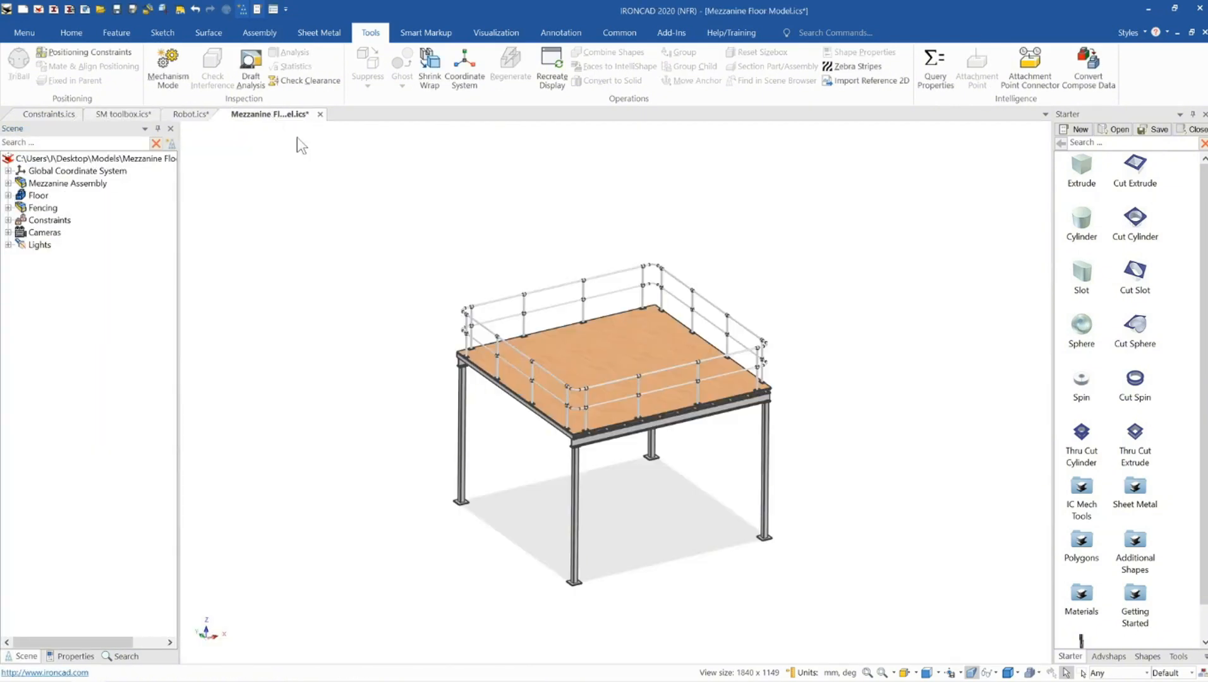
click(635, 438)
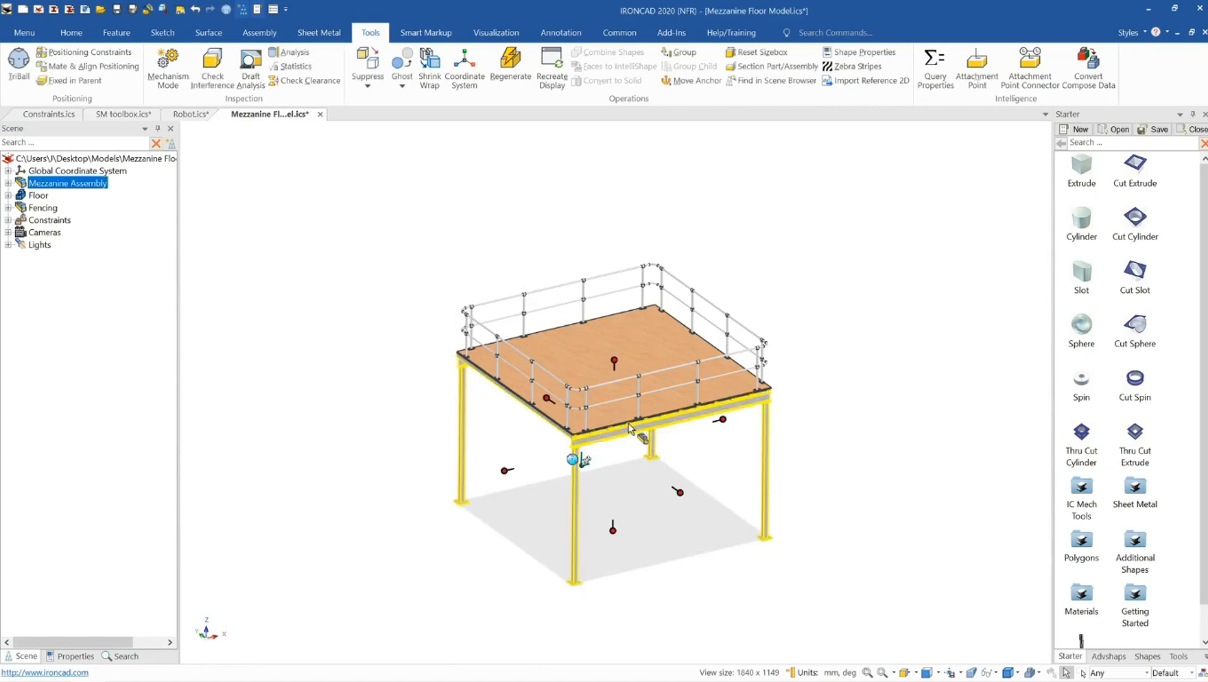
Stretch the mezzanine's length to about 8899 mm with its size handle
drag(723, 419, 905, 392)
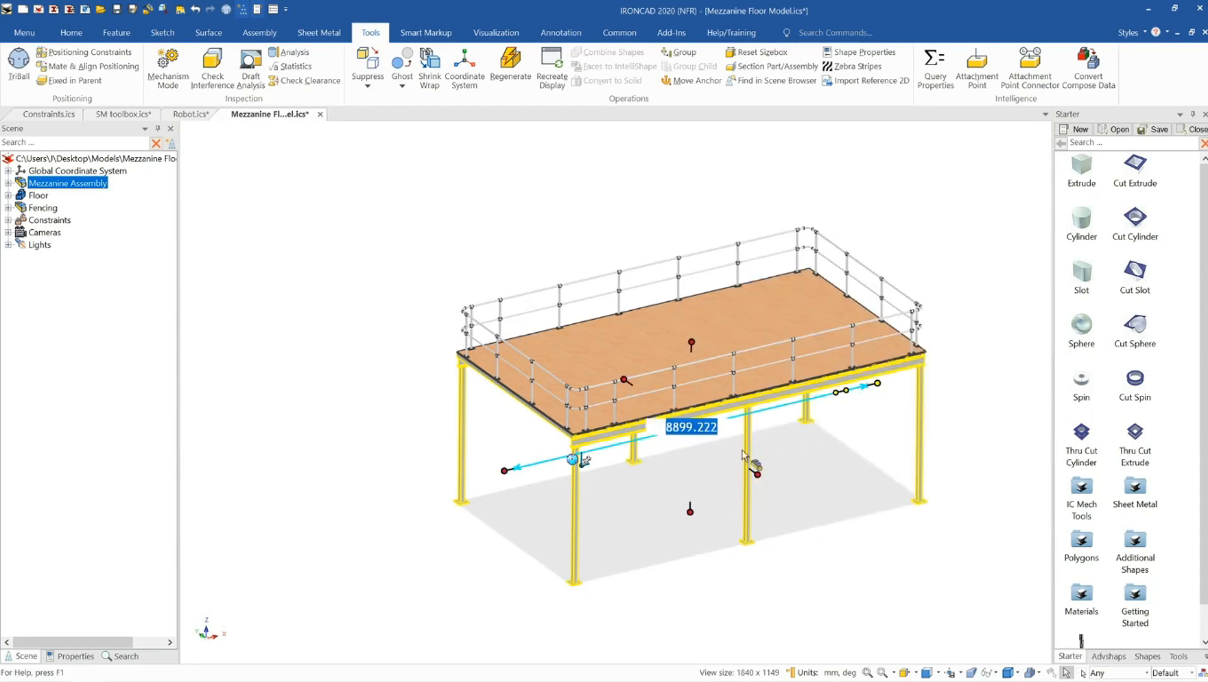
scroll(696, 455, up, 1)
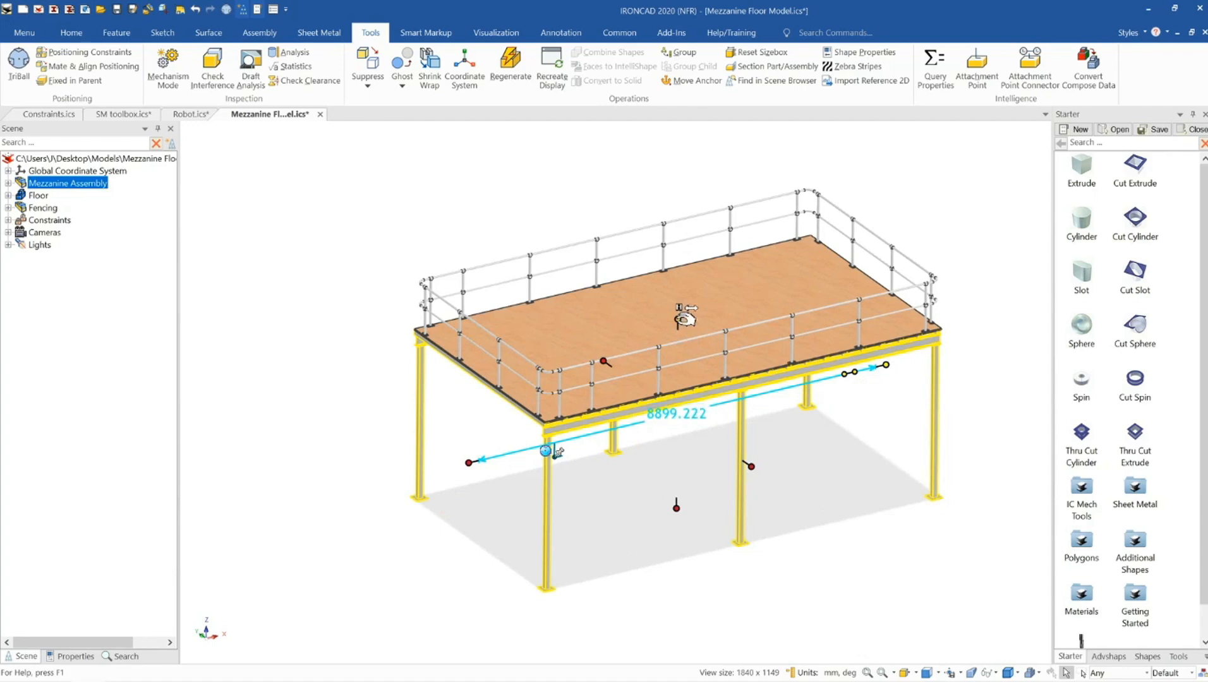
Raise the mezzanine's height to about 3573 mm with its vertical size handle
drag(685, 316, 684, 378)
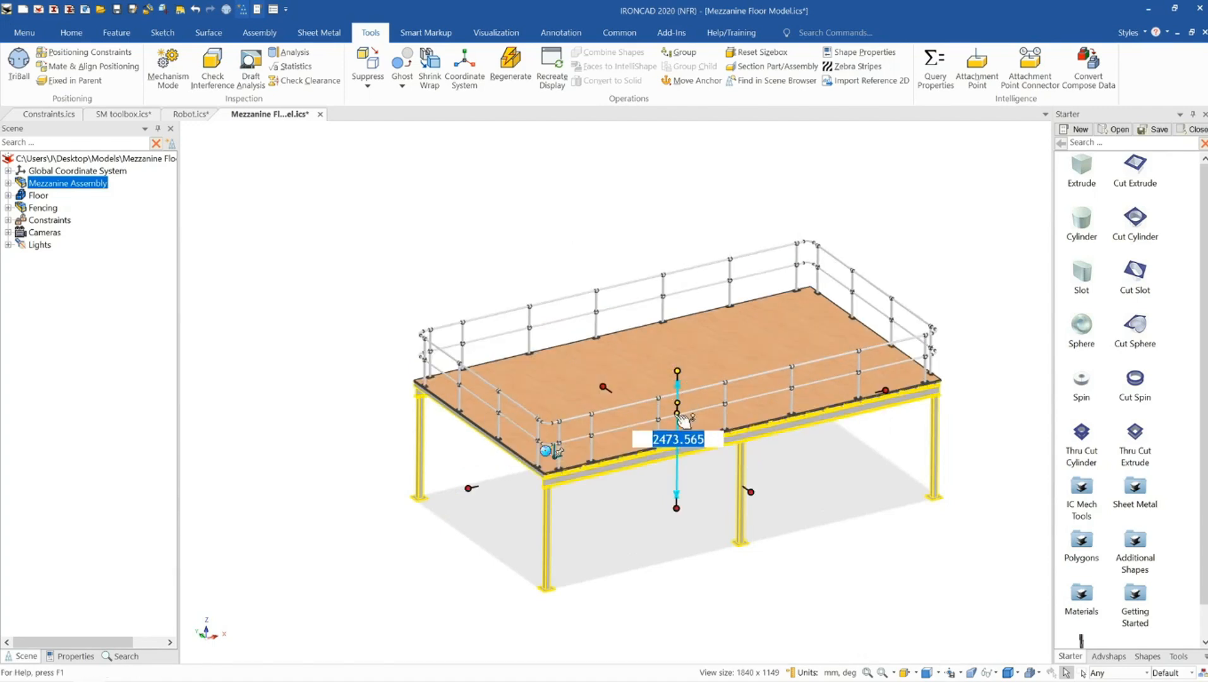
scroll(660, 457, up, 3)
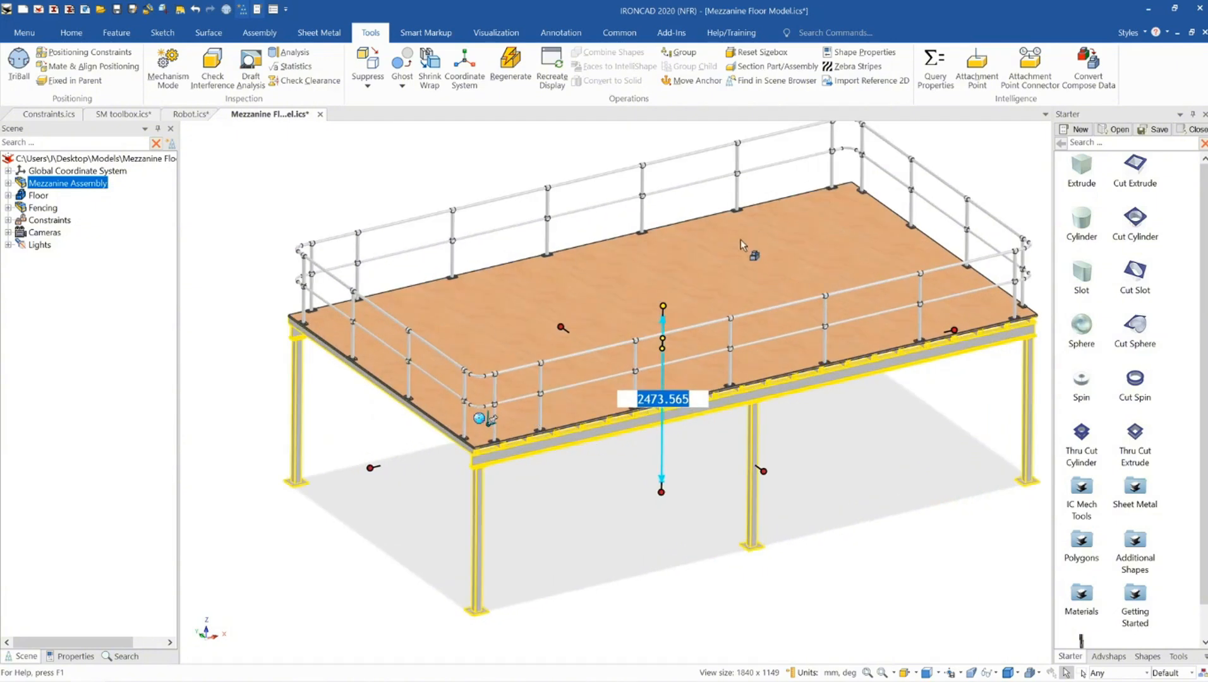
mouse_move(753, 408)
middle_down()
mouse_move(748, 342)
mouse_move(764, 361)
mouse_move(748, 391)
middle_up()
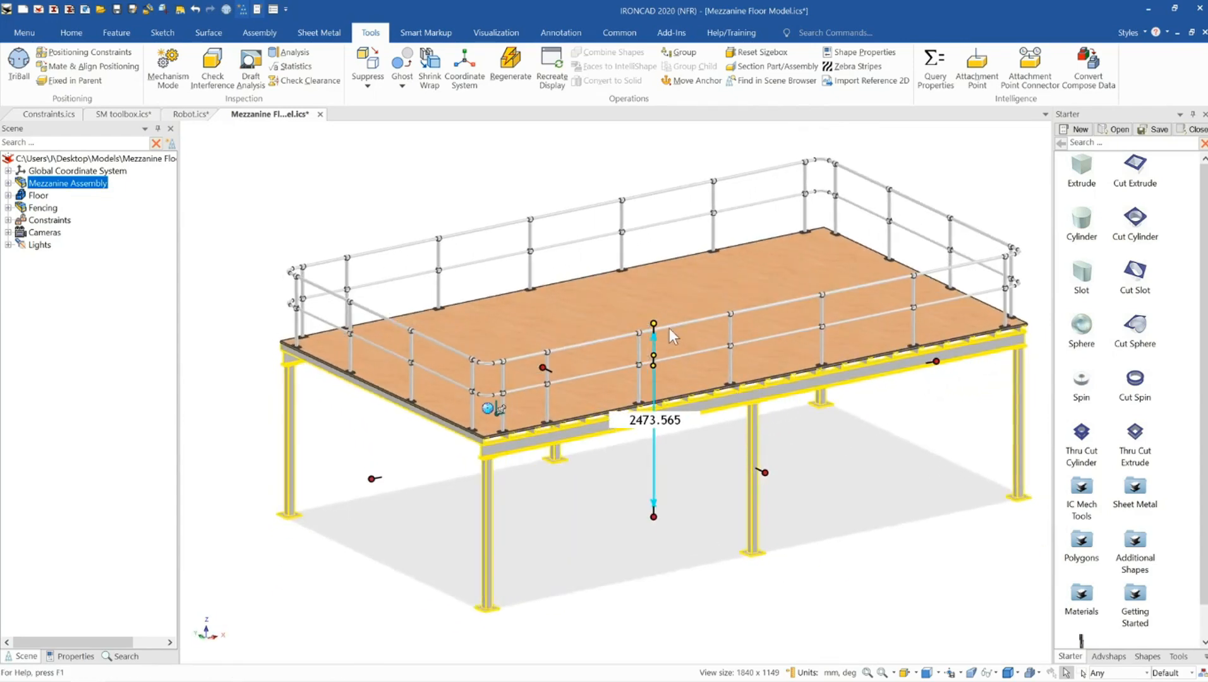
drag(654, 322, 653, 235)
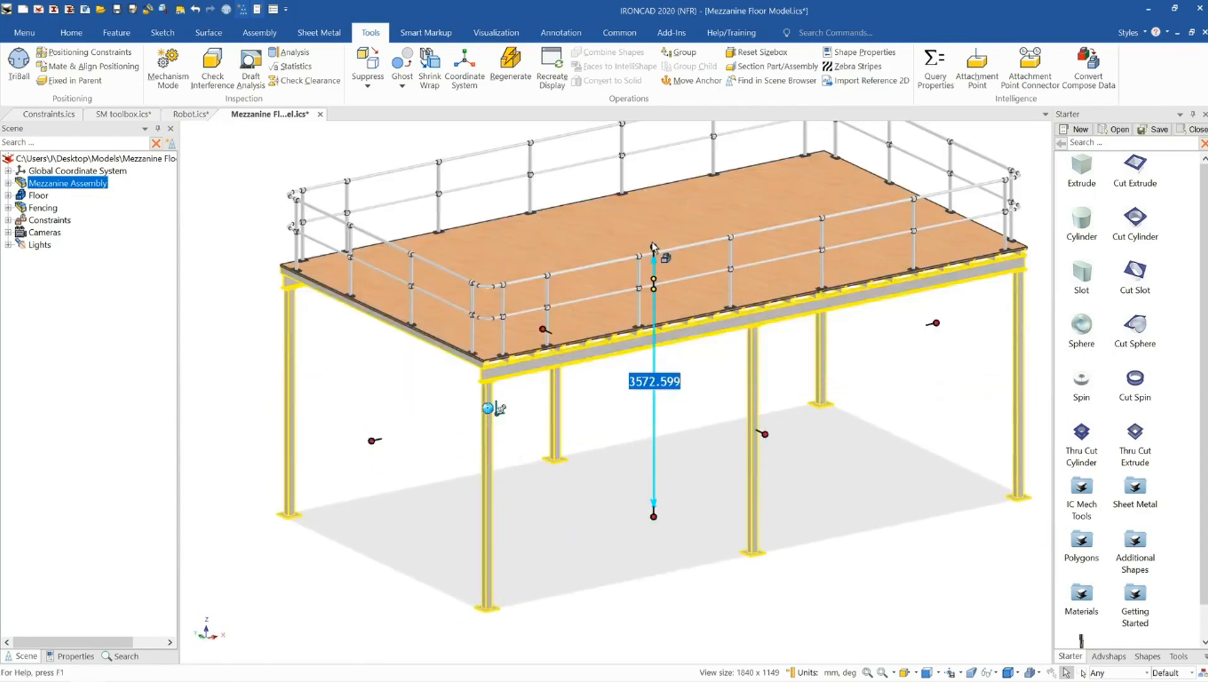
scroll(653, 241, down, 3)
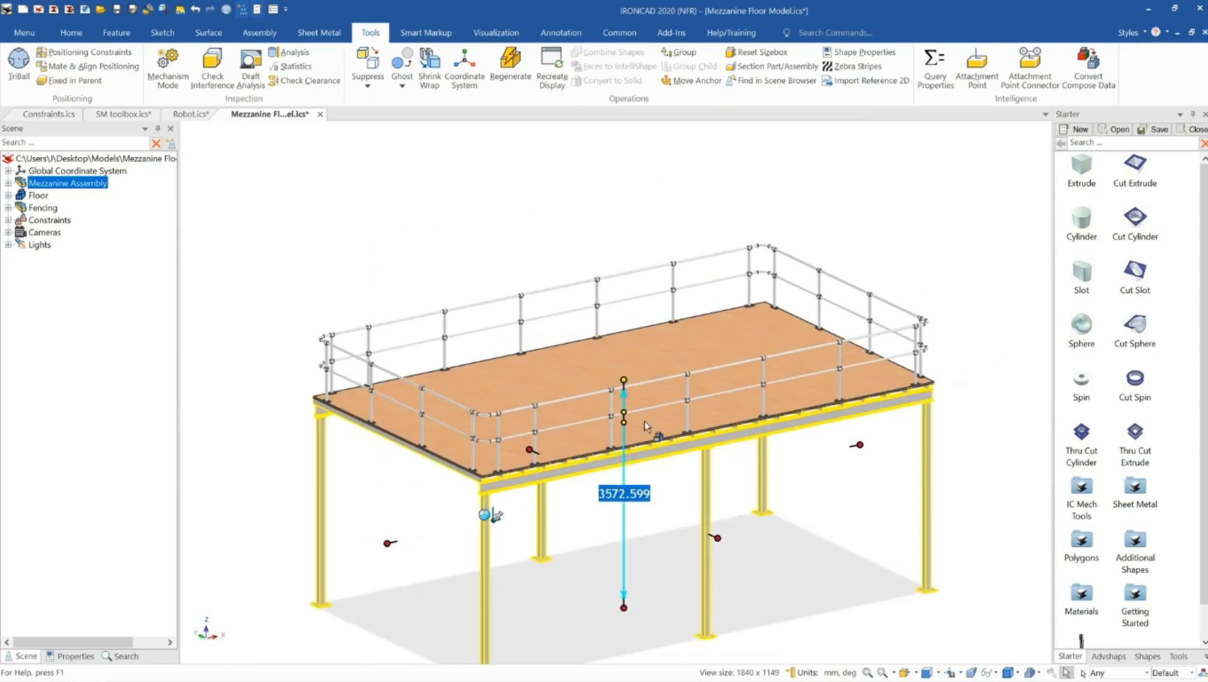
middle_drag(645, 426, 657, 431)
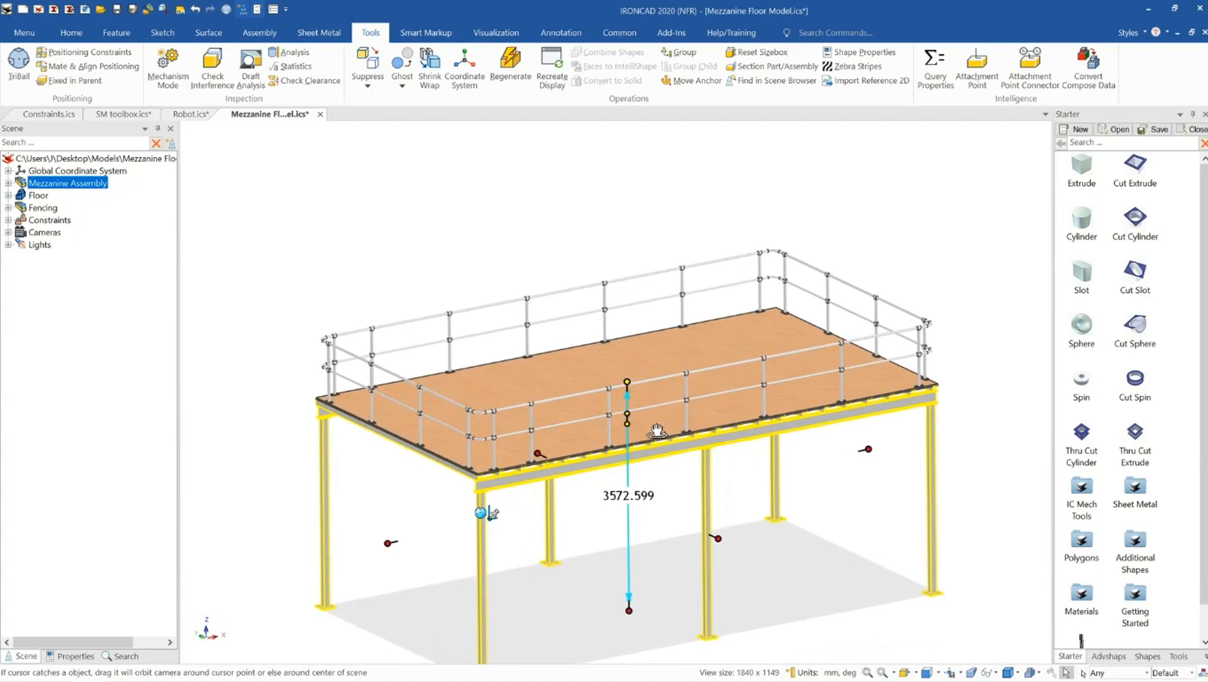
Examine the mezzanine's width and height size handles, then clear the selection
scroll(558, 456, up, 1)
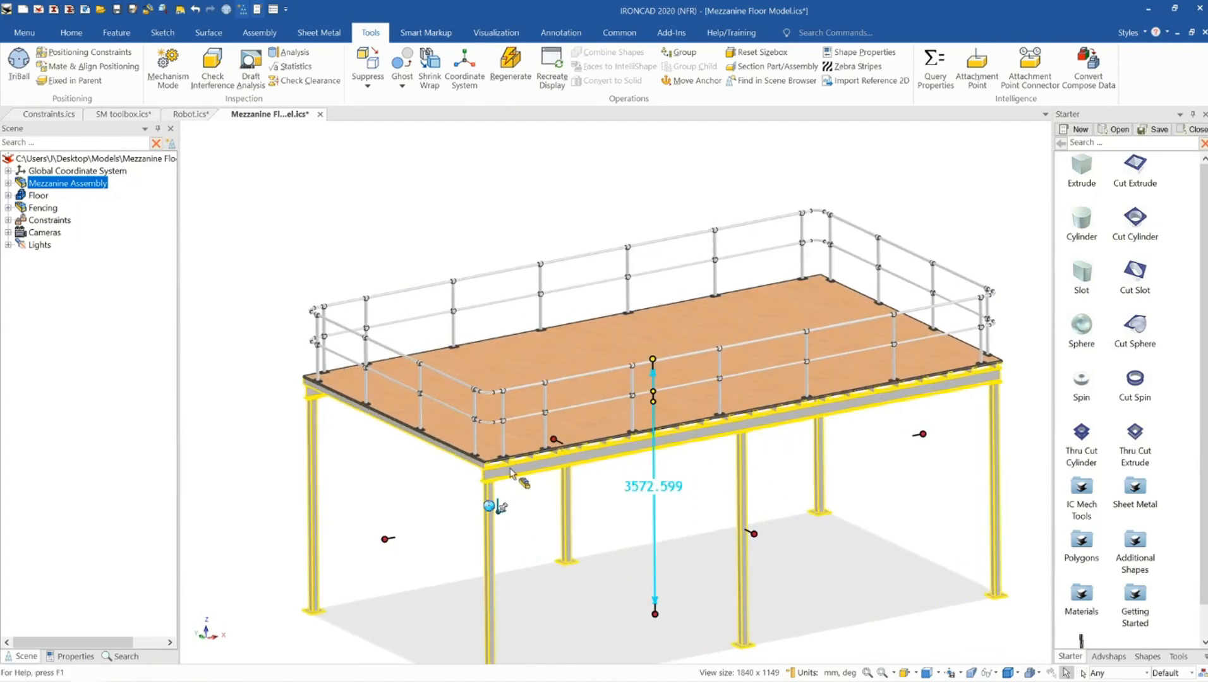
scroll(531, 467, down, 5)
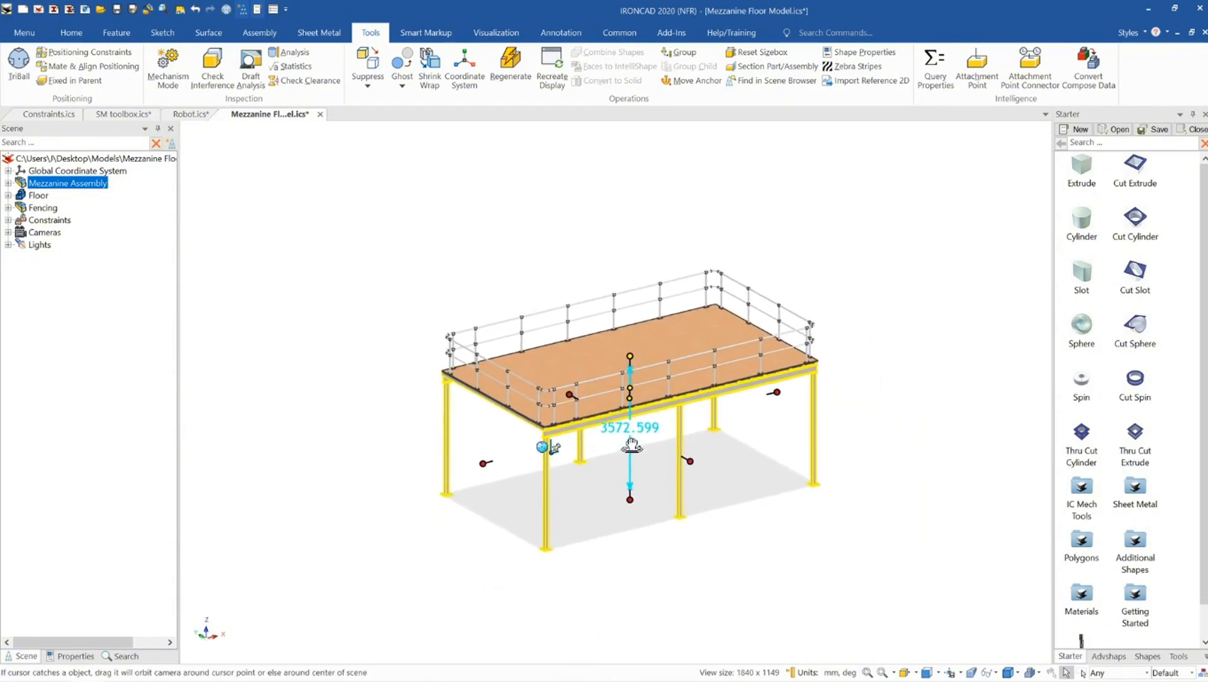
scroll(737, 410, up, 1)
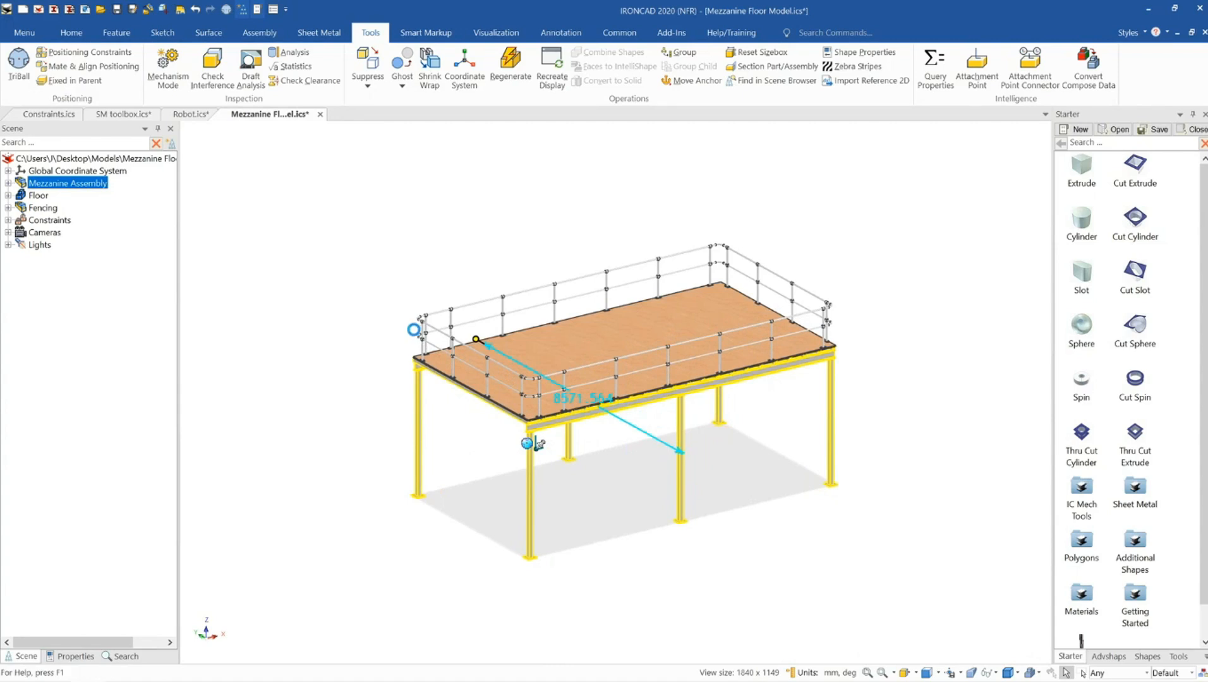
click(413, 329)
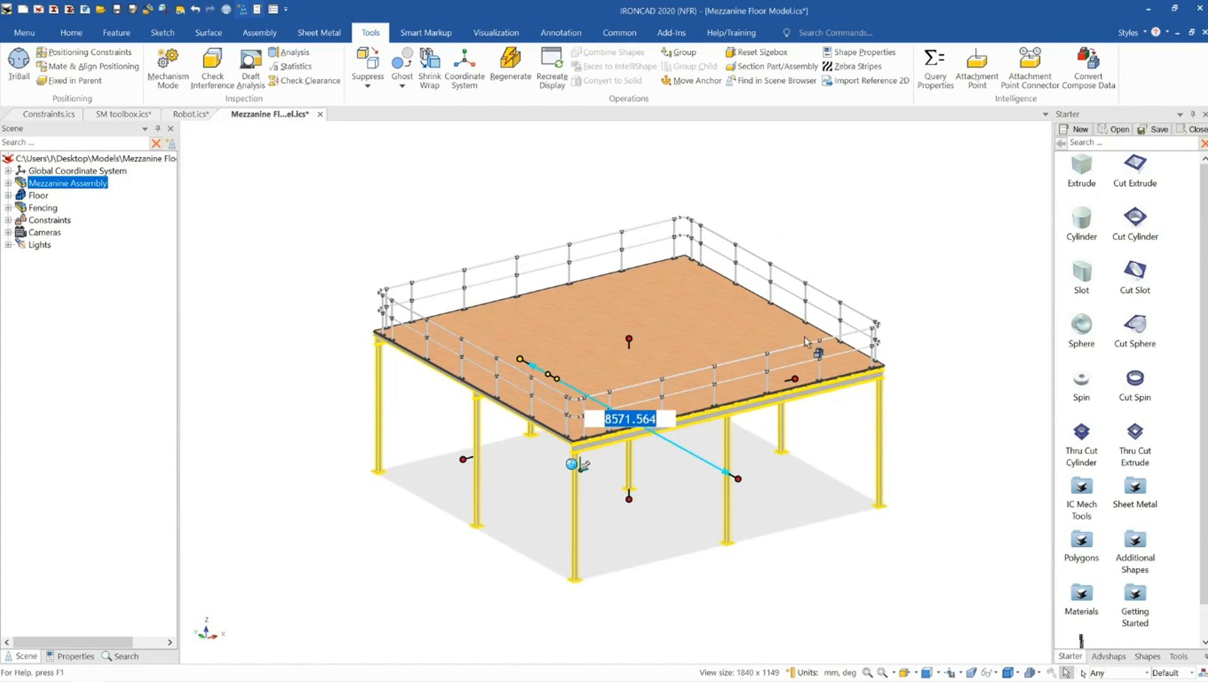
click(628, 342)
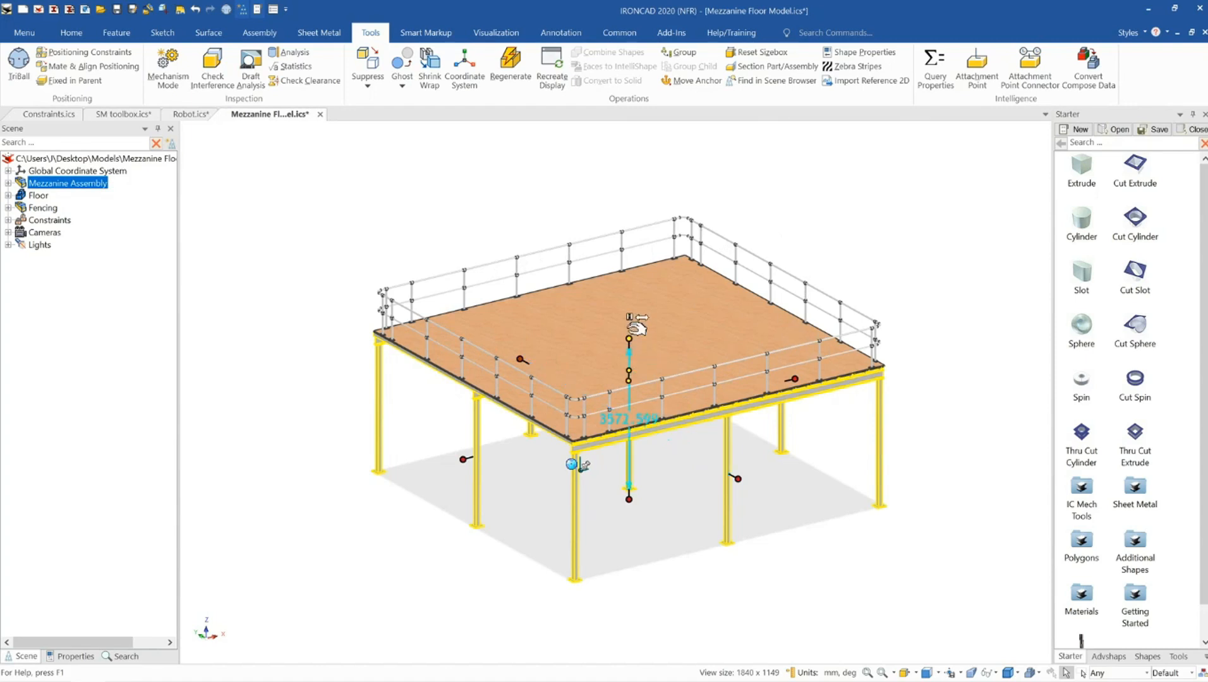
click(642, 400)
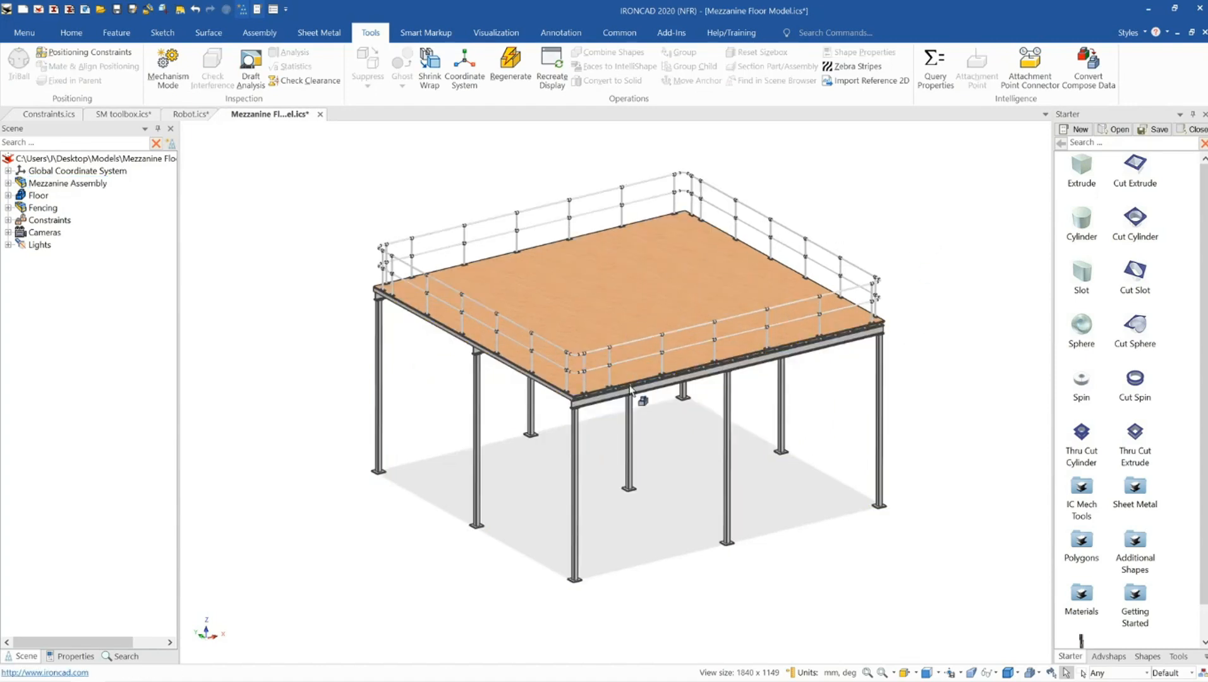
Switch to the Constraints model and zoom in on the rectangular tube frame
middle_drag(642, 399, 566, 312)
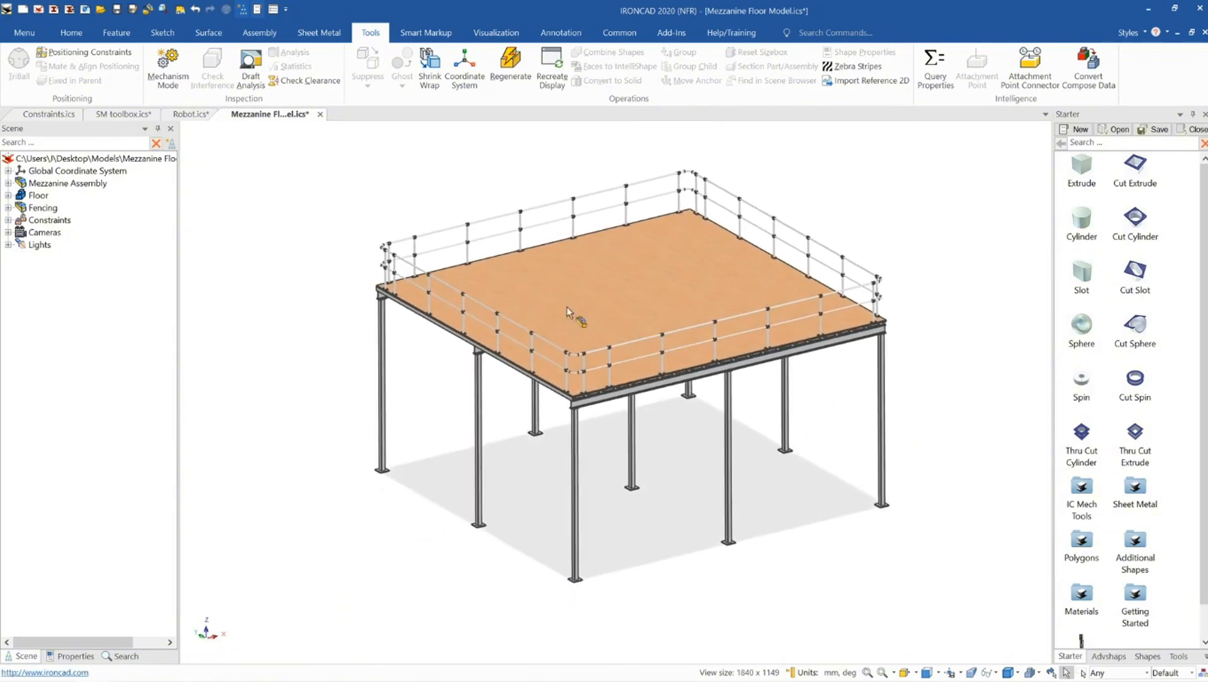
click(56, 116)
scroll(654, 406, up, 1)
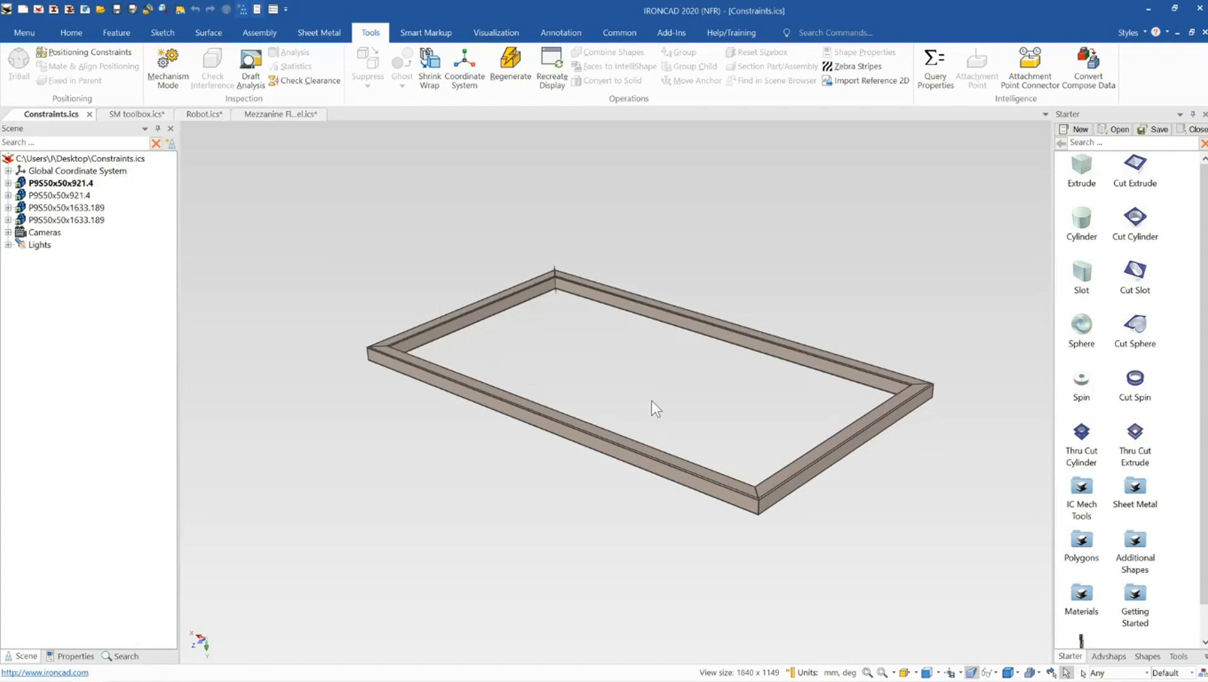
scroll(635, 445, up, 1)
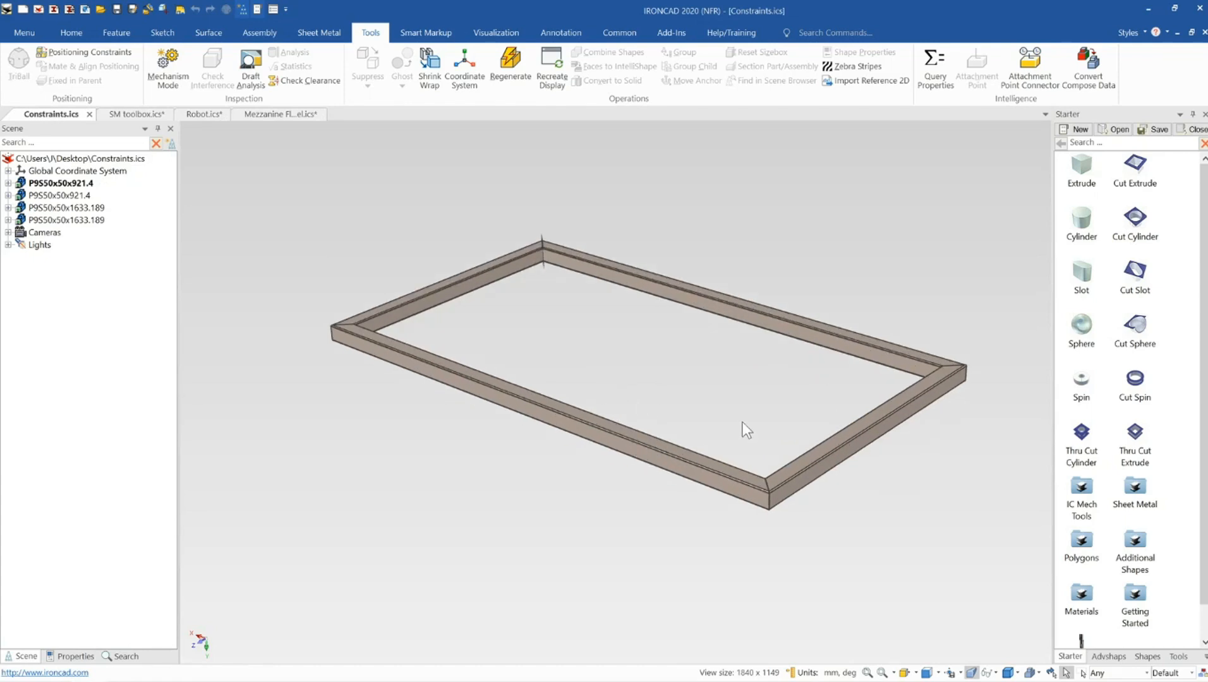
scroll(743, 419, up, 1)
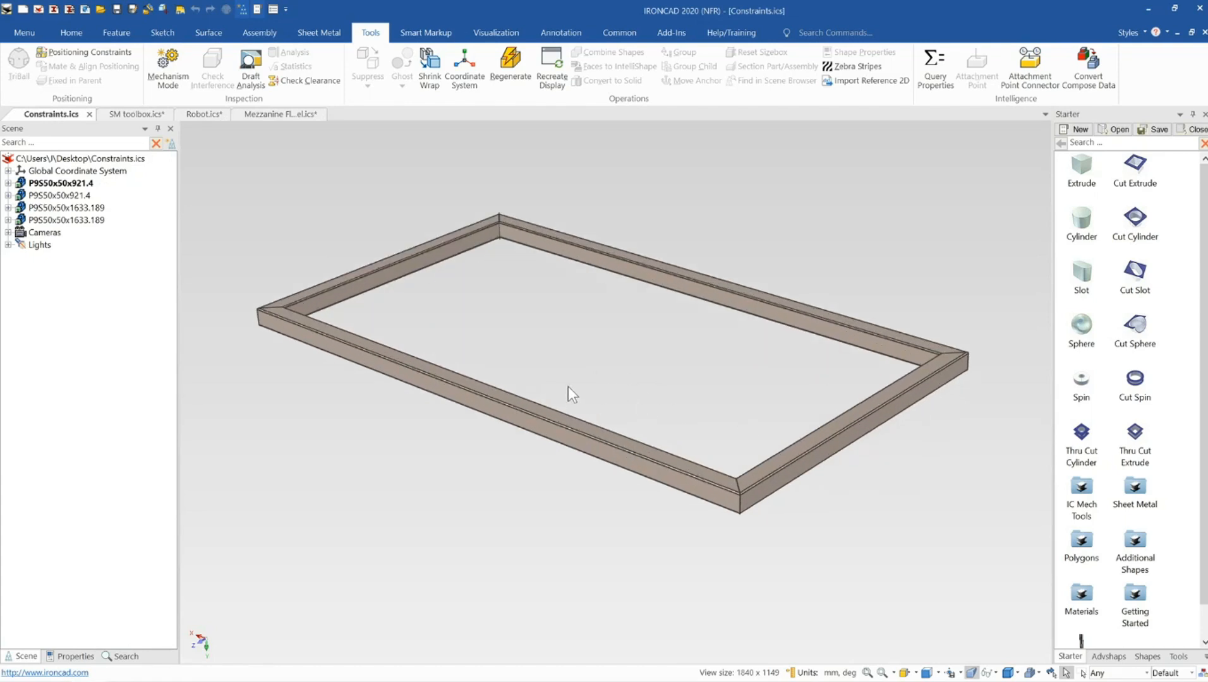
Select the frame's long and short tube members one by one to view their constraint links
click(485, 400)
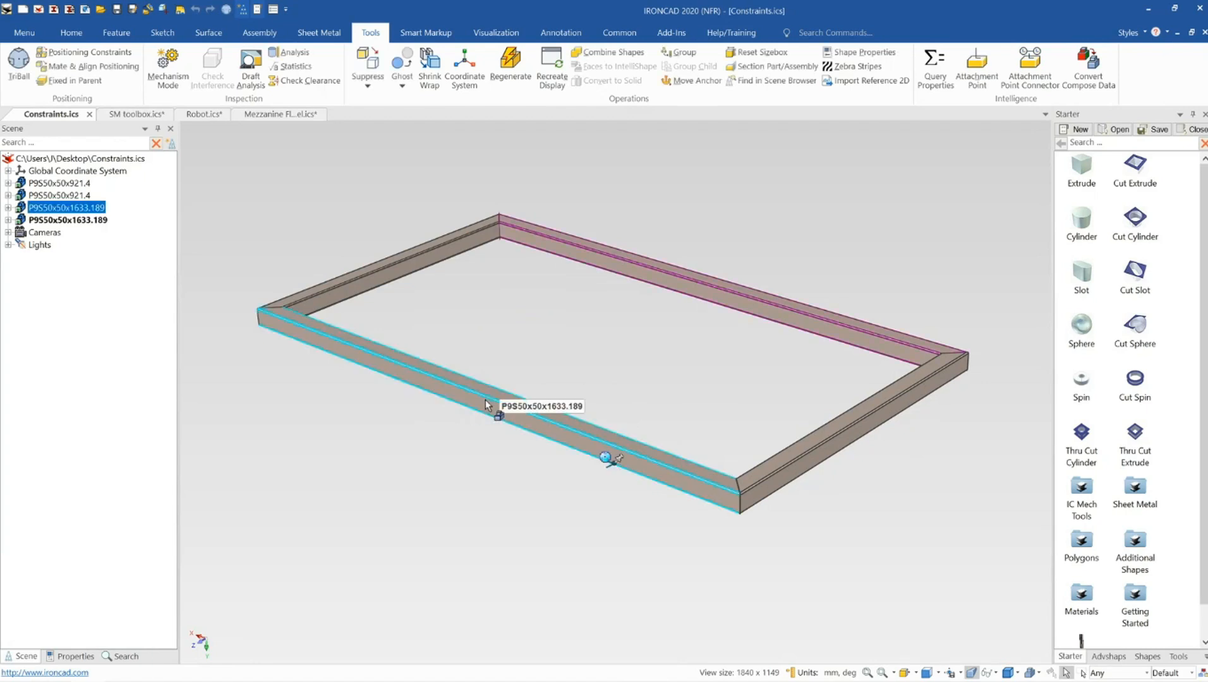
click(750, 297)
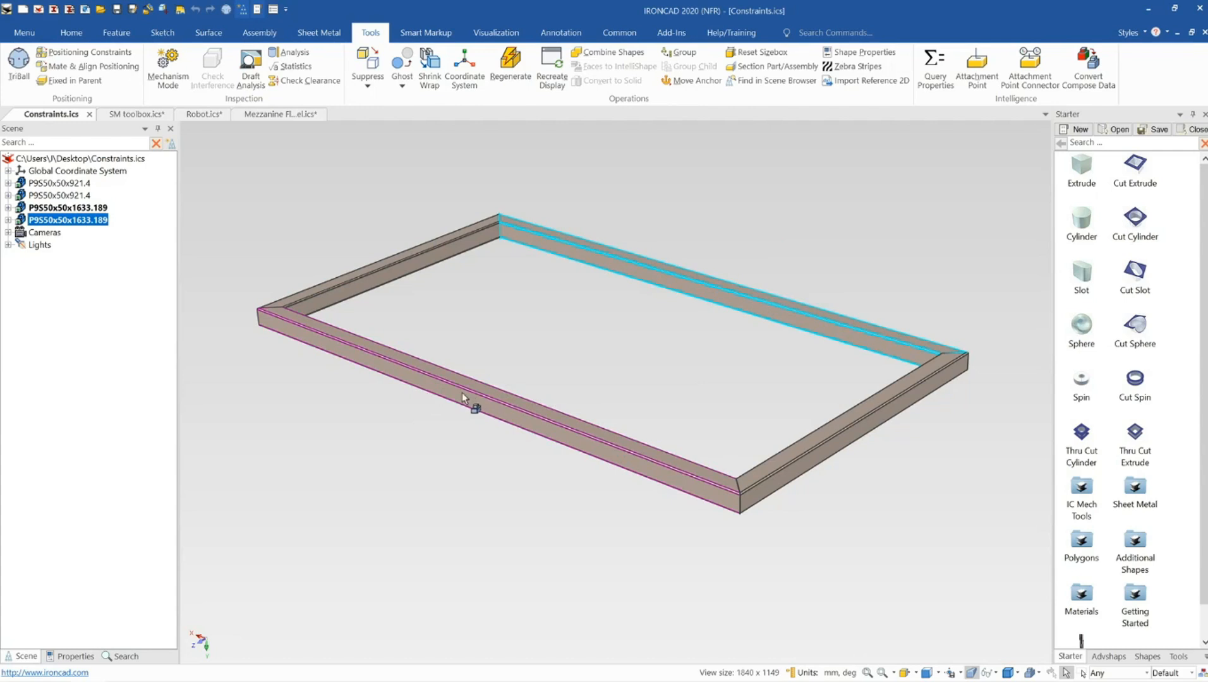
click(364, 291)
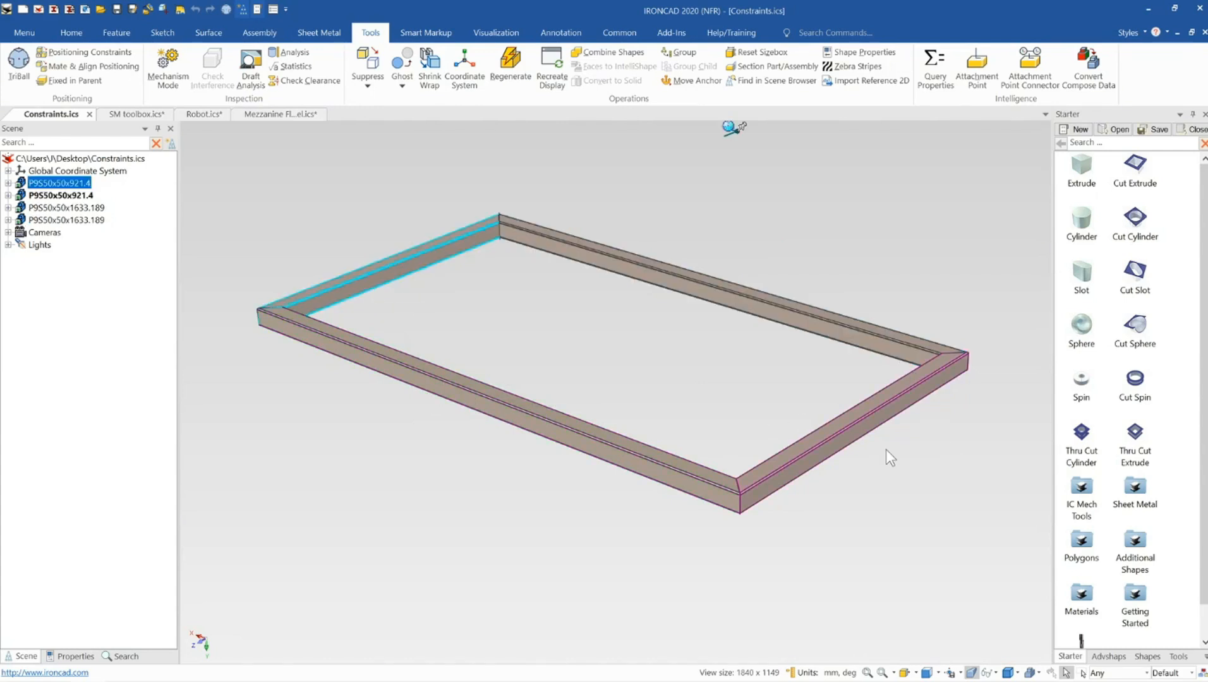
Lengthen the frame's long tube members to about 2126 mm using the end size handle
scroll(841, 442, down, 3)
scroll(753, 445, down, 1)
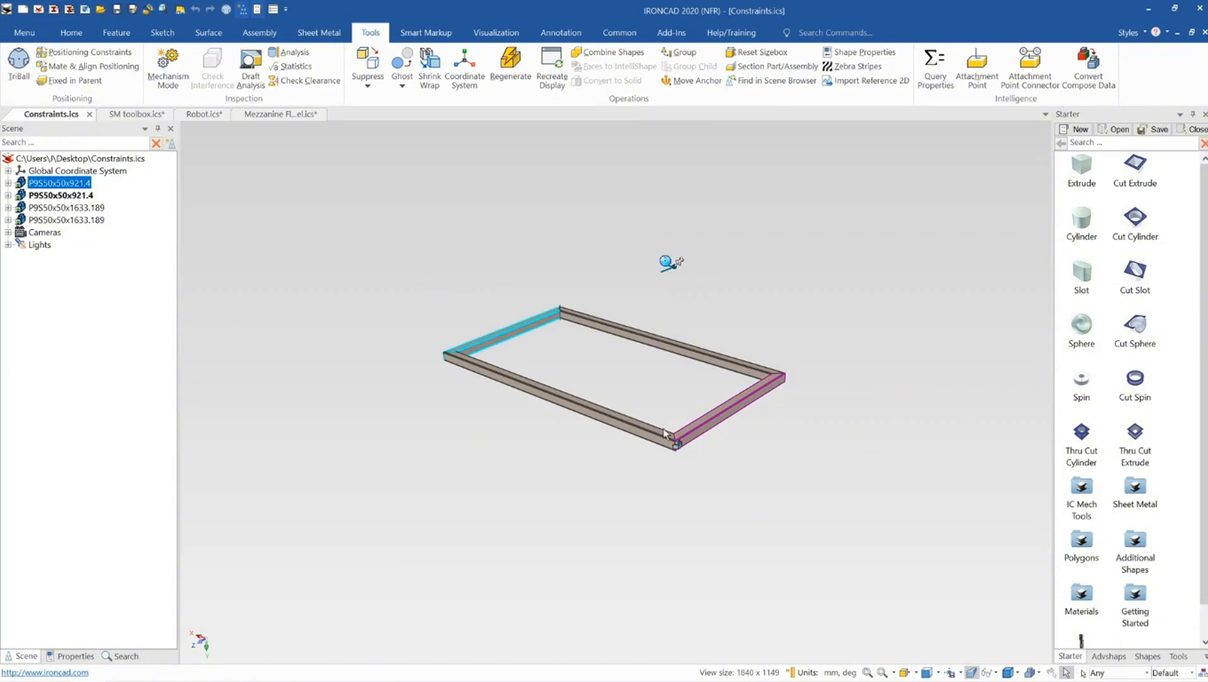
click(745, 337)
mouse_move(697, 425)
middle_down()
mouse_move(758, 433)
mouse_move(695, 444)
middle_up()
click(636, 428)
click(658, 430)
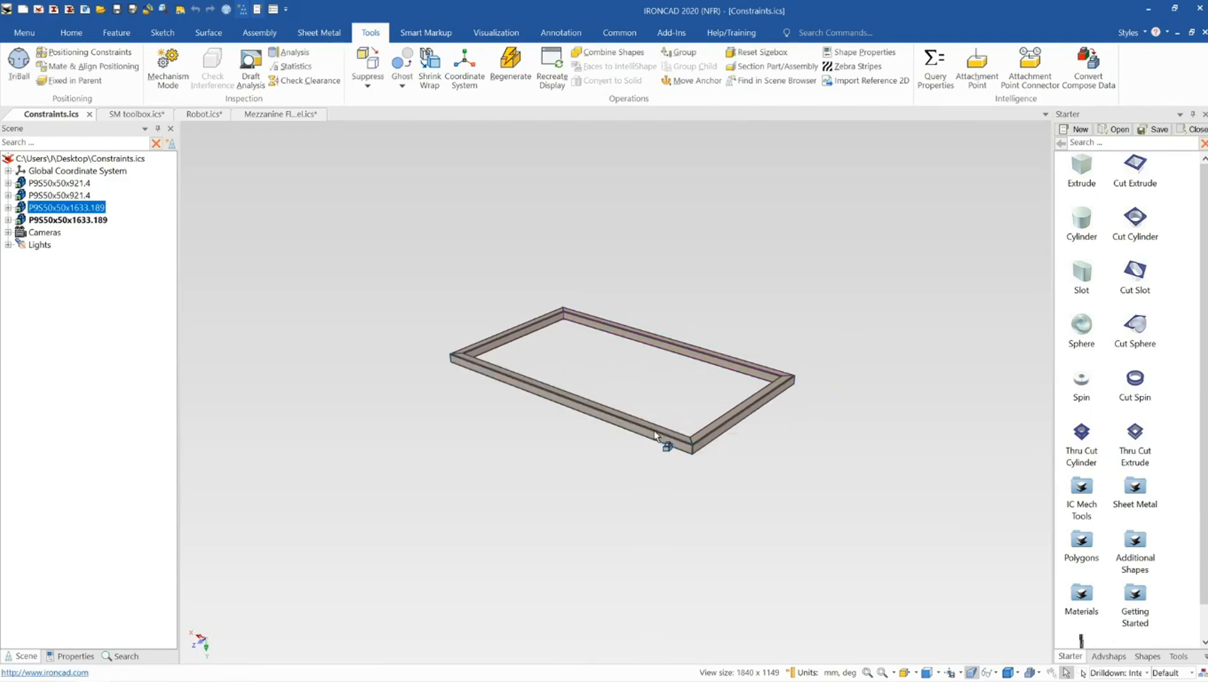
scroll(640, 420, up, 3)
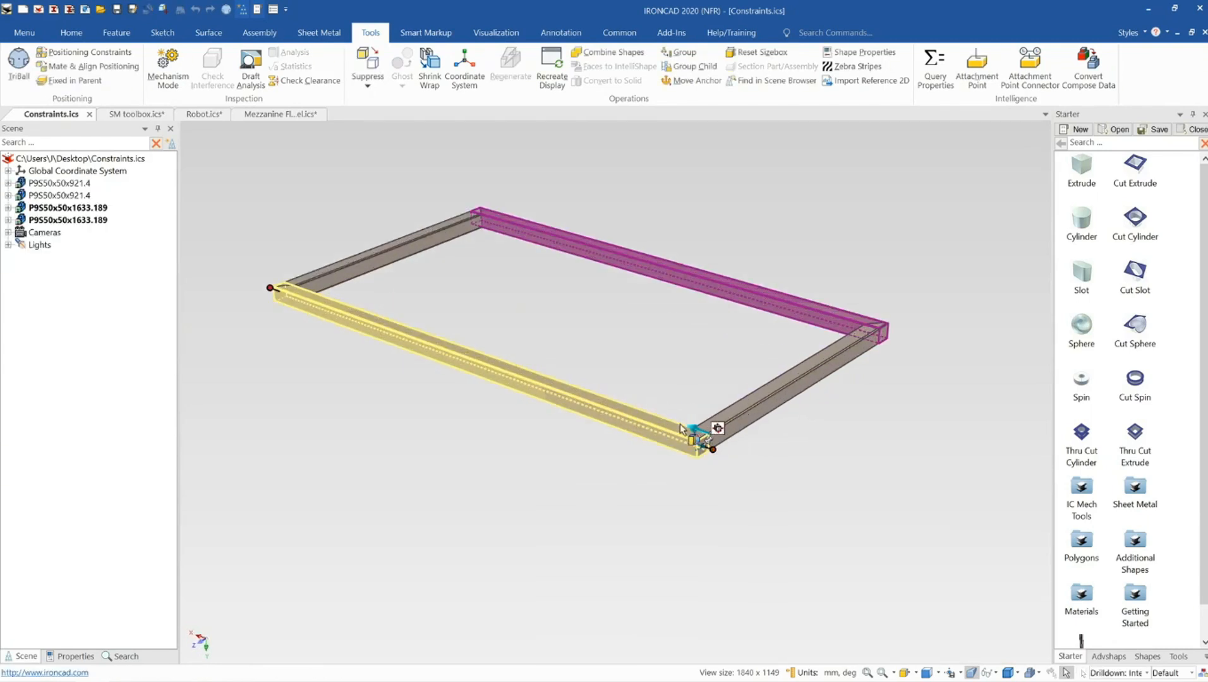
drag(700, 450, 909, 502)
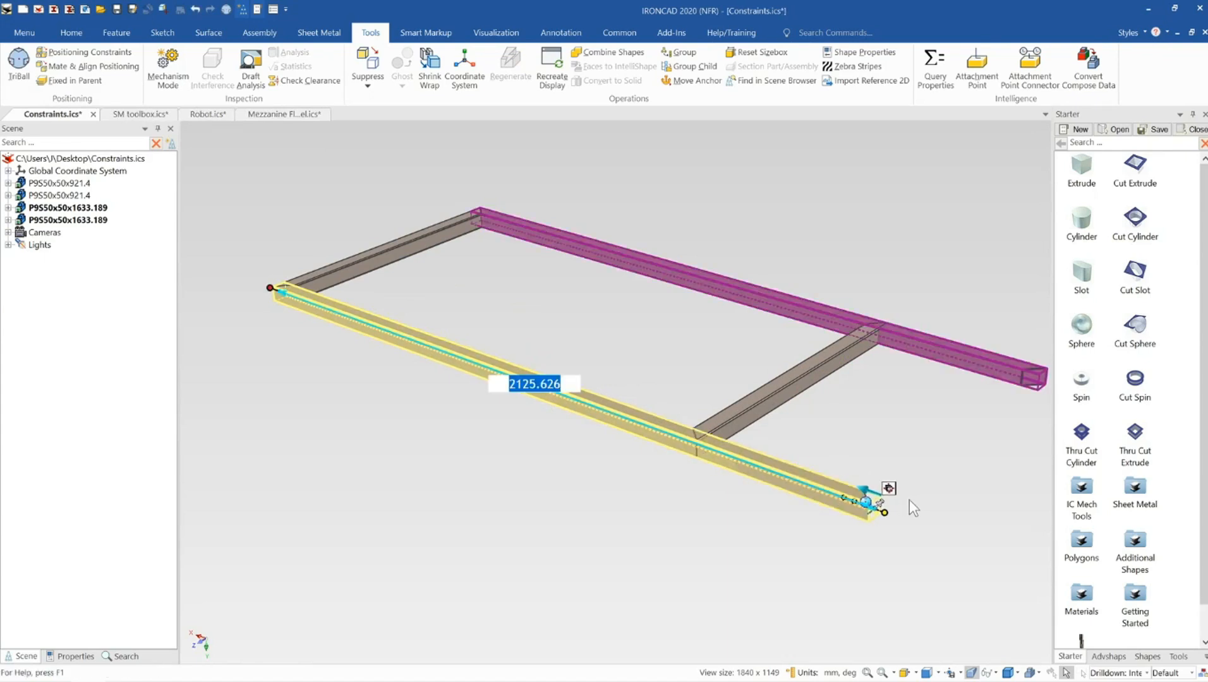
Use the TriBall to move the short cross member to the open ends of the lengthened rails, closing the frame
scroll(857, 465, down, 3)
middle_drag(721, 411, 801, 319)
click(785, 370)
middle_drag(785, 371, 763, 391)
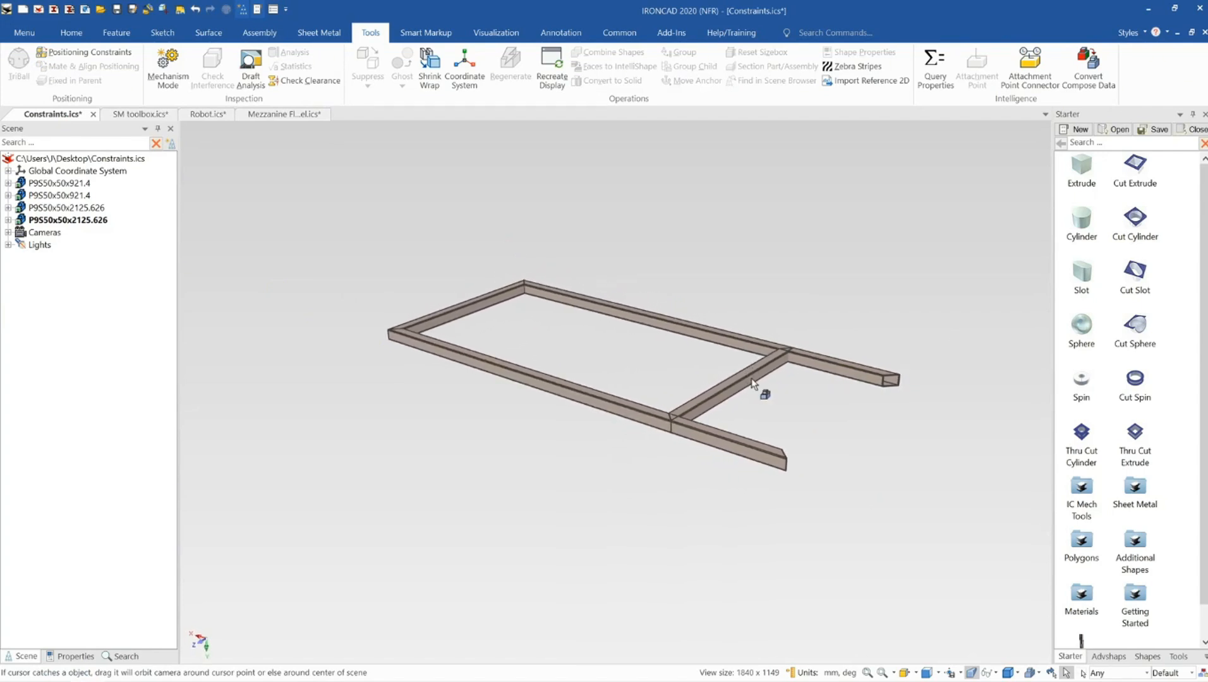
click(743, 381)
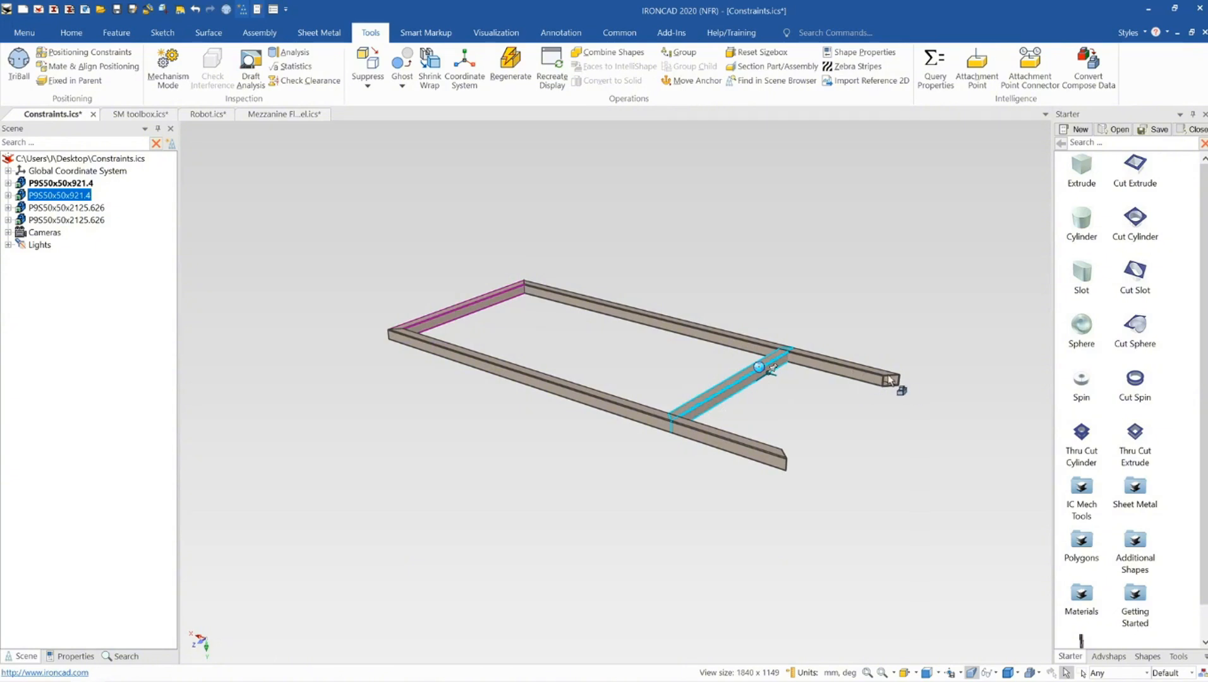
middle_drag(868, 391, 776, 373)
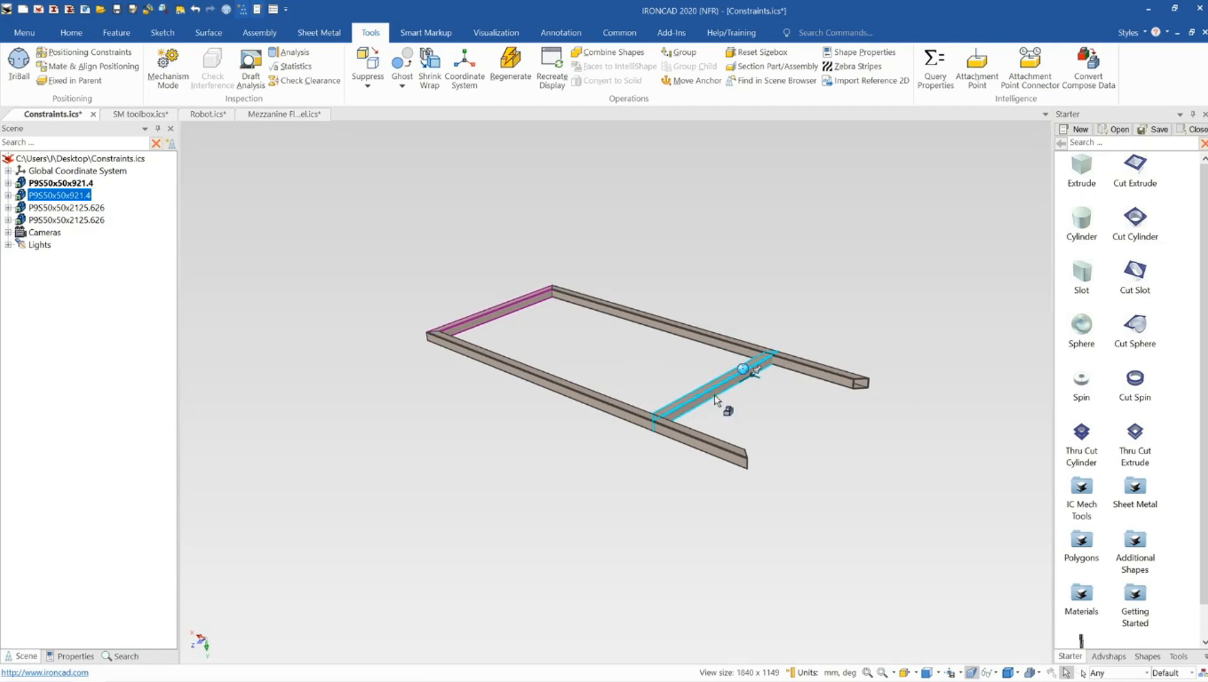
key(F10)
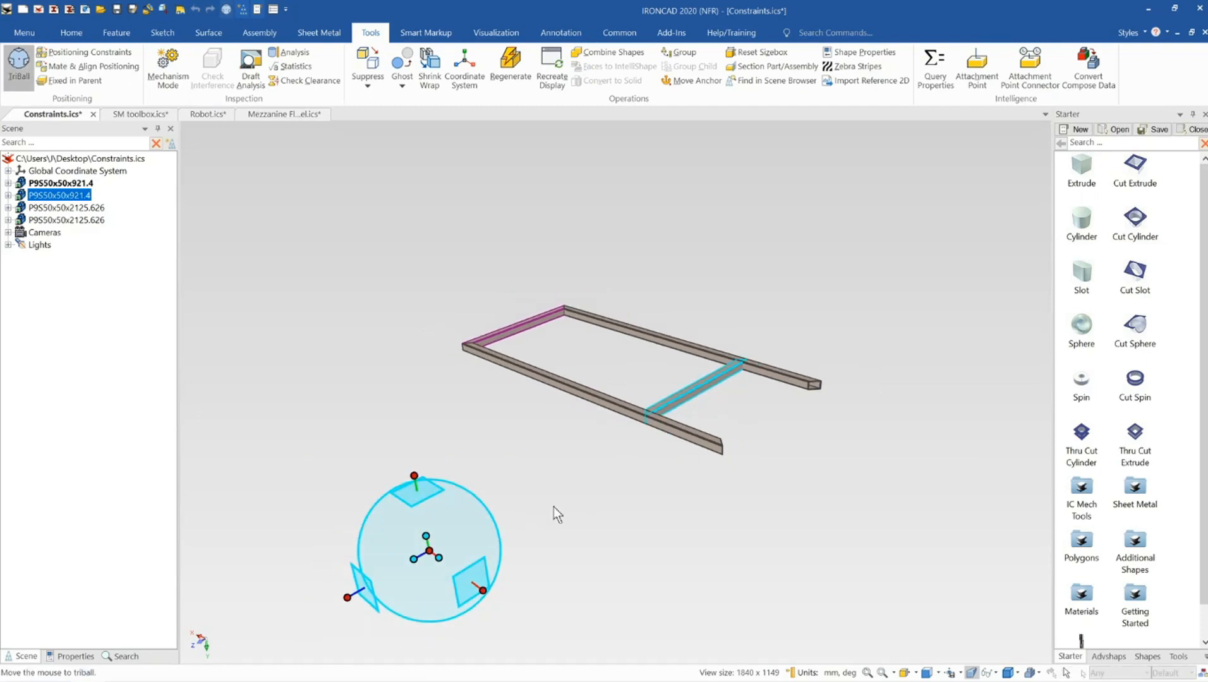
drag(430, 552, 651, 422)
scroll(655, 422, up, 5)
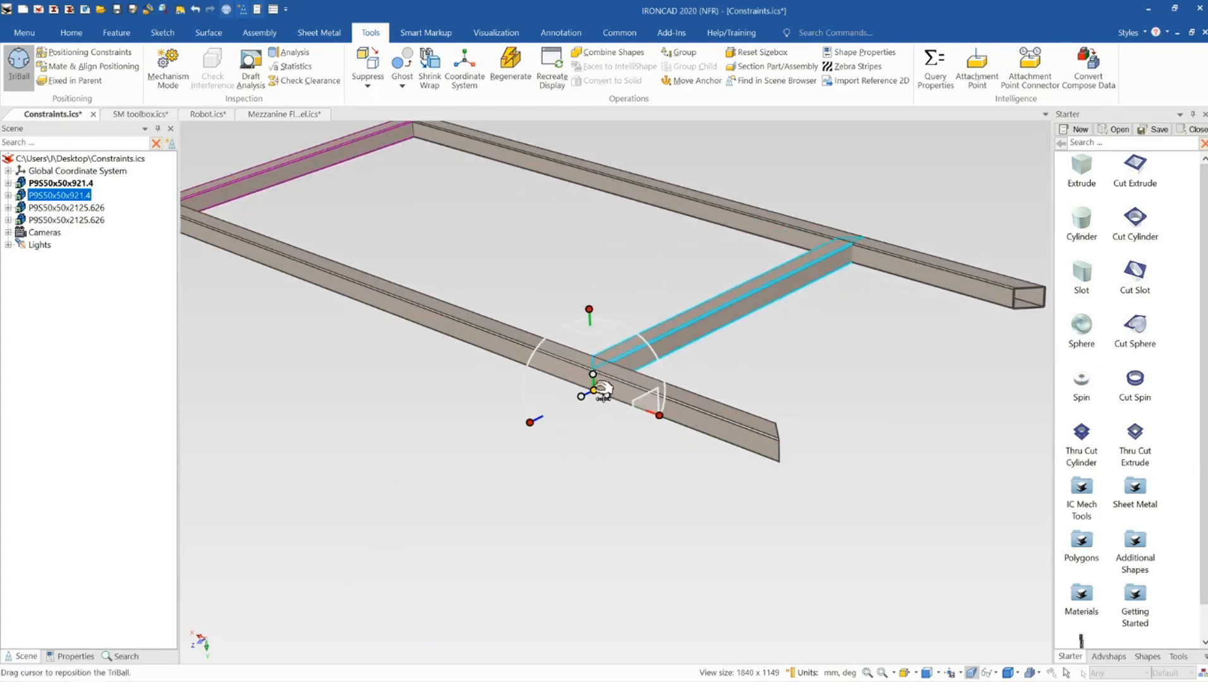
drag(601, 388, 600, 378)
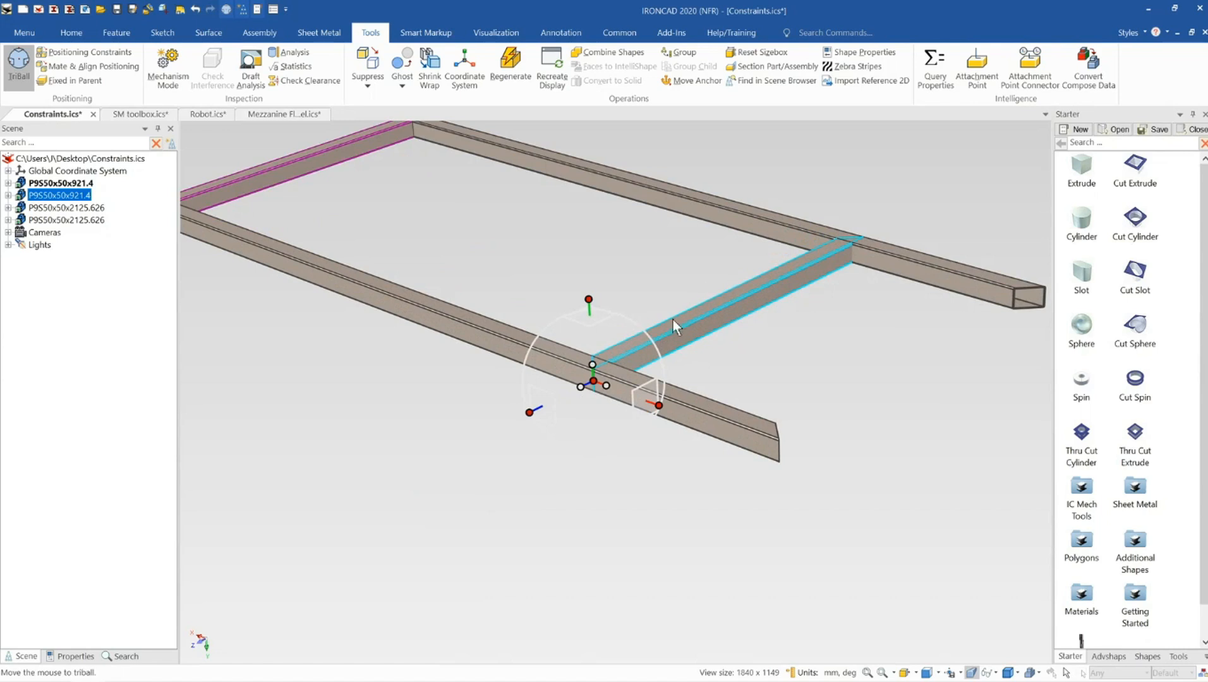
scroll(602, 392, down, 2)
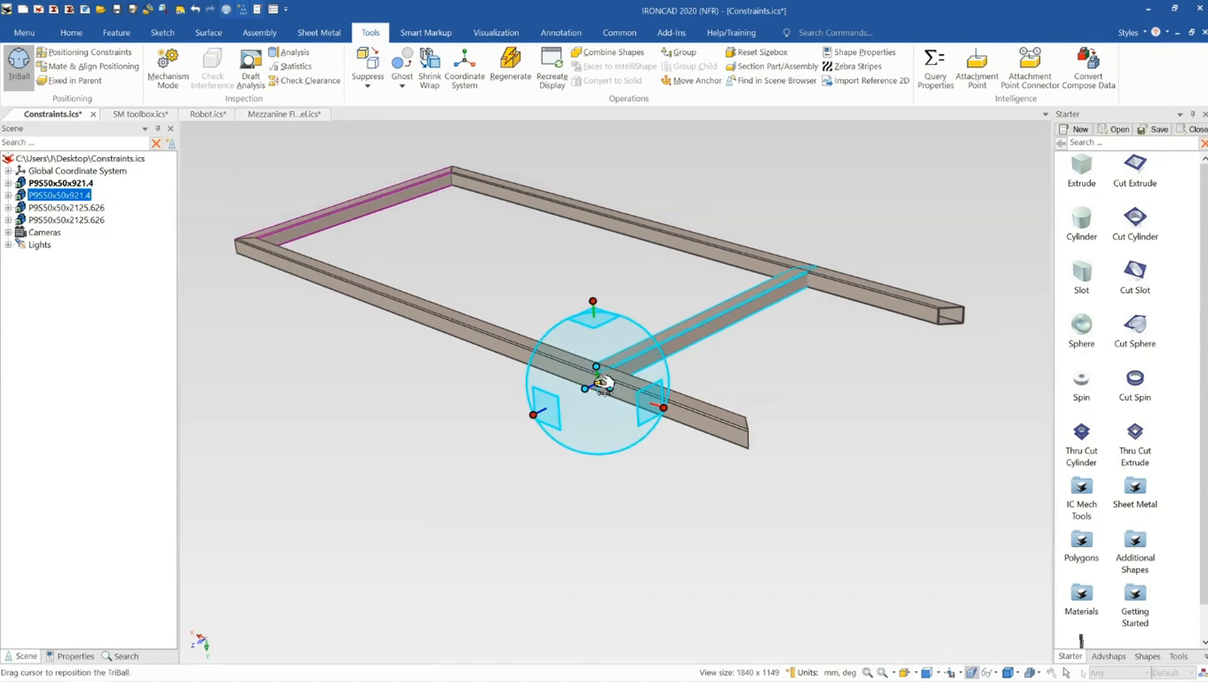
drag(604, 384, 754, 442)
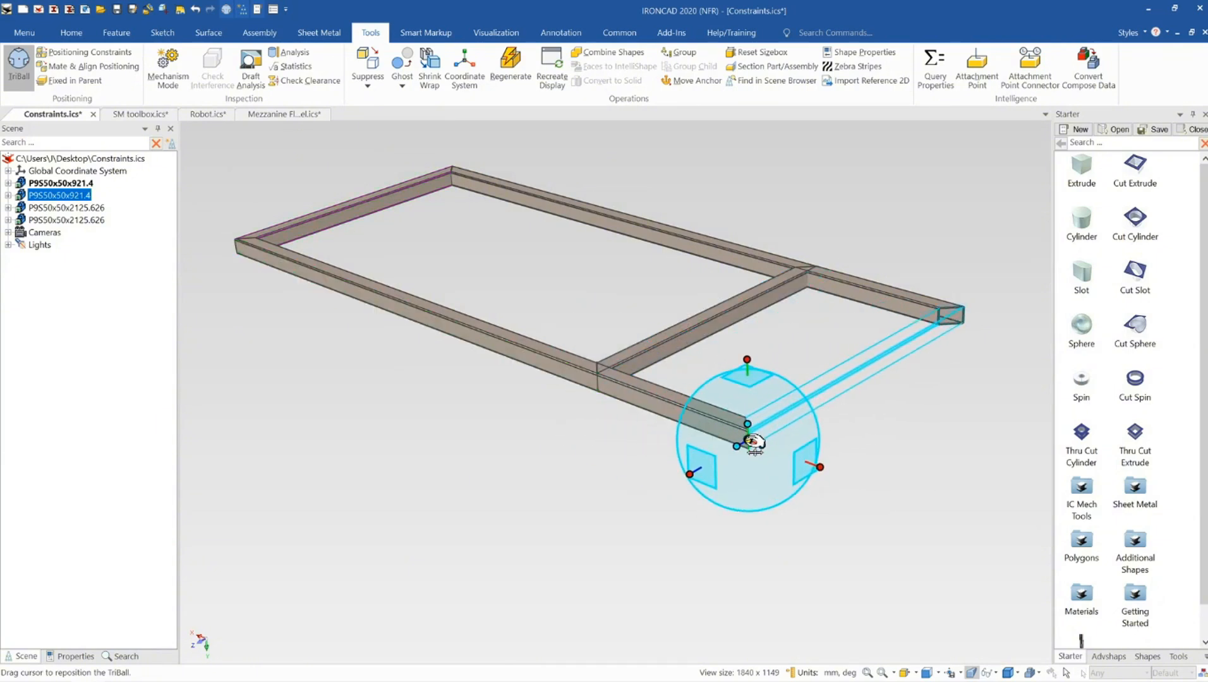
key(F10)
Shorten the long tube members to about 1547 mm with the end size handle
click(778, 283)
scroll(772, 294, down, 2)
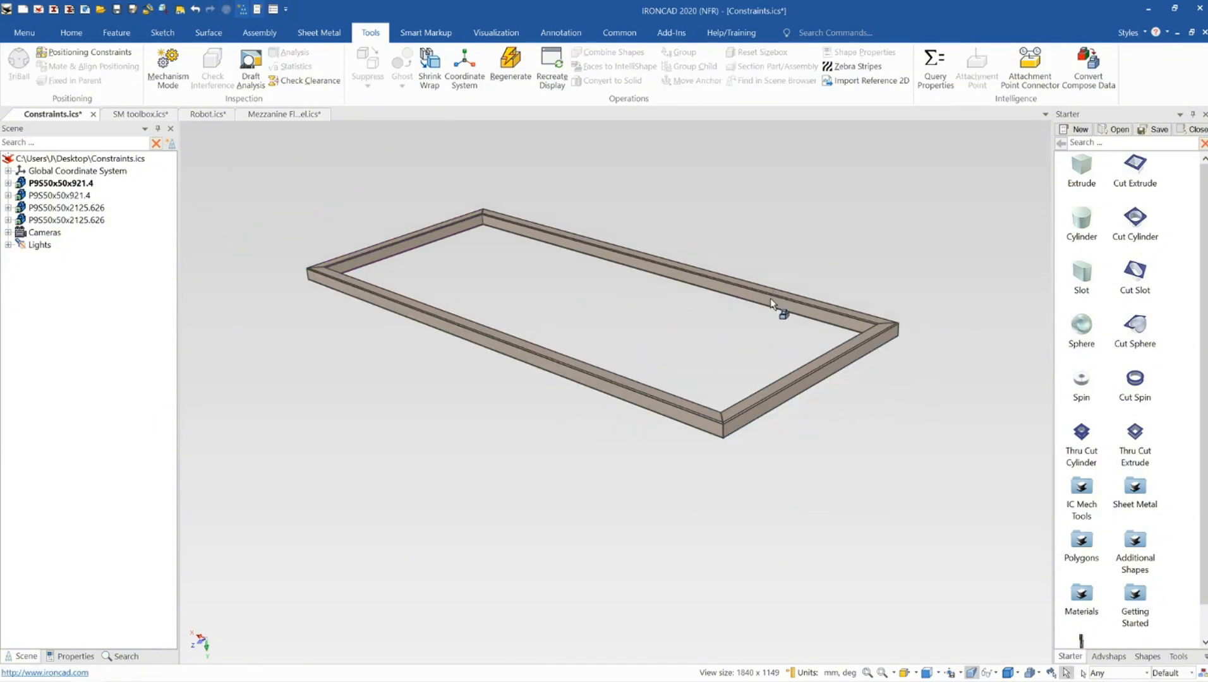
middle_drag(771, 299, 491, 340)
scroll(572, 351, up, 3)
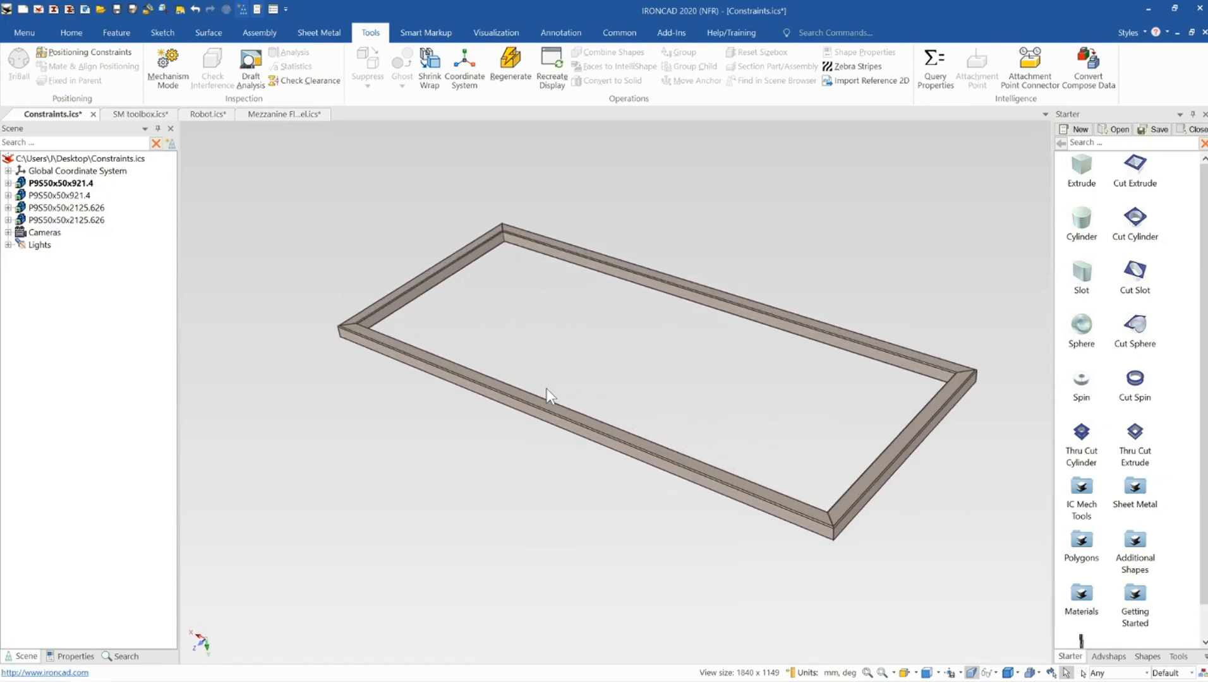
mouse_move(548, 408)
middle_down()
mouse_move(553, 386)
mouse_move(542, 397)
middle_up()
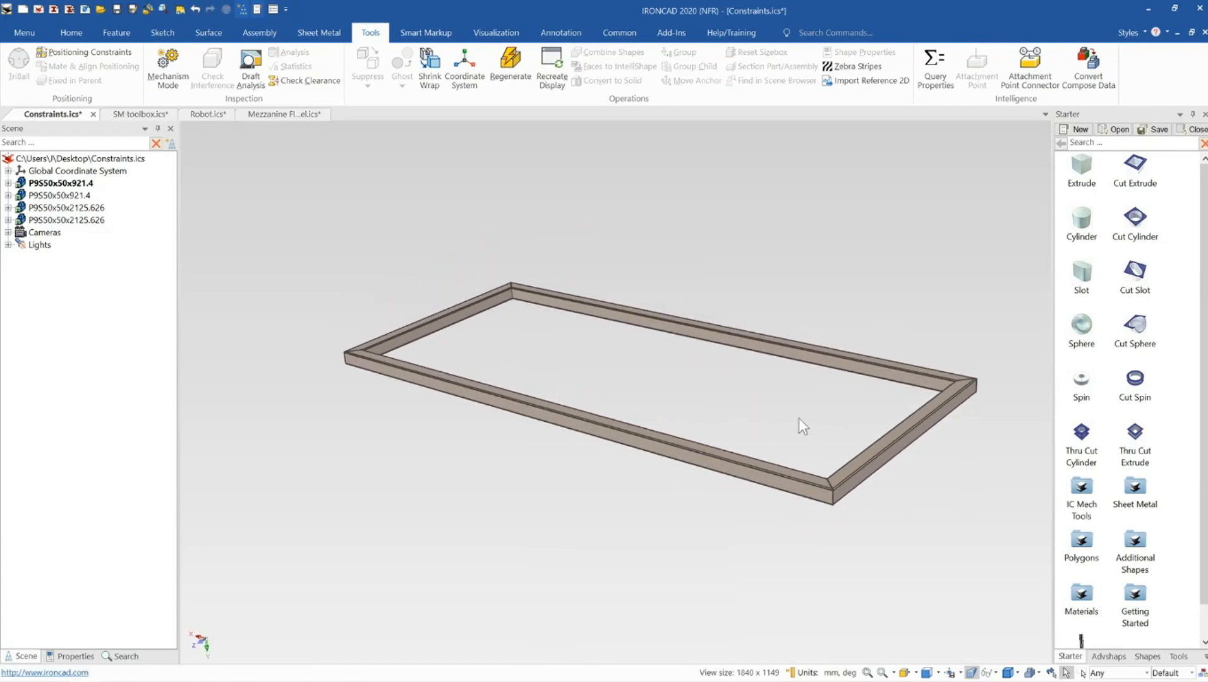
click(749, 459)
click(698, 454)
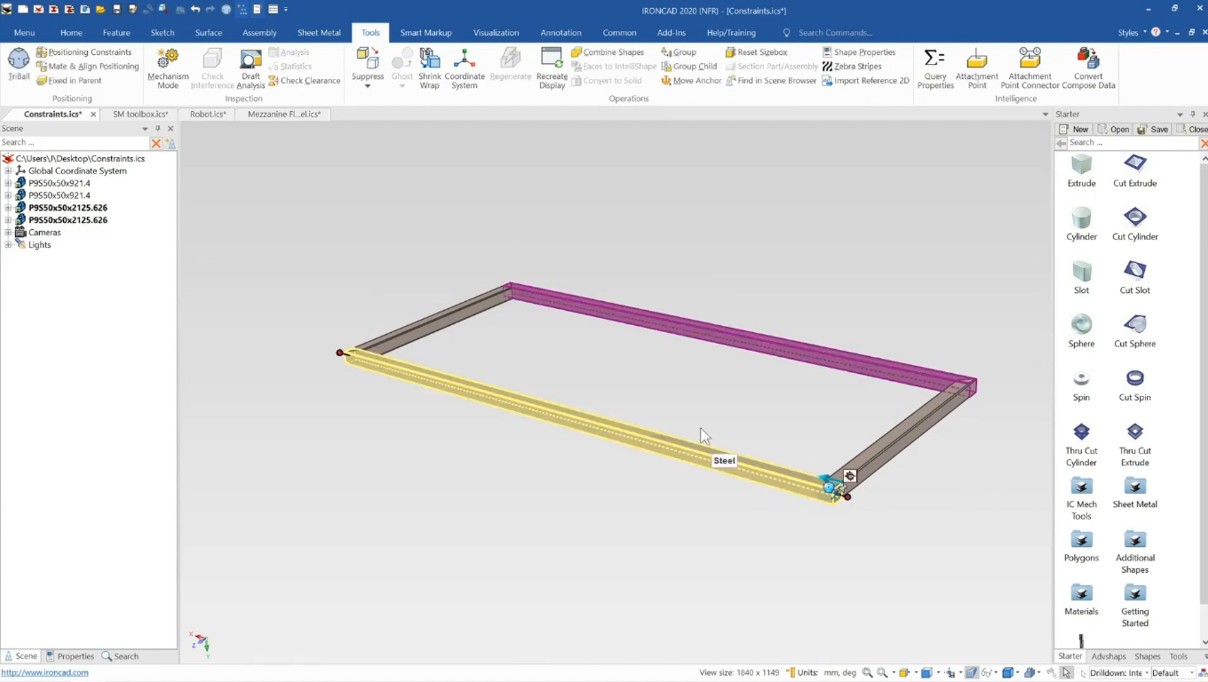
drag(848, 496, 684, 450)
key(Return)
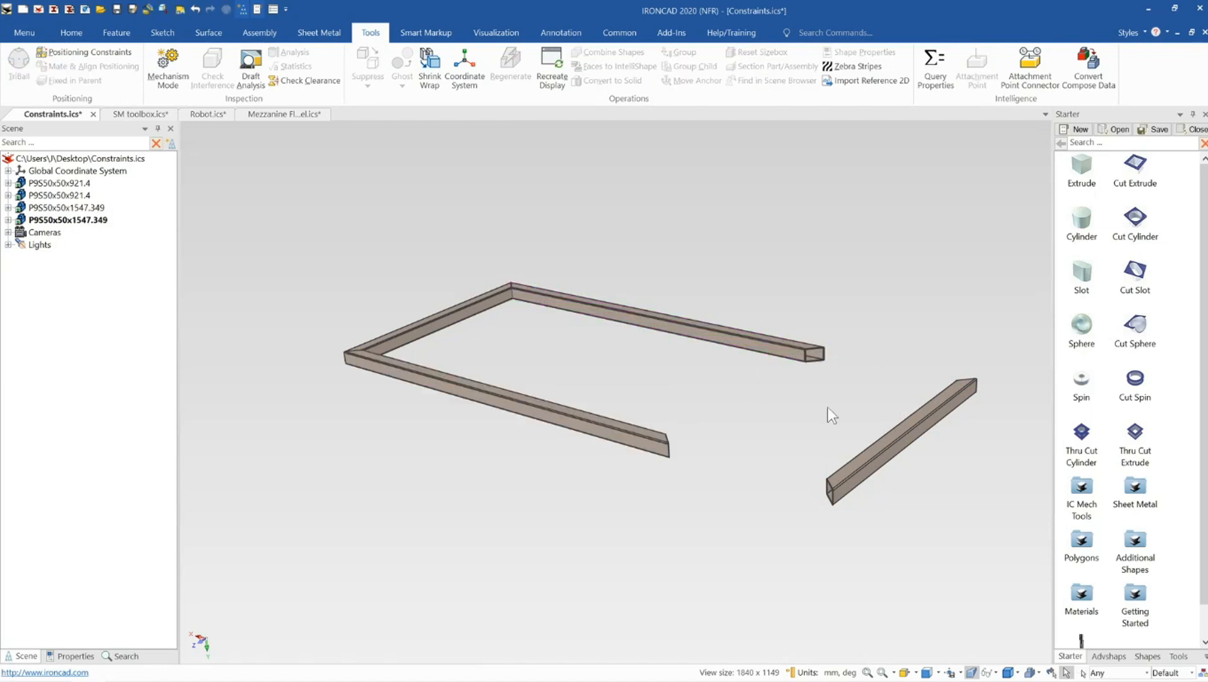
Lengthen the long tube members to about 2820 mm with the end size handle
click(873, 448)
mouse_move(871, 448)
middle_down()
mouse_move(833, 451)
mouse_move(866, 454)
middle_up()
scroll(843, 457, down, 2)
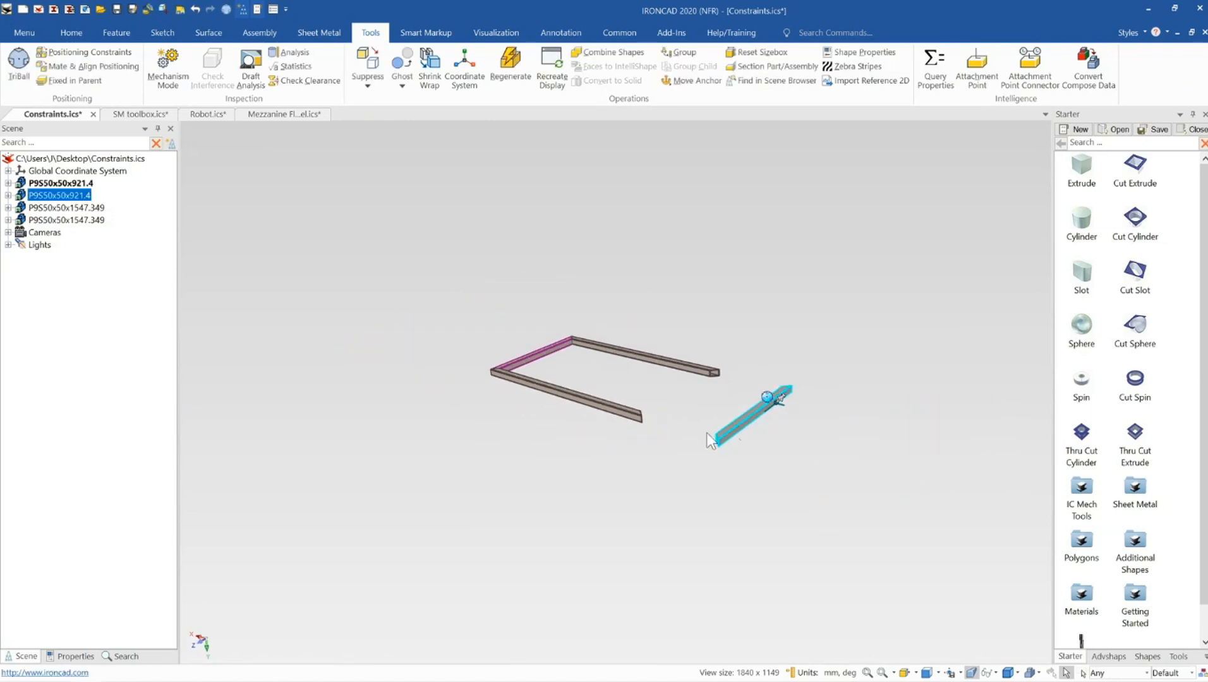
click(597, 402)
click(591, 403)
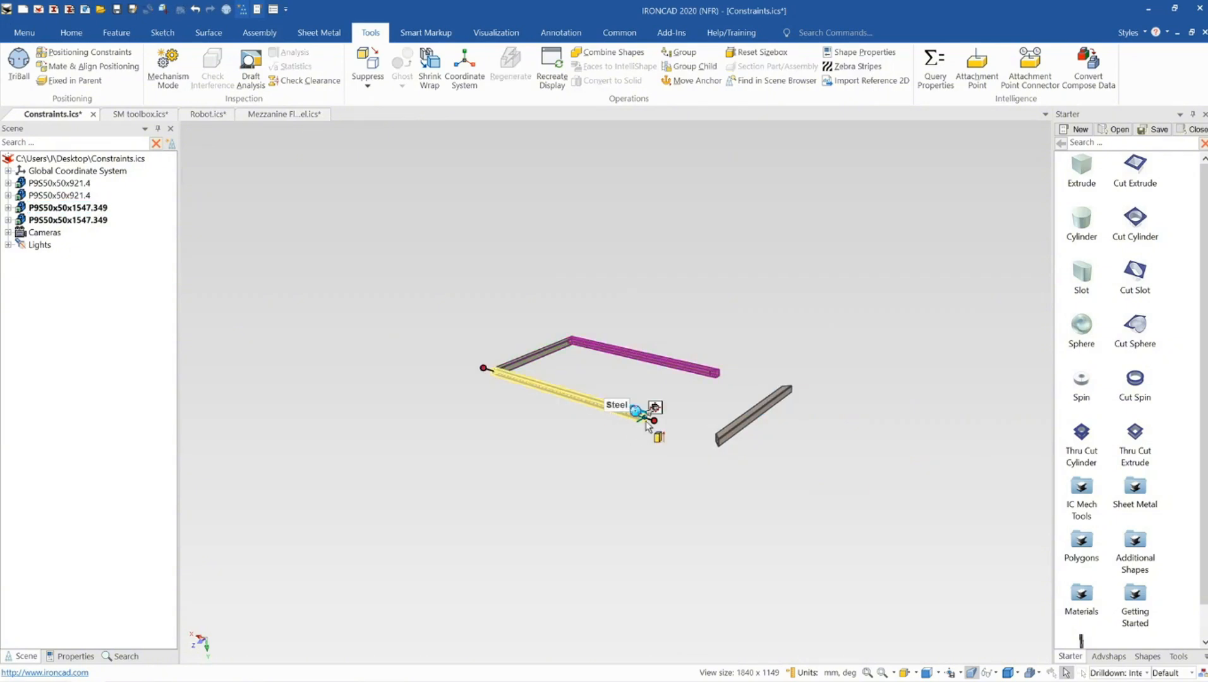
drag(638, 414, 846, 474)
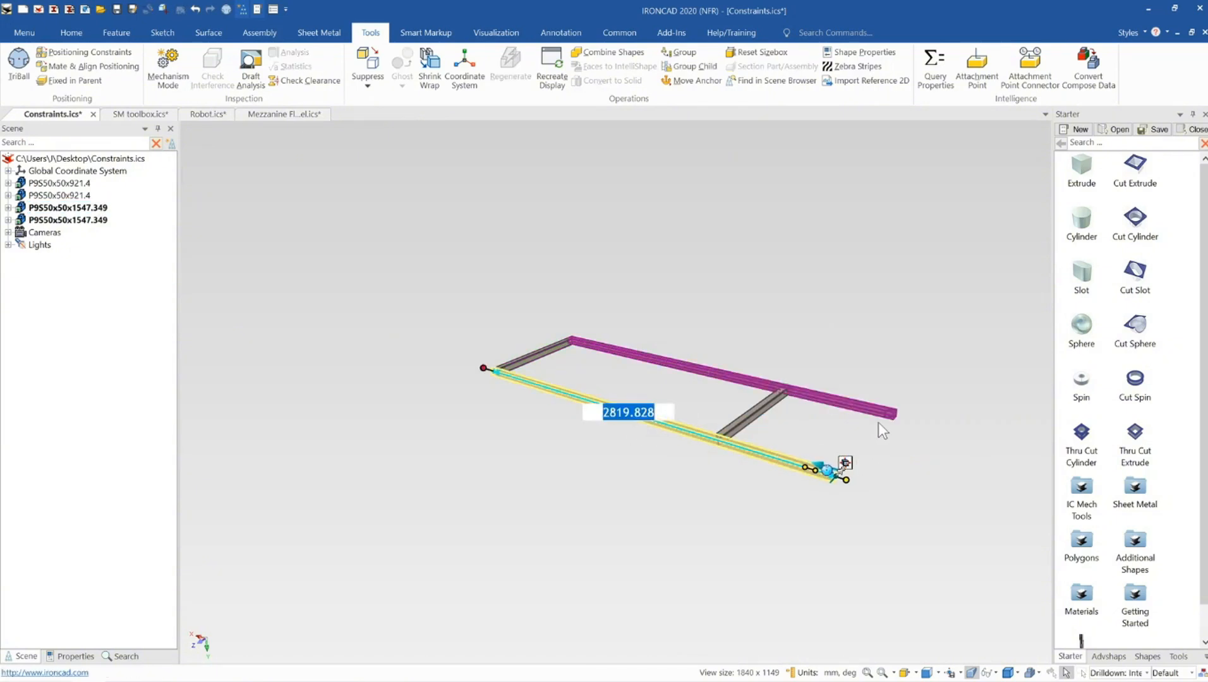
click(761, 406)
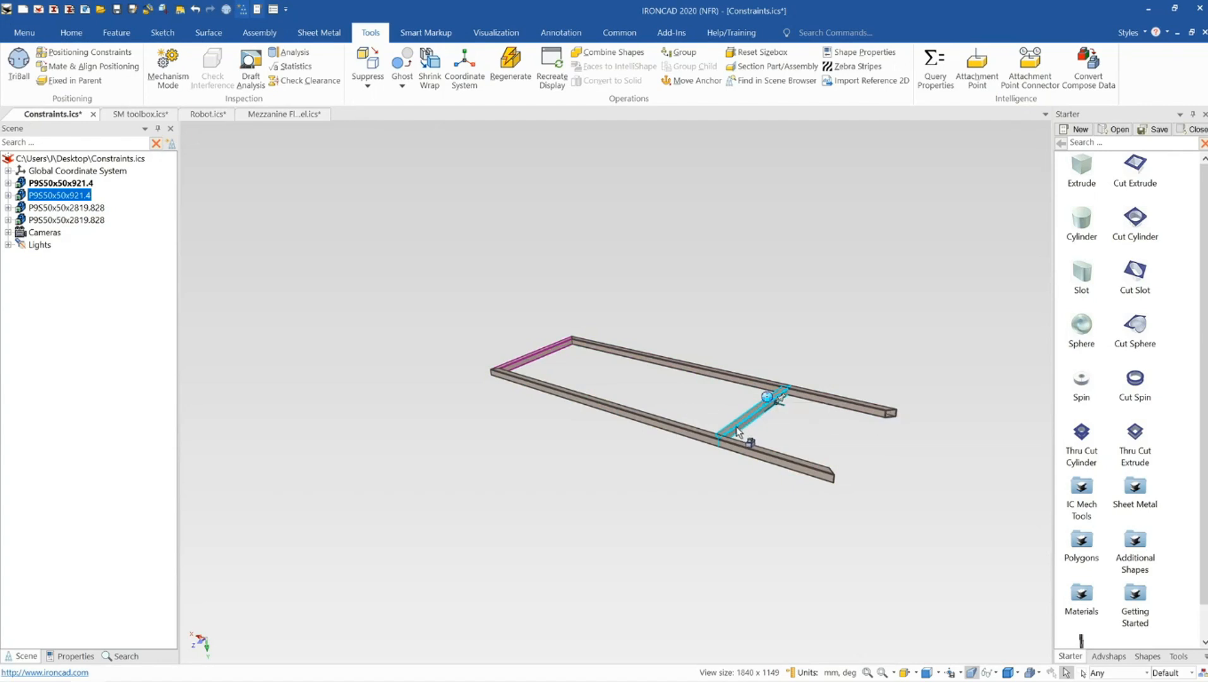
Select the long rail and then the cross member to inspect how the frame responded to the resize
click(716, 452)
click(772, 458)
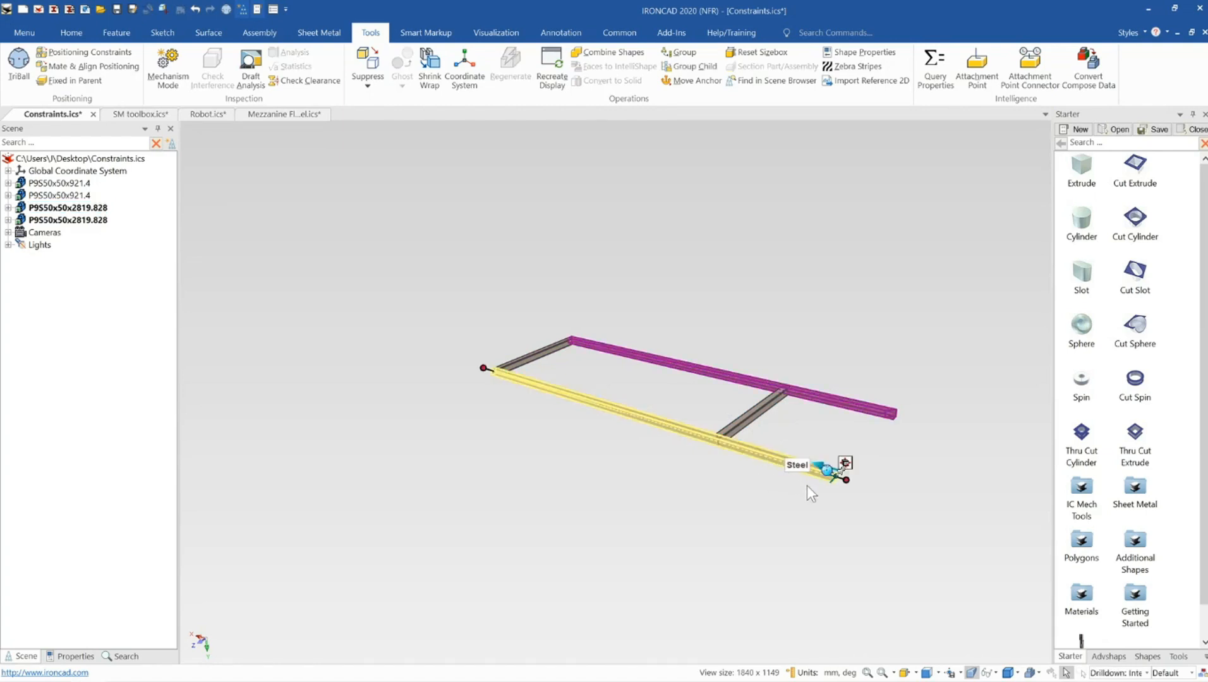
click(836, 510)
middle_drag(714, 429, 718, 478)
scroll(749, 415, down, 1)
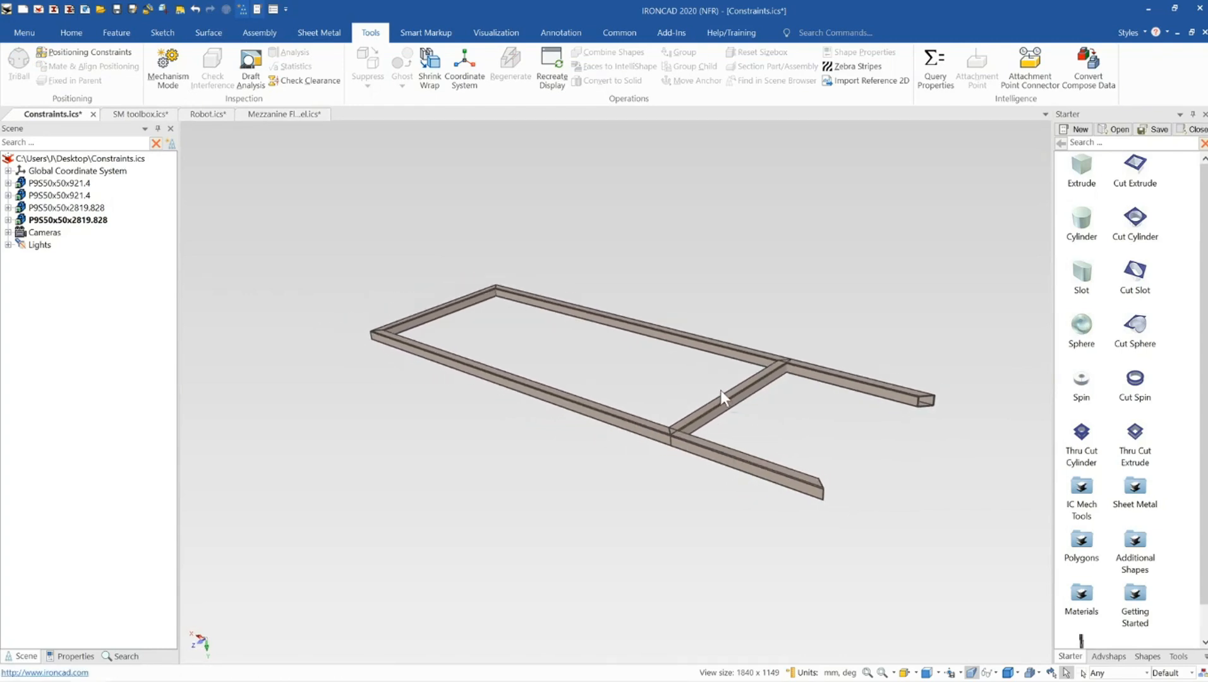
click(708, 424)
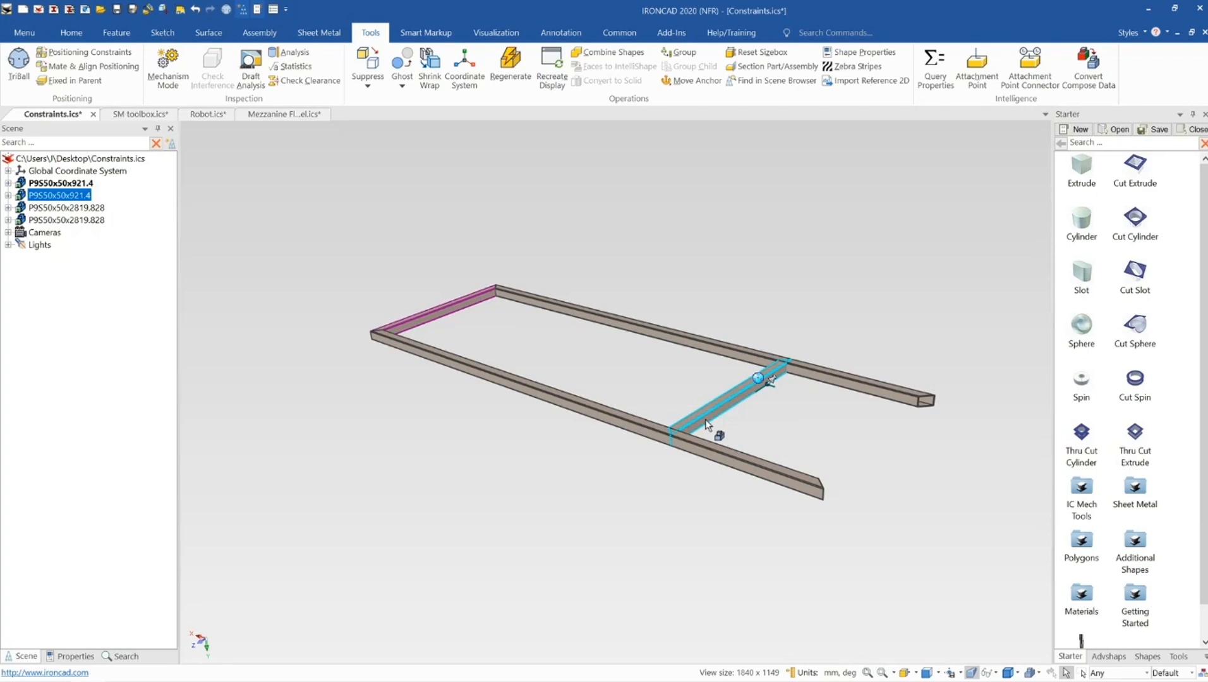
click(720, 271)
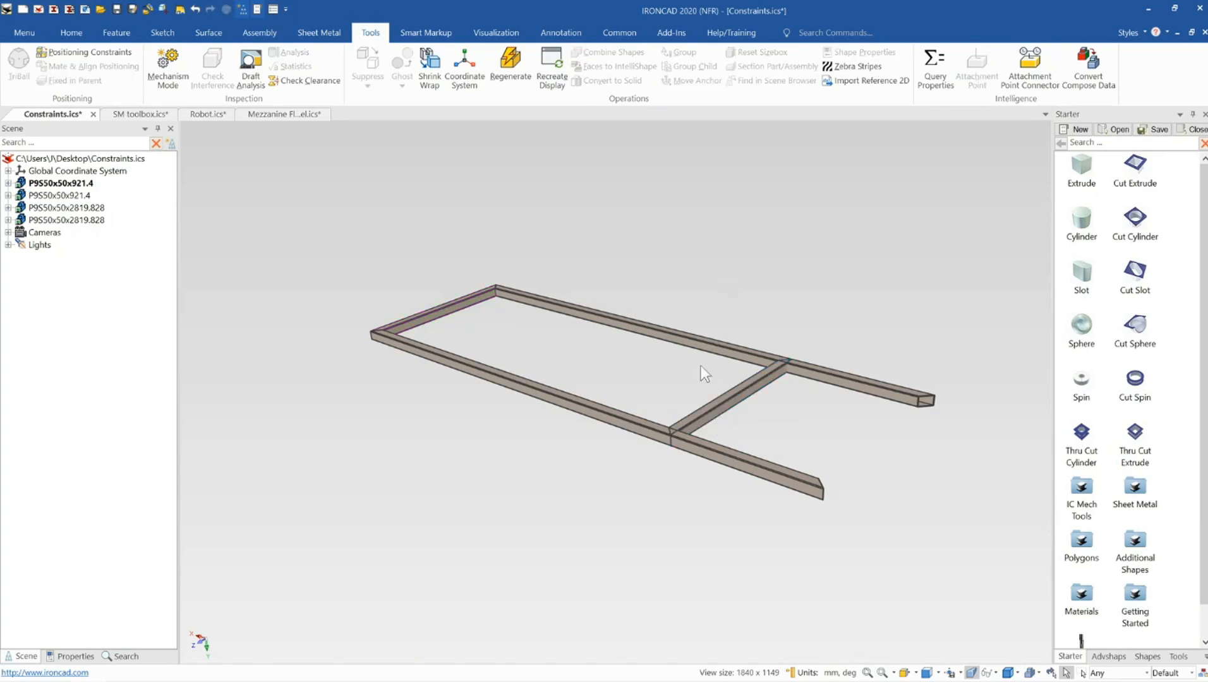
Orbit and zoom around the frame with the cross member selected to examine its position on the rails
scroll(695, 405, up, 1)
shift+middle_drag(695, 406, 676, 402)
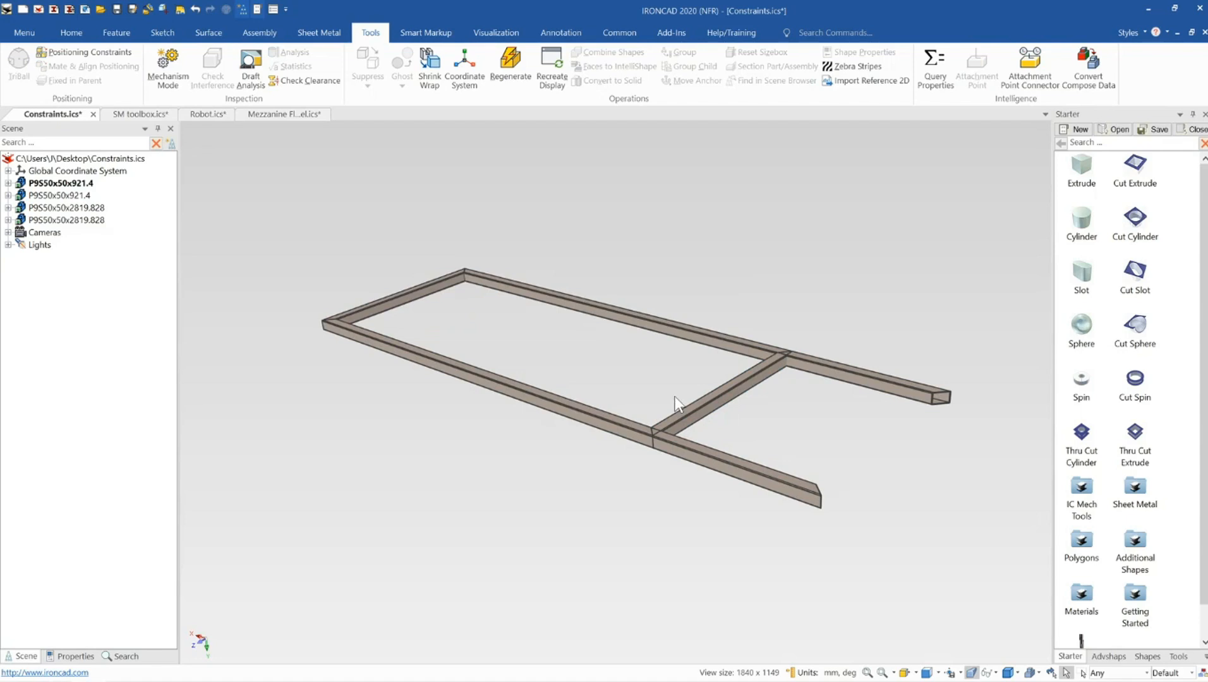
click(700, 401)
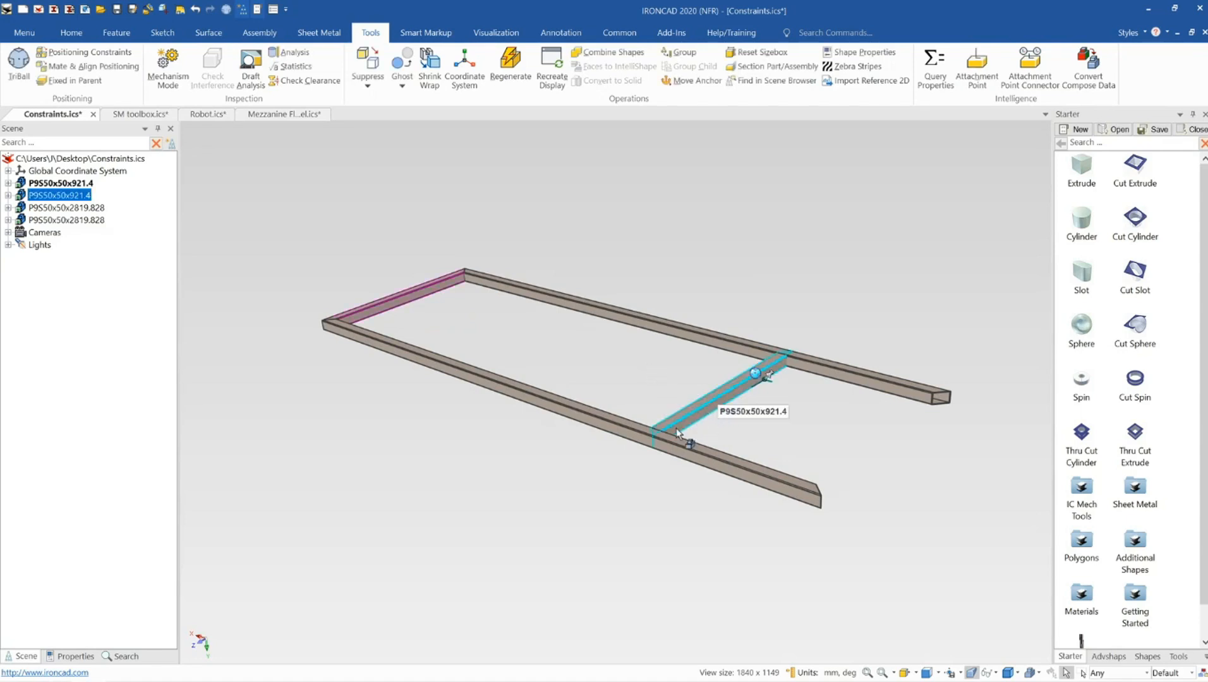
mouse_move(677, 428)
middle_down()
mouse_move(647, 431)
mouse_move(674, 430)
middle_up()
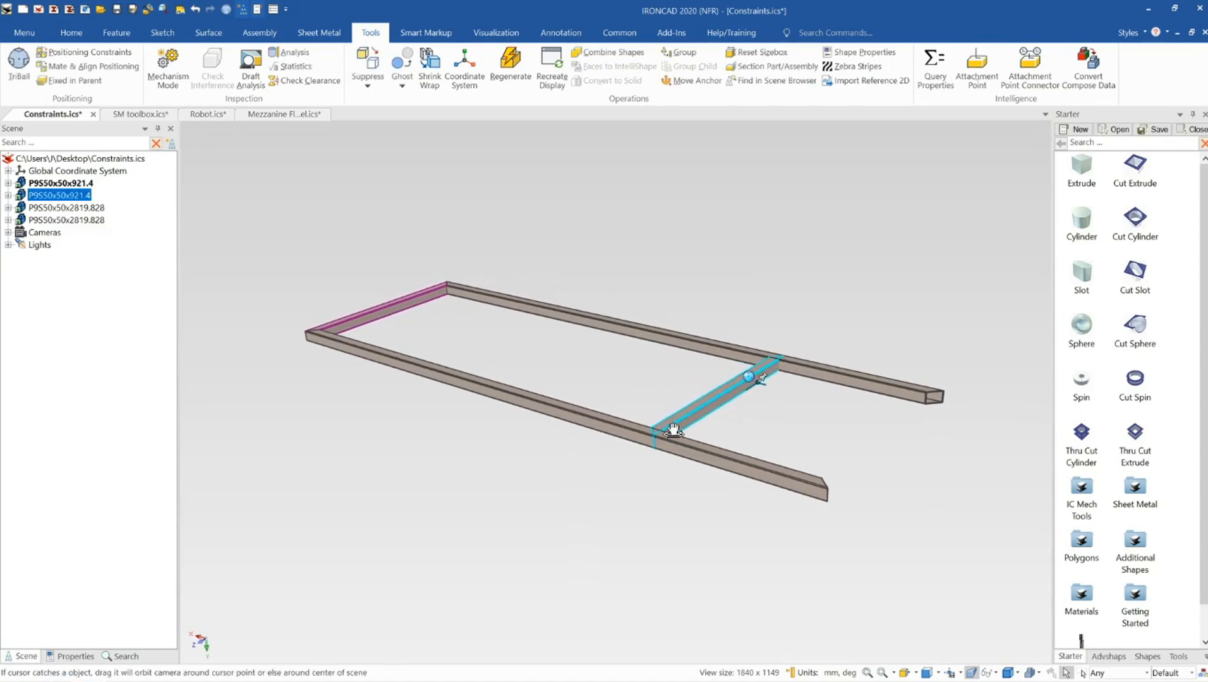
middle_drag(728, 463, 735, 477)
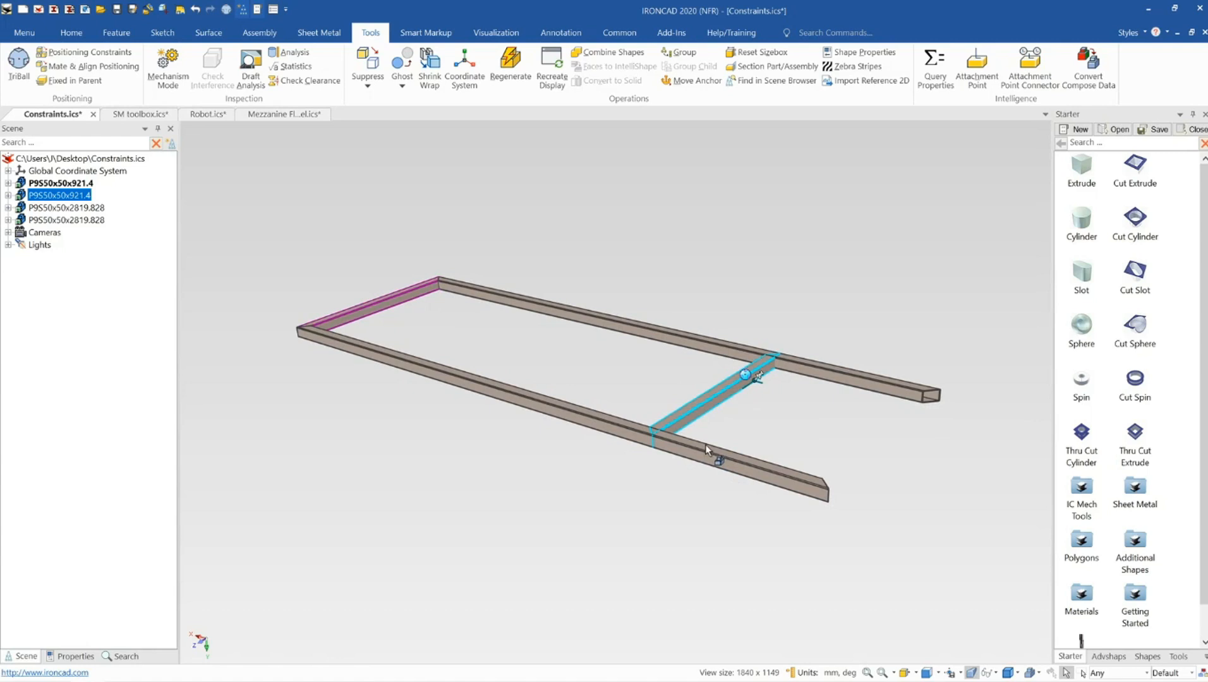
middle_drag(705, 443, 702, 456)
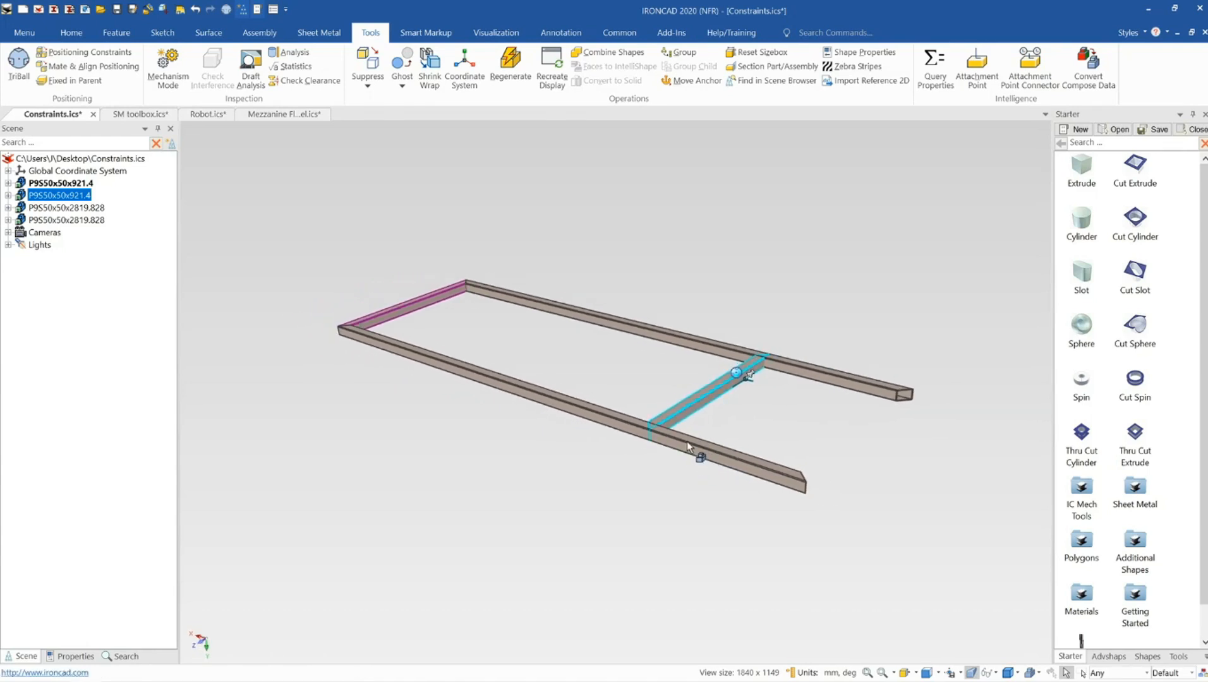
mouse_move(687, 442)
middle_down()
mouse_move(694, 455)
mouse_move(681, 450)
middle_up()
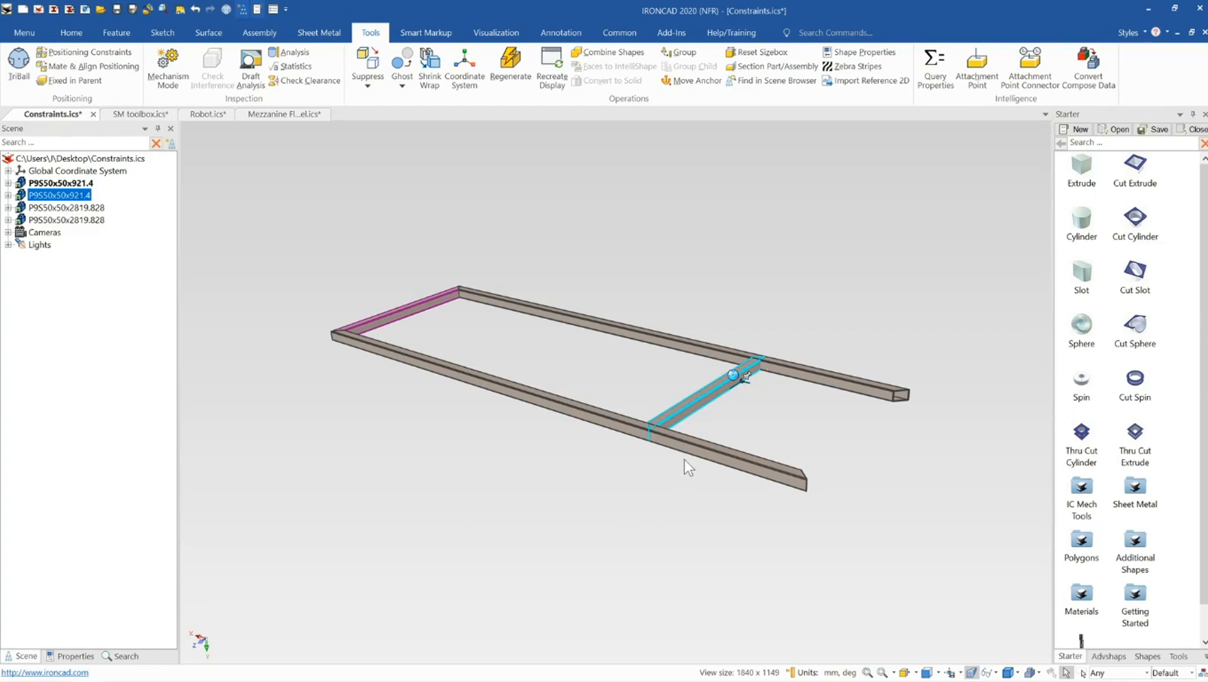
scroll(682, 442, down, 2)
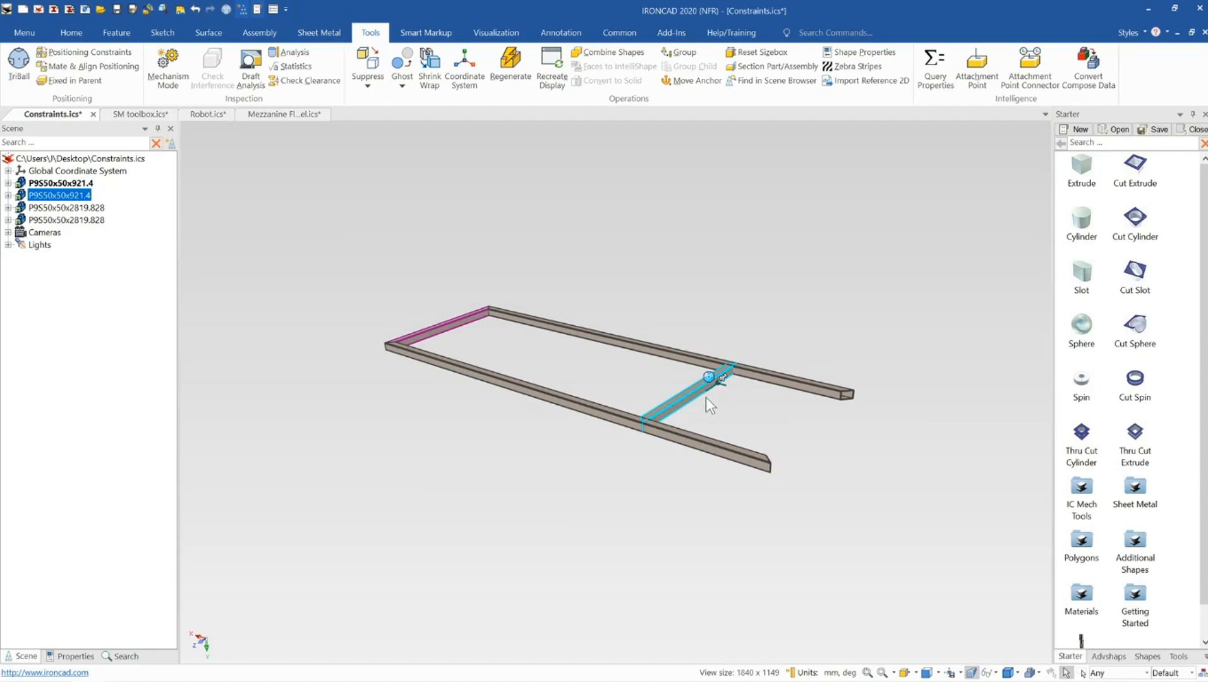
scroll(695, 411, up, 1)
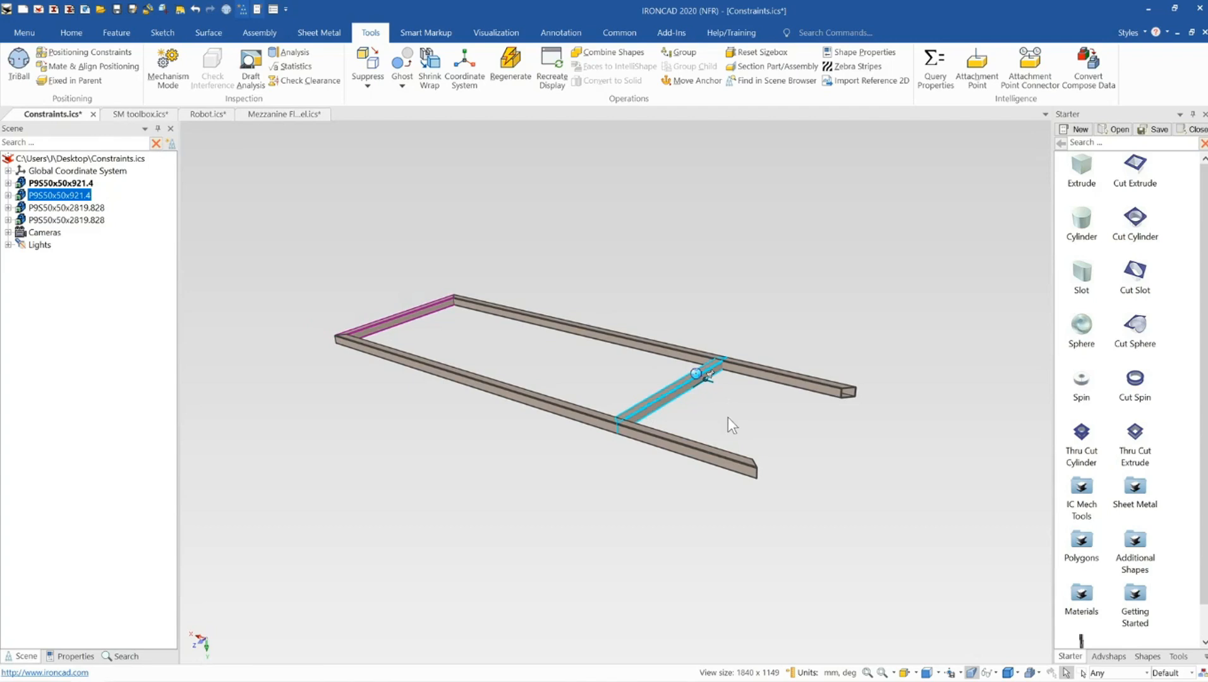
scroll(715, 445, down, 1)
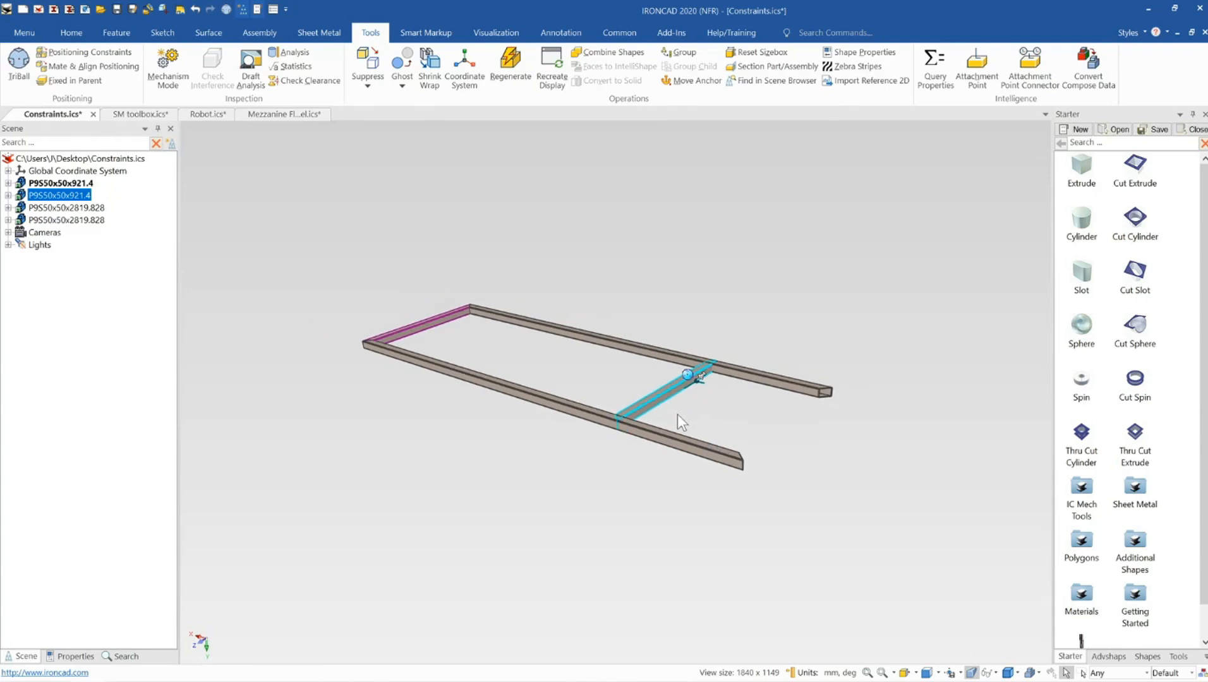
scroll(675, 408, up, 1)
middle_drag(643, 430, 632, 423)
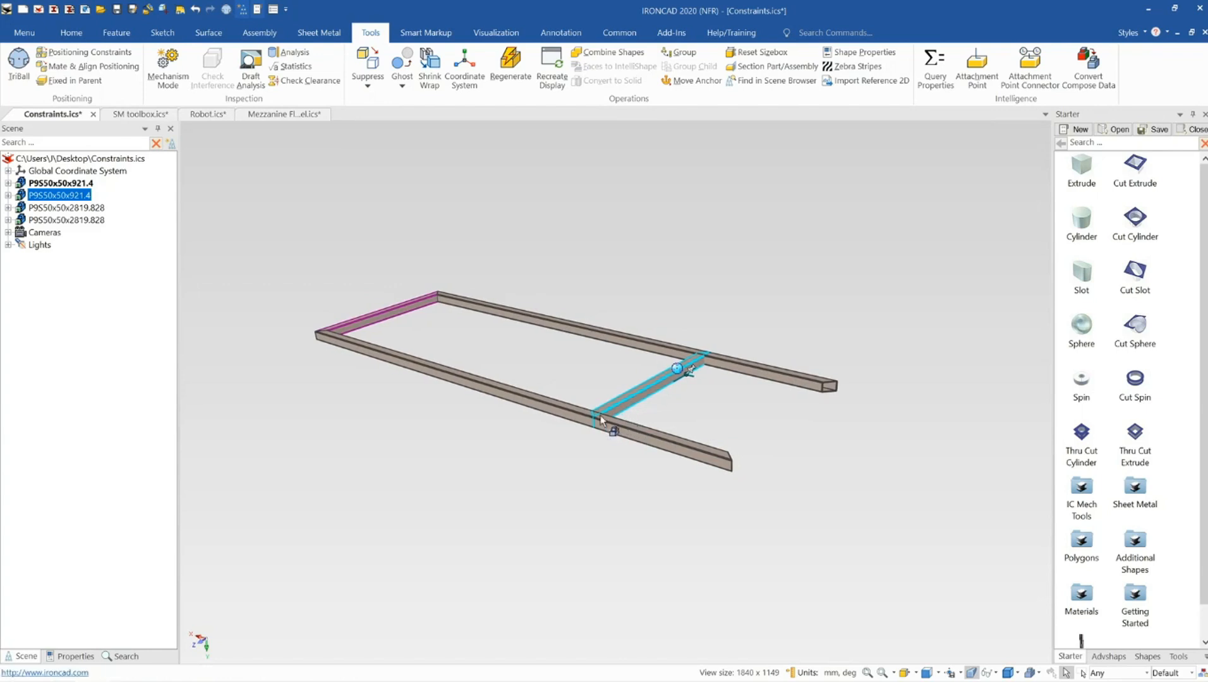
Select the cross member on the resized frame to inspect its position, then clear the selection
click(659, 316)
scroll(604, 353, up, 1)
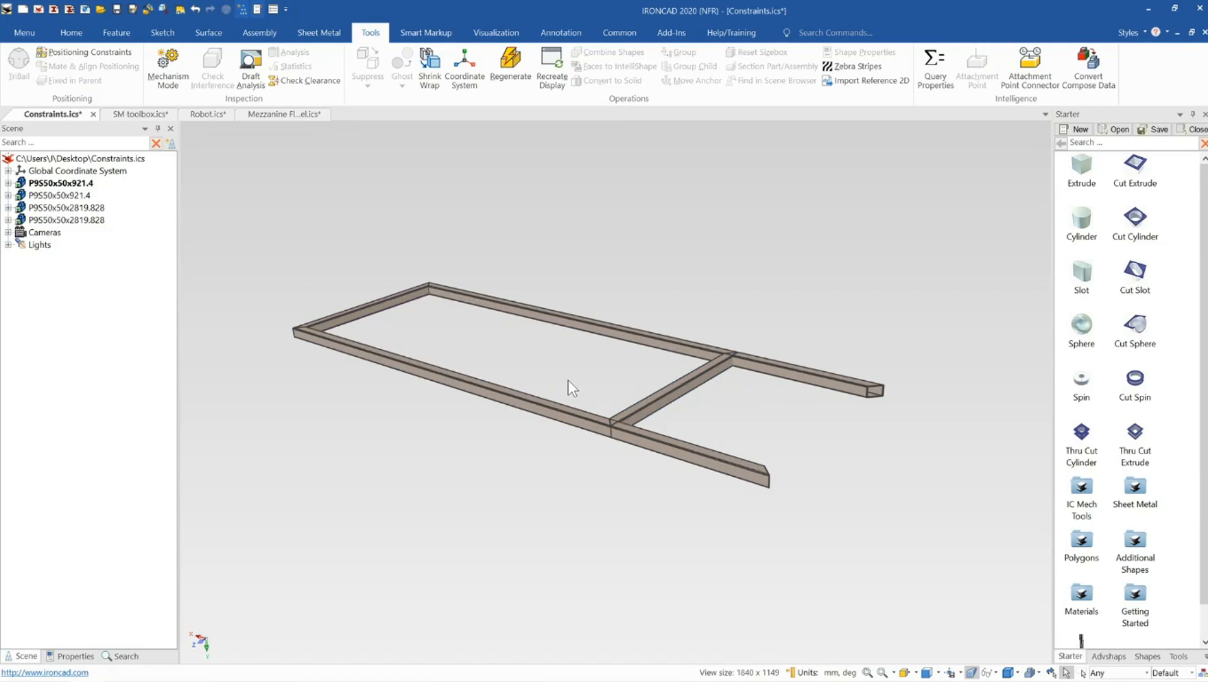
scroll(568, 381, up, 1)
middle_drag(566, 413, 574, 422)
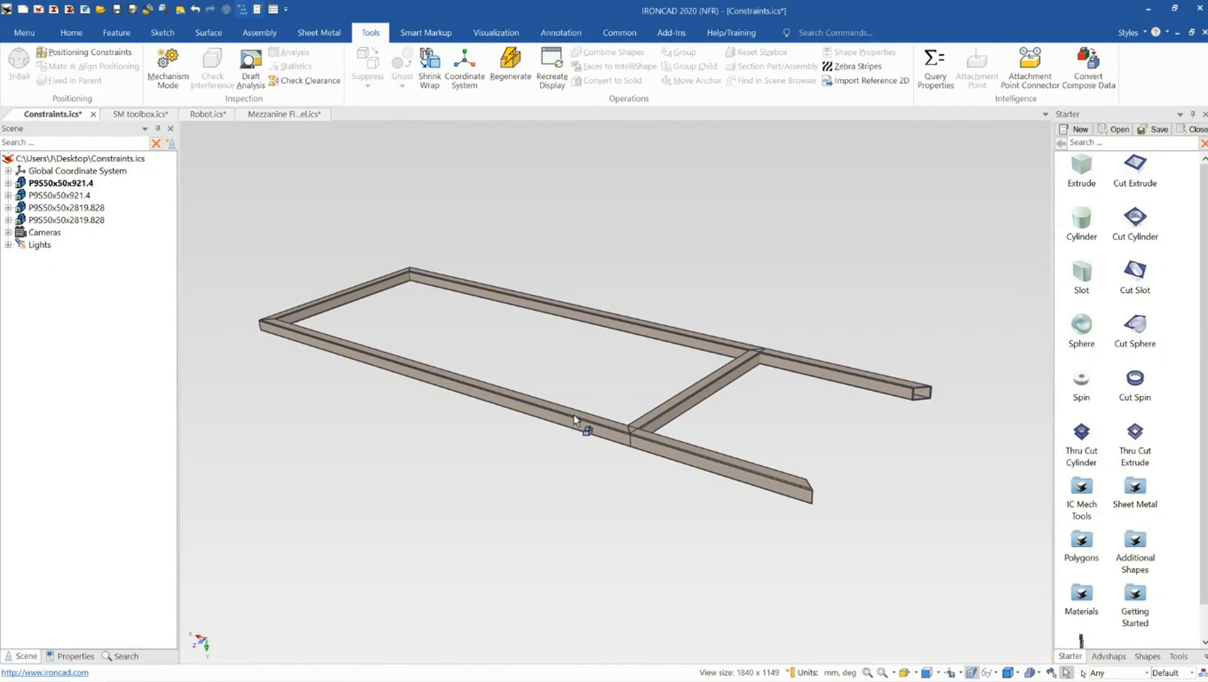
click(669, 408)
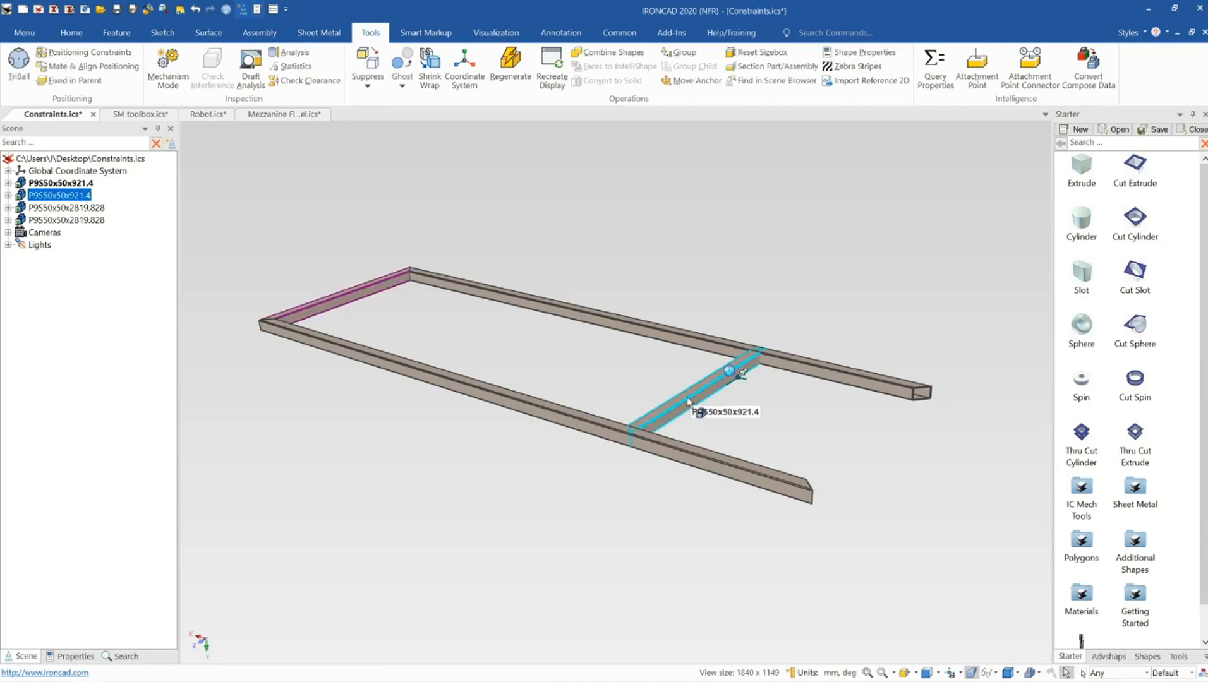
click(630, 287)
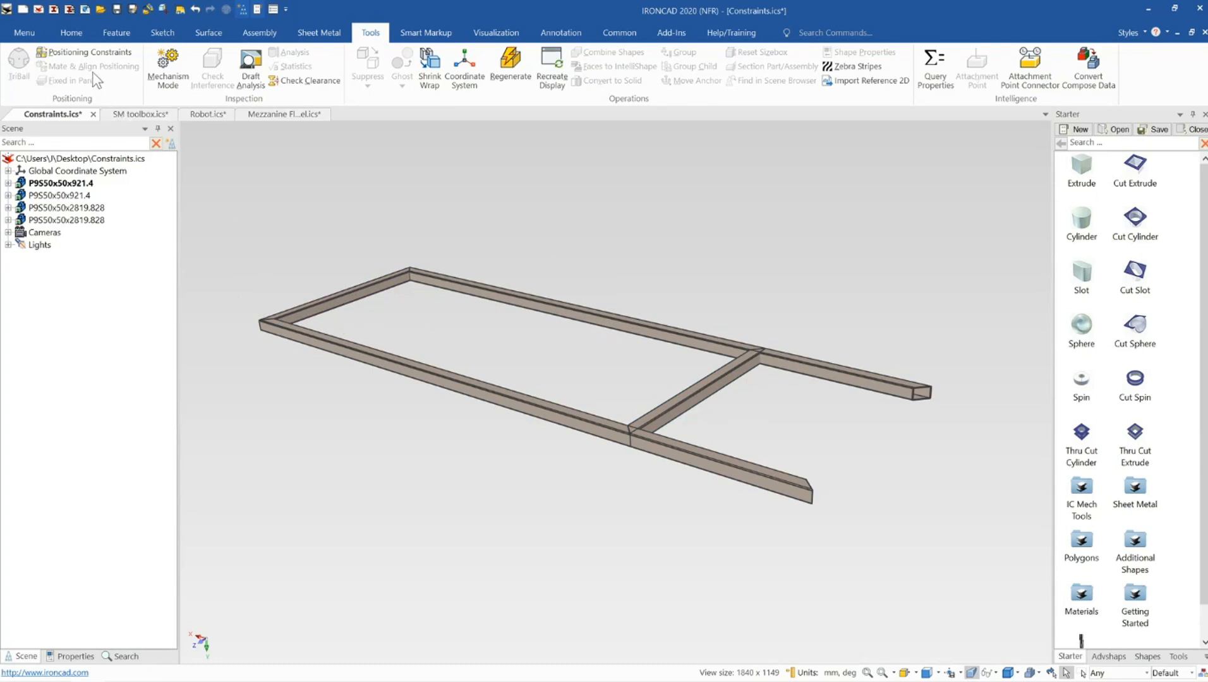
Start a positioning constraint and pick the cross member's end and the long rail's end as its entities
click(88, 54)
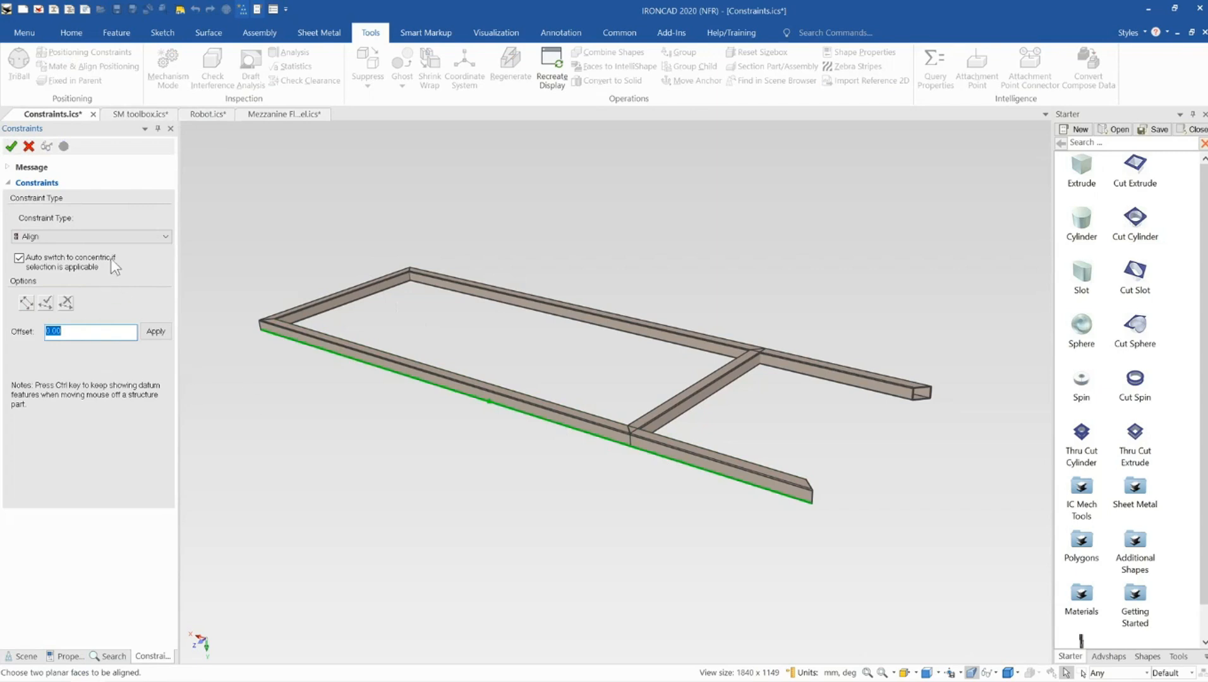
click(102, 235)
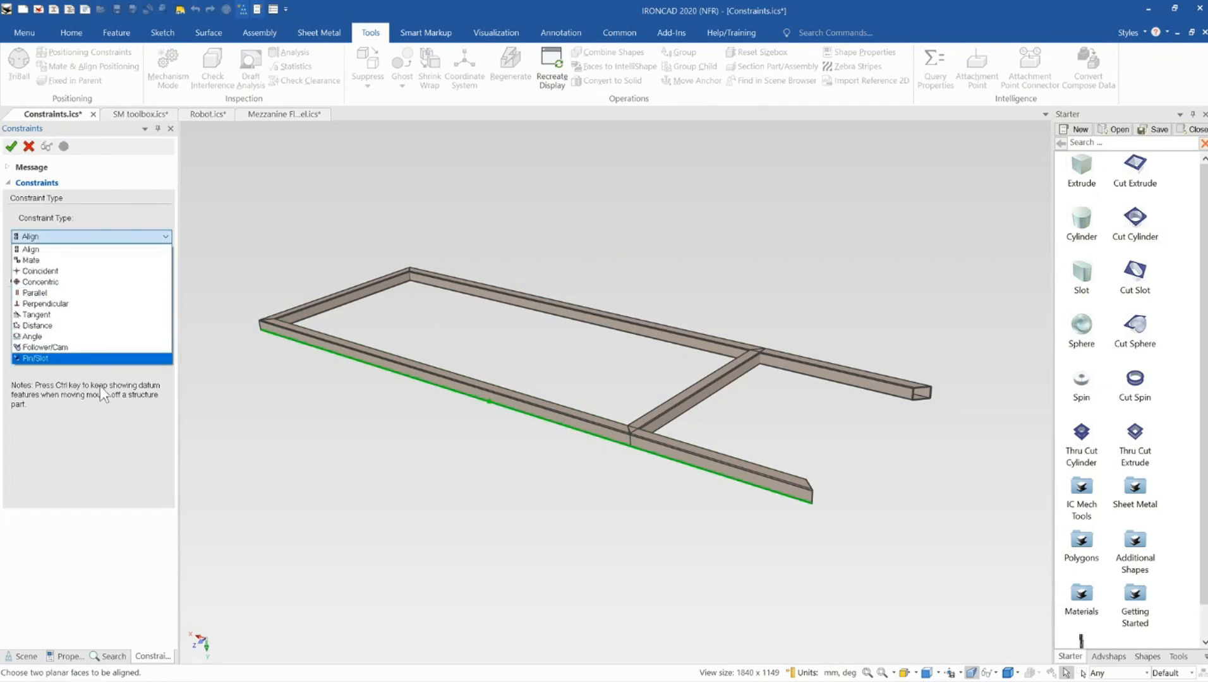
click(70, 239)
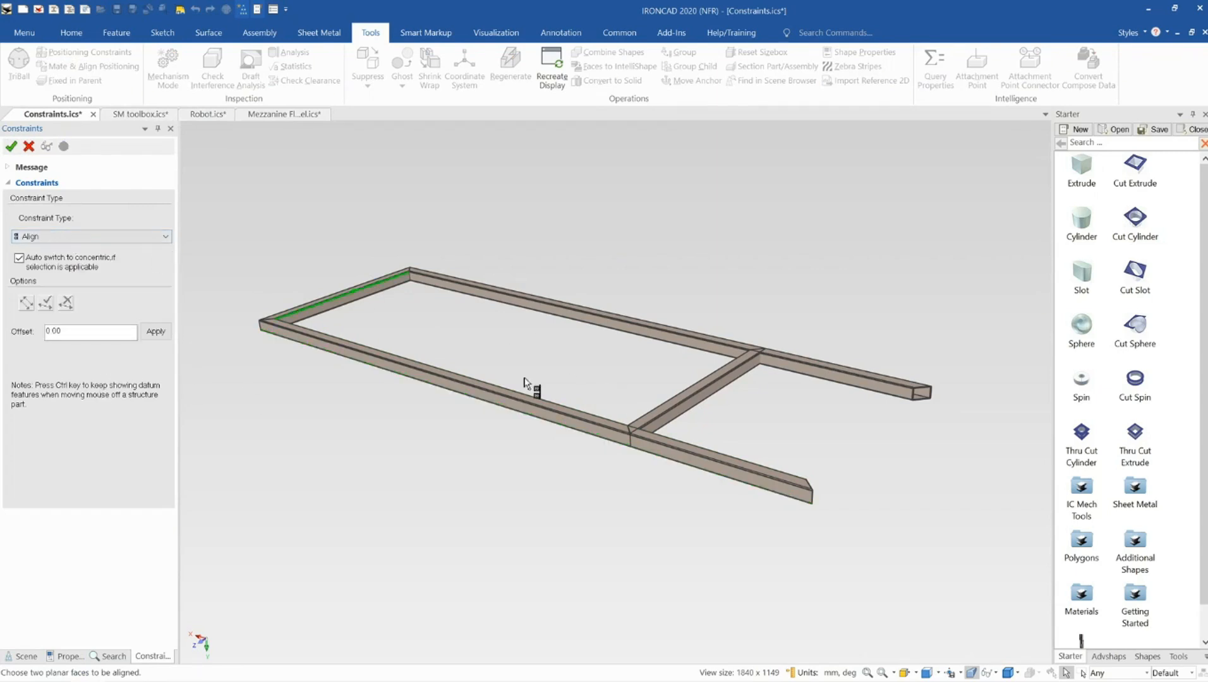
click(87, 237)
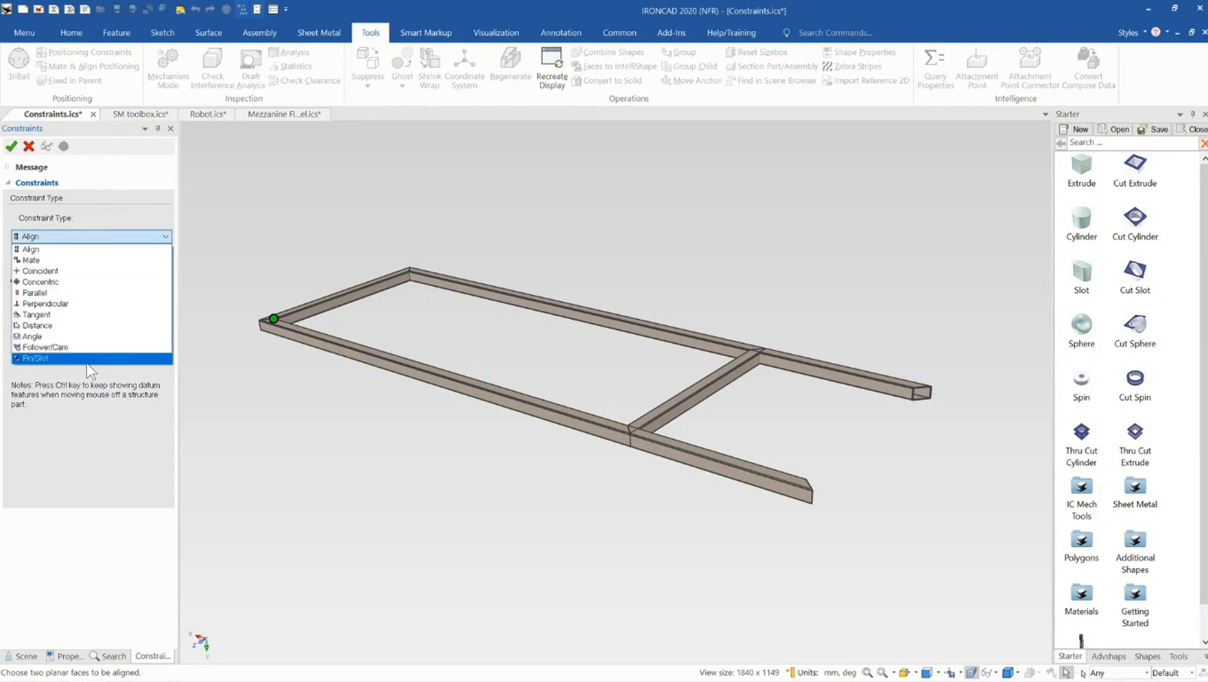
click(72, 247)
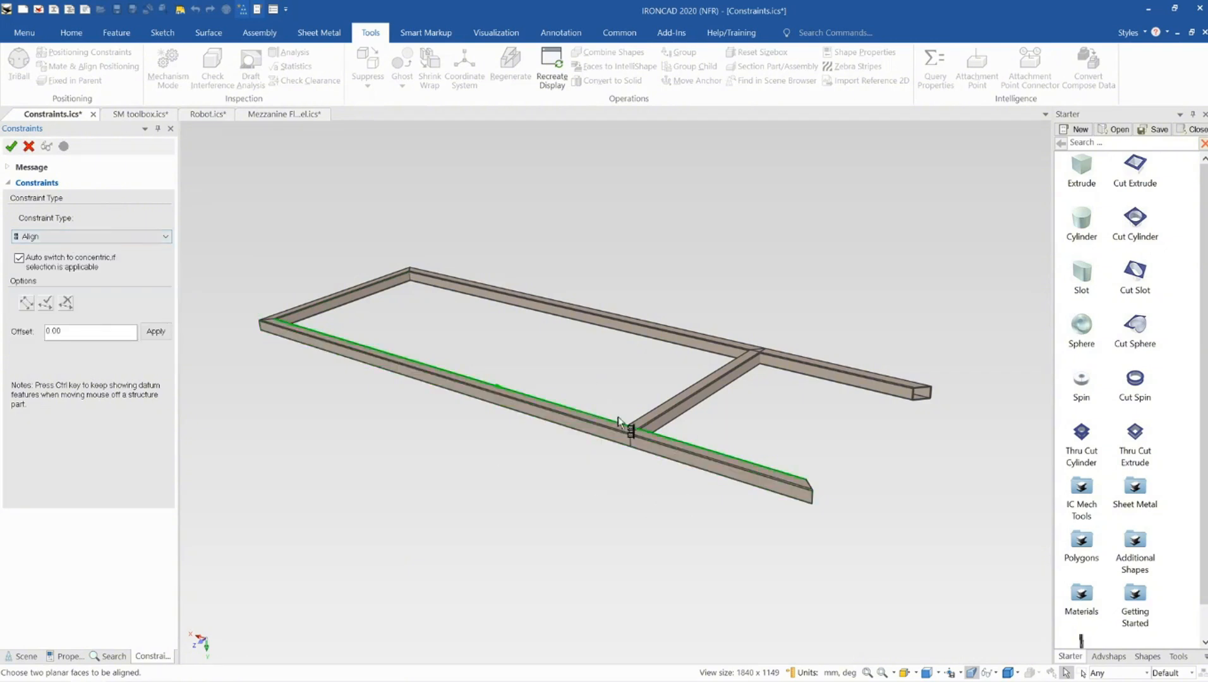
click(74, 239)
click(89, 244)
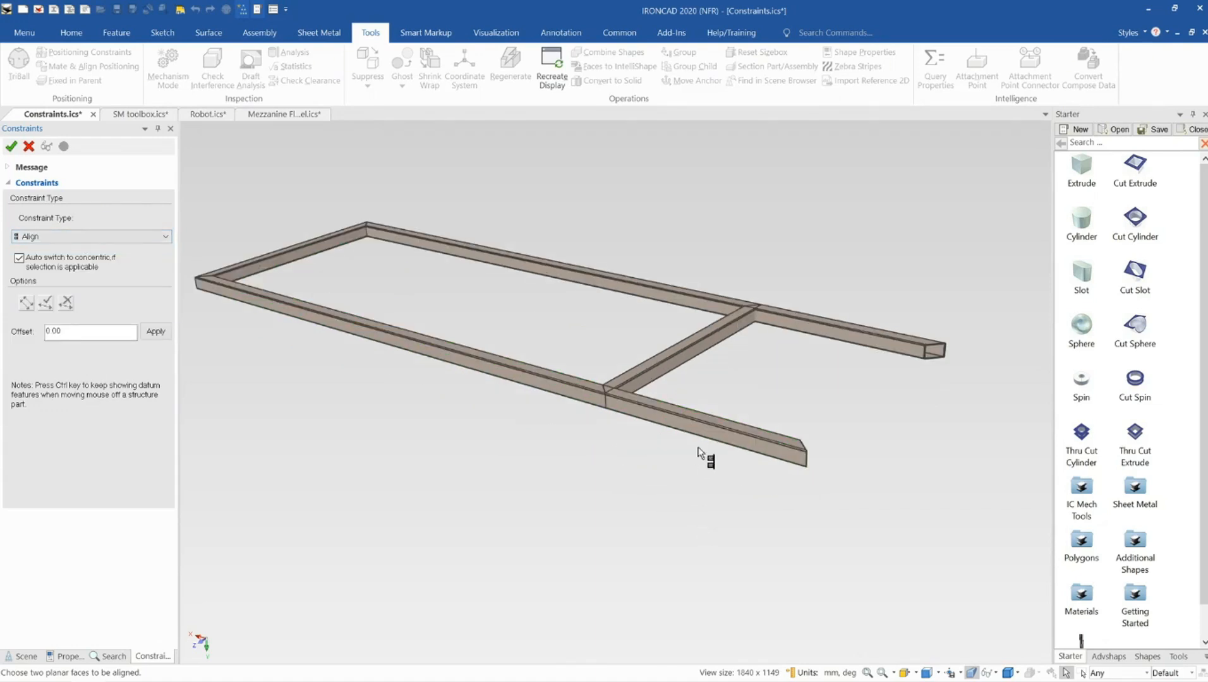
scroll(619, 392, up, 3)
scroll(609, 386, up, 3)
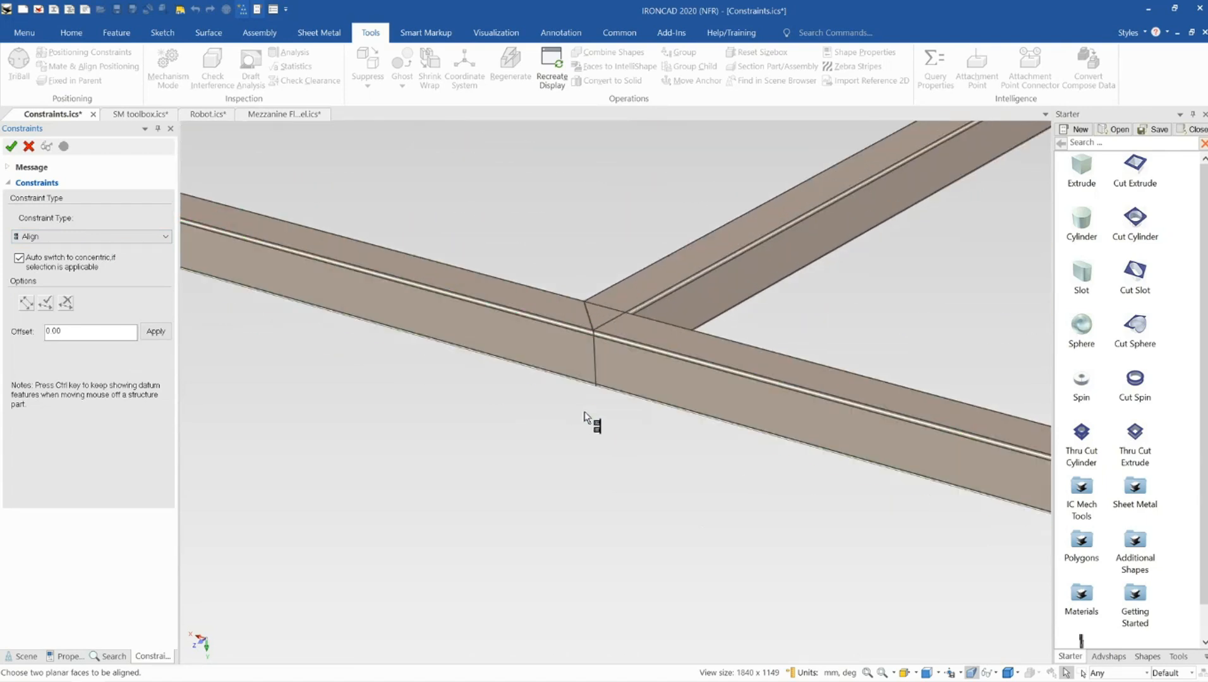
click(596, 365)
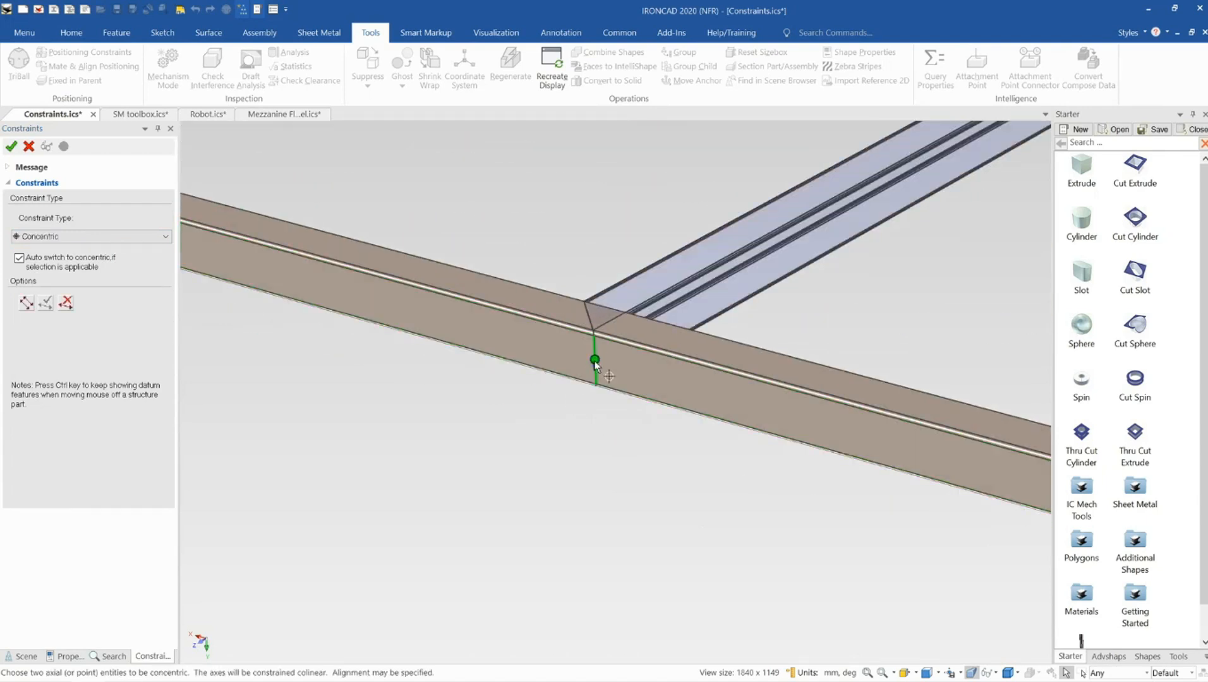
scroll(777, 445, down, 6)
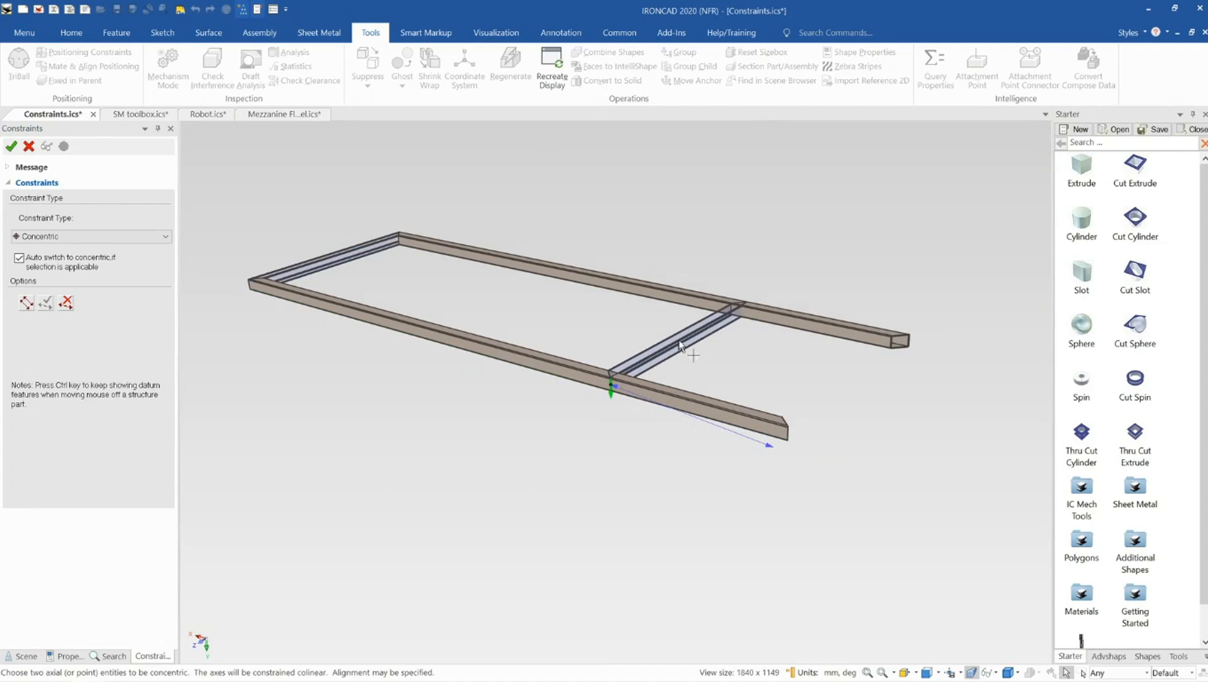
click(743, 303)
scroll(675, 433, up, 2)
scroll(675, 433, up, 4)
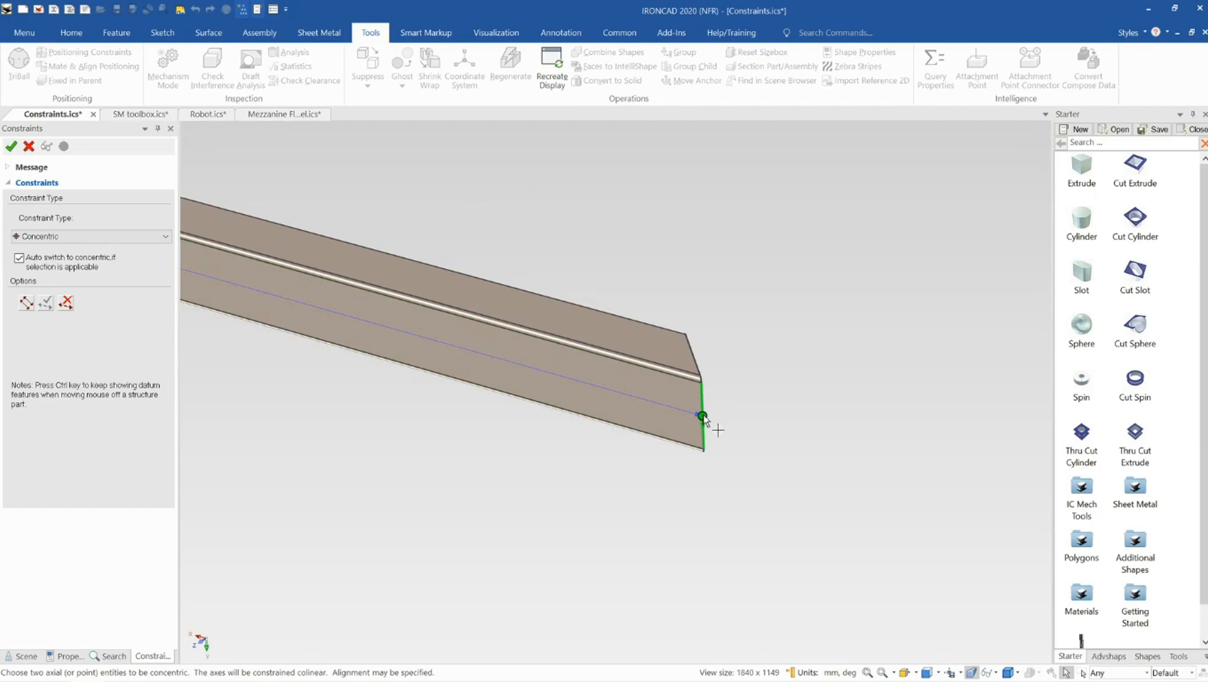
click(703, 419)
Set the constraint type to Coincident and apply the constraint between the cross member and rail ends
click(82, 238)
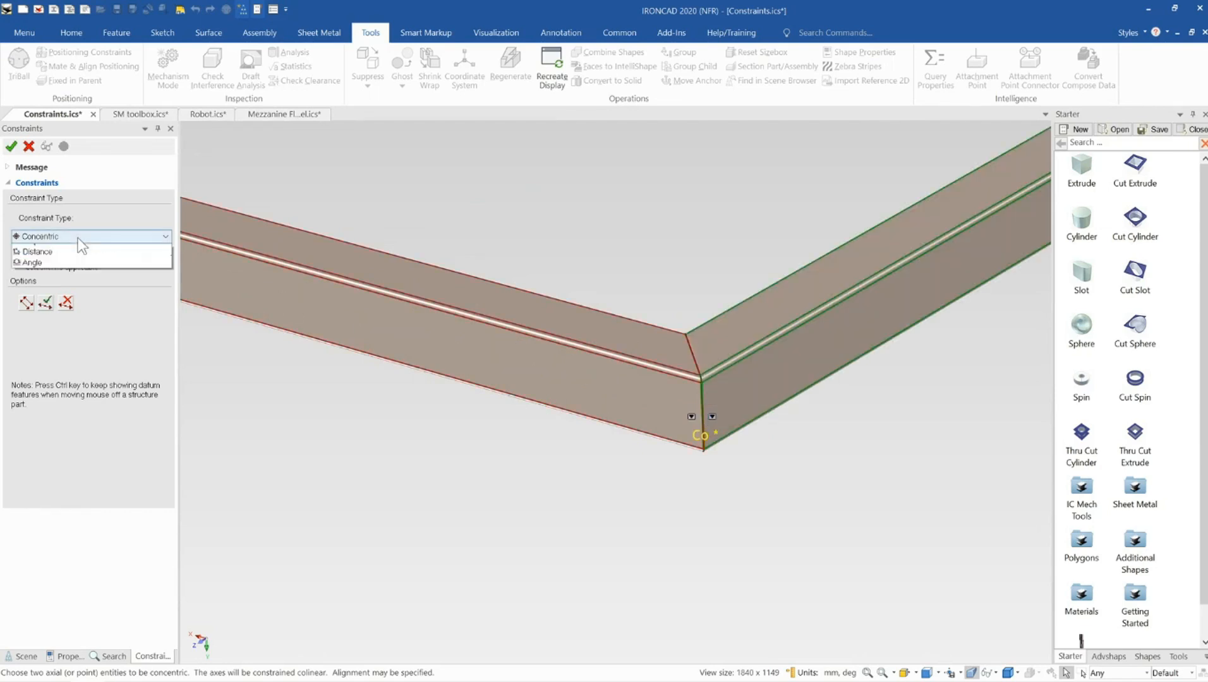
click(81, 251)
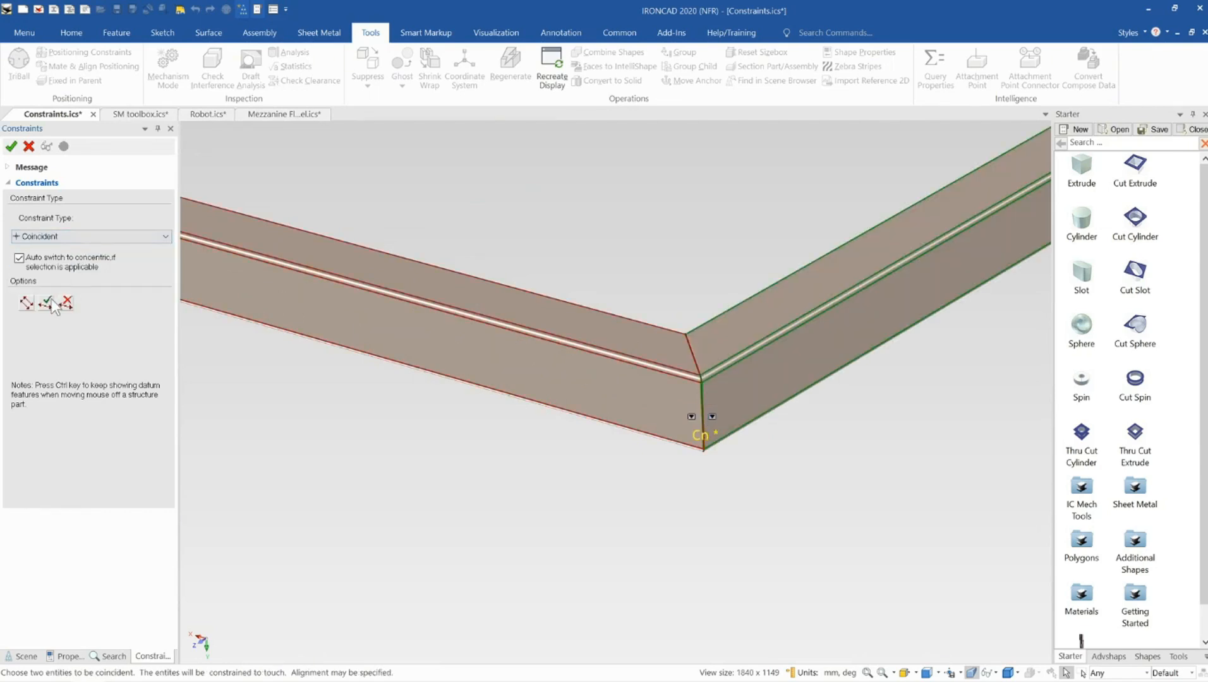
scroll(569, 338, down, 5)
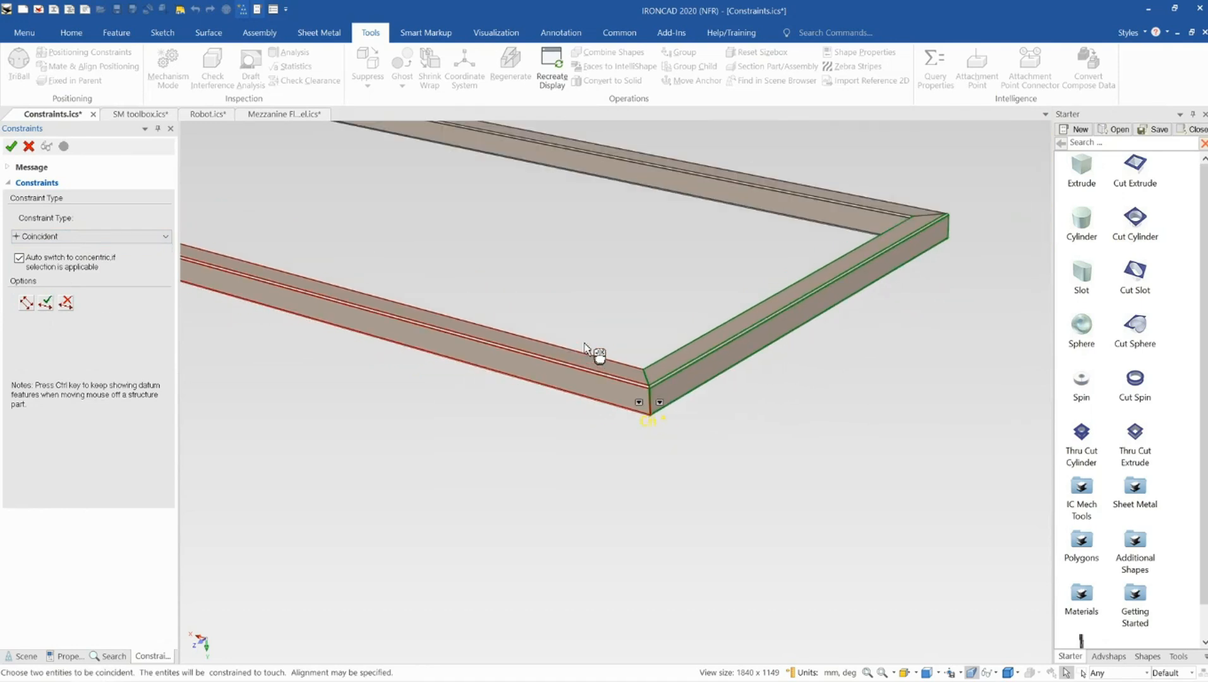
scroll(588, 348, down, 1)
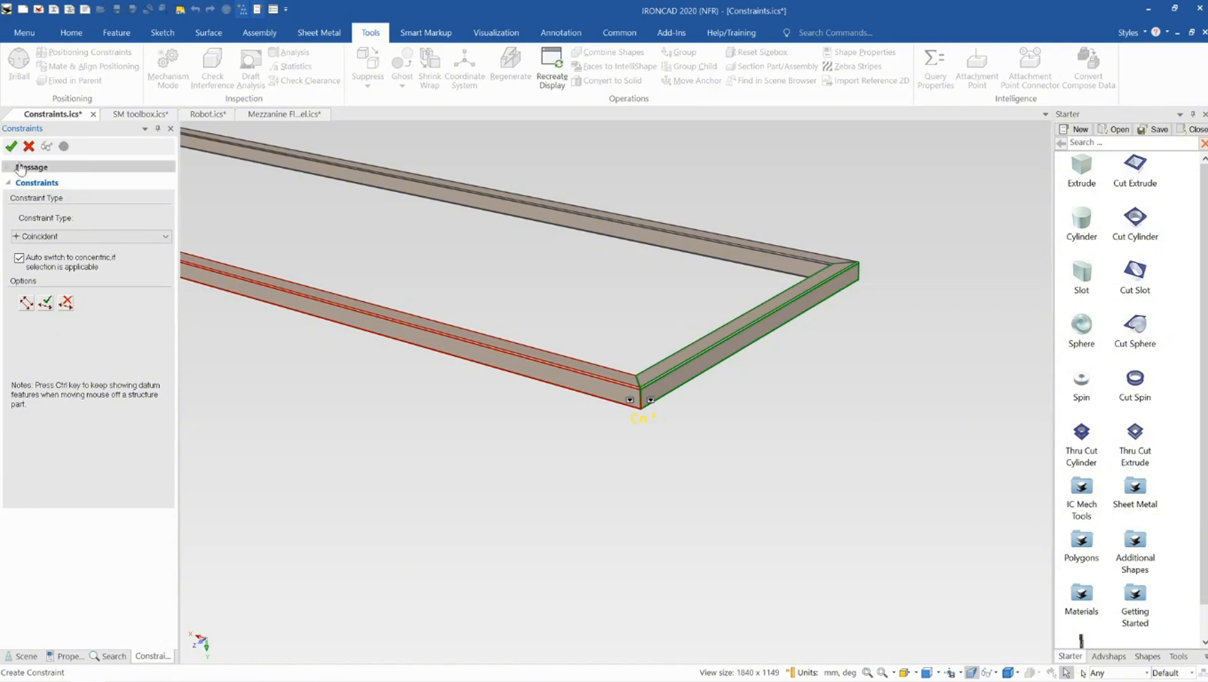
click(12, 146)
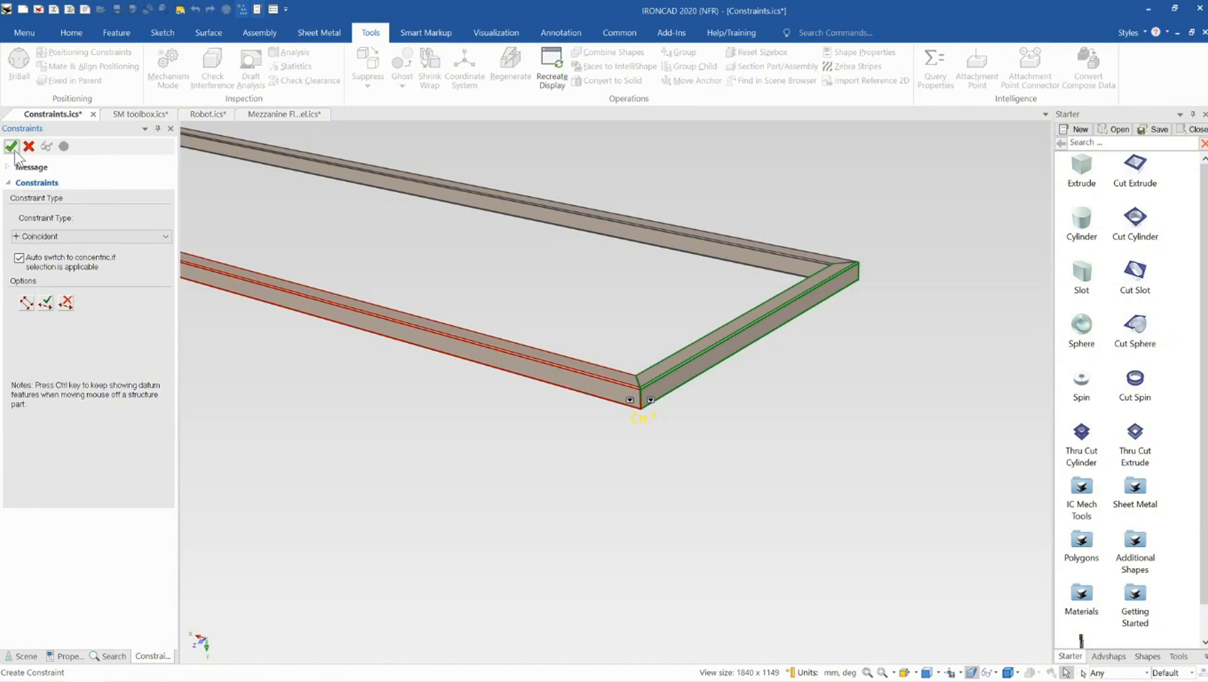
Fix the long rail in its parent so it stays stationary
scroll(606, 341, down, 2)
scroll(638, 379, up, 2)
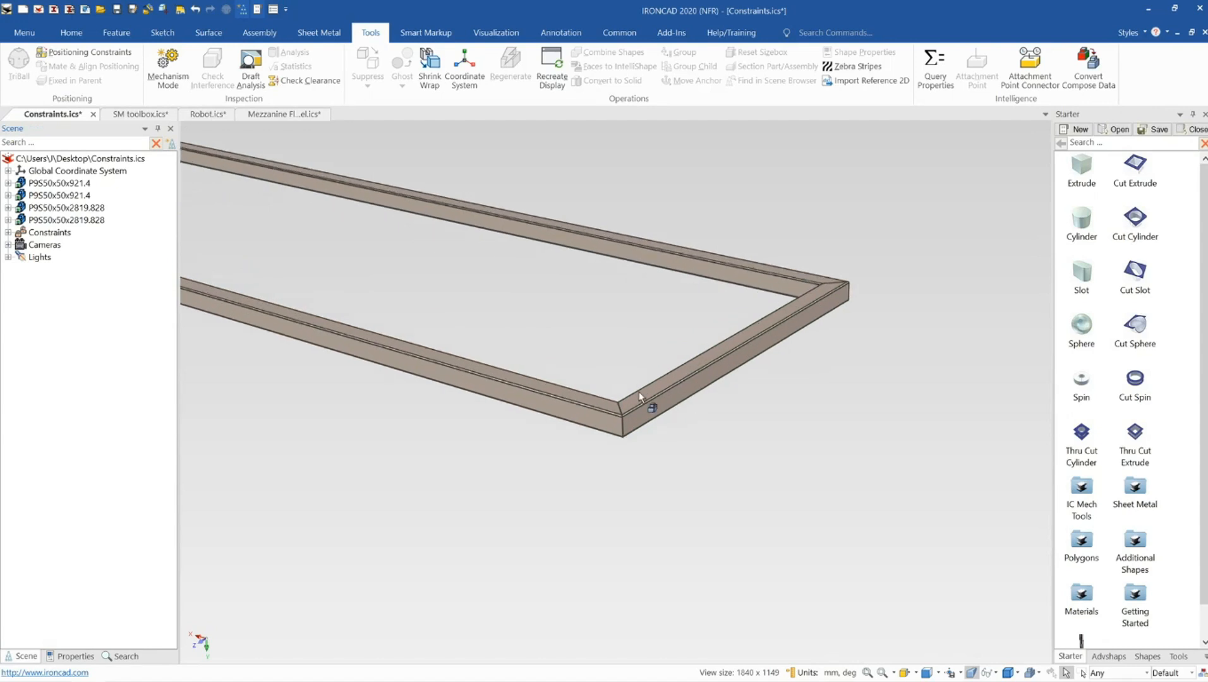
click(648, 403)
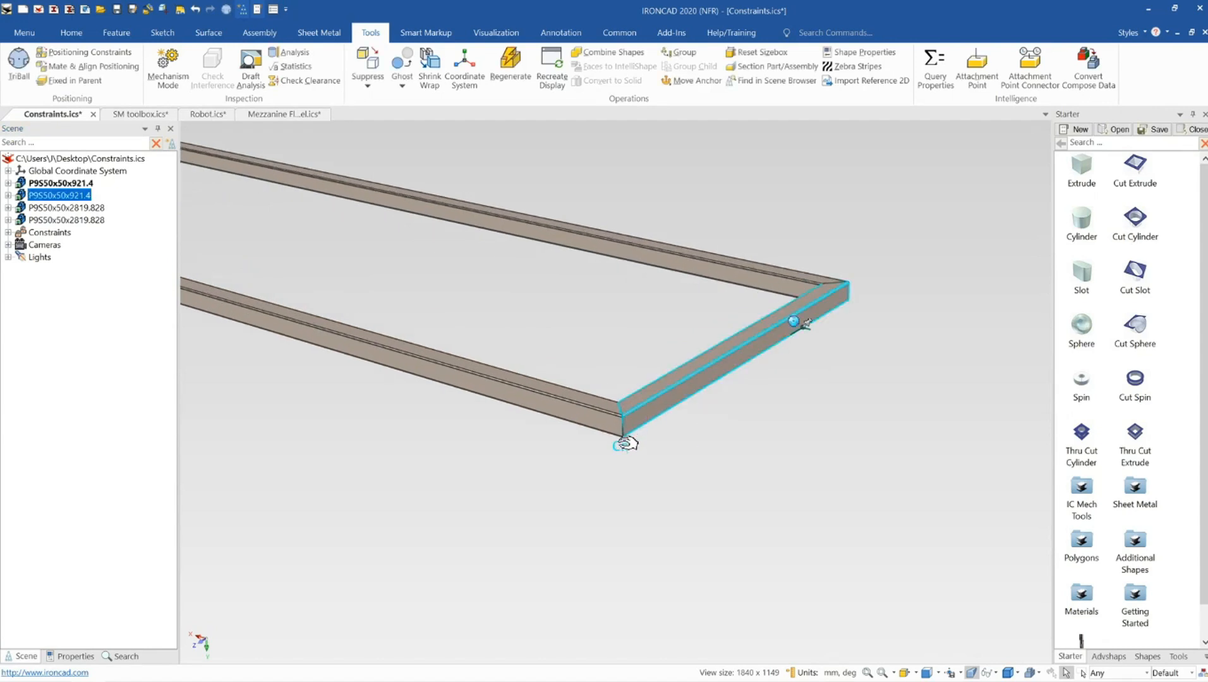
scroll(621, 433, up, 2)
scroll(611, 387, up, 3)
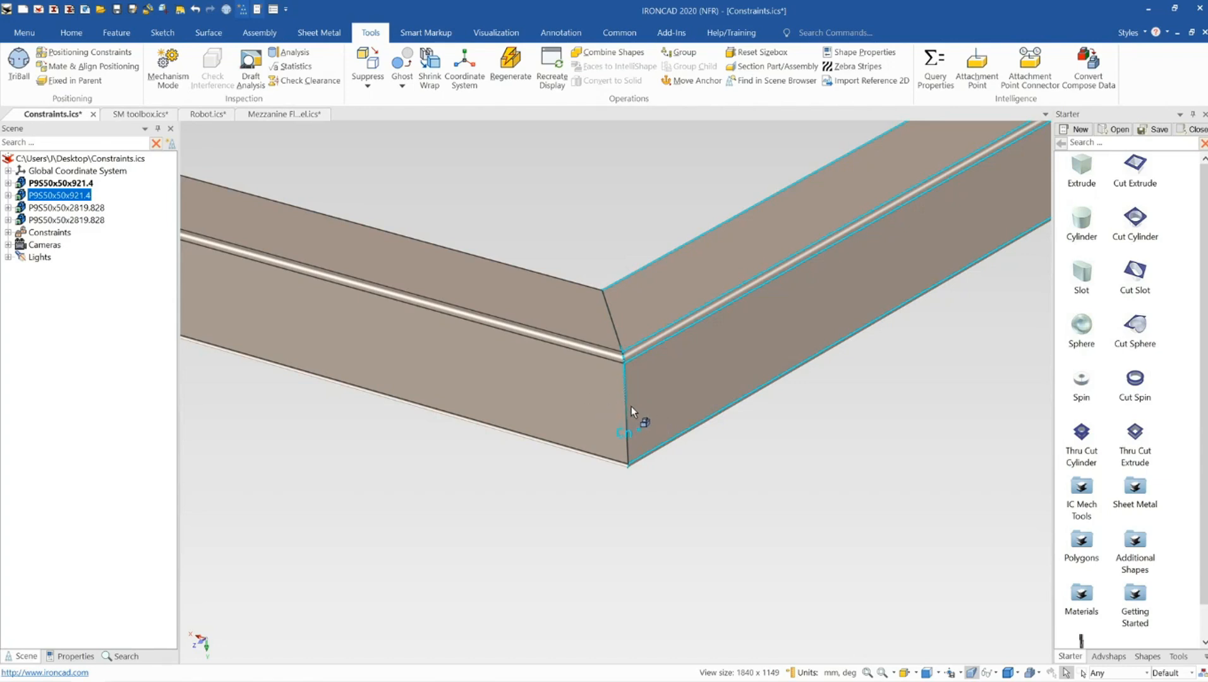
scroll(622, 412, down, 6)
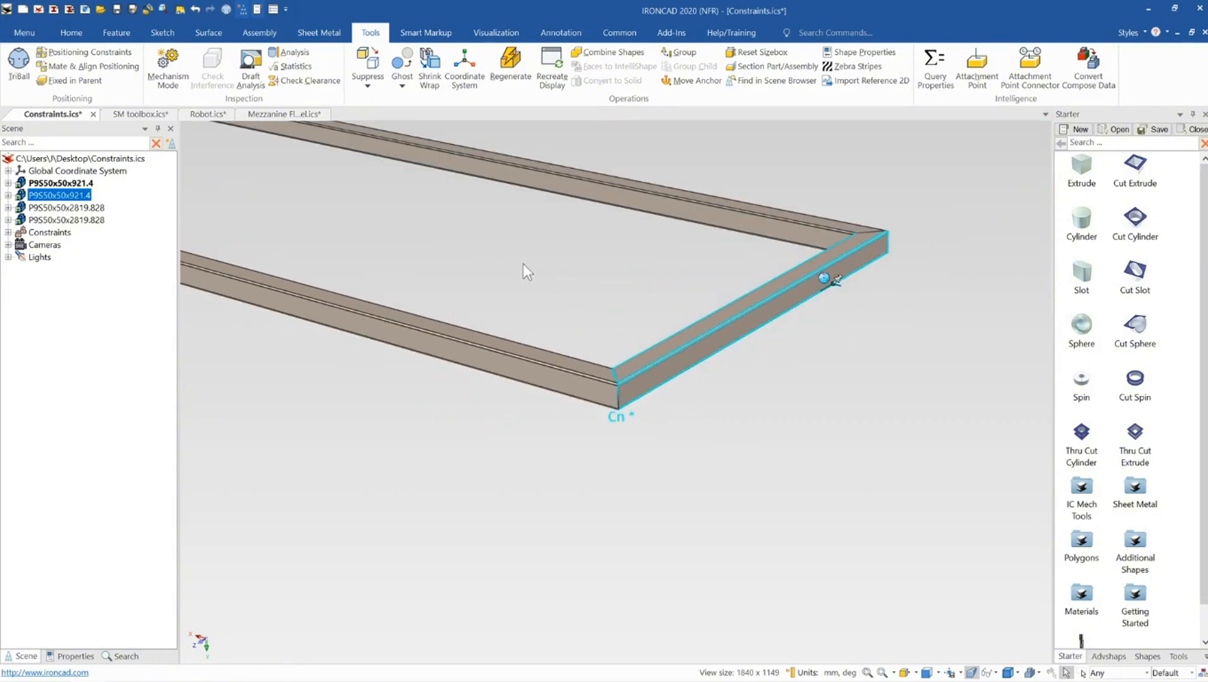
click(260, 283)
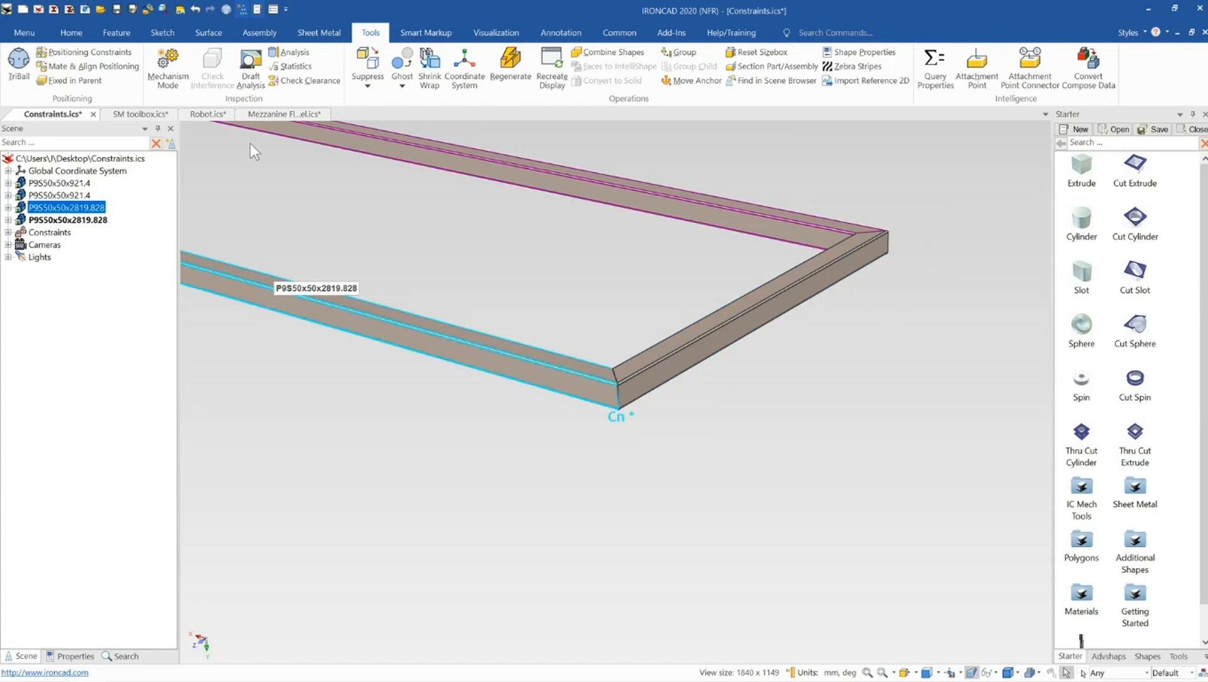
scroll(541, 228, down, 3)
scroll(544, 226, up, 2)
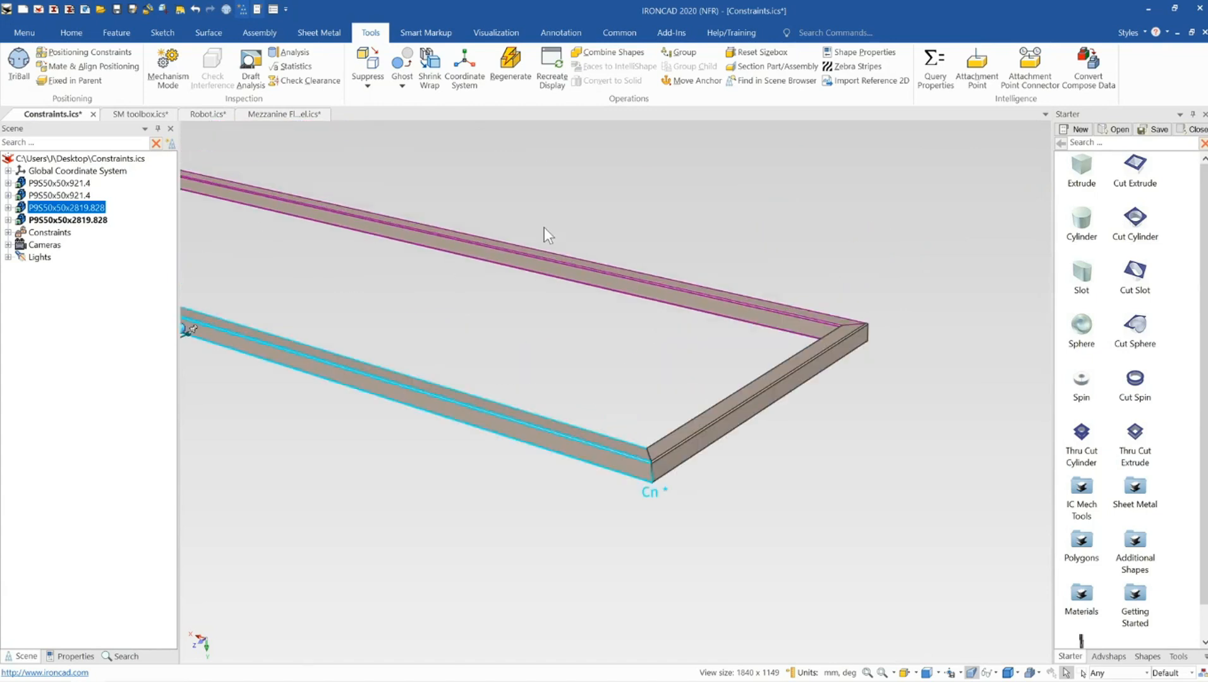
click(83, 81)
In Mechanism Mode, drag the cross member to swing it about the rail corner, then cancel the mode
scroll(429, 358, down, 2)
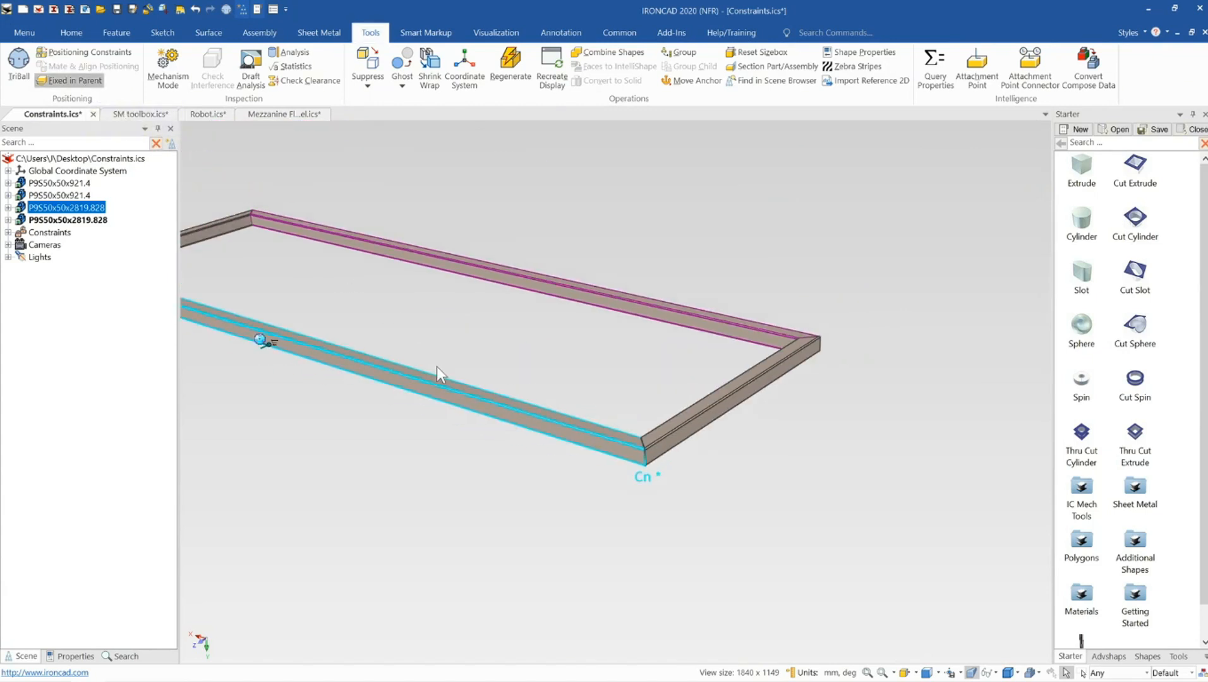
click(481, 349)
scroll(582, 418, up, 3)
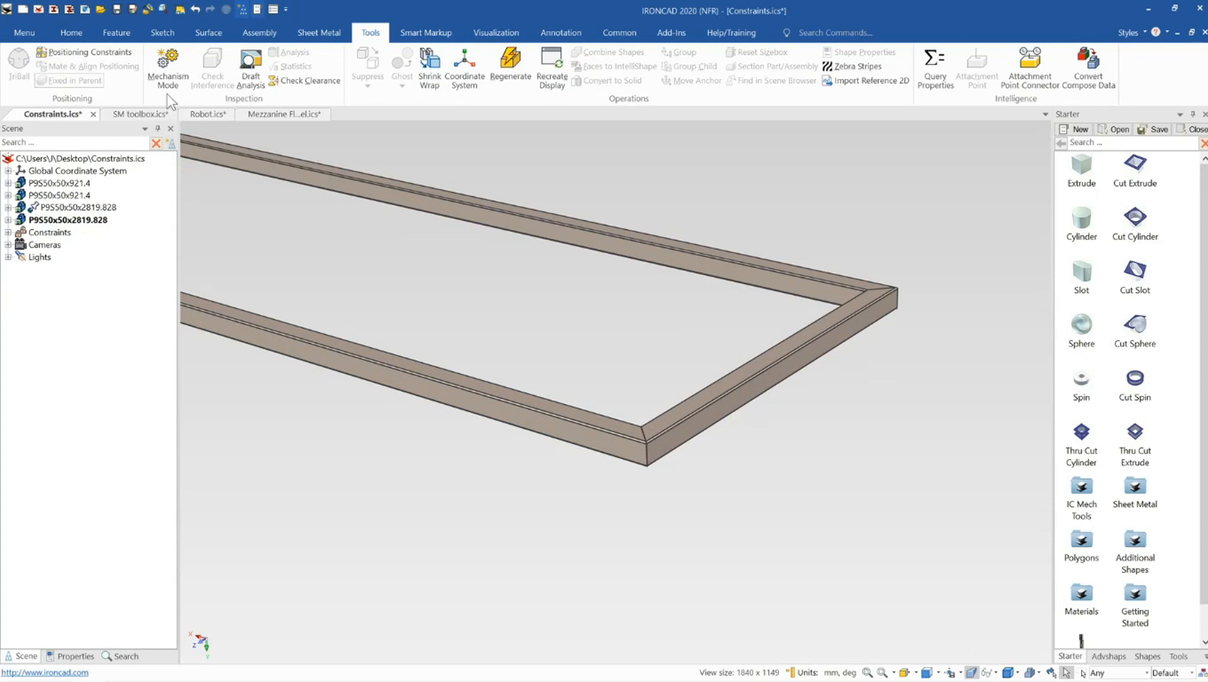
click(167, 70)
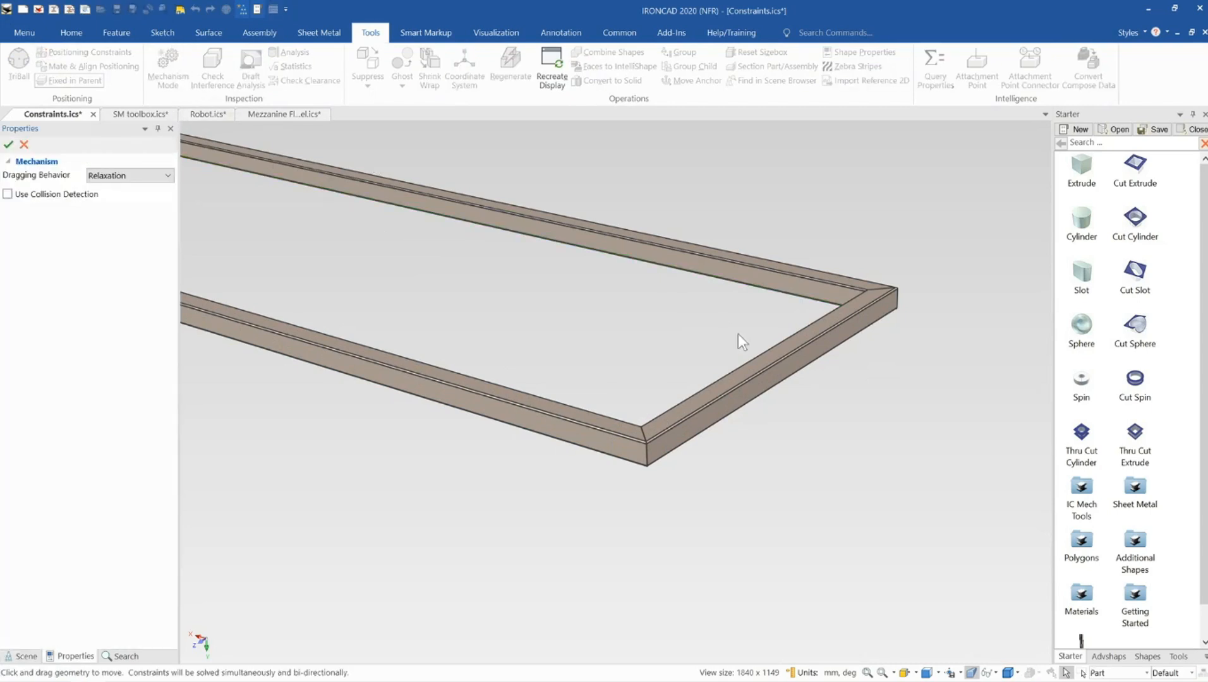
drag(834, 341, 905, 349)
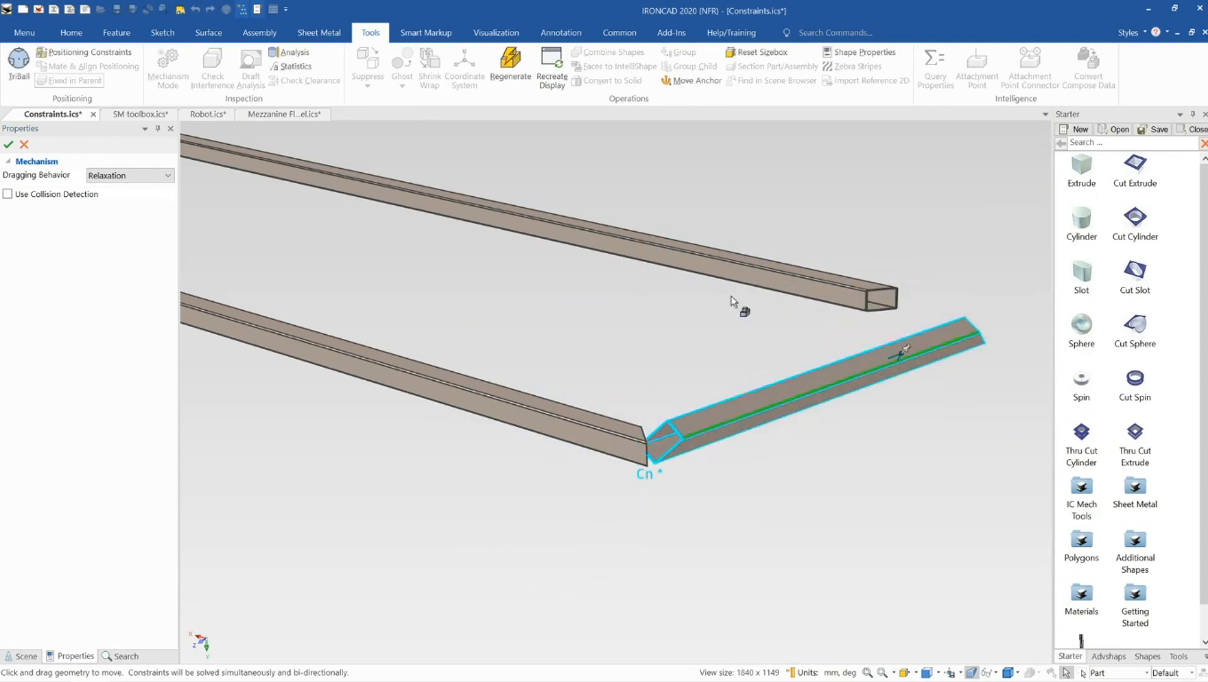
click(24, 144)
Select the long rail and apply the Fix Shape in Parent option to it
click(500, 402)
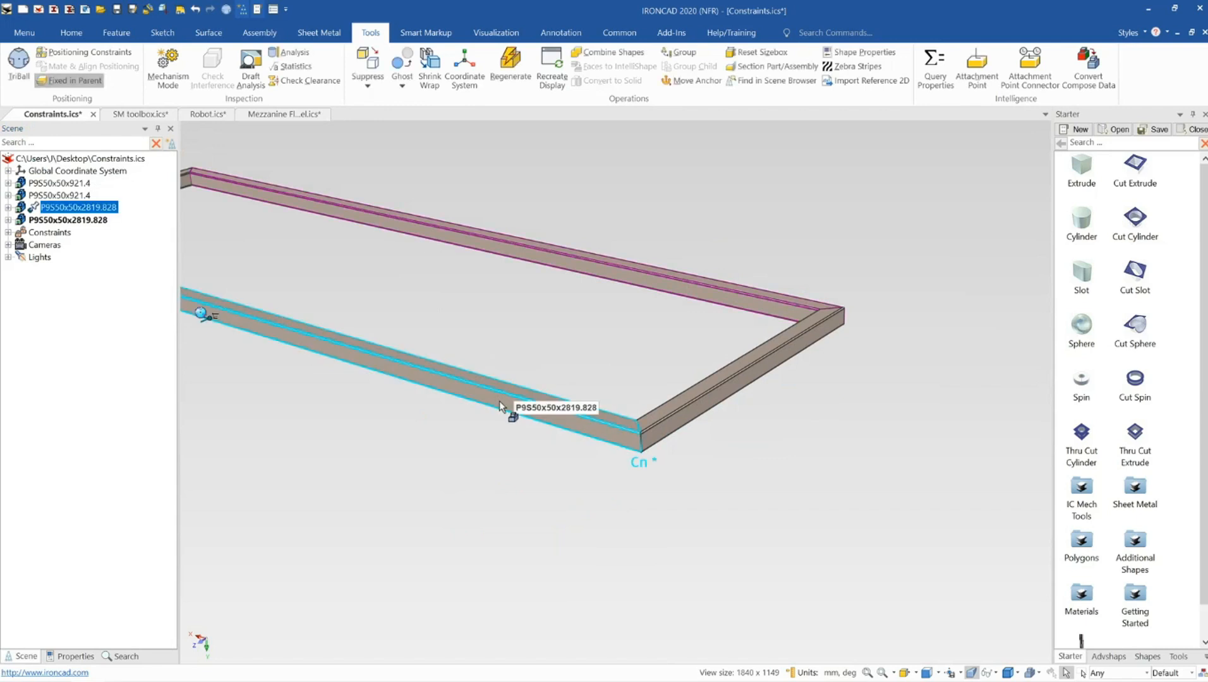
click(82, 79)
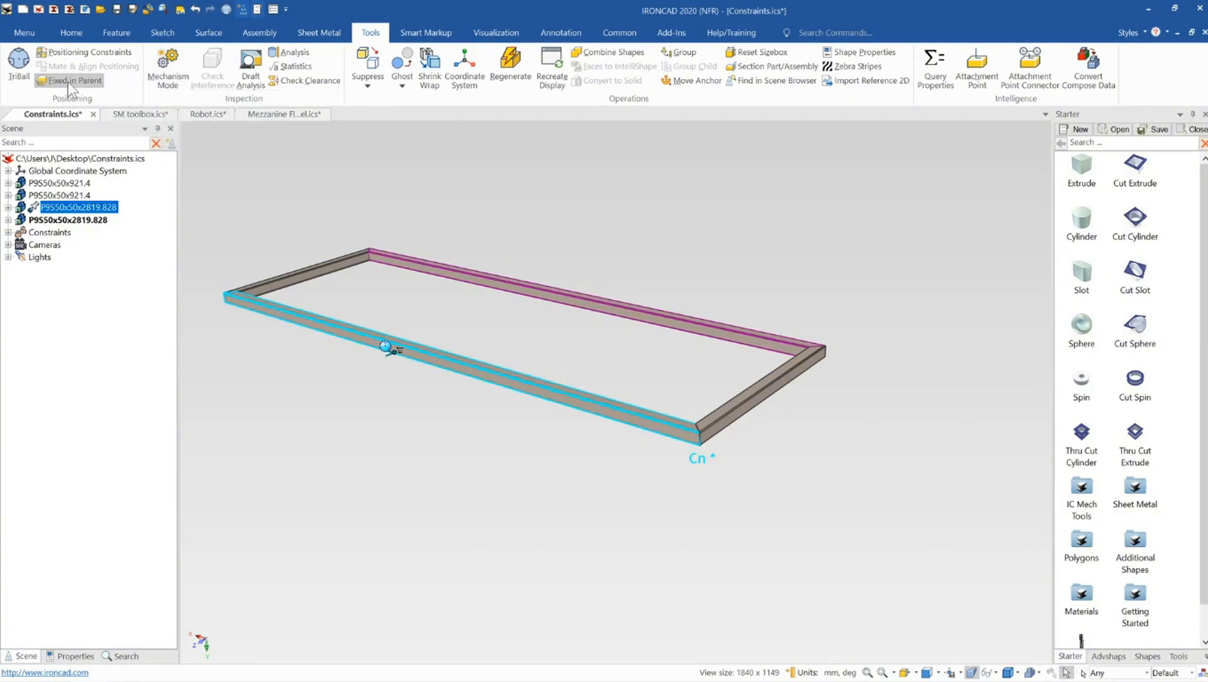
scroll(549, 262, down, 2)
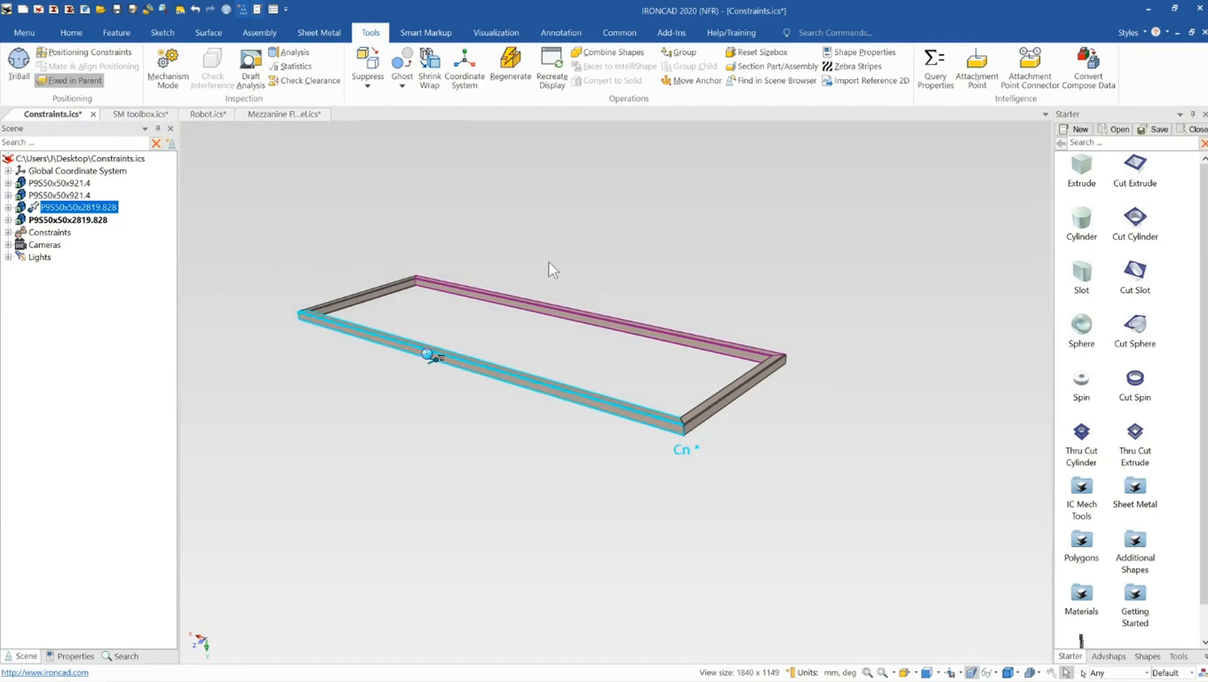
scroll(581, 357, up, 1)
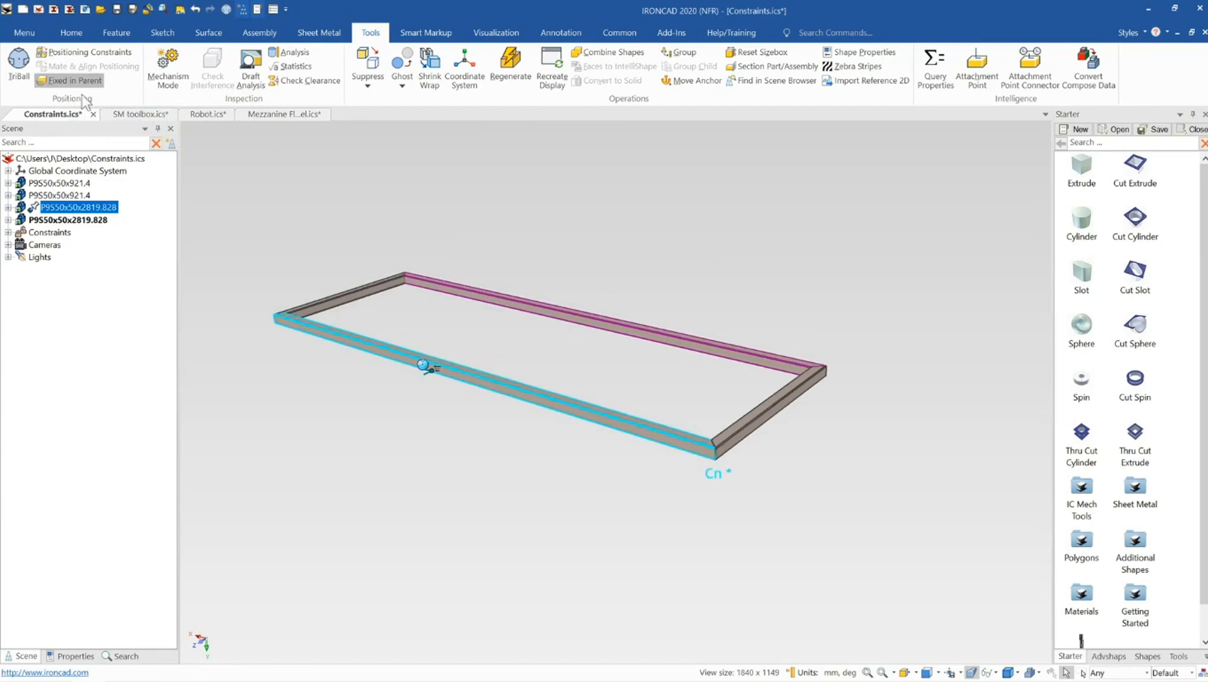
click(313, 183)
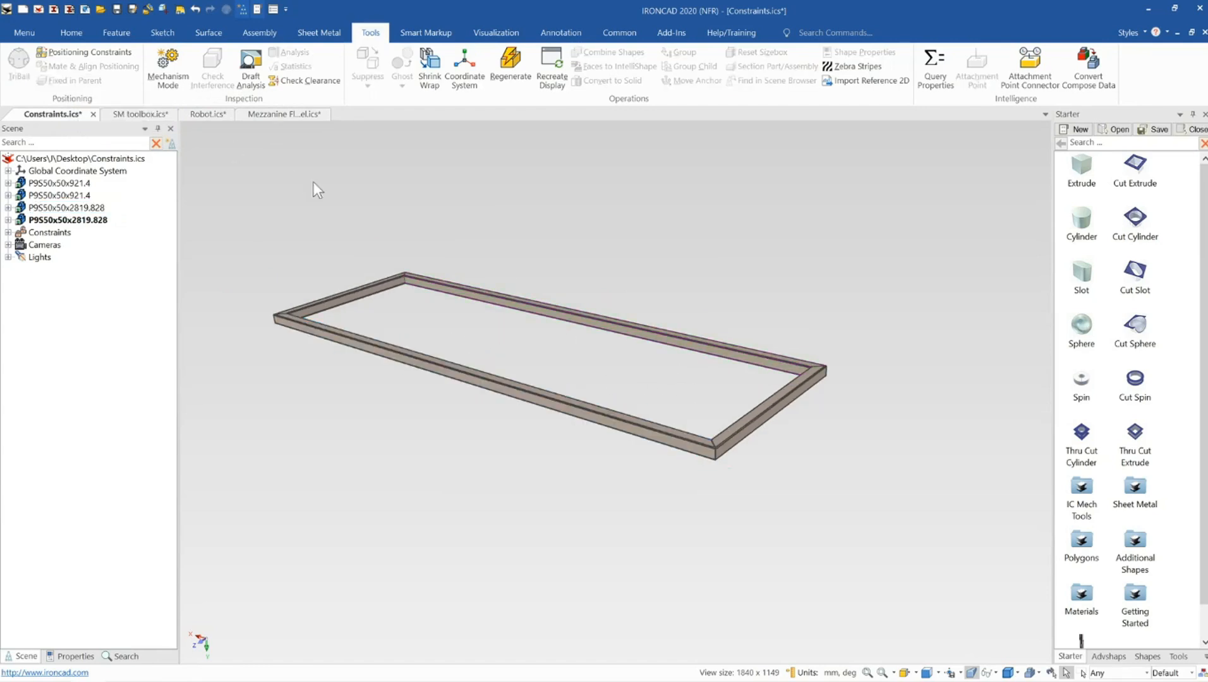
In Mechanism Mode, drag the frame to test how its members move, then cancel the mode
click(170, 71)
scroll(681, 409, up, 1)
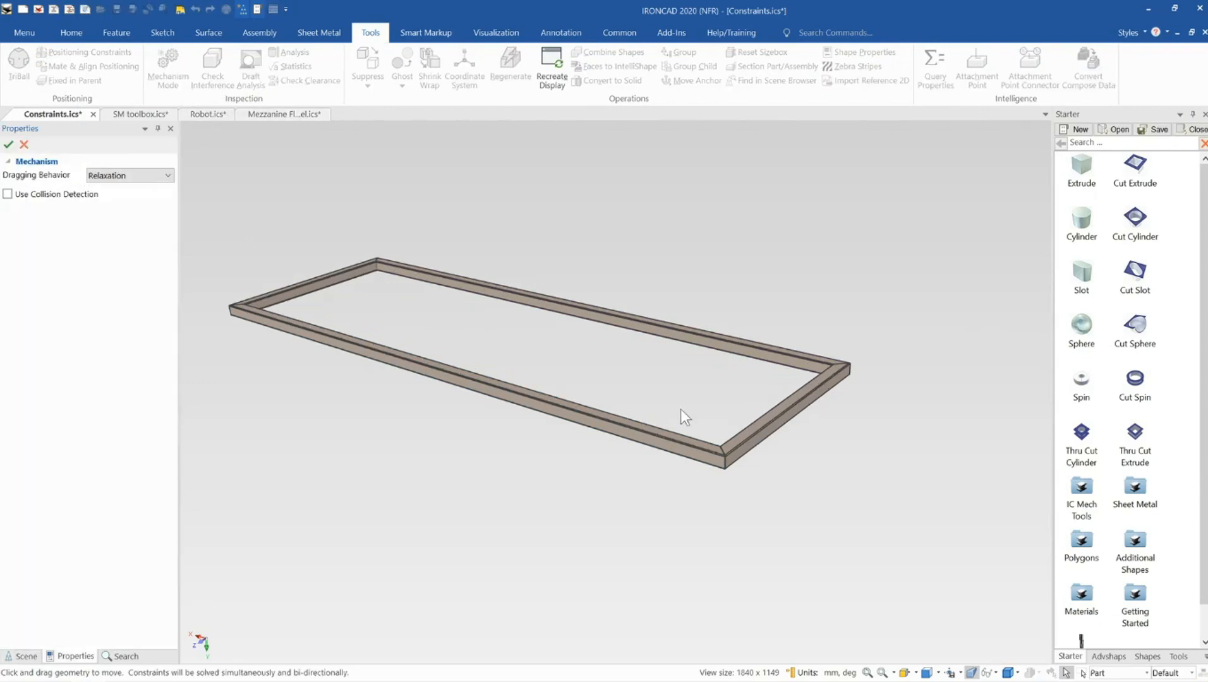
mouse_move(757, 423)
mouse_down()
mouse_move(763, 453)
mouse_move(760, 380)
mouse_move(754, 480)
mouse_move(761, 353)
mouse_move(746, 443)
mouse_move(754, 400)
mouse_up()
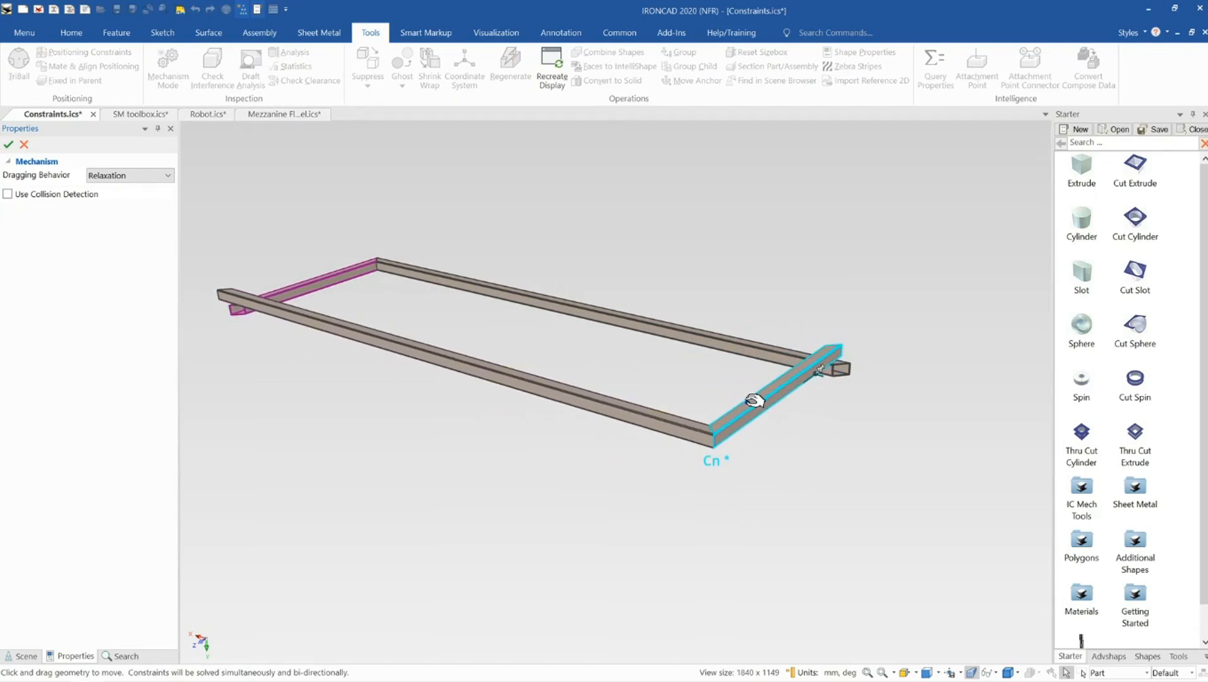
click(24, 144)
Select the front long rail and fix it in its parent
click(369, 355)
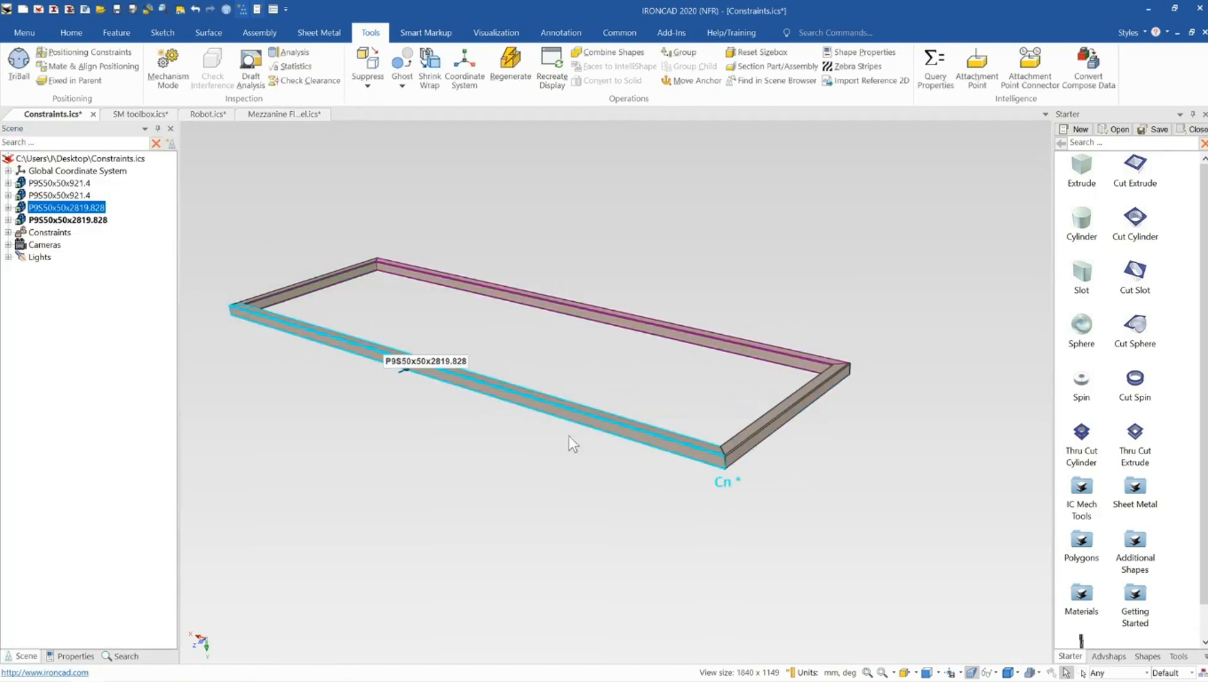
scroll(607, 417, up, 2)
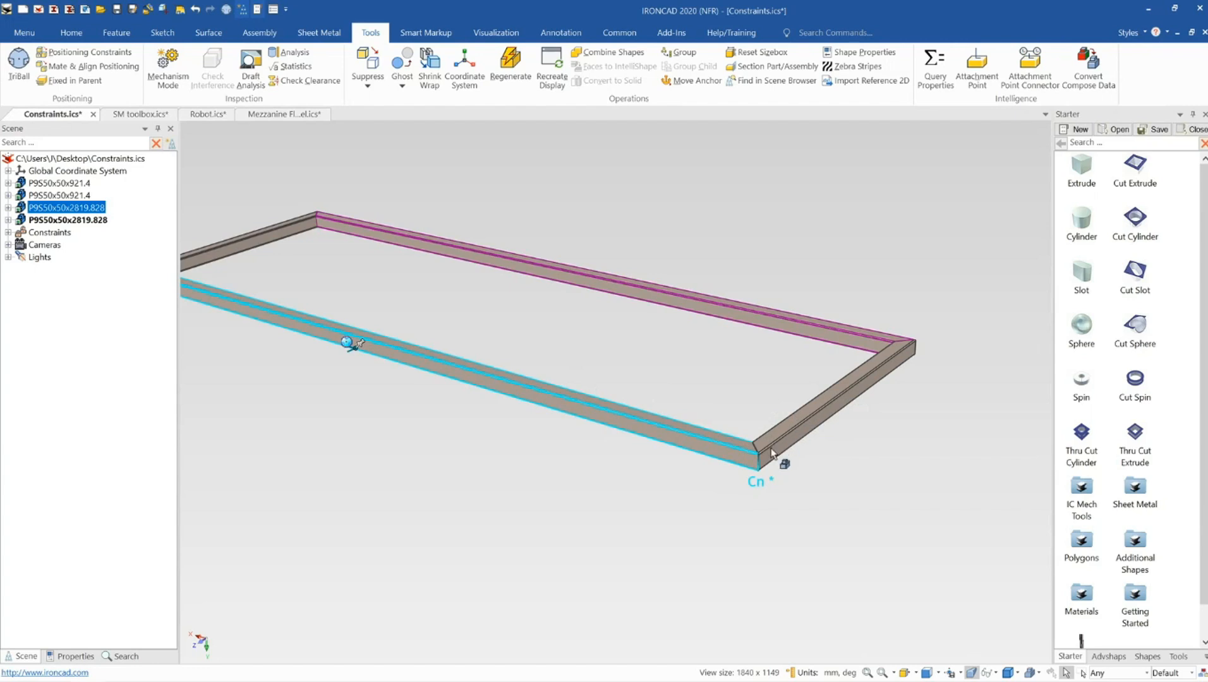
scroll(762, 450, down, 1)
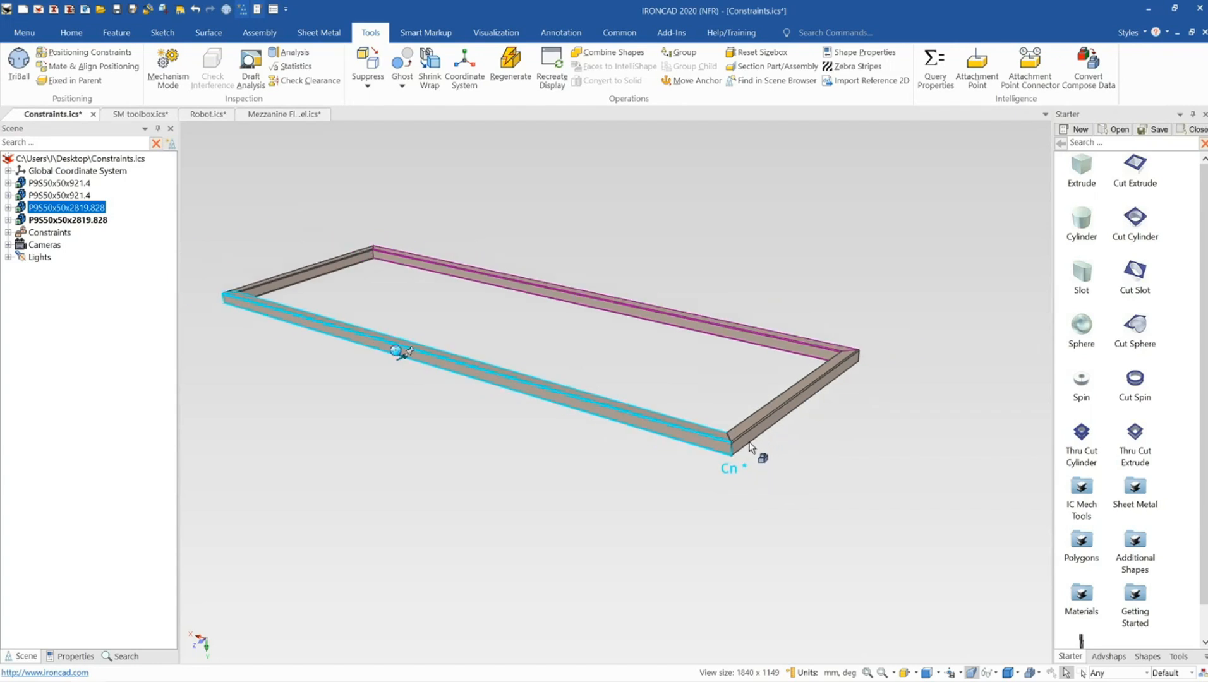
click(87, 88)
Add a Coincident positioning constraint between the corner edges of the front long rail and the short cross member
click(712, 210)
scroll(721, 409, up, 2)
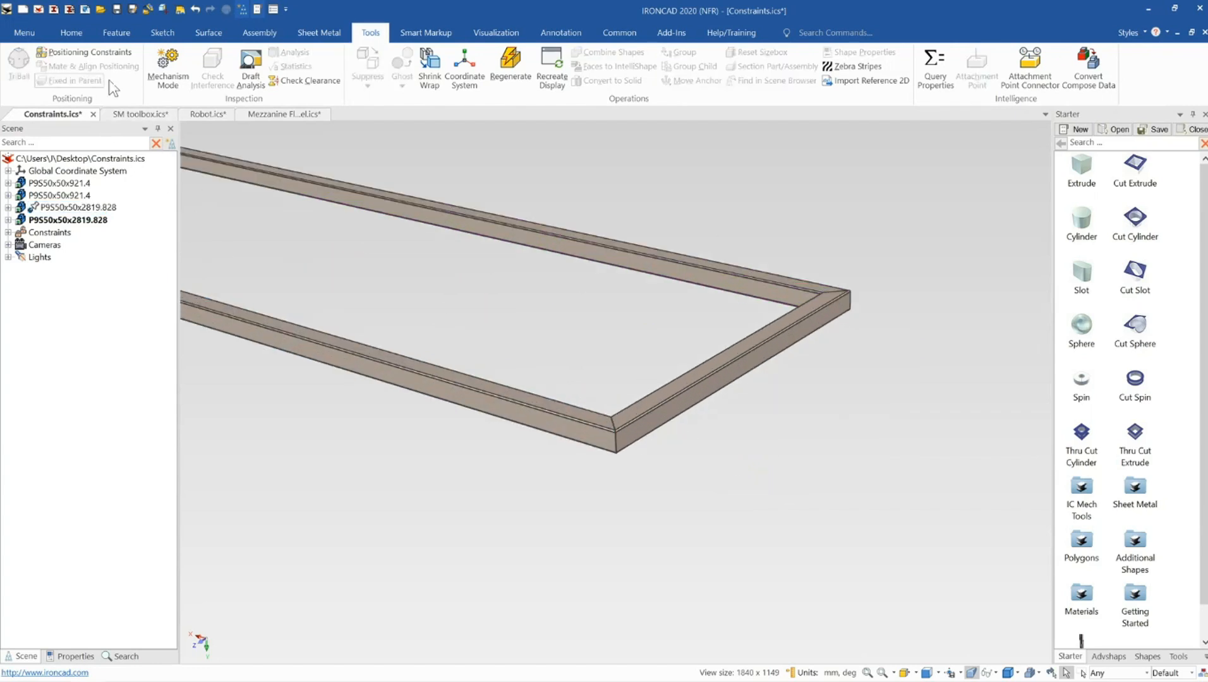
click(82, 51)
scroll(515, 351, up, 2)
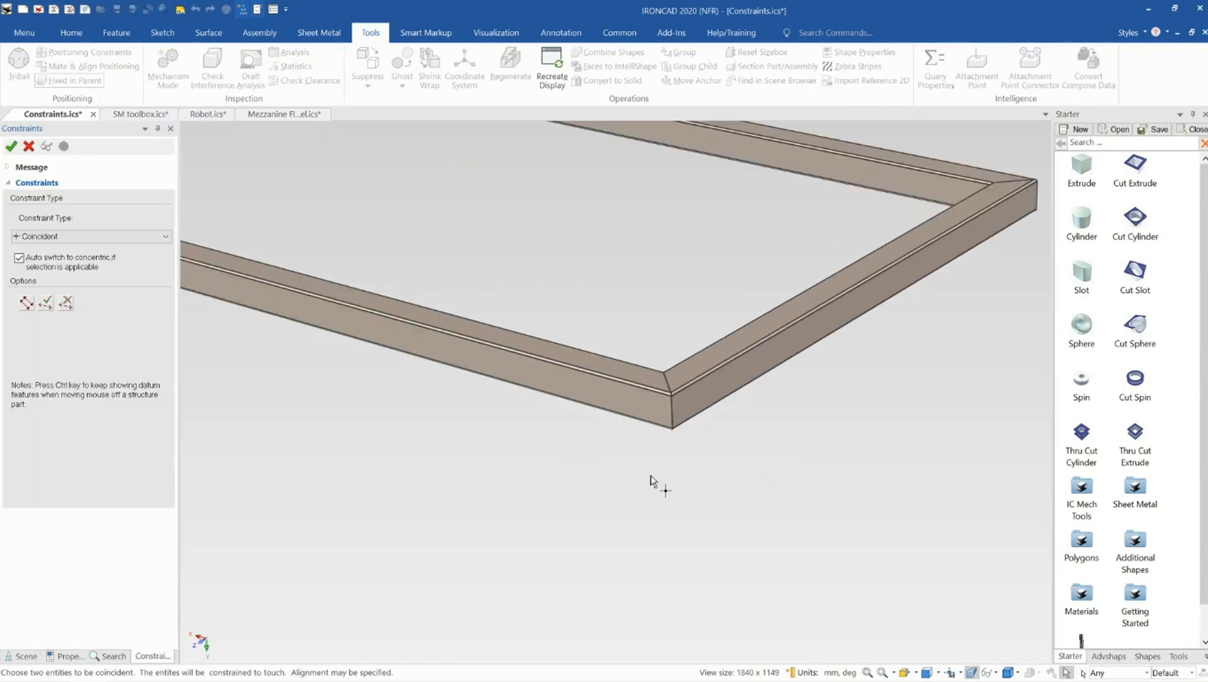
scroll(634, 364, up, 3)
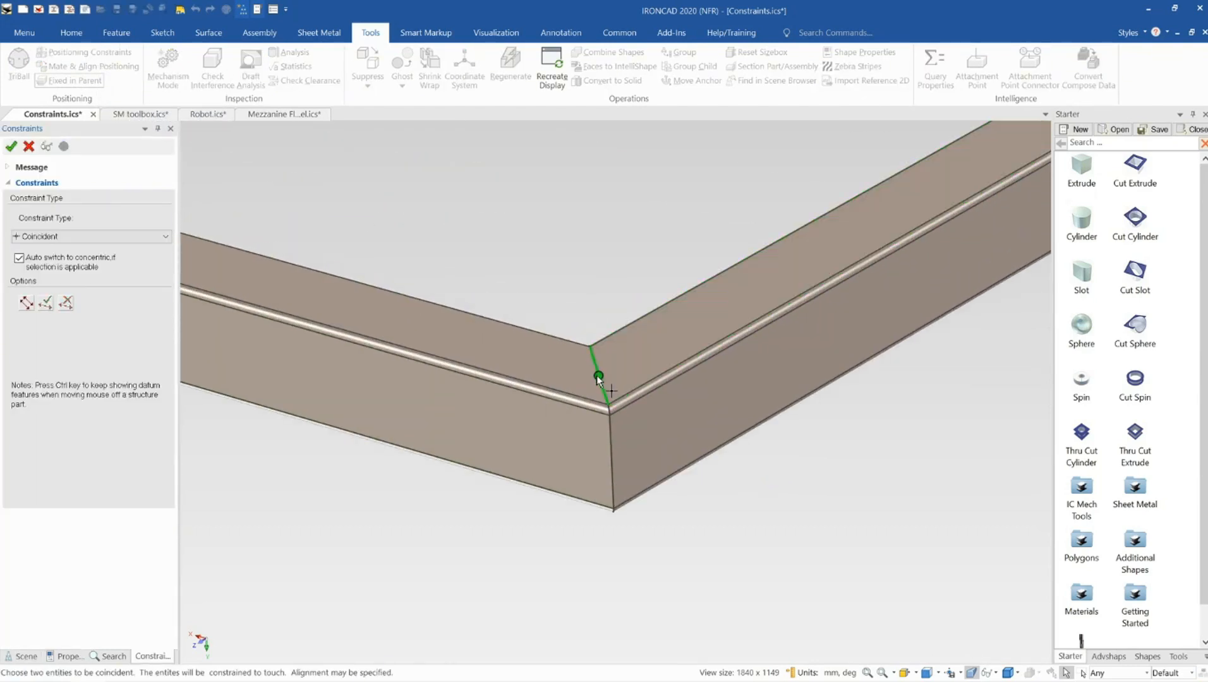
click(598, 378)
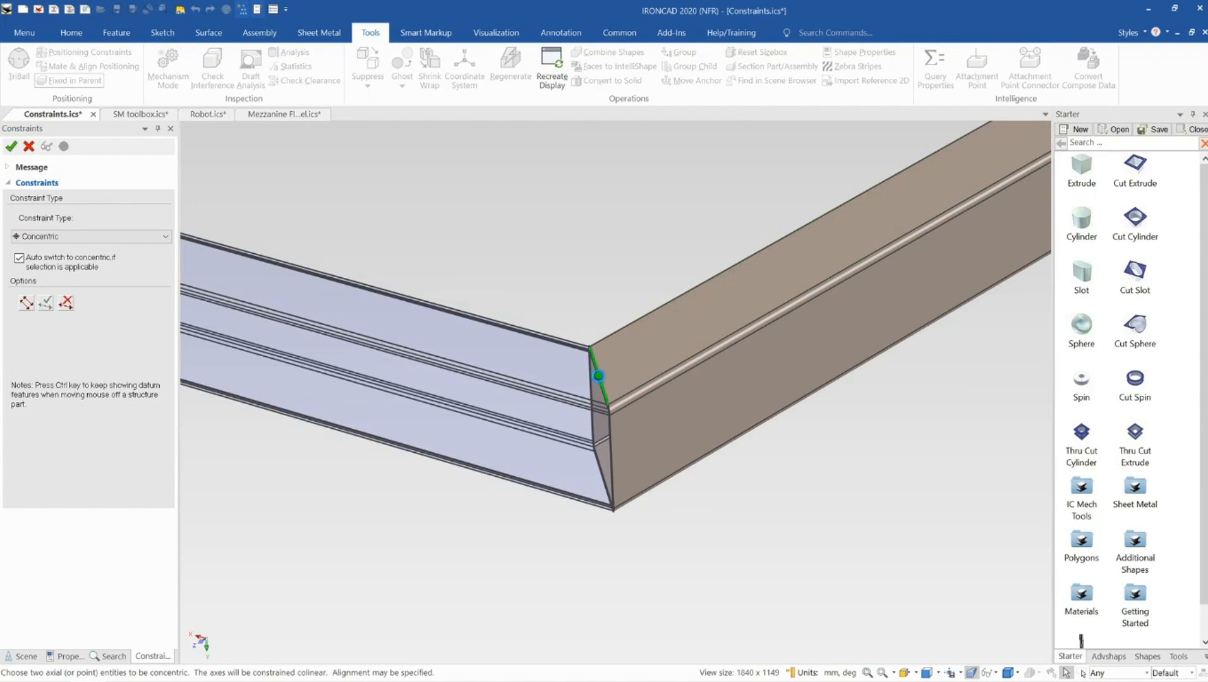
click(606, 387)
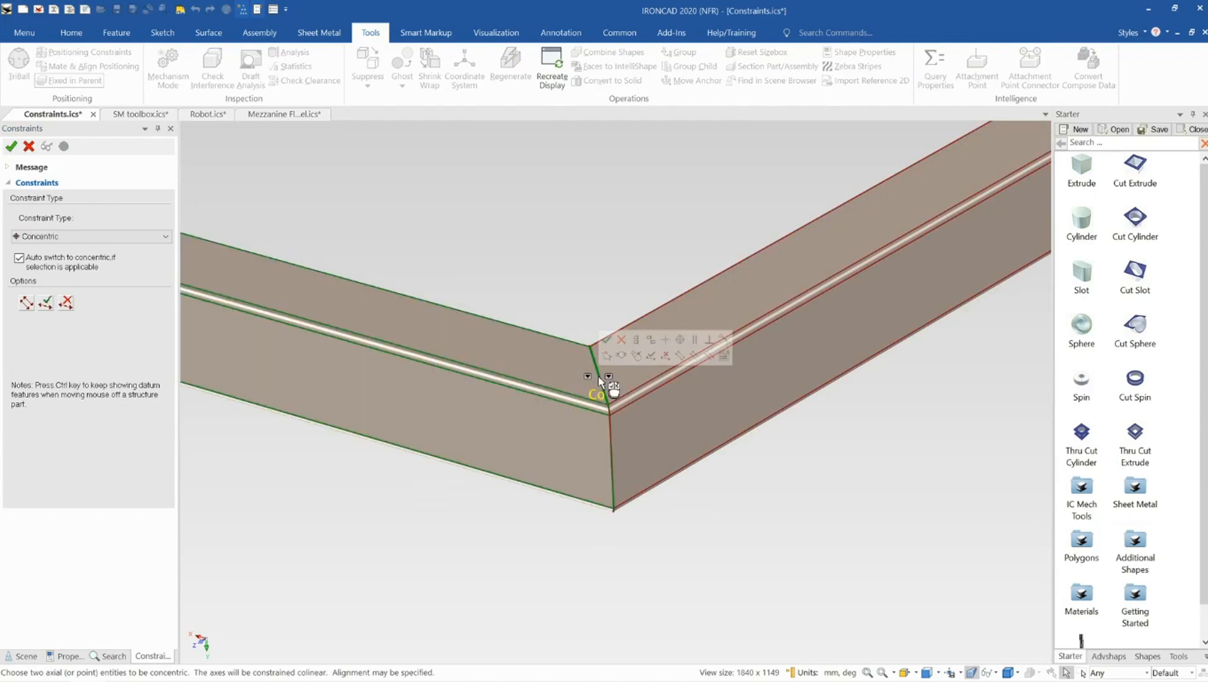
click(67, 239)
click(68, 250)
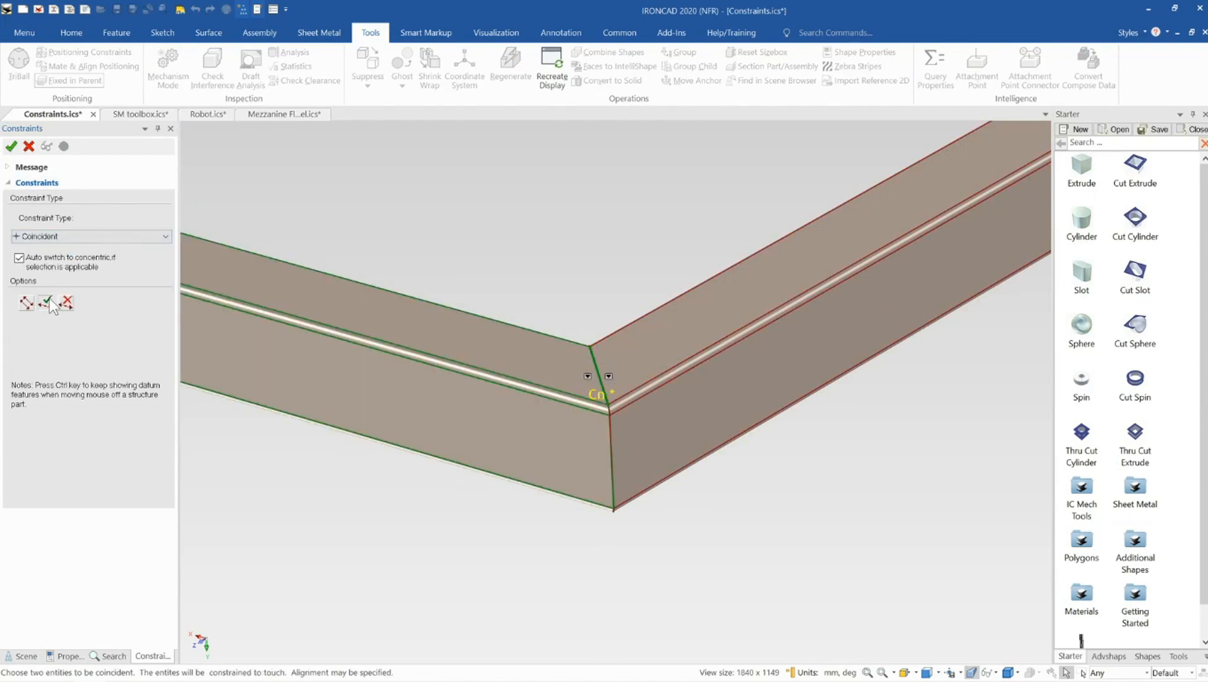
click(11, 146)
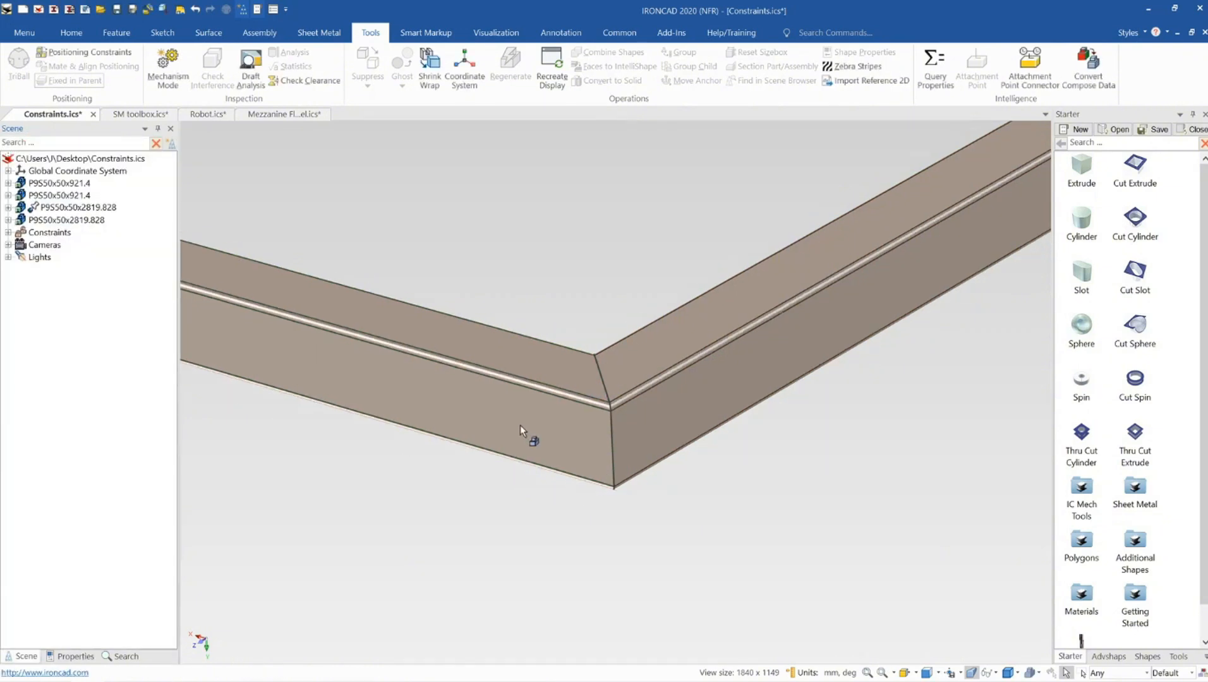
In Mechanism Mode, drag the short cross member to test its motion, then cancel the mode
middle_drag(520, 426, 599, 413)
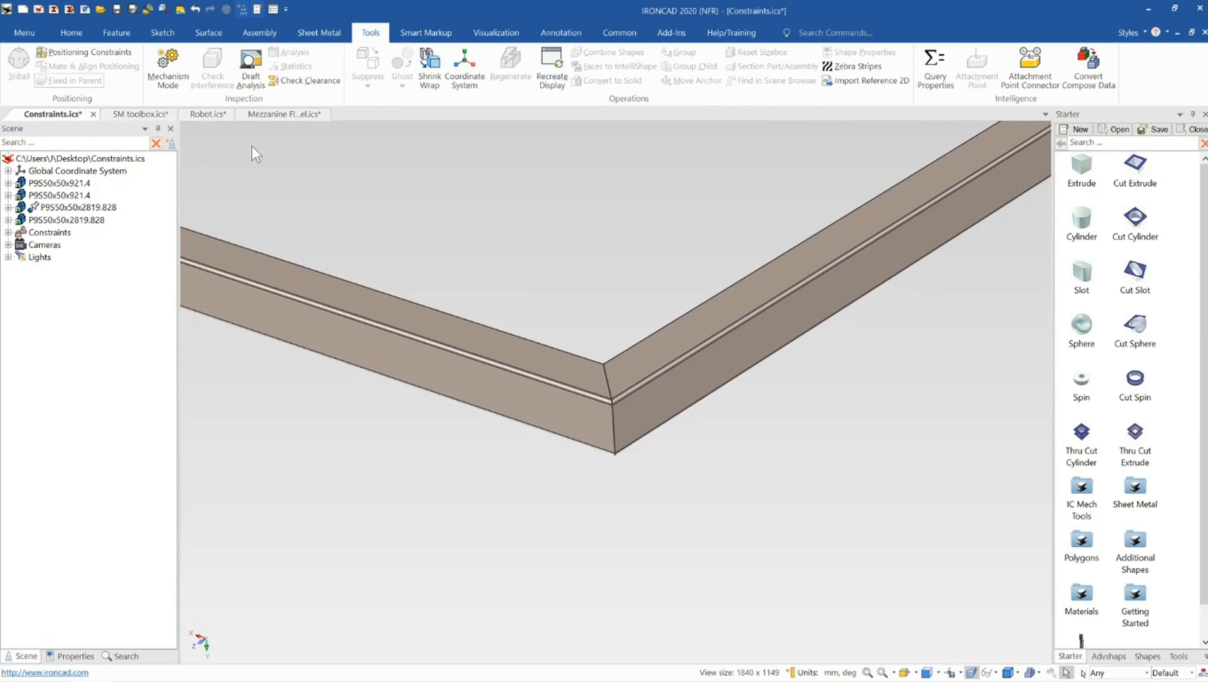
click(169, 70)
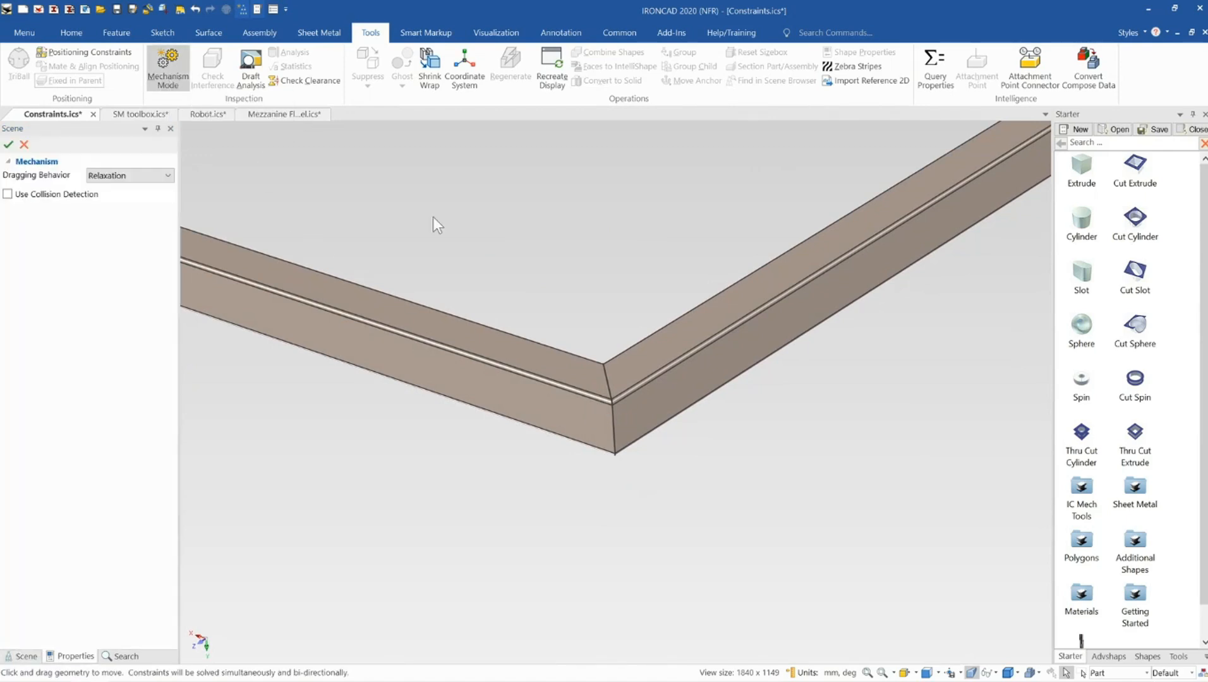
scroll(751, 362, down, 3)
drag(789, 320, 850, 284)
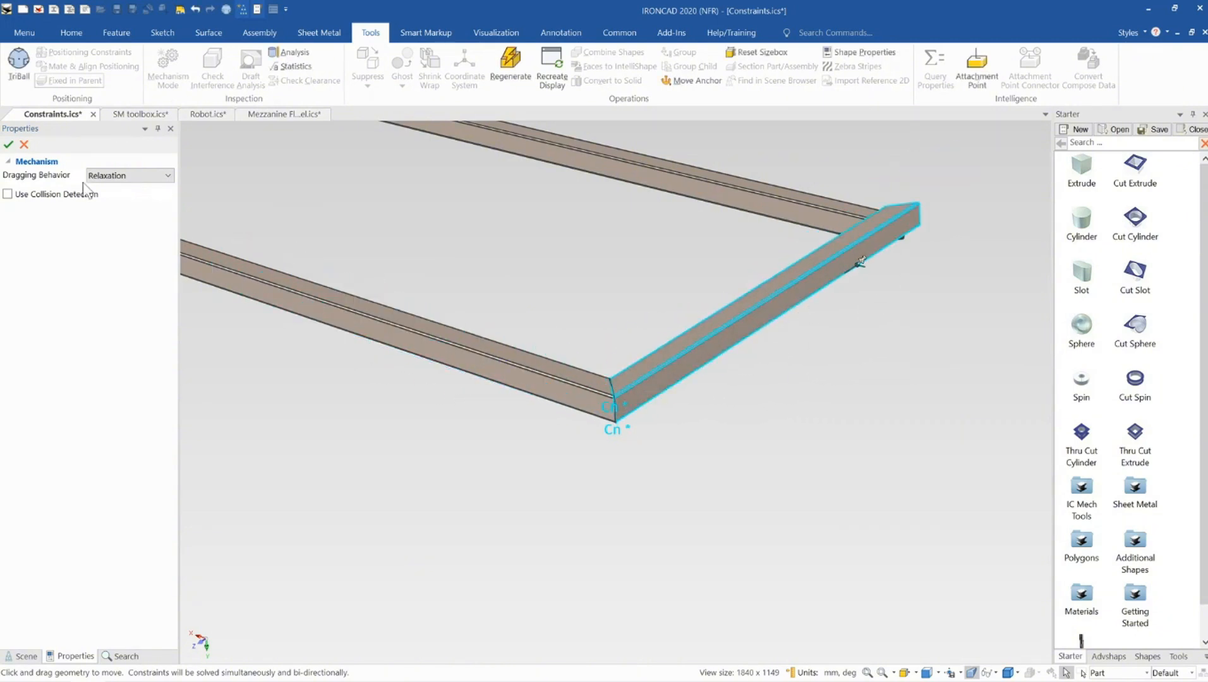
click(26, 145)
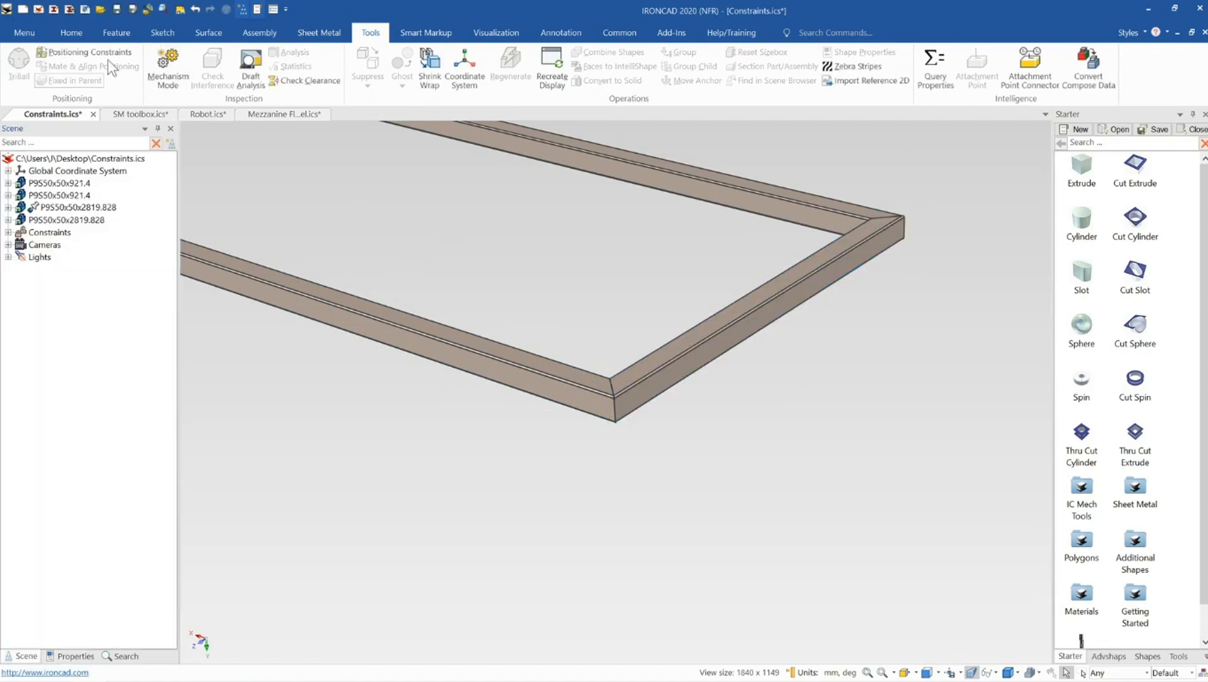
Add an Align constraint with 0.00 offset between the top faces of the cross member and the front long rail
click(106, 56)
scroll(610, 379, up, 3)
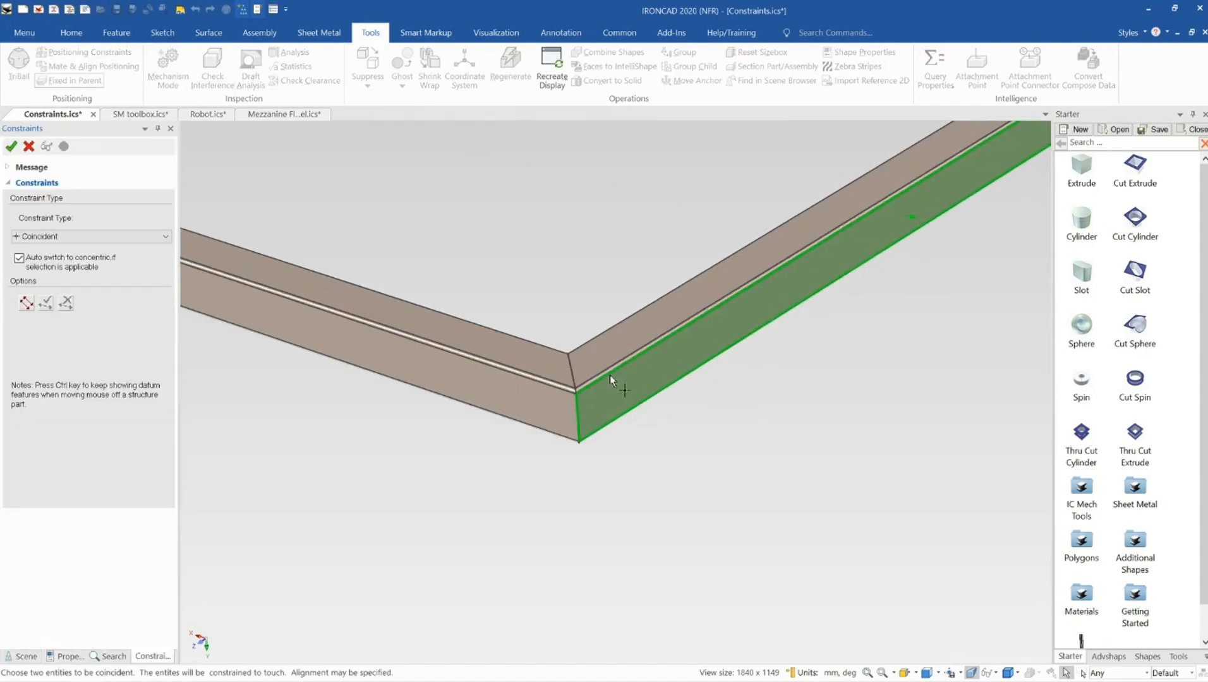
click(585, 361)
click(528, 371)
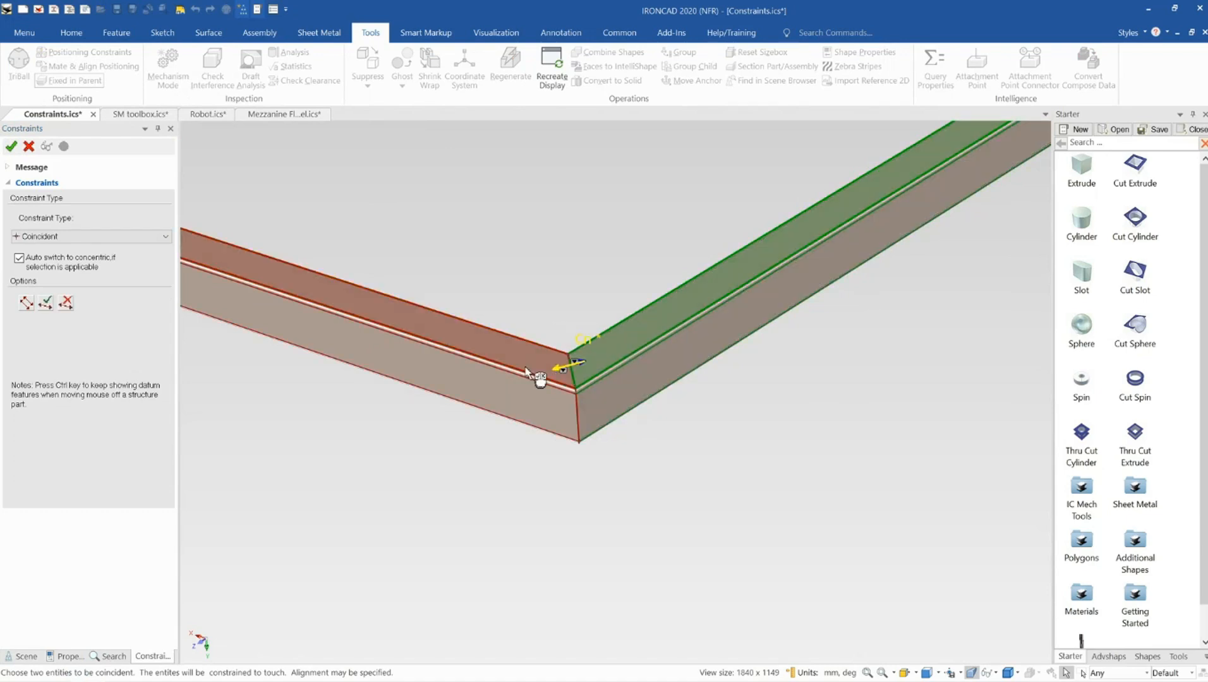
click(19, 239)
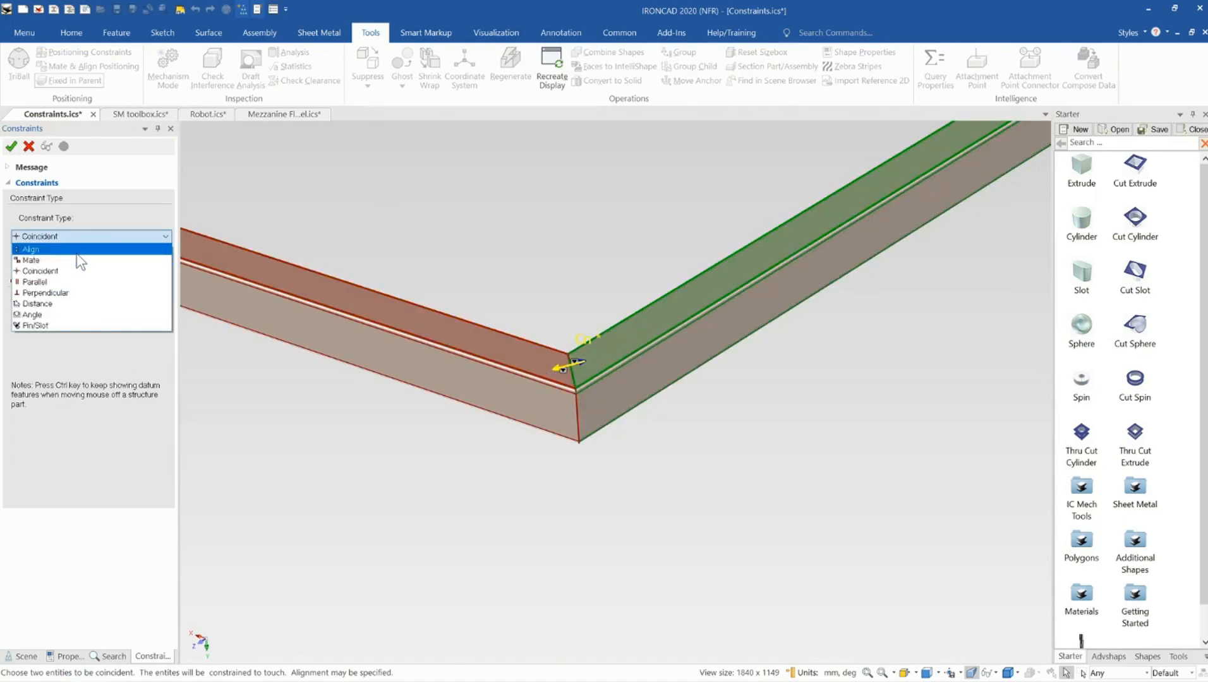
click(76, 250)
middle_drag(453, 372, 851, 450)
click(156, 331)
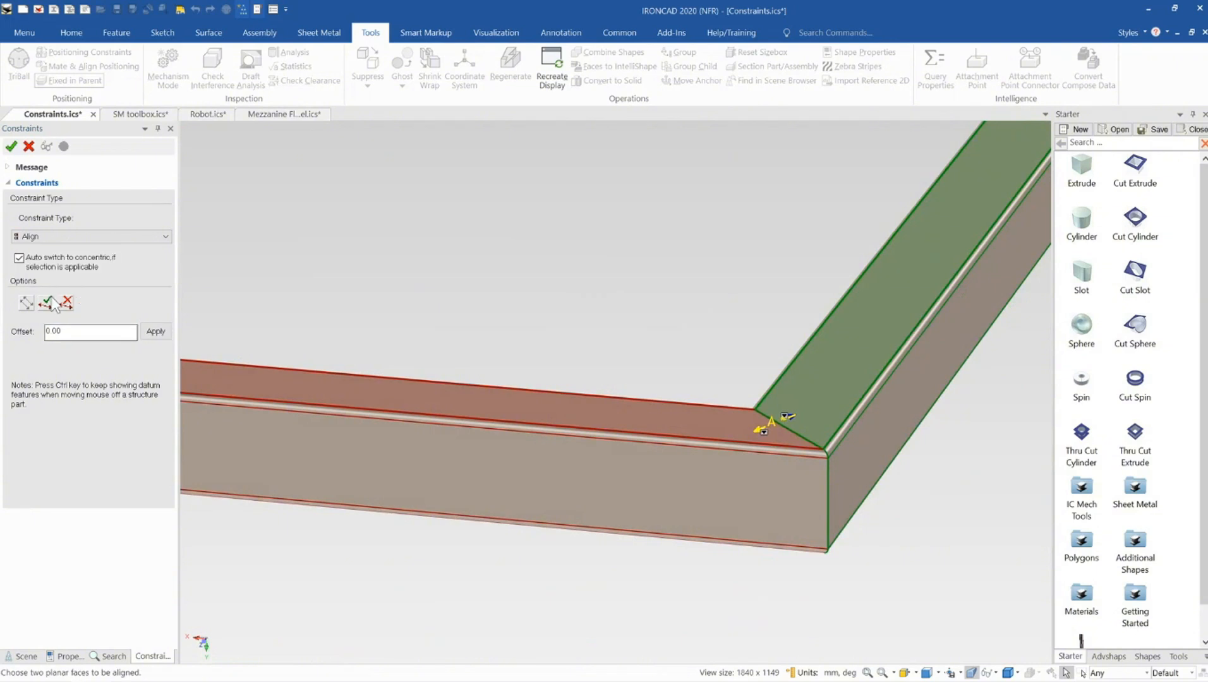
click(11, 146)
In Mechanism Mode, select the cross member to check that it no longer moves, then exit the mode
click(168, 66)
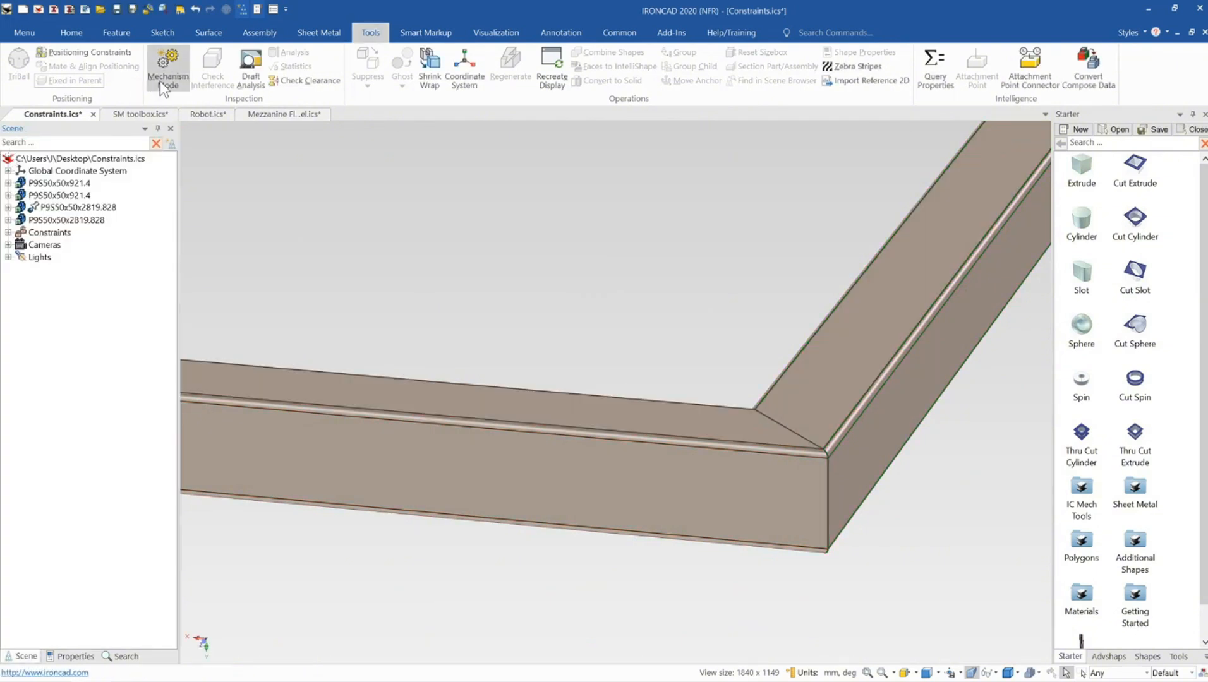
scroll(598, 387, down, 6)
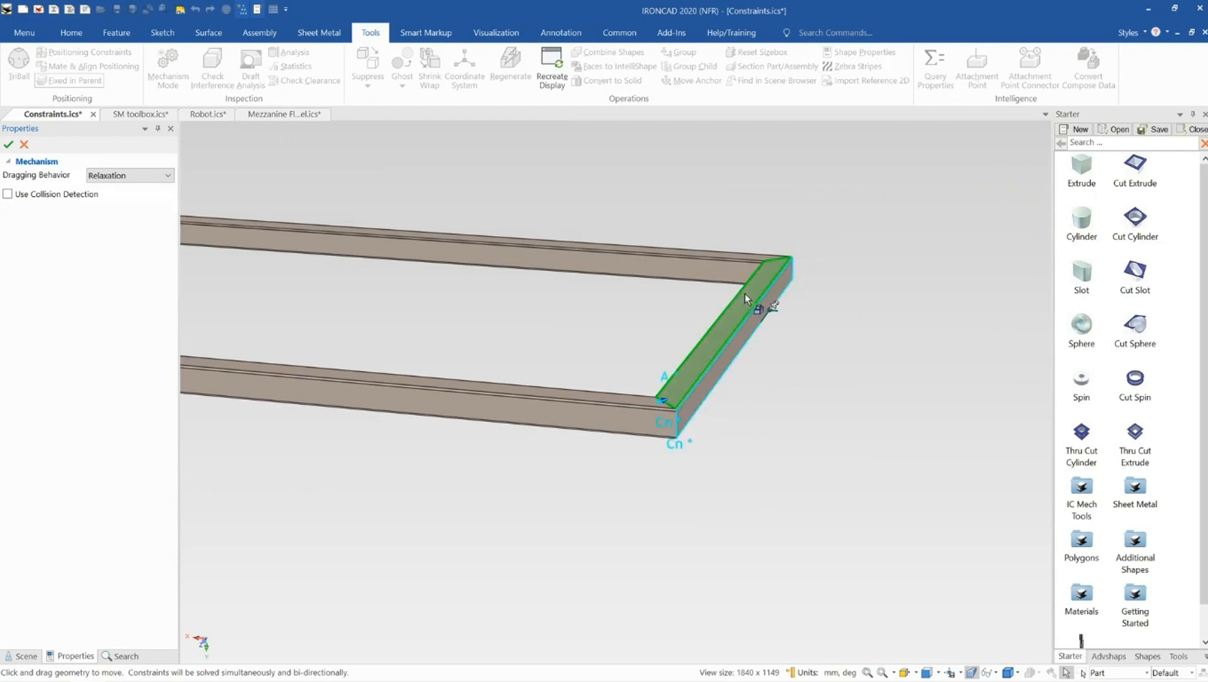
click(772, 308)
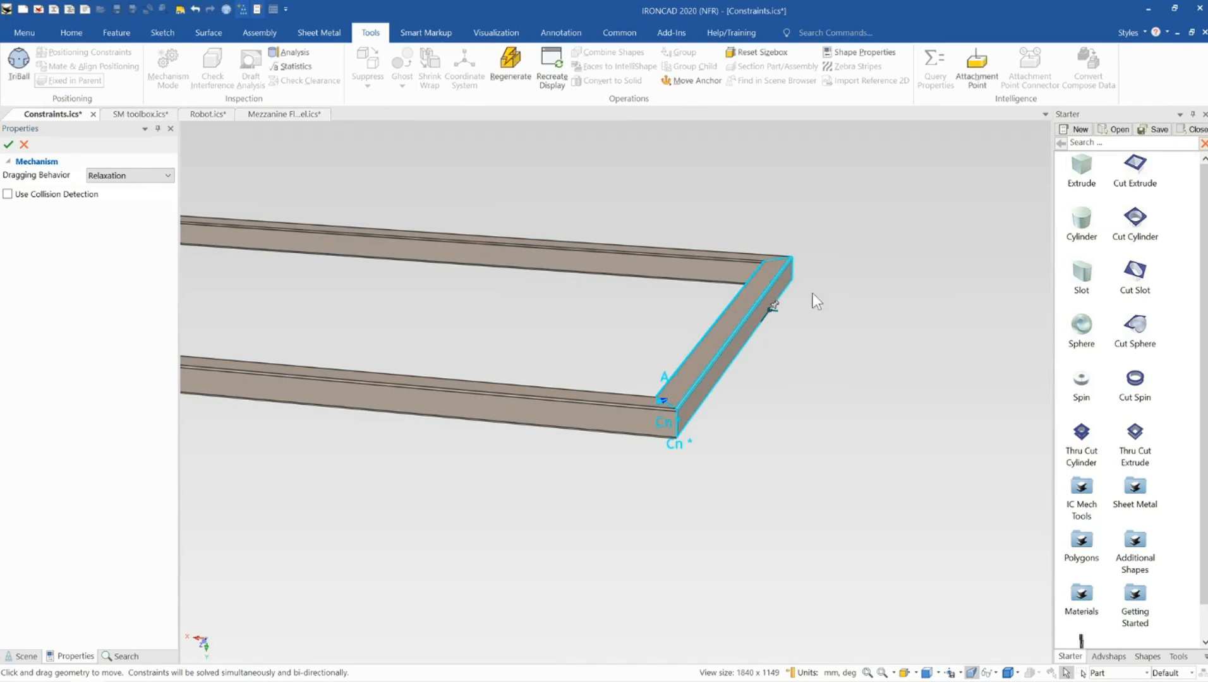
click(9, 145)
Zoom and orbit around the frame to inspect the joint at the opposite corner
scroll(447, 328, down, 8)
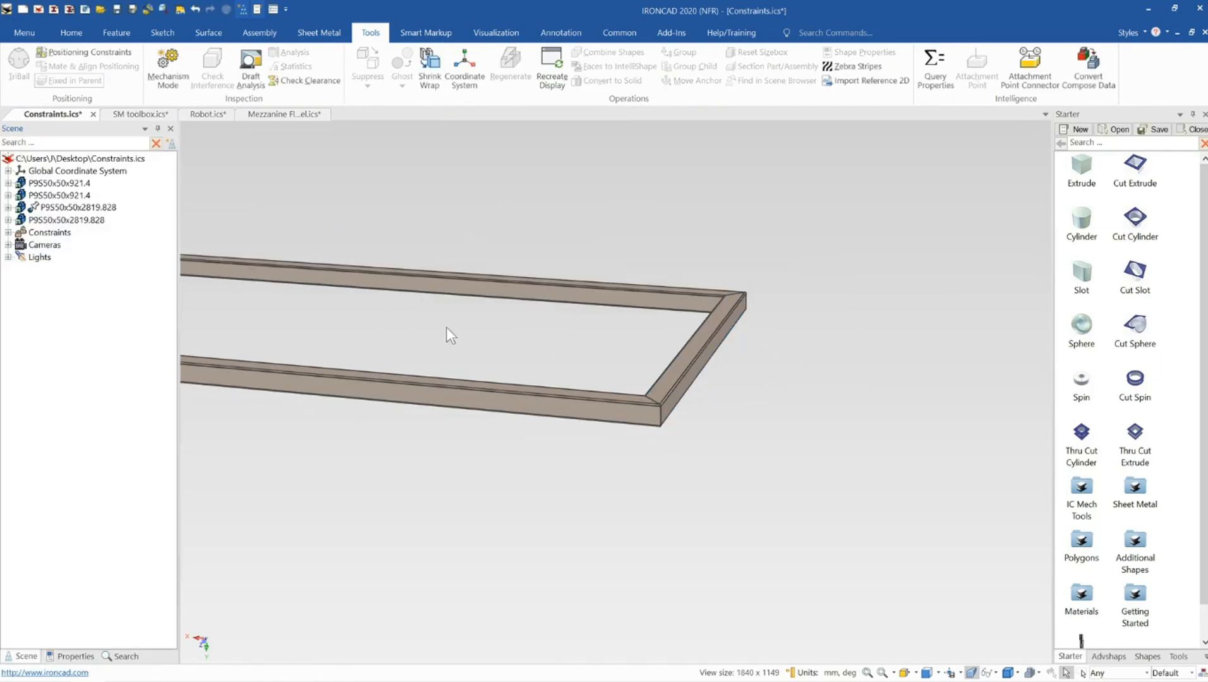
scroll(500, 385, up, 2)
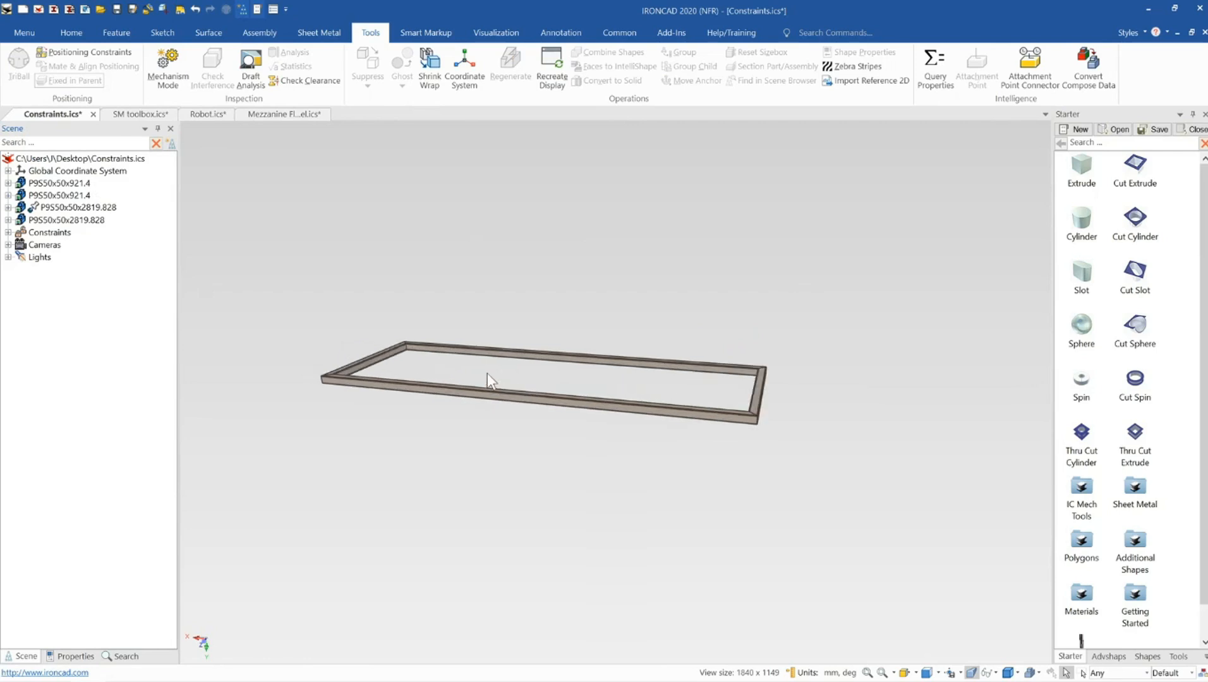
scroll(632, 414, up, 1)
scroll(704, 404, down, 1)
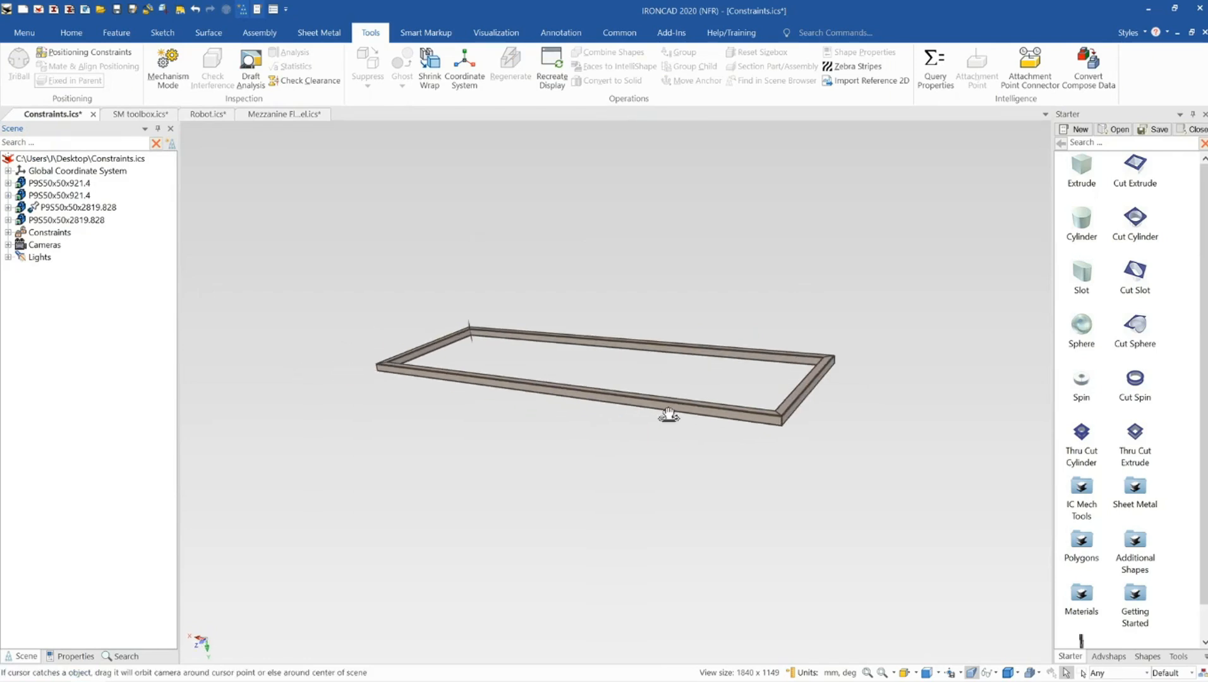
scroll(496, 366, up, 2)
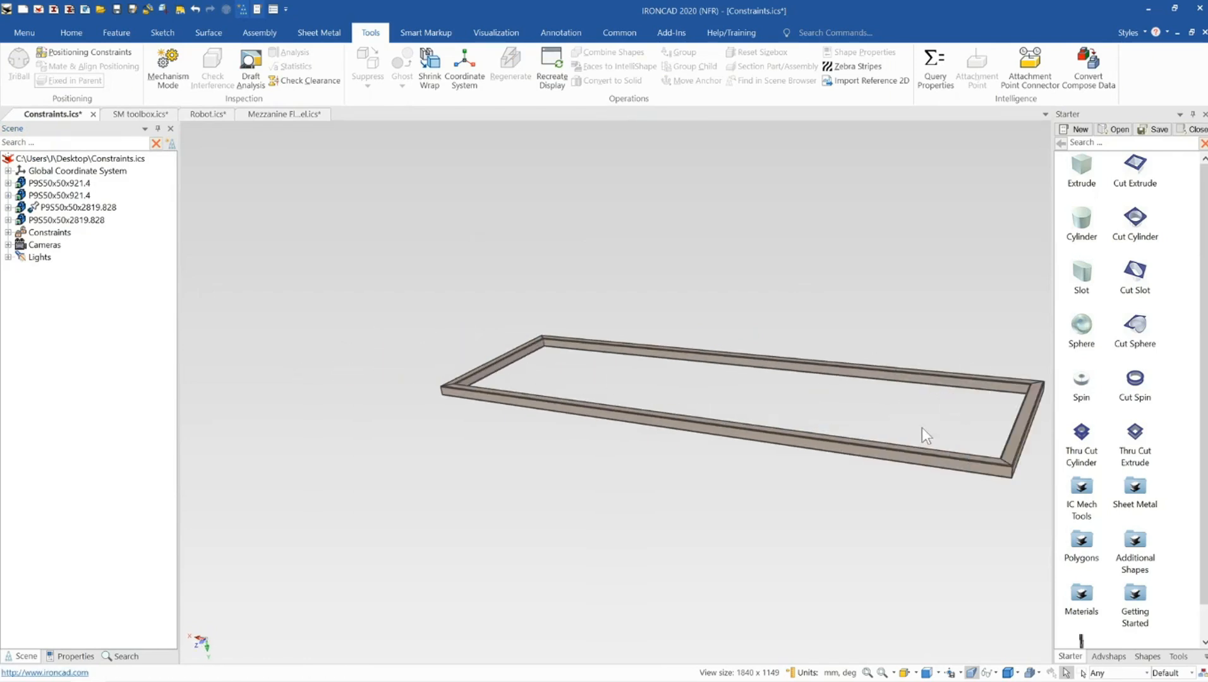
scroll(558, 382, up, 2)
scroll(464, 402, up, 1)
scroll(596, 385, up, 3)
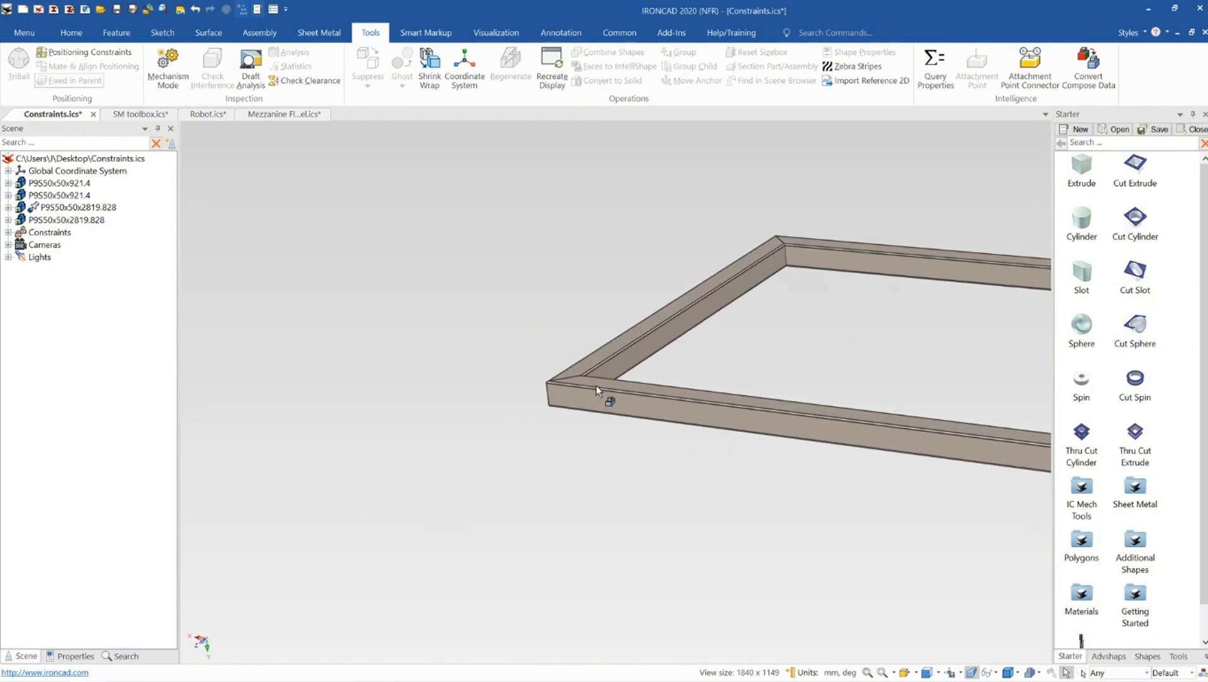
mouse_move(596, 385)
middle_down()
mouse_move(620, 415)
mouse_move(661, 424)
mouse_move(599, 403)
middle_up()
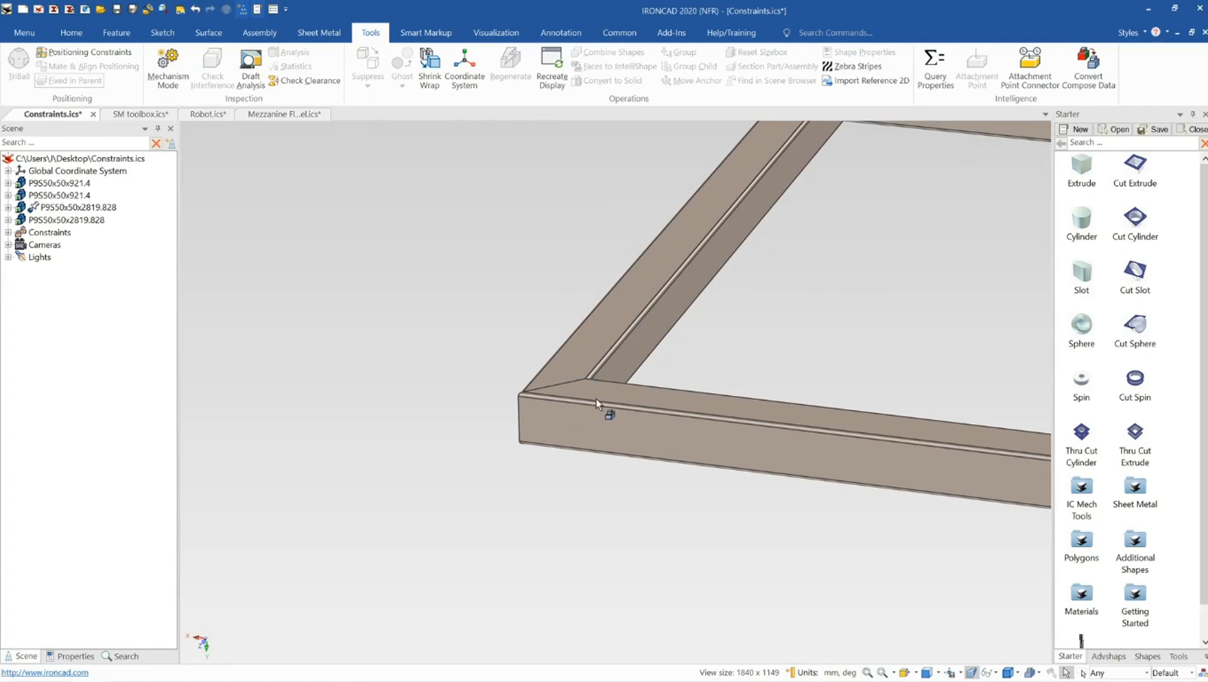
Open Positioning Constraints and add a Coincident constraint between the top corner points of the two members at the mitred joint
click(96, 56)
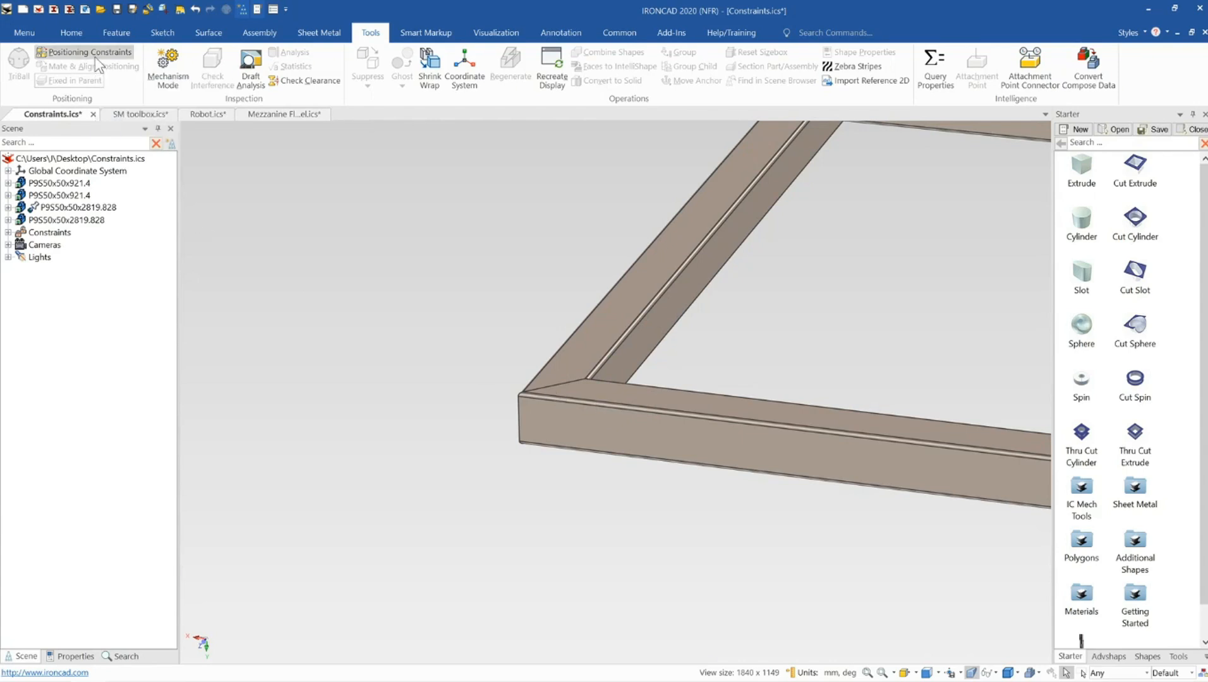
scroll(609, 346, up, 3)
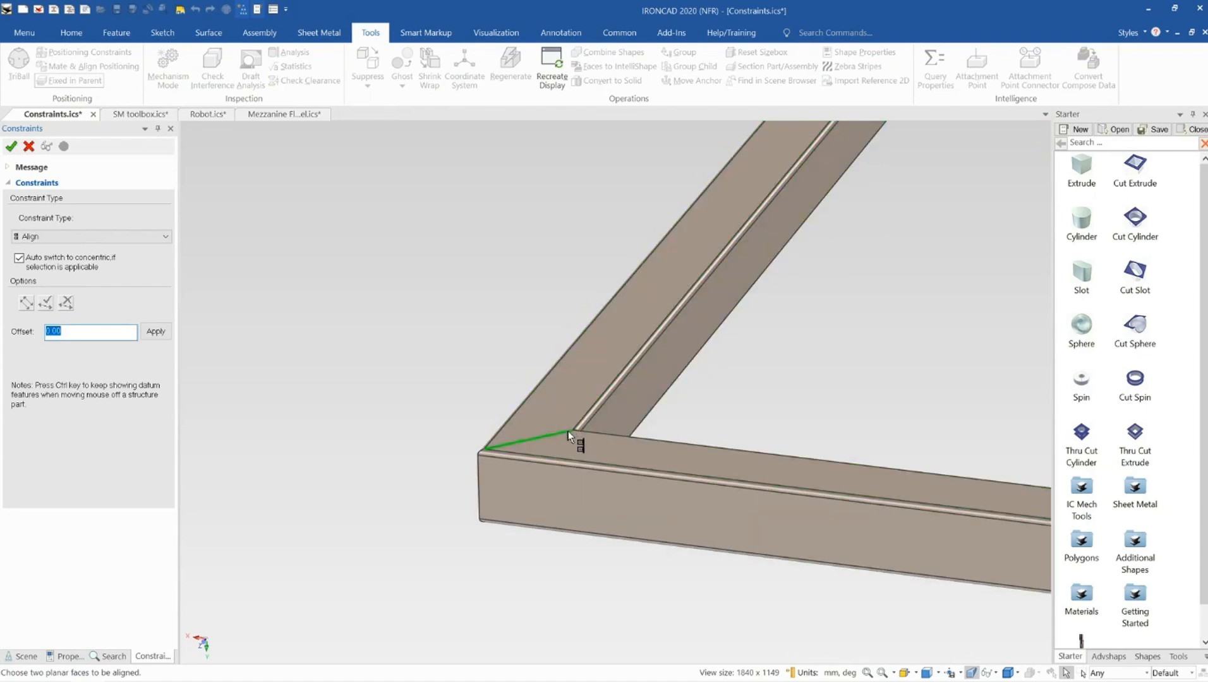
middle_drag(589, 467, 506, 484)
scroll(682, 443, up, 1)
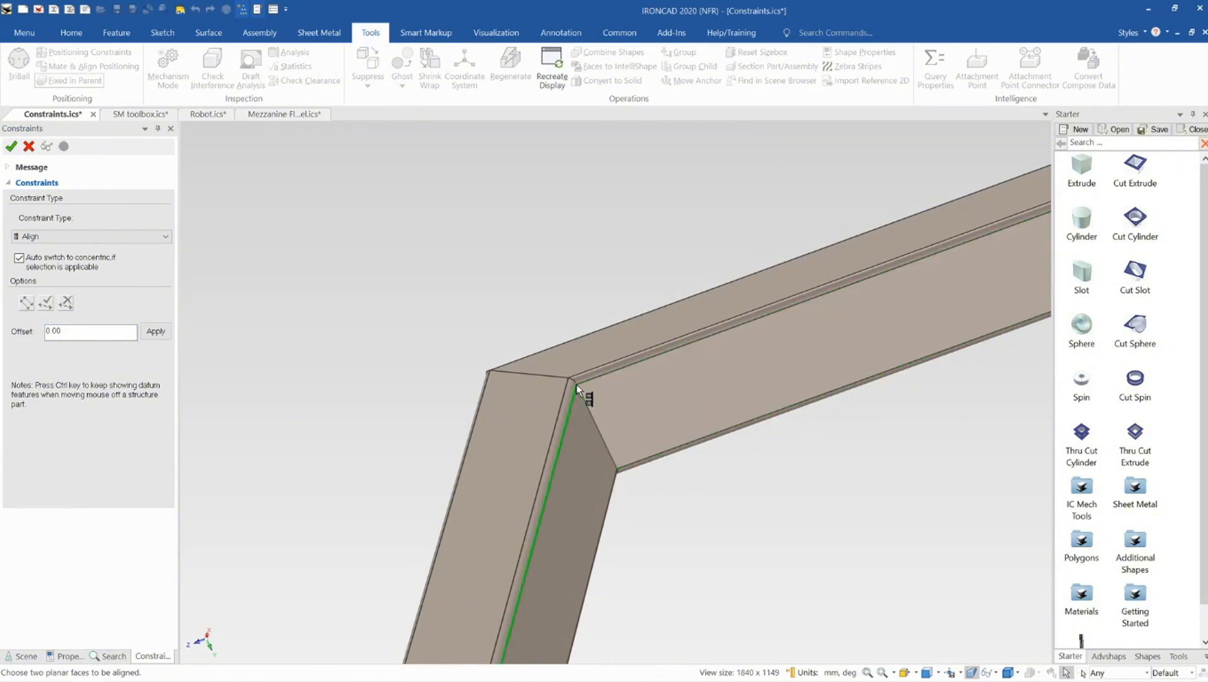
click(576, 386)
click(577, 386)
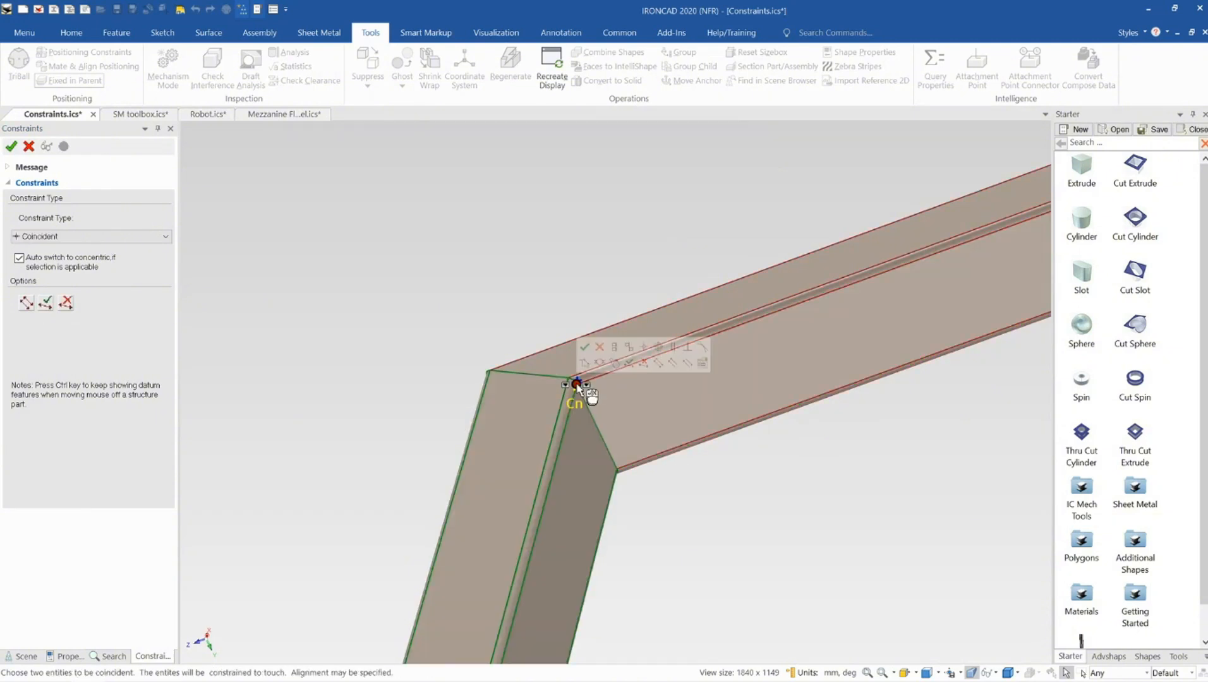
click(79, 242)
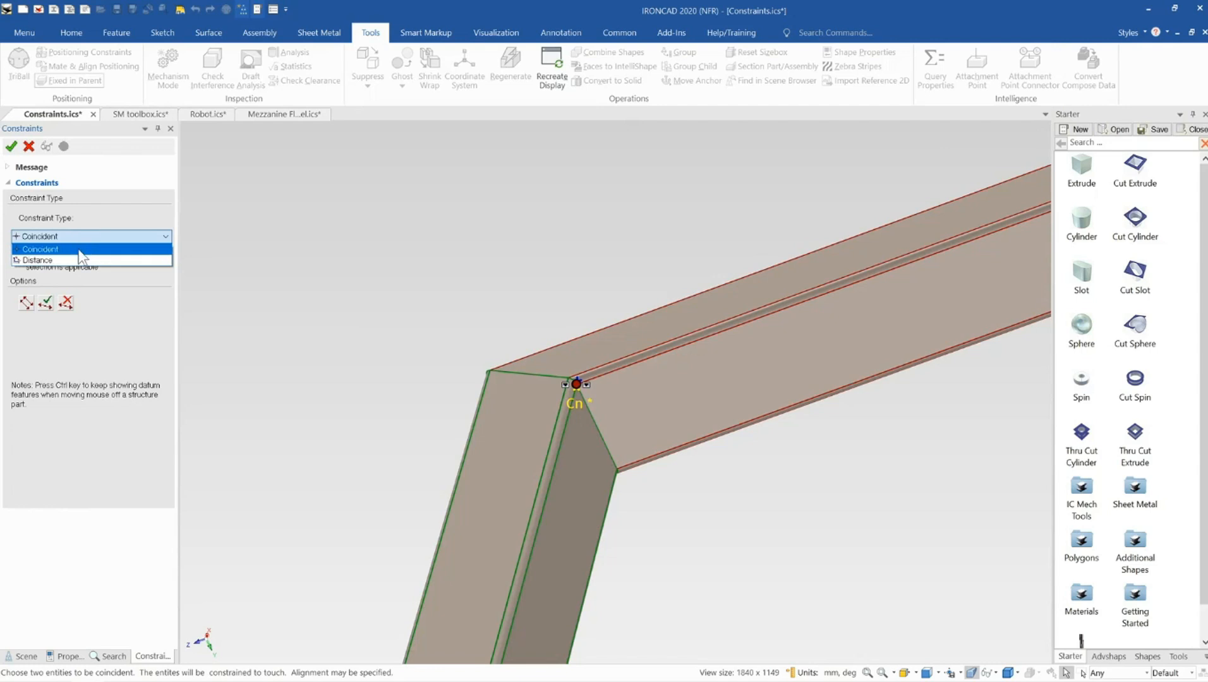
click(81, 248)
click(46, 306)
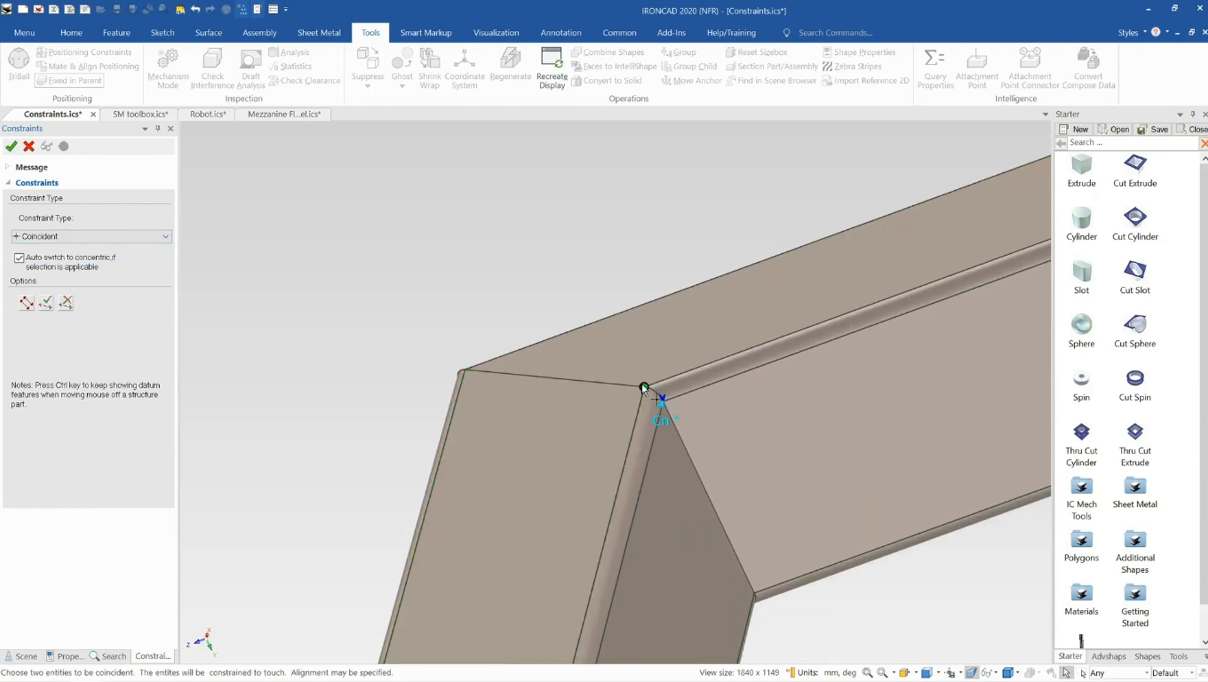
click(644, 386)
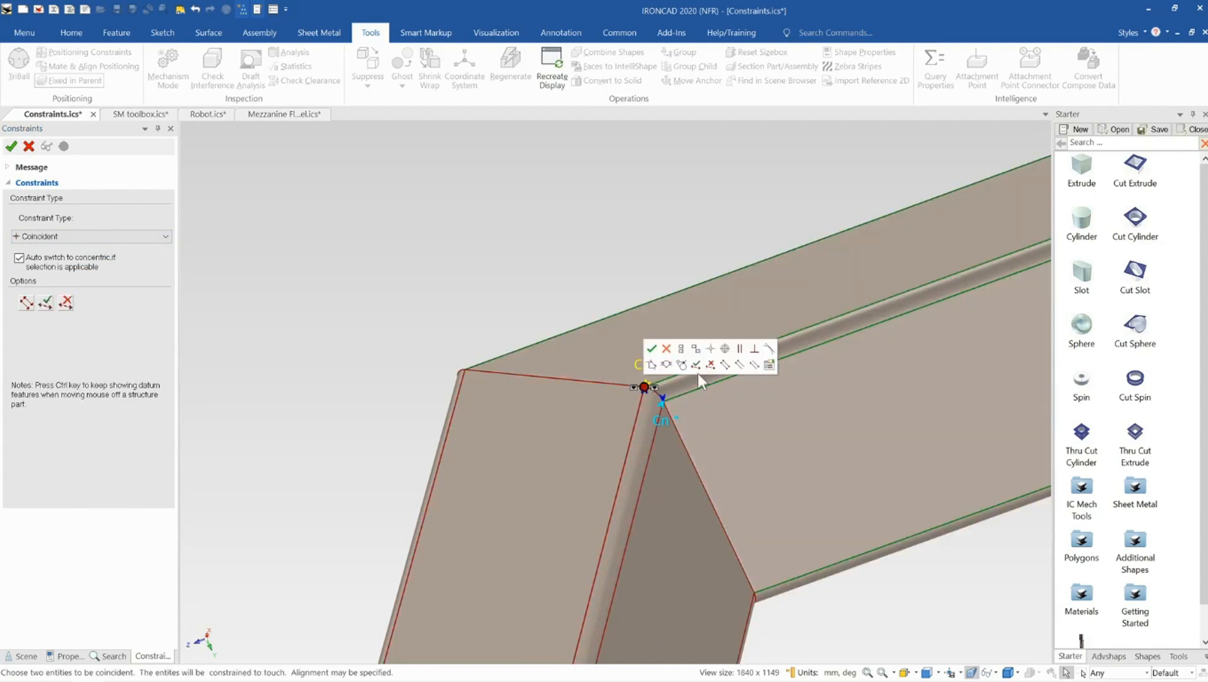
click(696, 365)
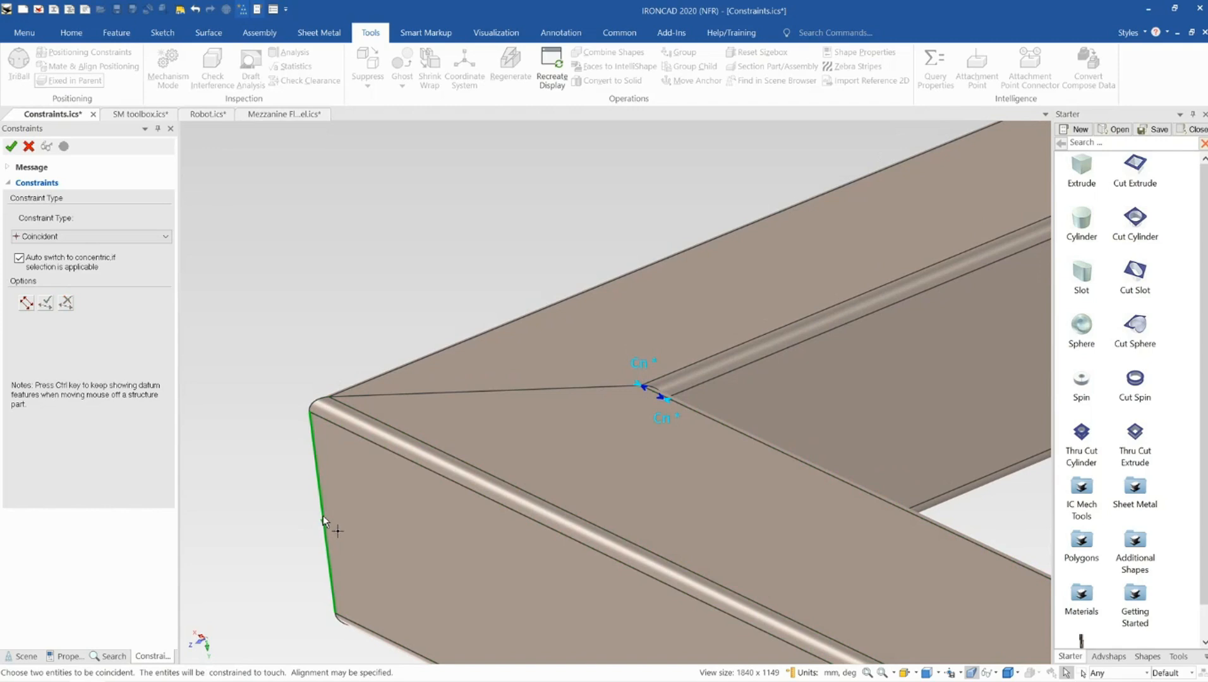
Pick the outer vertical corner edge of the joint and switch the constraint type to Coincident
click(322, 510)
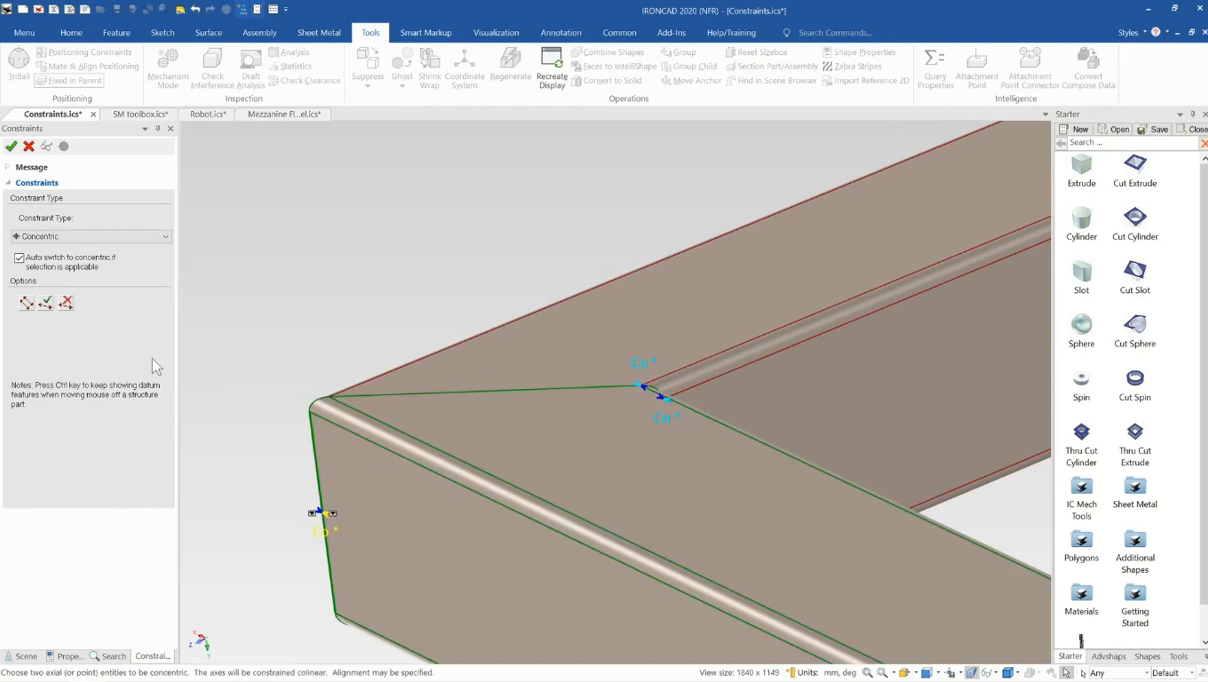
click(54, 238)
click(44, 256)
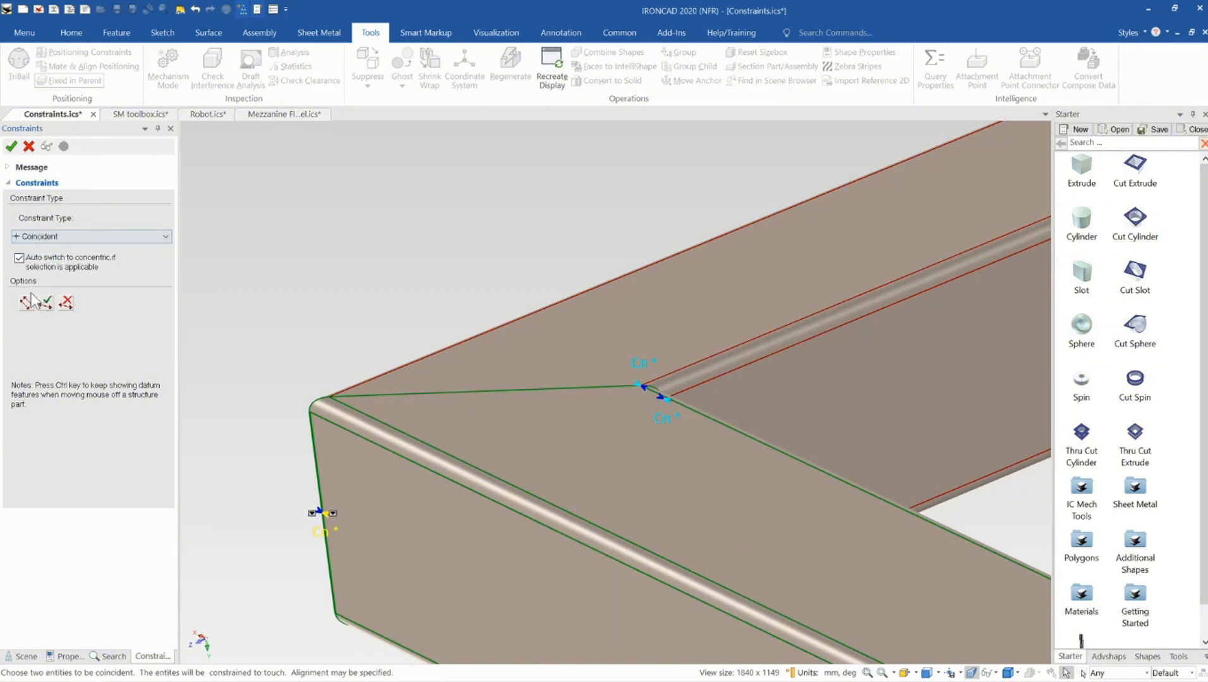
Add a Mate constraint between the mitred end faces of the two members, flip its alignment, and accept the constraints
scroll(367, 316, down, 9)
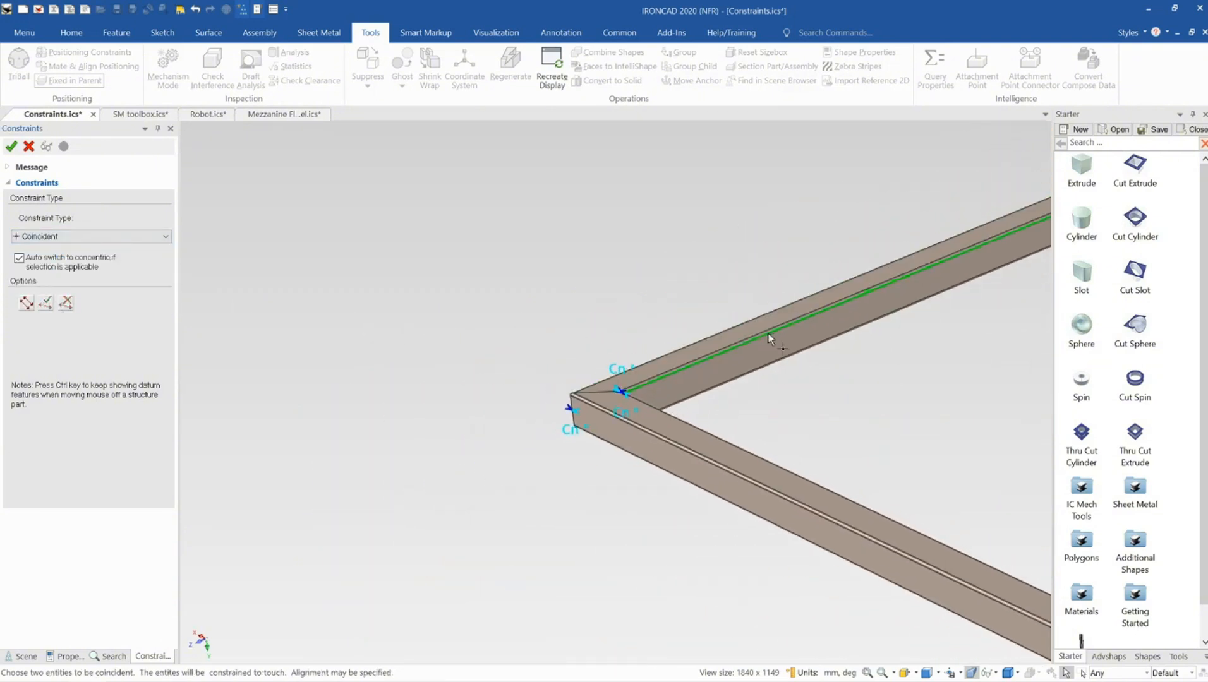
shift+middle_drag(975, 255, 889, 282)
scroll(888, 281, up, 3)
scroll(661, 359, up, 3)
scroll(551, 398, up, 3)
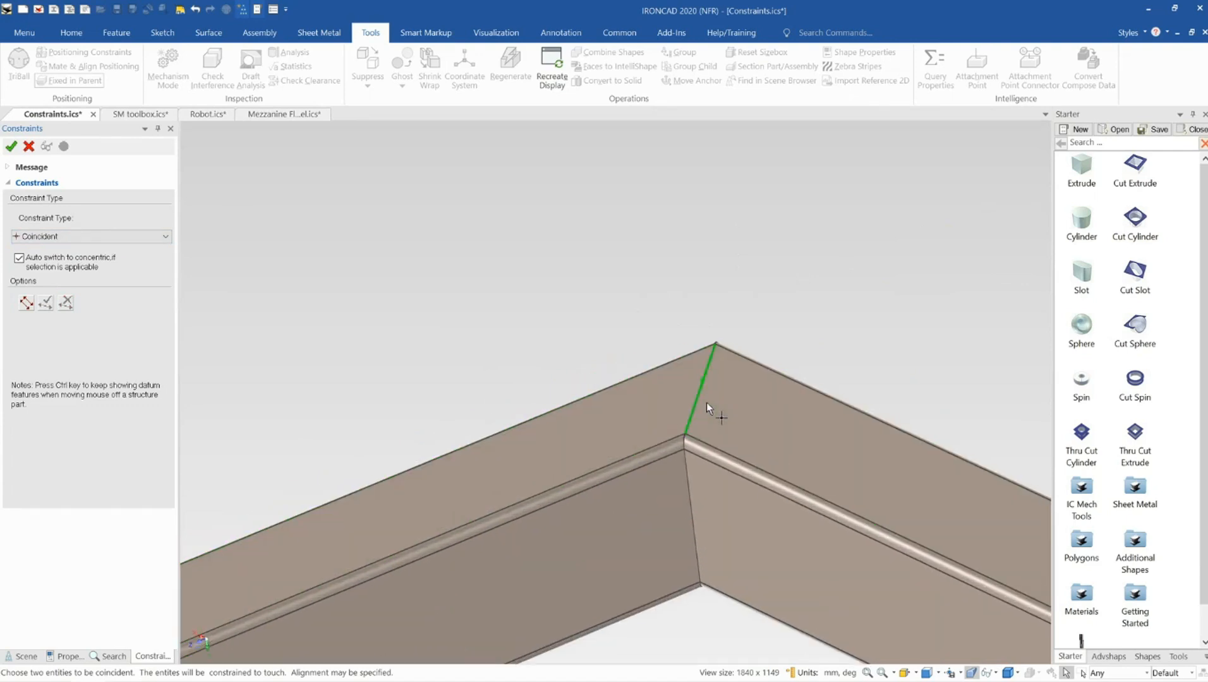
scroll(706, 402, up, 5)
mouse_move(612, 403)
middle_down()
mouse_move(561, 456)
mouse_move(502, 453)
mouse_move(632, 397)
mouse_move(626, 388)
middle_up()
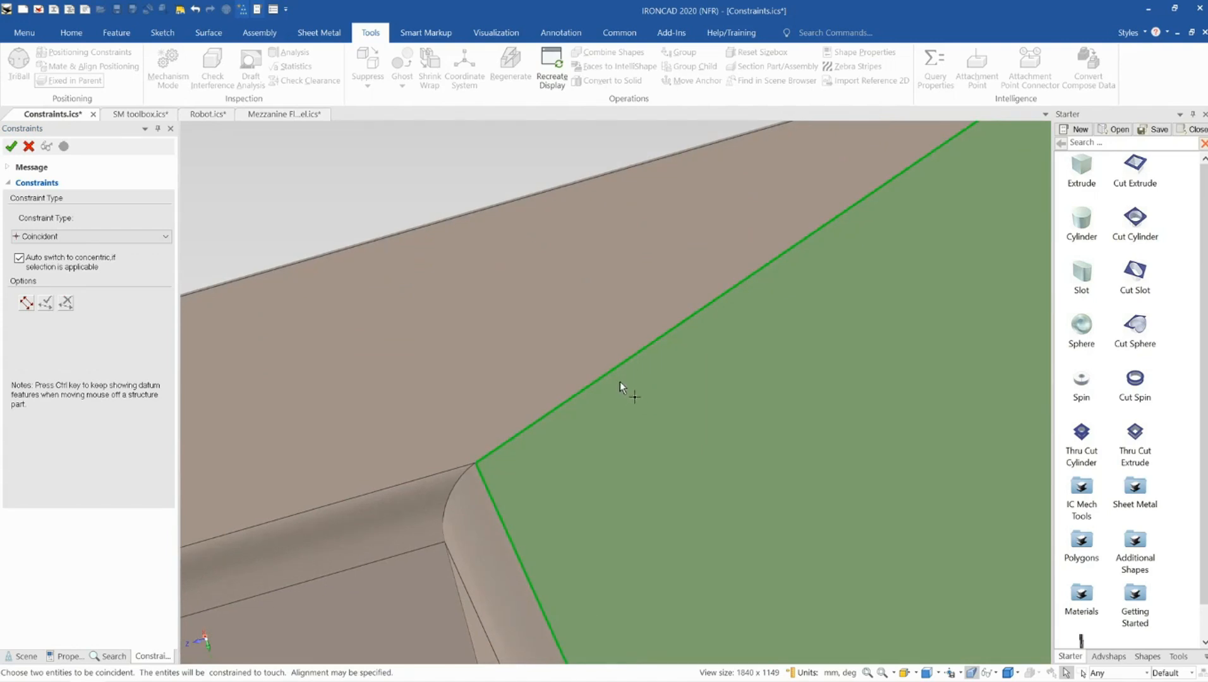
click(620, 381)
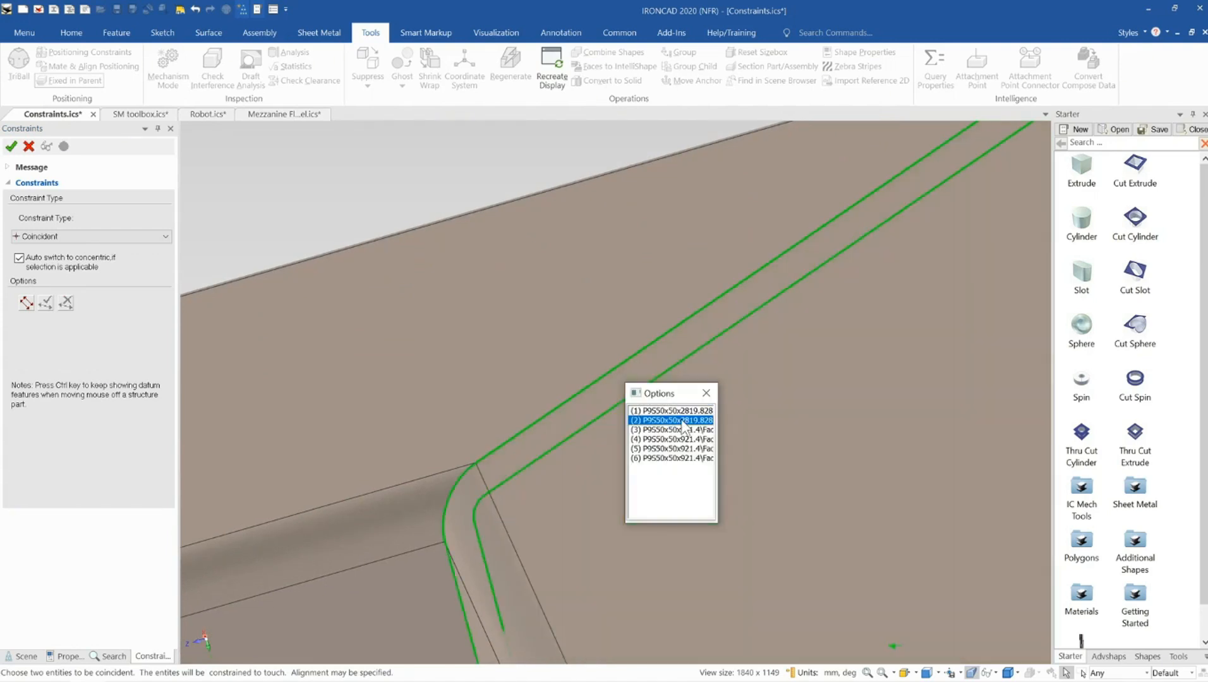
click(681, 421)
middle_drag(604, 390, 667, 345)
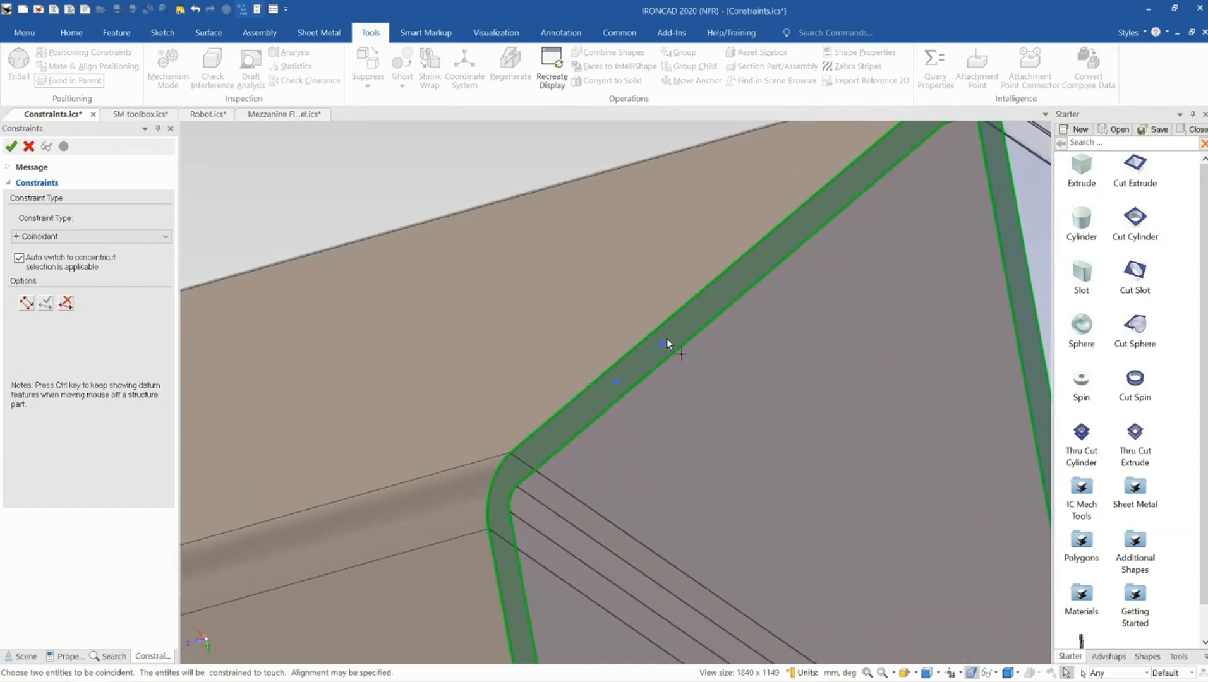
click(669, 343)
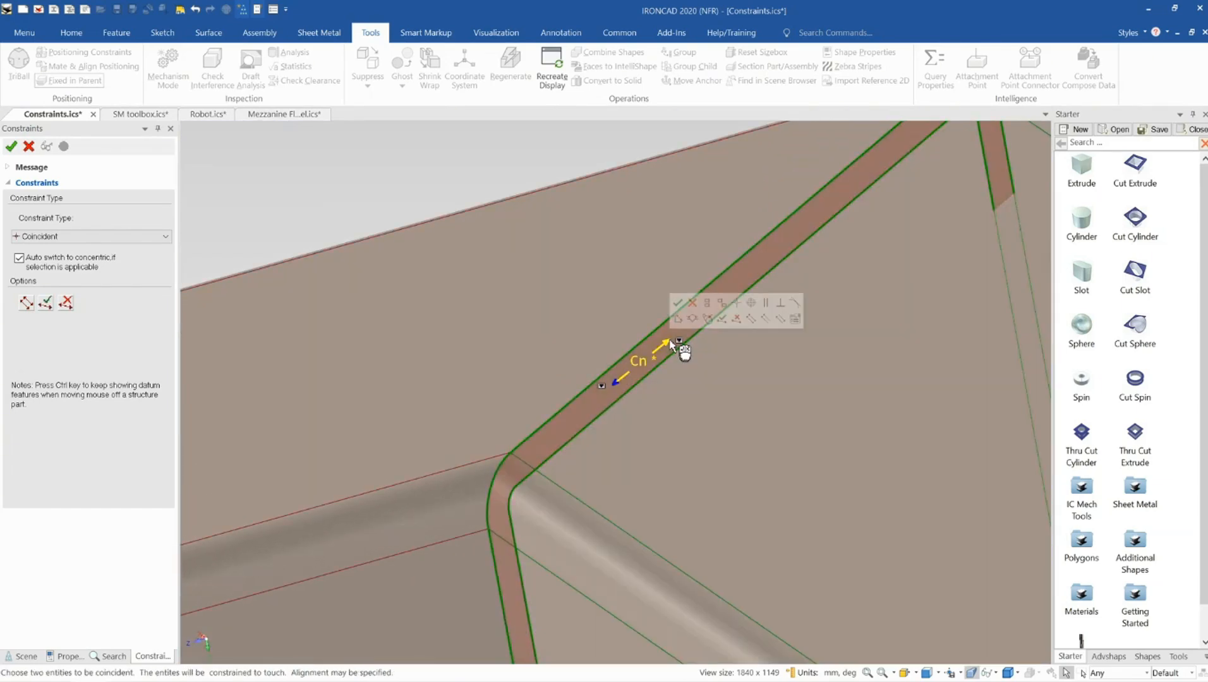
click(87, 237)
click(87, 252)
middle_drag(692, 380, 607, 398)
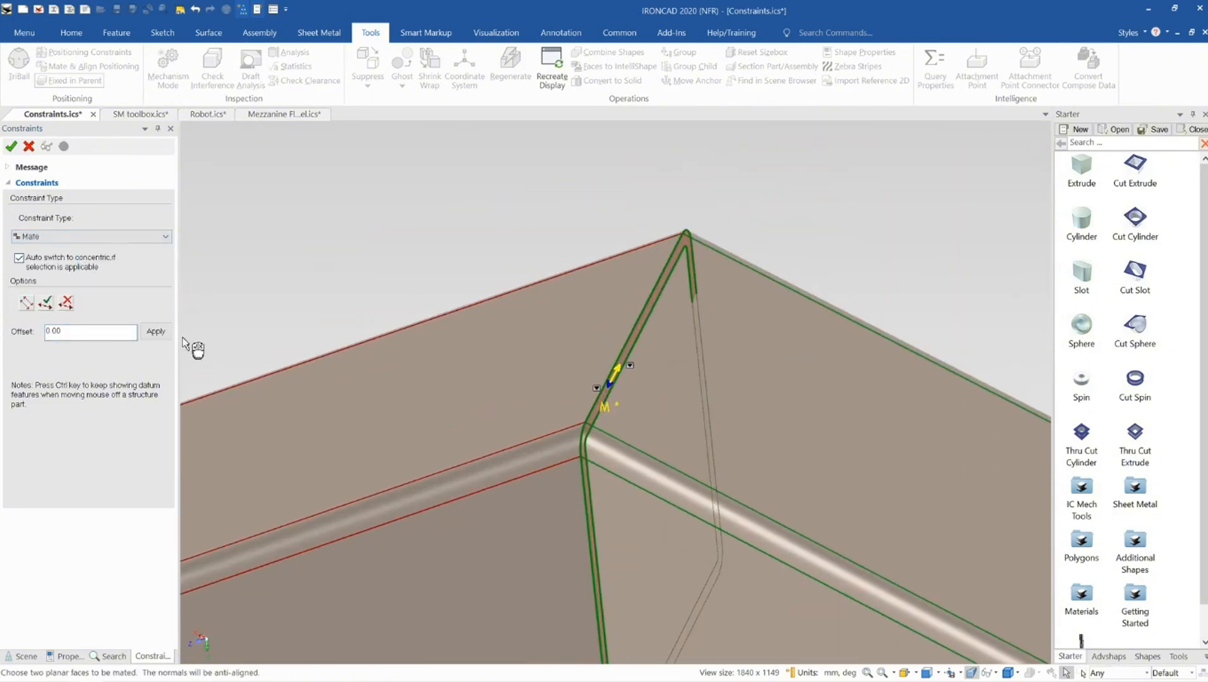
click(47, 303)
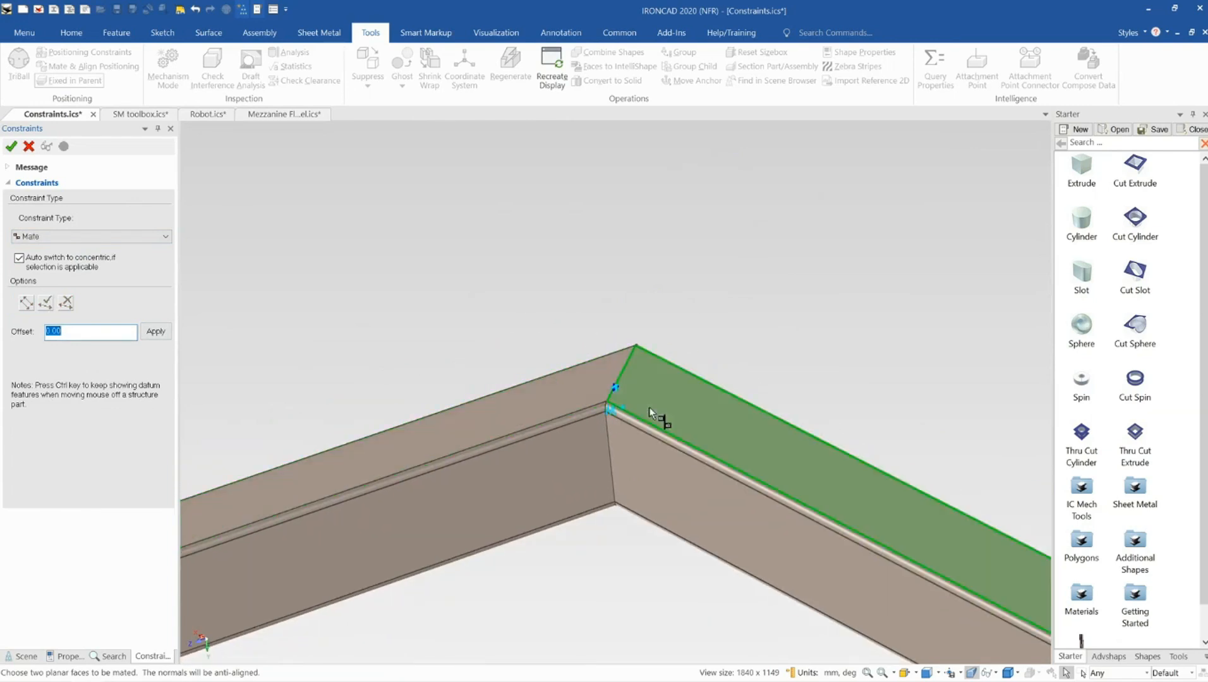
scroll(650, 408, down, 4)
click(10, 146)
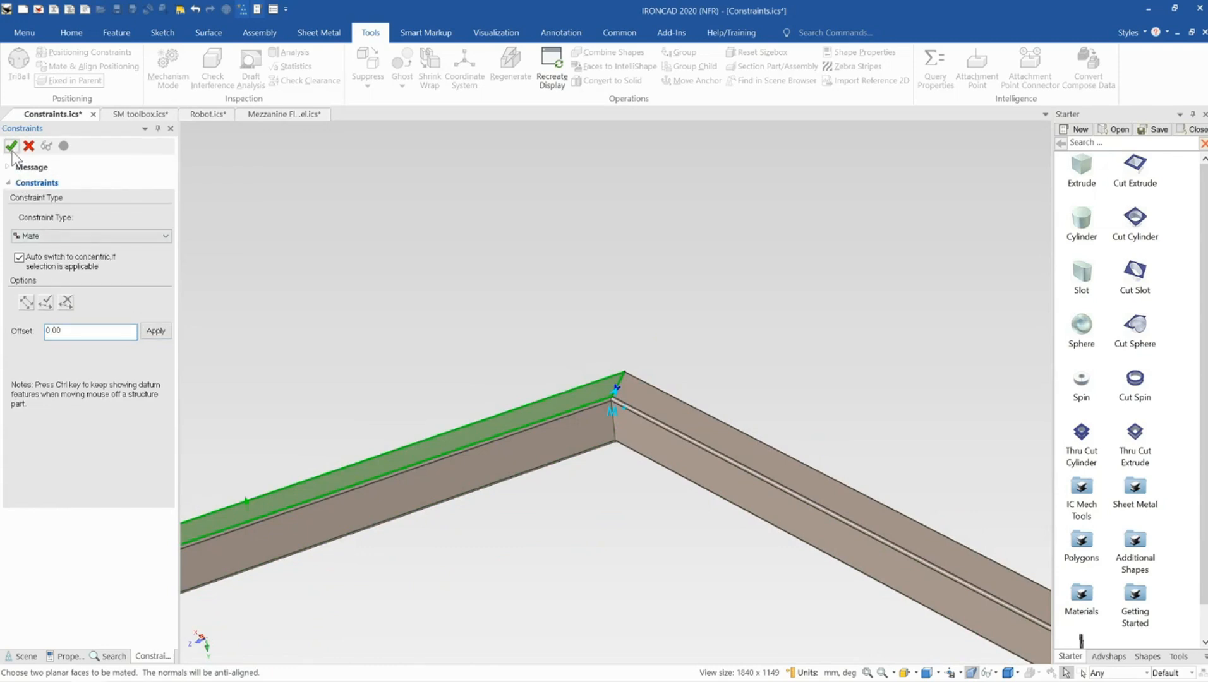
In Mechanism Mode, drag the members at the corner to test the joint, then cancel the mode
scroll(342, 278, down, 3)
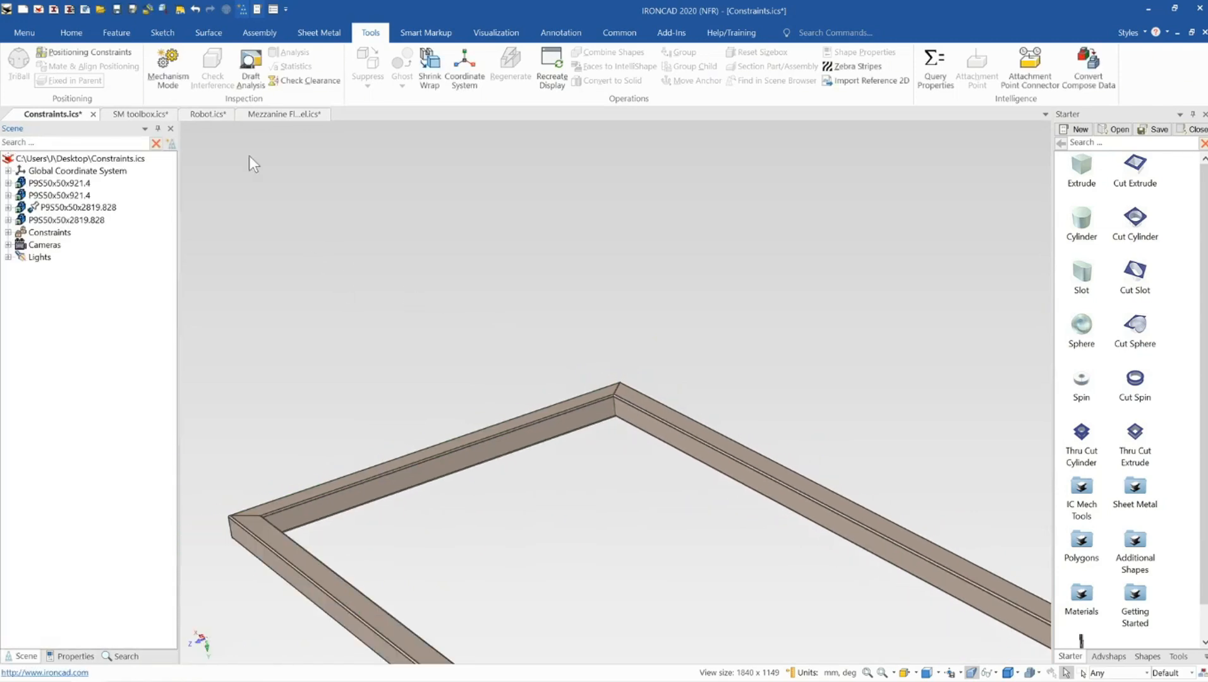
scroll(626, 404, up, 5)
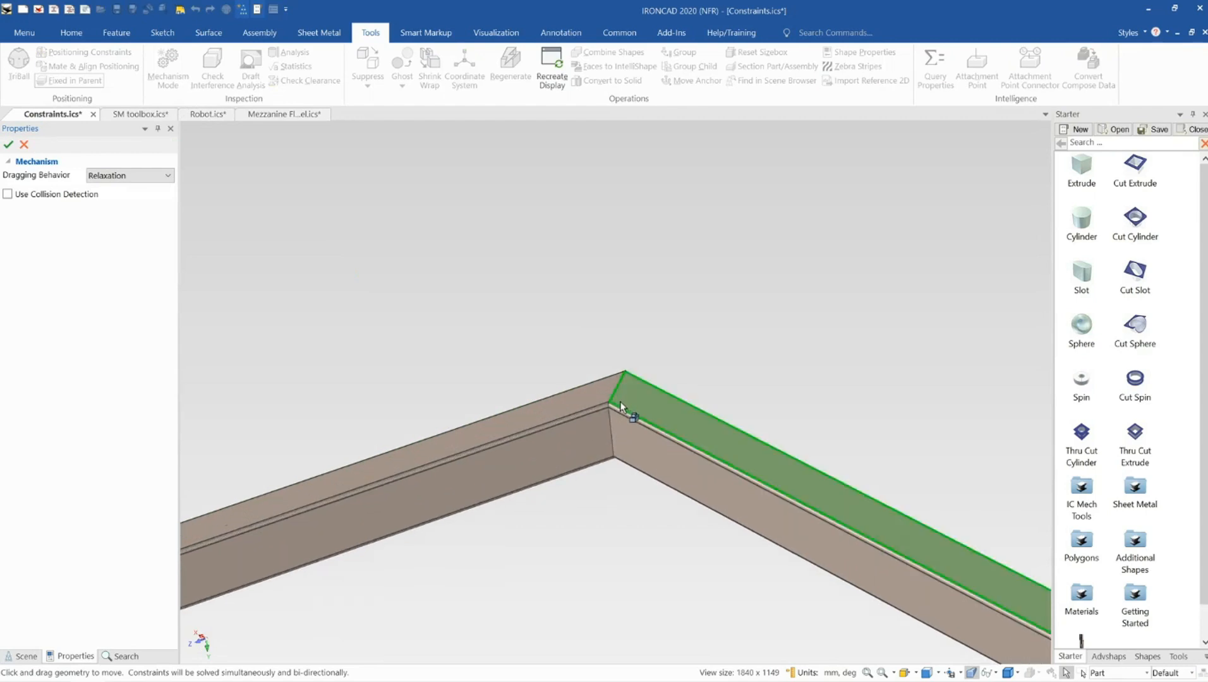
drag(677, 434, 694, 379)
middle_drag(609, 426, 623, 361)
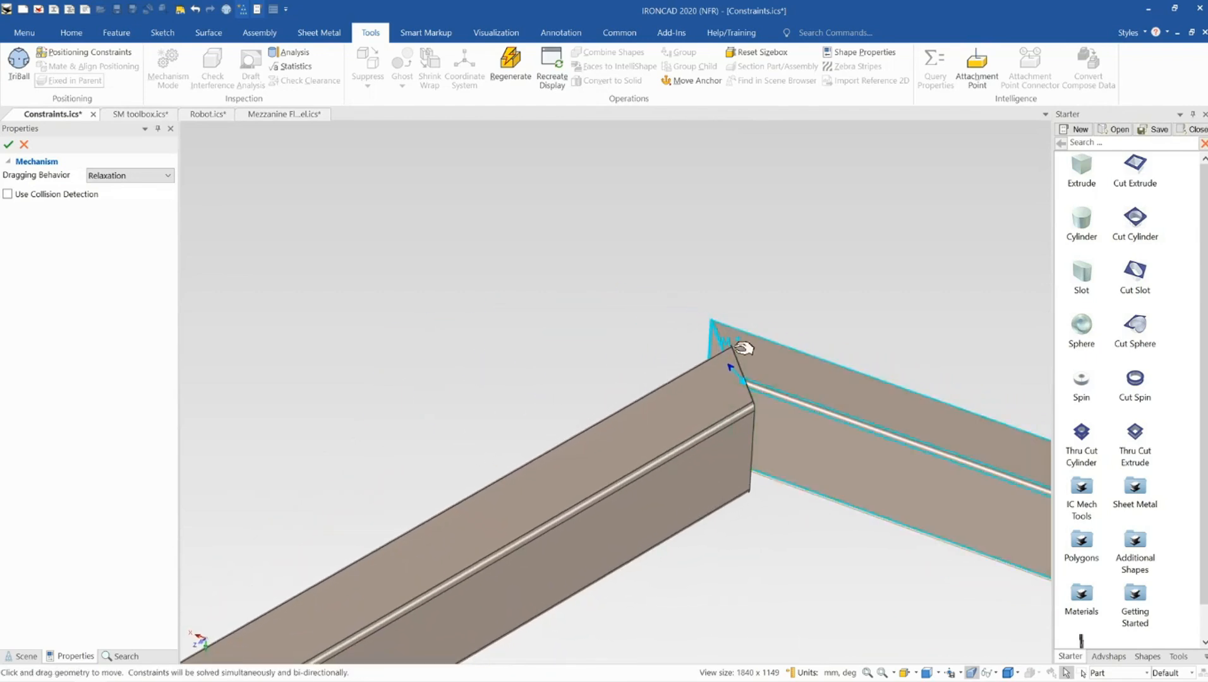
middle_drag(749, 393, 654, 387)
drag(833, 387, 857, 381)
middle_drag(774, 430, 444, 303)
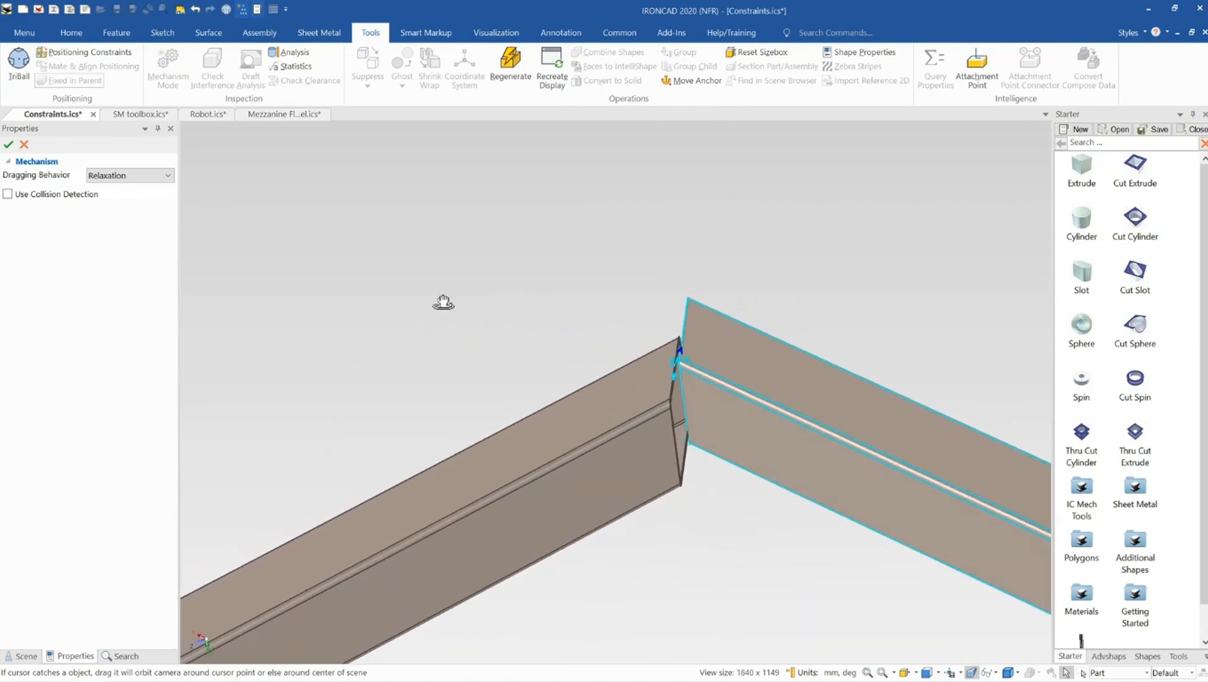
click(24, 144)
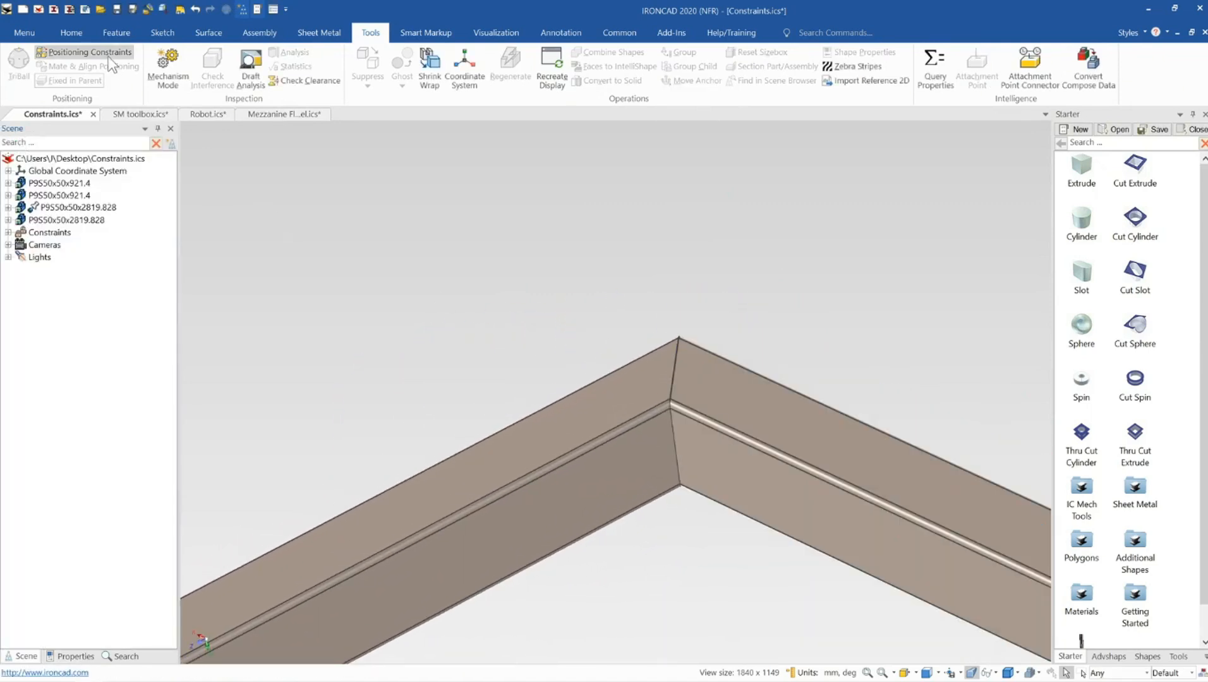
Open Positioning Constraints and make the vertical edges at the mitred corner Coincident, picking both edges
click(110, 57)
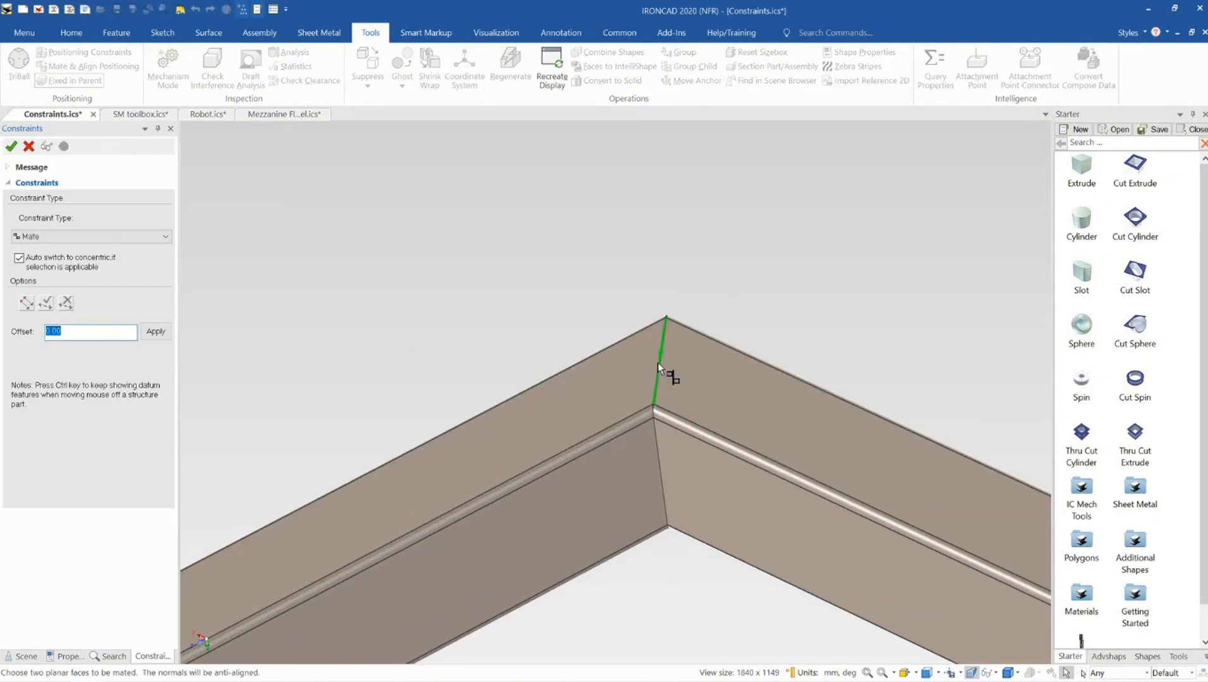
click(661, 359)
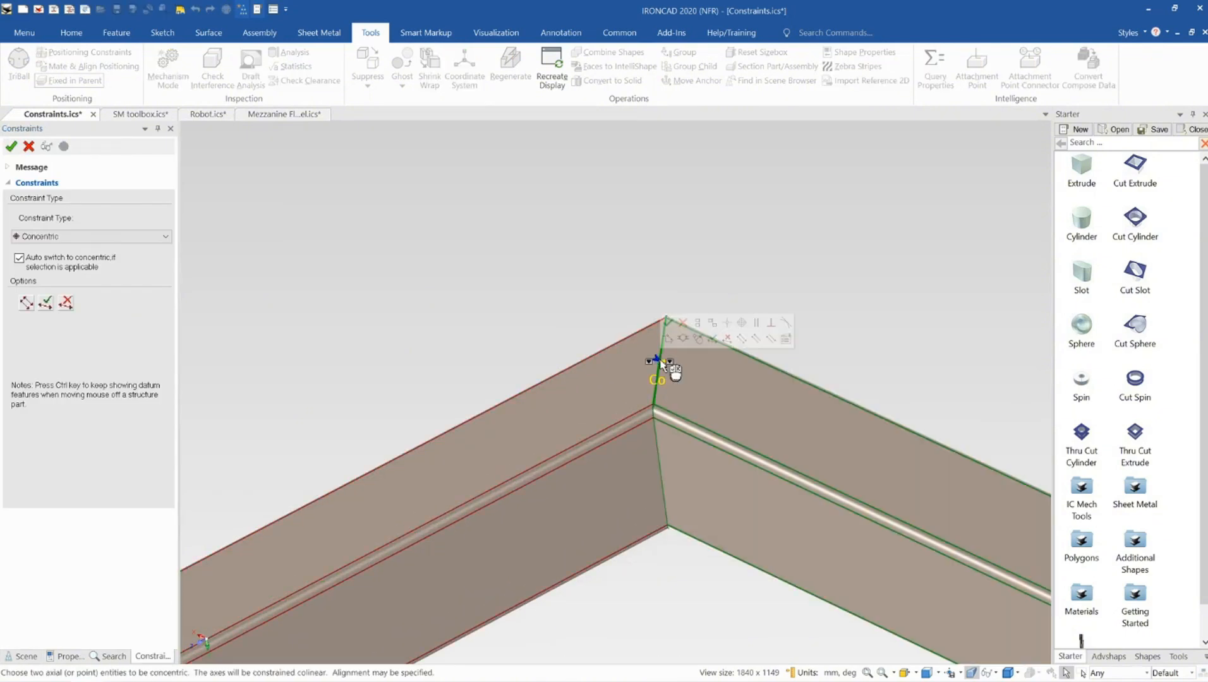
click(79, 236)
click(72, 259)
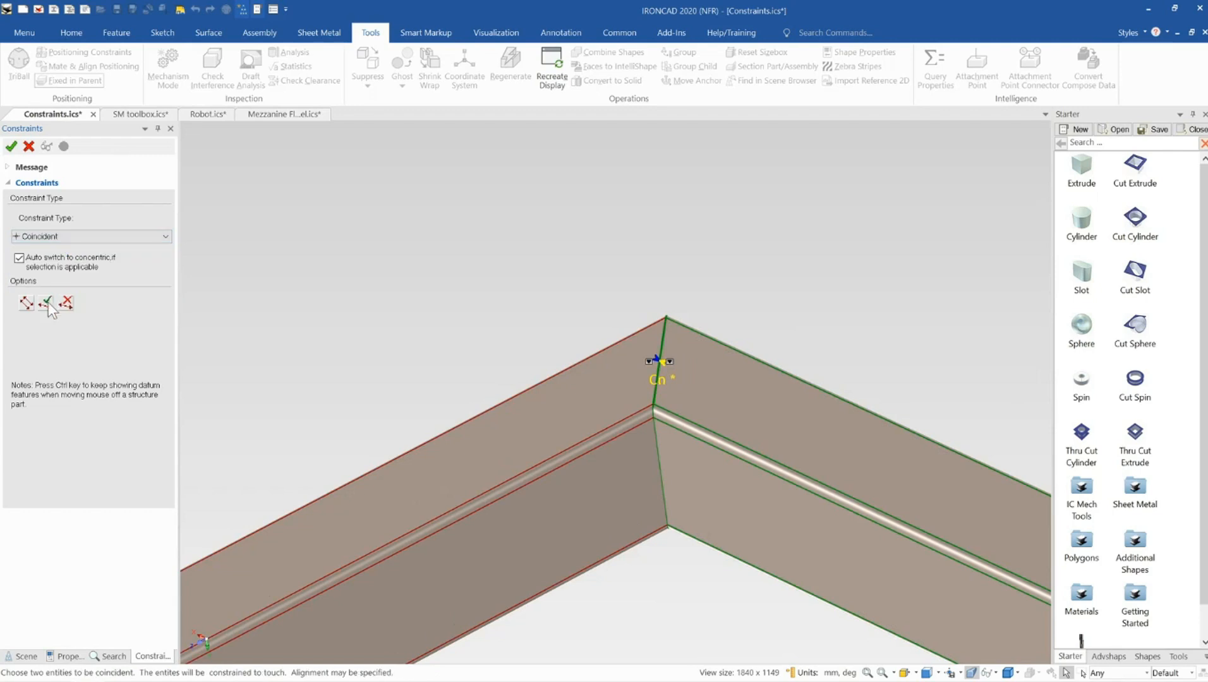
click(660, 472)
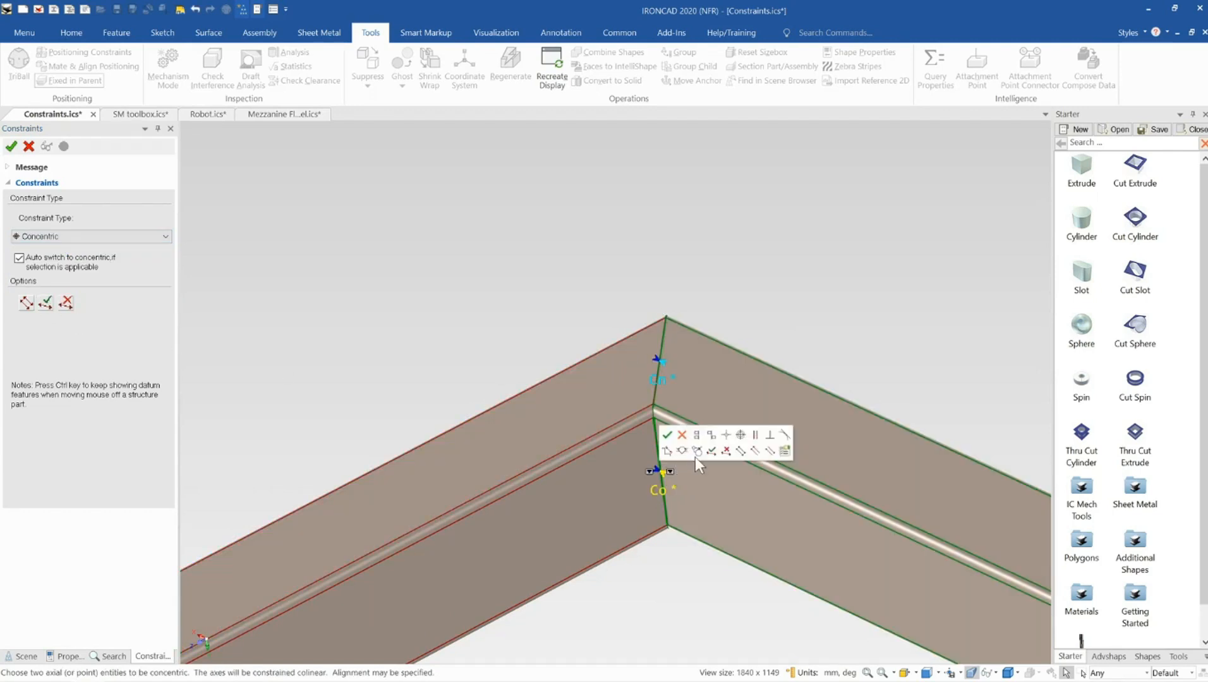
click(66, 236)
click(66, 250)
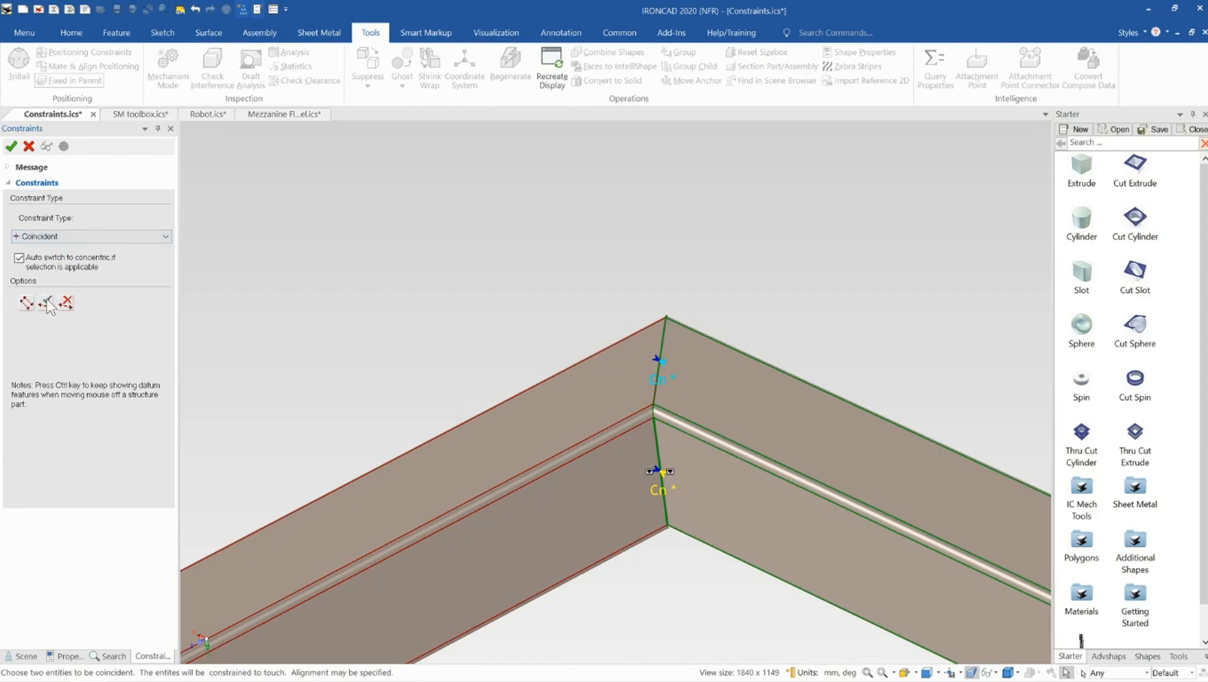
At the opposite corner, select the top faces of both members and set the constraint type to Align
scroll(607, 417, down, 10)
scroll(865, 499, up, 5)
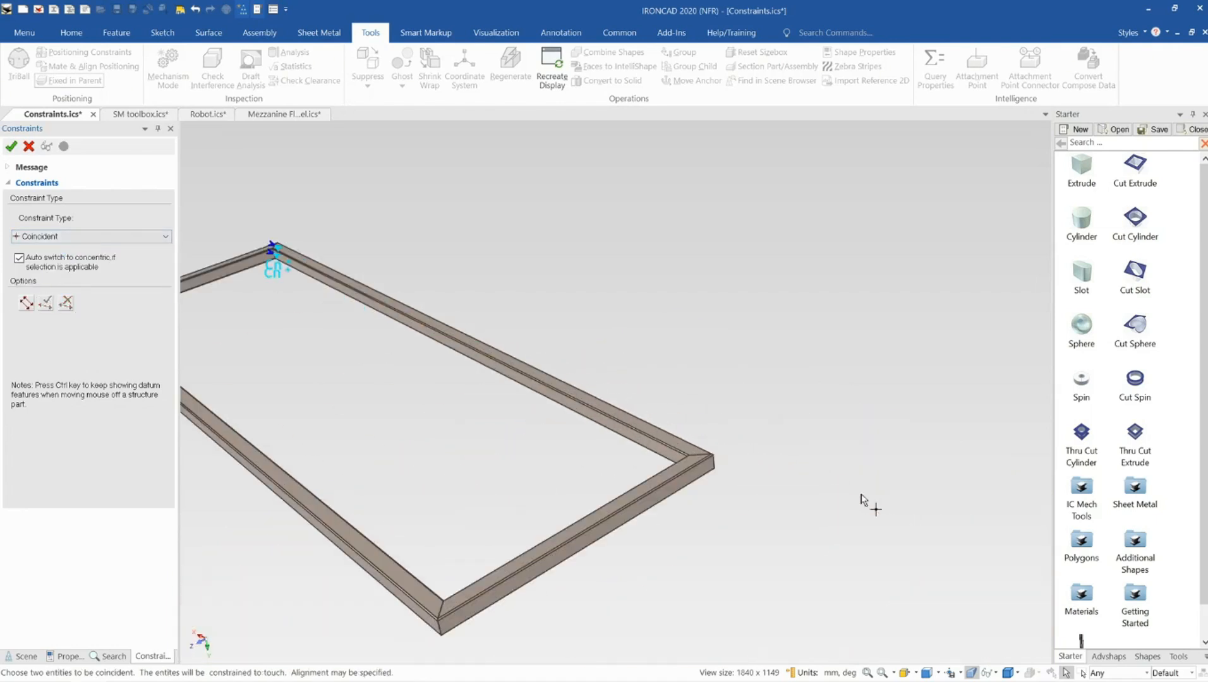
scroll(663, 460, up, 5)
scroll(622, 376, up, 3)
click(637, 397)
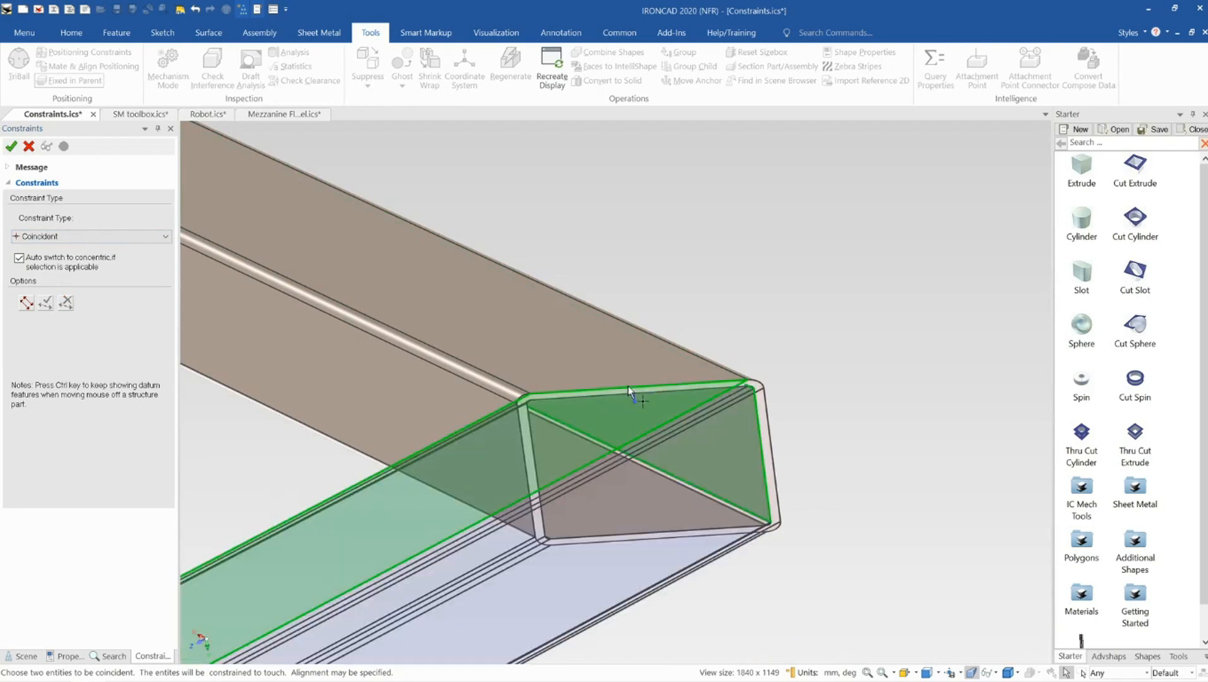
click(639, 373)
click(75, 236)
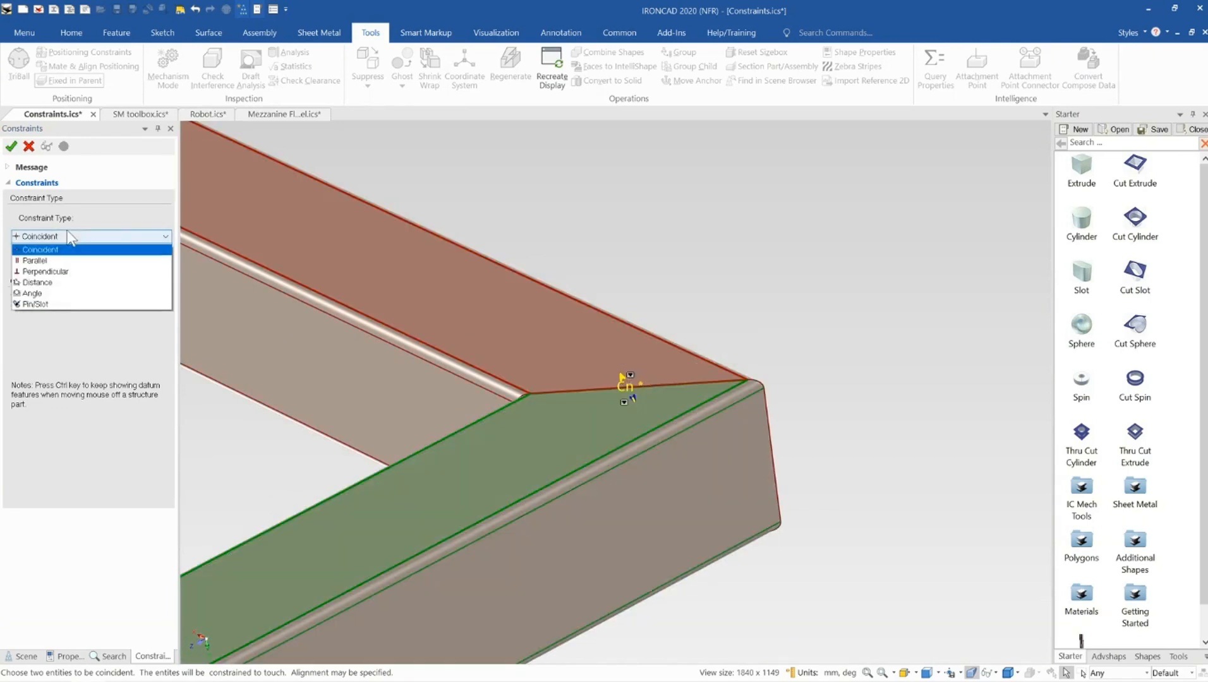
click(66, 251)
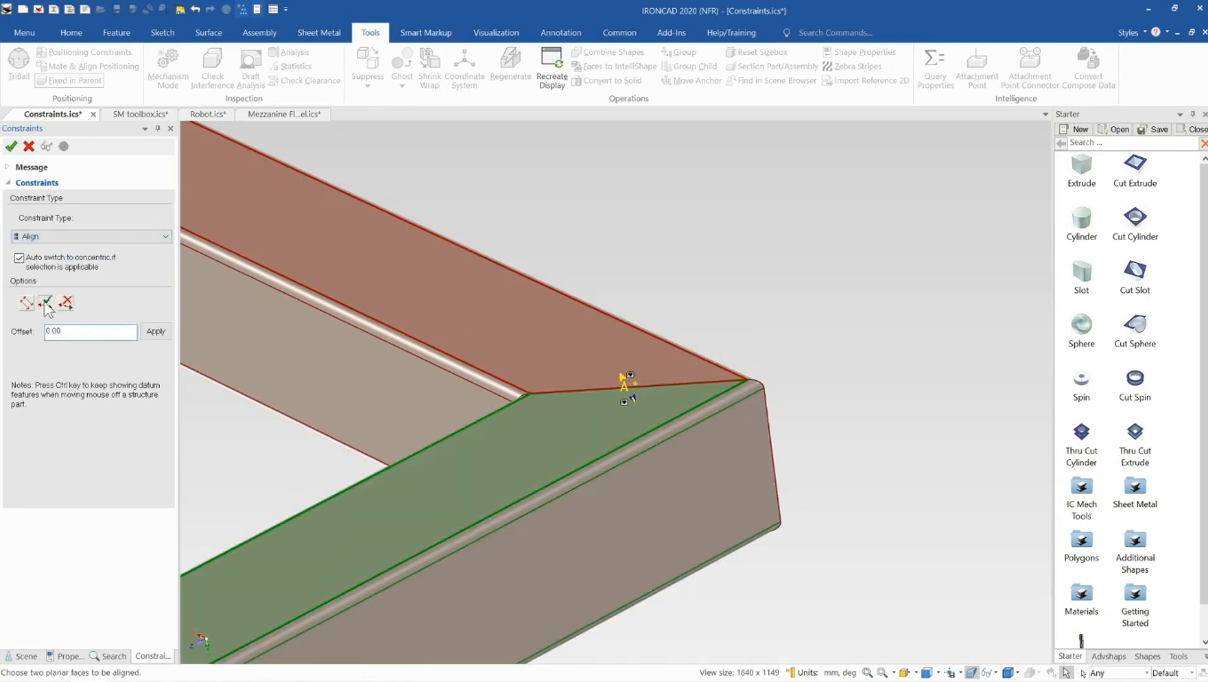
click(46, 305)
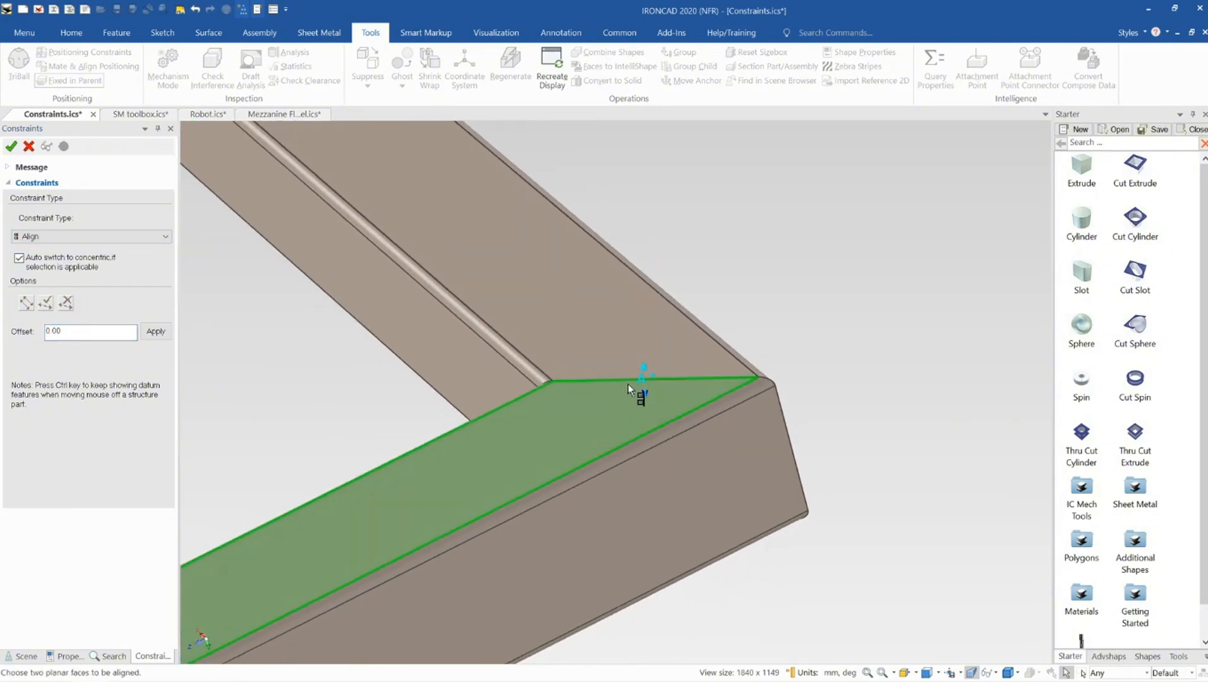
At the opposite corner, constrain the two vertical edges as Coincident and accept the constraints
click(791, 450)
click(792, 449)
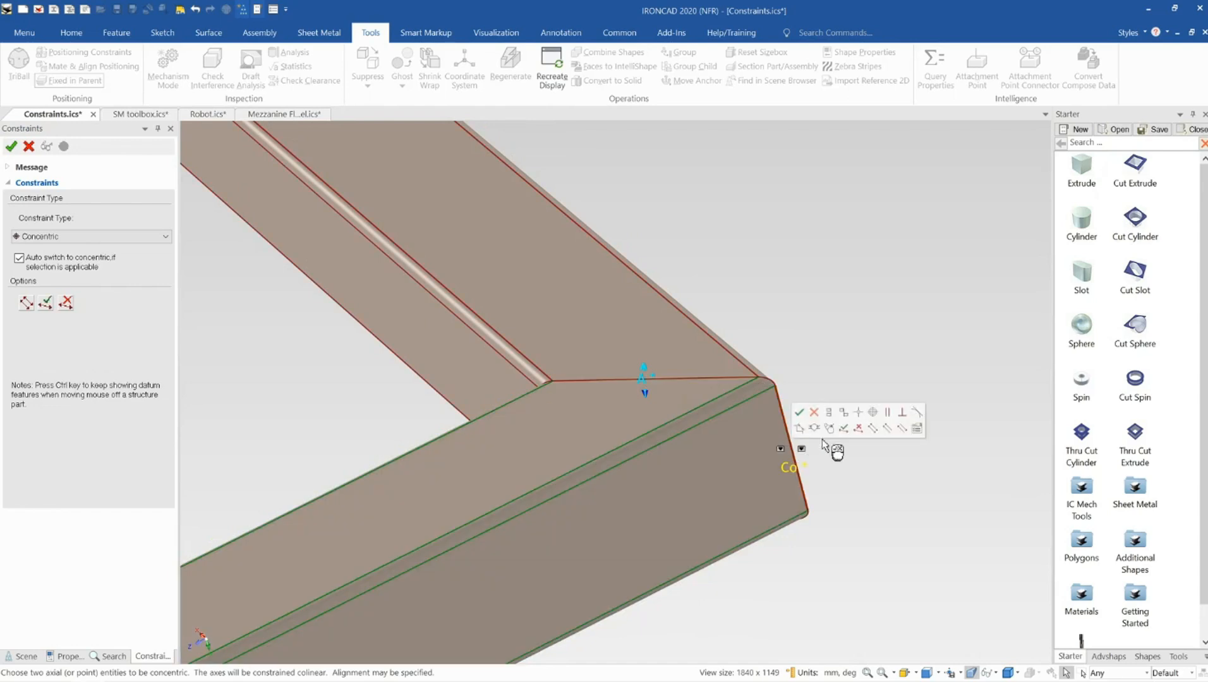
click(81, 237)
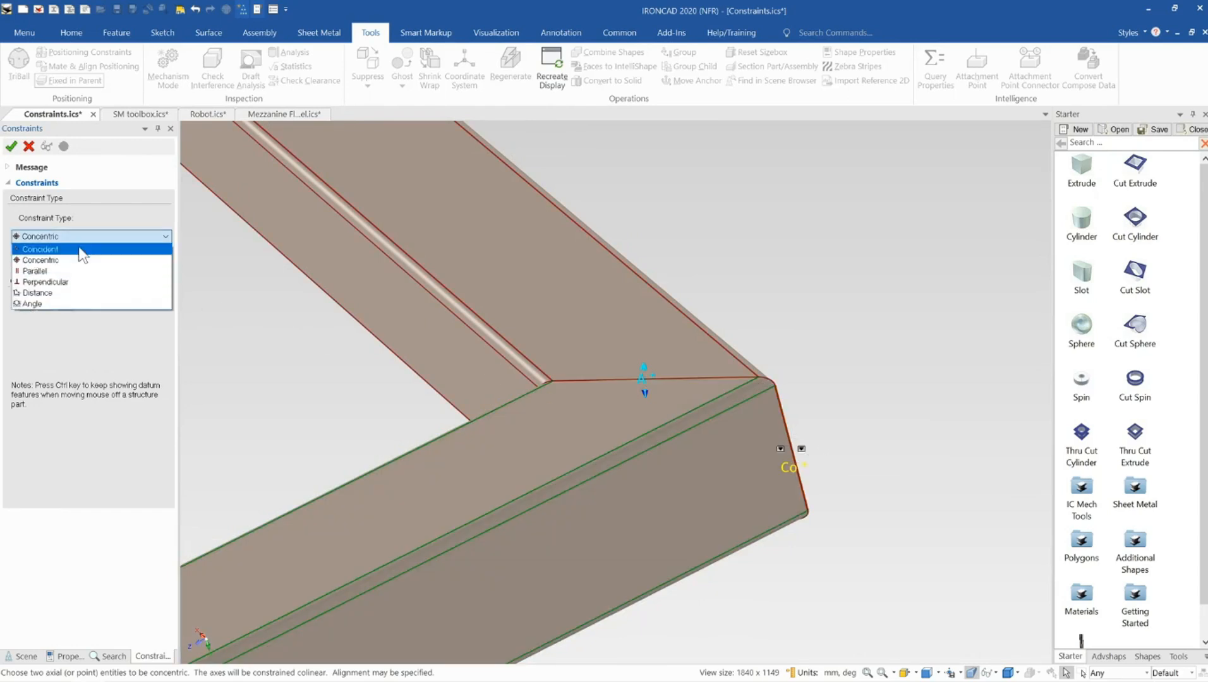
click(81, 251)
middle_drag(420, 403, 718, 440)
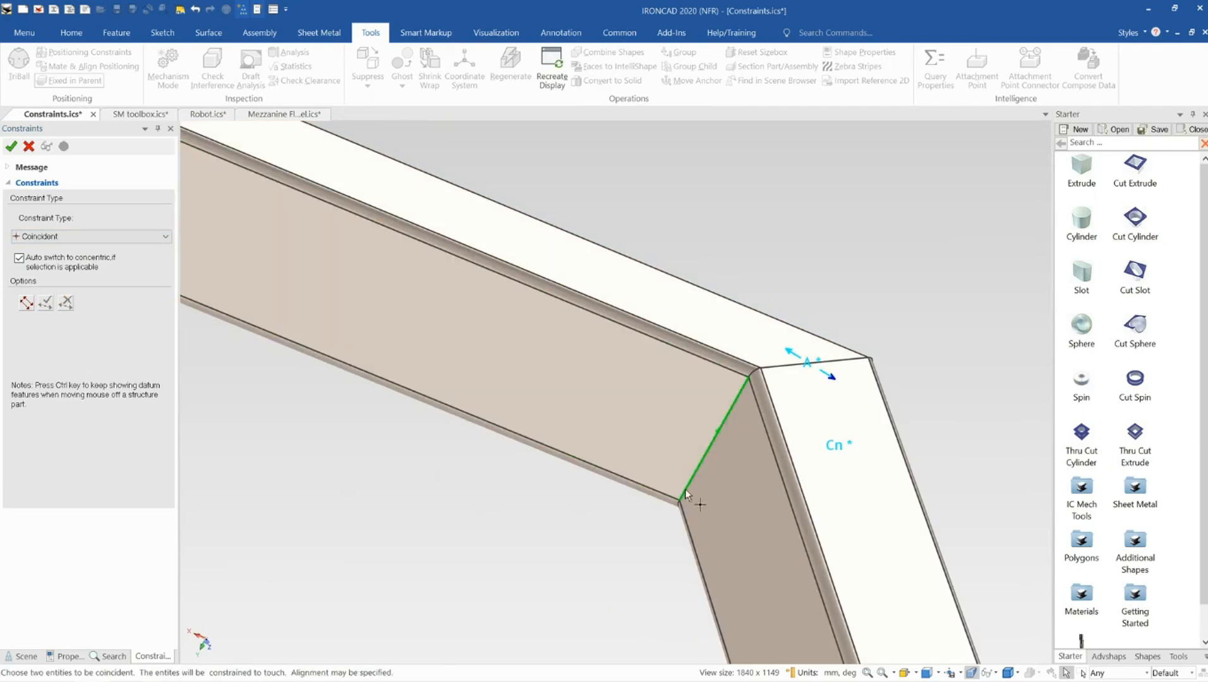
click(748, 377)
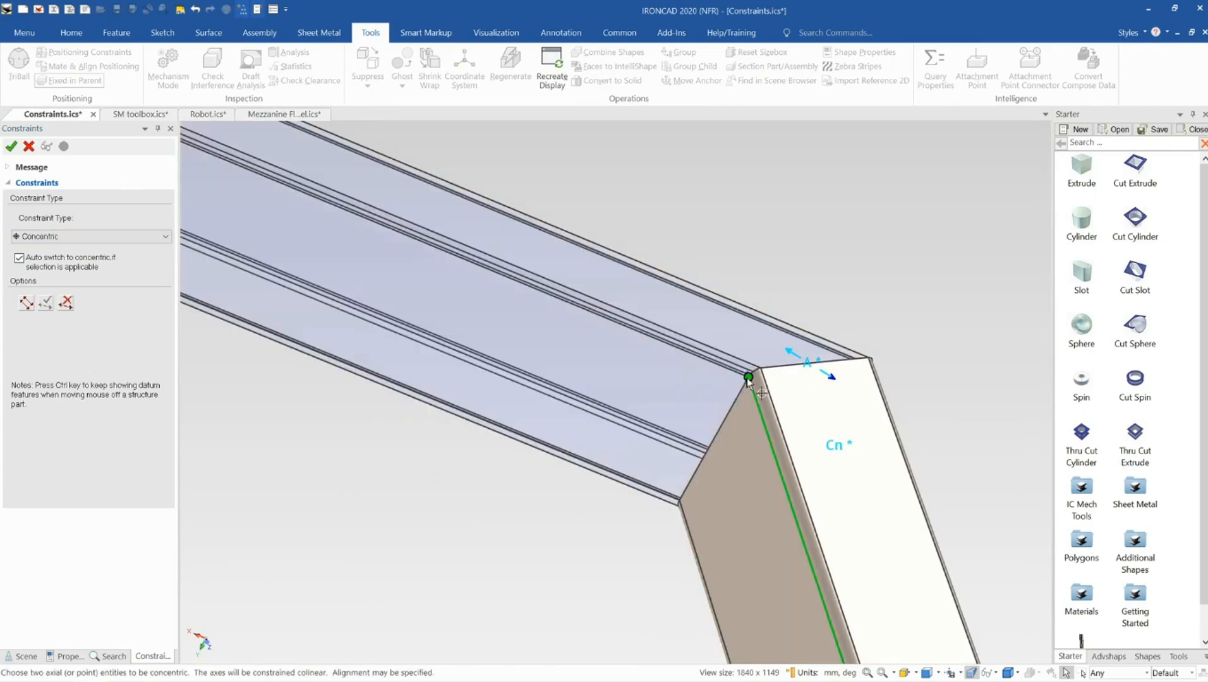
click(64, 237)
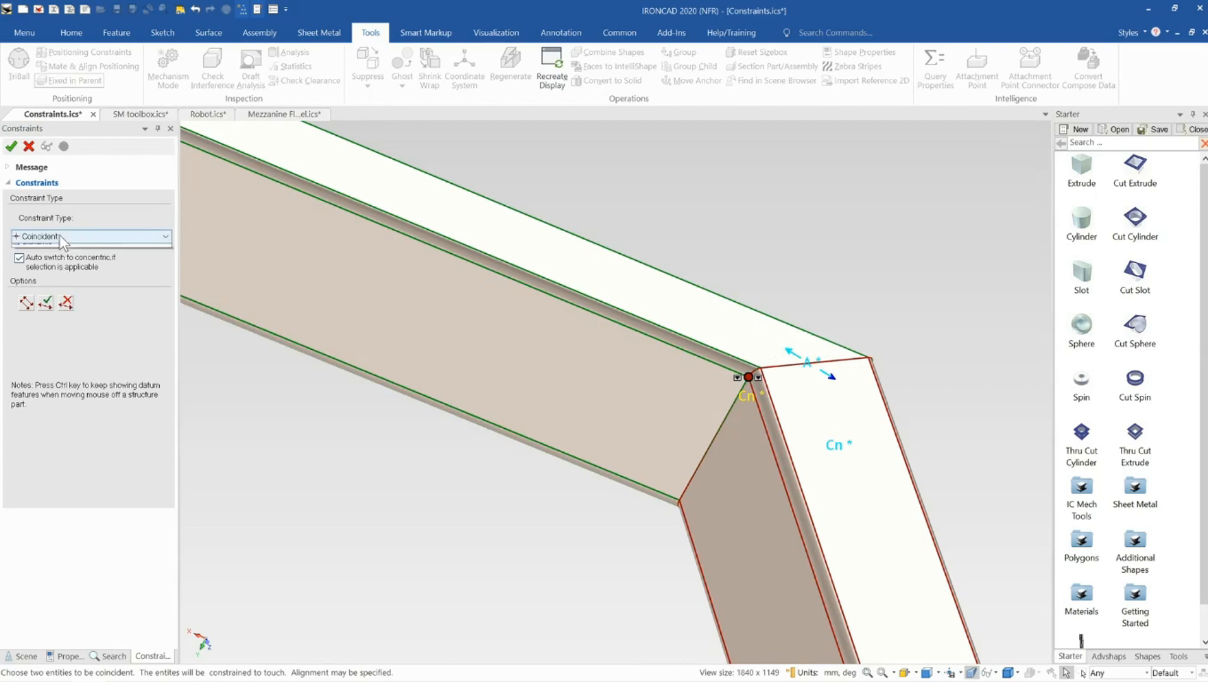
click(61, 252)
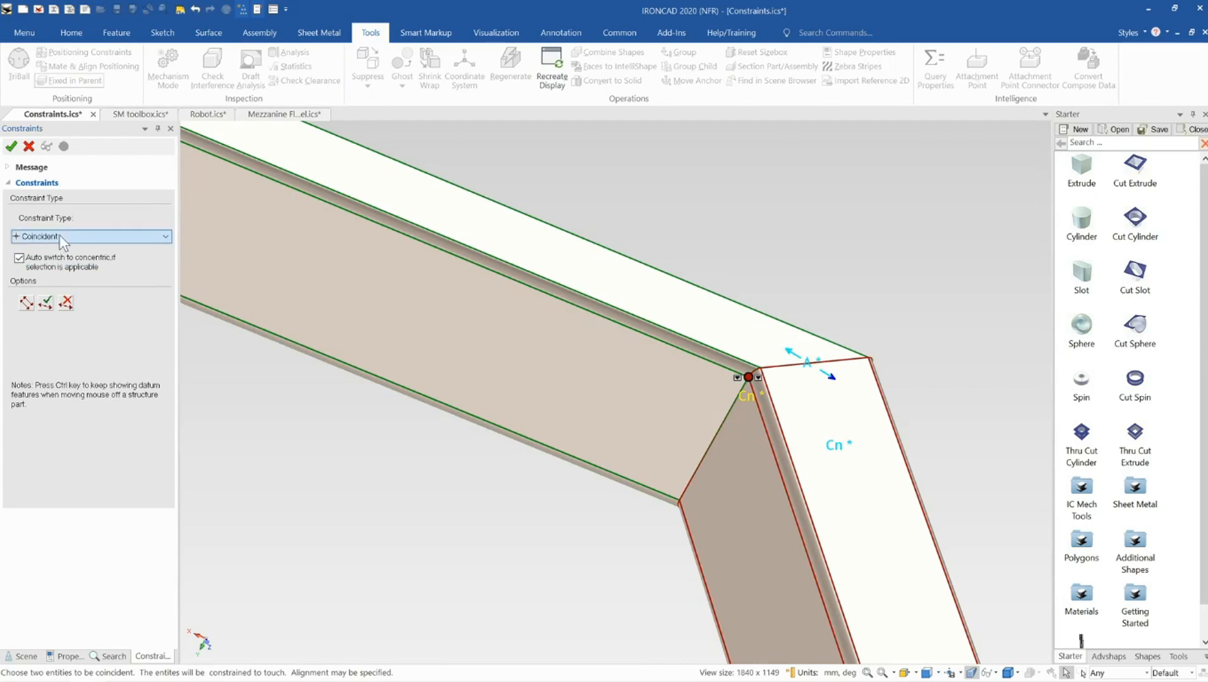
click(11, 147)
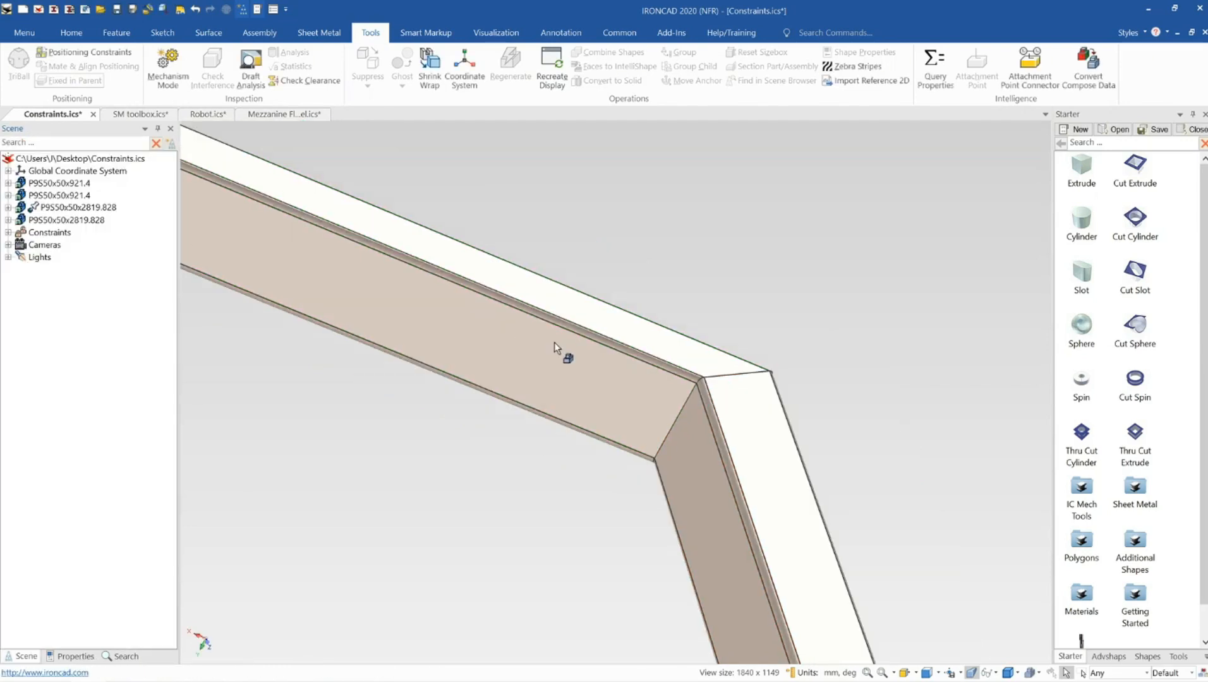
Shorten one long member by dragging its end handle to about 1815 mm, letting the constrained frame follow
scroll(554, 342, down, 5)
scroll(455, 347, down, 3)
scroll(475, 367, up, 3)
middle_drag(535, 392, 431, 416)
scroll(684, 453, down, 3)
scroll(696, 433, down, 5)
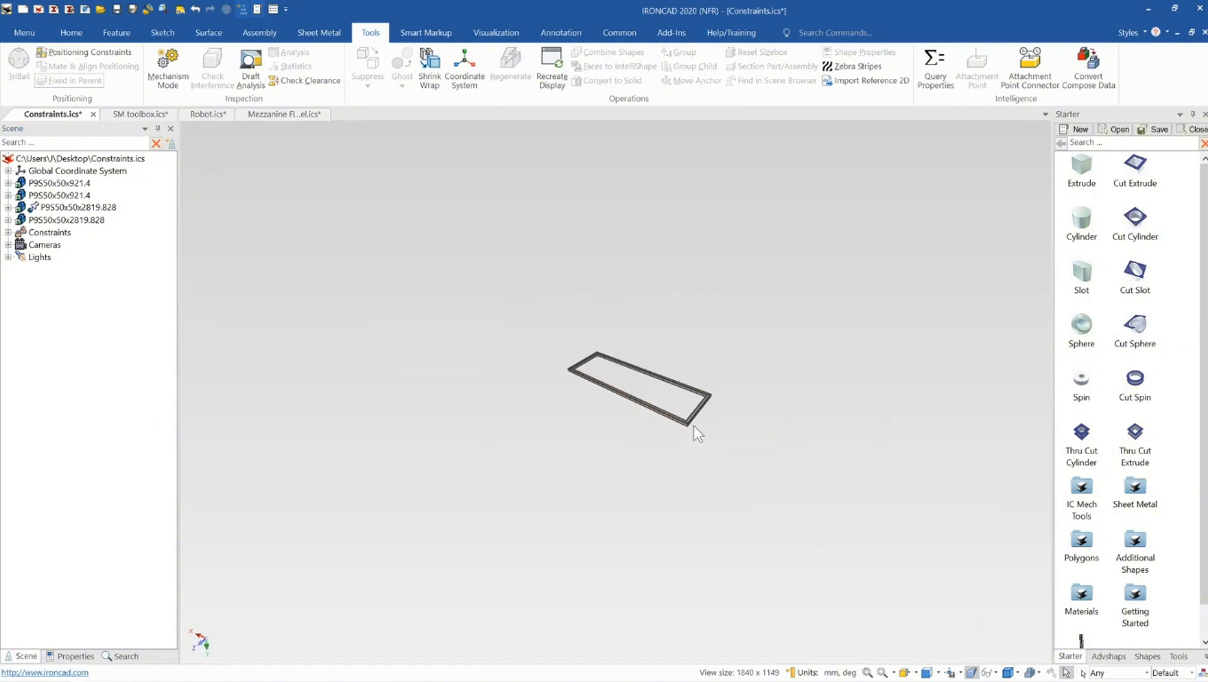
click(657, 413)
scroll(635, 410, up, 5)
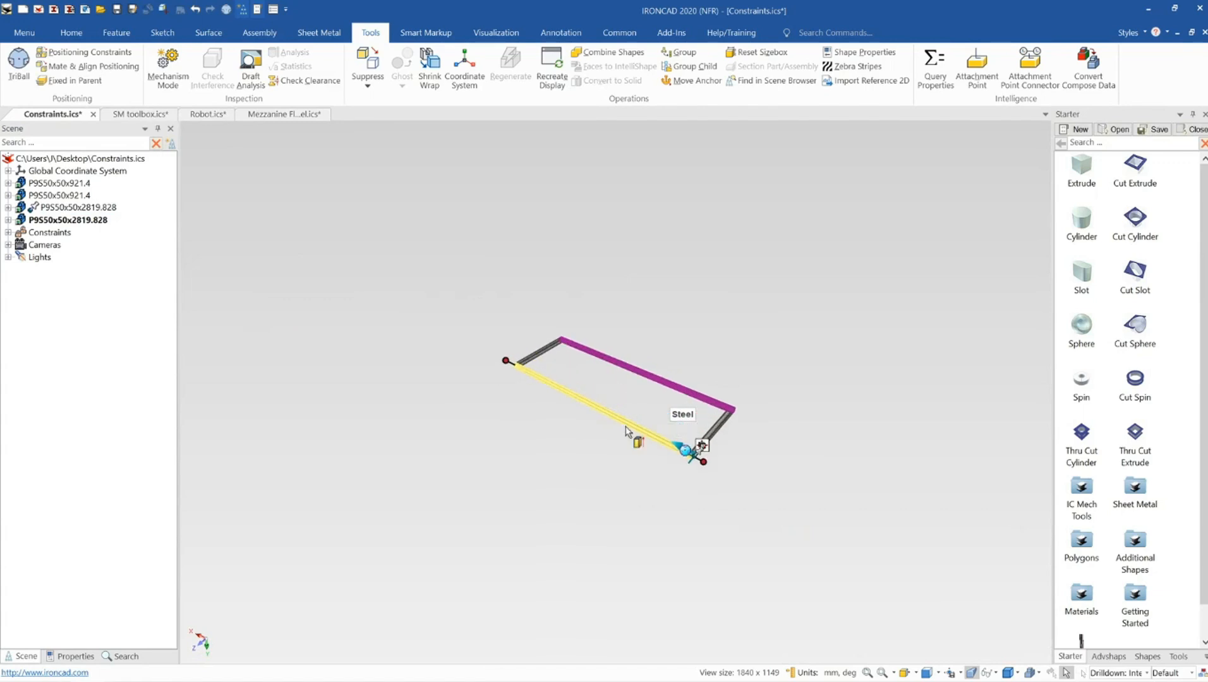
drag(764, 485, 621, 418)
click(586, 386)
scroll(666, 446, up, 2)
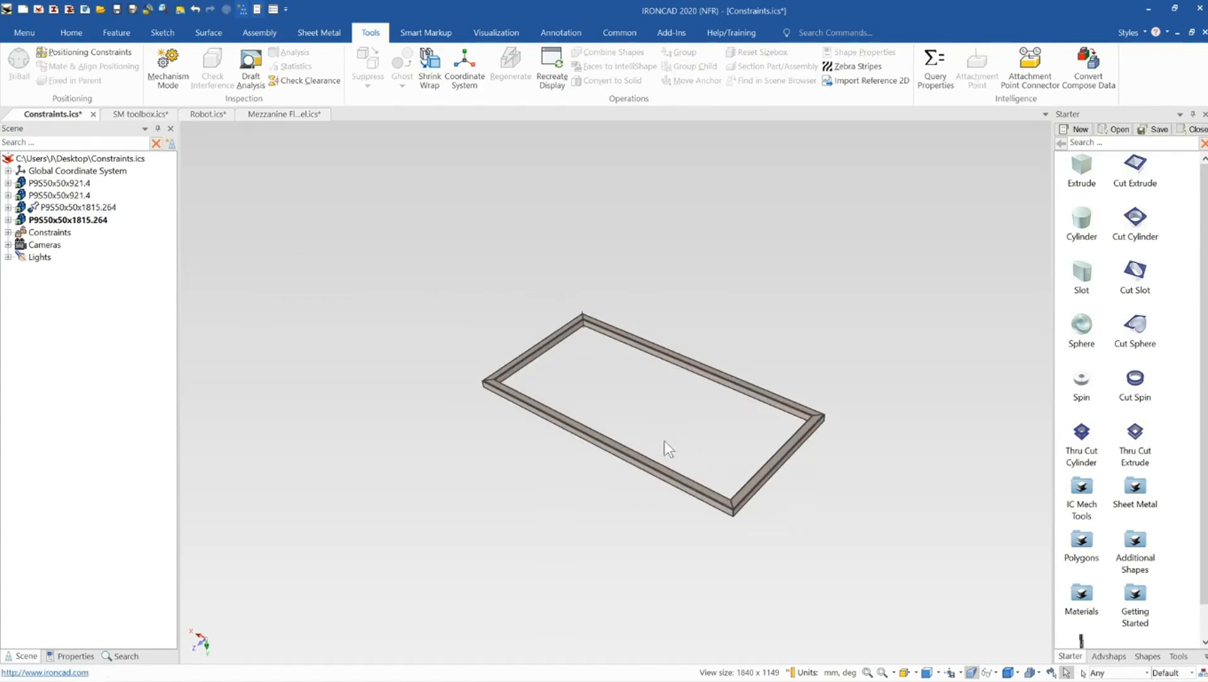
Select a short member and drag its end handle to lengthen it to about 1209 mm
scroll(652, 357, up, 2)
scroll(553, 300, up, 2)
click(678, 448)
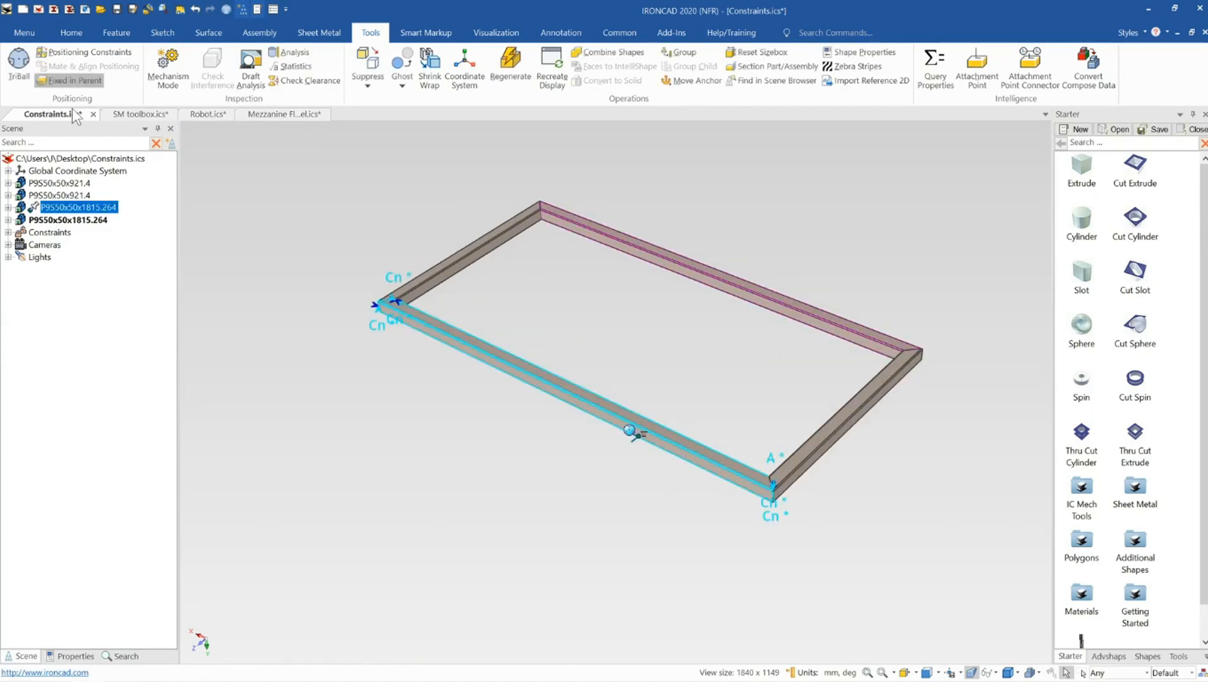
click(837, 221)
click(828, 435)
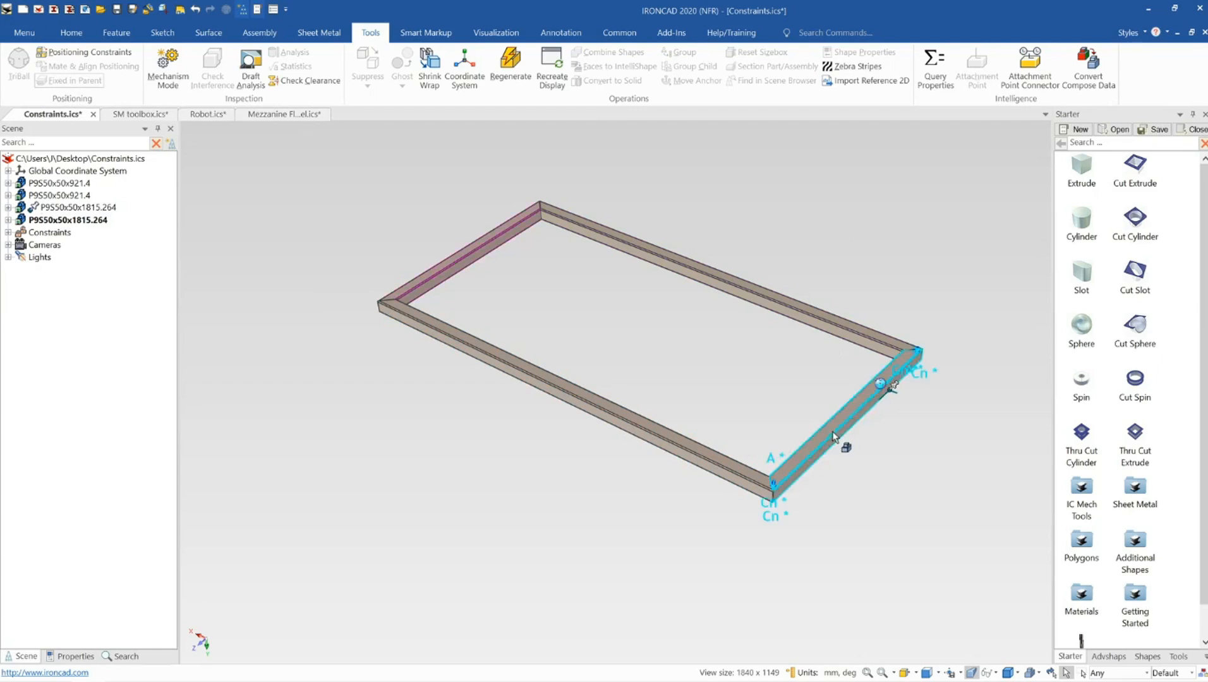
click(824, 437)
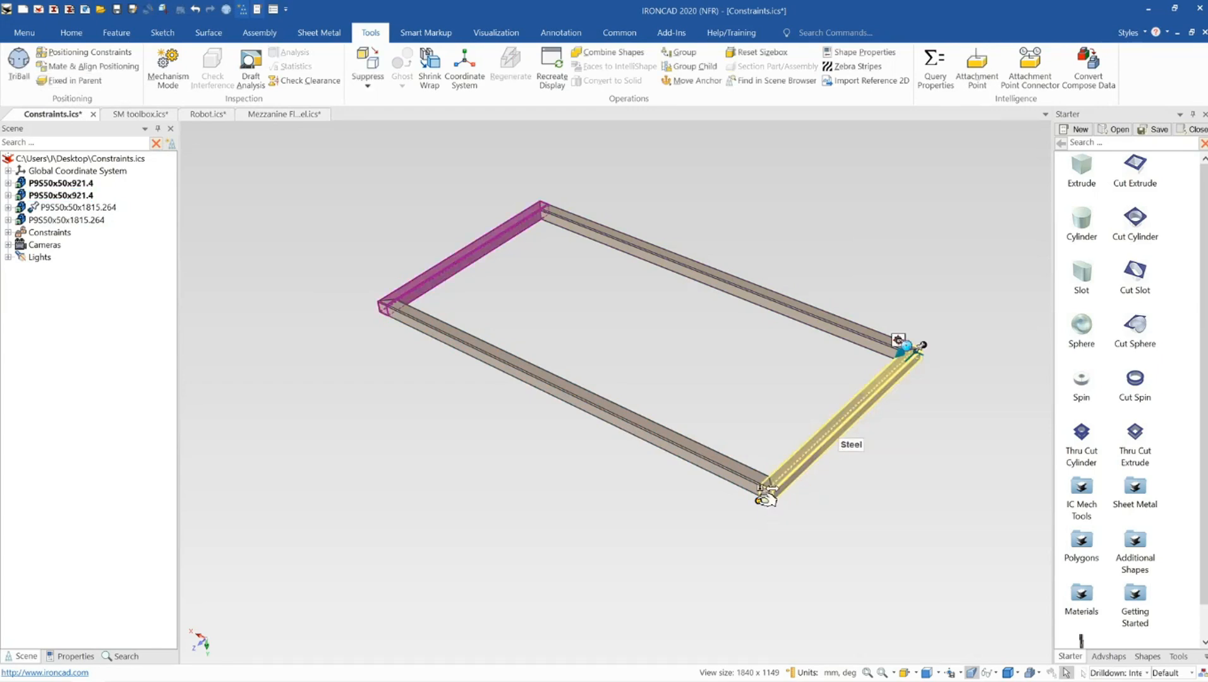
drag(766, 499, 685, 567)
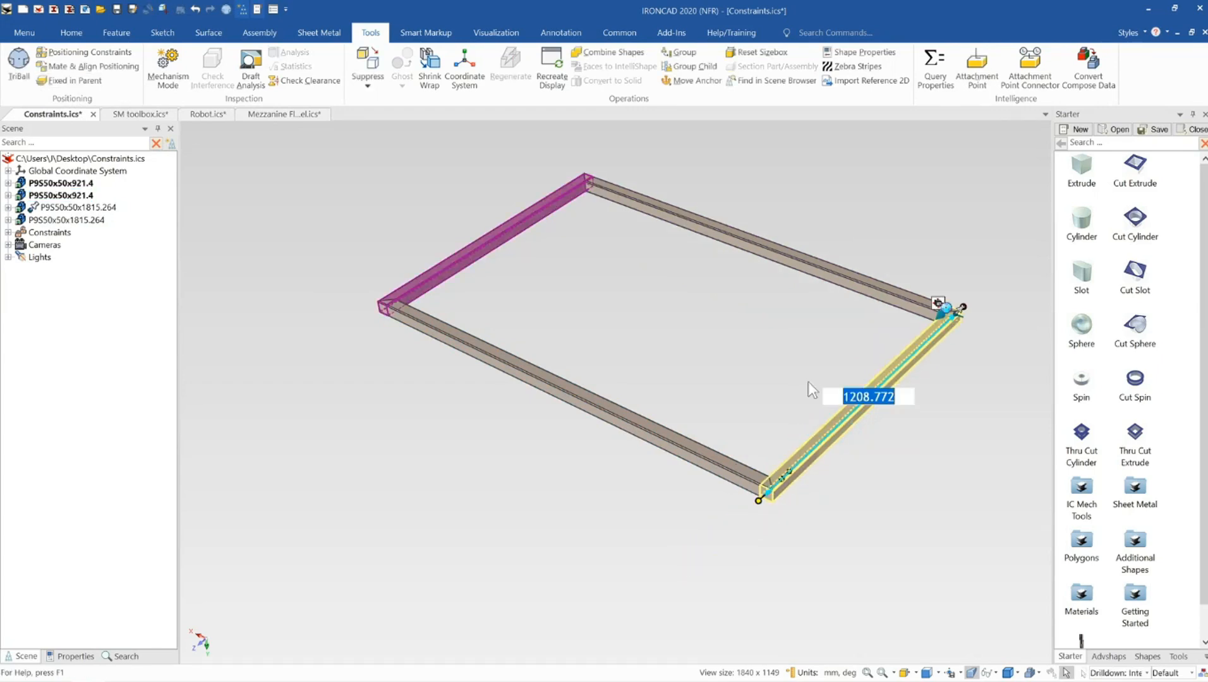
click(970, 216)
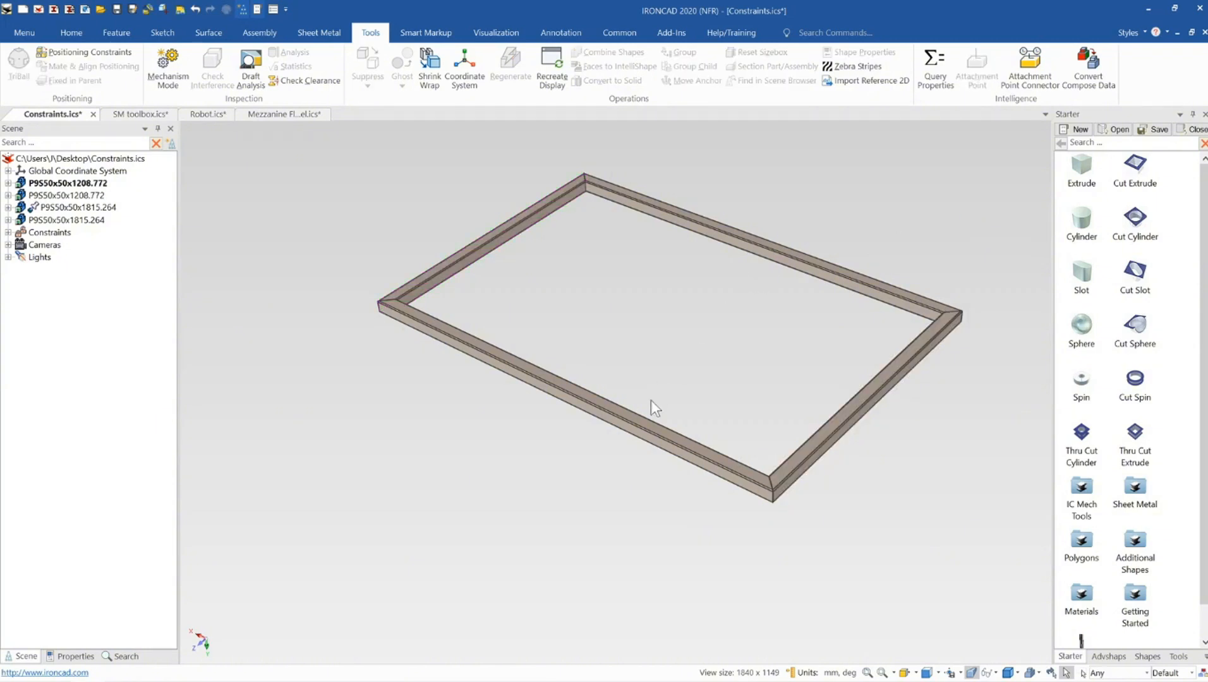
Drag the short member's end handle again to resize it to about 1120 mm
click(637, 422)
middle_drag(615, 412, 617, 390)
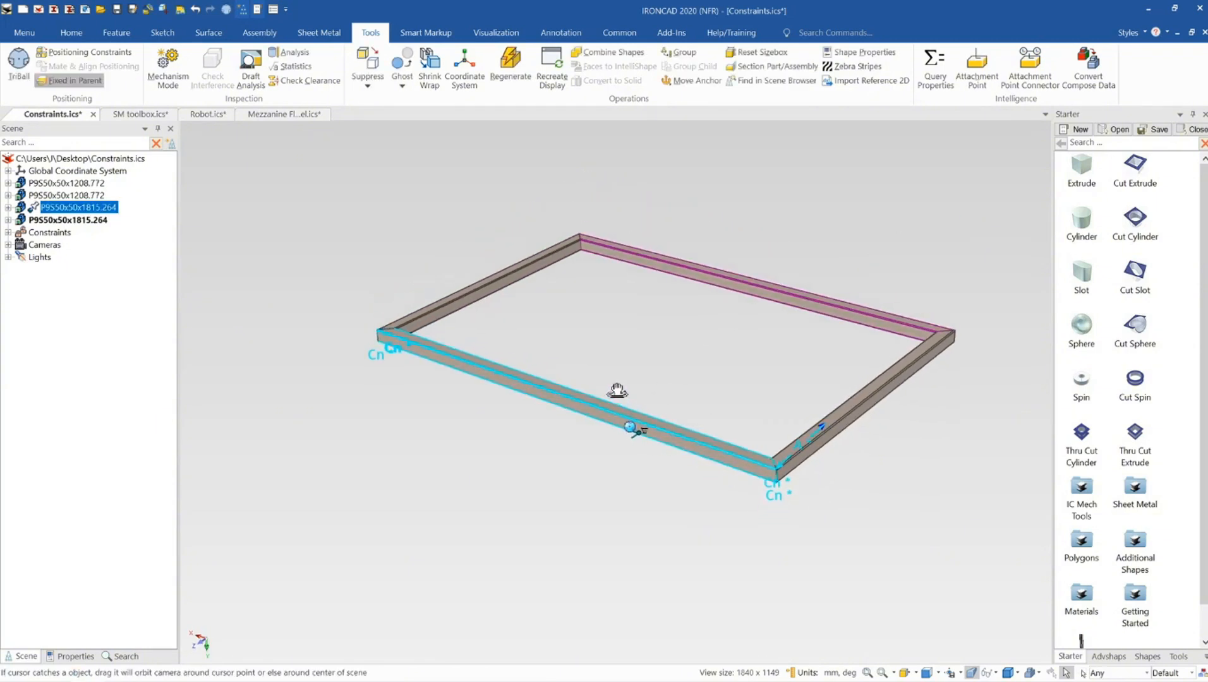
click(836, 194)
click(838, 422)
click(857, 397)
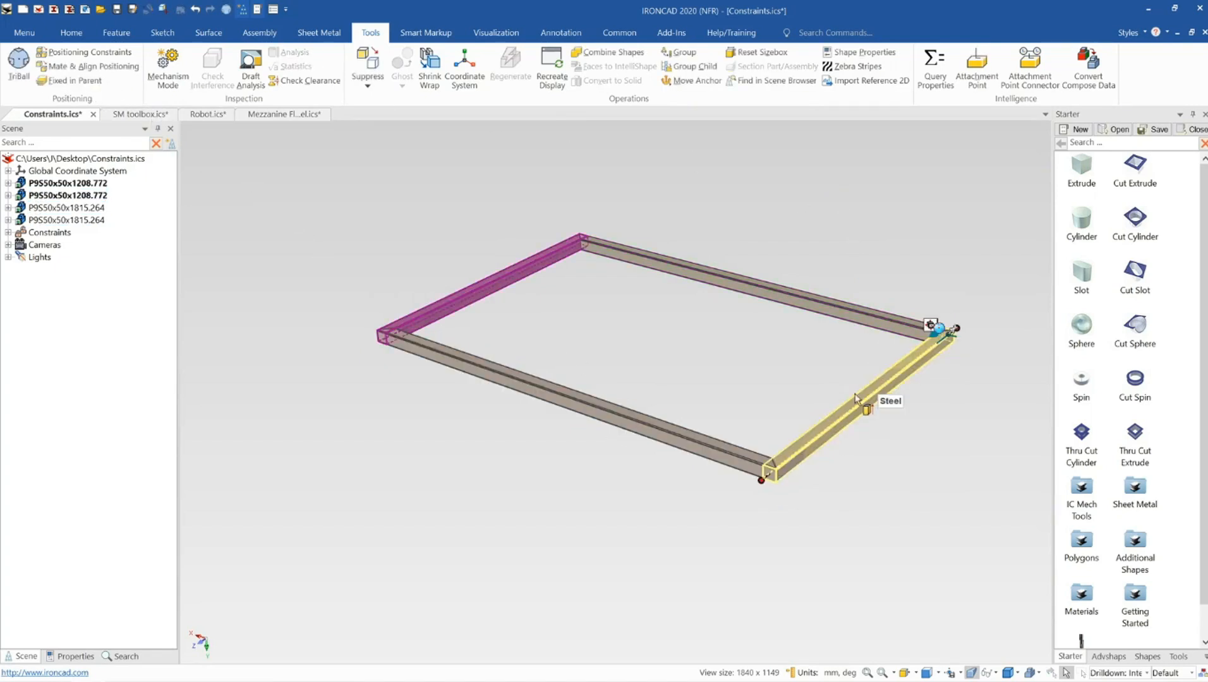
drag(927, 359, 910, 371)
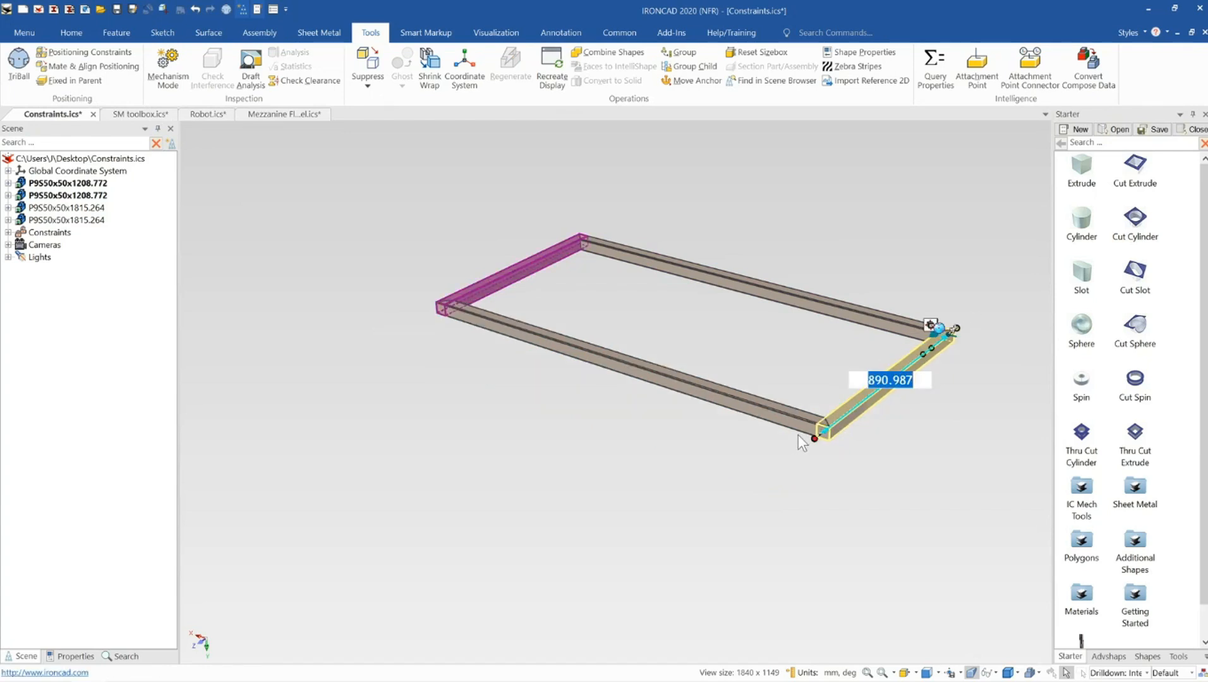
mouse_move(820, 435)
mouse_down()
mouse_move(704, 485)
mouse_move(834, 423)
mouse_up()
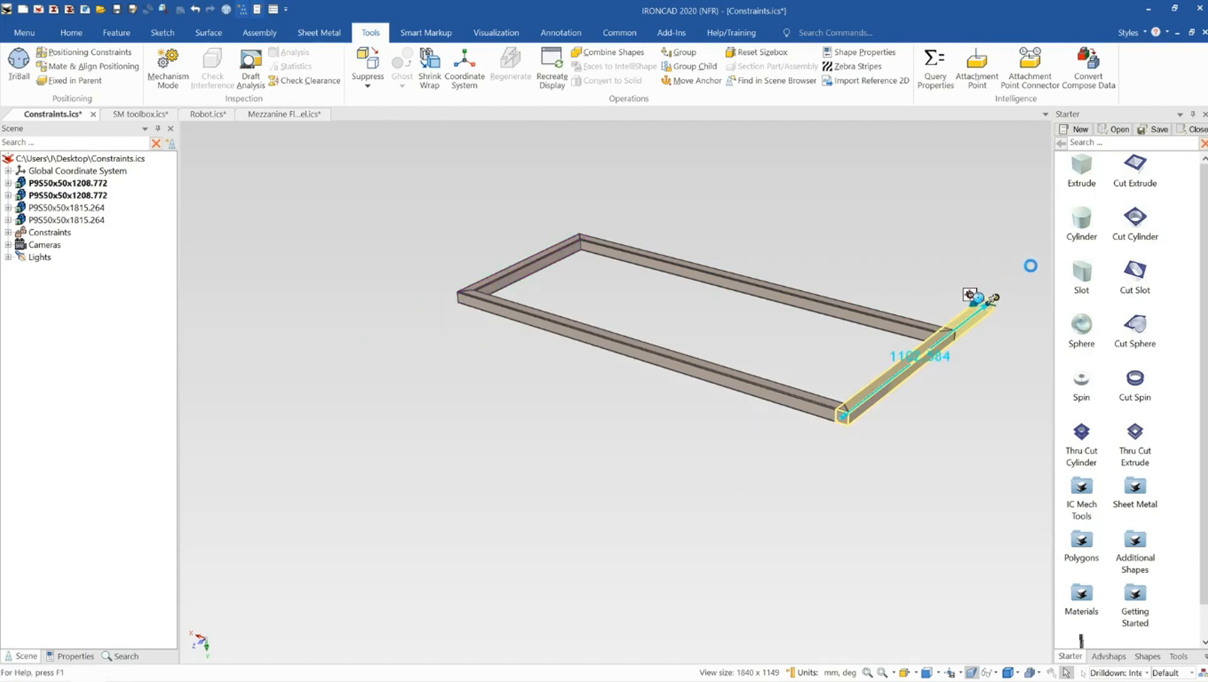
key(Return)
scroll(707, 373, up, 5)
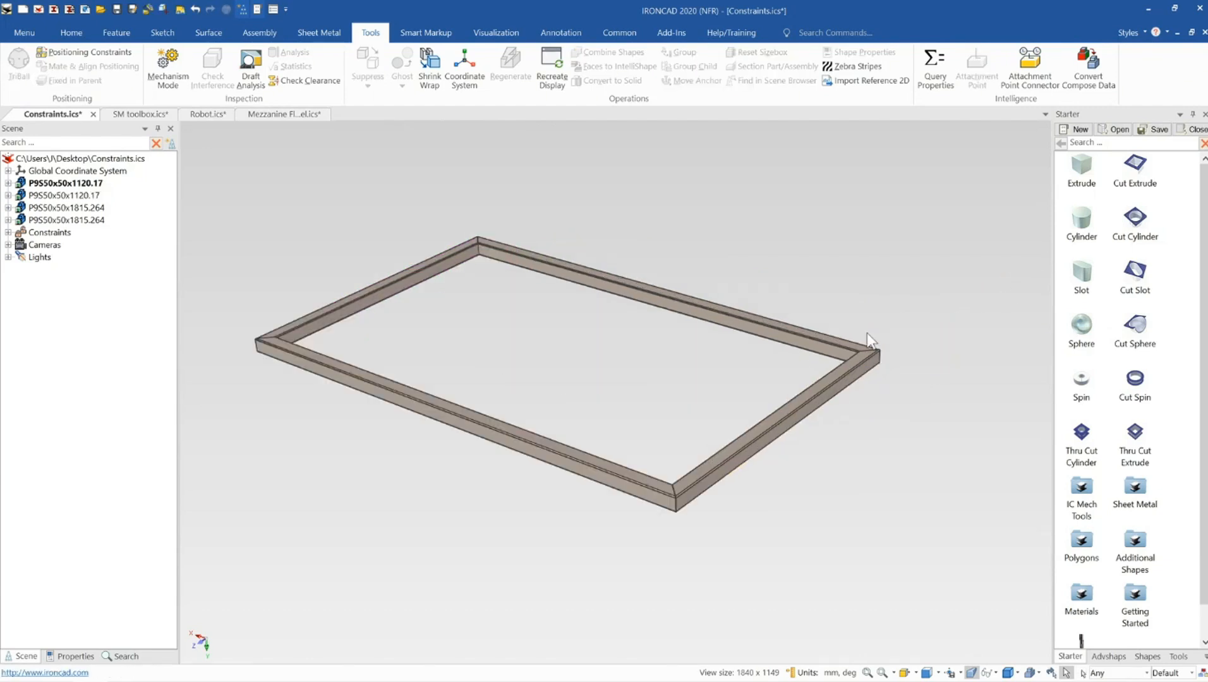
Resize the short member by its end handle to about 1137 mm
scroll(931, 421, down, 5)
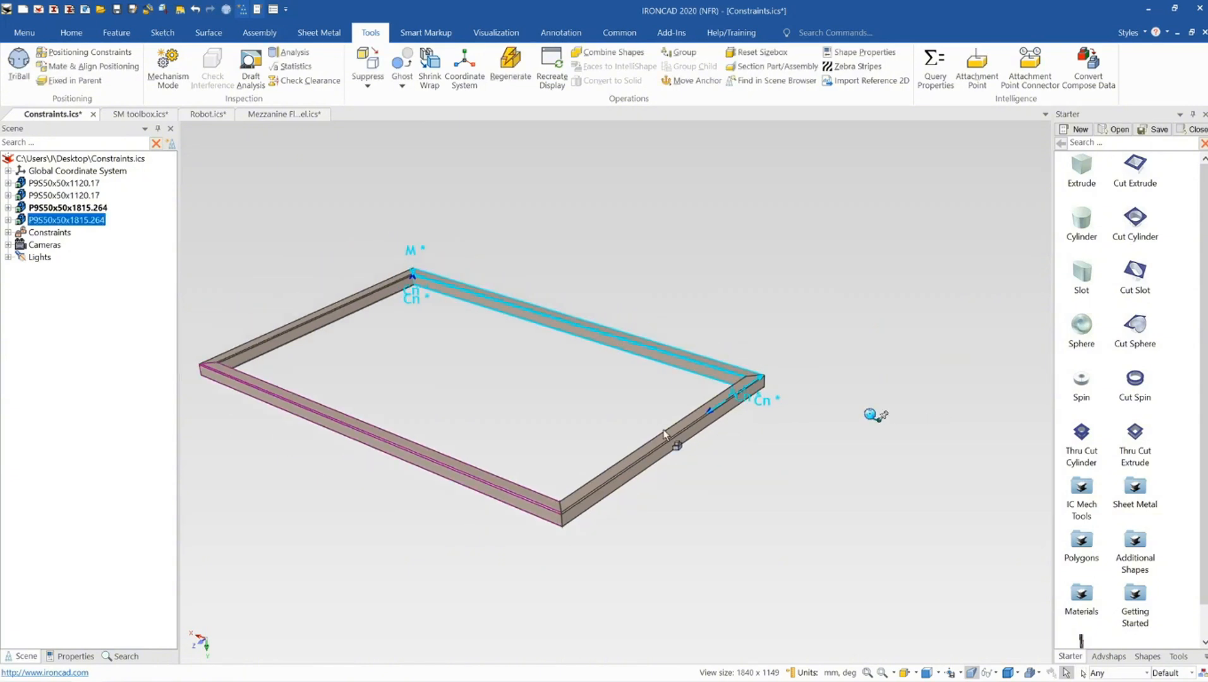
click(648, 445)
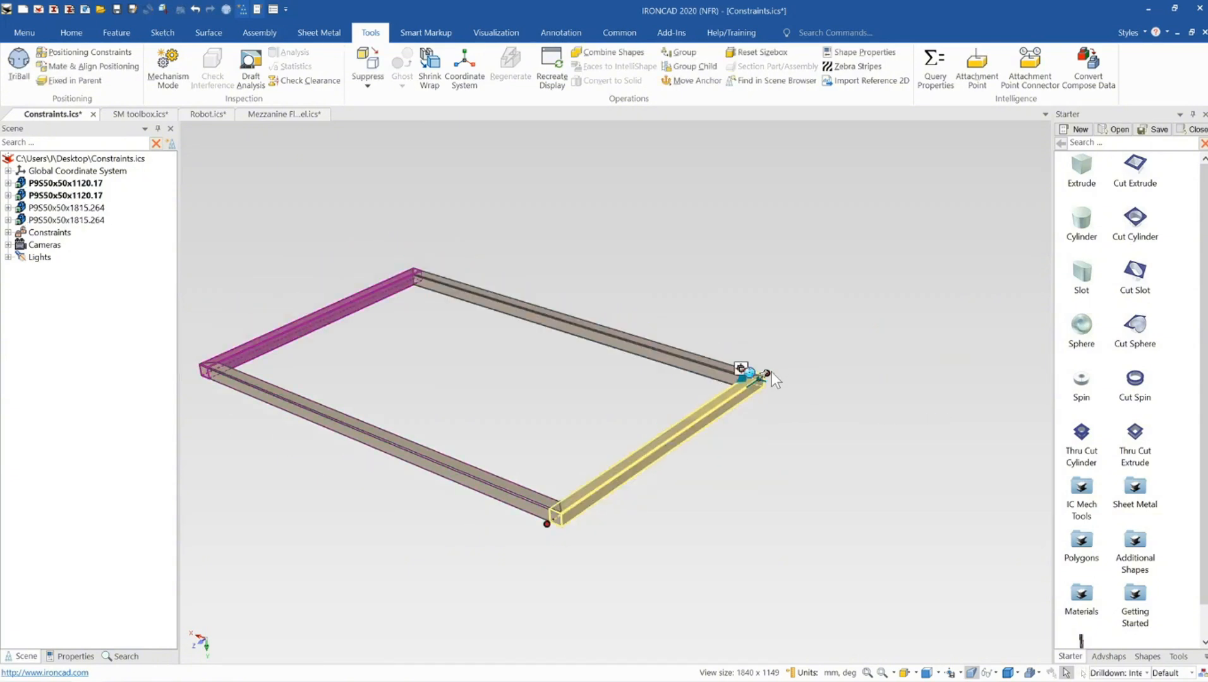
drag(769, 373, 833, 326)
middle_drag(815, 361, 427, 329)
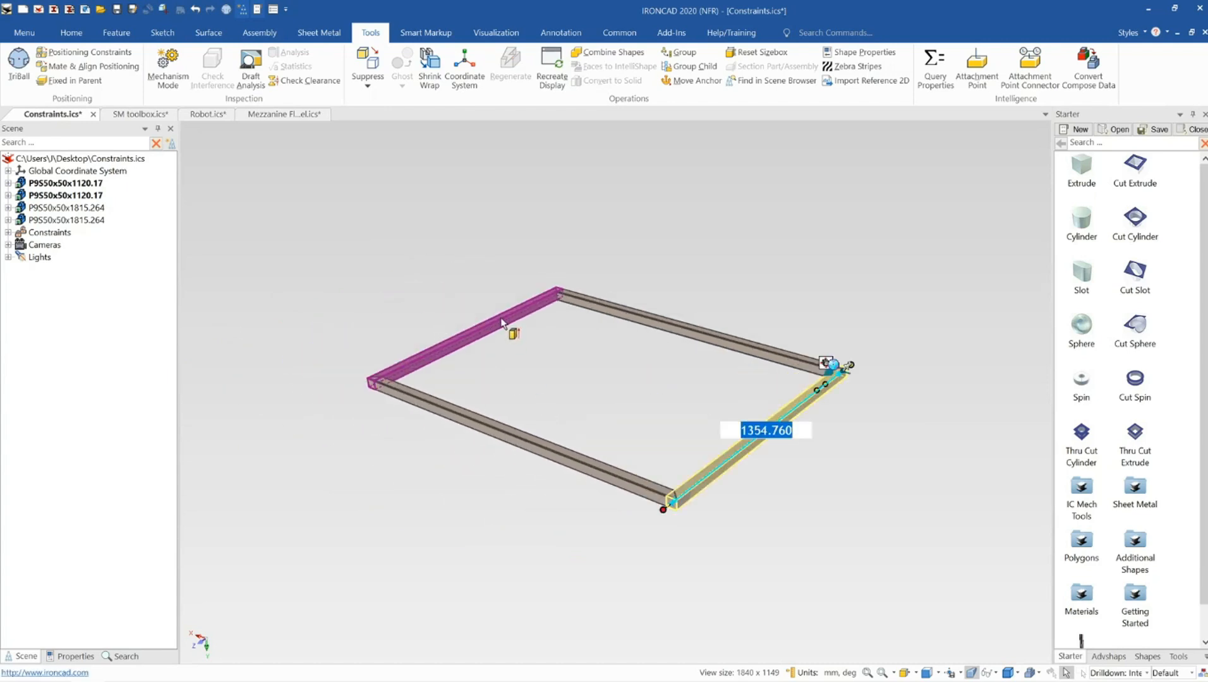
drag(672, 496, 712, 478)
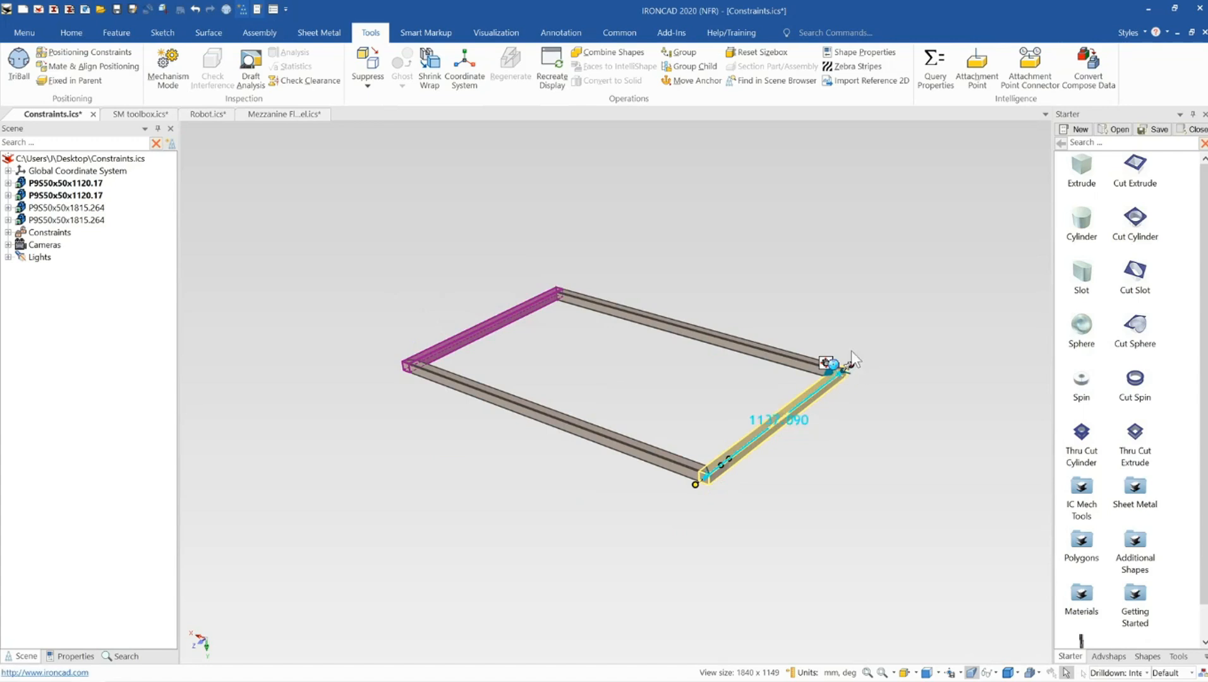
click(842, 322)
middle_drag(686, 472, 688, 469)
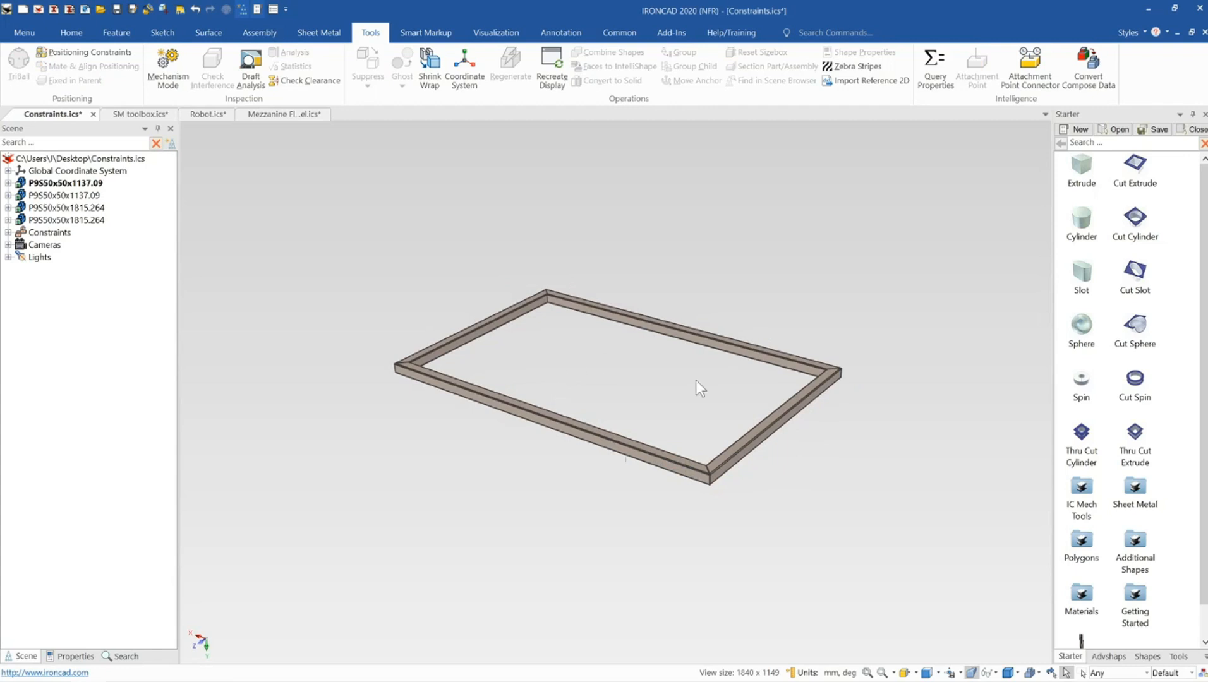
Drag the short member's end handle to shorten it to about 928 mm
click(758, 346)
click(926, 396)
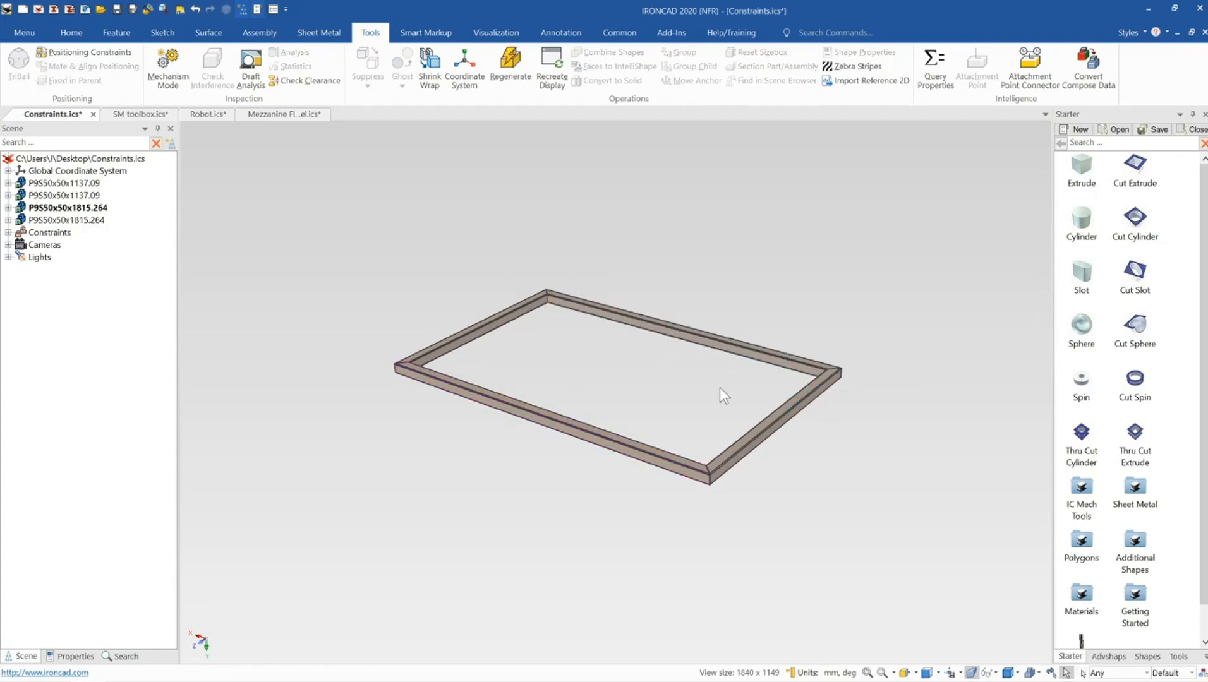
click(749, 443)
click(758, 437)
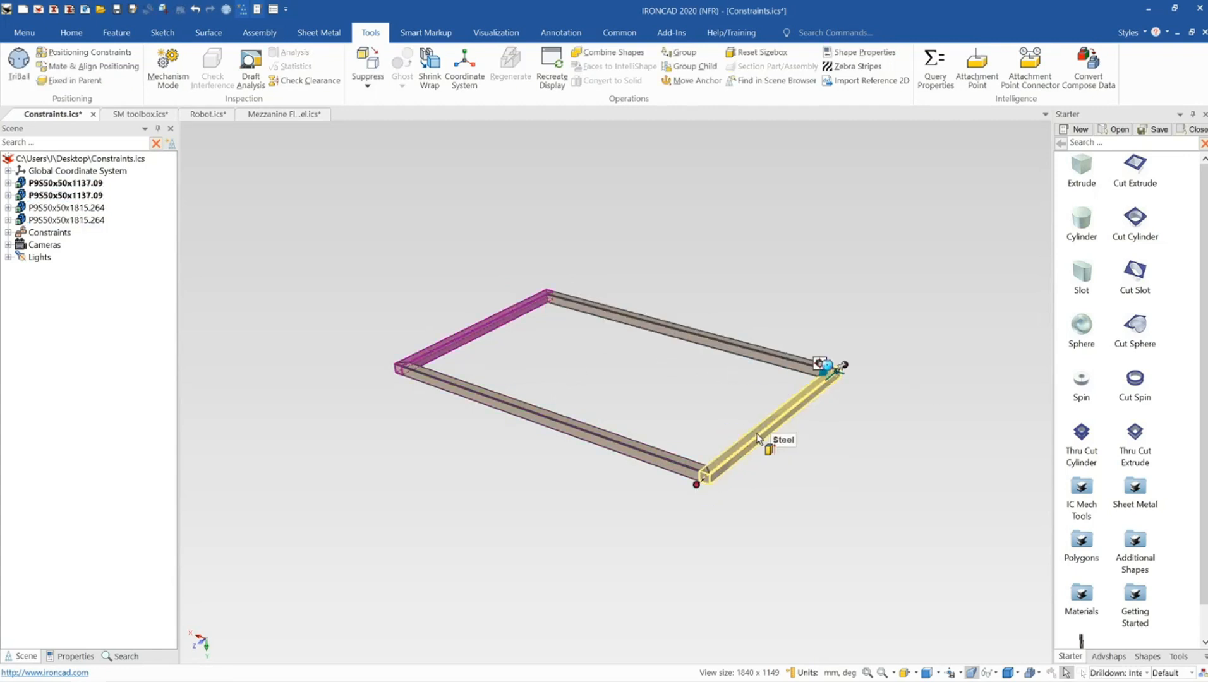
drag(697, 484, 725, 462)
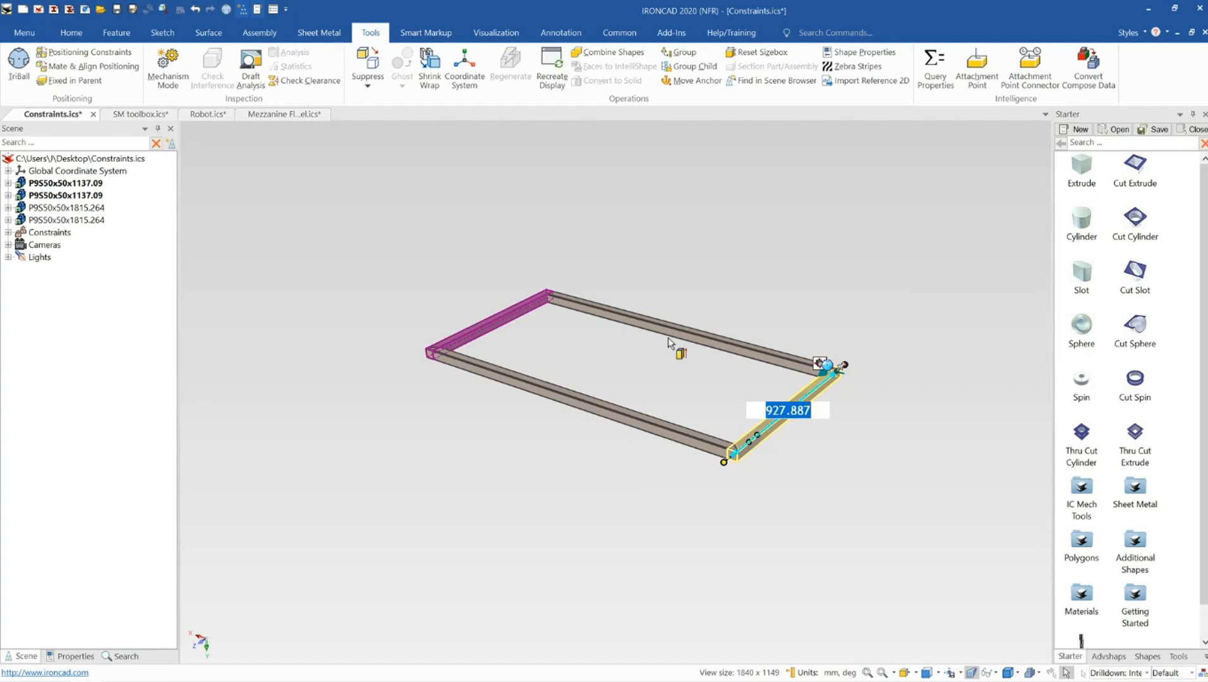
Select a long member and drag its end handle to shorten it to about 1122 mm
click(628, 417)
click(620, 414)
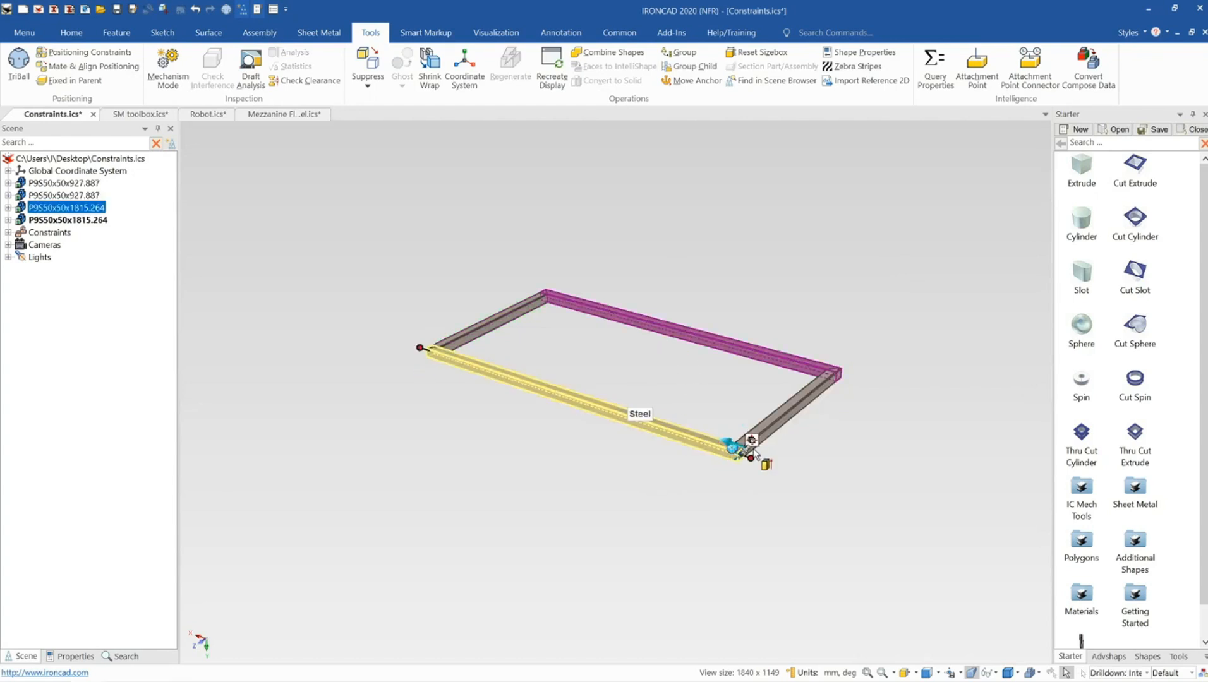
drag(752, 442, 649, 435)
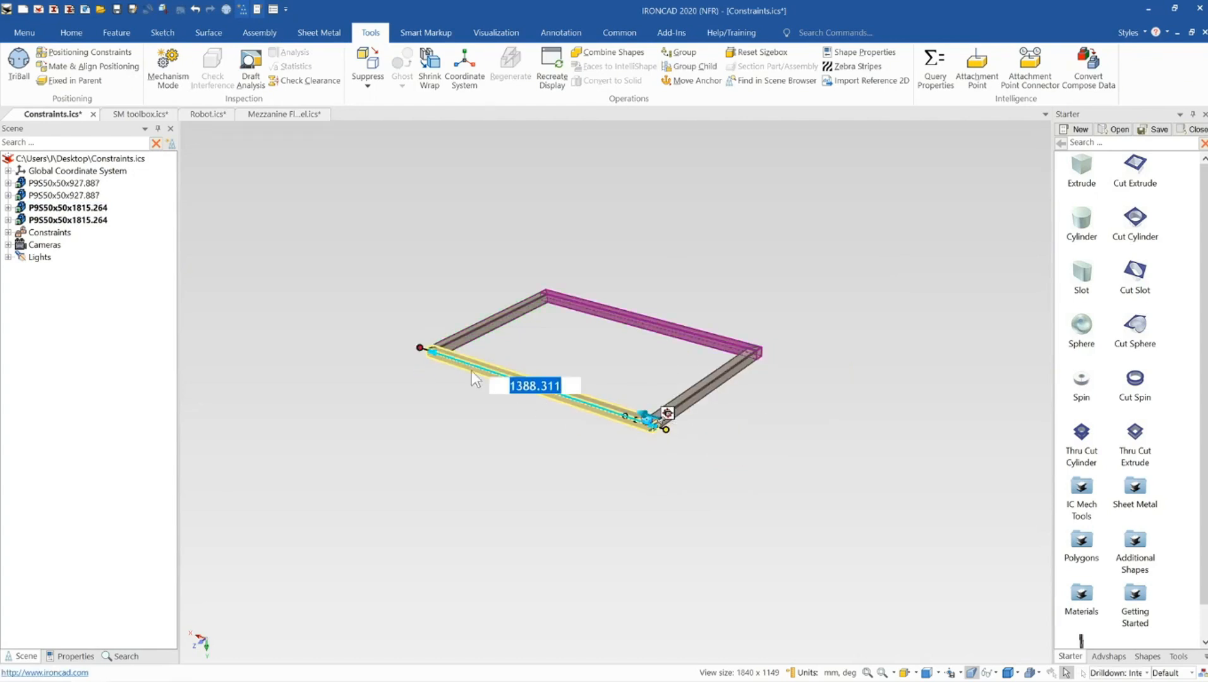
drag(423, 346, 473, 365)
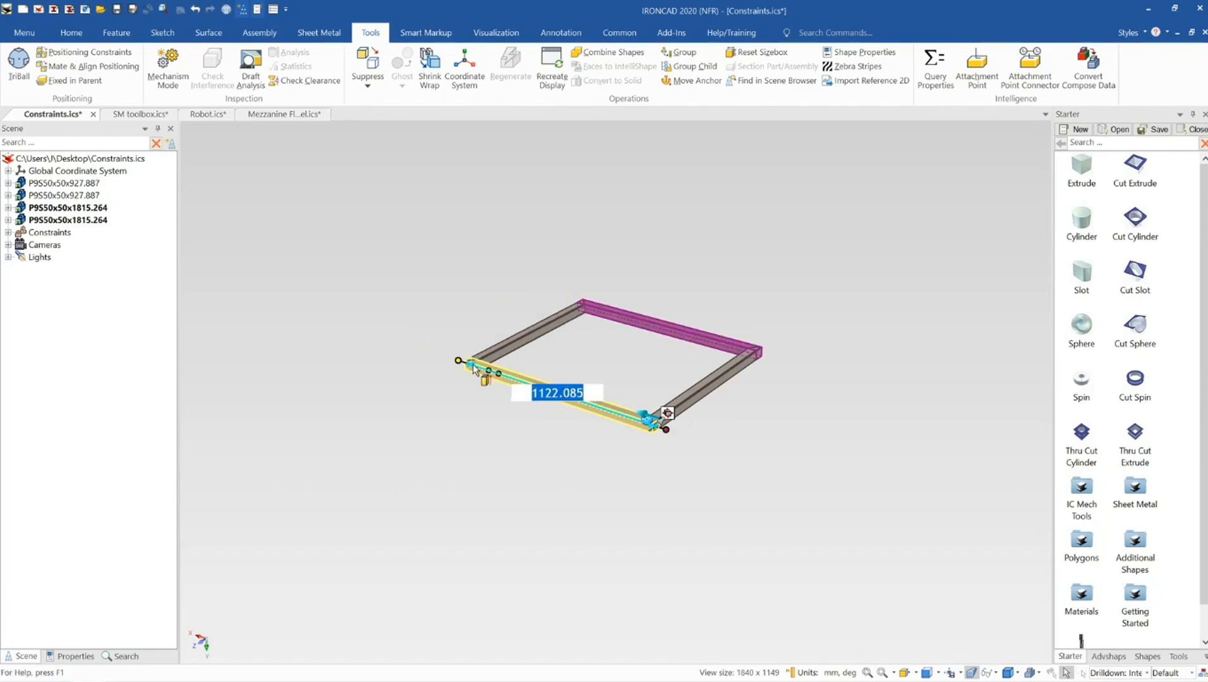
click(635, 243)
Examine the resized frame from different angles
scroll(621, 325, up, 2)
mouse_move(645, 378)
middle_down()
mouse_move(673, 418)
mouse_move(655, 369)
middle_up()
scroll(671, 459, up, 2)
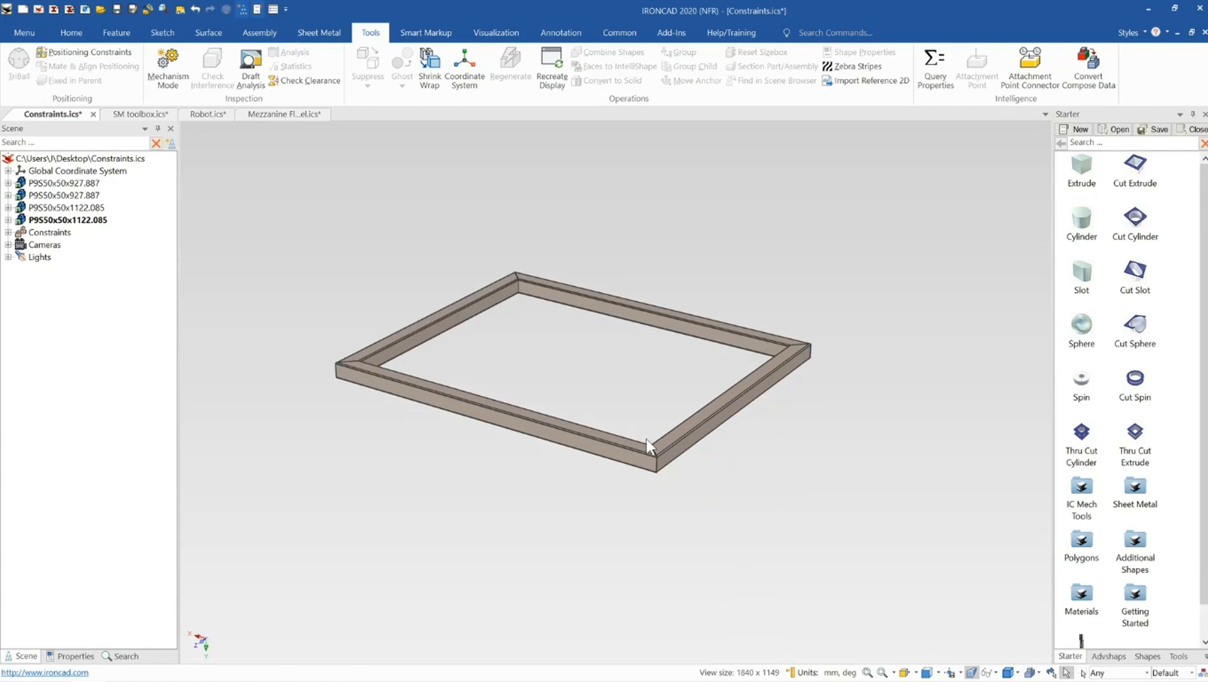
middle_drag(646, 439, 651, 458)
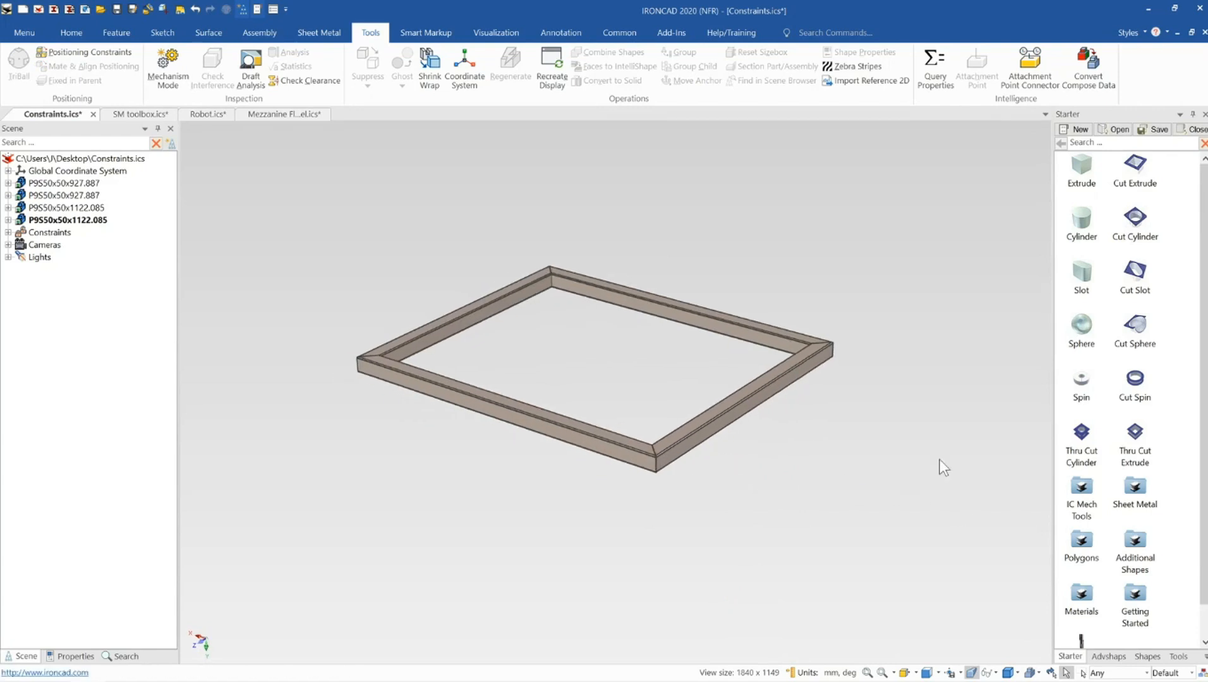
scroll(1149, 593, down, 1)
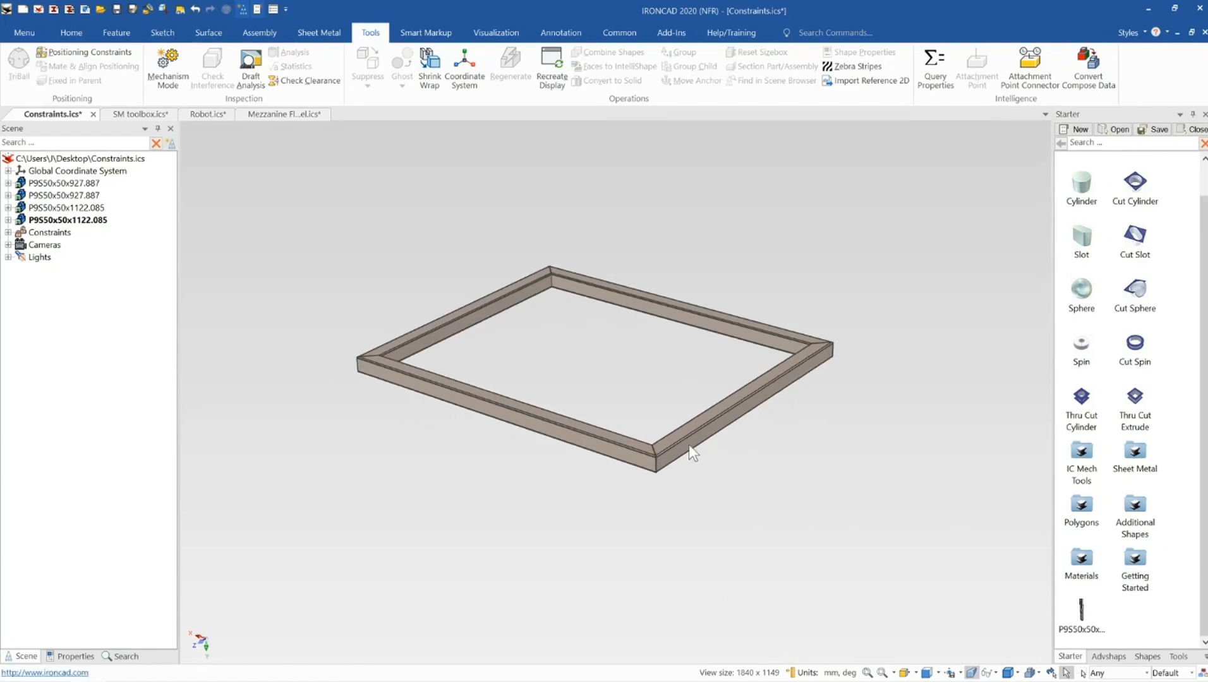
scroll(575, 413, up, 2)
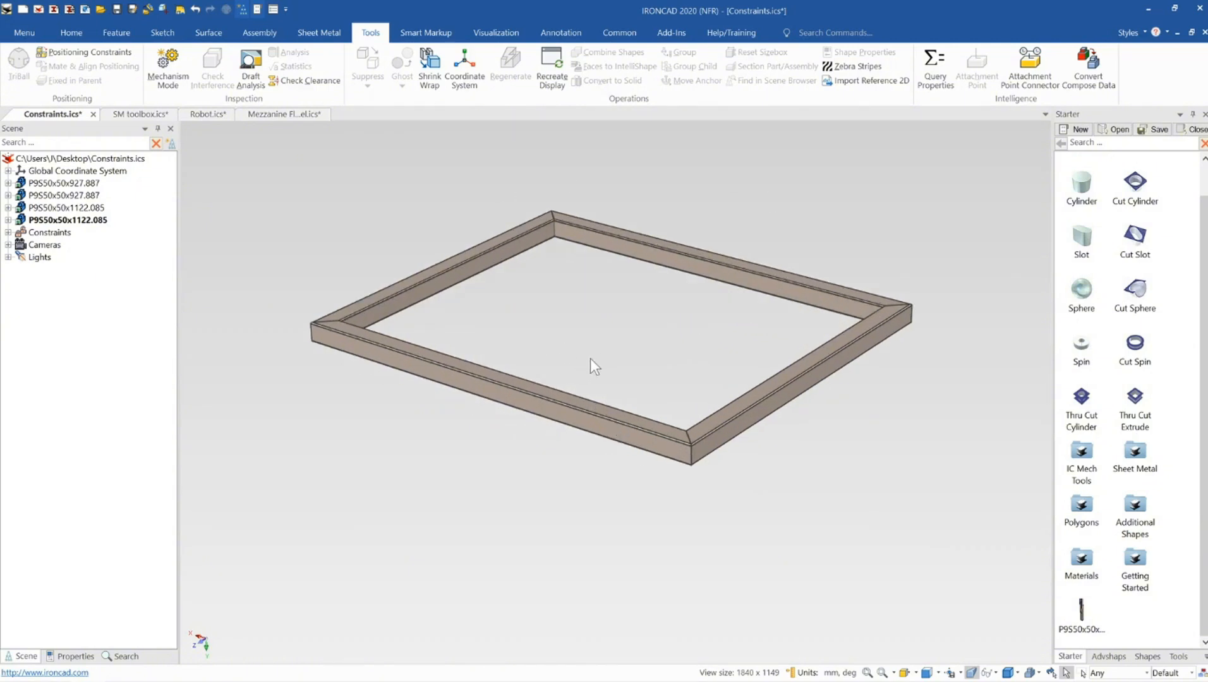
Drop a P9S50x50x500 member from the catalog onto the frame's corner as a vertical post
scroll(615, 399, up, 5)
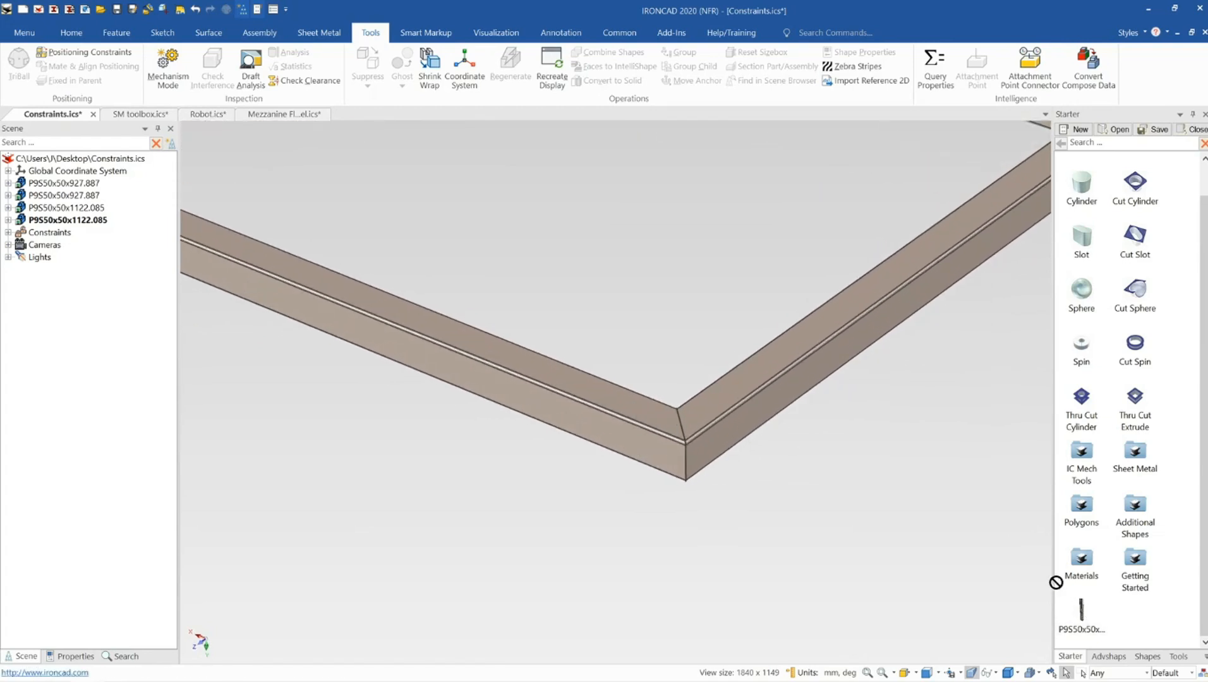
drag(1056, 582, 681, 424)
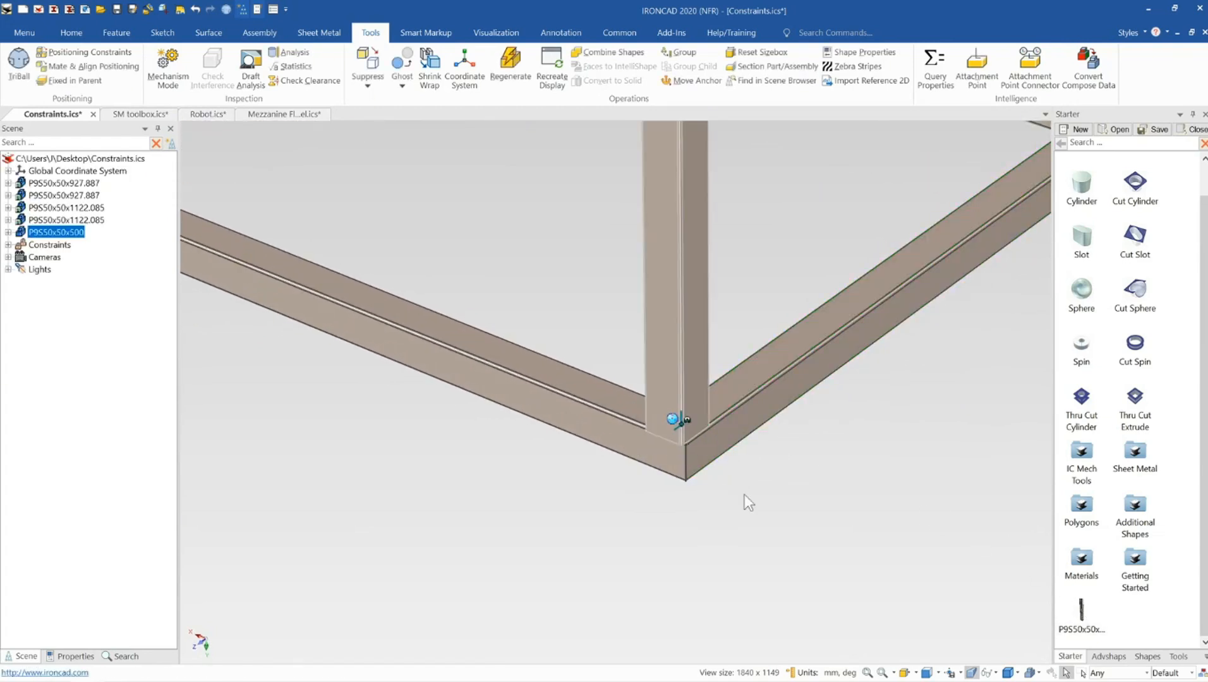
click(745, 495)
Try to reposition the post at the corner using the TriBall
shift+middle_drag(677, 428, 600, 377)
scroll(601, 377, up, 2)
scroll(601, 378, up, 4)
middle_drag(623, 430, 637, 411)
click(639, 371)
scroll(639, 371, down, 5)
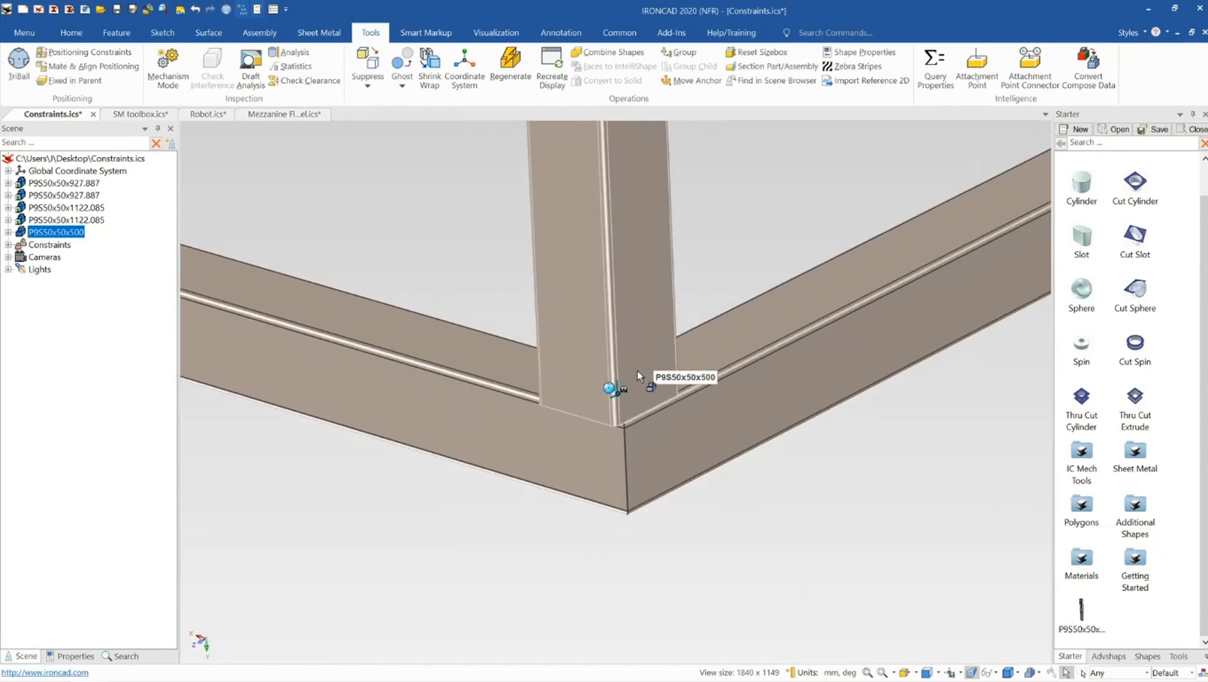
key(space)
scroll(635, 398, up, 5)
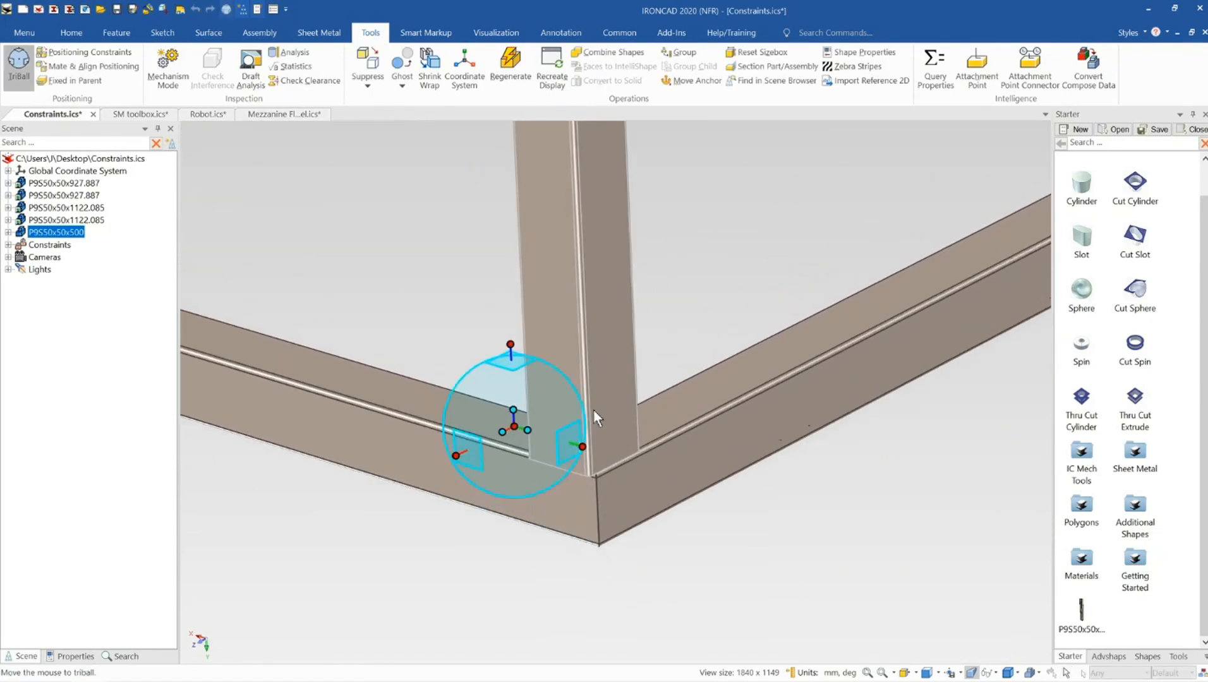
key(space)
drag(559, 442, 574, 504)
click(499, 471)
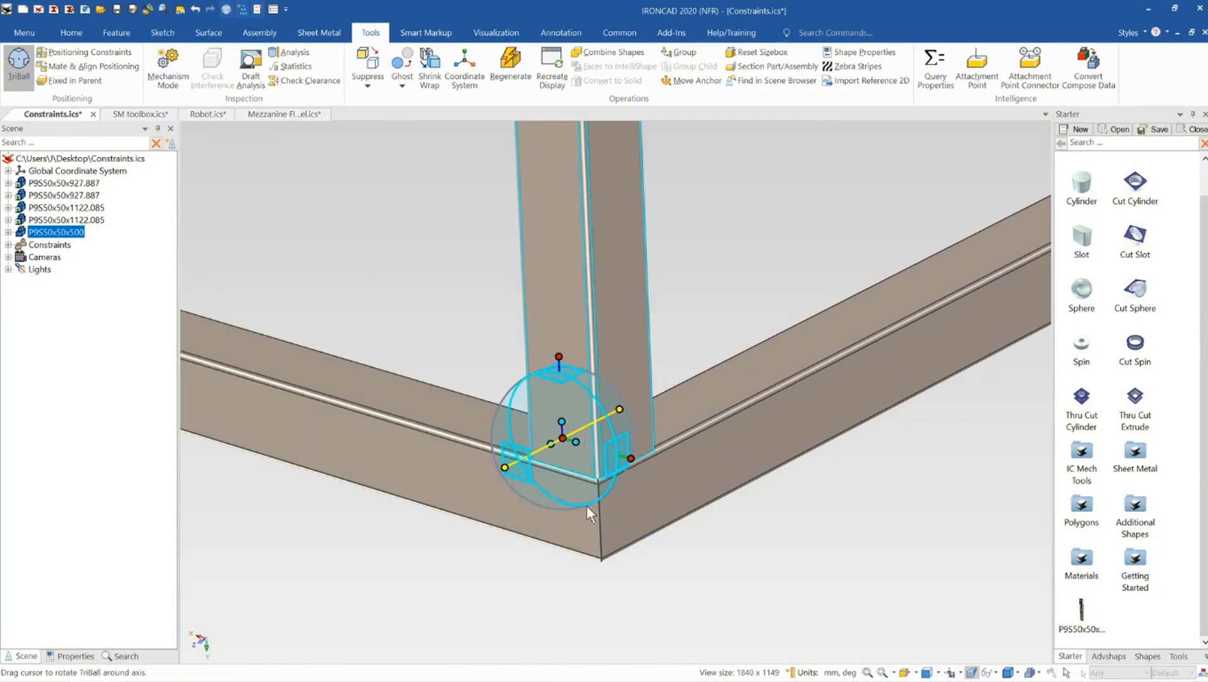
key(F10)
click(709, 559)
mouse_move(613, 510)
middle_down()
mouse_move(537, 453)
mouse_move(594, 445)
mouse_move(669, 505)
mouse_move(621, 515)
middle_up()
click(603, 428)
key(F10)
middle_drag(602, 428, 629, 344)
drag(603, 329, 615, 241)
middle_drag(480, 507, 748, 436)
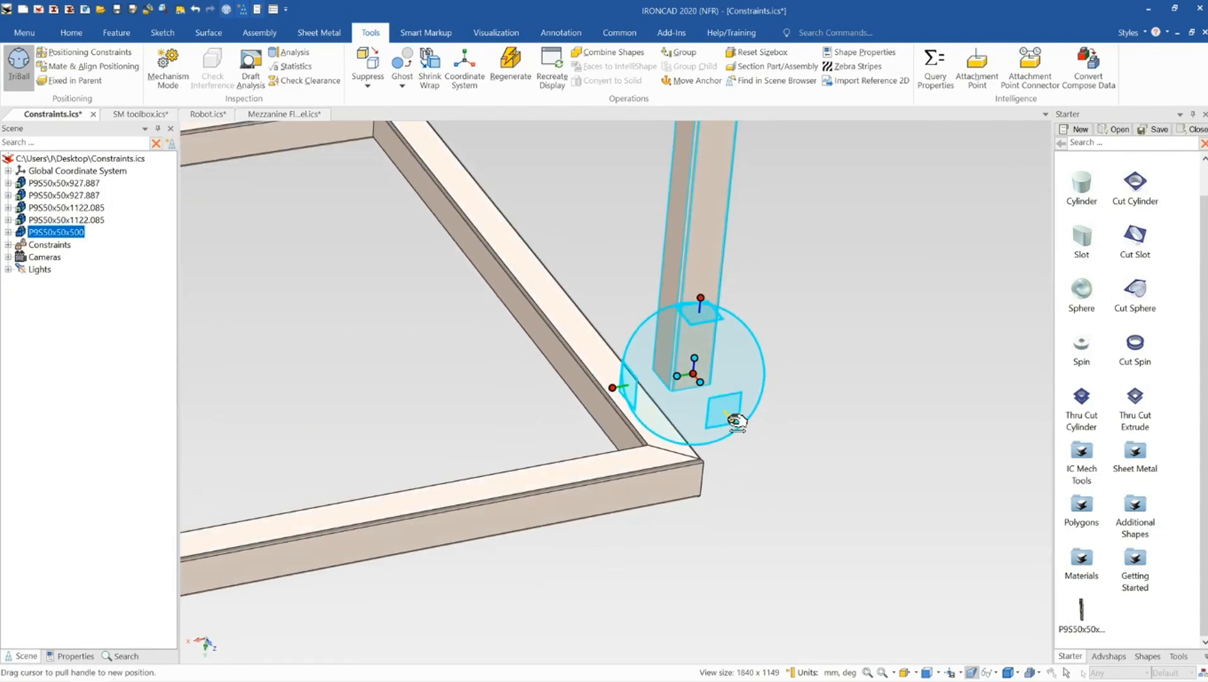
drag(736, 421, 752, 444)
drag(638, 413, 674, 407)
key(F10)
middle_drag(629, 464, 609, 446)
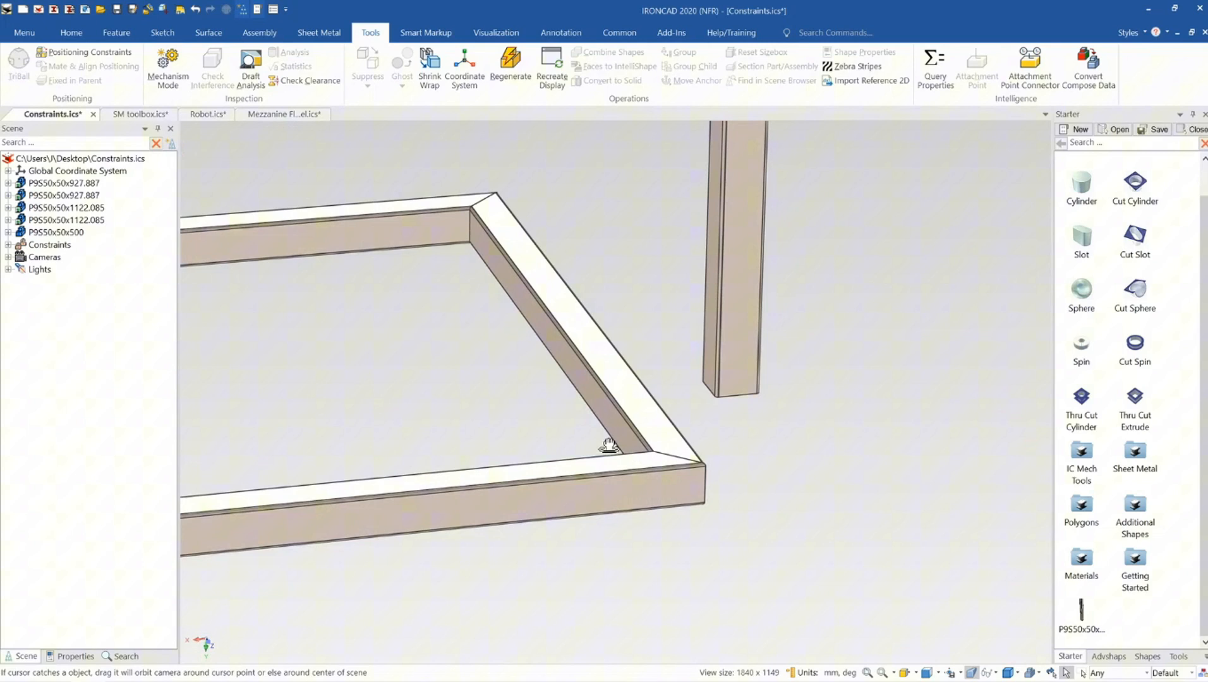
Start Positioning Constraints and align one side face of the post with the frame's outer side face
click(104, 53)
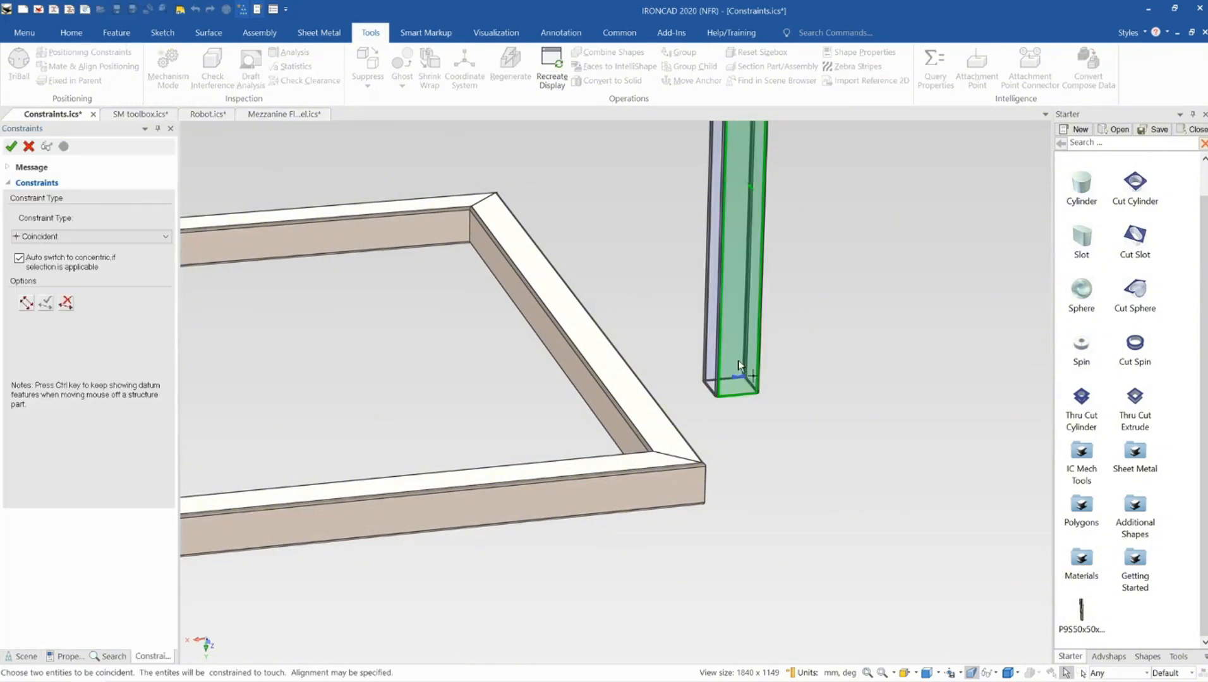
click(689, 483)
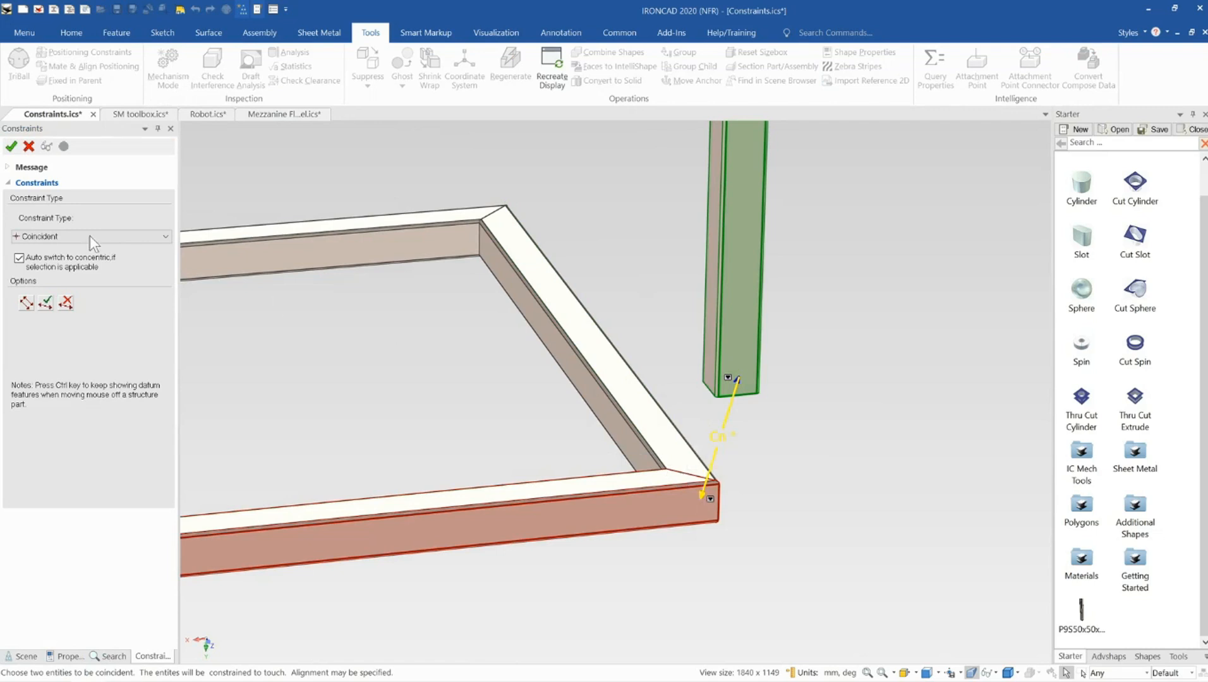
click(46, 239)
click(51, 249)
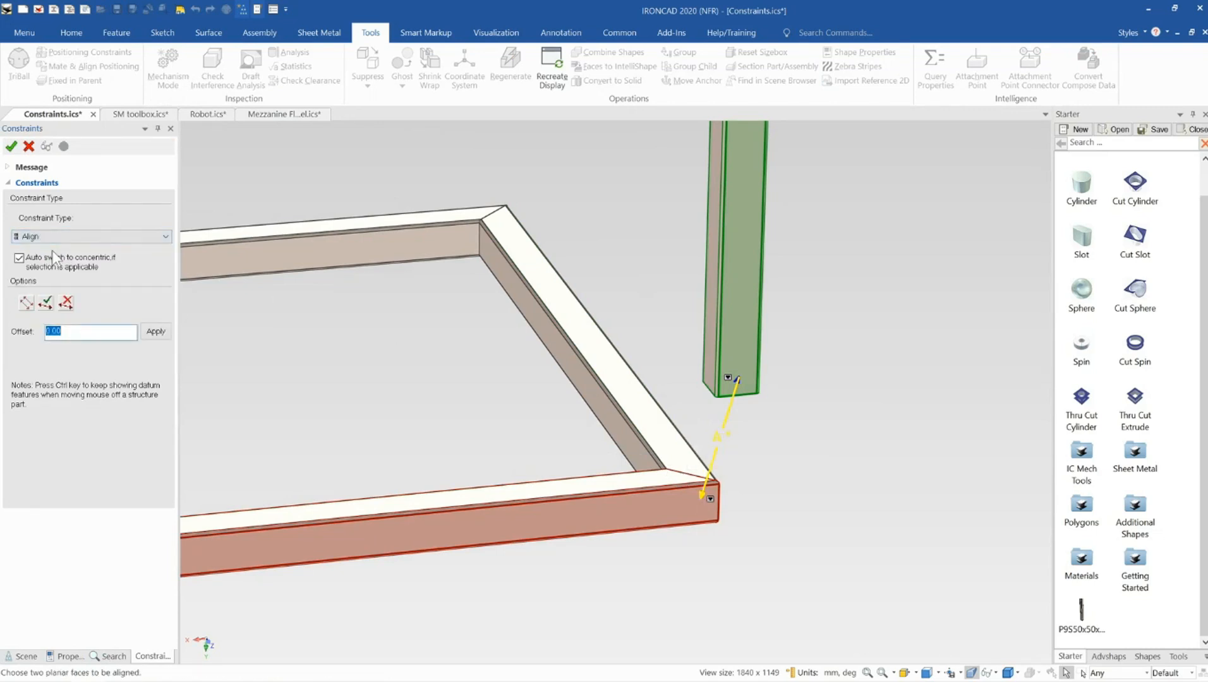
click(47, 303)
middle_drag(540, 503, 419, 496)
click(733, 415)
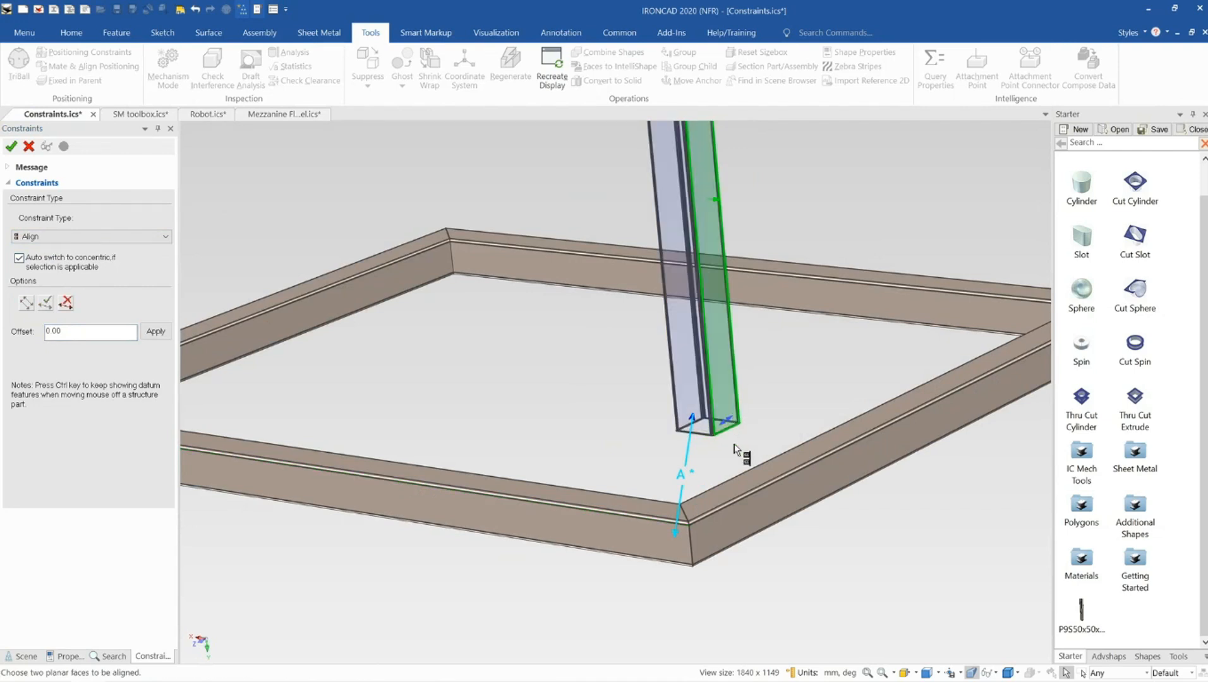
click(737, 518)
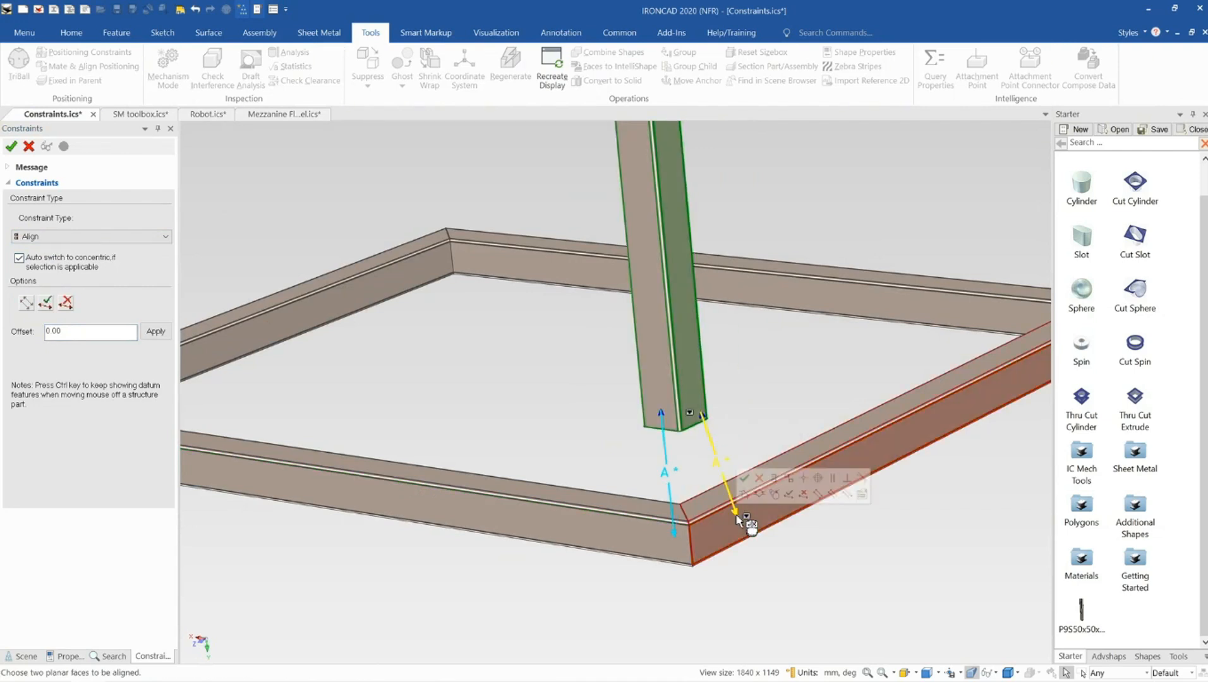
click(47, 304)
Align the post's other side face with the adjacent frame member's outer face
middle_drag(669, 485, 623, 413)
scroll(623, 412, up, 3)
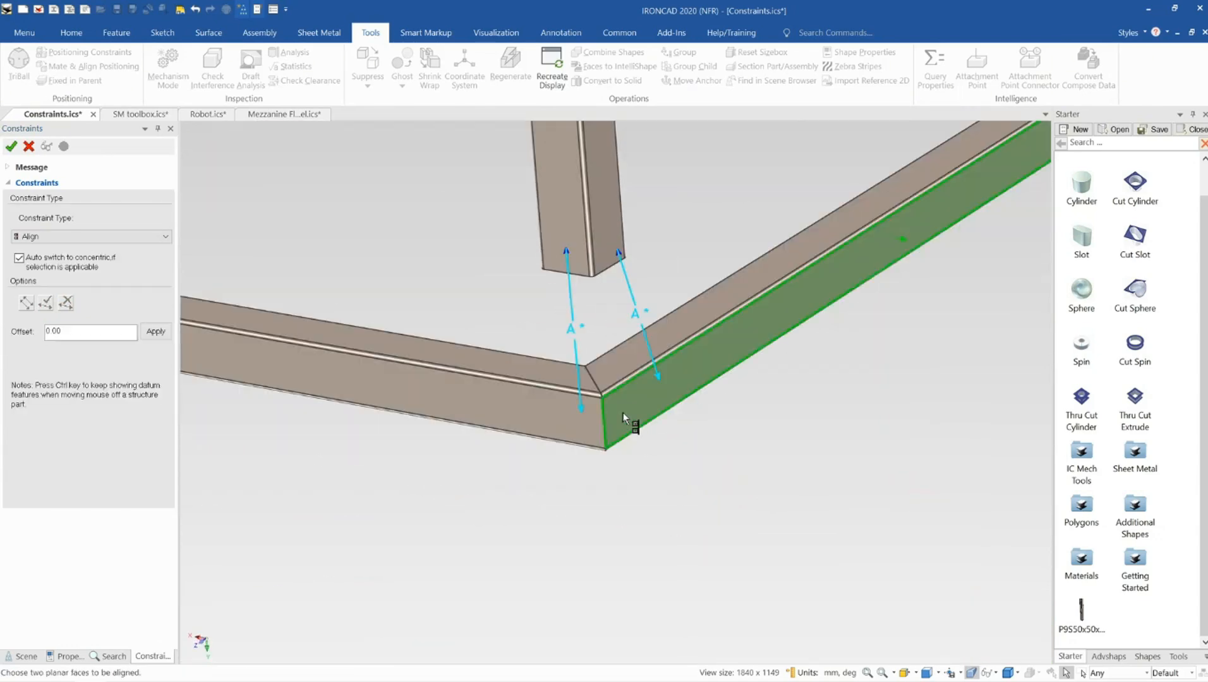
scroll(623, 413, up, 2)
middle_drag(620, 307, 590, 146)
scroll(655, 330, up, 4)
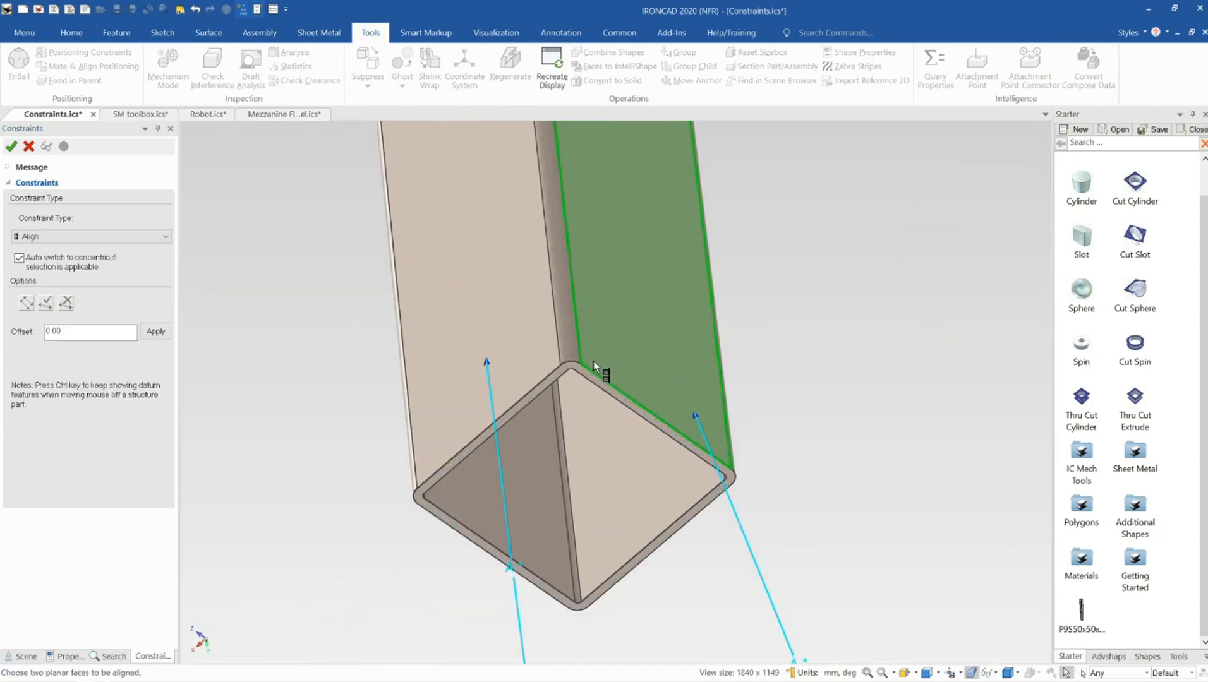
scroll(593, 363, up, 2)
click(604, 394)
scroll(622, 442, down, 5)
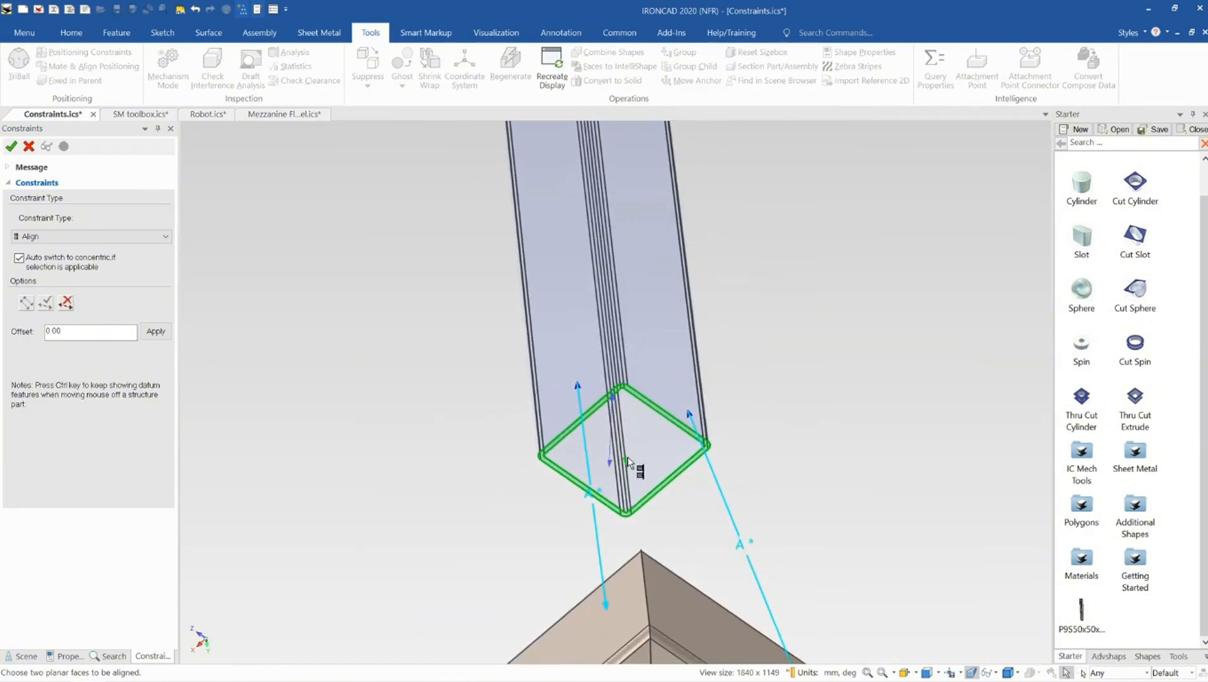
scroll(628, 460, down, 1)
middle_drag(635, 559, 644, 622)
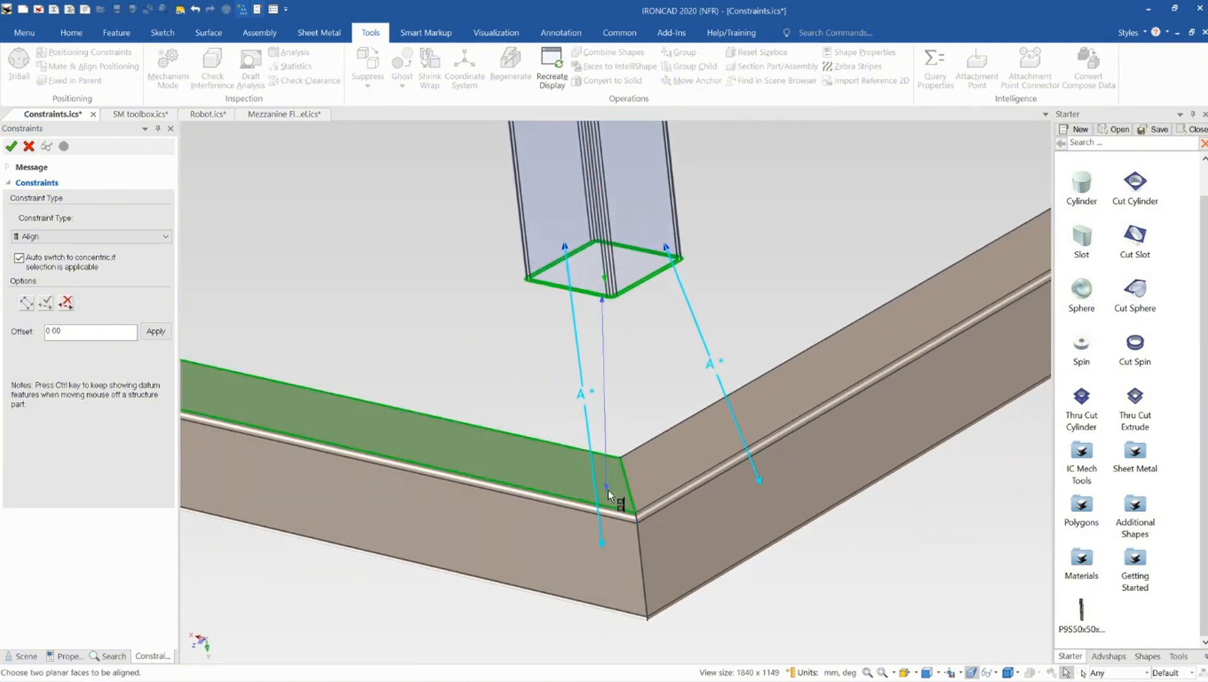
click(609, 495)
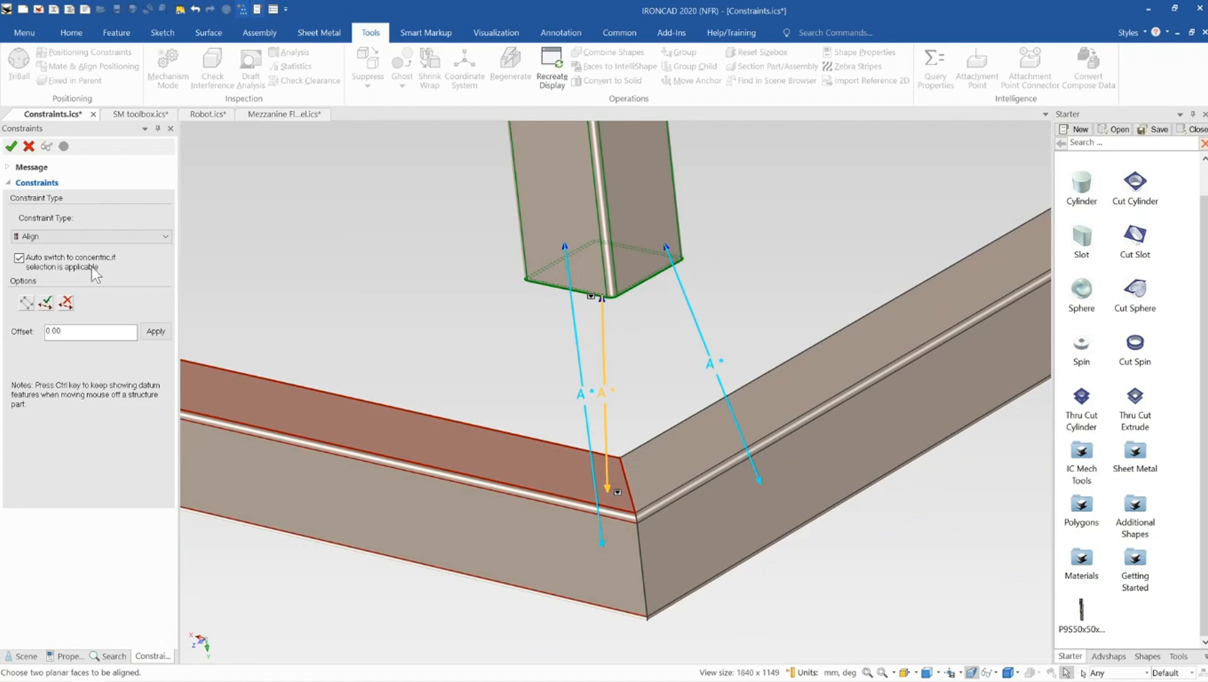
Mate the post's bottom face onto the frame's top face and close the constraint tool
click(63, 237)
click(65, 262)
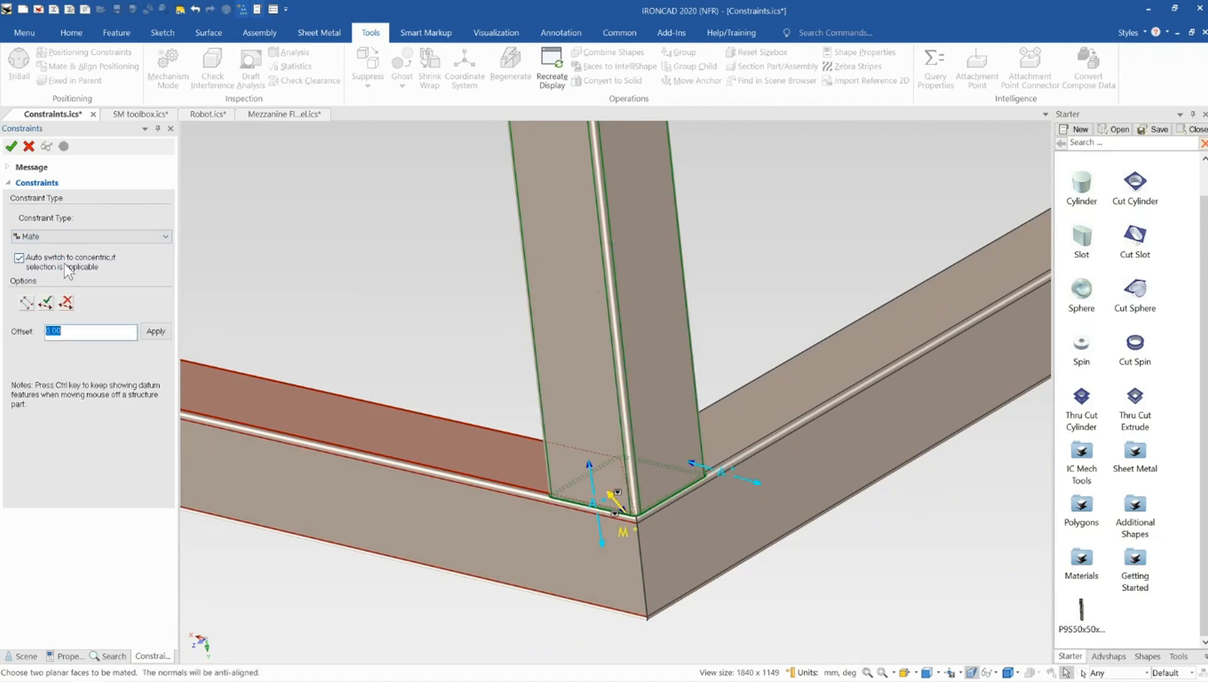
click(45, 304)
middle_drag(604, 496, 623, 469)
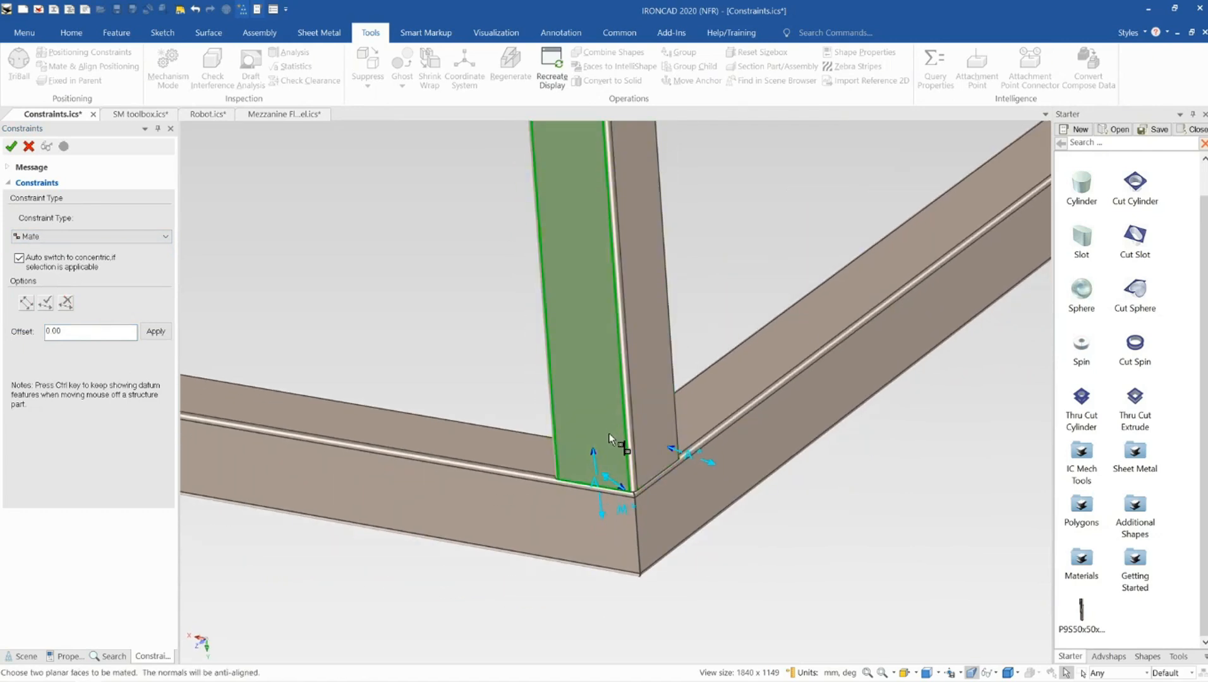
middle_drag(611, 445, 676, 469)
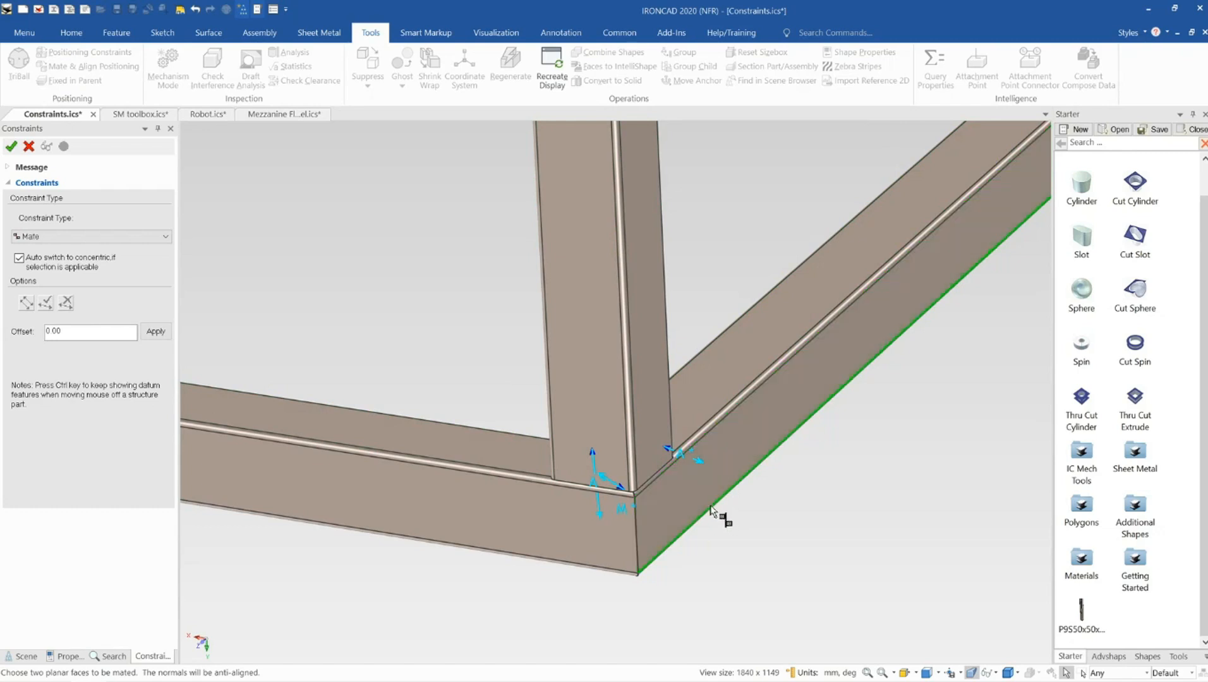
middle_drag(613, 512, 629, 469)
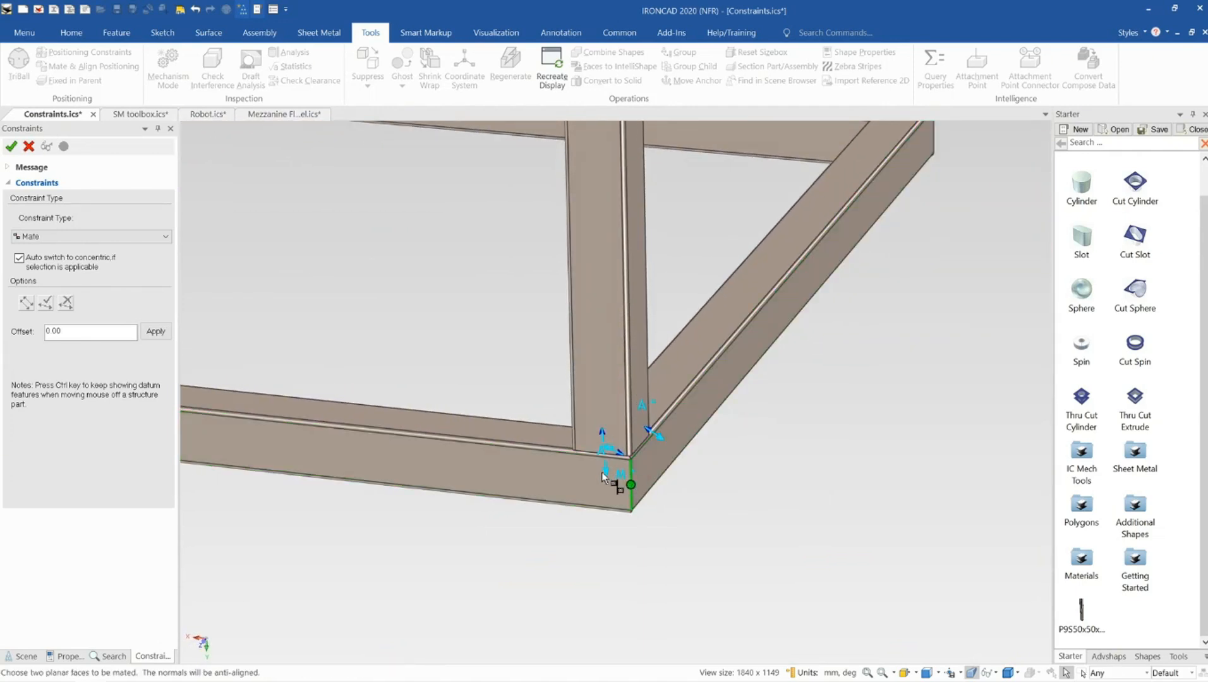
mouse_move(584, 480)
middle_down()
mouse_move(610, 493)
mouse_move(460, 462)
mouse_move(596, 489)
mouse_move(591, 499)
middle_up()
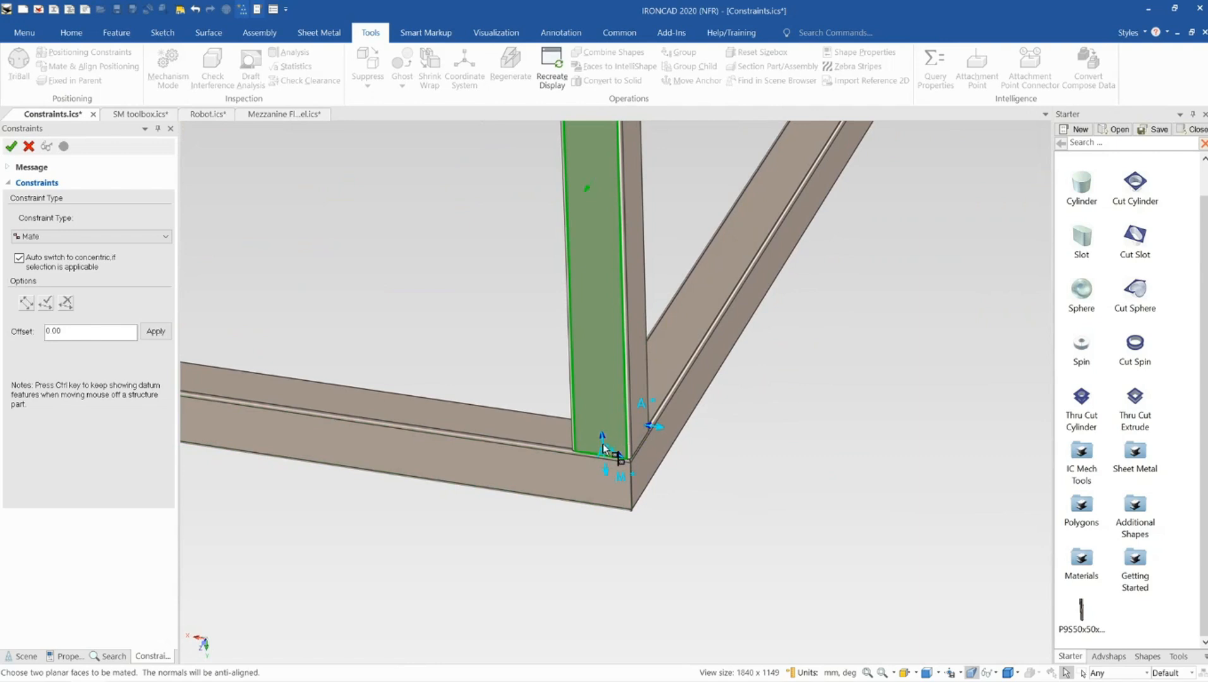
middle_drag(603, 443, 720, 408)
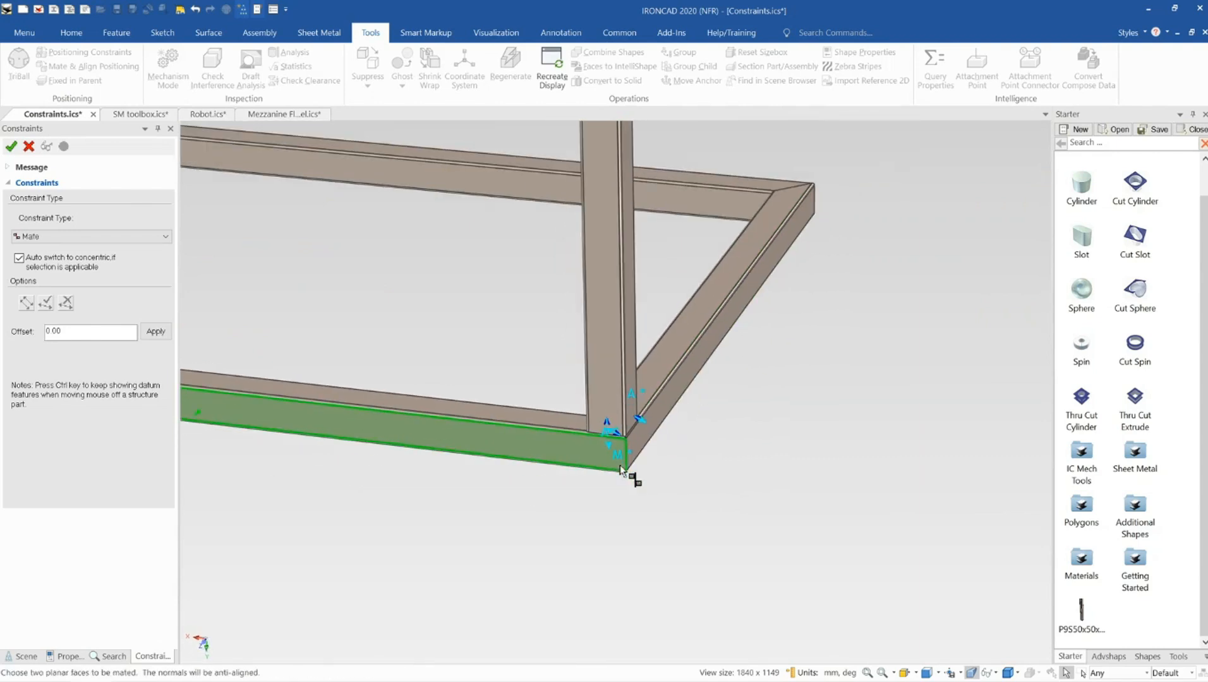
scroll(619, 471, down, 3)
click(11, 146)
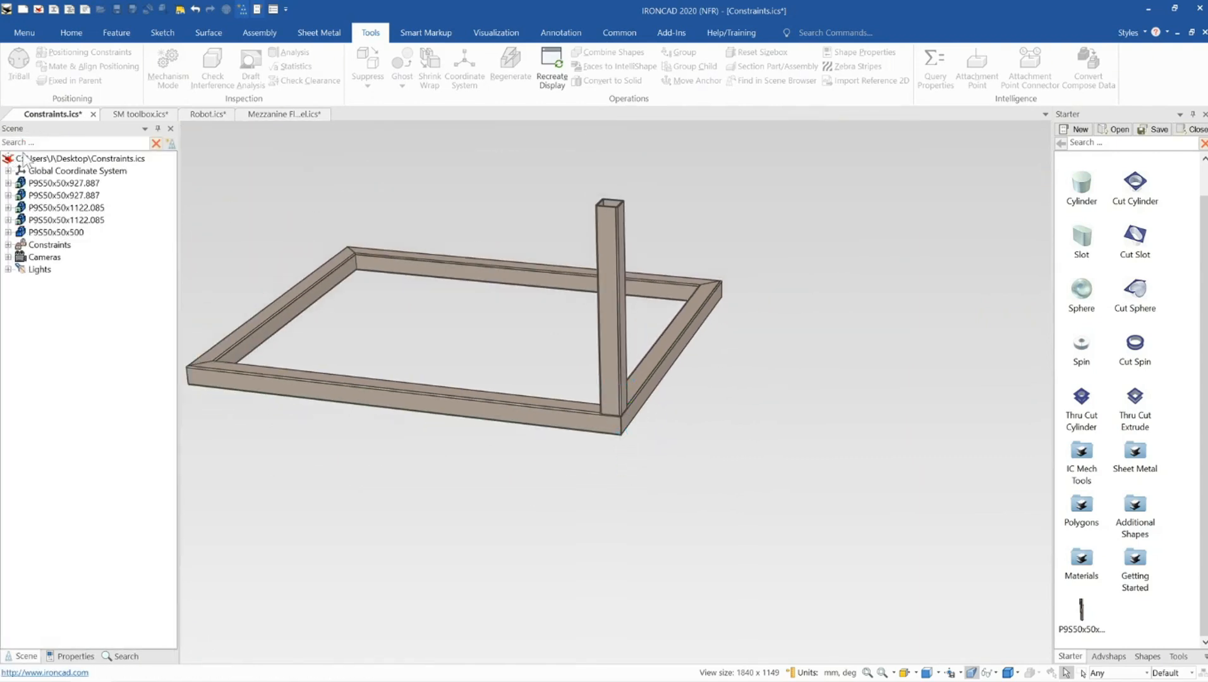
Mirror-link the post to the opposite end of the front frame member using the TriBall
click(608, 352)
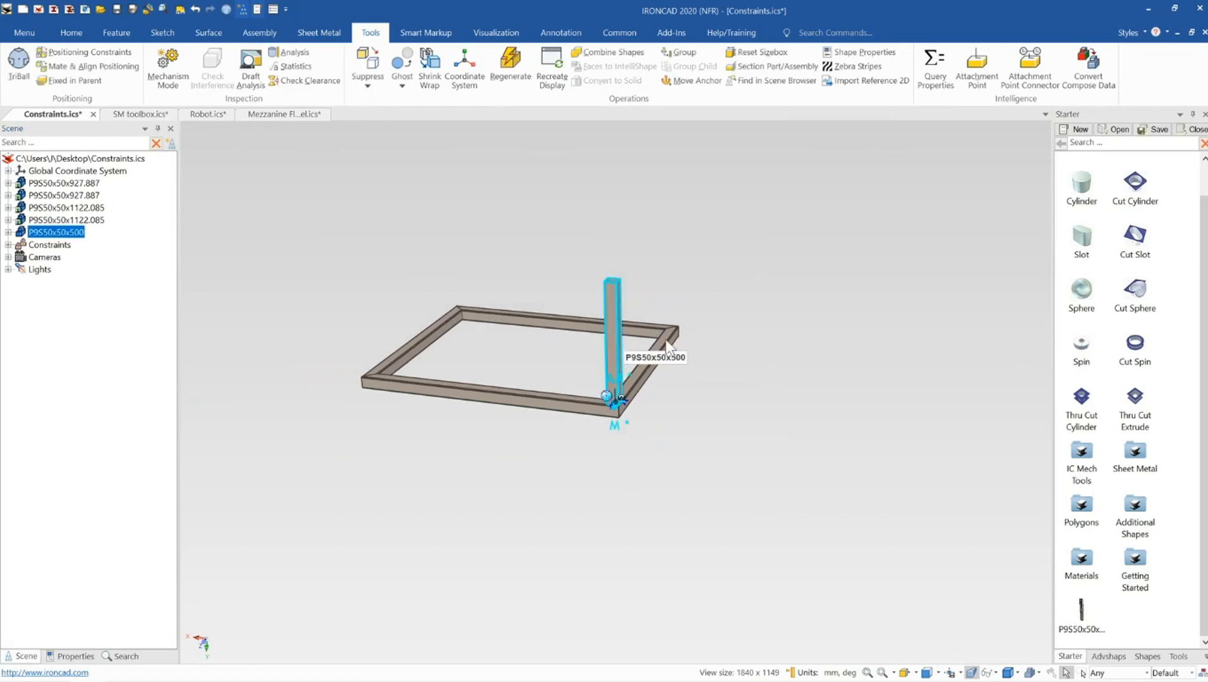
middle_drag(562, 414, 638, 347)
middle_drag(776, 336, 769, 356)
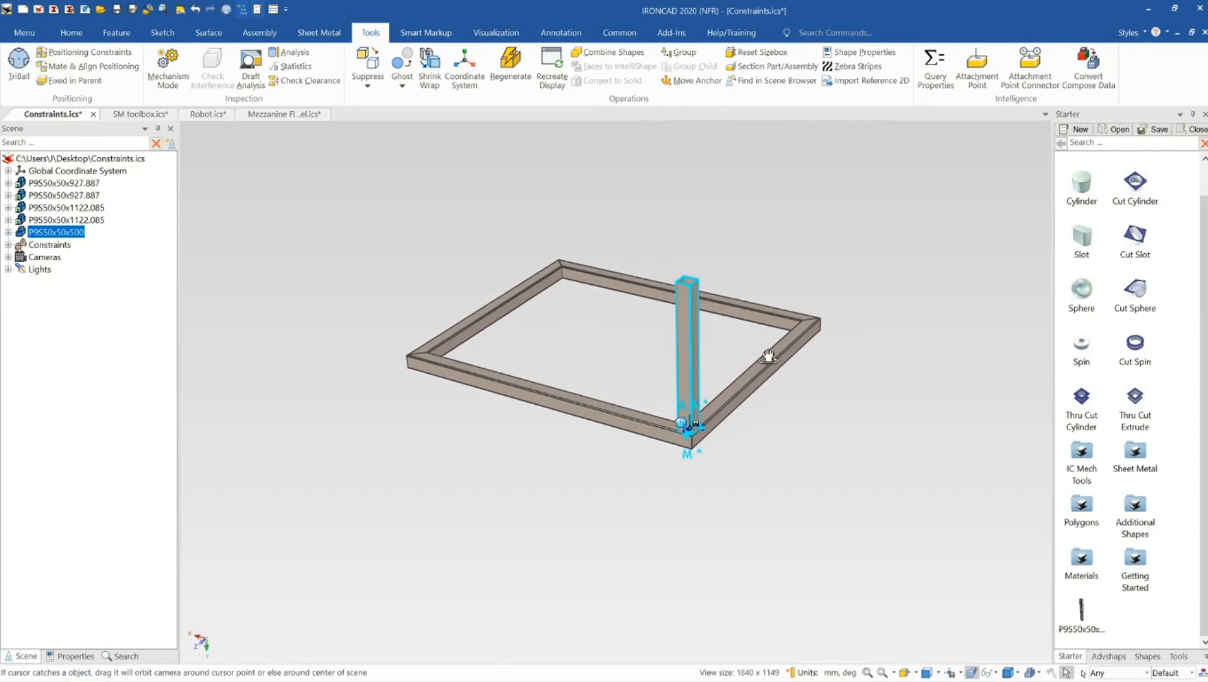
scroll(635, 355, up, 3)
scroll(647, 359, down, 1)
key(F10)
scroll(648, 359, down, 2)
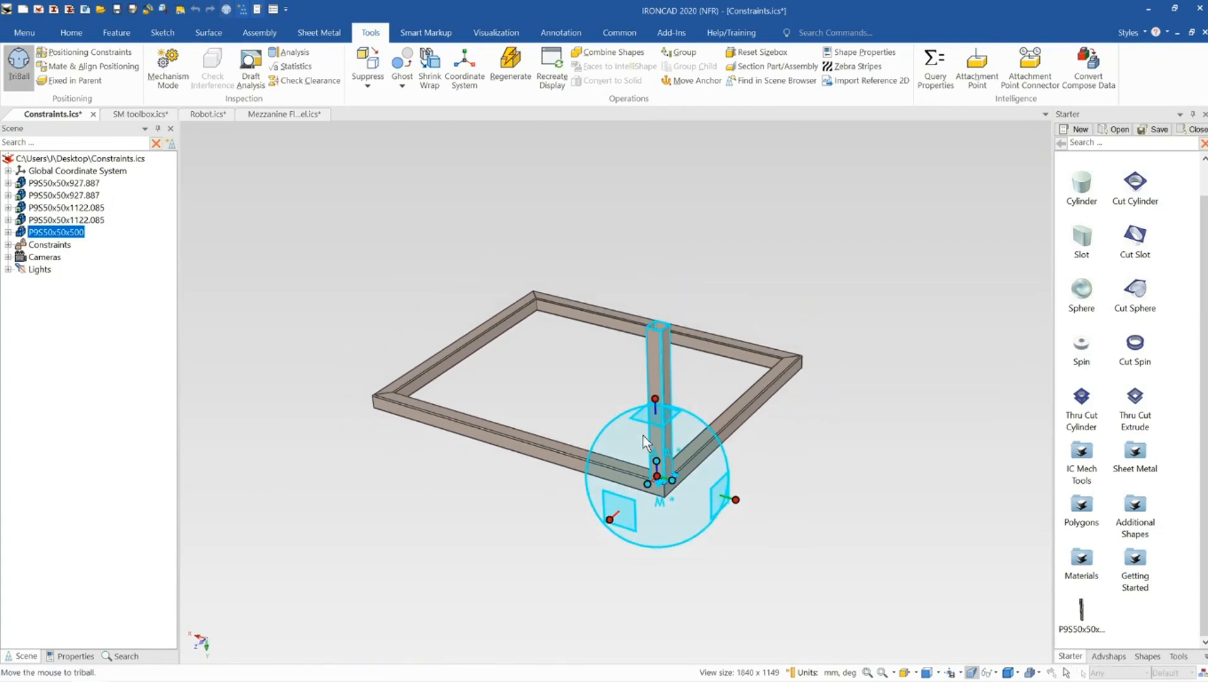
key(space)
drag(650, 480, 521, 440)
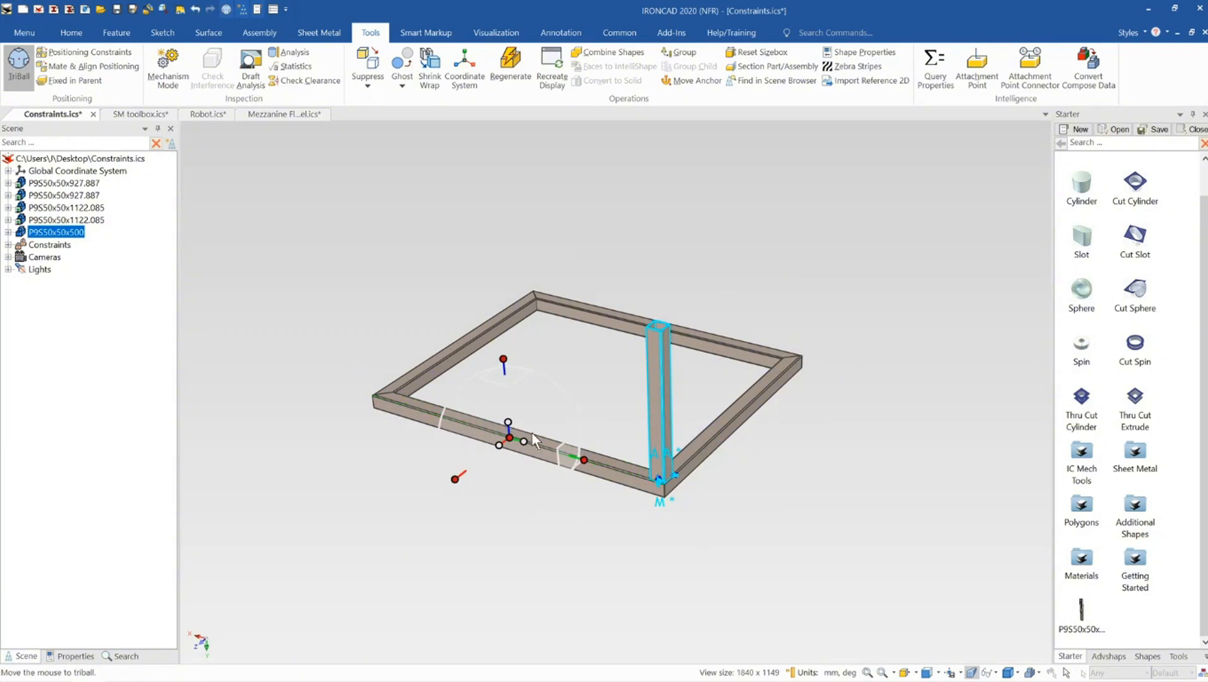
key(space)
right_click(526, 444)
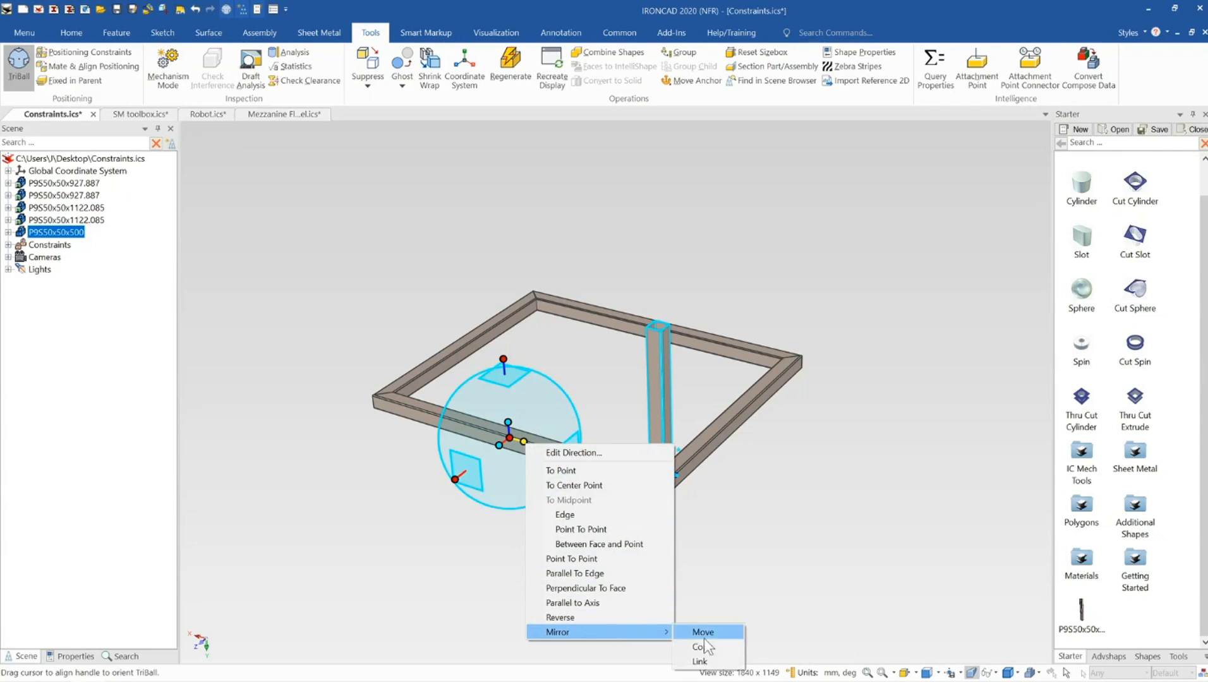
click(699, 661)
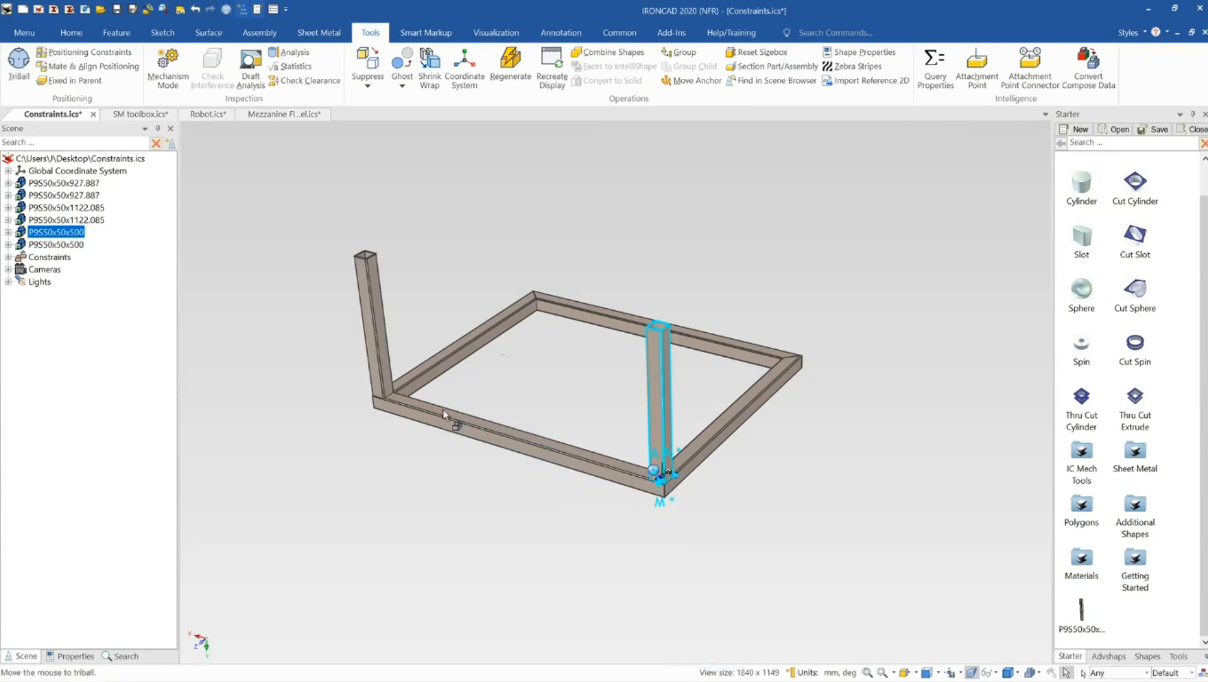
Select both posts and mirror-link them to the rear corners across the side member with the TriBall
shift+click(371, 348)
key(F10)
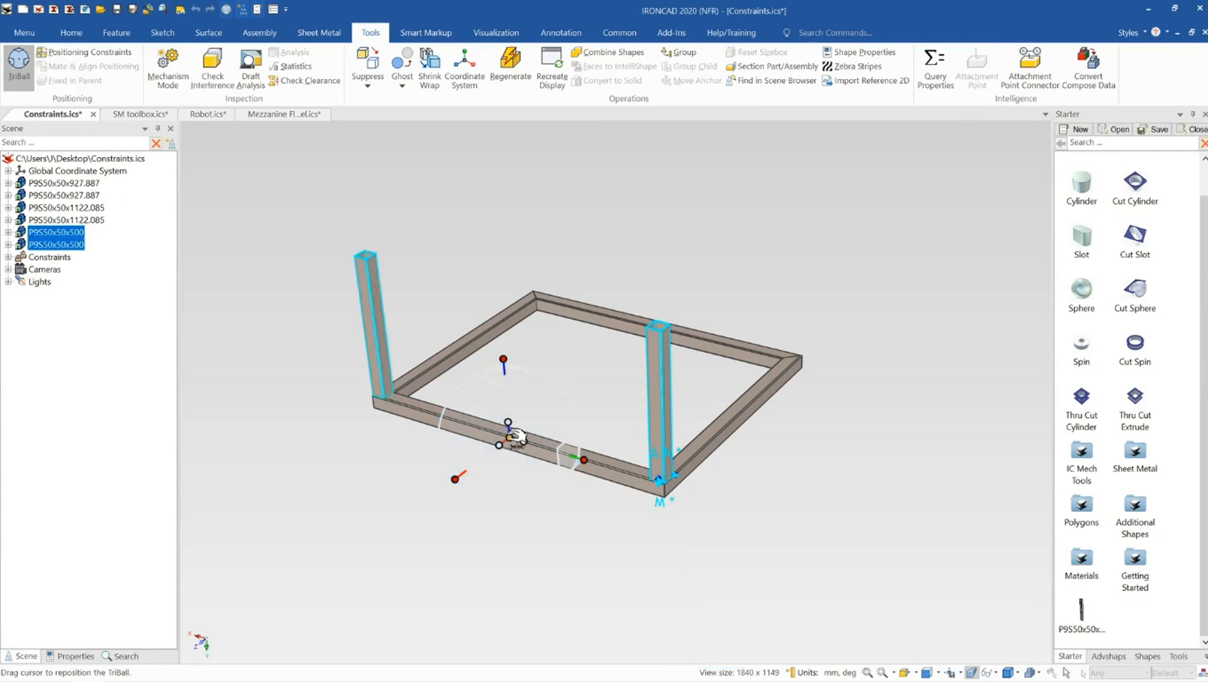
drag(515, 436, 739, 418)
key(space)
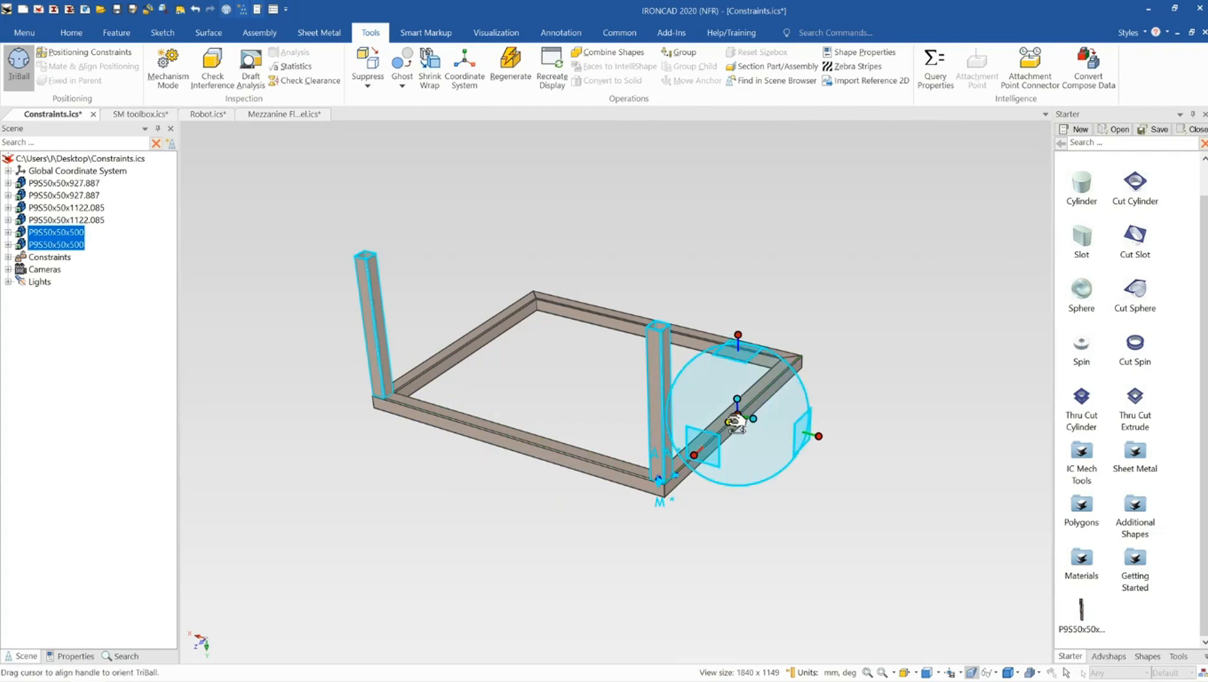
right_click(733, 422)
click(900, 640)
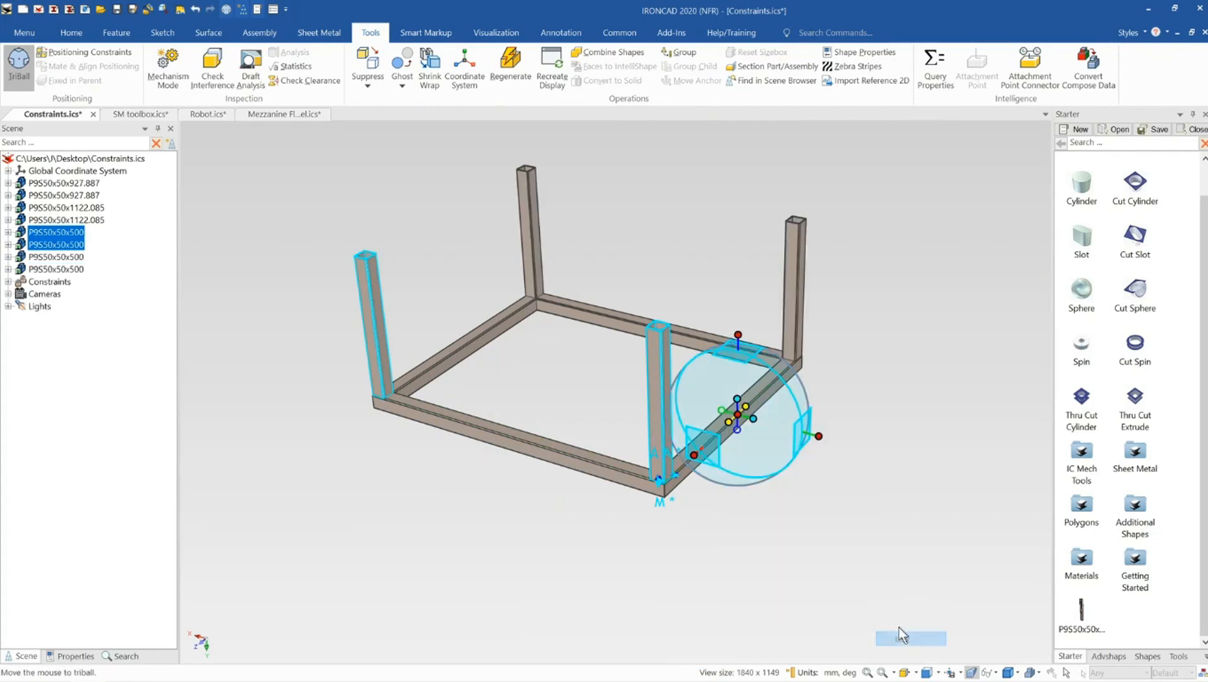
middle_drag(650, 471, 655, 470)
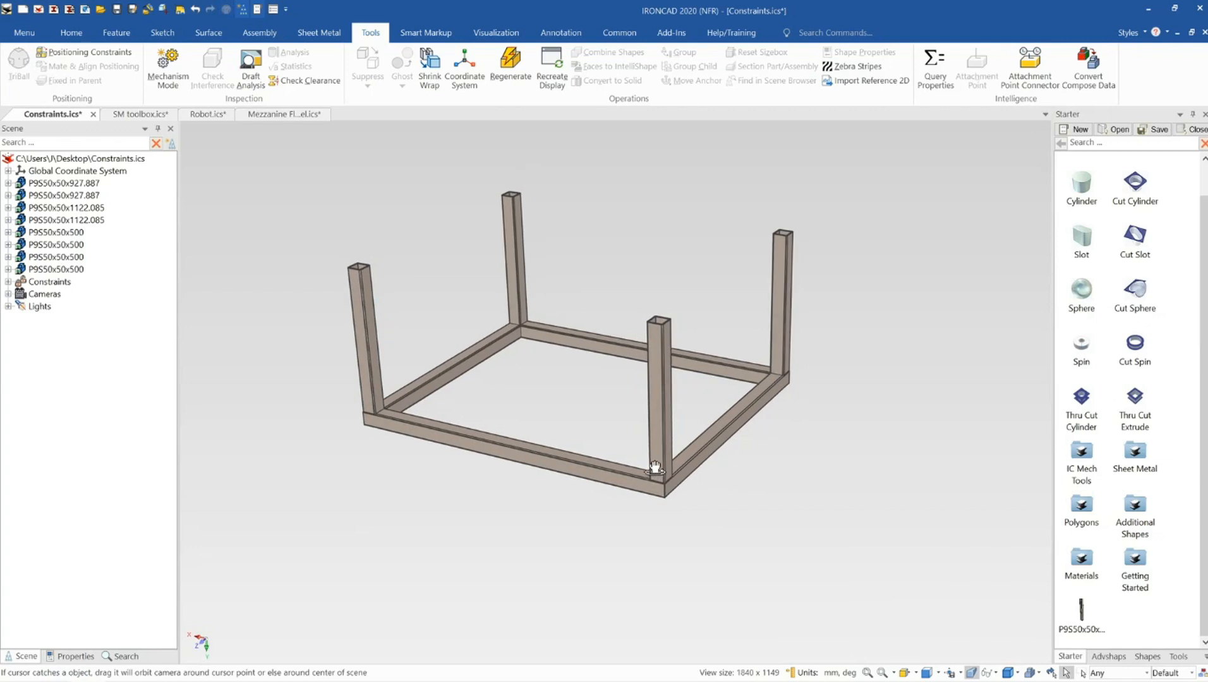
scroll(622, 466, down, 2)
scroll(581, 366, up, 2)
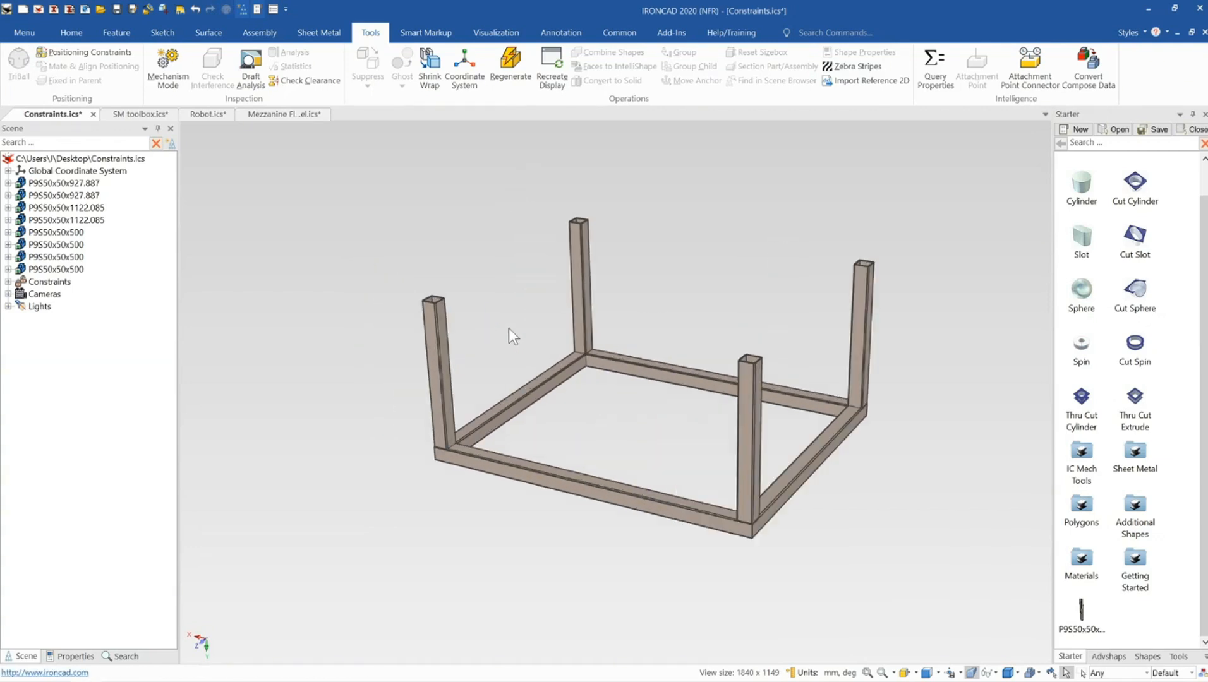
Inspect the mirror-linked corner posts by orbiting the frame and selecting the three posts
mouse_move(510, 406)
middle_down()
mouse_move(534, 396)
mouse_move(510, 399)
mouse_move(518, 405)
middle_up()
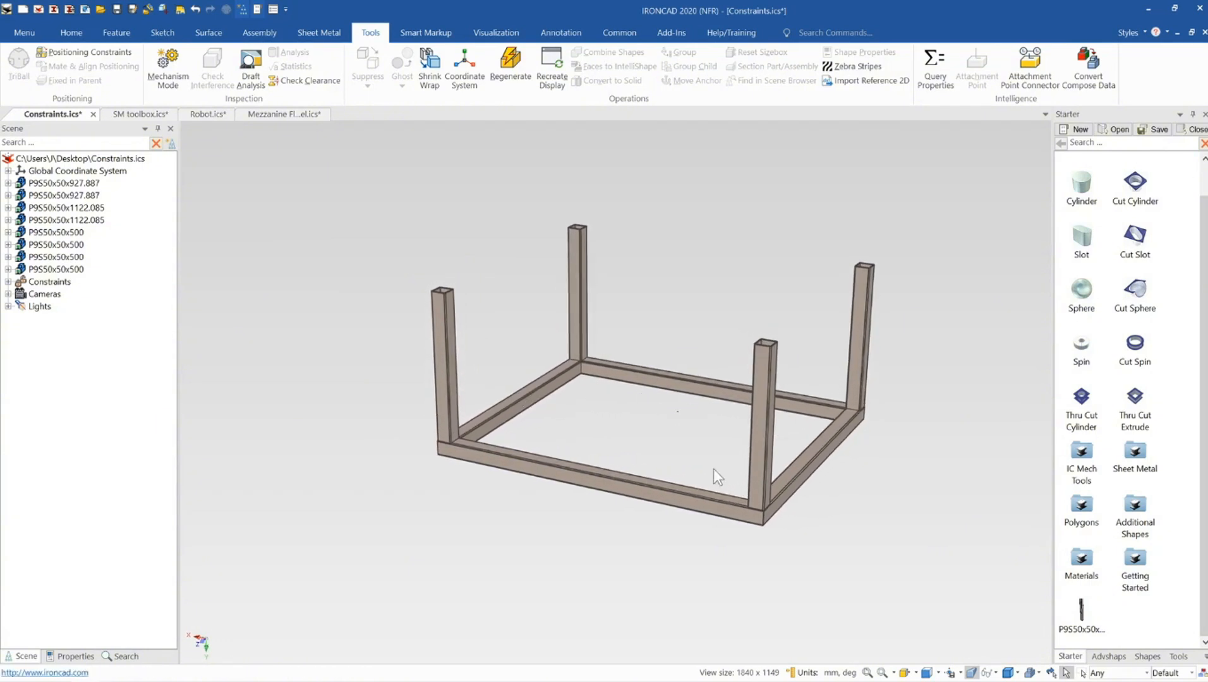
middle_drag(688, 502, 737, 391)
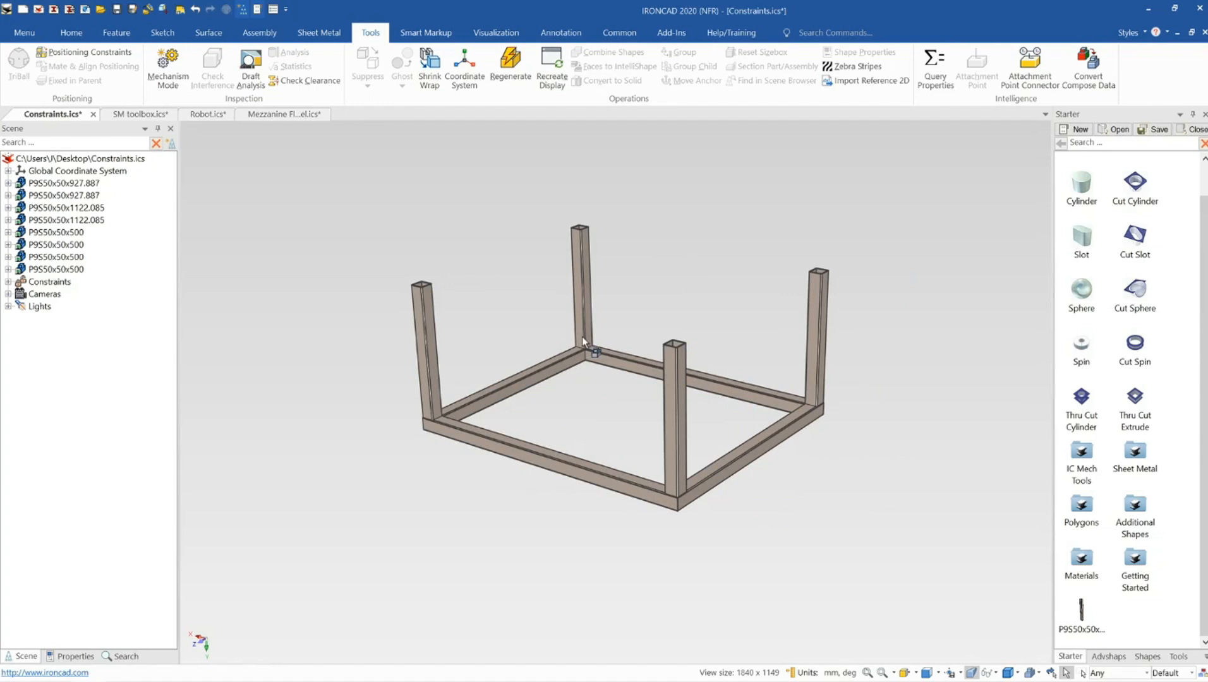
click(432, 382)
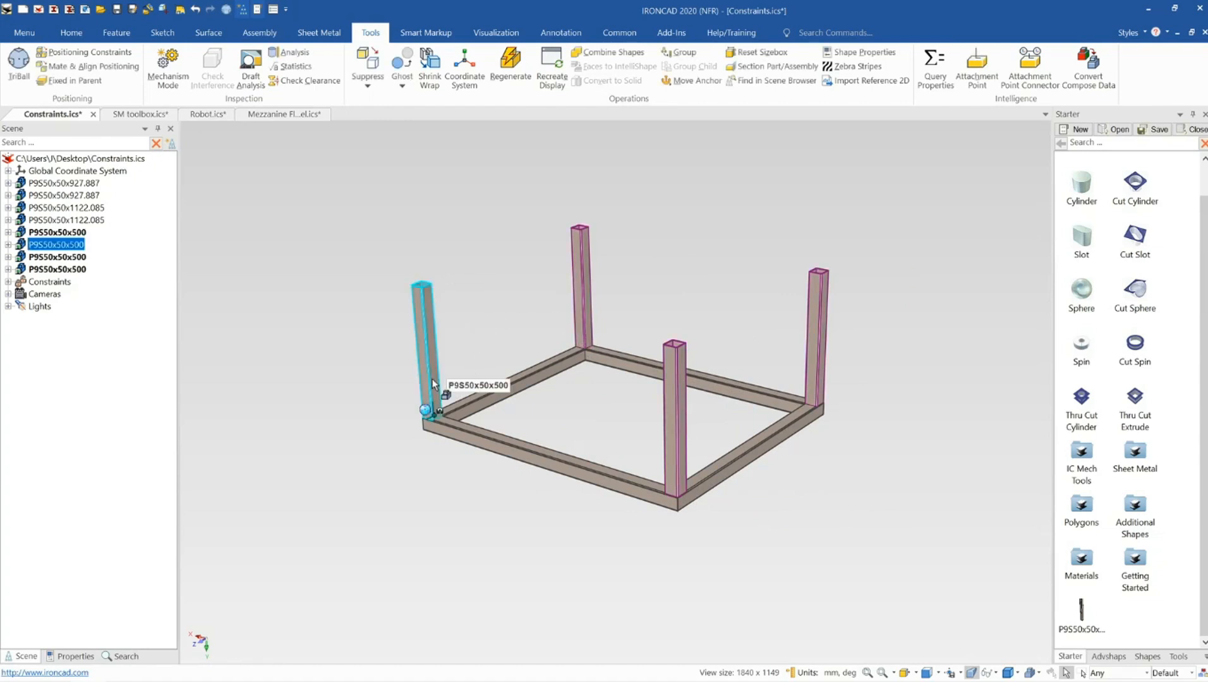
click(587, 314)
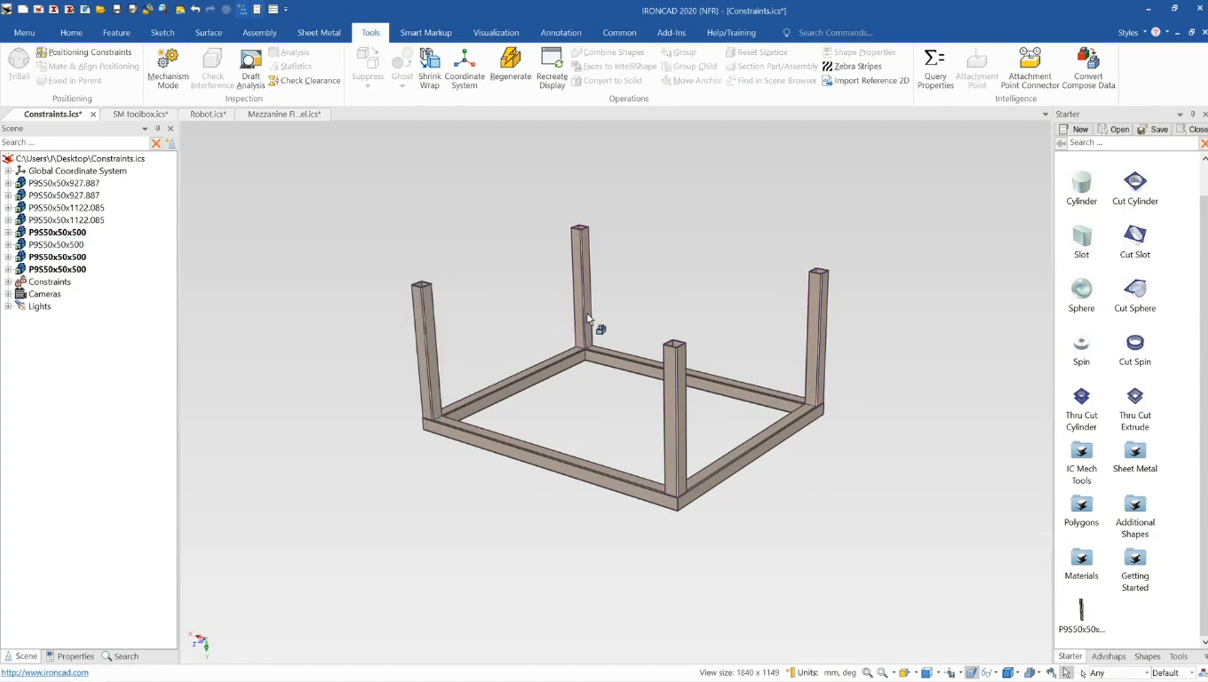
click(821, 370)
click(495, 290)
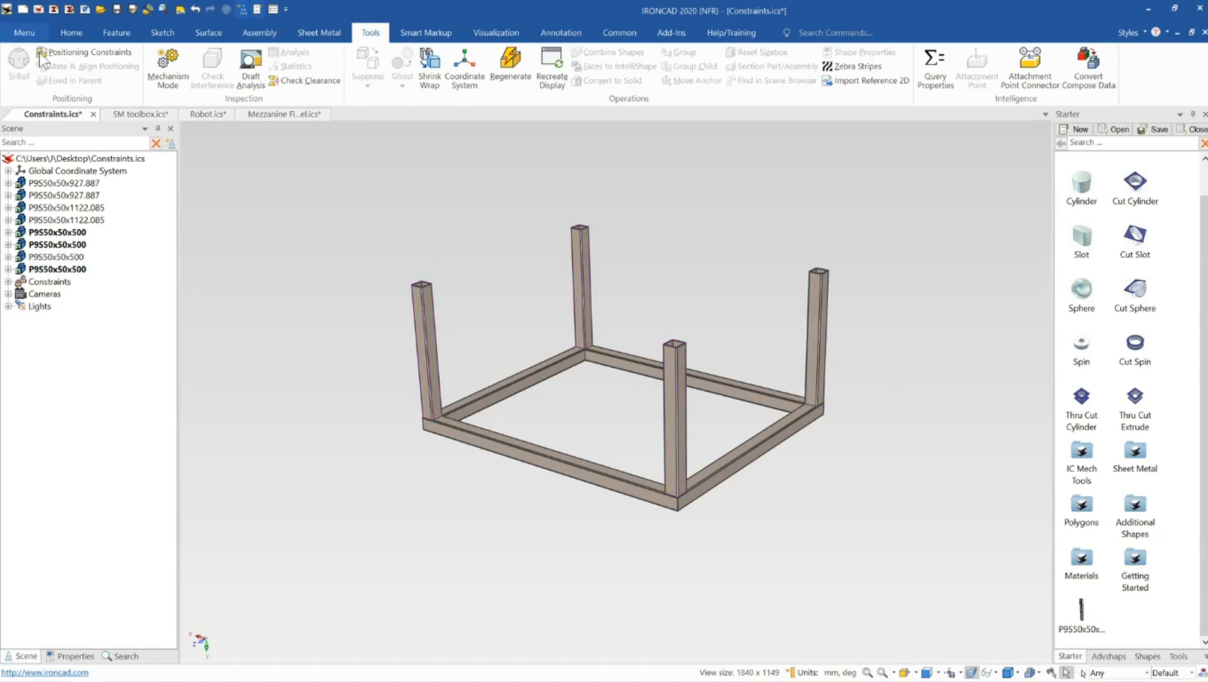
Start Positioning Constraints and align a post's outer face with the adjacent frame member's outer face
click(61, 56)
scroll(337, 315, up, 5)
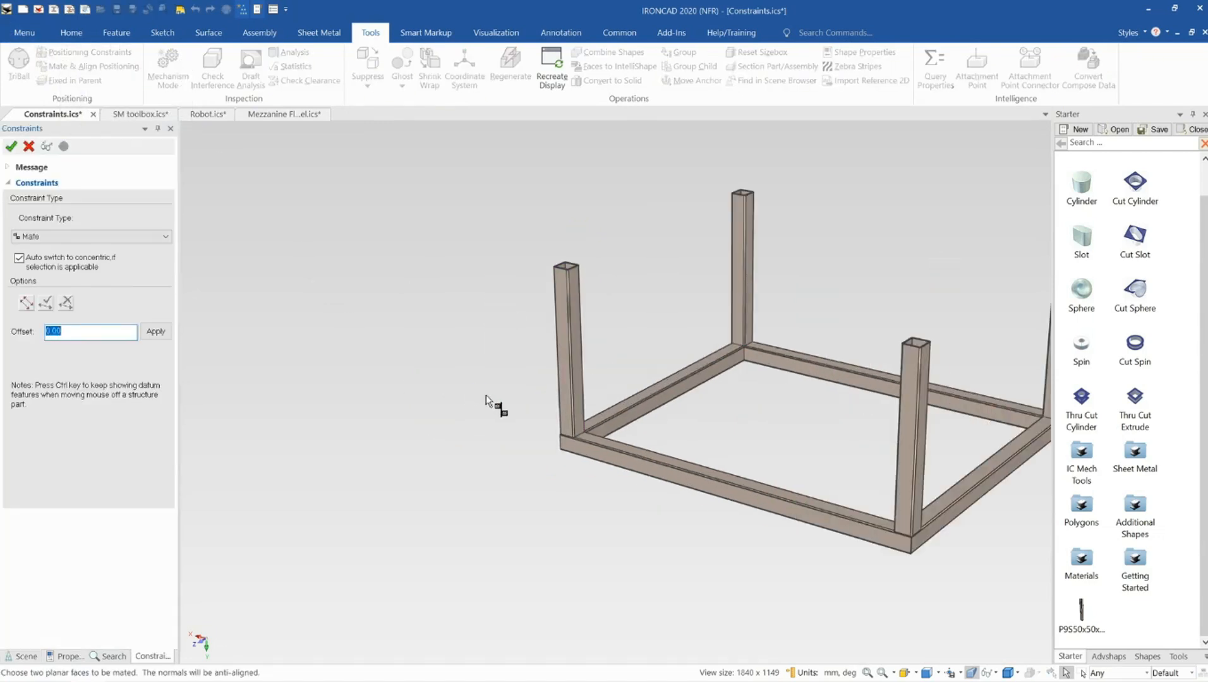
scroll(644, 424, up, 3)
click(686, 376)
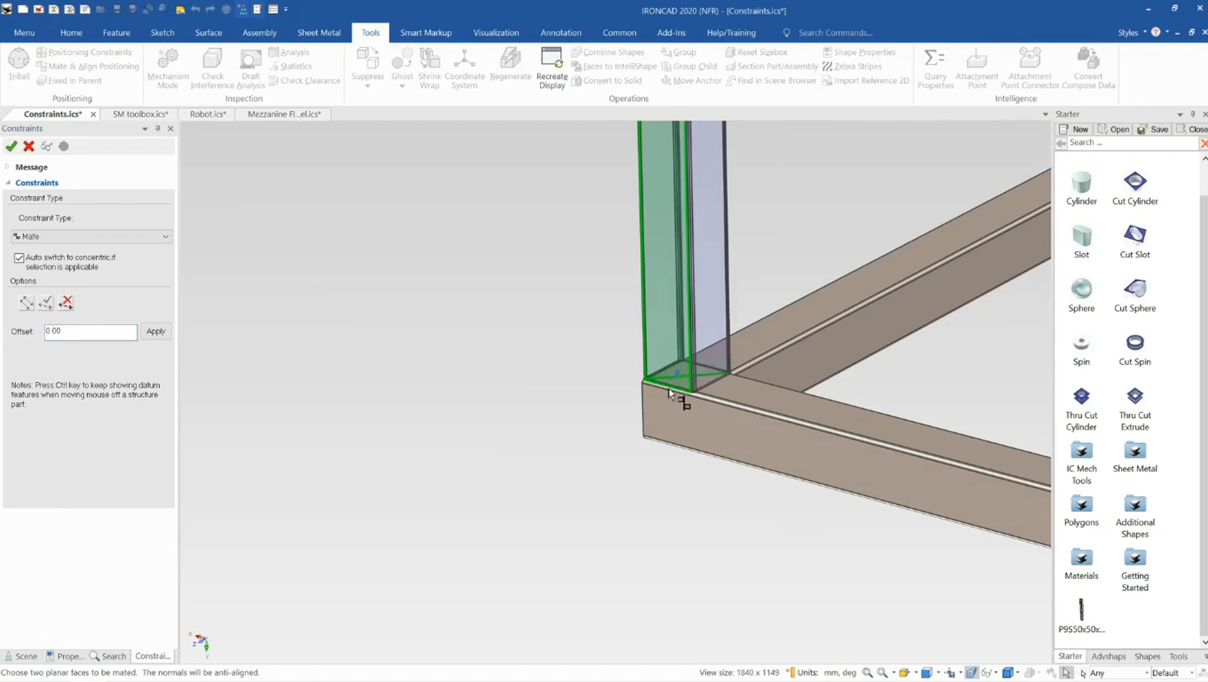
click(667, 398)
click(116, 236)
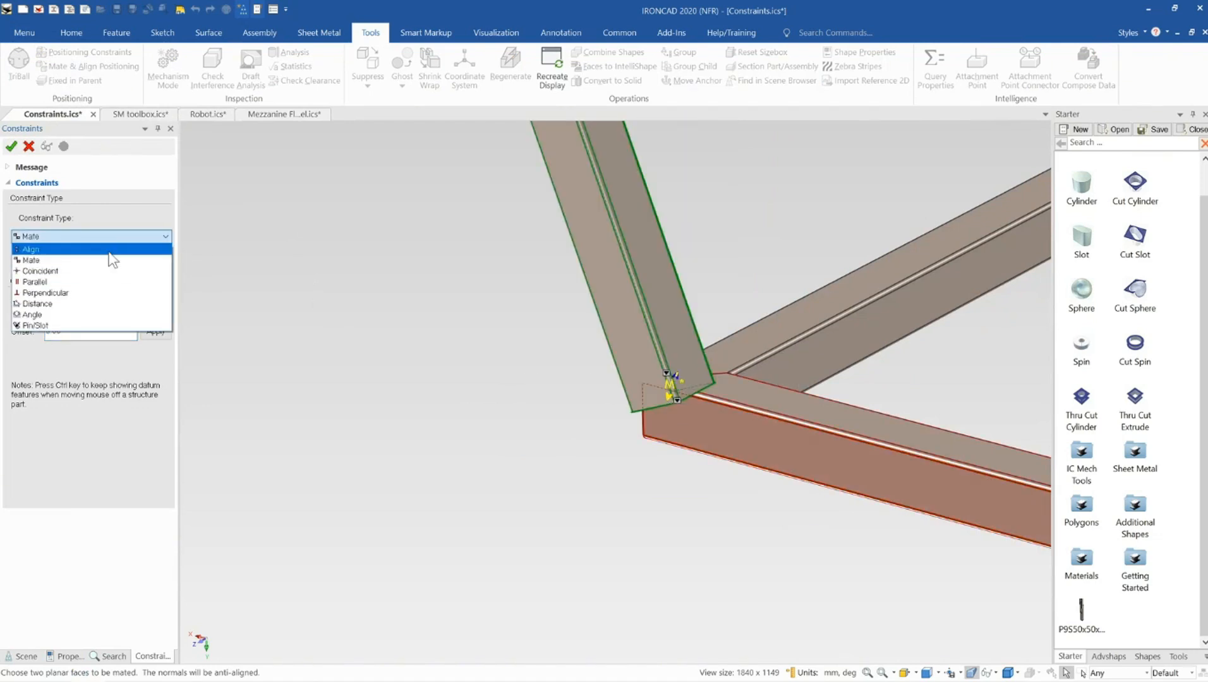
click(44, 258)
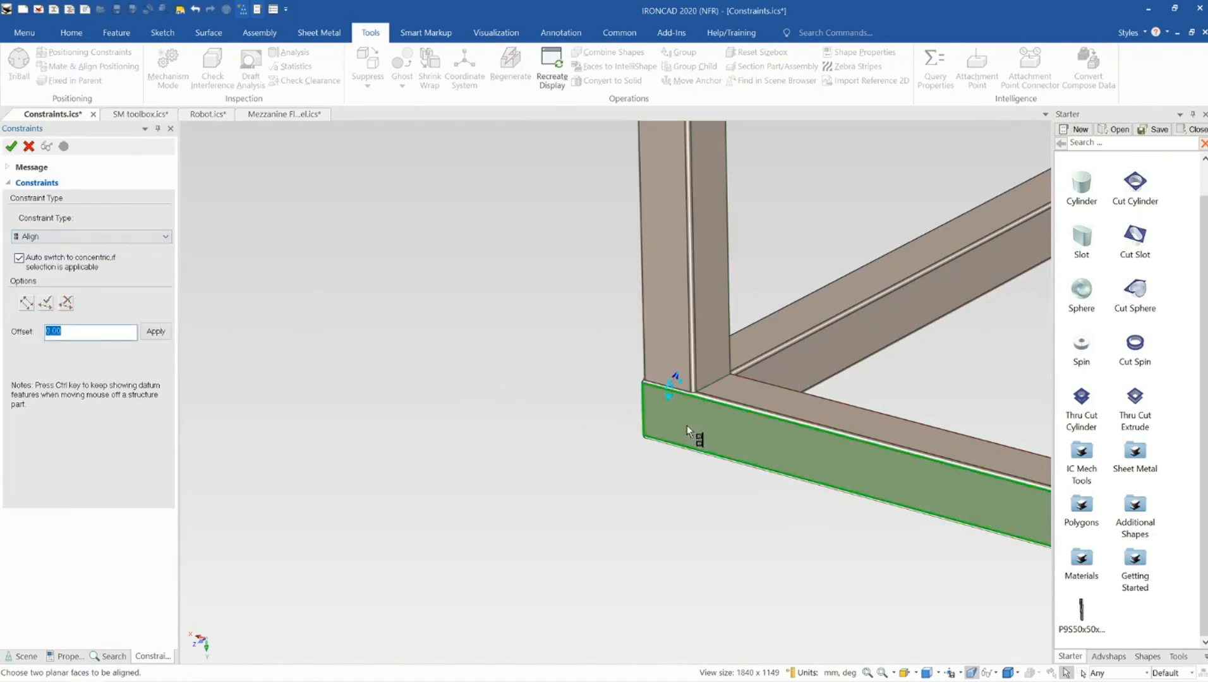
middle_drag(687, 426, 538, 331)
click(628, 389)
click(49, 304)
Mate the post's bottom face onto the frame's top face
middle_drag(579, 376, 623, 338)
click(624, 339)
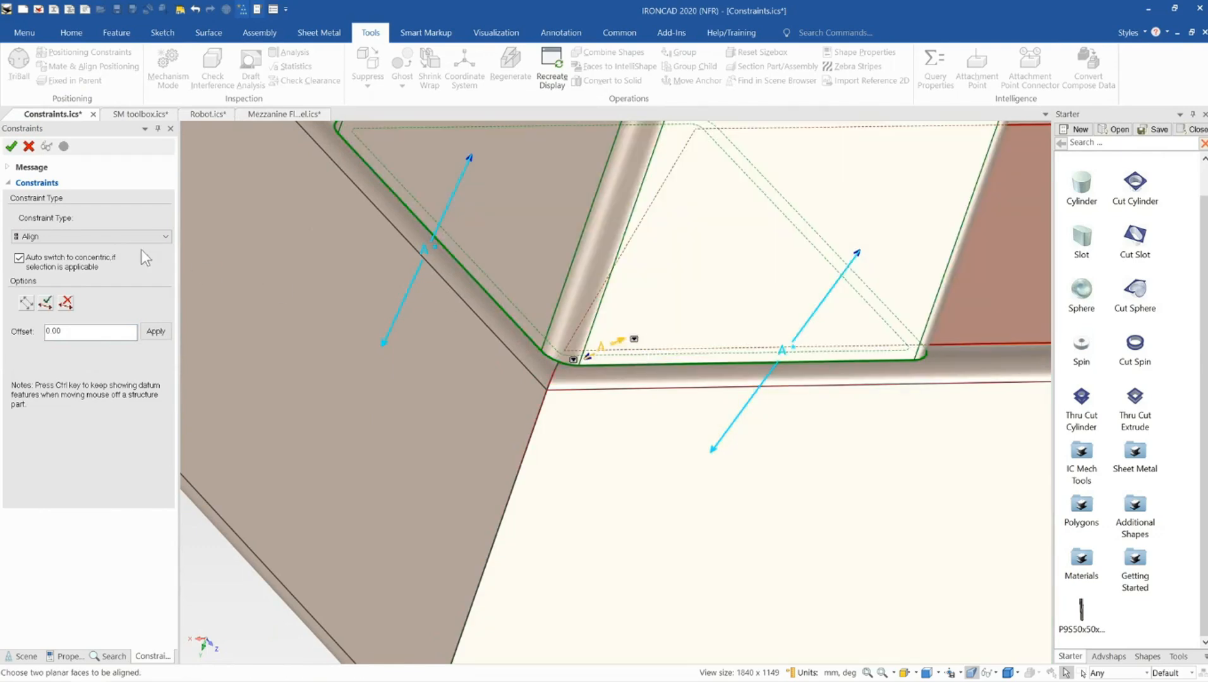
click(110, 239)
click(101, 260)
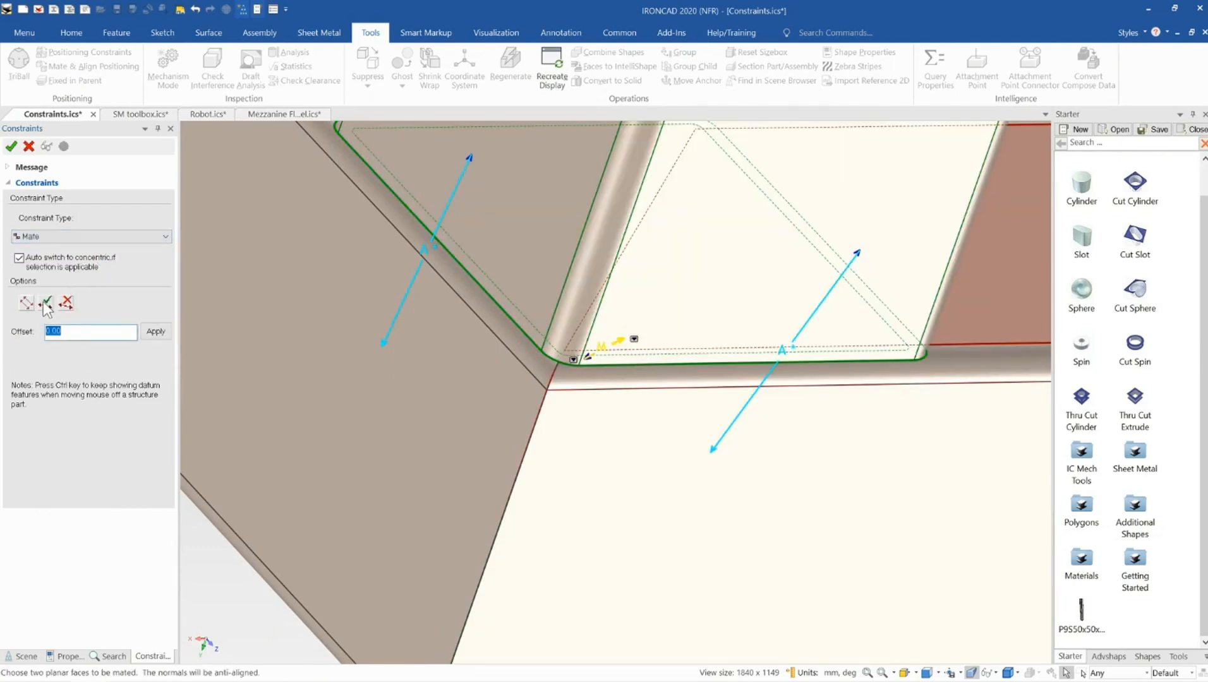
Align the post's side face with the neighbouring frame member's face
middle_drag(431, 315, 610, 431)
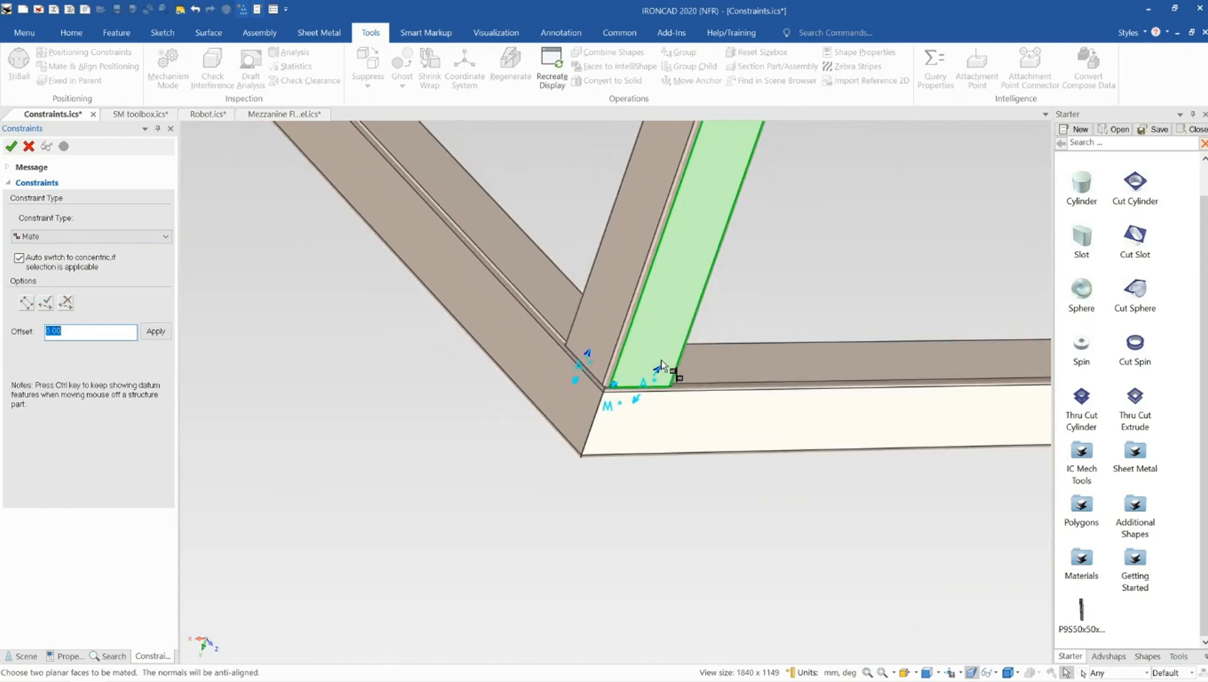
scroll(662, 366, down, 5)
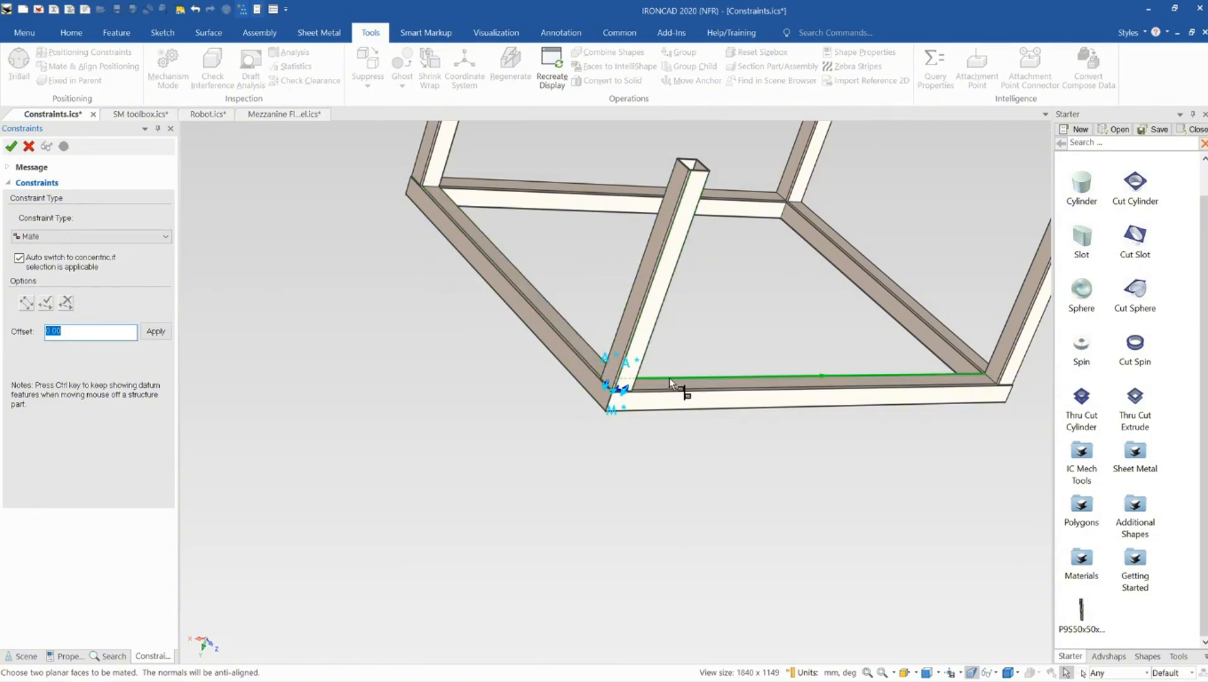
scroll(568, 338, down, 3)
shift+middle_drag(452, 190, 762, 326)
scroll(603, 405, up, 4)
scroll(642, 425, up, 5)
scroll(610, 380, up, 5)
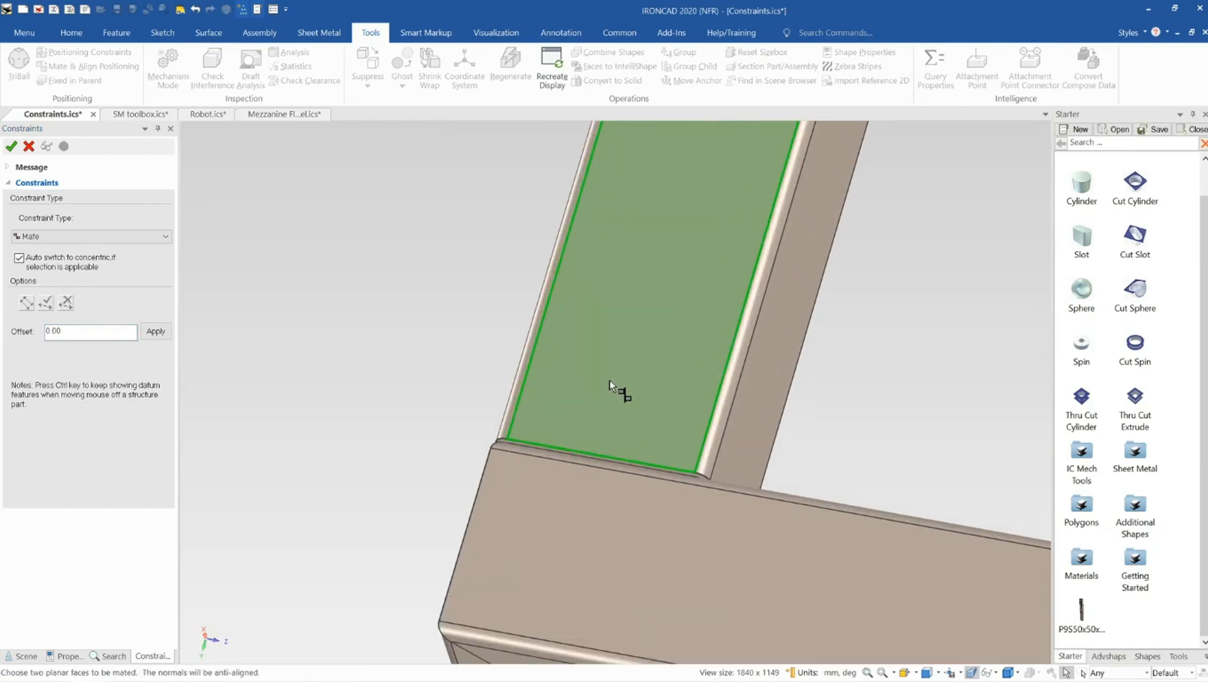
click(587, 488)
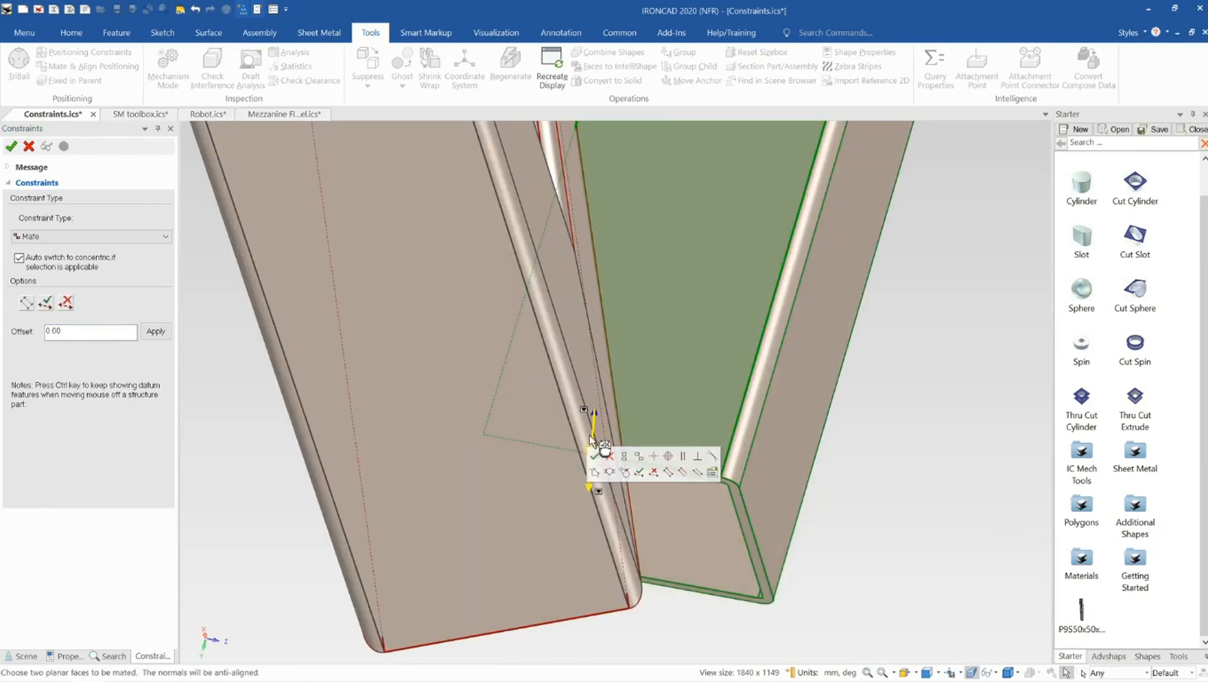
click(104, 253)
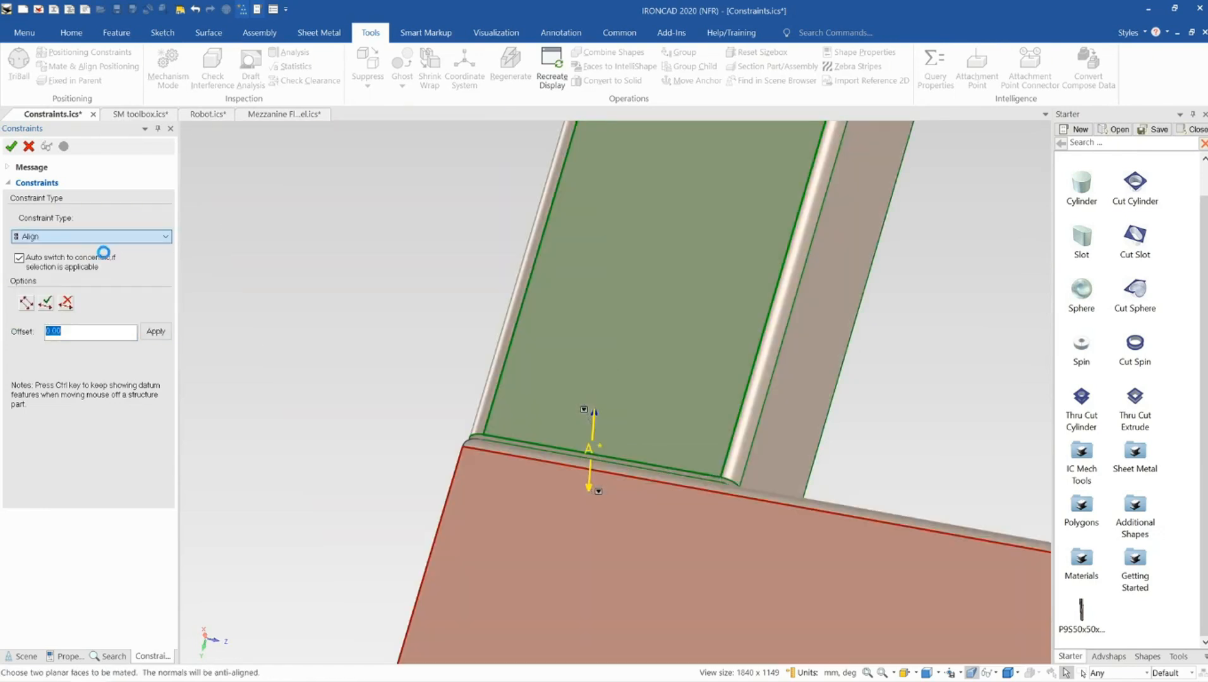
middle_drag(609, 421, 851, 386)
middle_drag(367, 348, 419, 247)
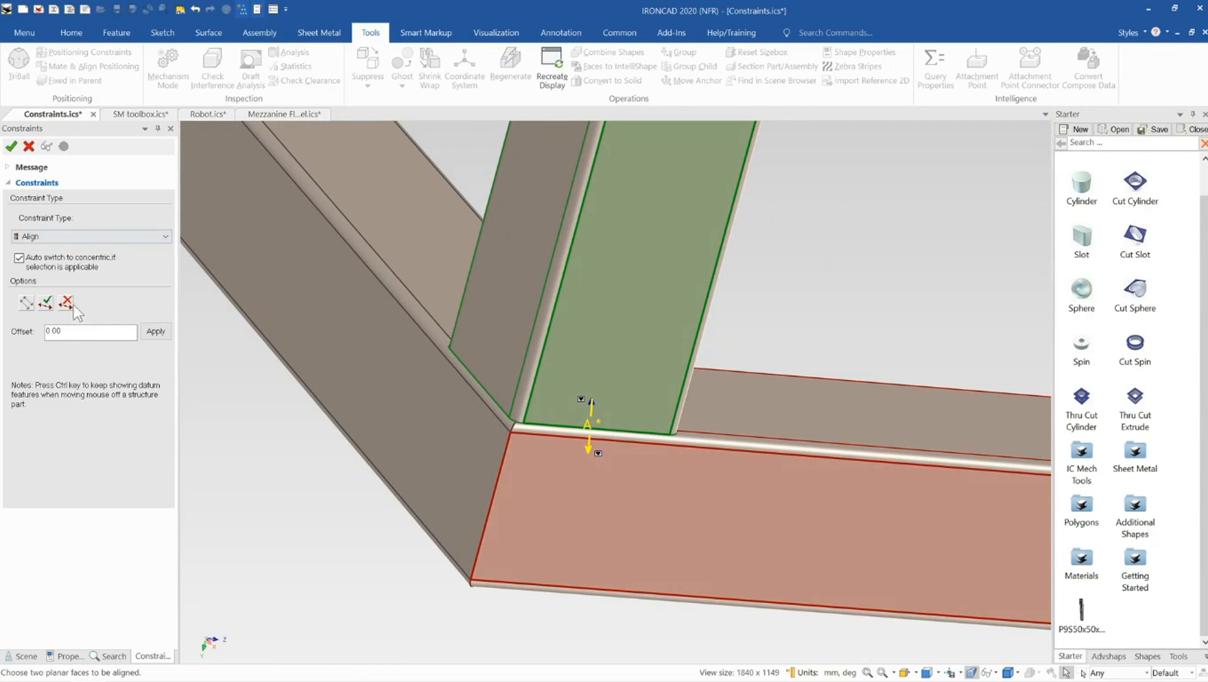
click(46, 303)
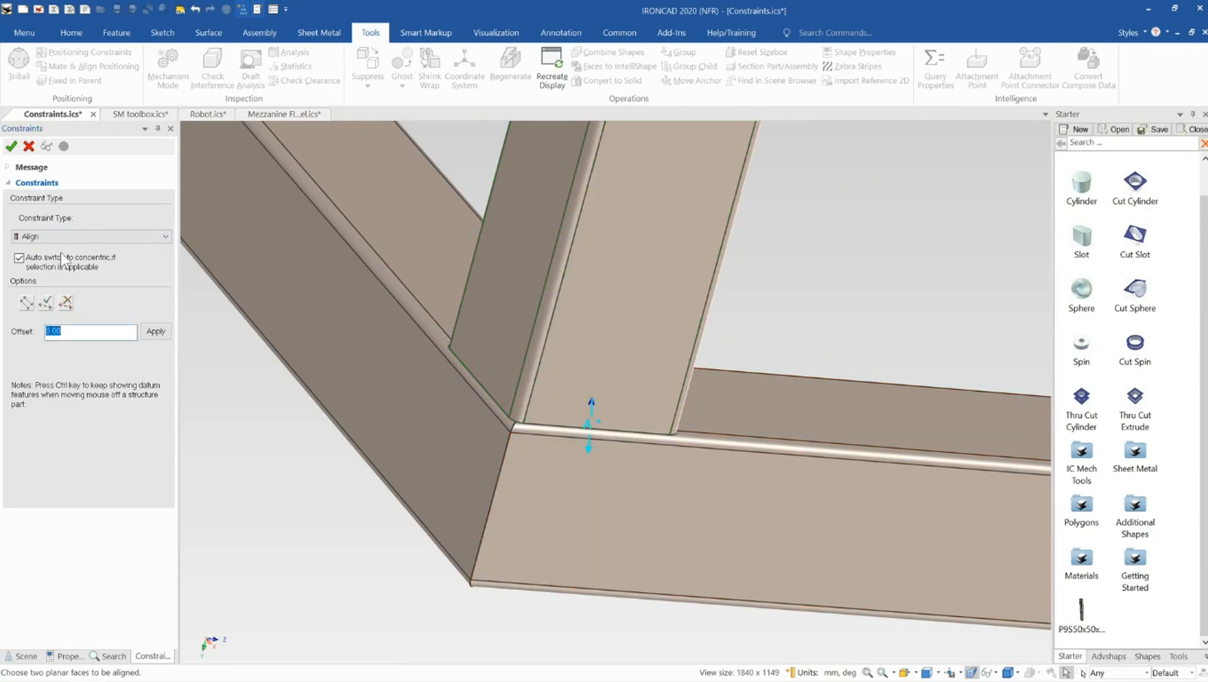
Align the post's other side face with the adjacent side member's outer face
click(477, 344)
click(450, 392)
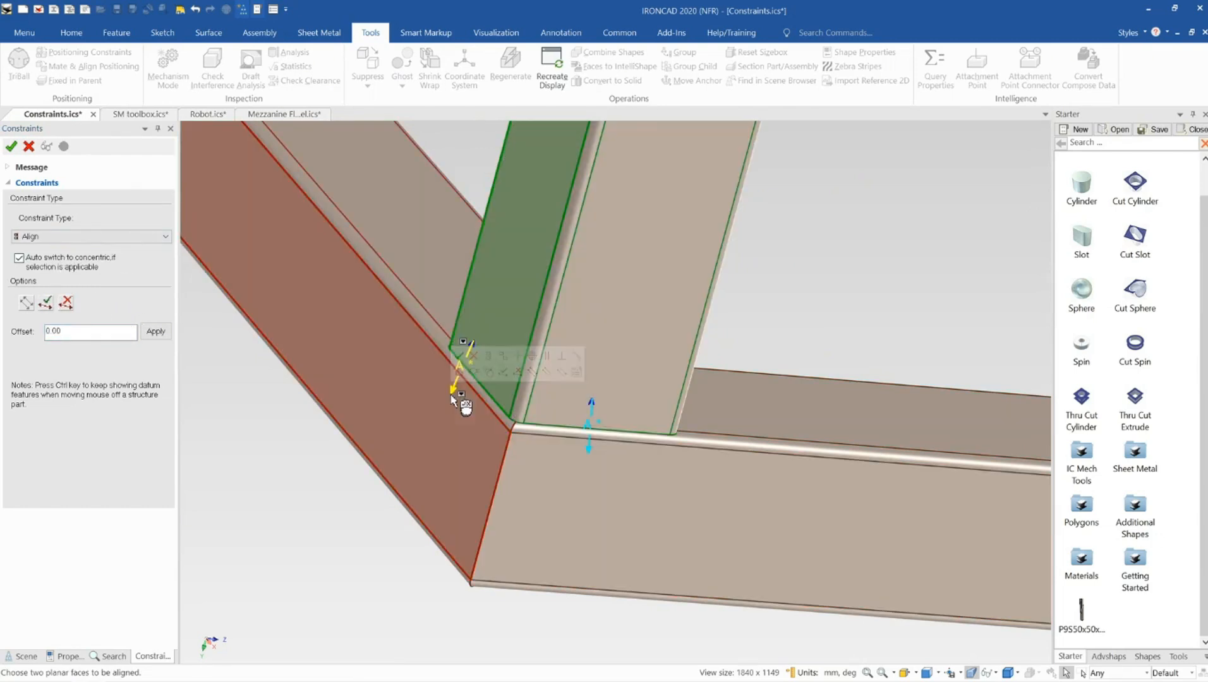
click(46, 303)
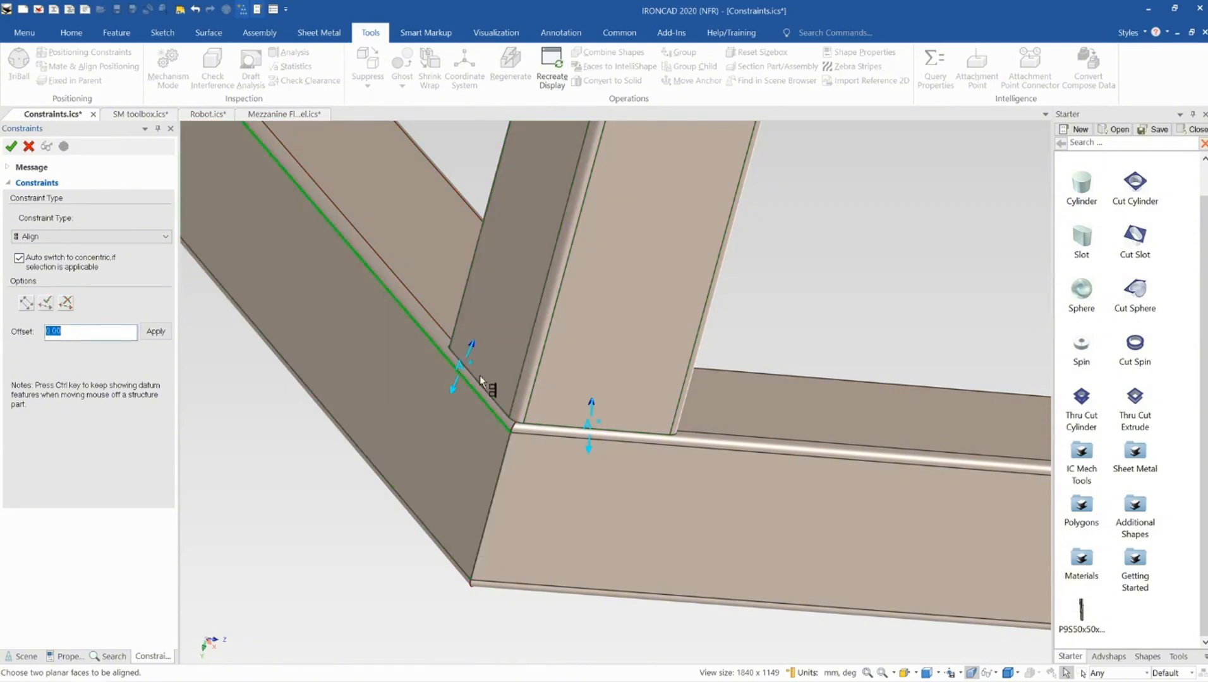
Mate the next post's bottom face onto the frame's top face
scroll(642, 410, up, 2)
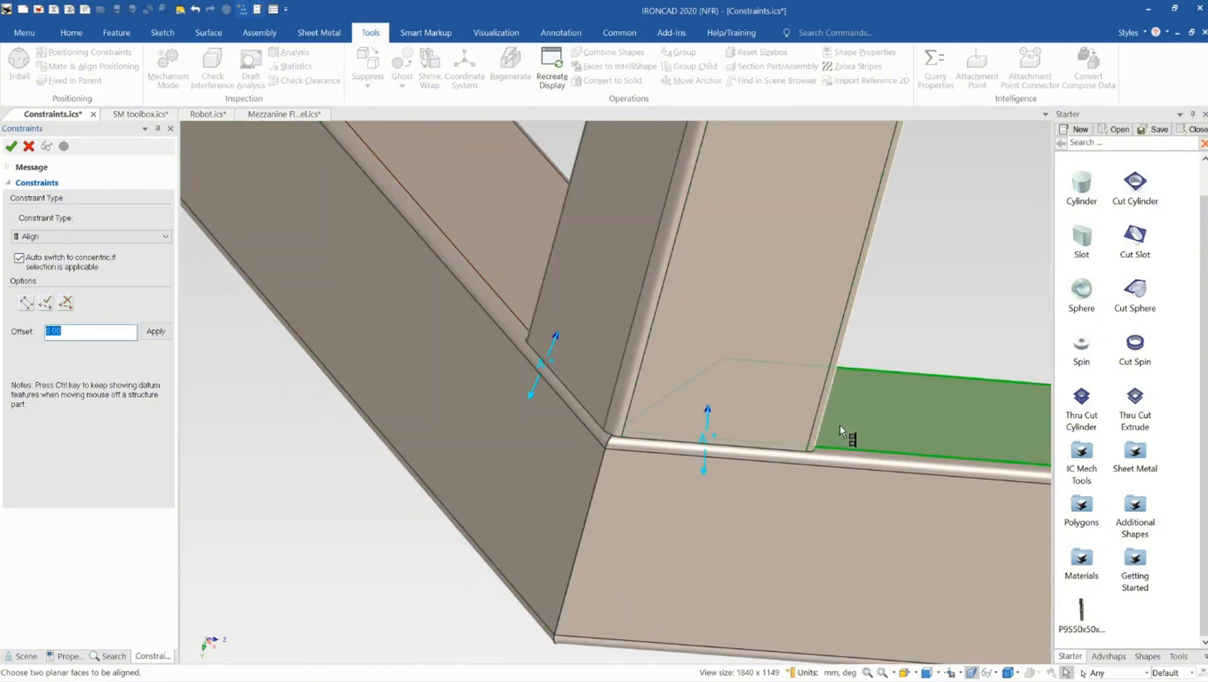
middle_drag(840, 426, 750, 420)
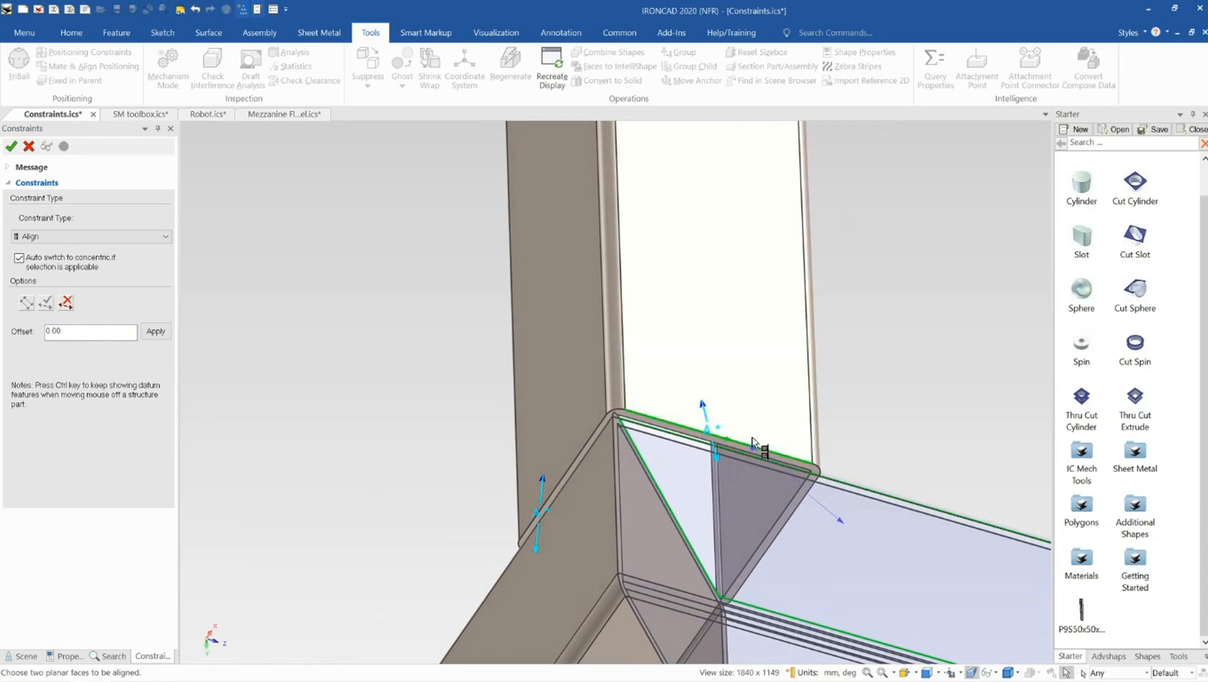
scroll(763, 457, up, 3)
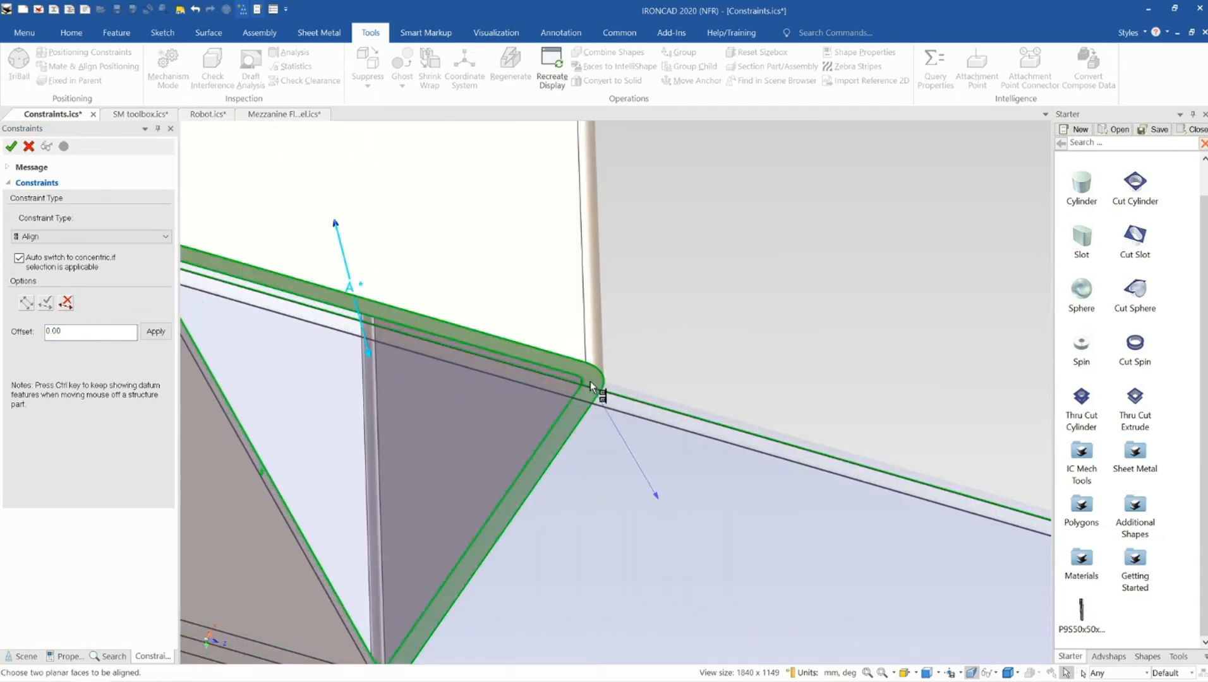
click(590, 381)
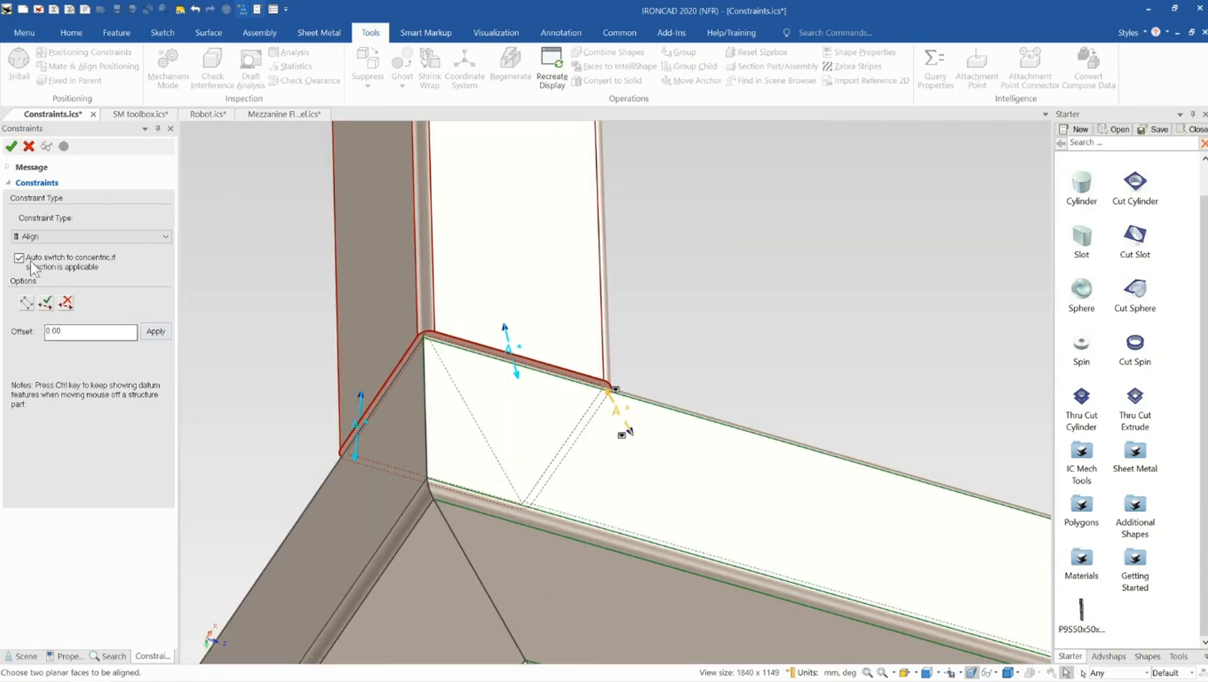
click(50, 239)
click(52, 256)
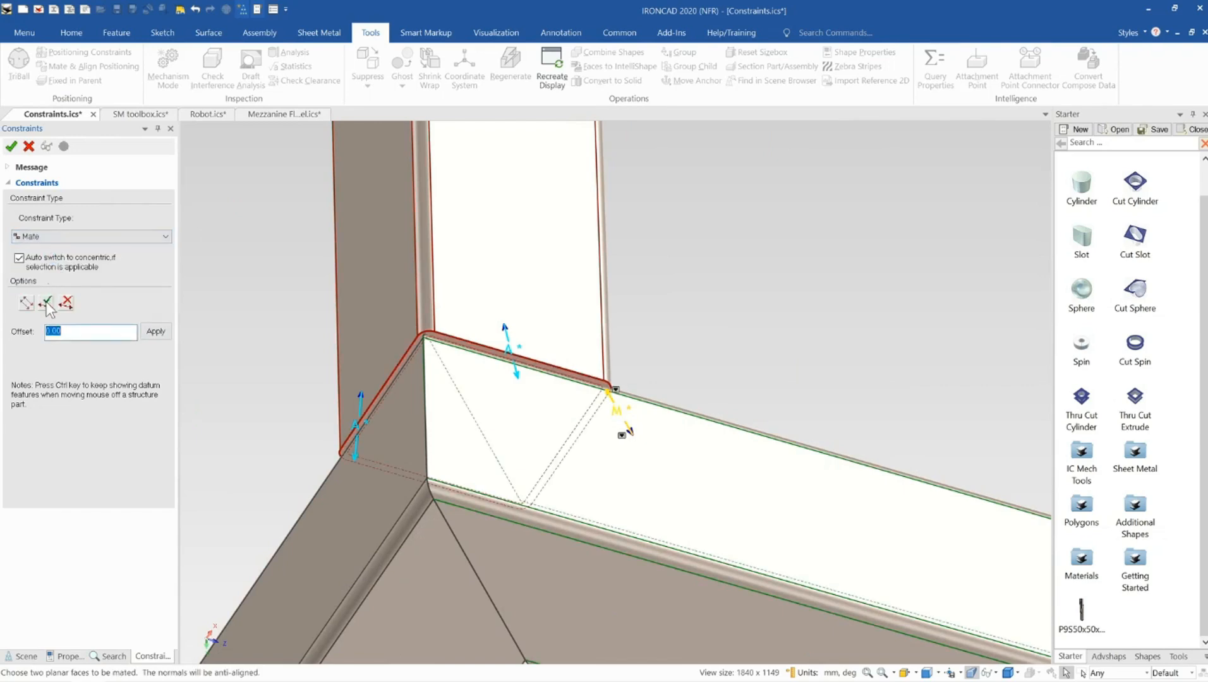
click(48, 304)
Mate this post's side face against the adjacent frame member's face
scroll(492, 306, down, 3)
mouse_move(556, 354)
middle_down()
mouse_move(583, 456)
mouse_move(579, 522)
mouse_move(581, 405)
middle_up()
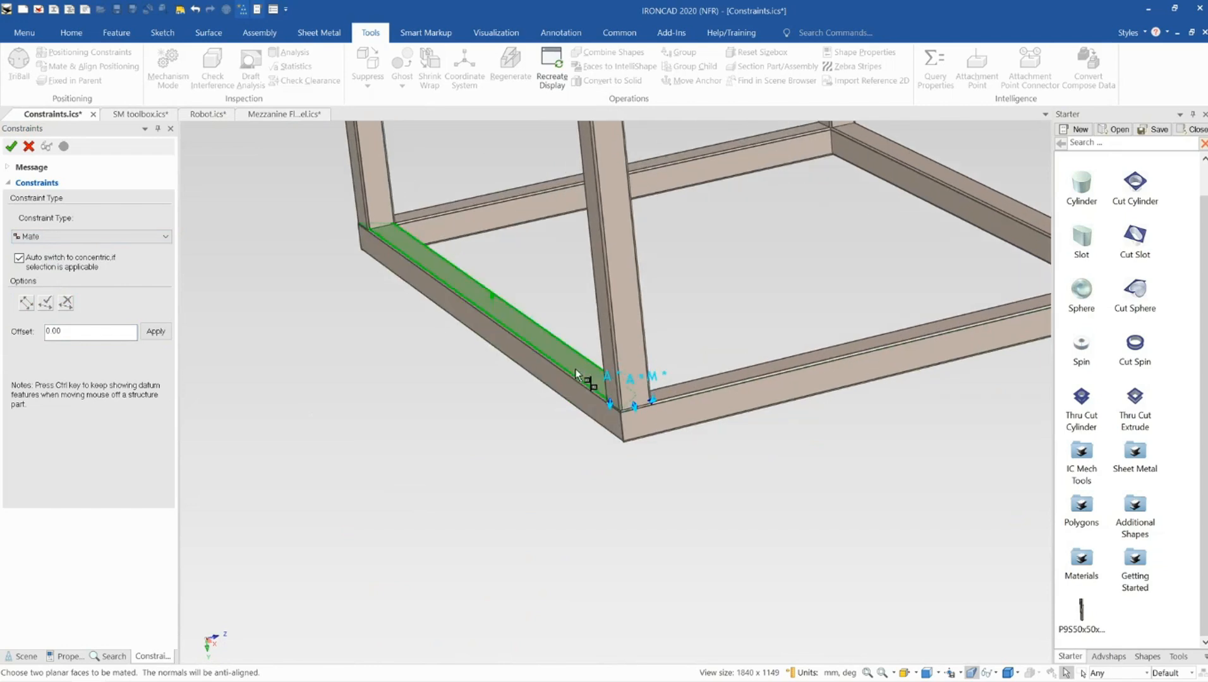
scroll(625, 367, down, 3)
scroll(524, 350, up, 9)
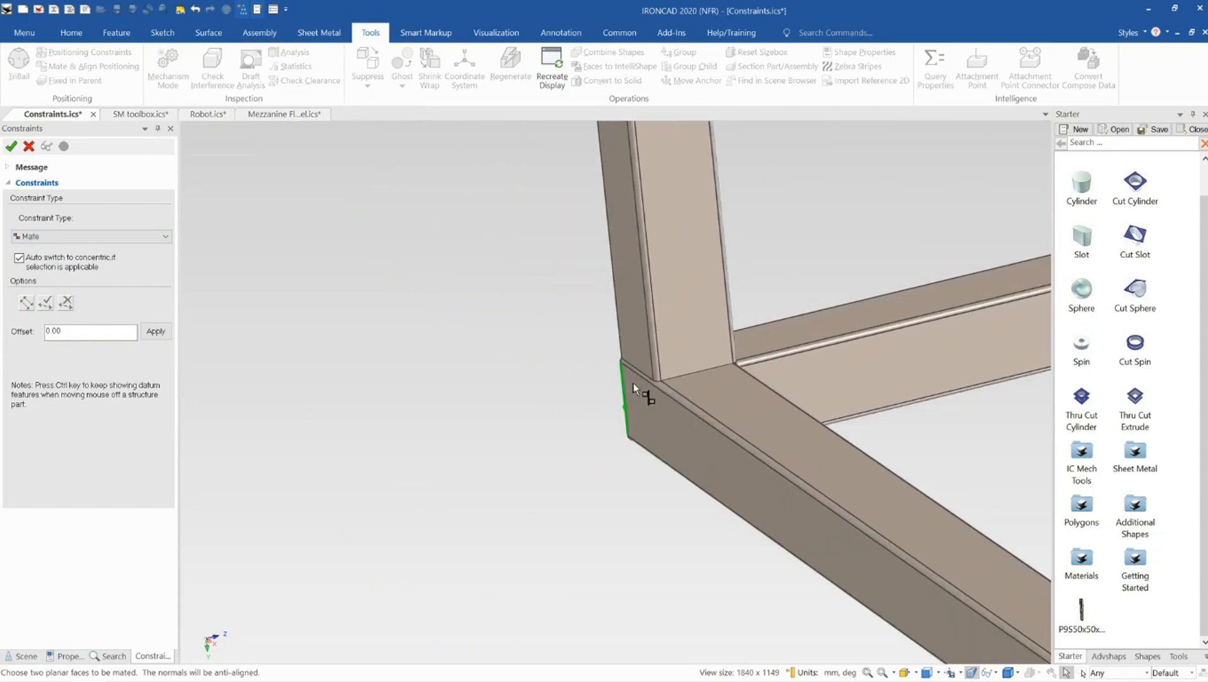
middle_drag(633, 383, 661, 367)
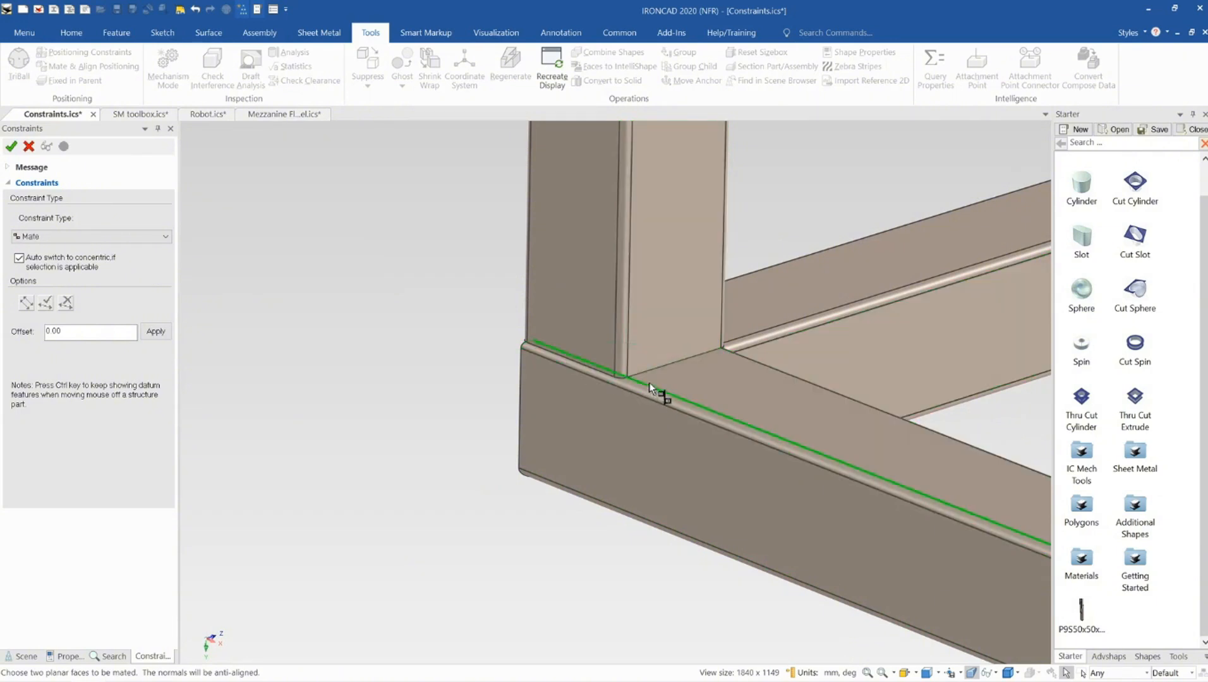
scroll(650, 384, up, 5)
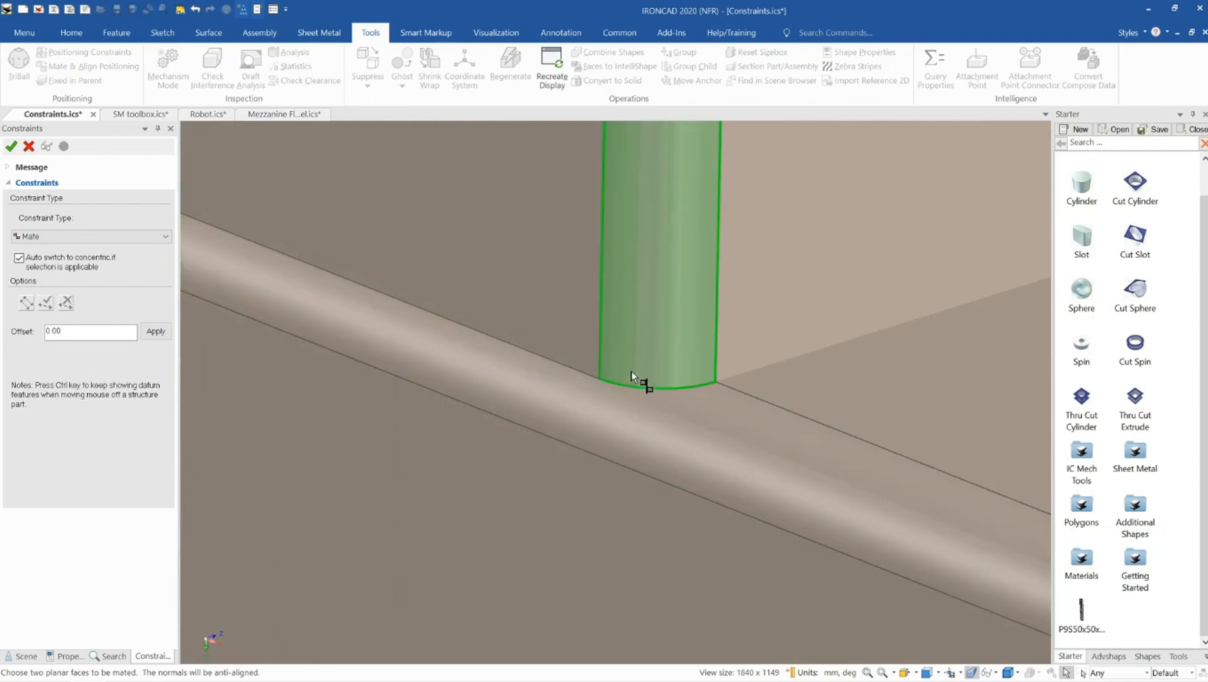
middle_drag(632, 373, 642, 280)
middle_drag(622, 348, 770, 353)
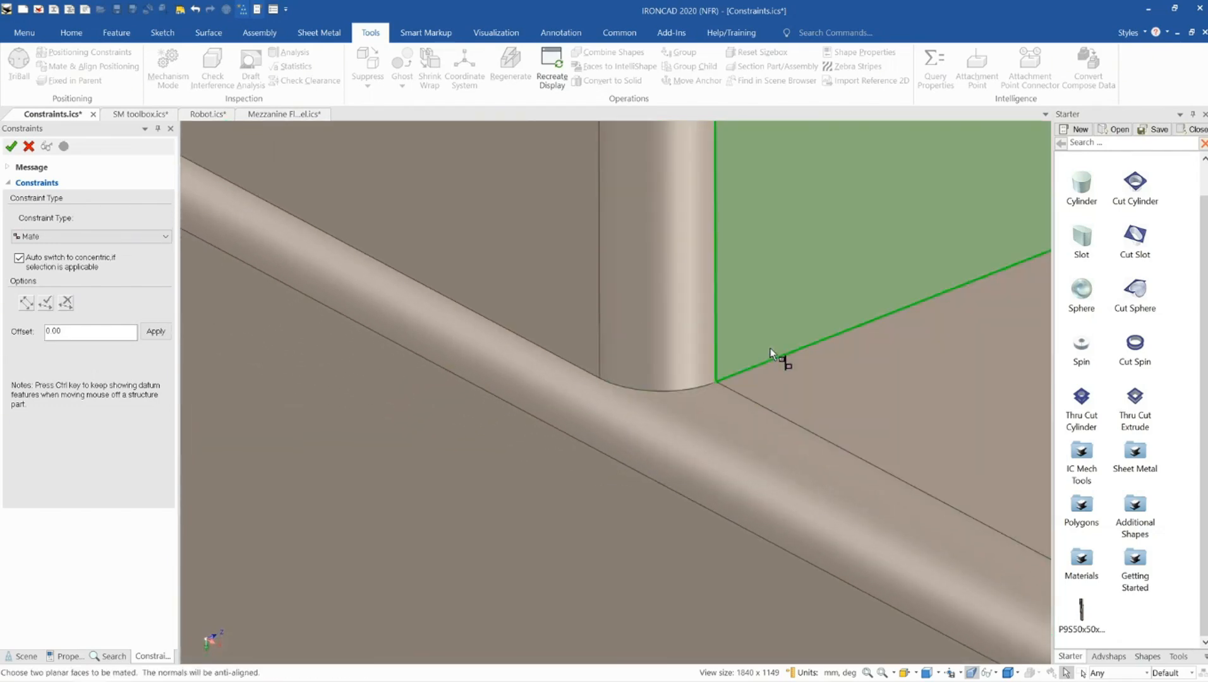
scroll(693, 387, down, 8)
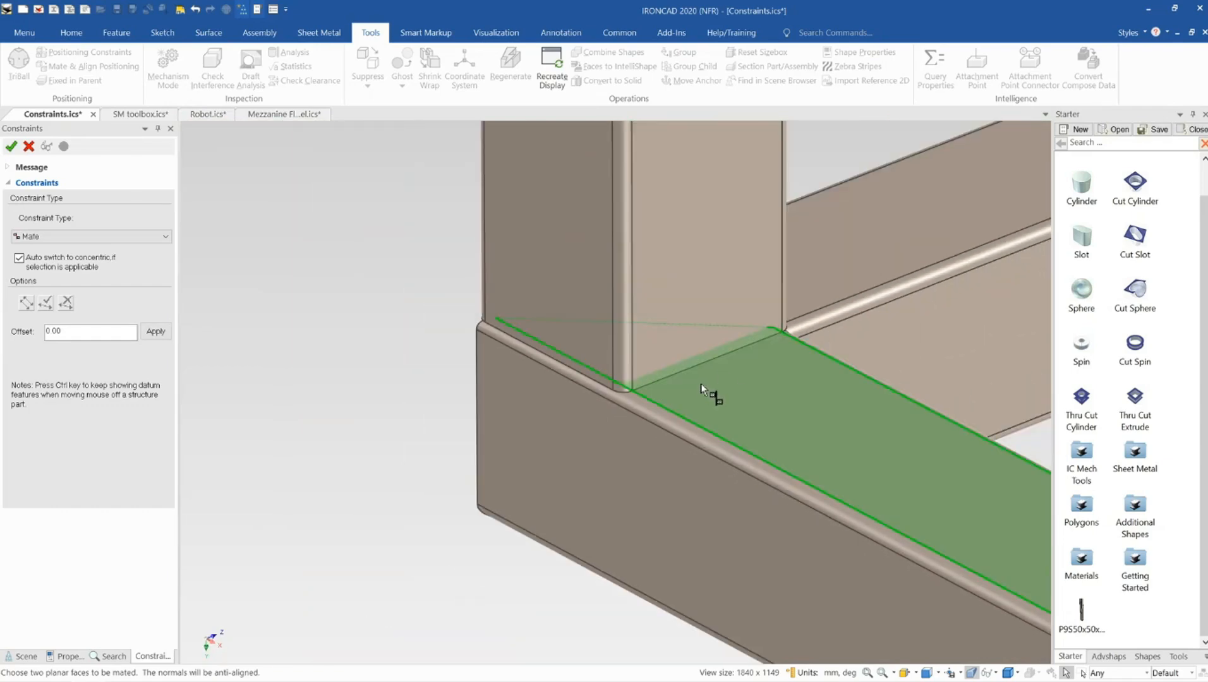
click(694, 383)
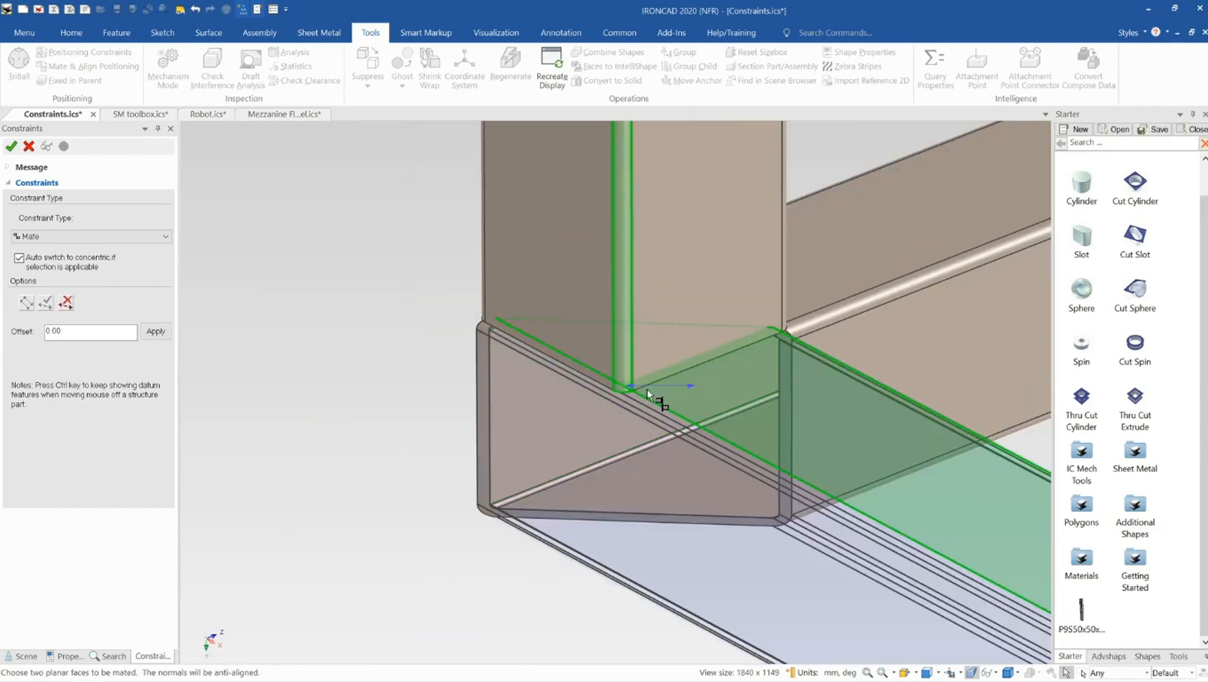
middle_drag(585, 393, 644, 319)
middle_drag(666, 229, 663, 244)
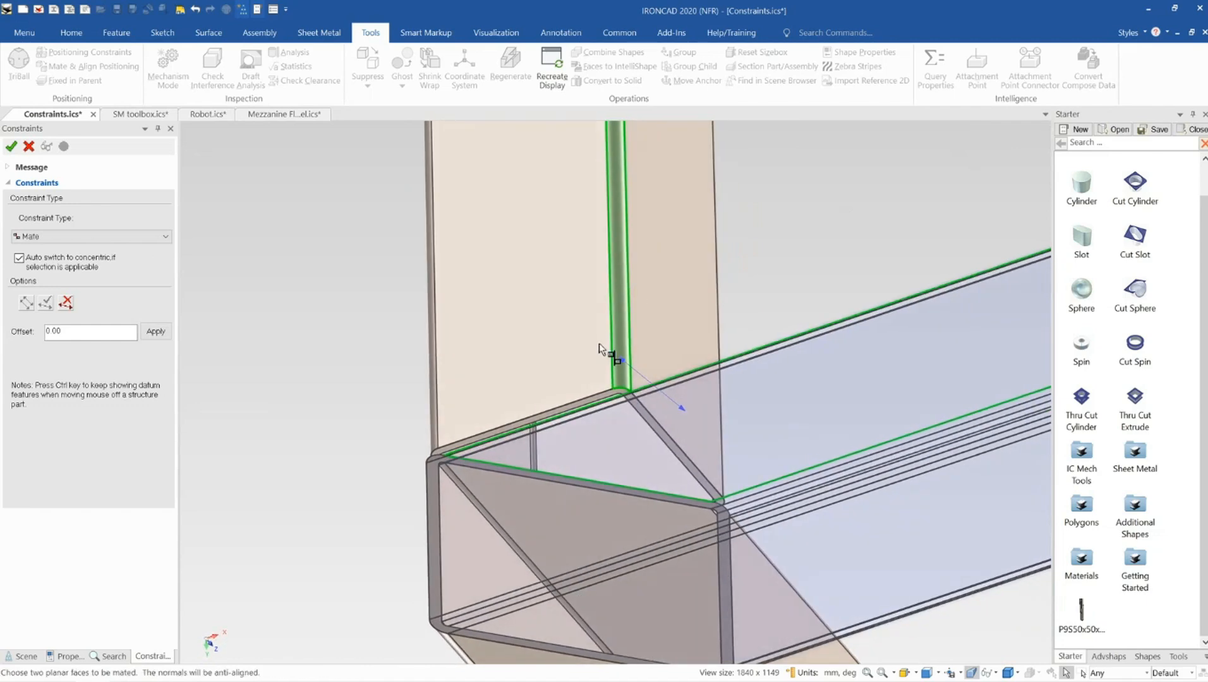
scroll(619, 393, up, 5)
click(665, 426)
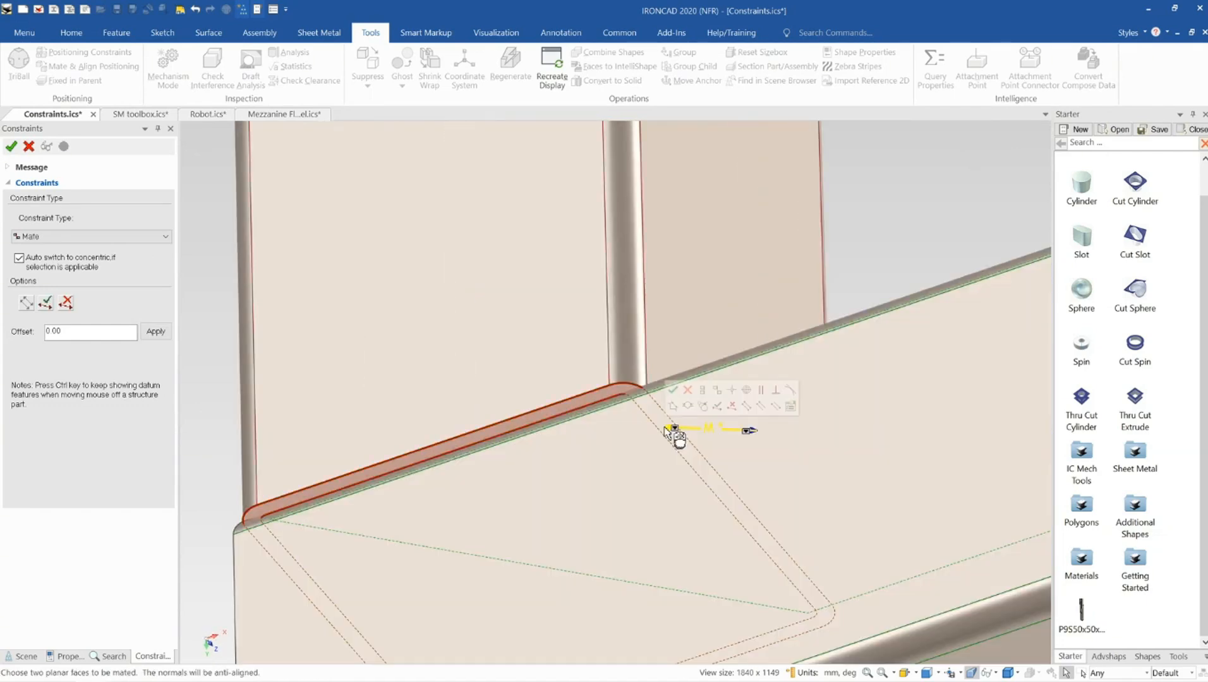
click(48, 306)
Align the post's front face with the frame member's outer face
scroll(460, 381, down, 5)
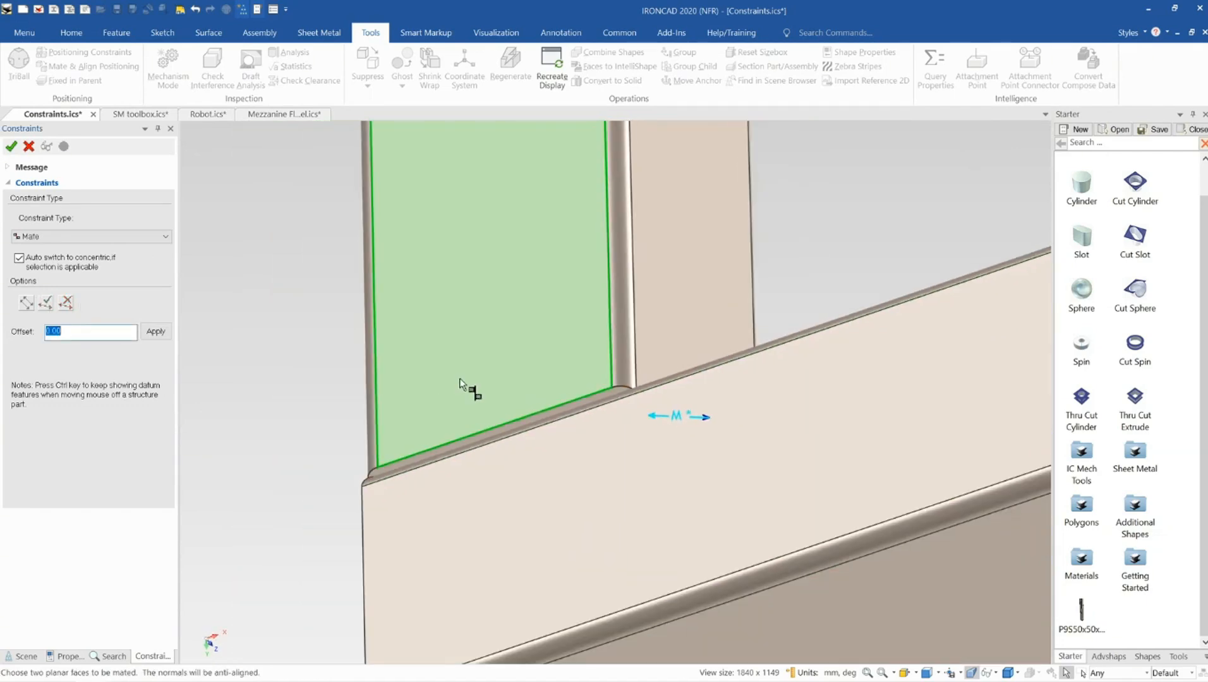
click(503, 400)
click(510, 455)
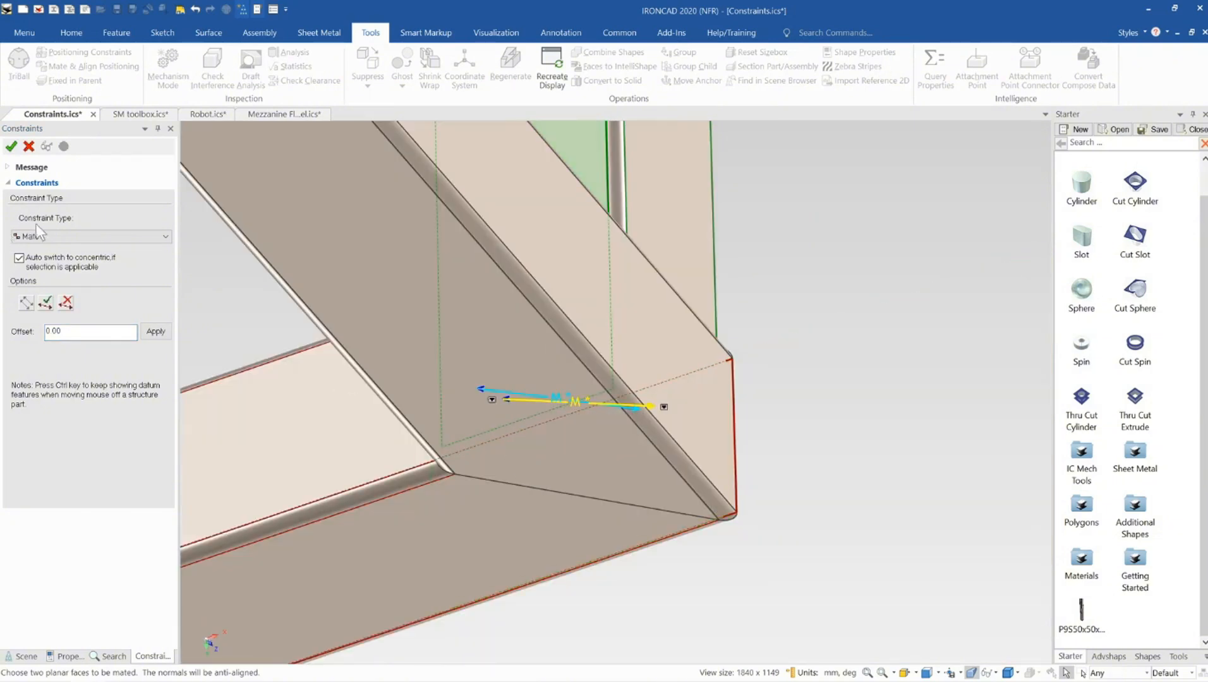
click(57, 236)
click(62, 251)
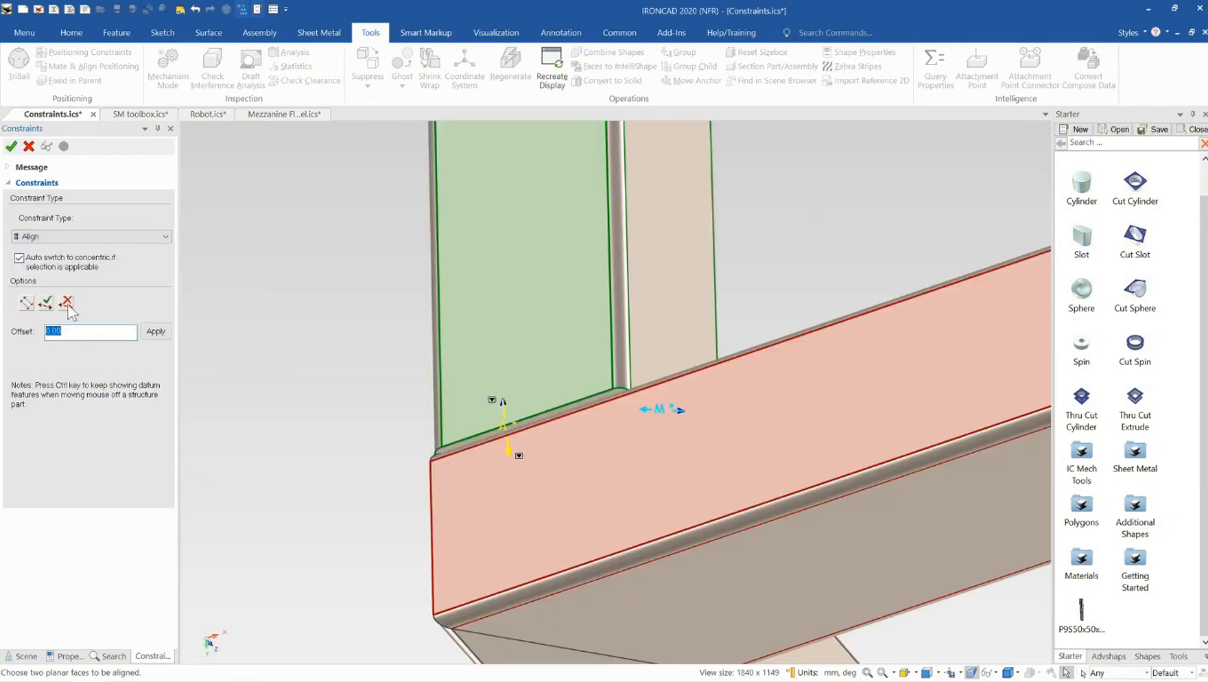
click(45, 305)
Align the post's remaining side face with the side member's outer face
middle_drag(493, 385, 676, 417)
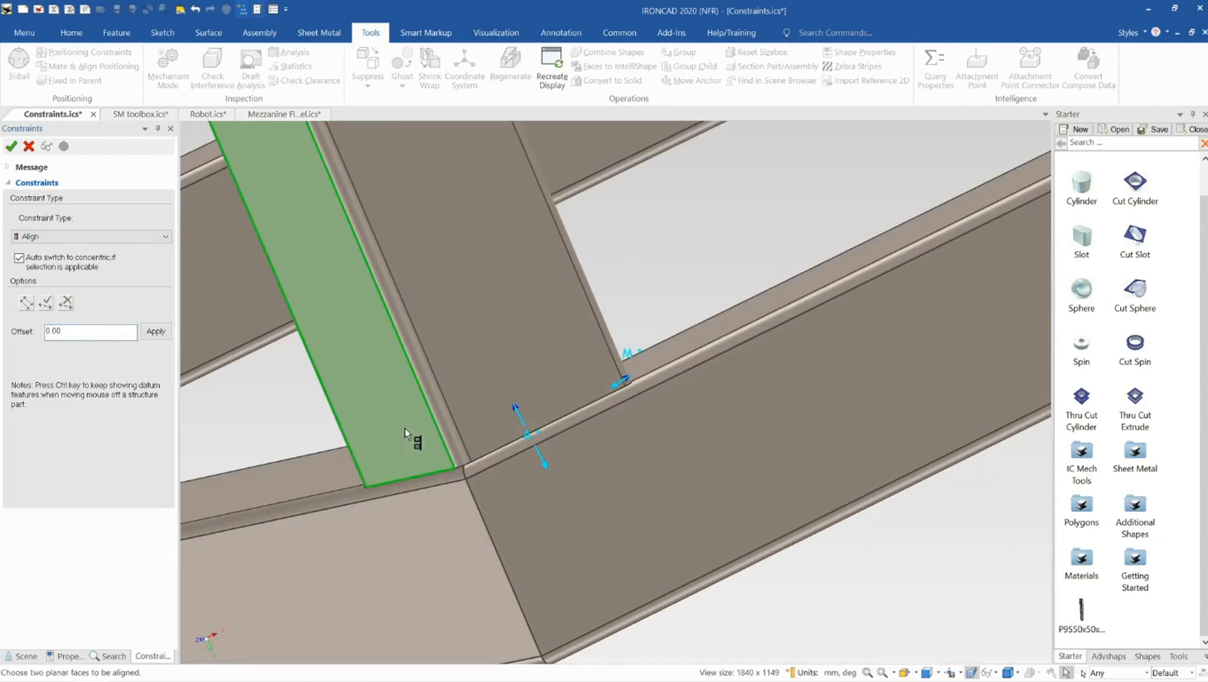
click(403, 428)
click(423, 527)
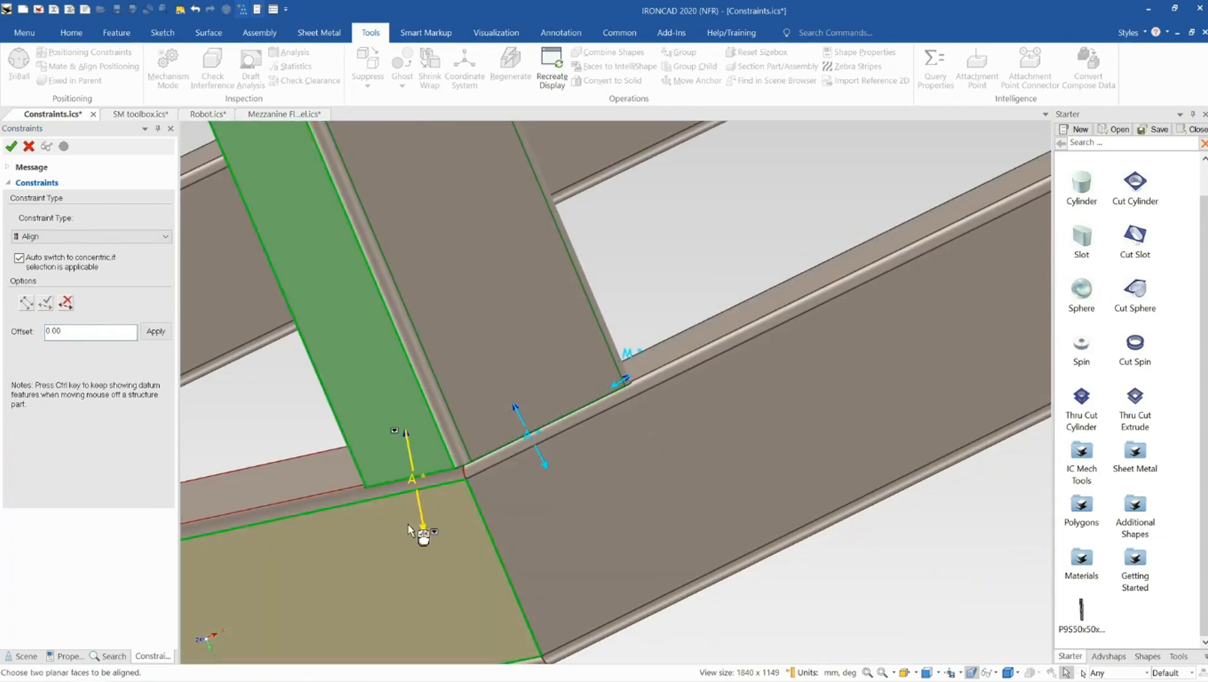
click(46, 304)
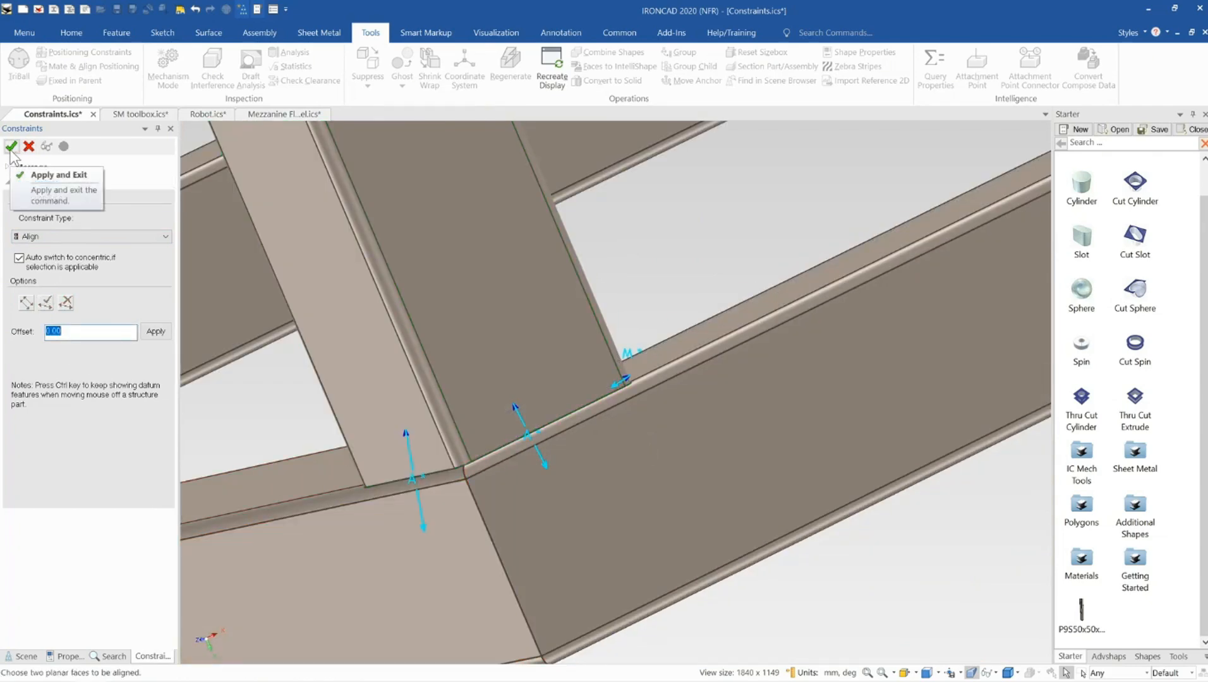
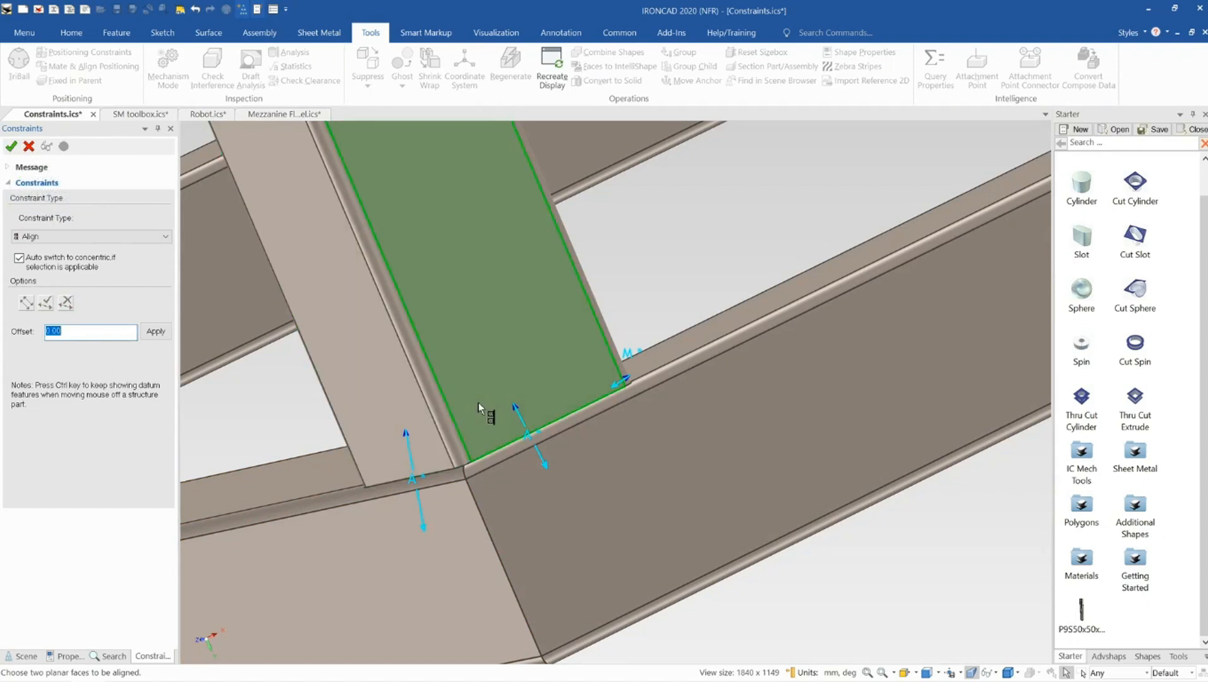
Apply the alignment between the post and side member, then close the Constraints command
click(46, 303)
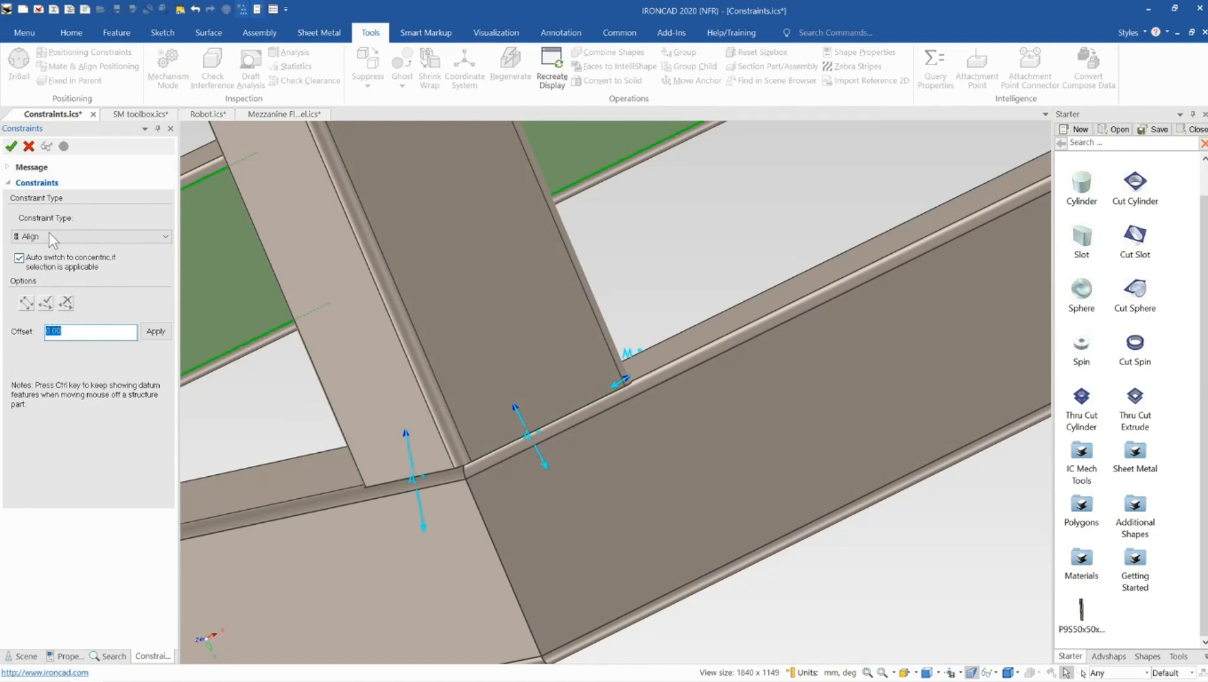
click(54, 237)
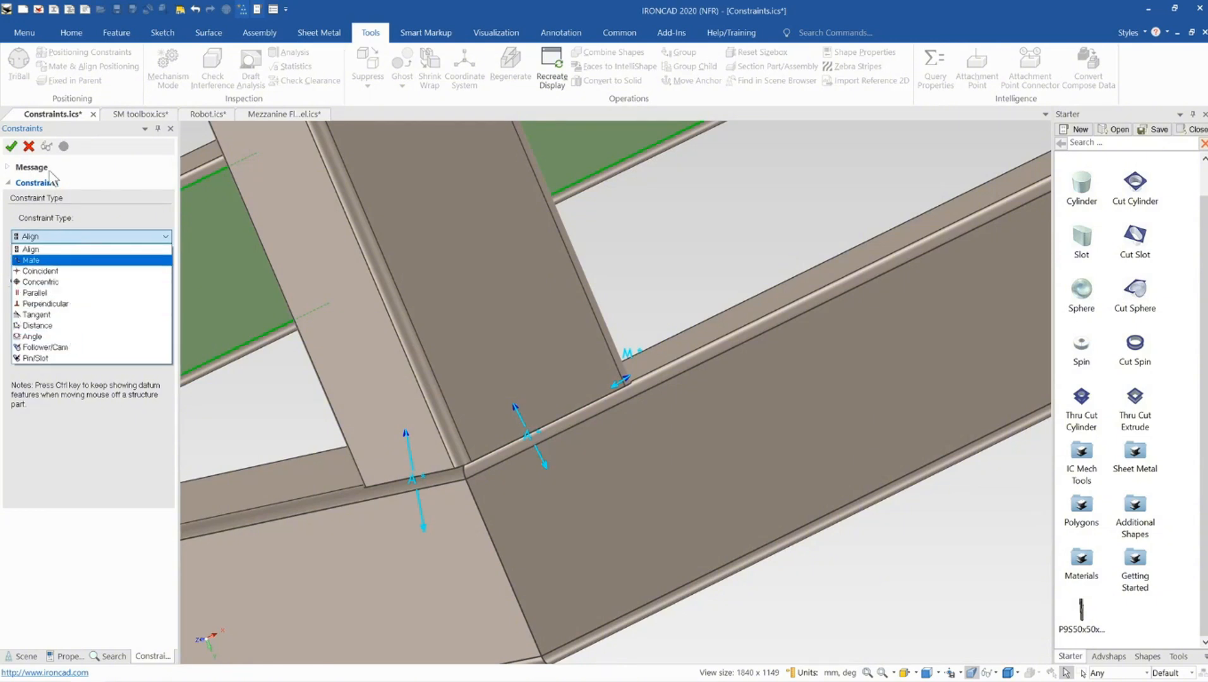
click(11, 149)
click(12, 149)
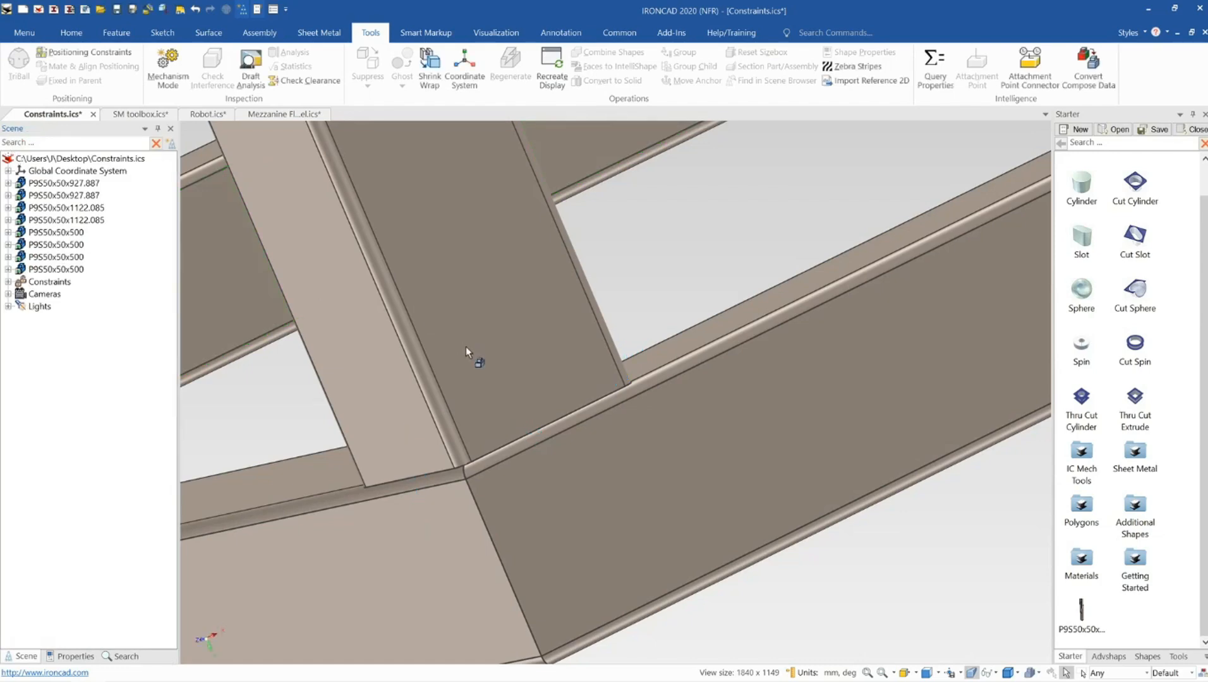
Stretch the side frame member by its end handle to about 1468.566 mm long
scroll(528, 410, down, 5)
scroll(530, 411, down, 5)
middle_drag(529, 411, 574, 418)
click(581, 425)
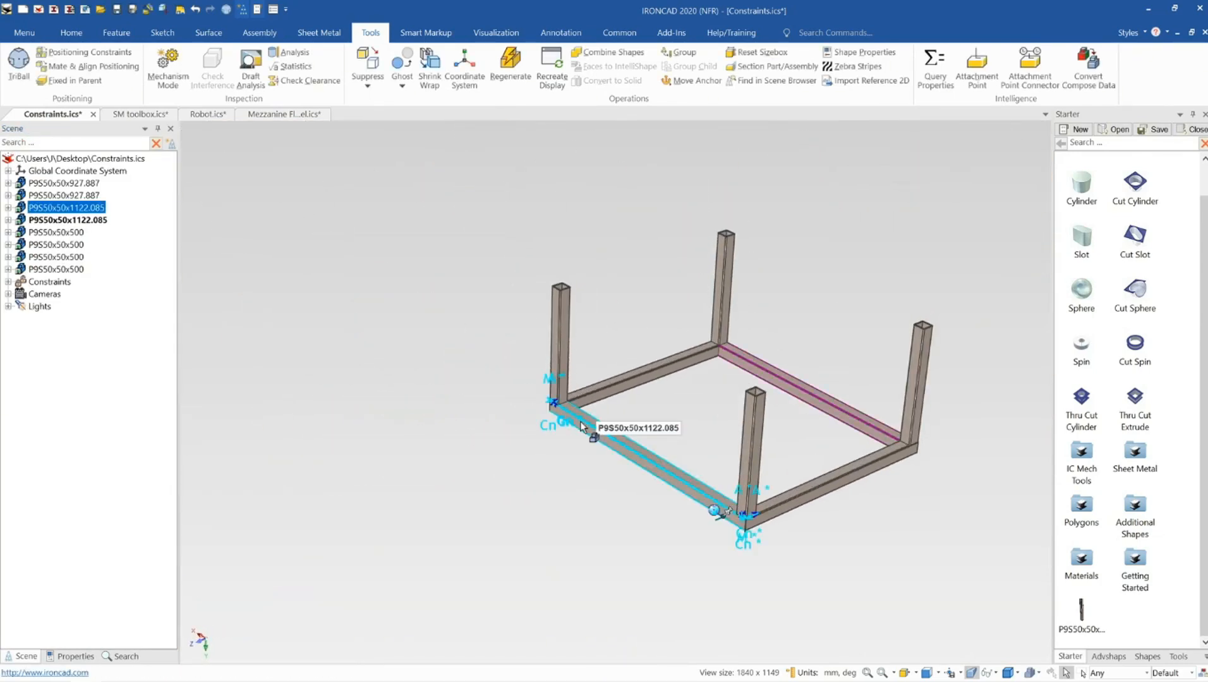
click(586, 434)
drag(545, 401, 460, 364)
Stretch the front frame member by its end handle to about 1372.544 mm long
scroll(737, 461, down, 3)
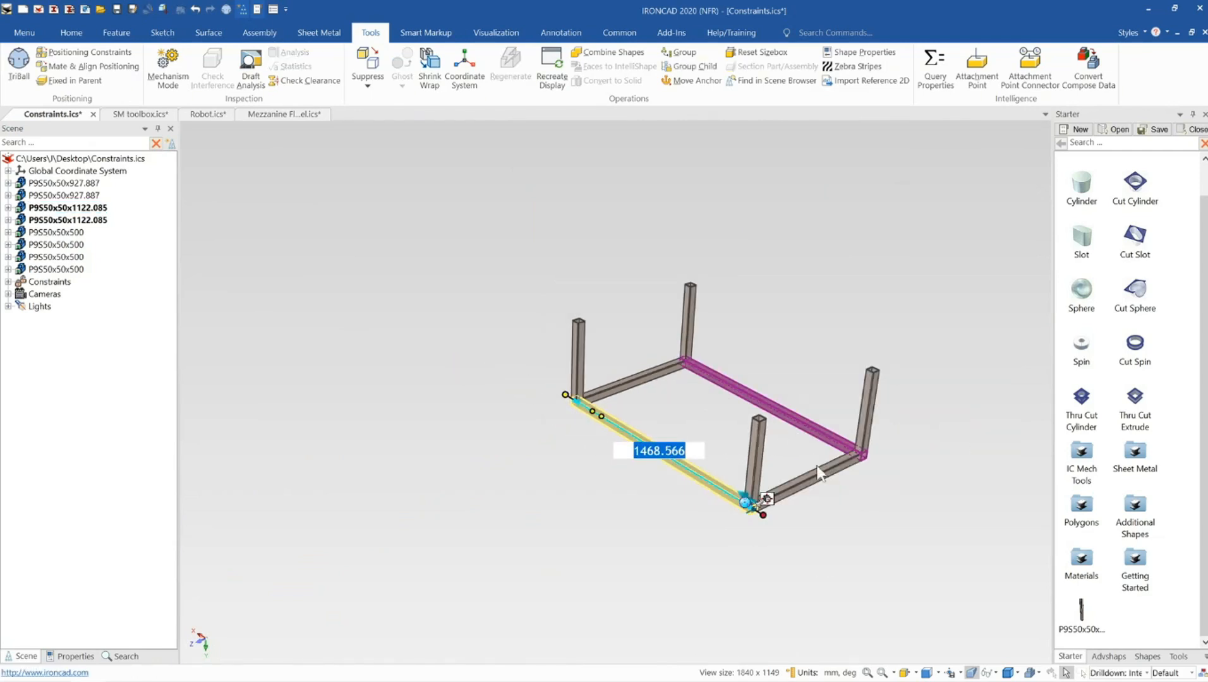
click(811, 481)
click(785, 499)
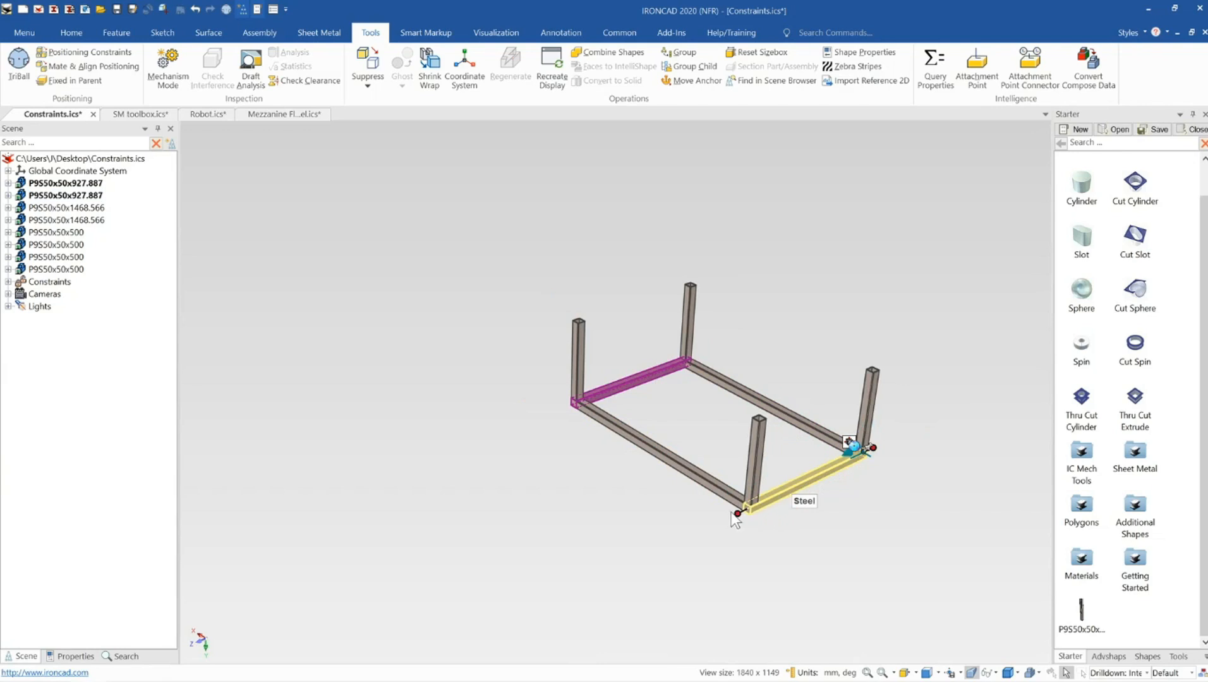
drag(735, 520, 695, 535)
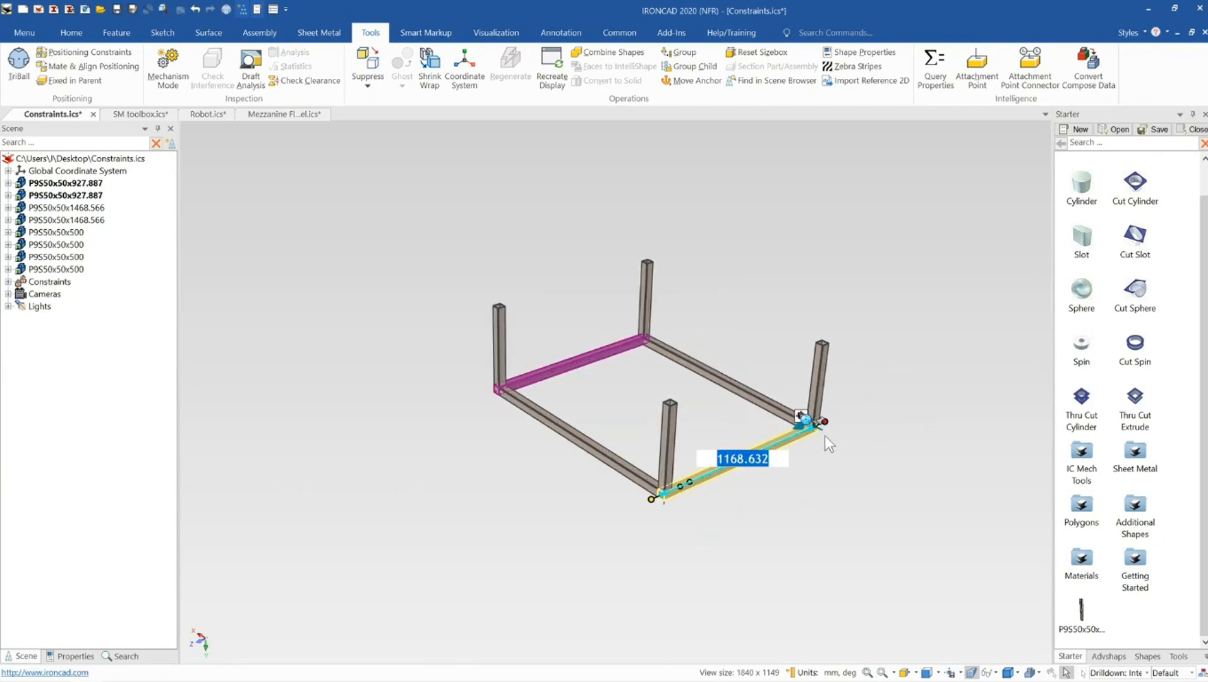
scroll(825, 435, up, 1)
drag(790, 413, 814, 395)
scroll(567, 454, down, 1)
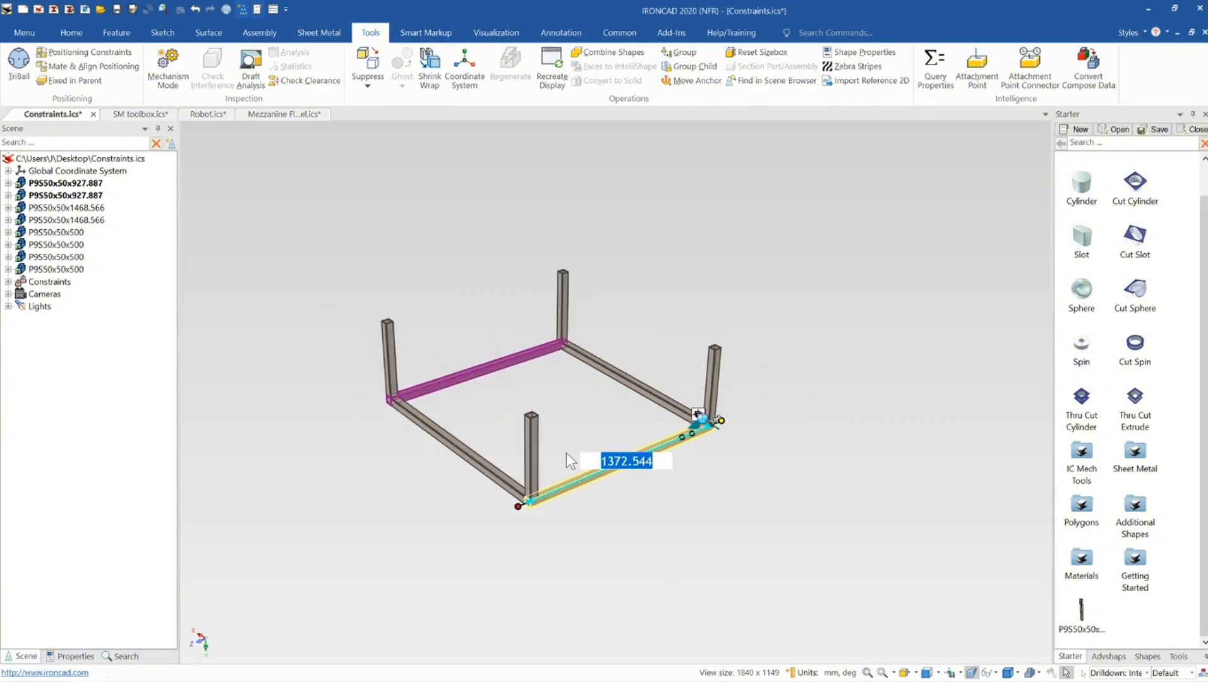
scroll(567, 454, up, 1)
middle_drag(562, 465, 559, 481)
click(598, 442)
mouse_move(598, 444)
middle_down()
mouse_move(569, 490)
mouse_move(583, 458)
middle_up()
click(593, 466)
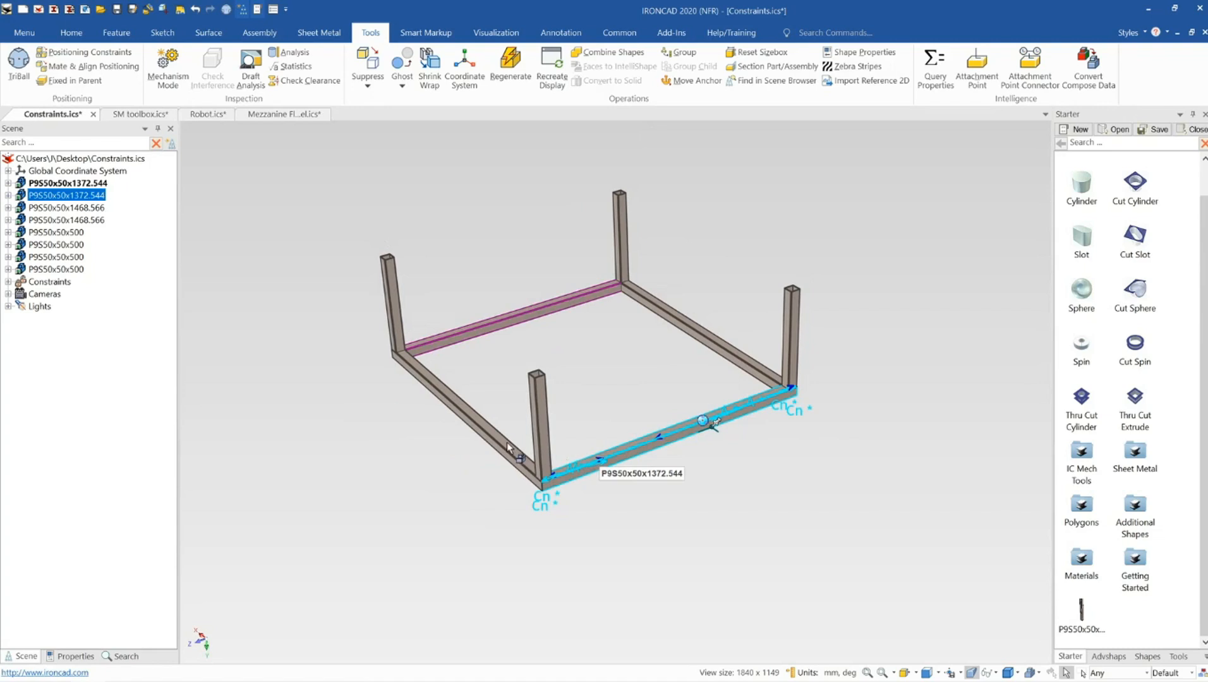
Lengthen the four corner posts together to about 770.747 mm
click(532, 433)
click(539, 398)
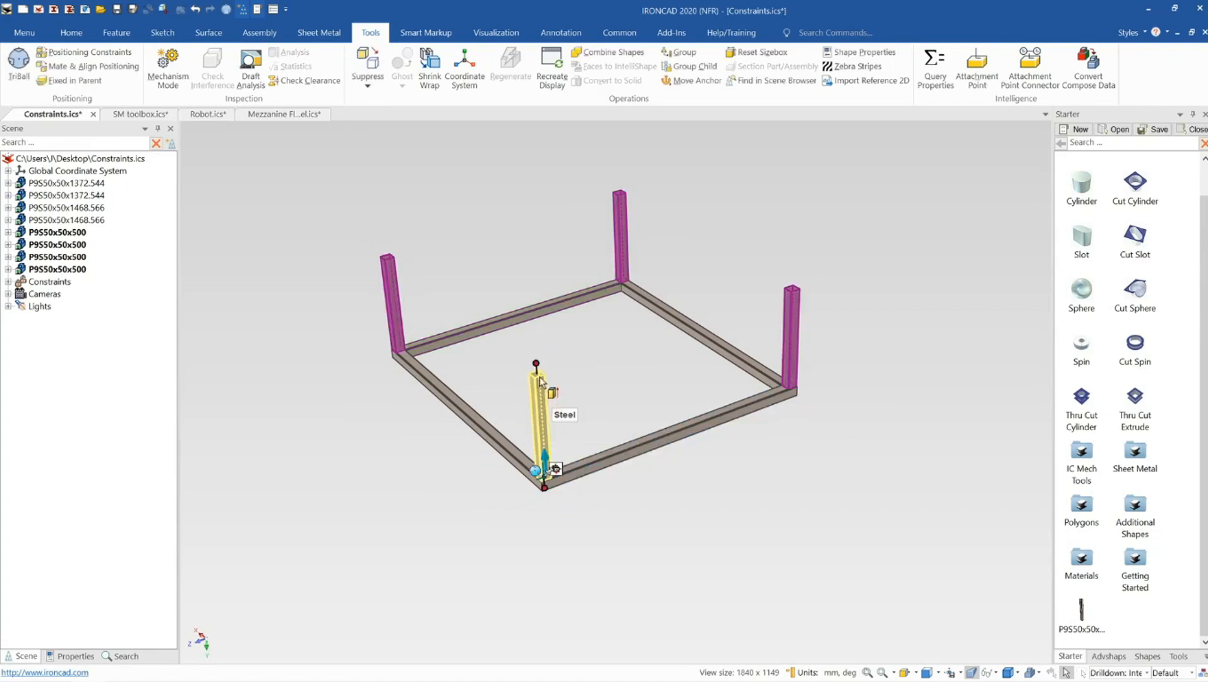
drag(539, 364, 525, 269)
Select the four frame members and assemble them into a single assembly
click(556, 346)
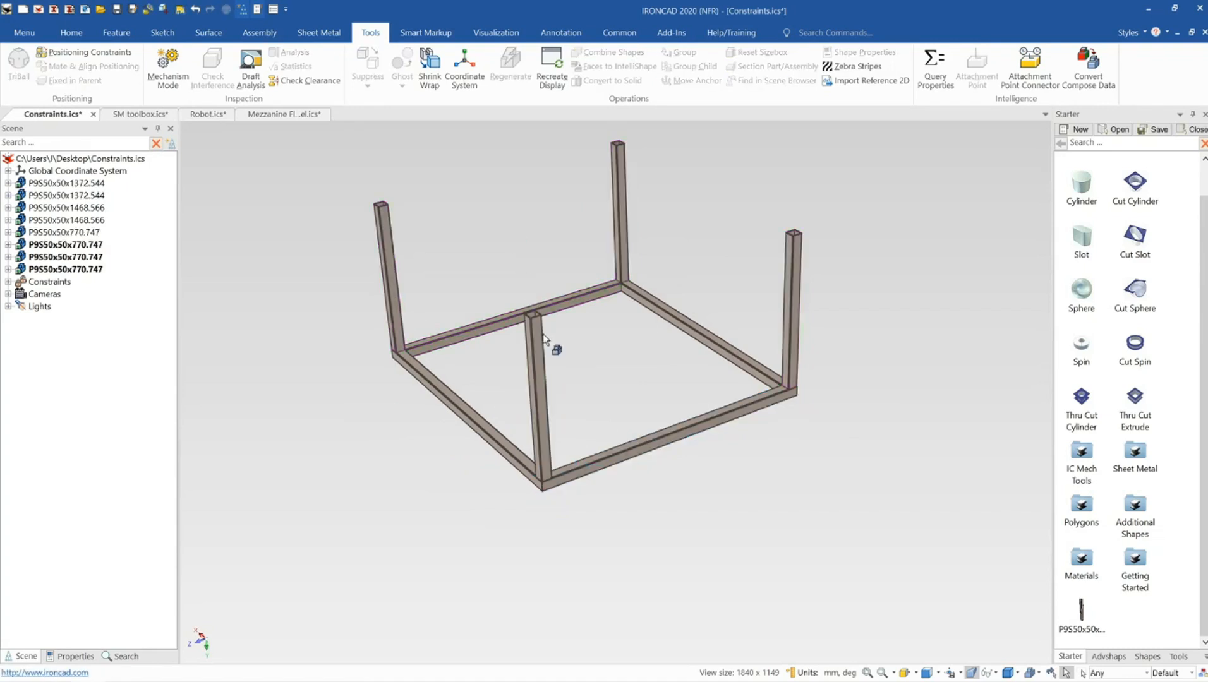
middle_drag(556, 346, 553, 423)
scroll(552, 422, down, 3)
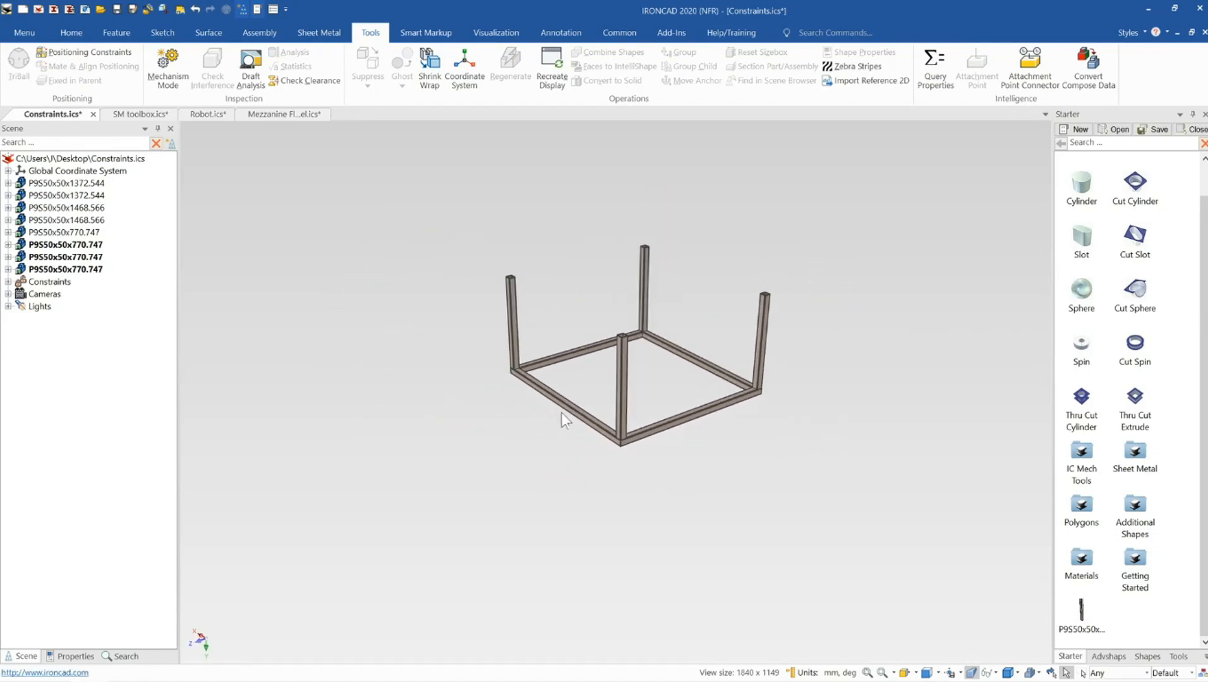
click(562, 412)
shift+click(570, 357)
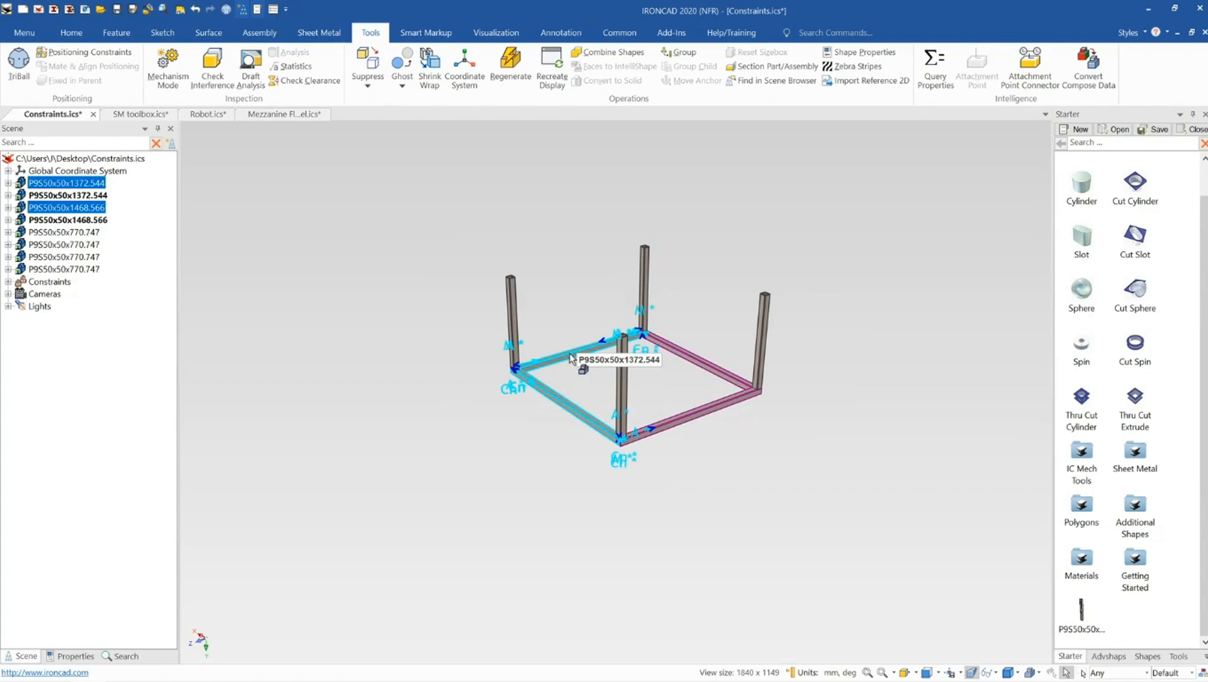
shift+click(717, 409)
shift+click(724, 374)
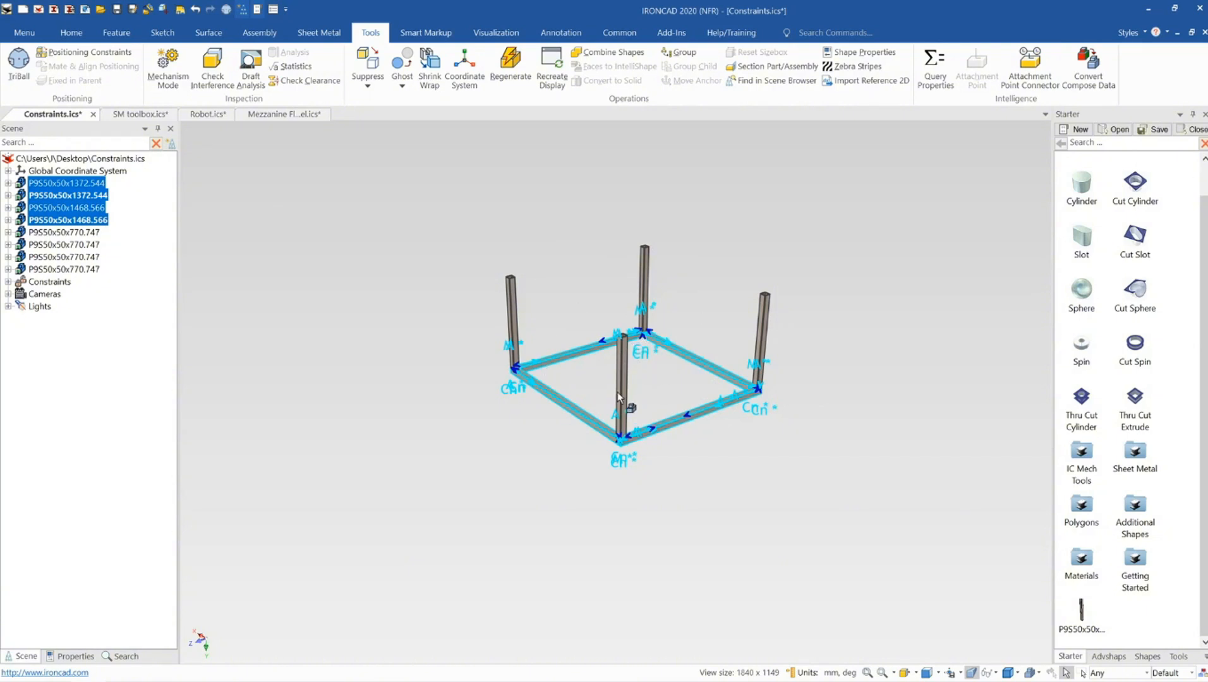
scroll(575, 386, up, 3)
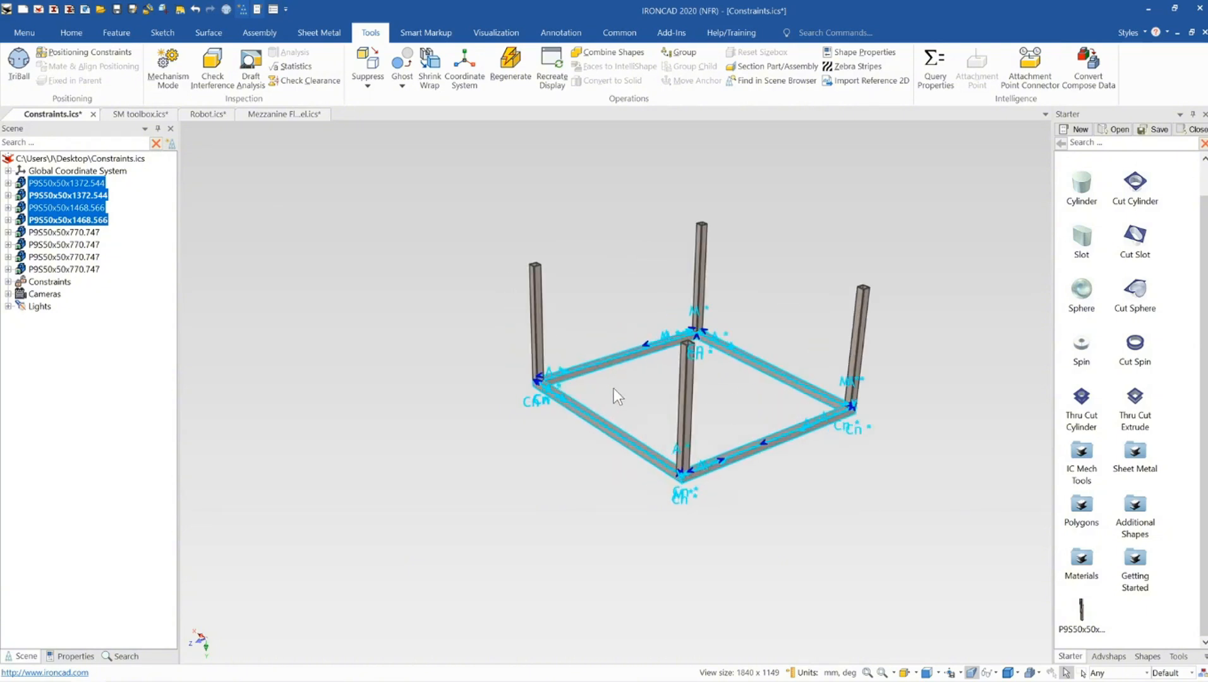
right_click(81, 188)
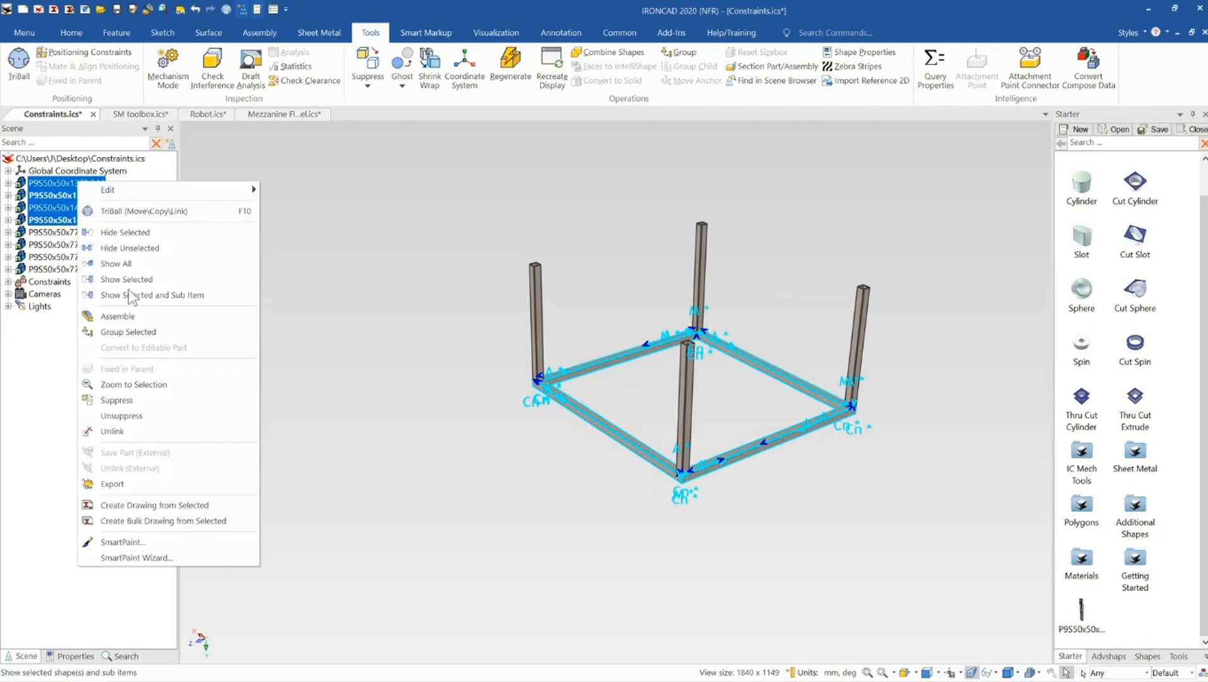
click(145, 314)
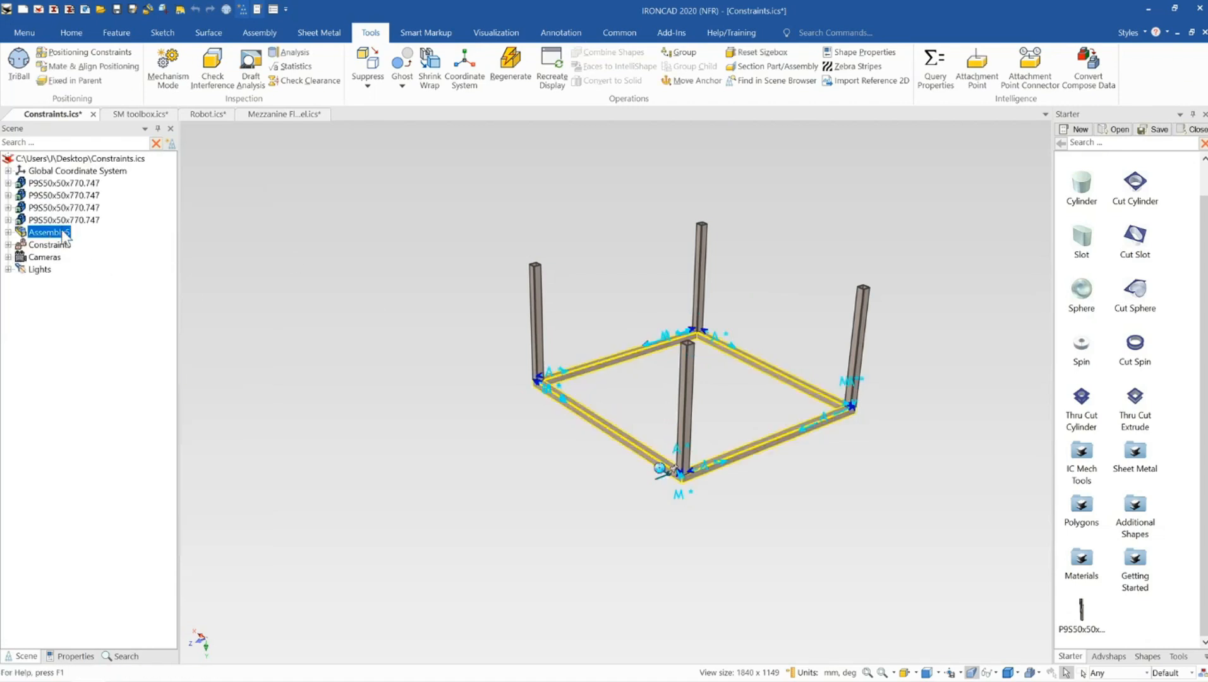
scroll(882, 564, down, 3)
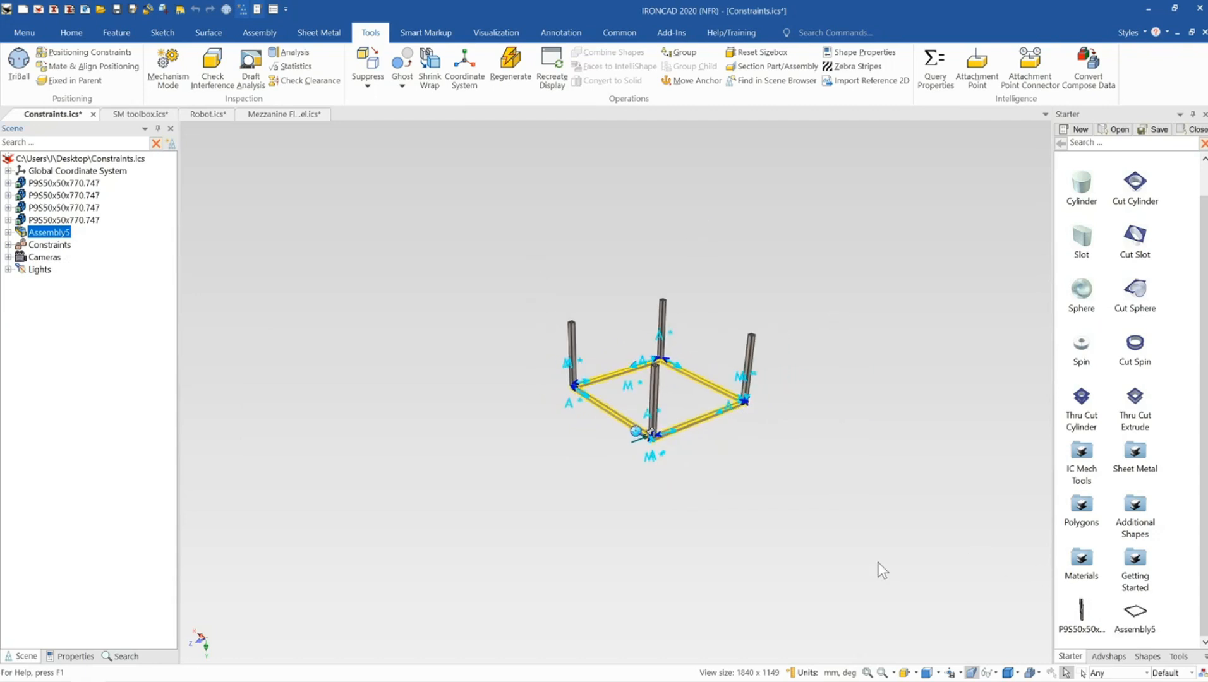
click(879, 569)
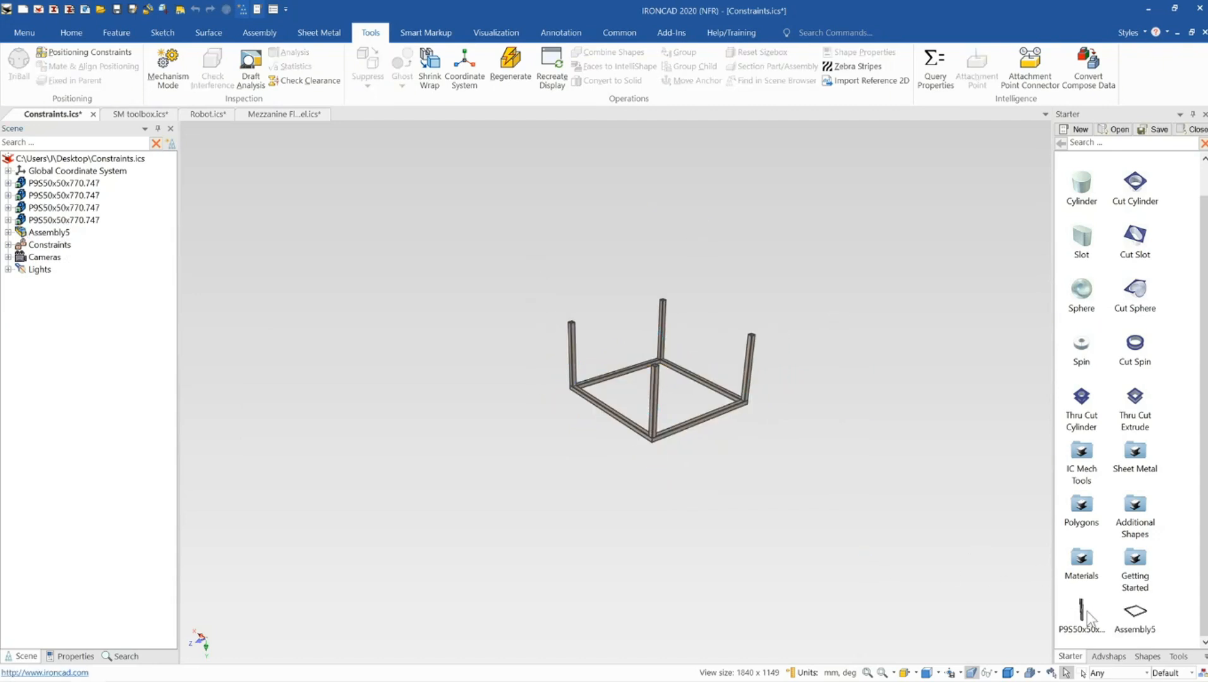
click(853, 404)
mouse_move(834, 336)
middle_down()
mouse_move(793, 388)
mouse_move(802, 404)
mouse_move(814, 342)
mouse_move(834, 329)
middle_up()
click(834, 326)
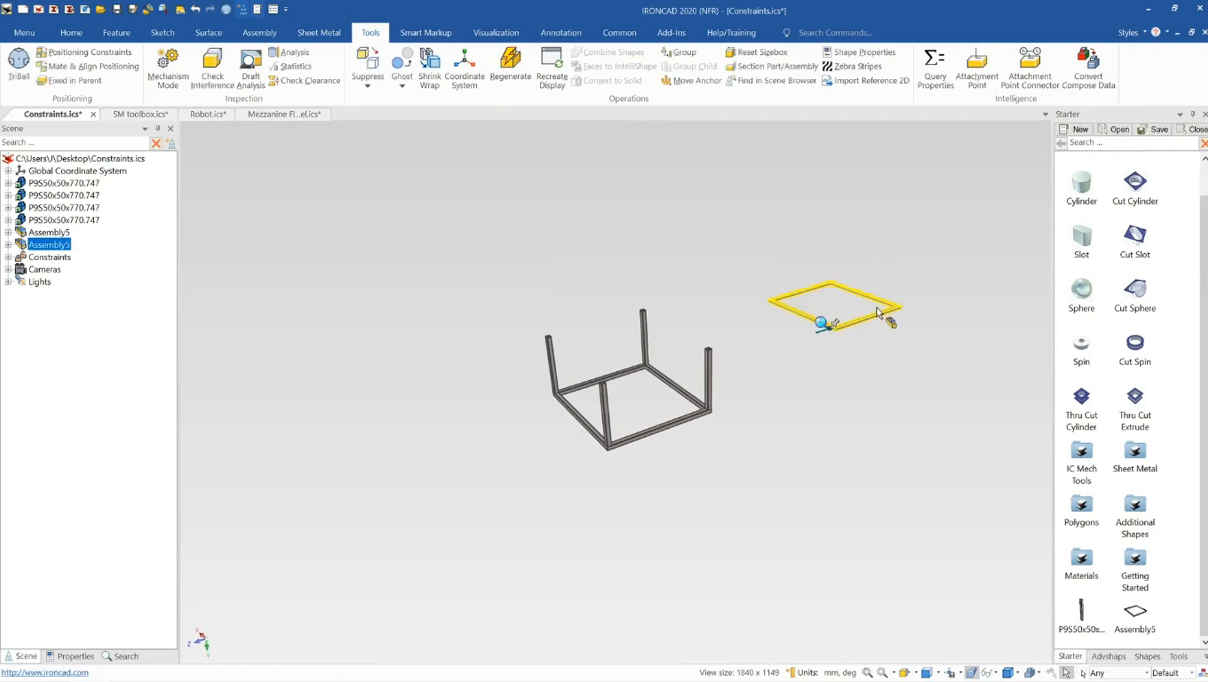
key(Delete)
Link a copy of the frame assembly straight up about 1103 mm using TriBall
click(661, 428)
scroll(658, 398, up, 5)
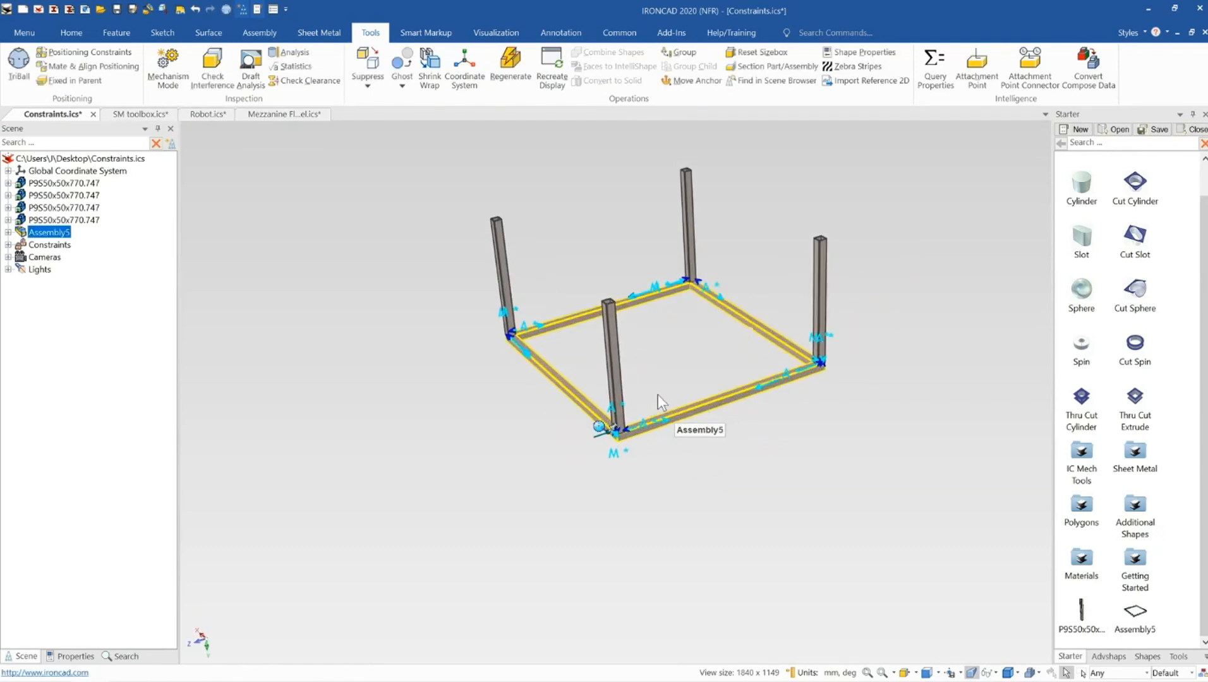
key(F10)
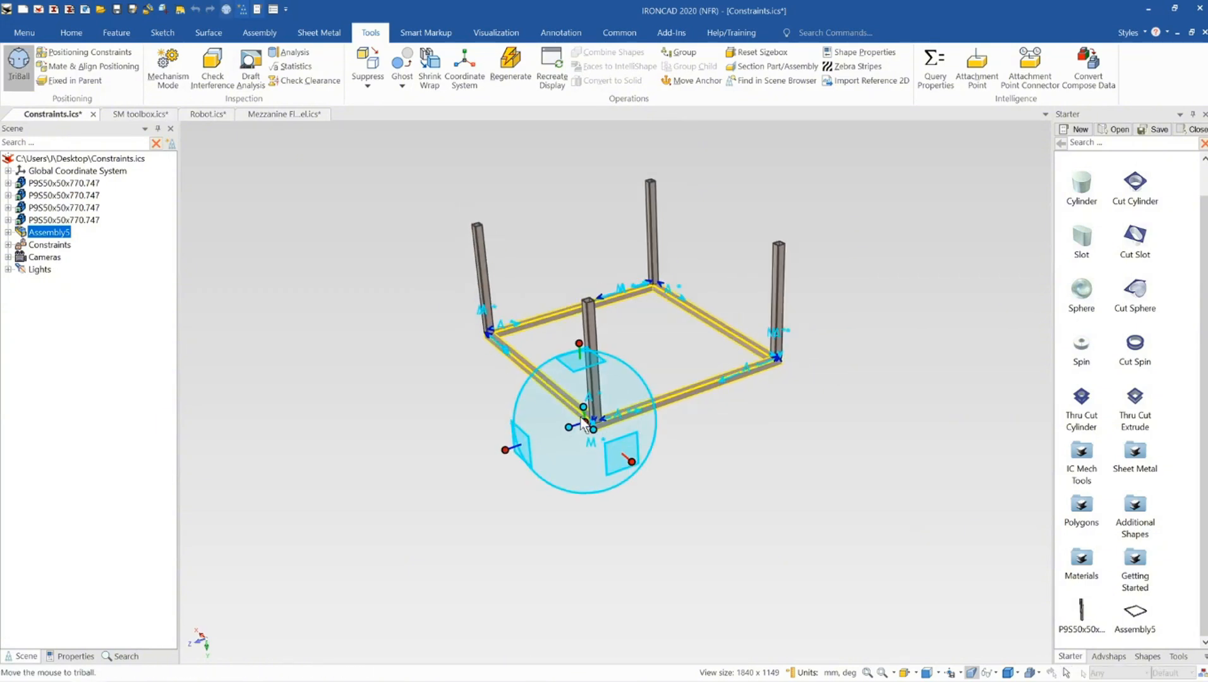
scroll(594, 420, down, 3)
right_drag(596, 335, 577, 199)
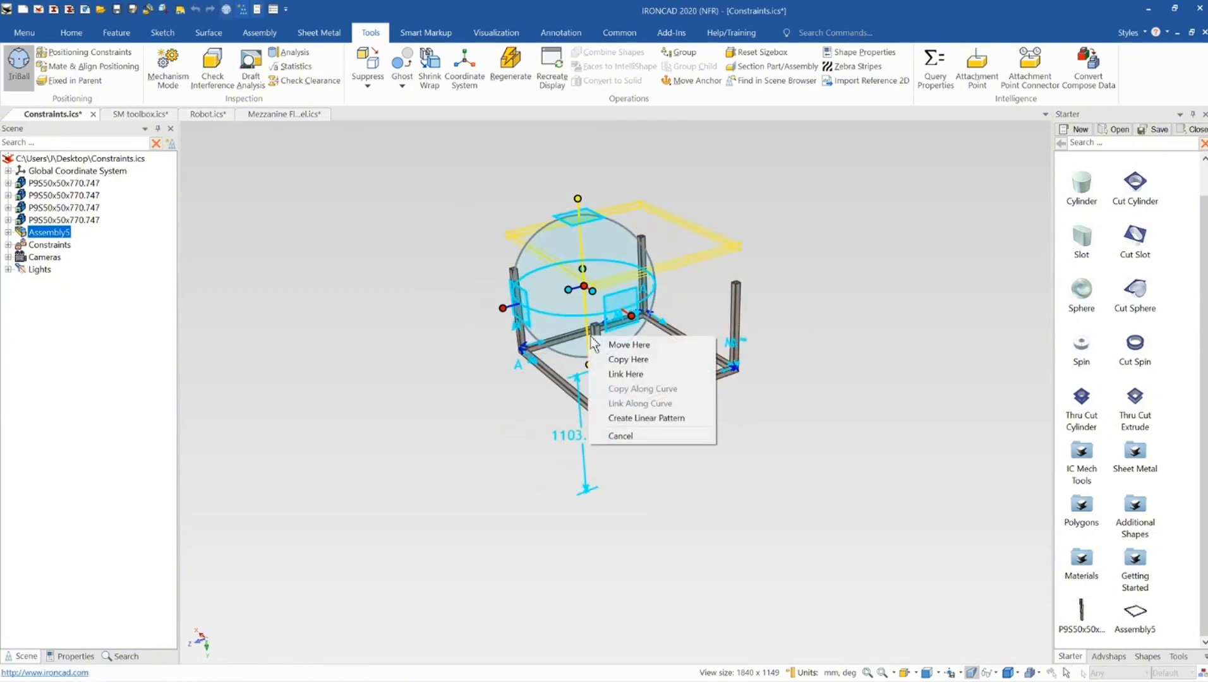
click(663, 377)
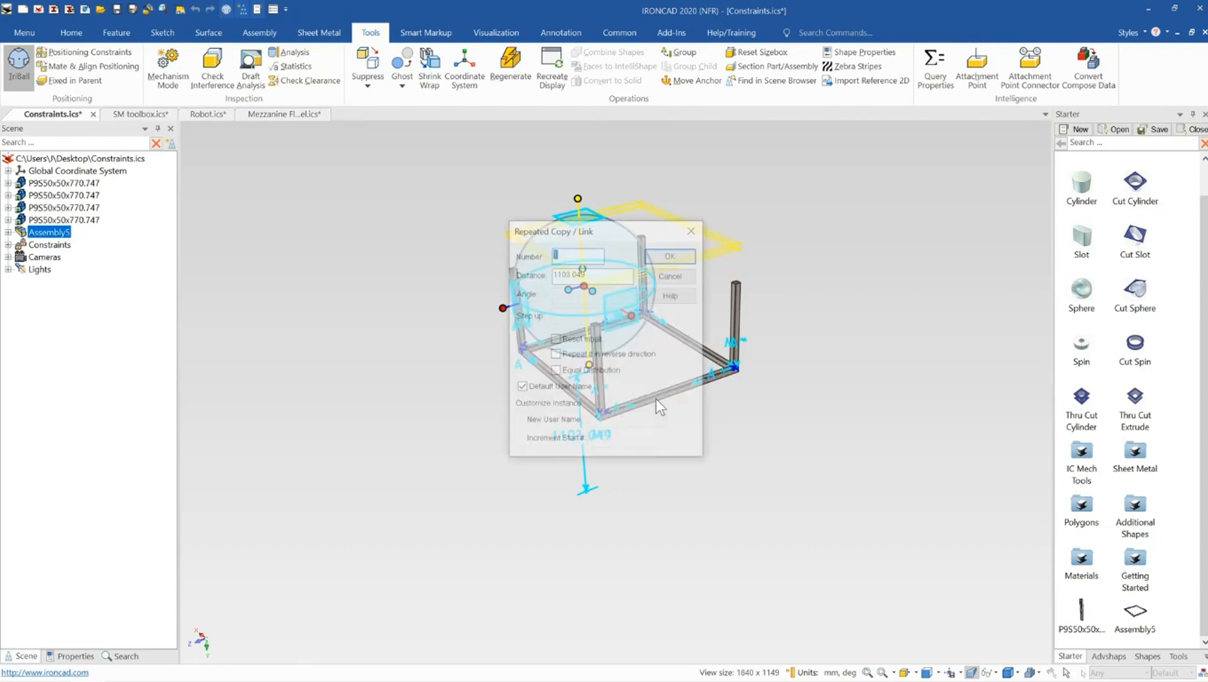
click(669, 253)
key(F10)
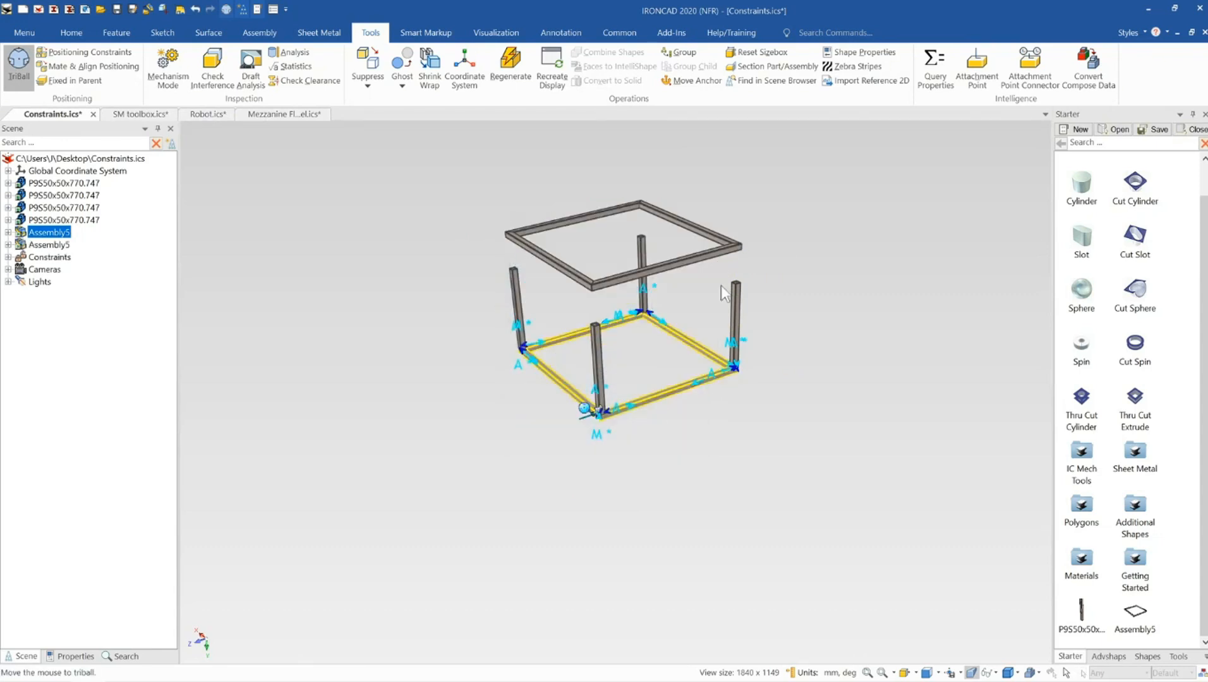
Align the upper frame's side face with the corner post's side face using Positioning Constraints
scroll(632, 346, up, 4)
click(639, 466)
middle_drag(580, 392, 526, 366)
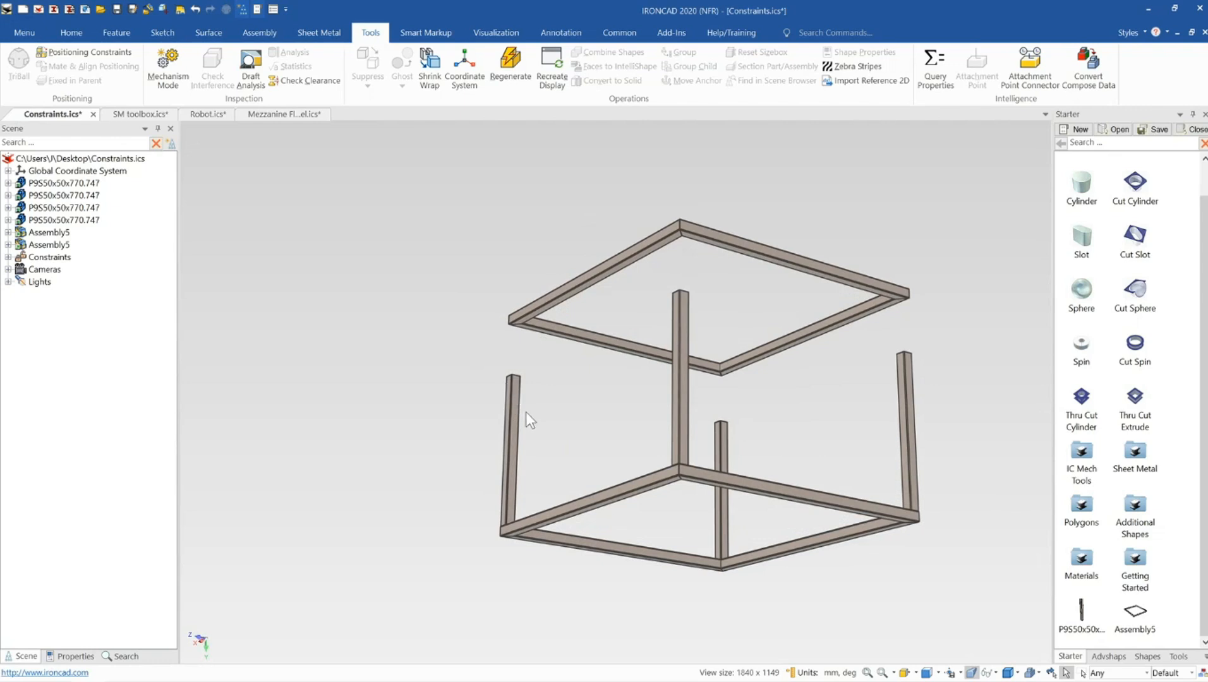
click(101, 52)
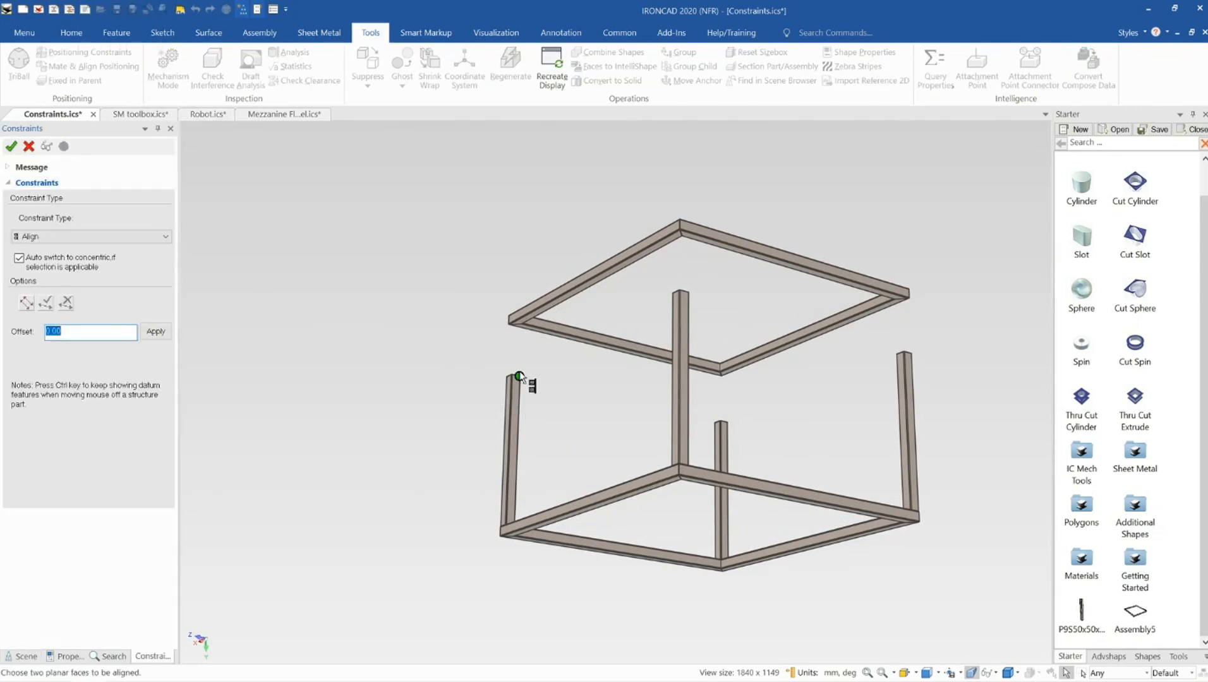
scroll(534, 373, up, 6)
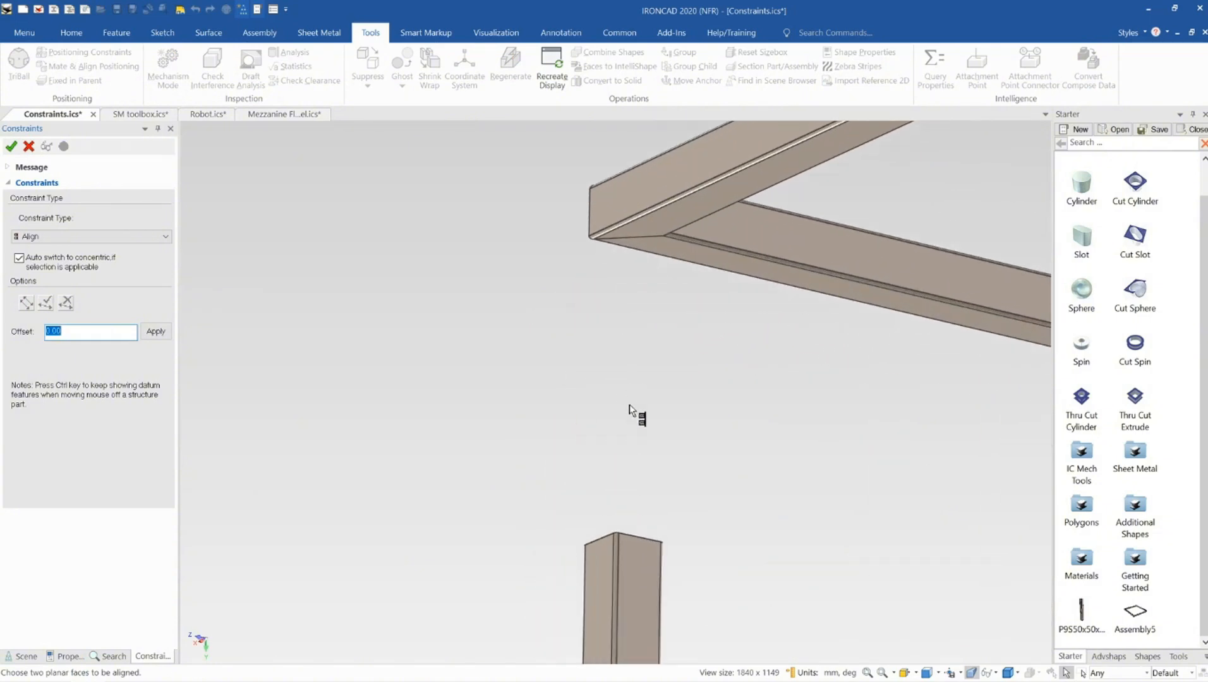
click(644, 244)
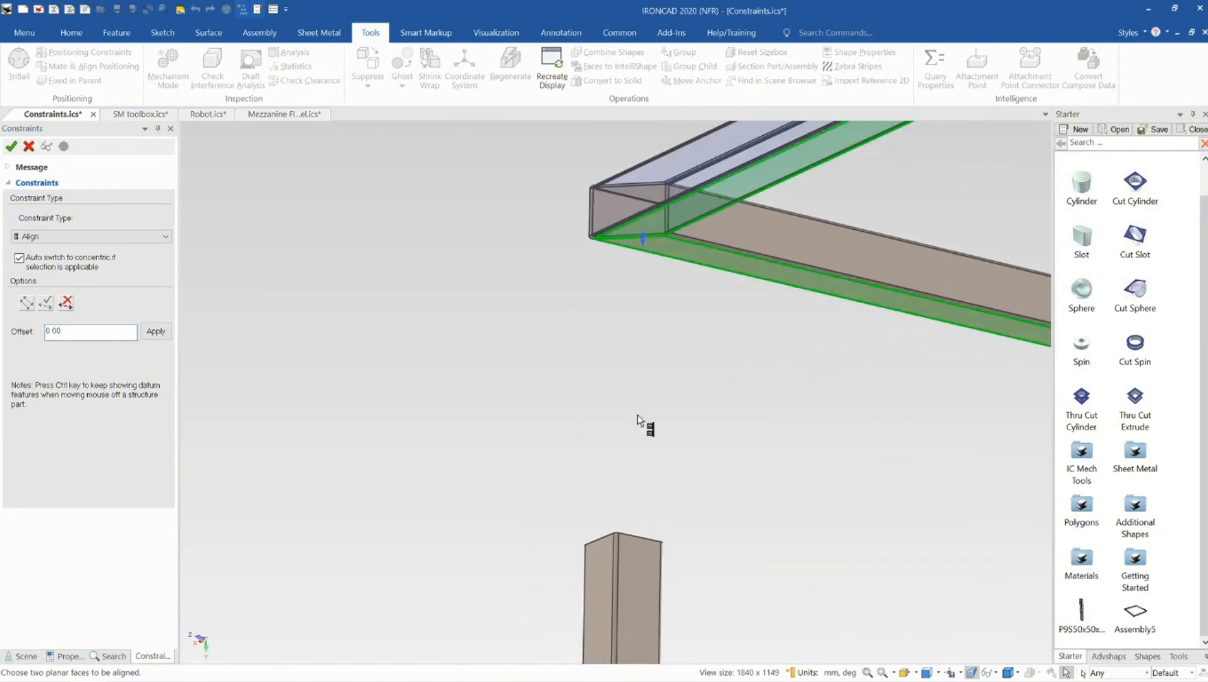
click(630, 559)
Mate the post's top face against the upper frame's bottom face
middle_drag(632, 612, 650, 648)
scroll(618, 510, up, 5)
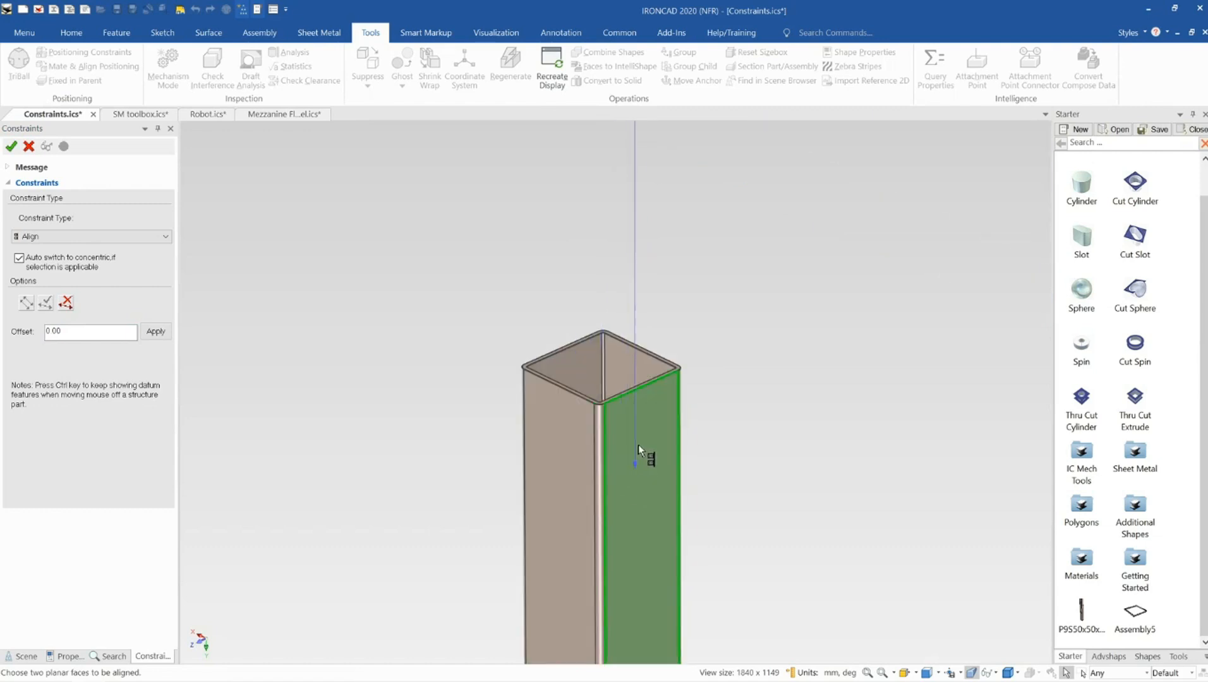
scroll(618, 387, up, 4)
click(618, 387)
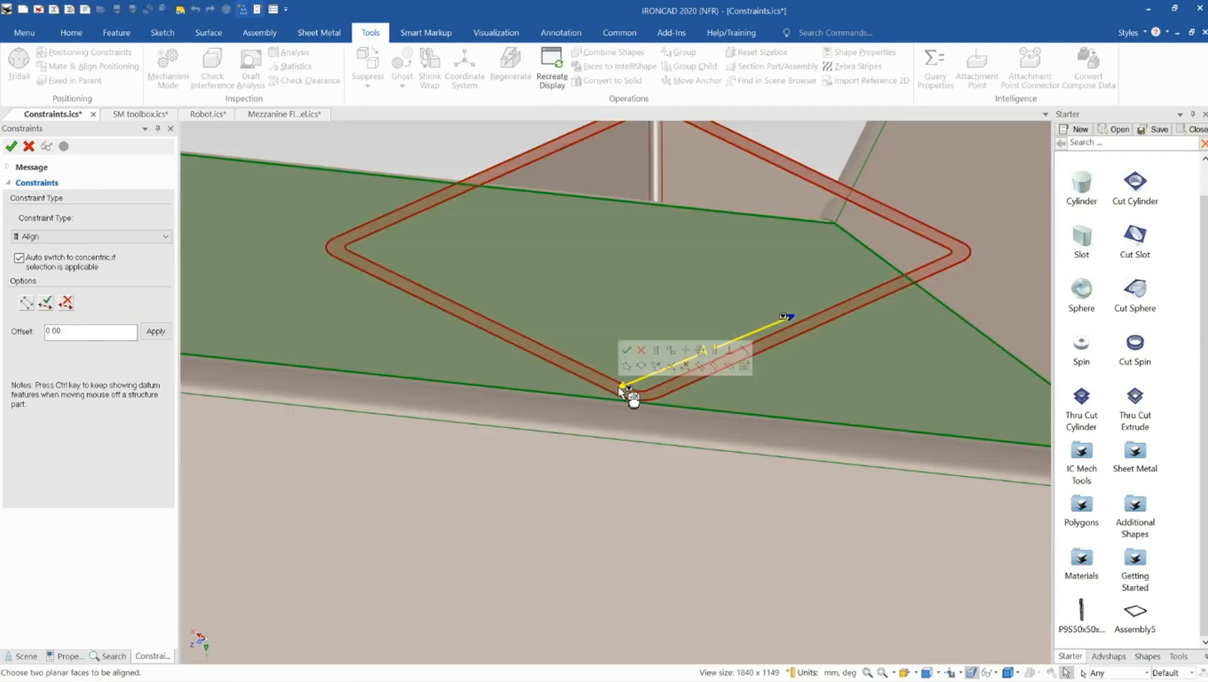
scroll(618, 387, down, 1)
click(38, 237)
click(64, 249)
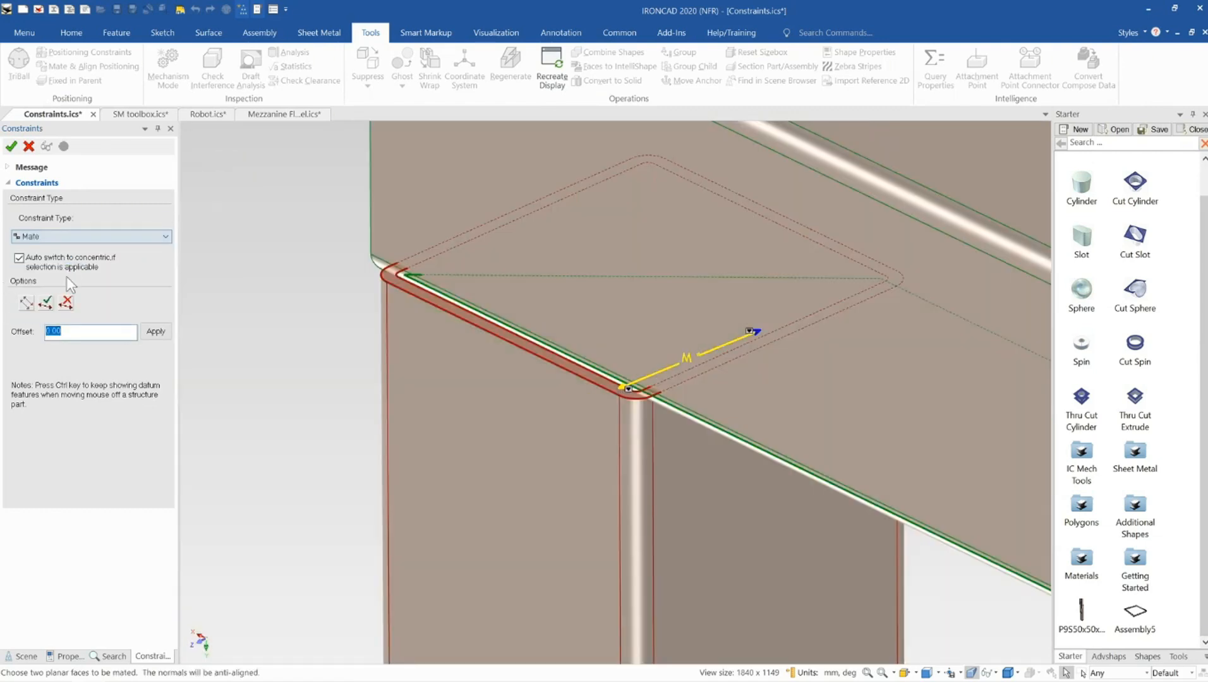
click(50, 304)
Align the post's front face with the upper frame member's outer face
scroll(446, 411, down, 2)
click(512, 314)
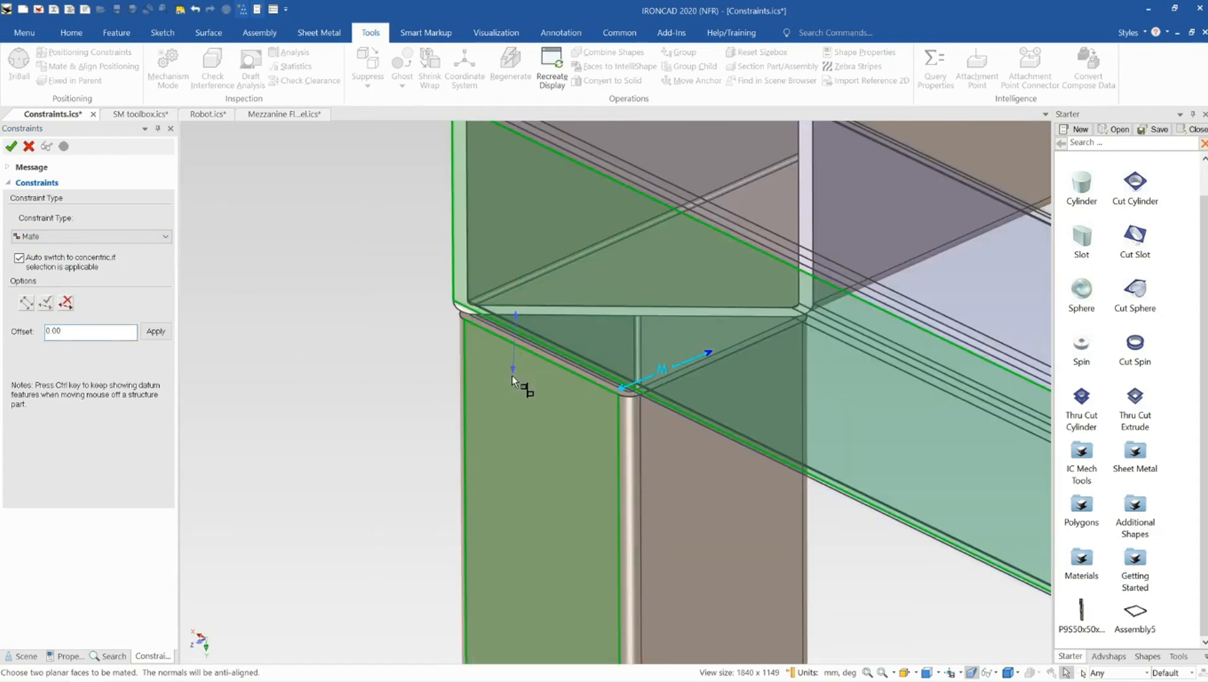
click(513, 378)
click(81, 237)
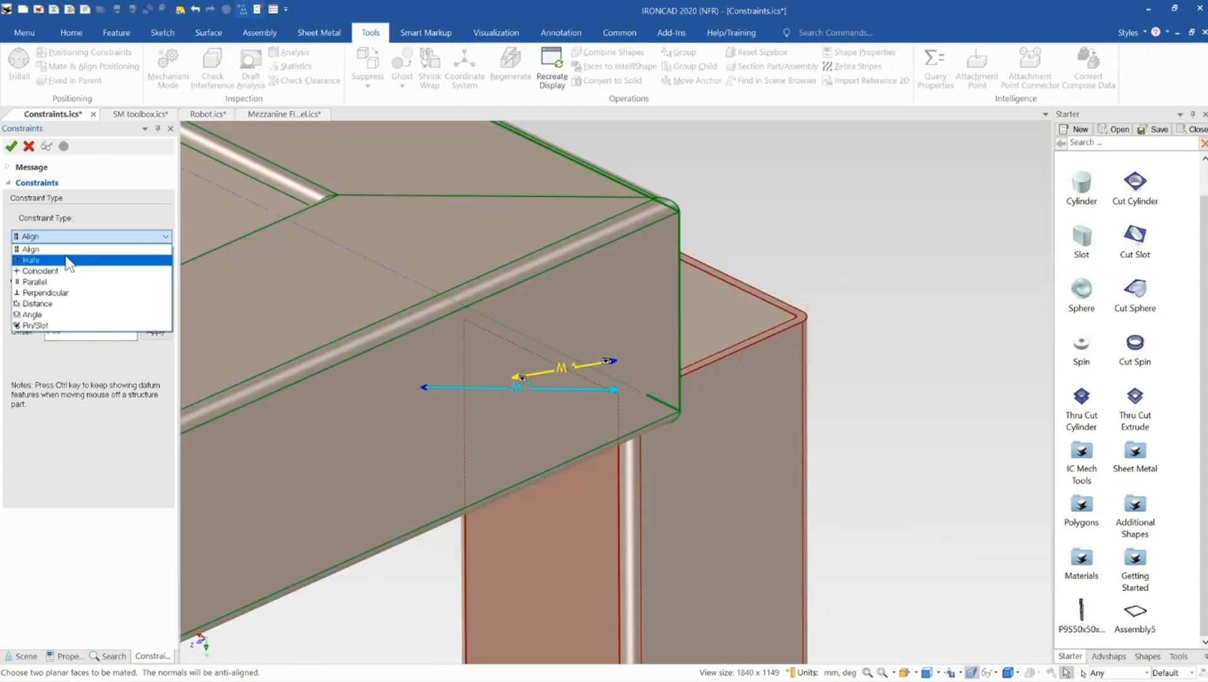
click(68, 262)
click(70, 237)
click(59, 246)
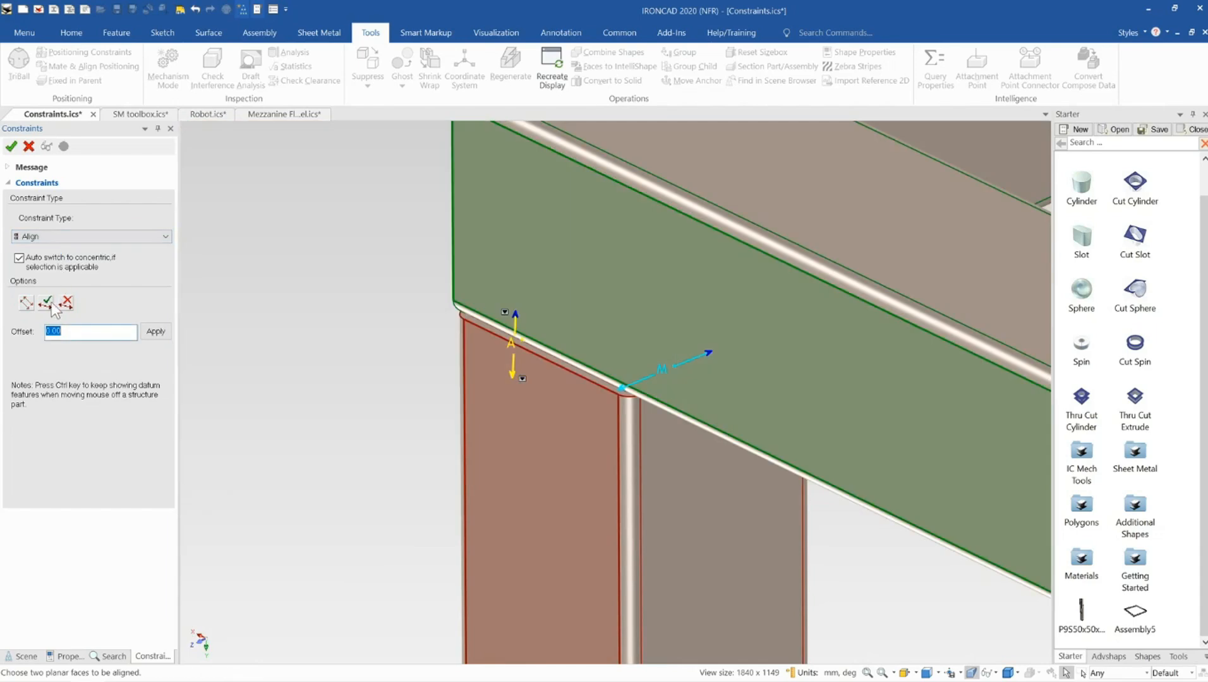
Add another Align constraint between the corner post's side face and the upper frame member's face, flipping its direction, and close the tool
click(46, 304)
scroll(585, 373, down, 2)
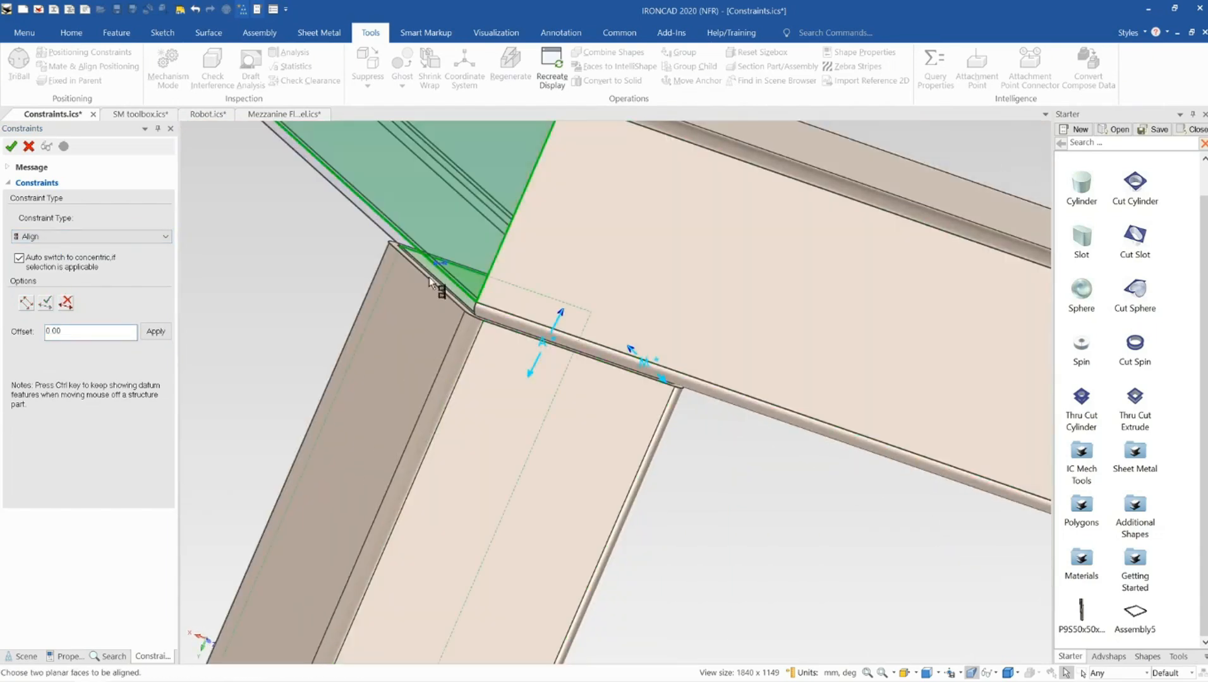
click(393, 321)
click(46, 305)
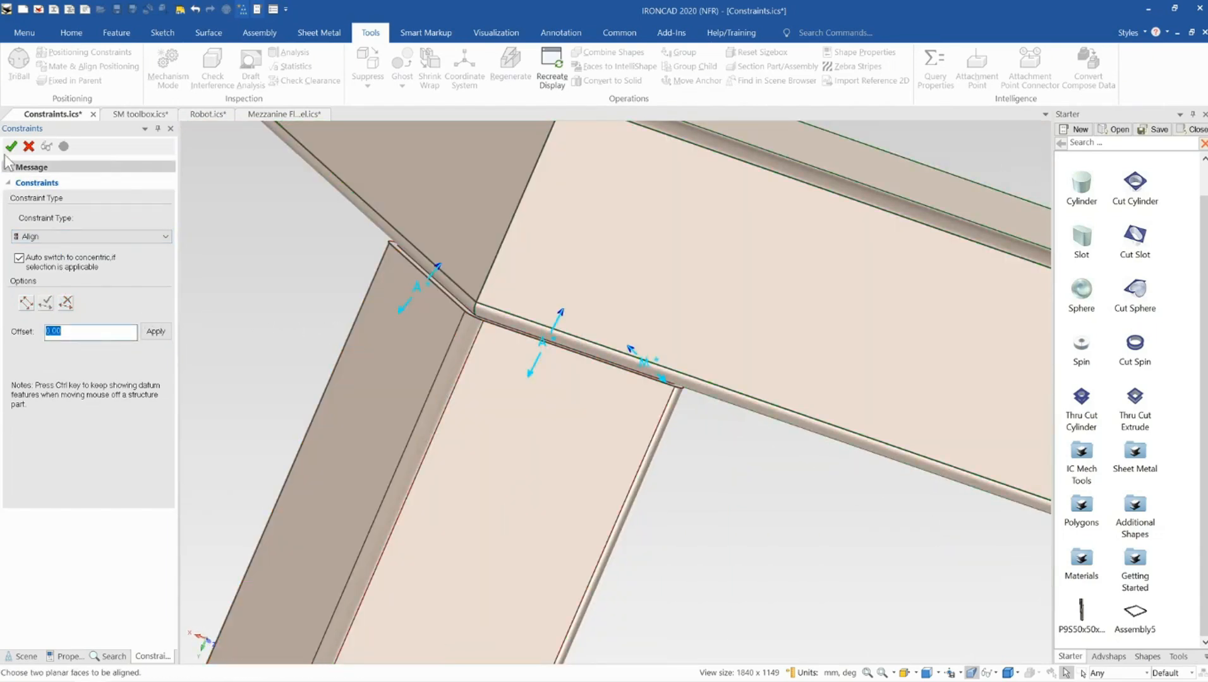
key(Escape)
scroll(563, 312, down, 5)
Inspect the upper and lower frame assemblies and their members by selecting them and orbiting around the frame
middle_drag(591, 355, 474, 386)
click(601, 403)
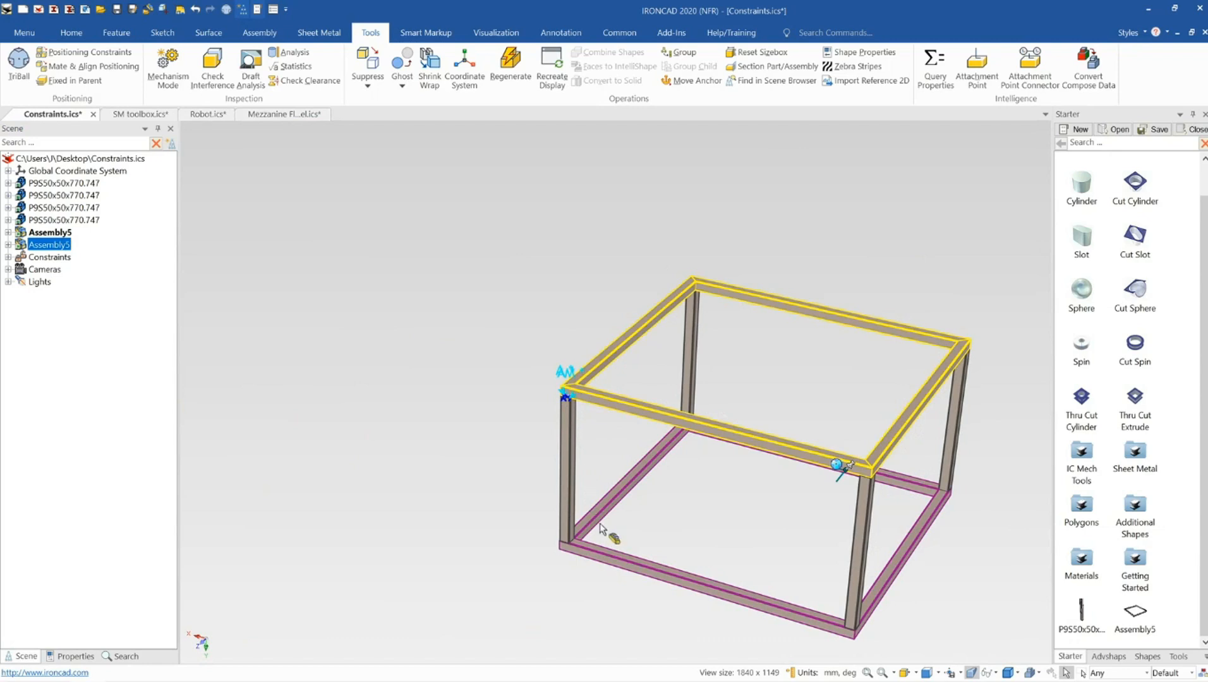
click(602, 545)
click(600, 428)
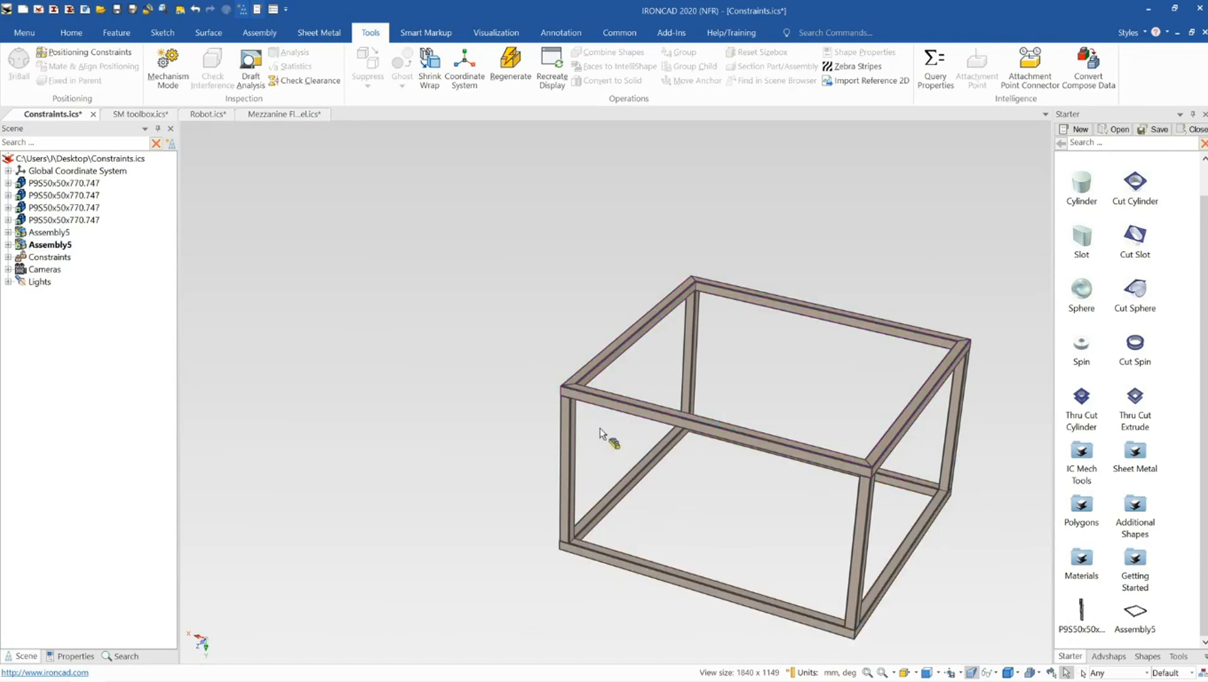
click(567, 395)
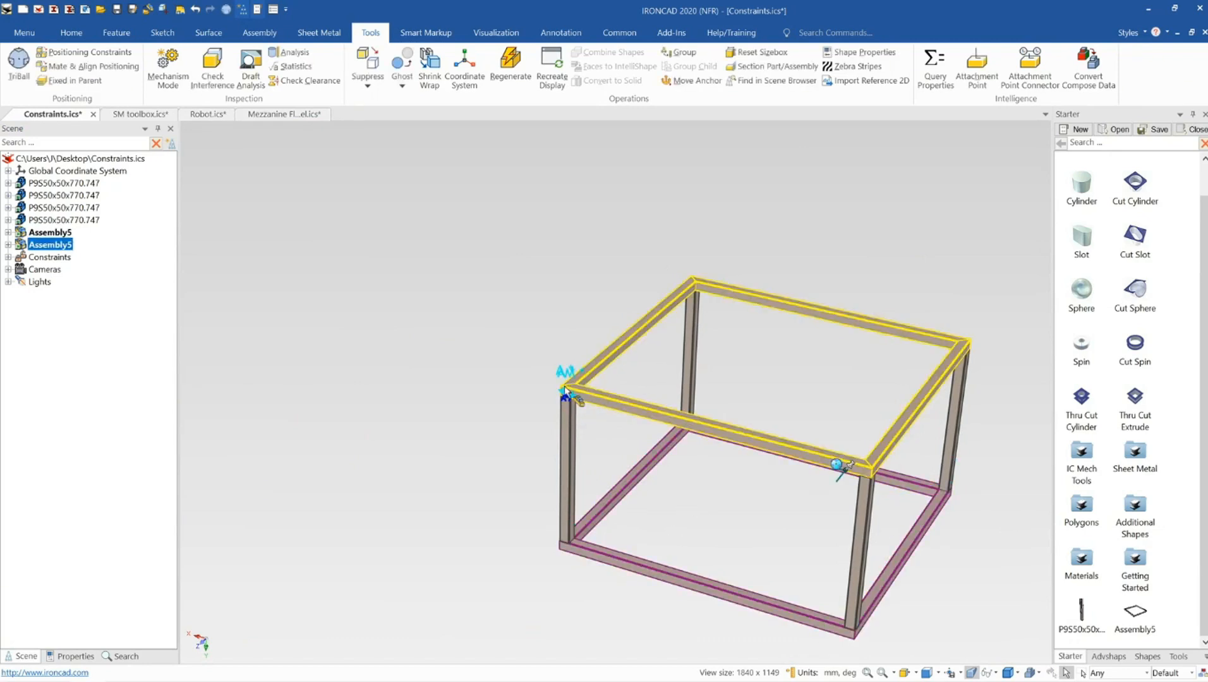
middle_drag(759, 446, 747, 434)
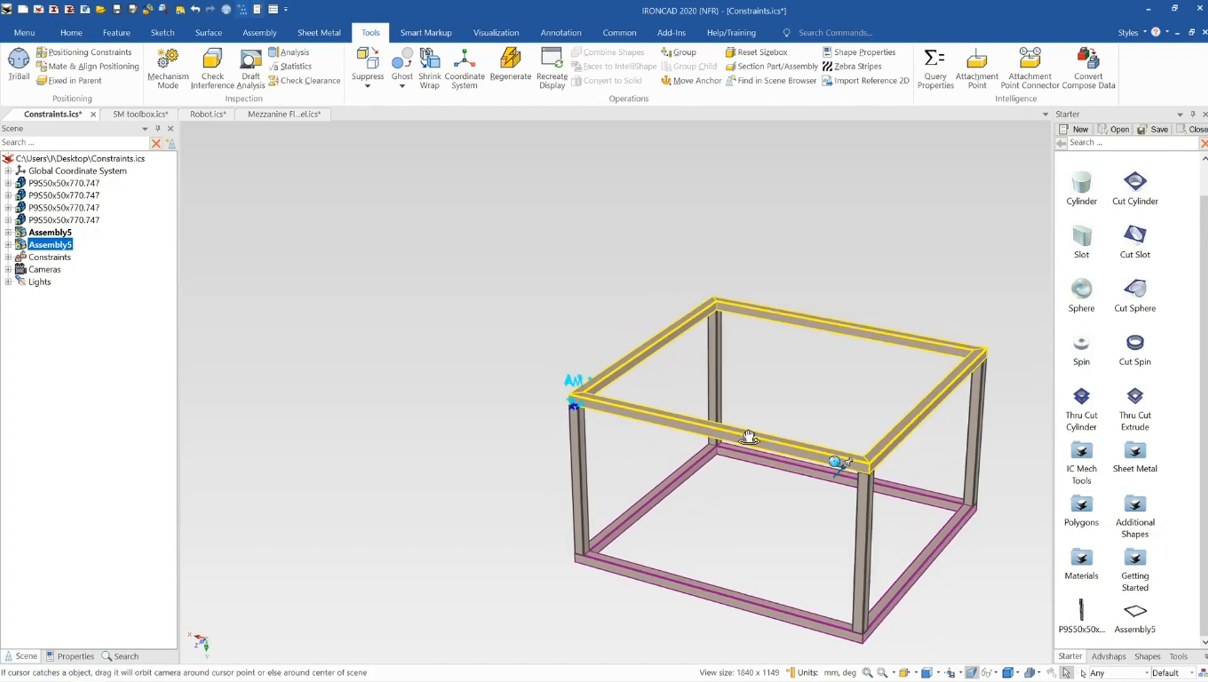
scroll(707, 436, down, 6)
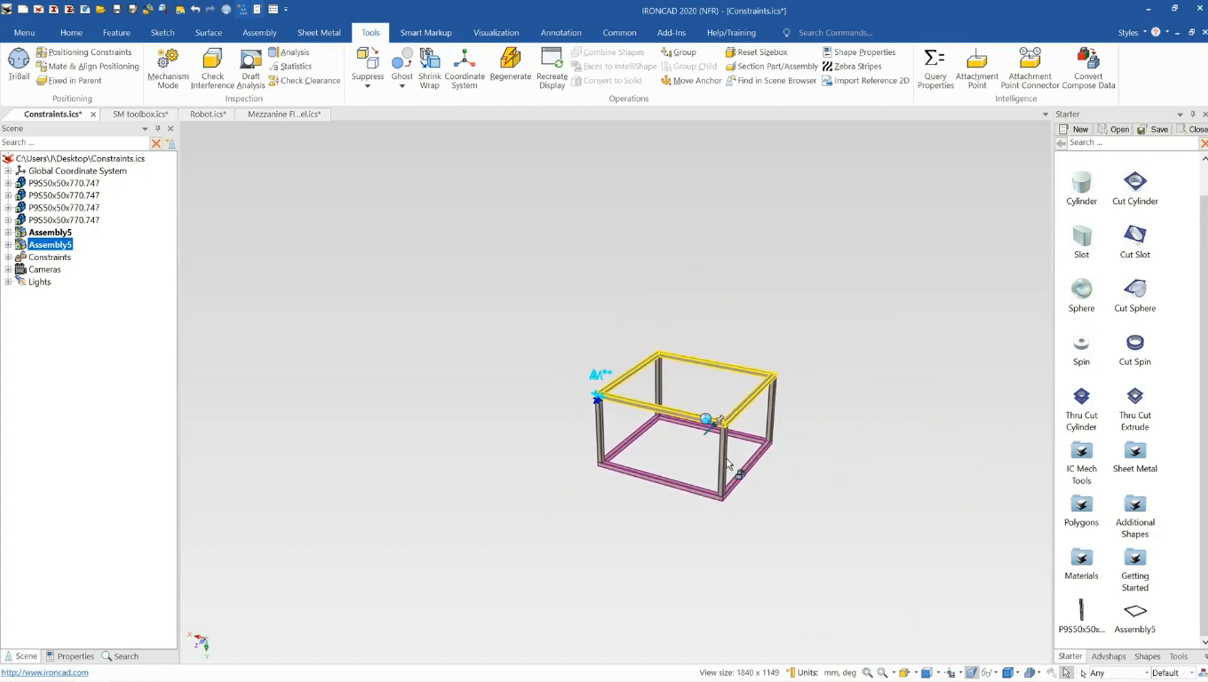
scroll(726, 458, up, 1)
click(689, 501)
scroll(650, 471, up, 1)
click(670, 463)
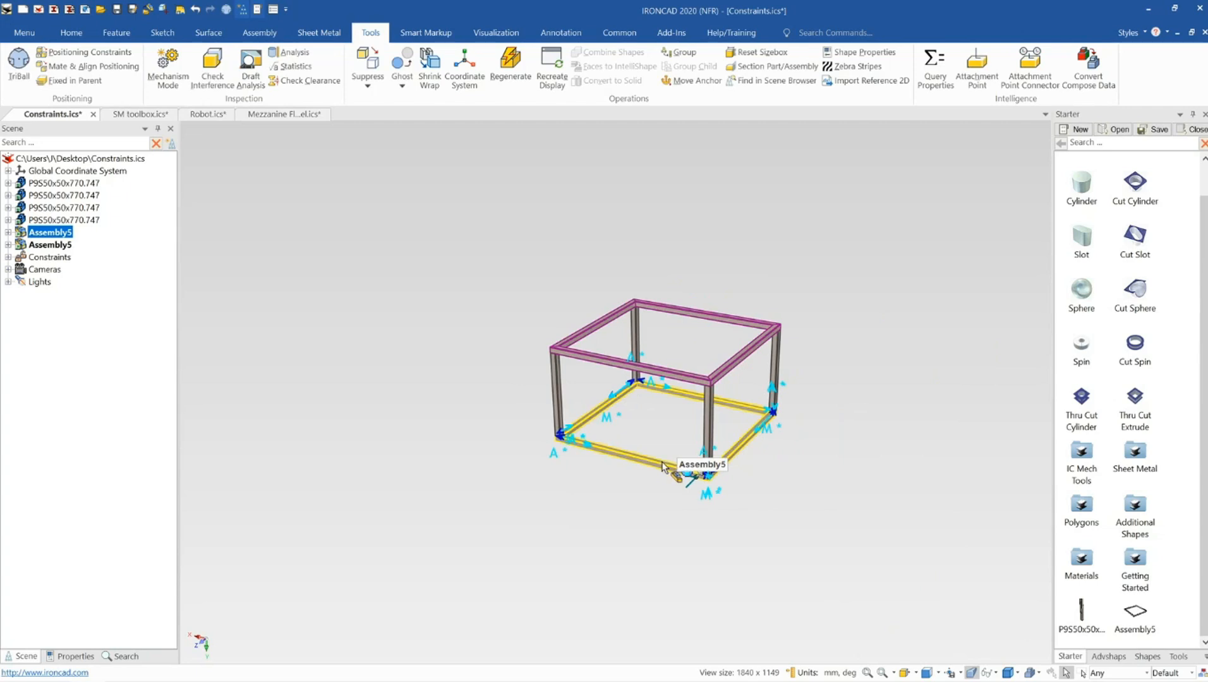
click(665, 463)
click(657, 455)
scroll(657, 450, up, 4)
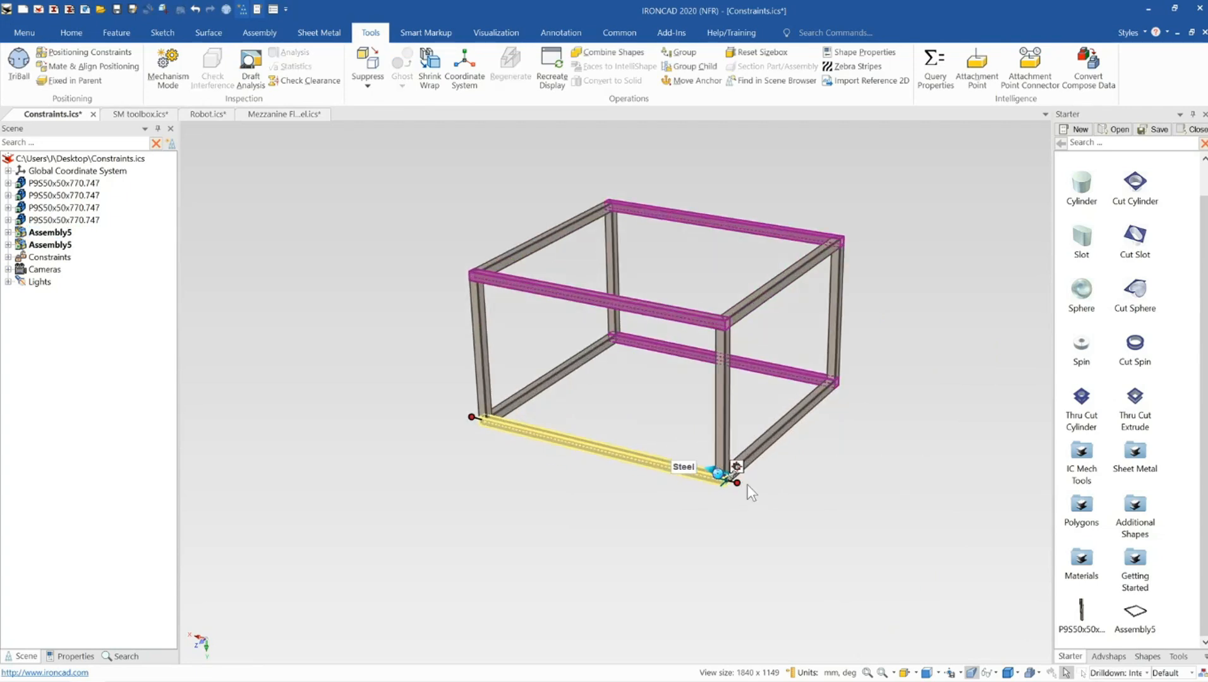
drag(742, 474, 865, 499)
Lengthen the front corner post to about 847 mm by stretching its top end
click(832, 410)
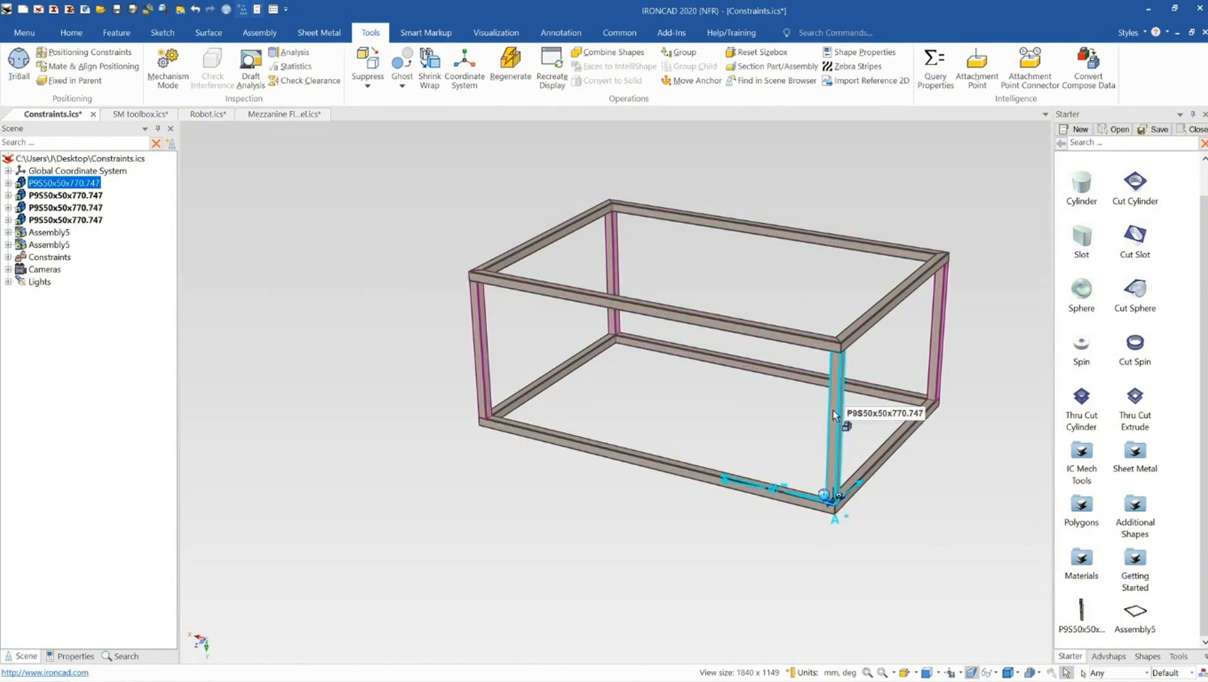
click(841, 354)
drag(841, 339, 836, 304)
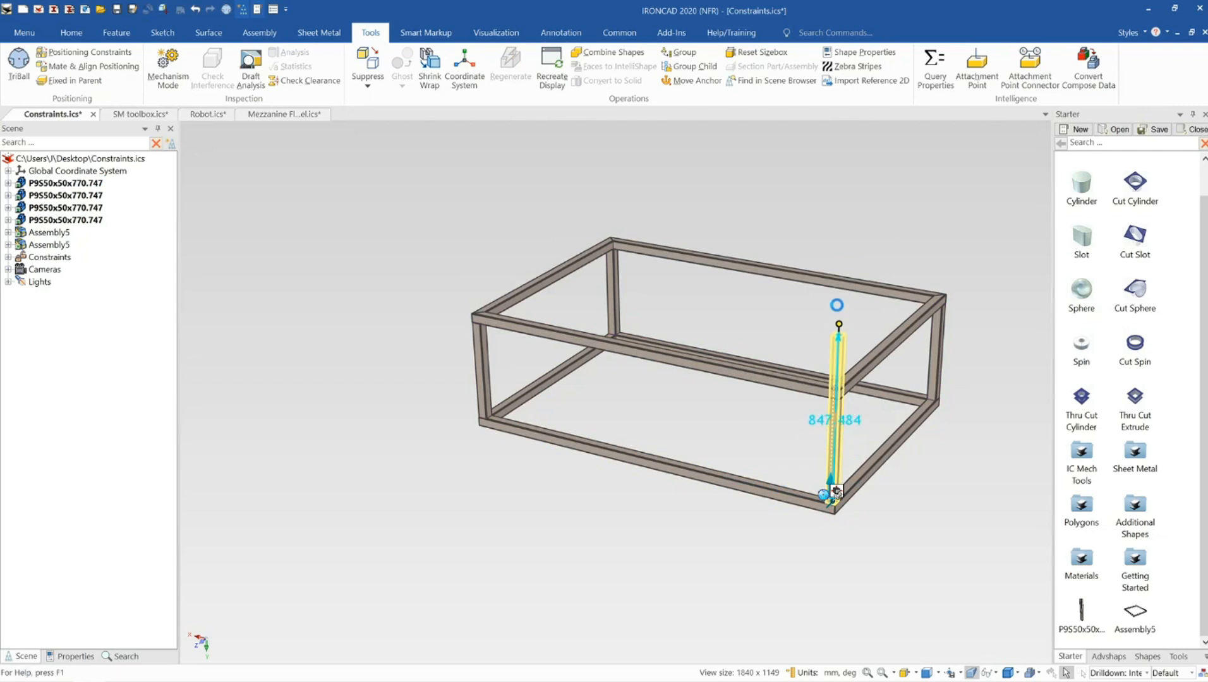
click(839, 256)
scroll(839, 257, up, 3)
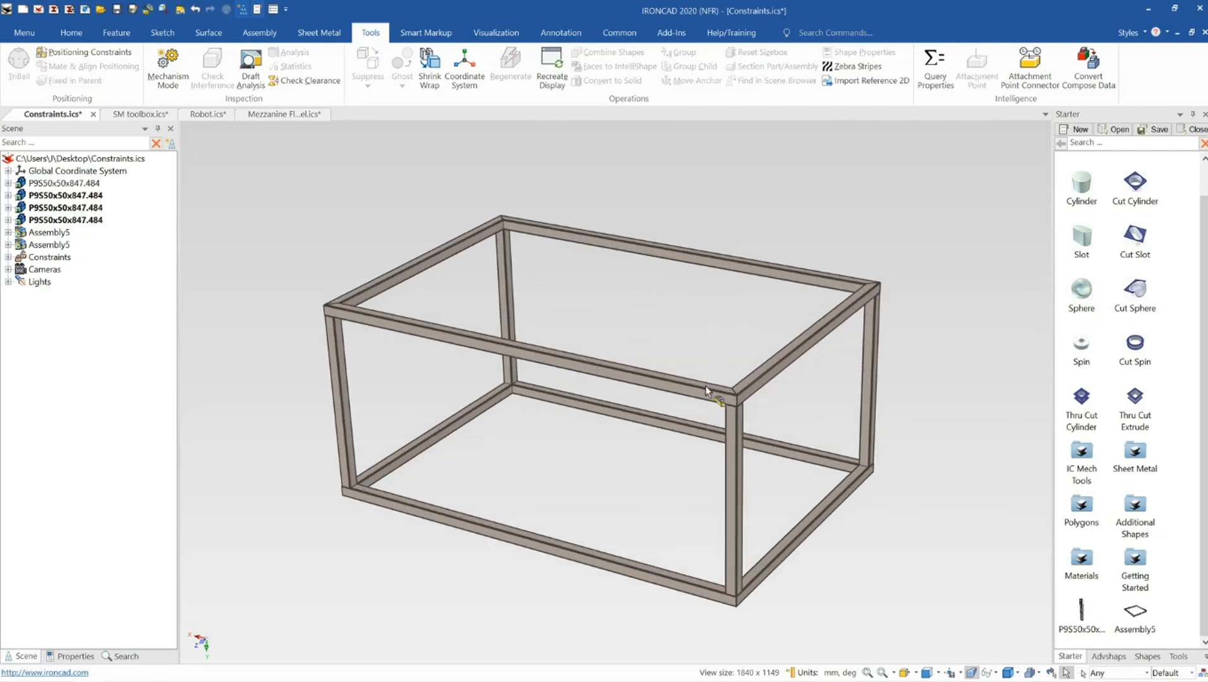
mouse_move(706, 391)
middle_down()
mouse_move(734, 423)
mouse_move(709, 413)
mouse_move(718, 404)
middle_up()
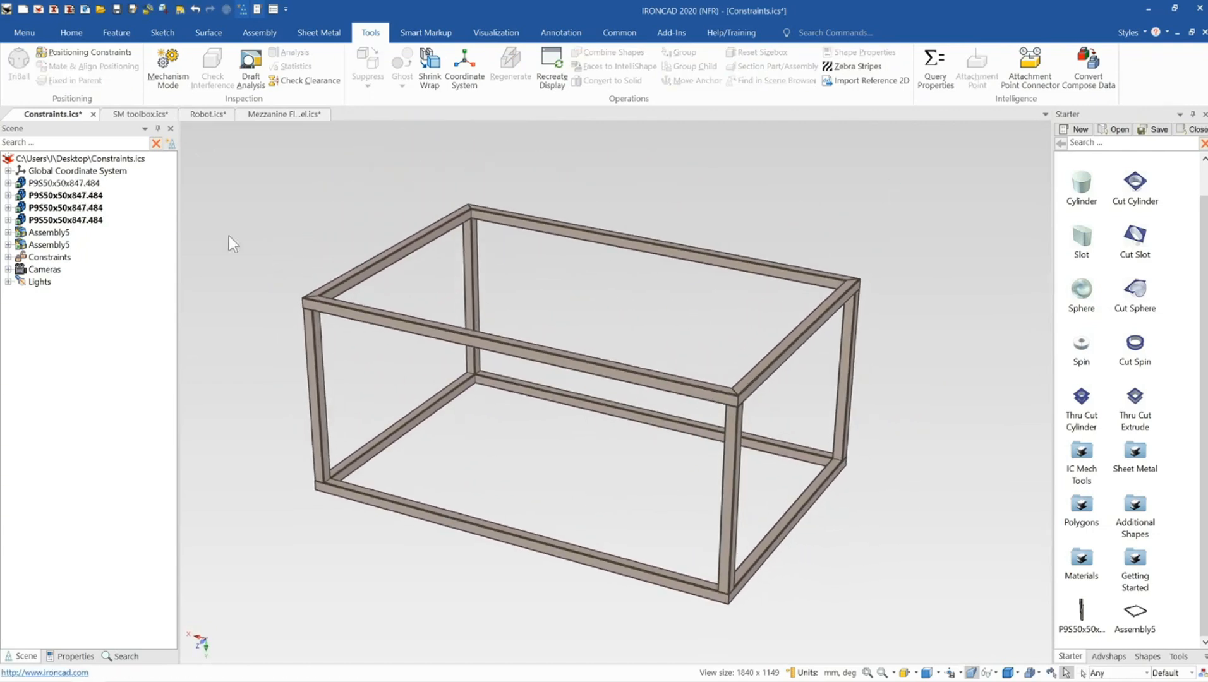
click(77, 51)
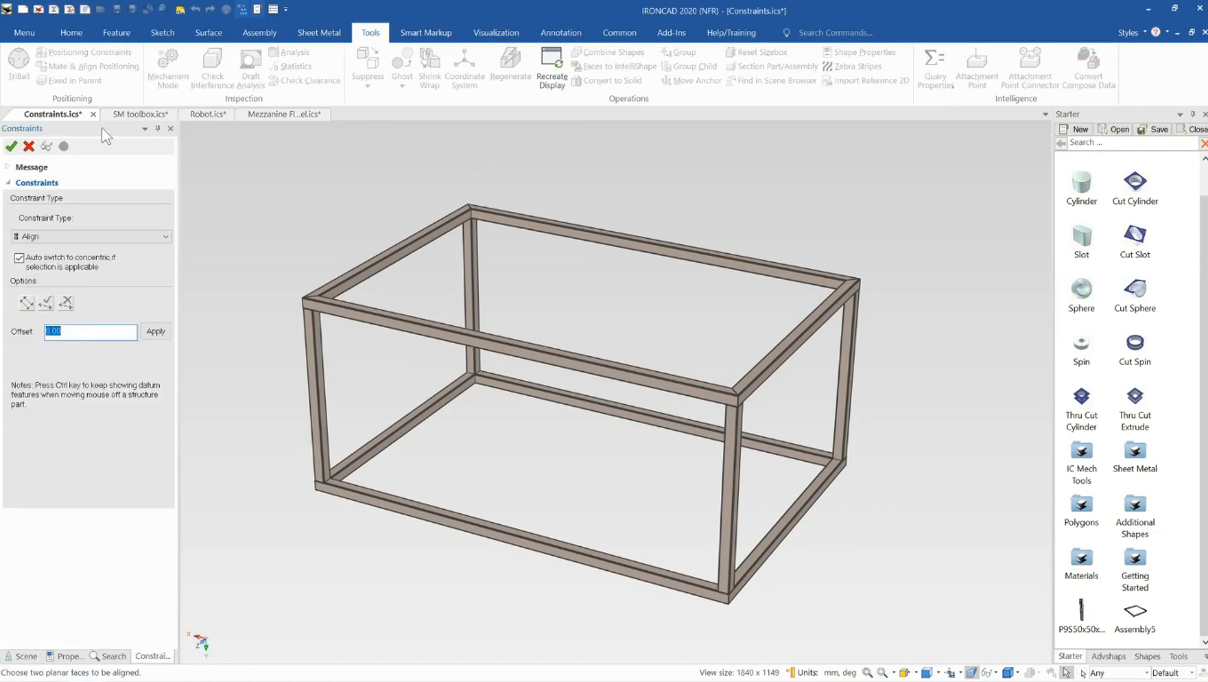
click(117, 235)
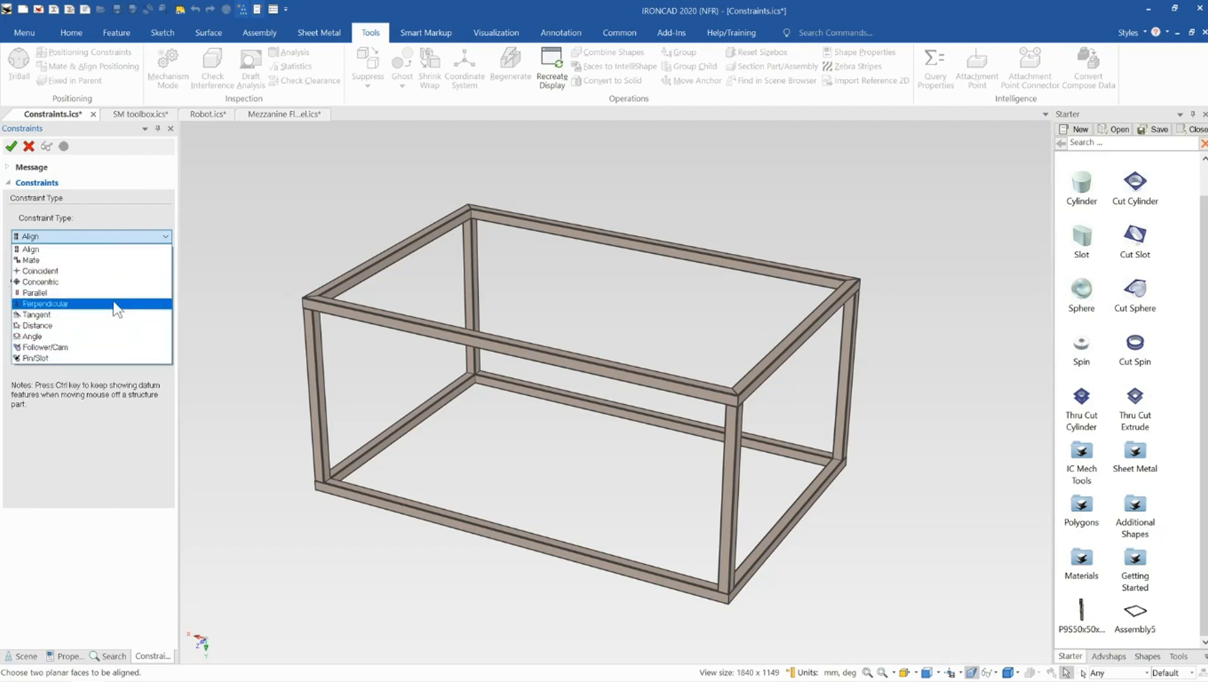
click(115, 236)
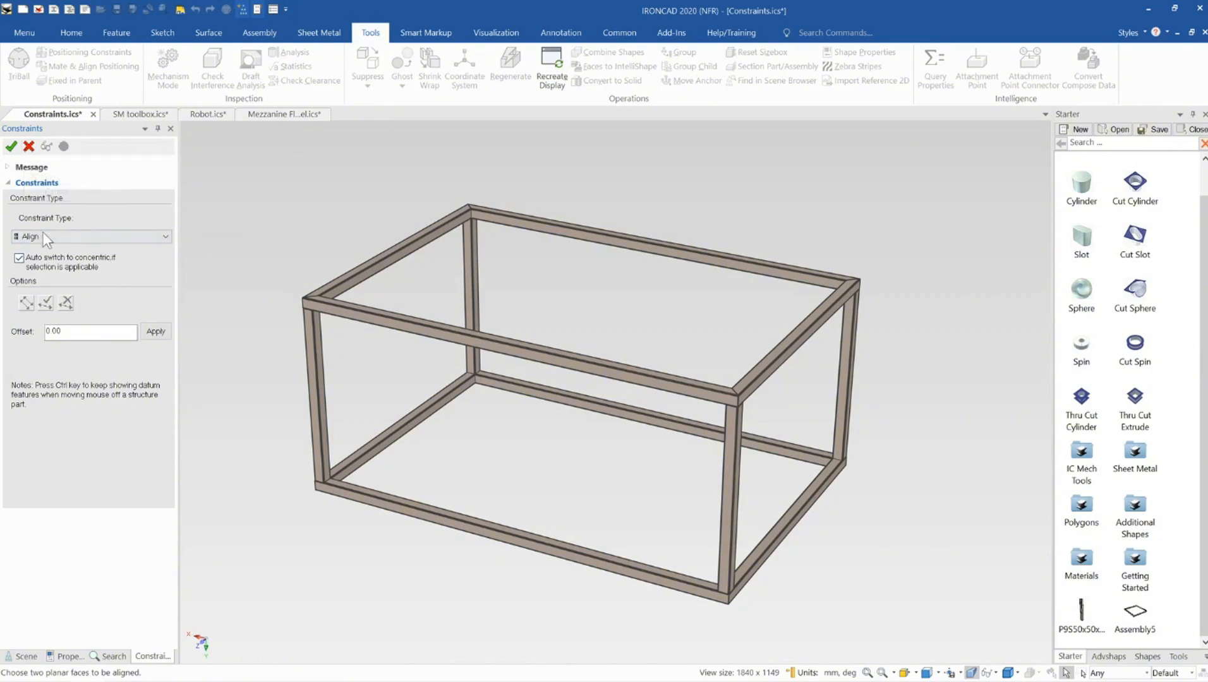
click(29, 147)
scroll(491, 349, down, 2)
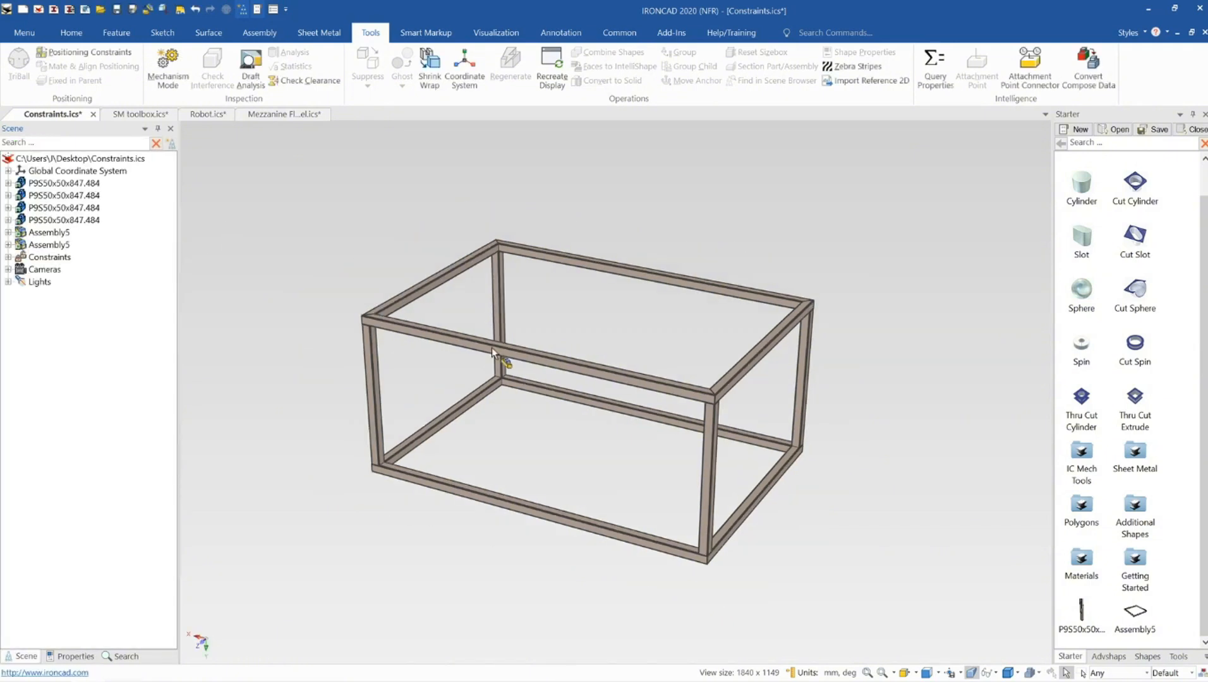
middle_drag(594, 384, 587, 381)
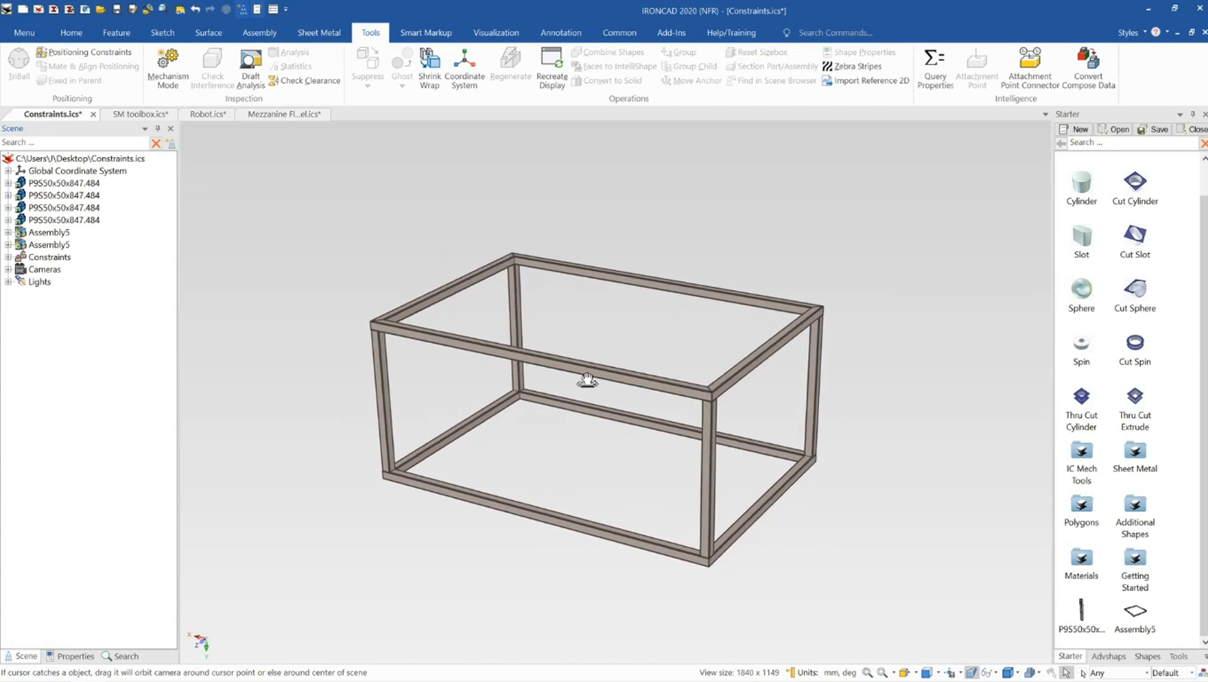
click(583, 370)
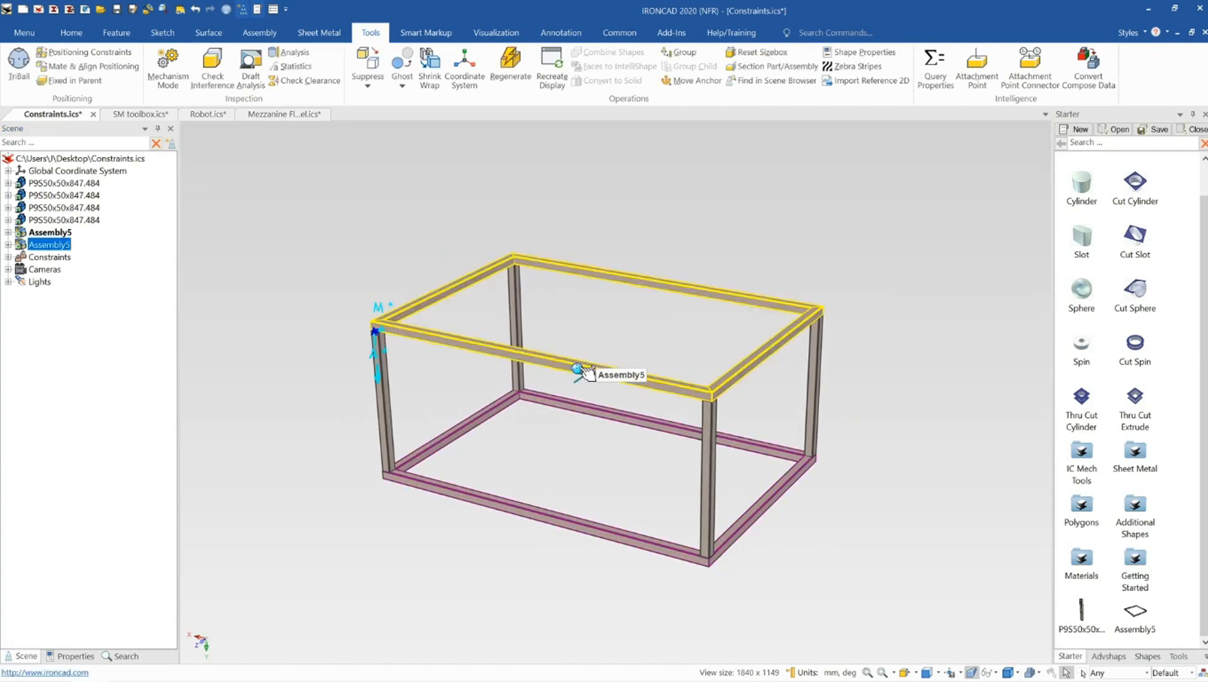
key(F10)
key(F10)
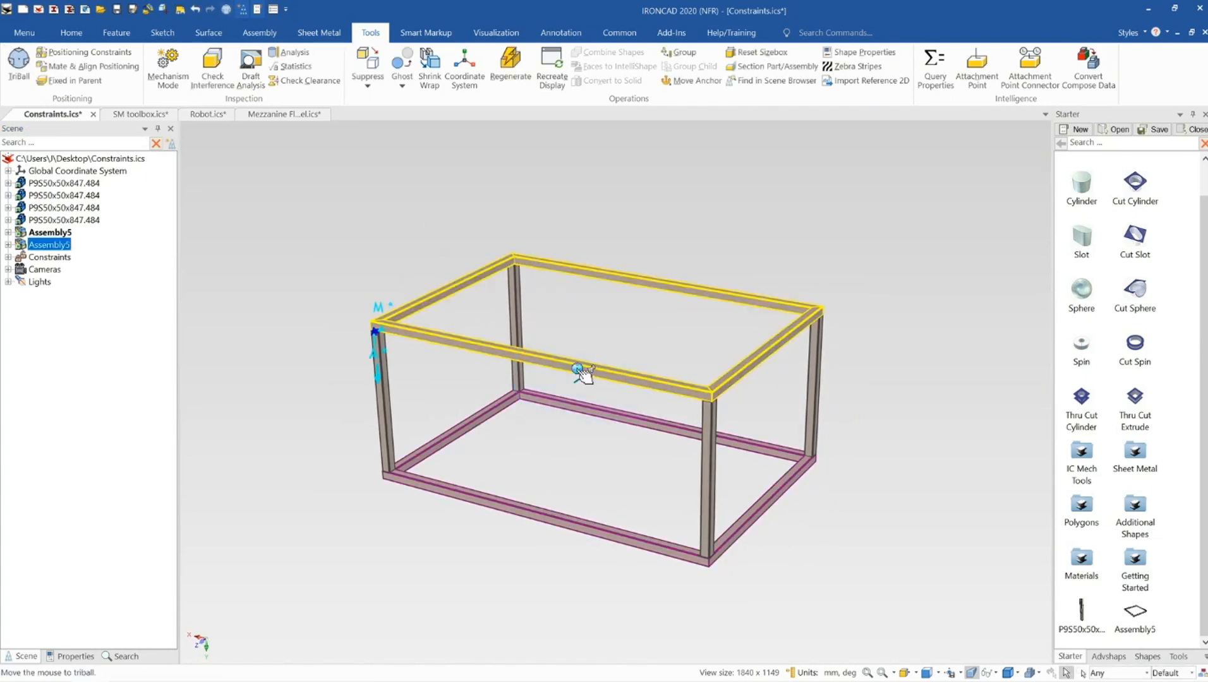
click(543, 366)
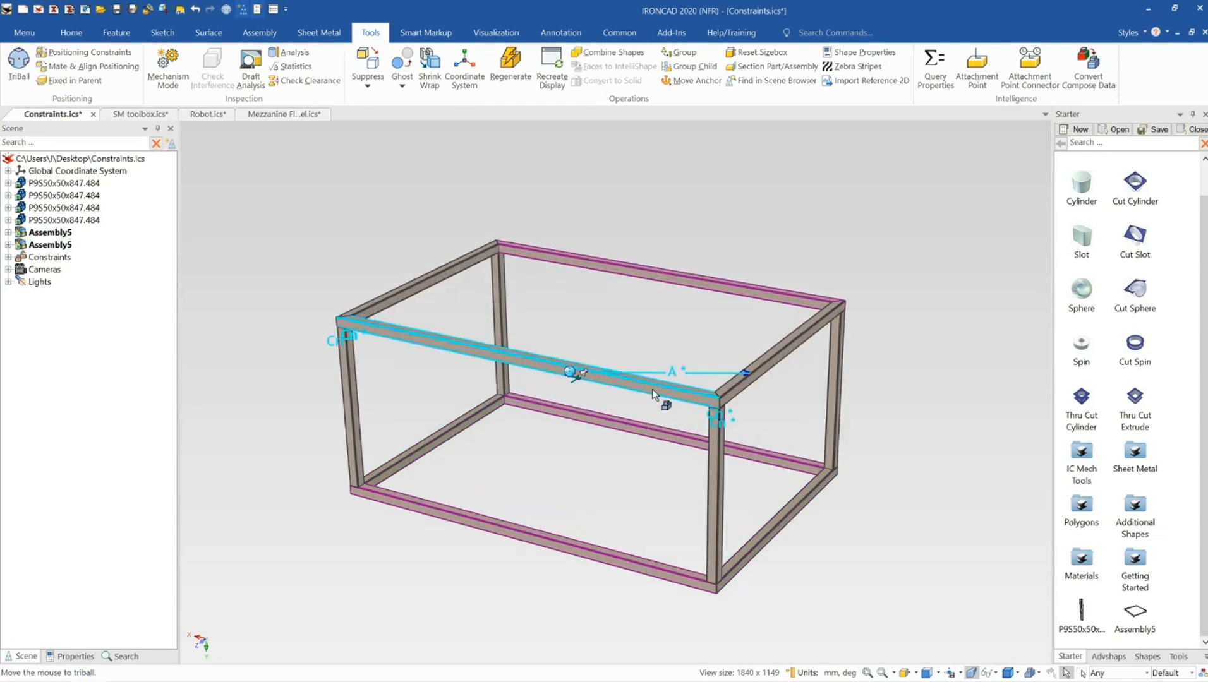
mouse_move(647, 405)
middle_down()
mouse_move(548, 405)
mouse_move(638, 402)
middle_up()
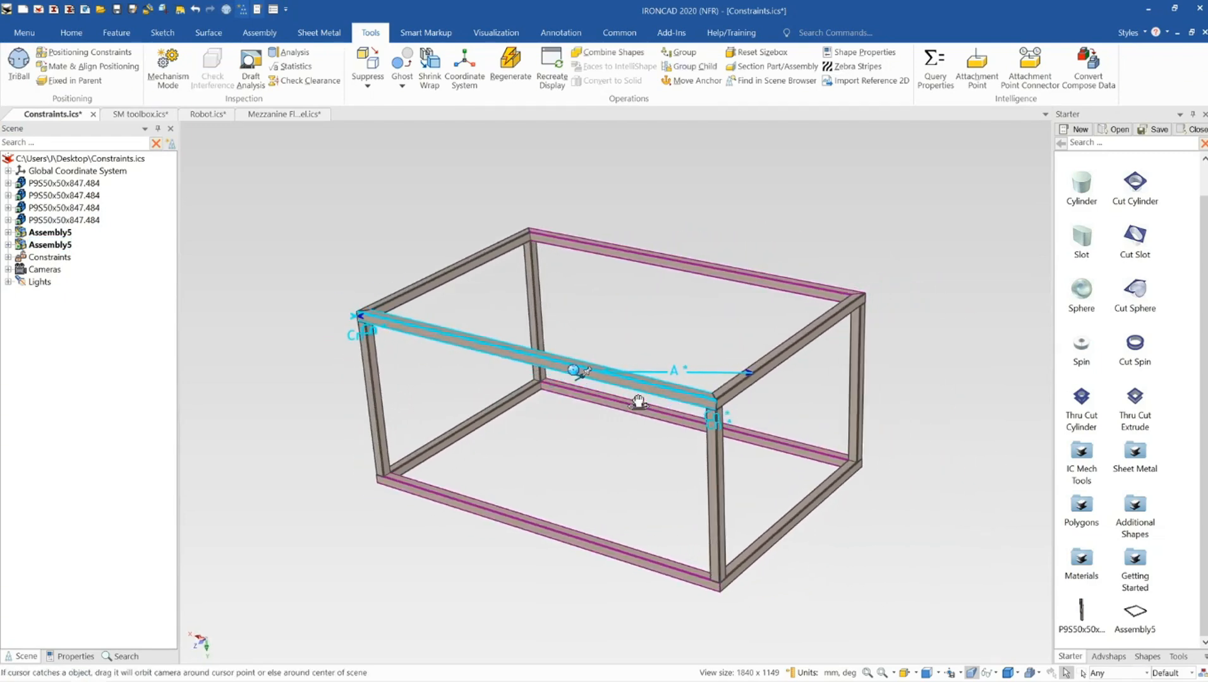
scroll(579, 390, down, 3)
key(F10)
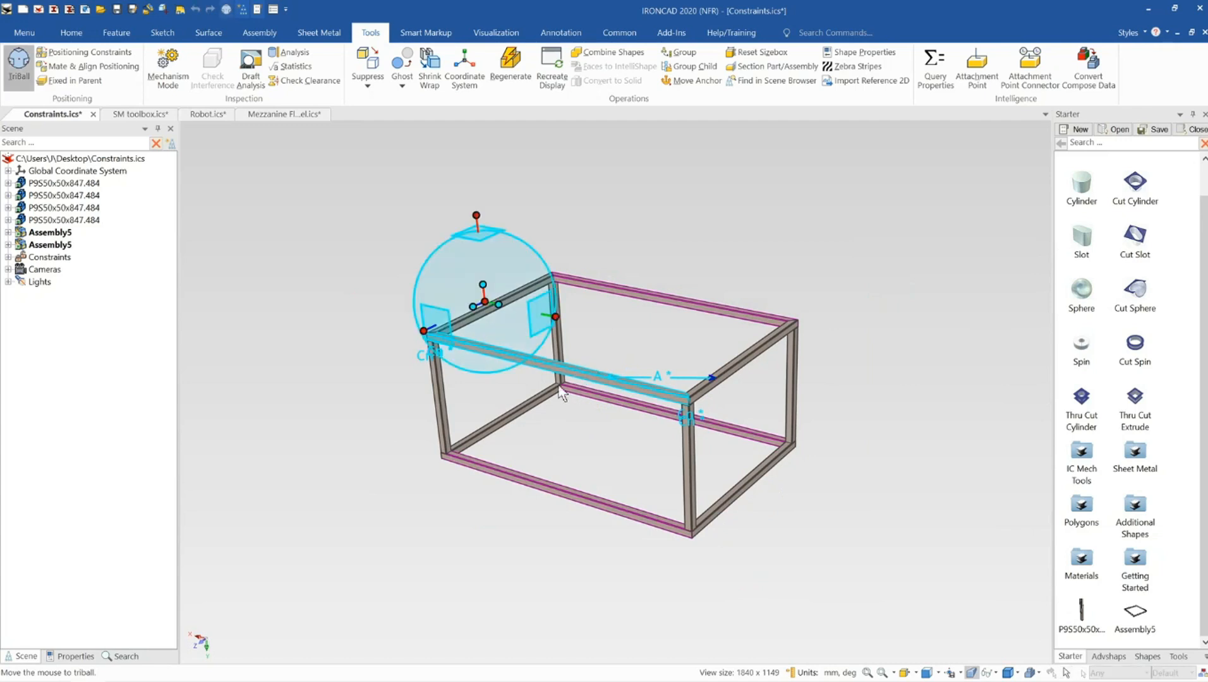
right_drag(426, 329, 383, 351)
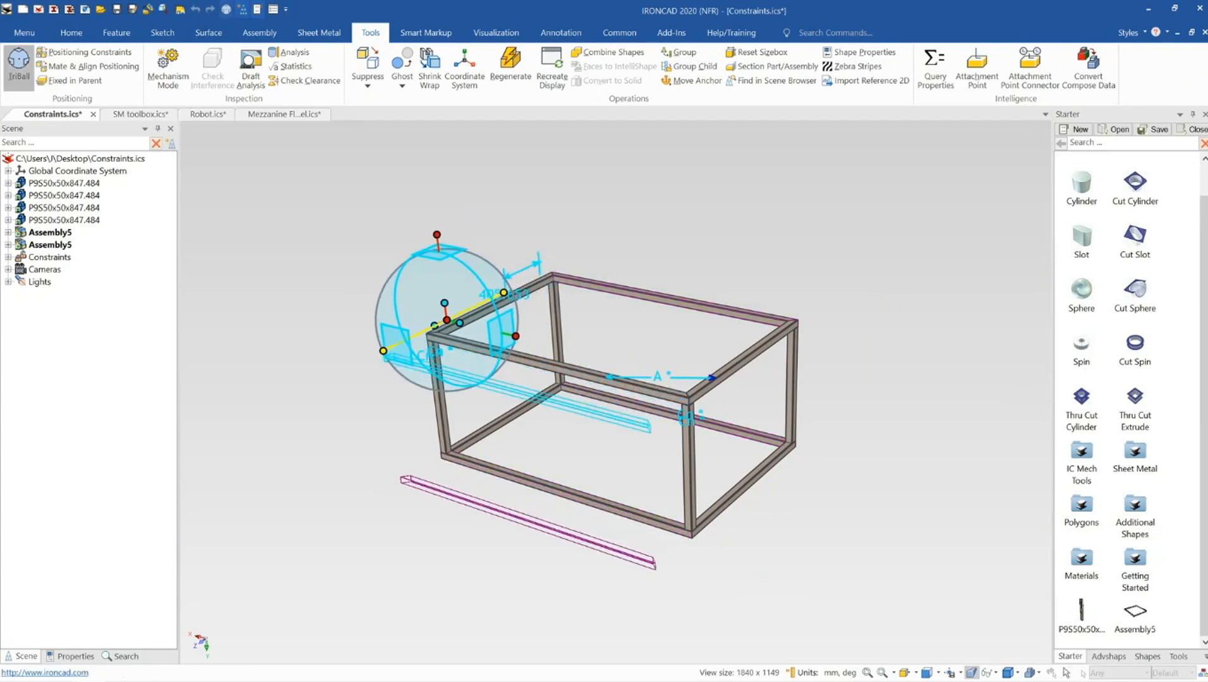
right_drag(456, 315, 458, 314)
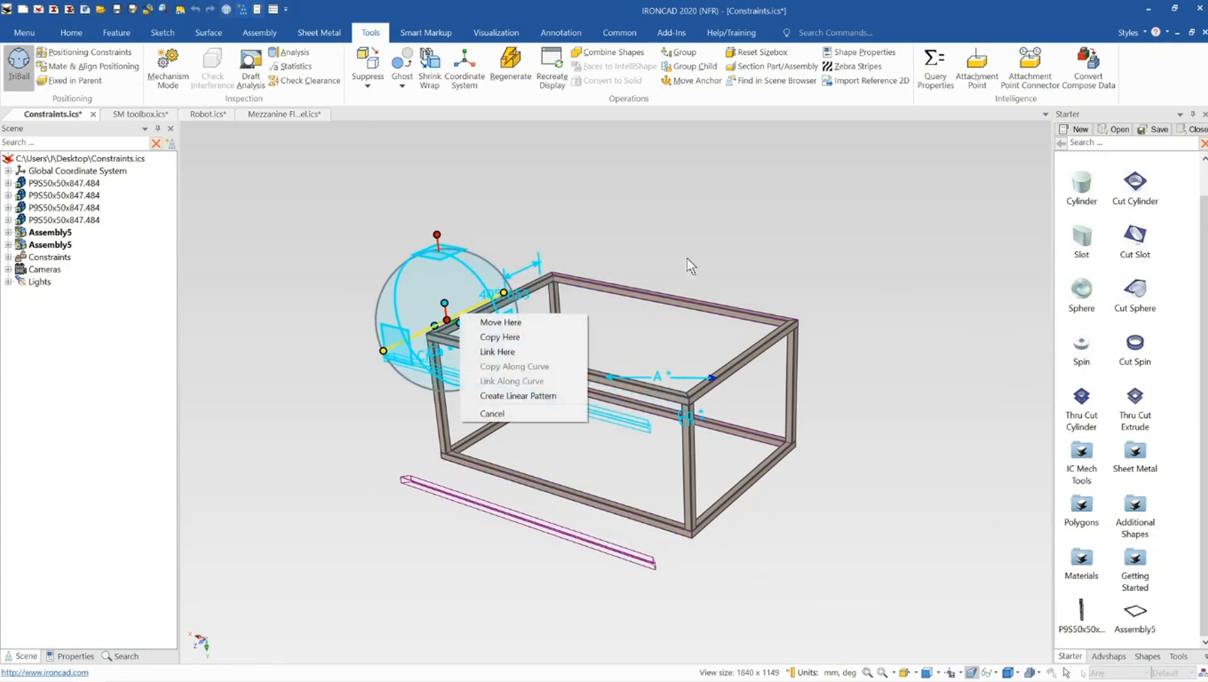
click(773, 230)
key(F10)
Copy the corner post once about 393.514 mm along the front bottom edge using TriBall
click(687, 441)
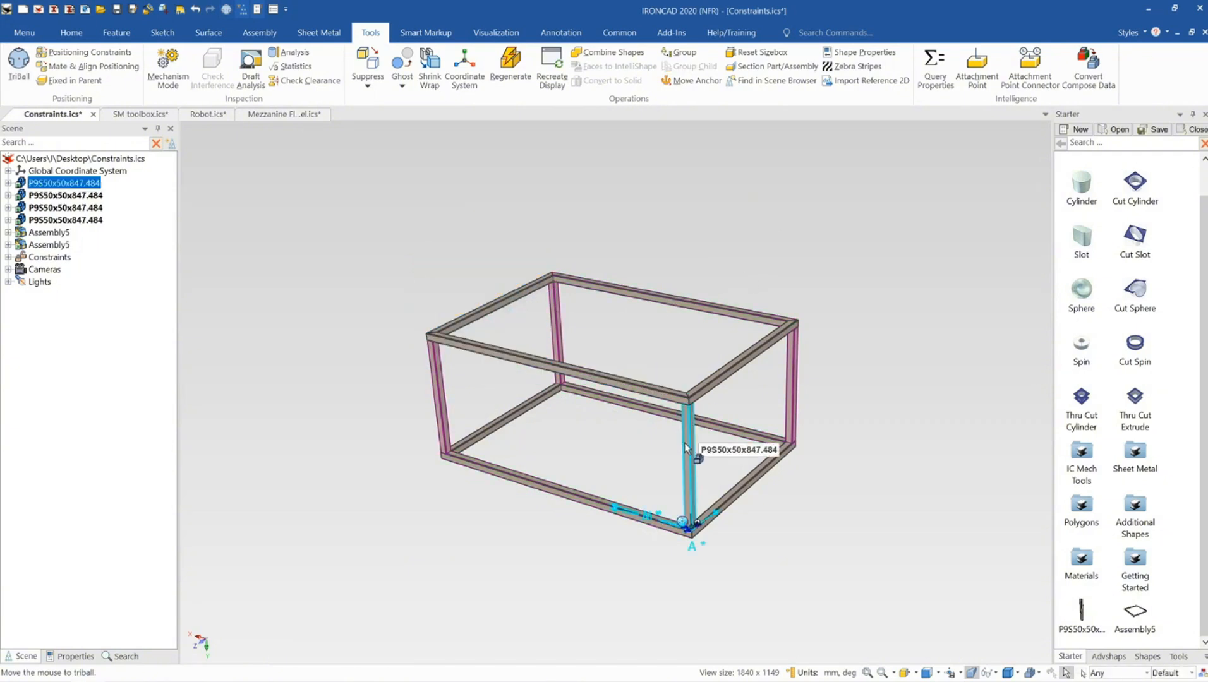
key(F10)
scroll(674, 518, down, 2)
right_drag(672, 513, 664, 520)
click(703, 542)
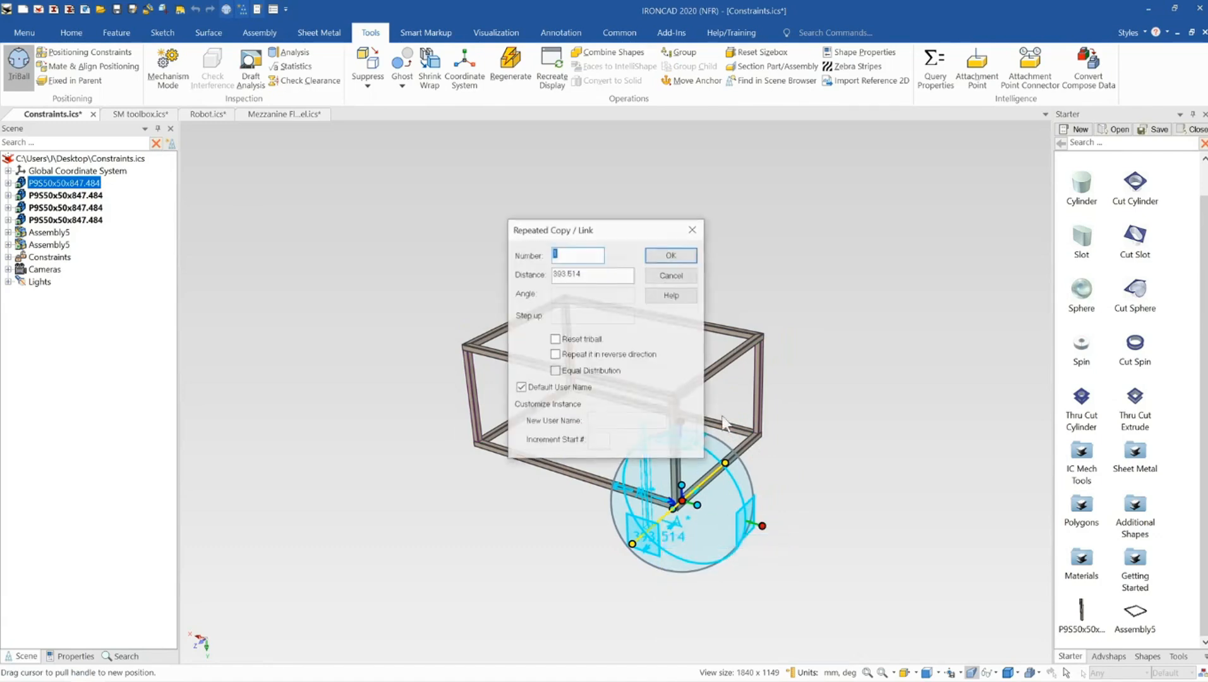
click(673, 253)
click(764, 236)
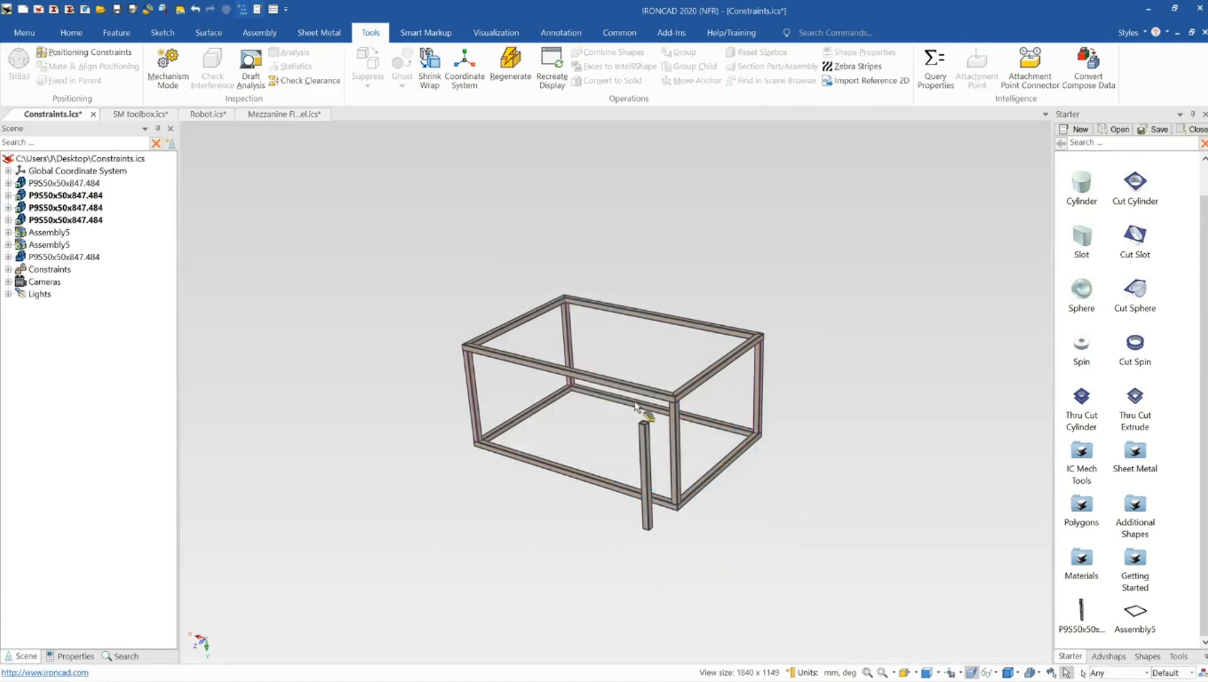
Move the TriBall to the copied post's top end and rotate the post 90° so it lies horizontally
scroll(649, 461, up, 5)
middle_drag(635, 466, 639, 453)
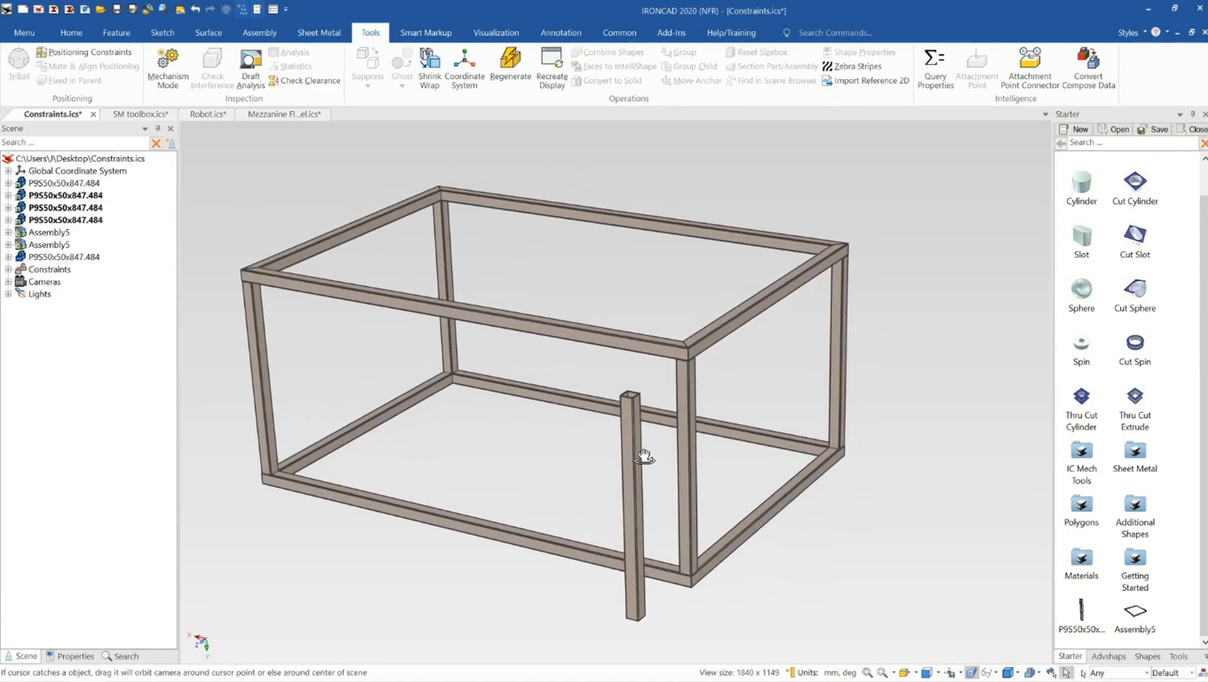
click(637, 450)
key(F10)
scroll(698, 535, down, 2)
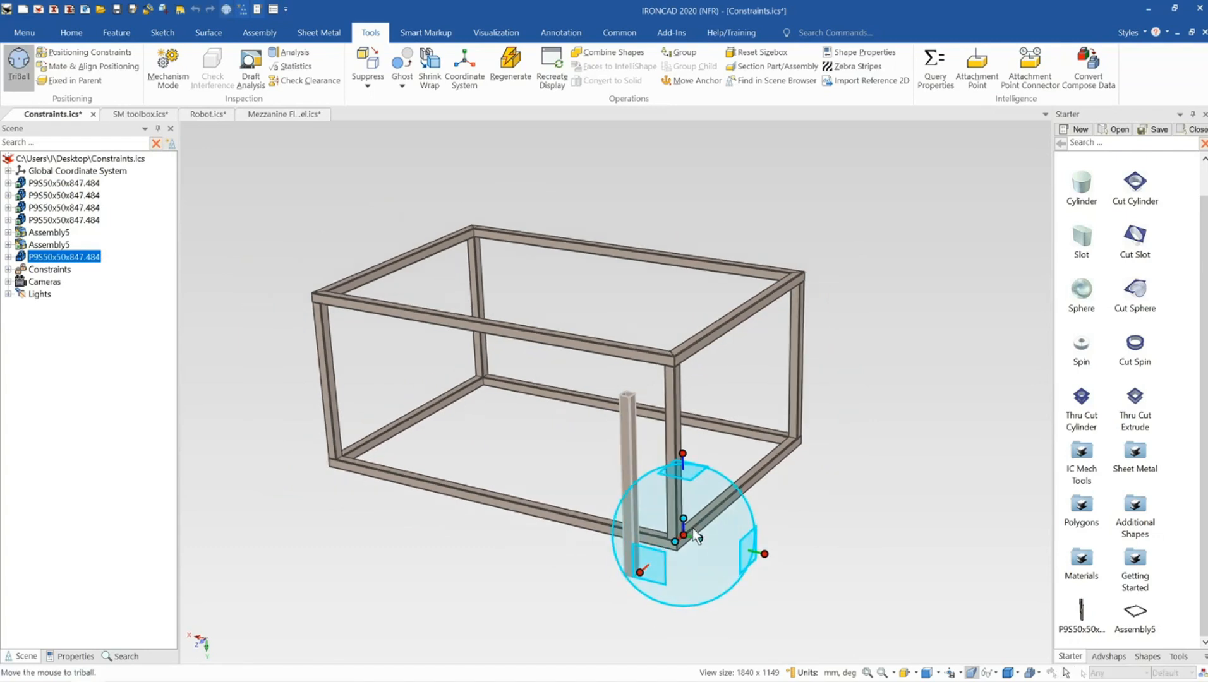
key(space)
drag(688, 537, 637, 399)
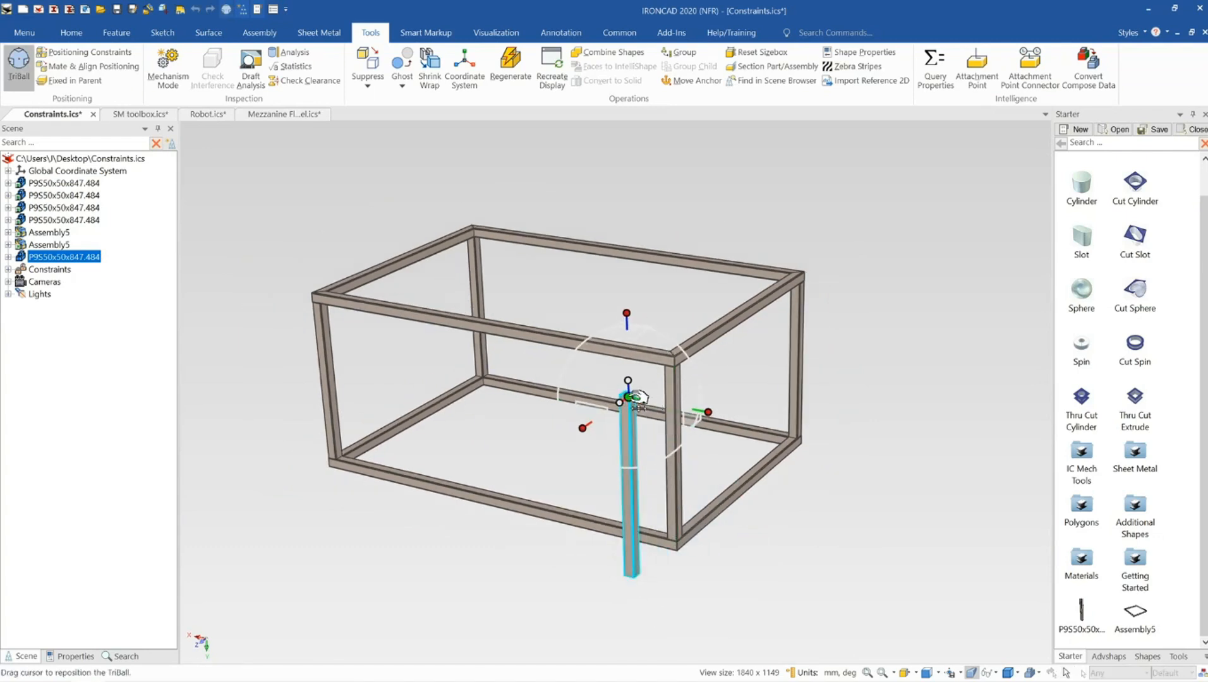
key(space)
drag(589, 427, 653, 415)
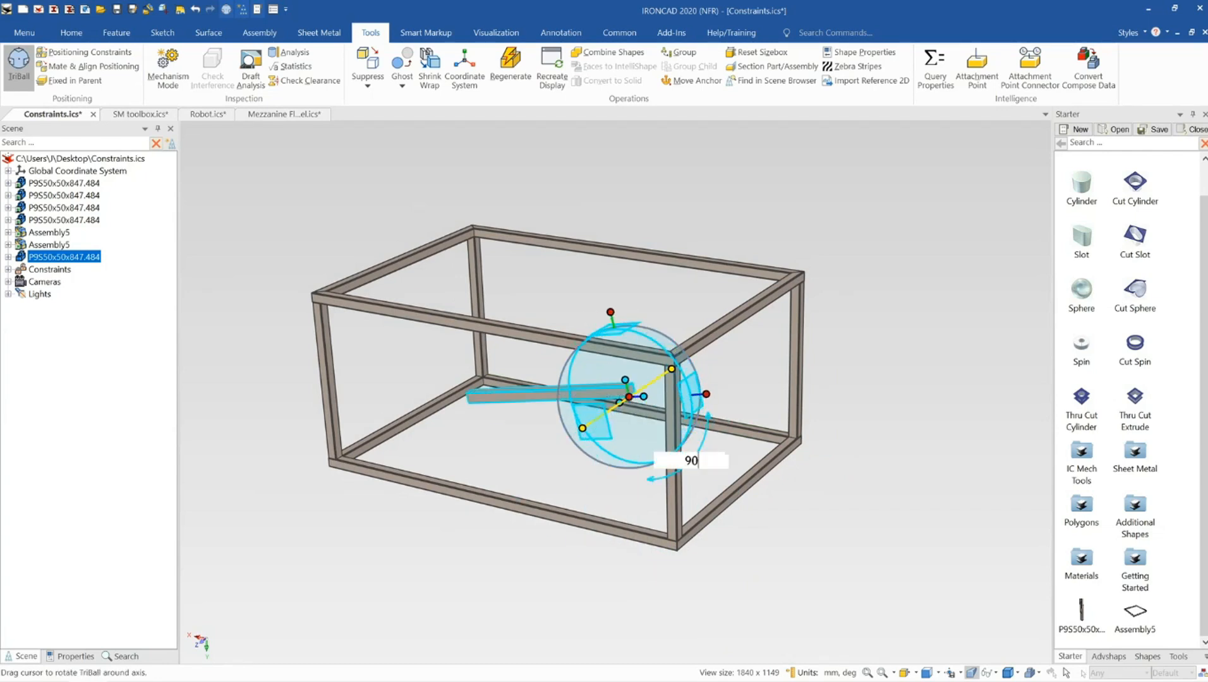
key(Return)
Select the rotated horizontal member and reposition the TriBall to its end
key(F10)
click(645, 254)
click(607, 386)
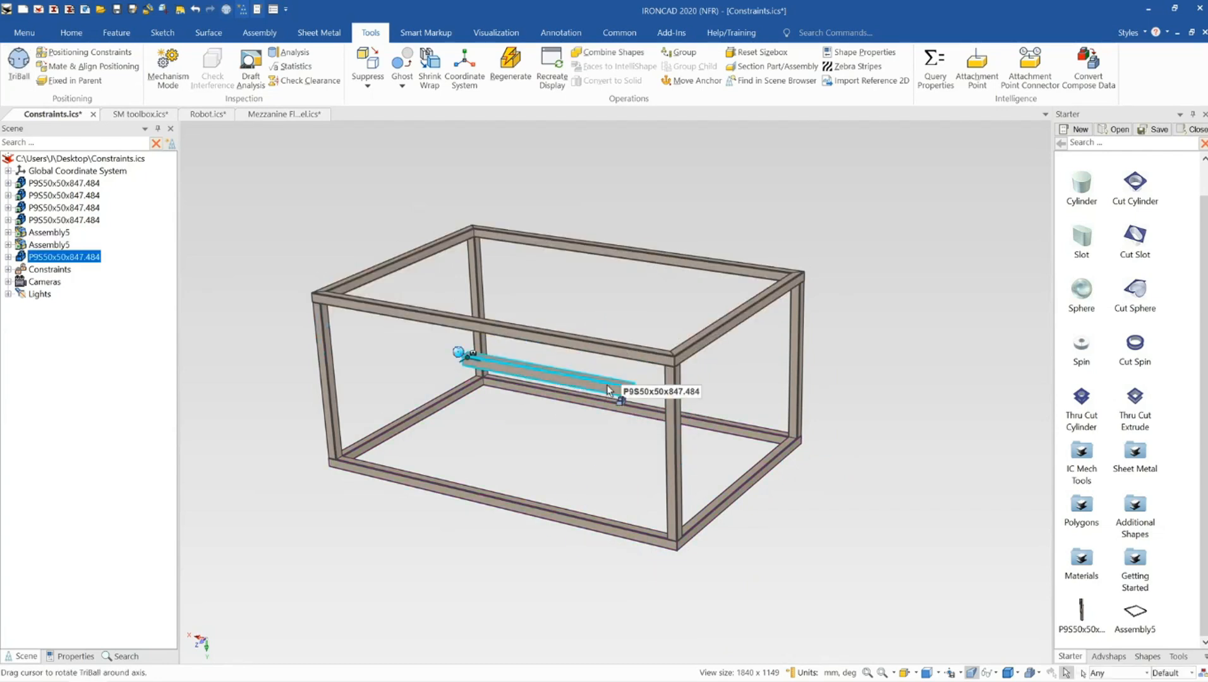
key(F10)
scroll(607, 382, up, 6)
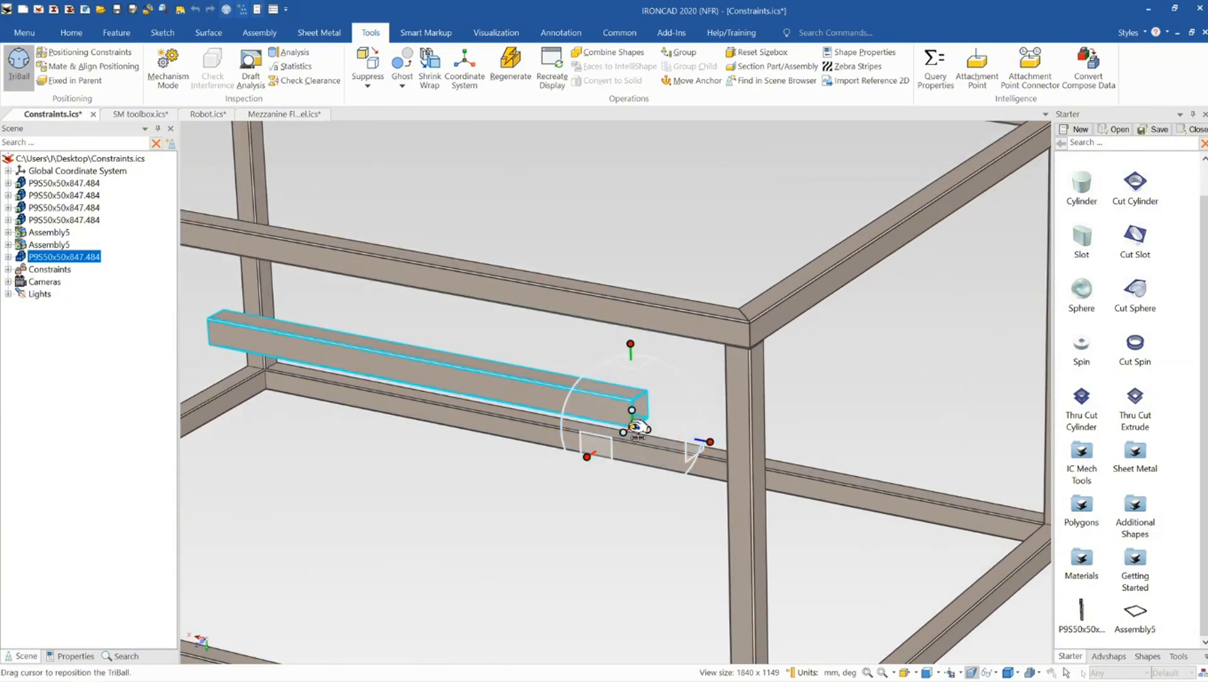
drag(638, 433, 623, 392)
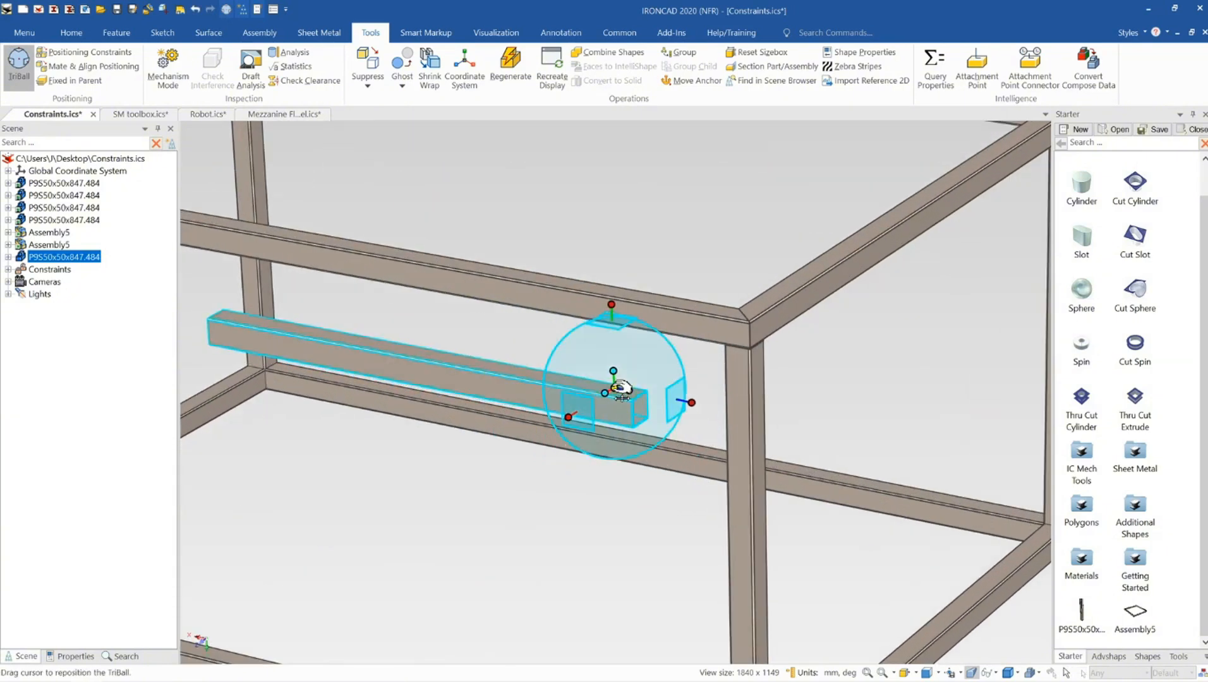
click(615, 306)
drag(629, 347, 641, 295)
click(660, 235)
mouse_move(612, 397)
middle_down()
mouse_move(623, 398)
mouse_move(609, 402)
middle_up()
scroll(610, 402, down, 3)
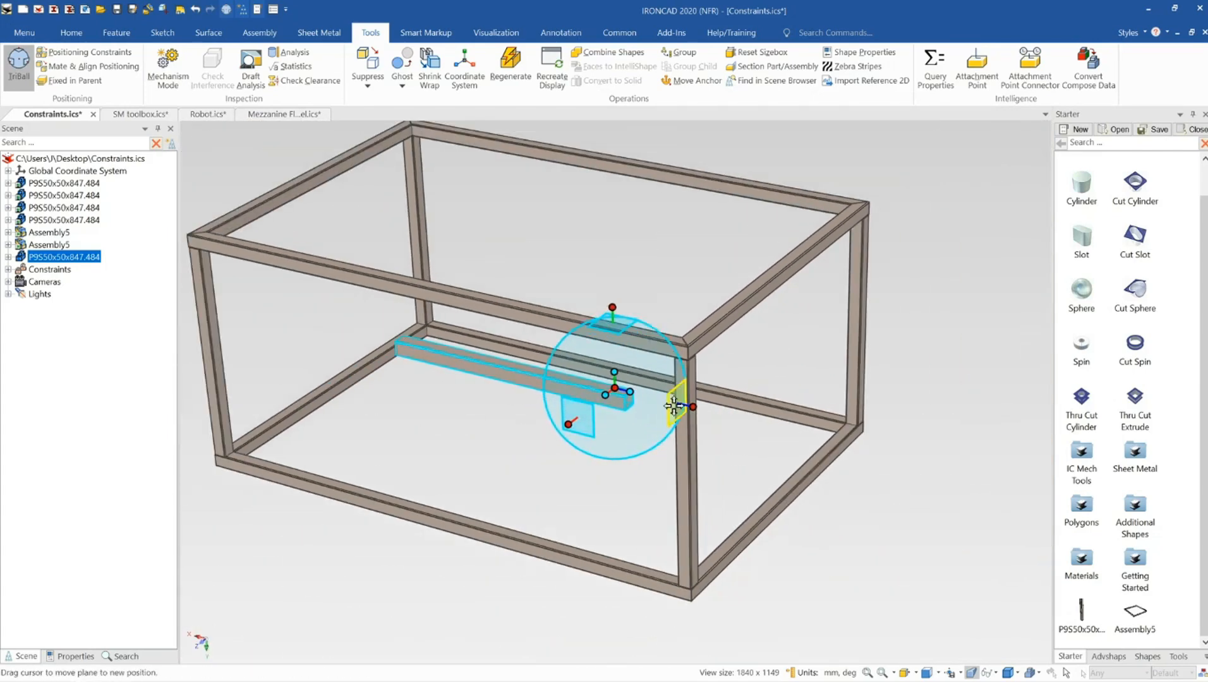
drag(623, 390, 636, 399)
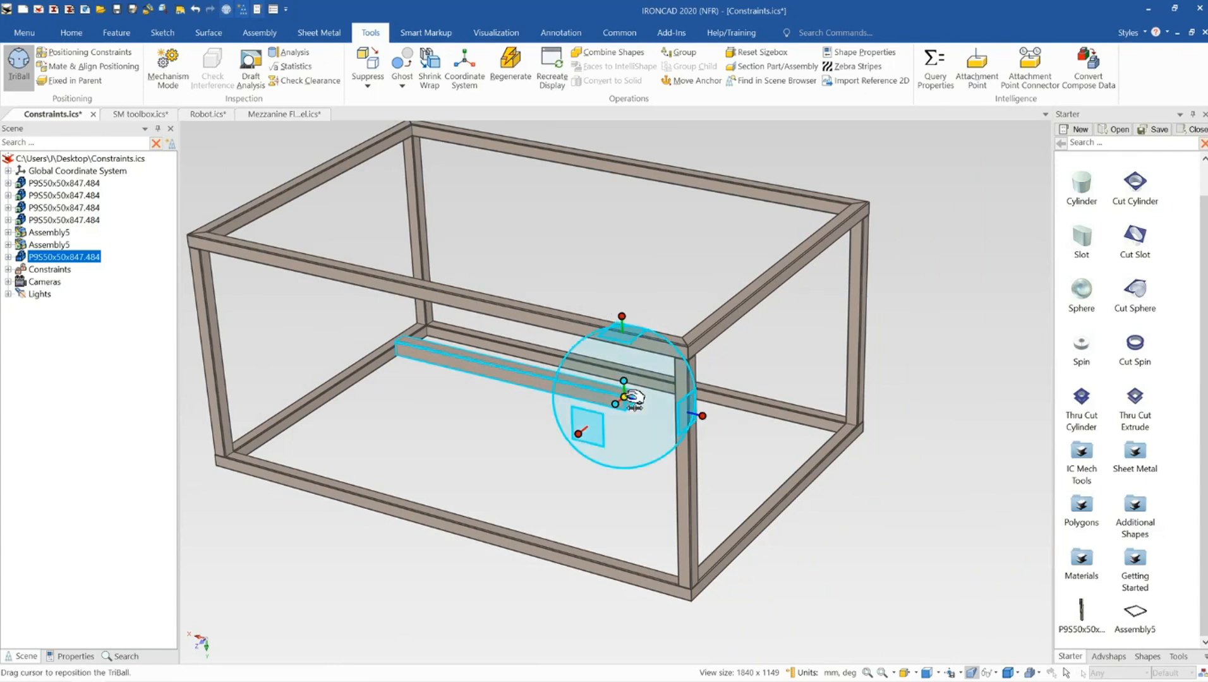
Try to set the member's distance from the top side rail with Edit Distance from Point
right_click(703, 415)
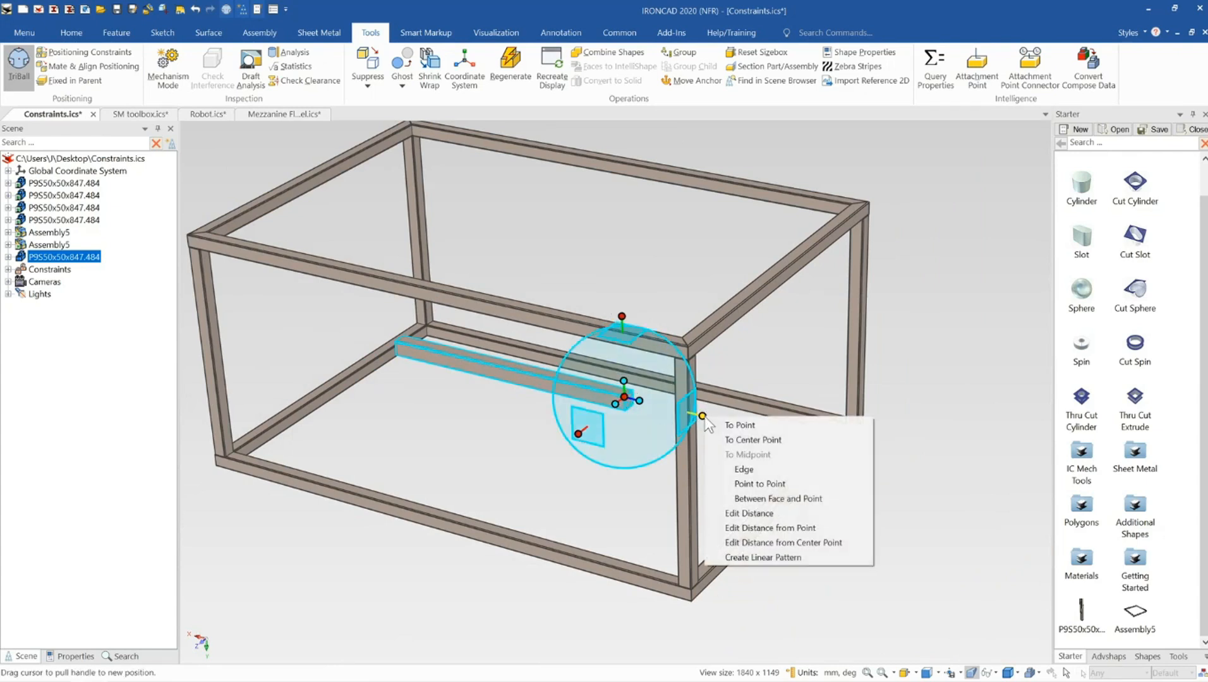
click(822, 530)
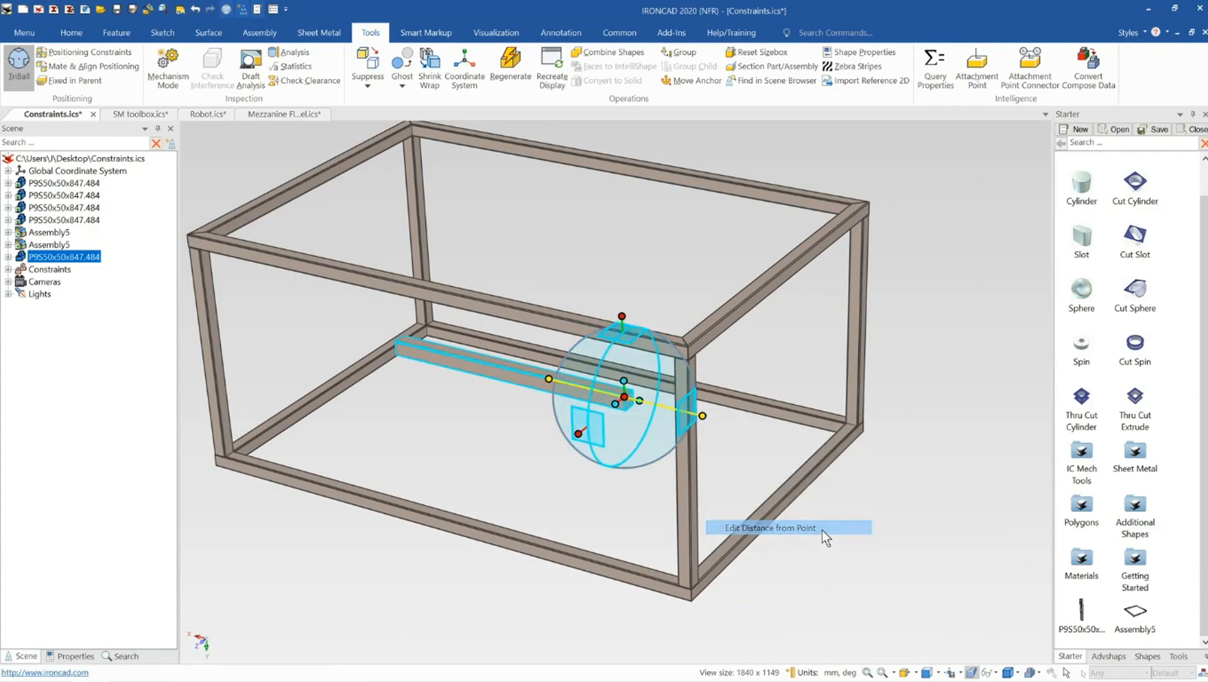
click(712, 337)
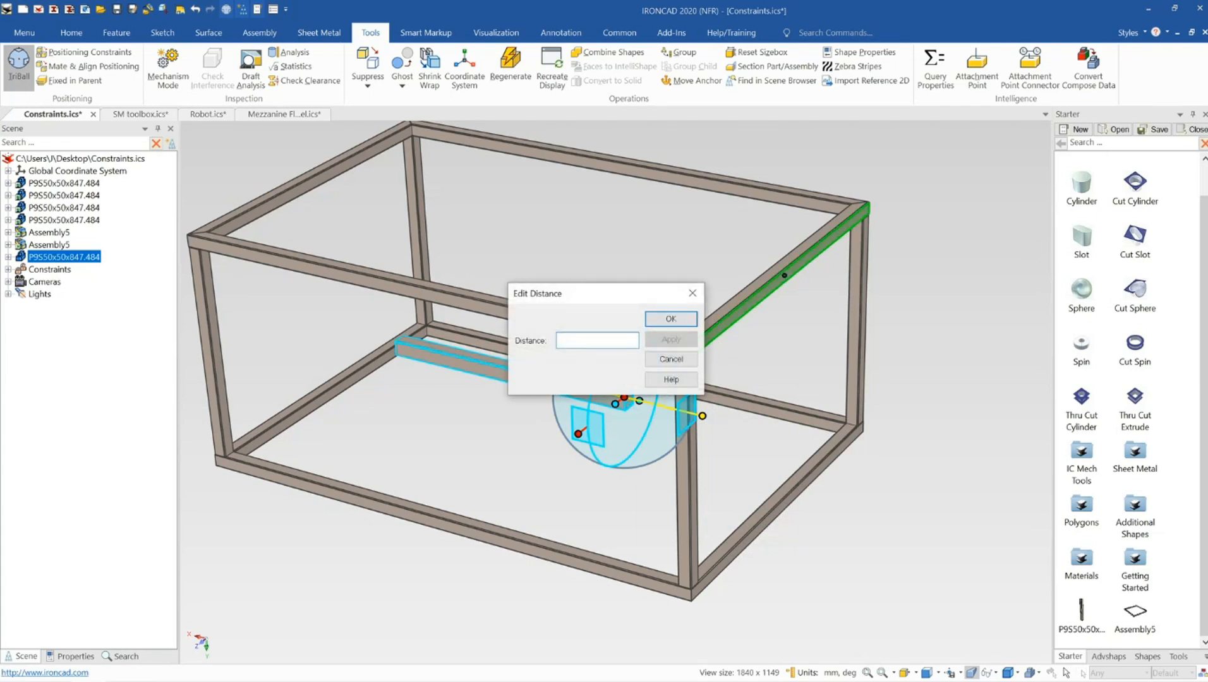
key(Return)
key(F10)
click(667, 265)
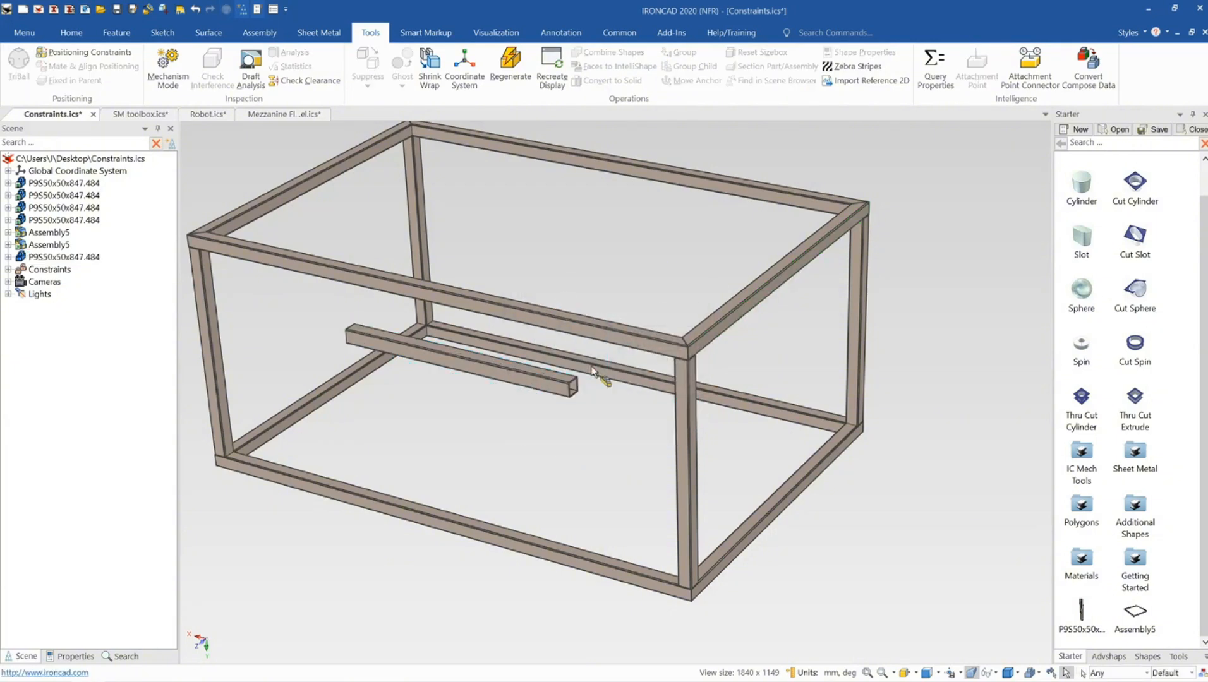
Drop a Cut Cylinder hole onto the front top rail of the upper frame
middle_drag(600, 374, 564, 390)
click(562, 387)
scroll(556, 379, up, 4)
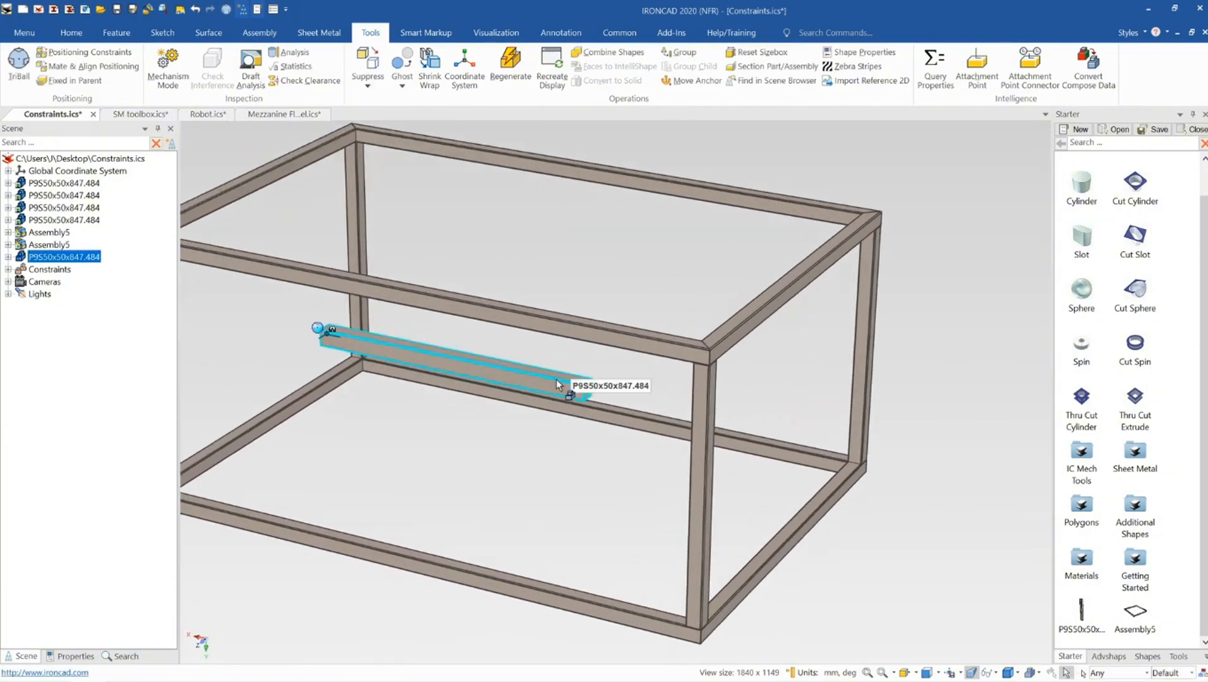
scroll(632, 397, up, 3)
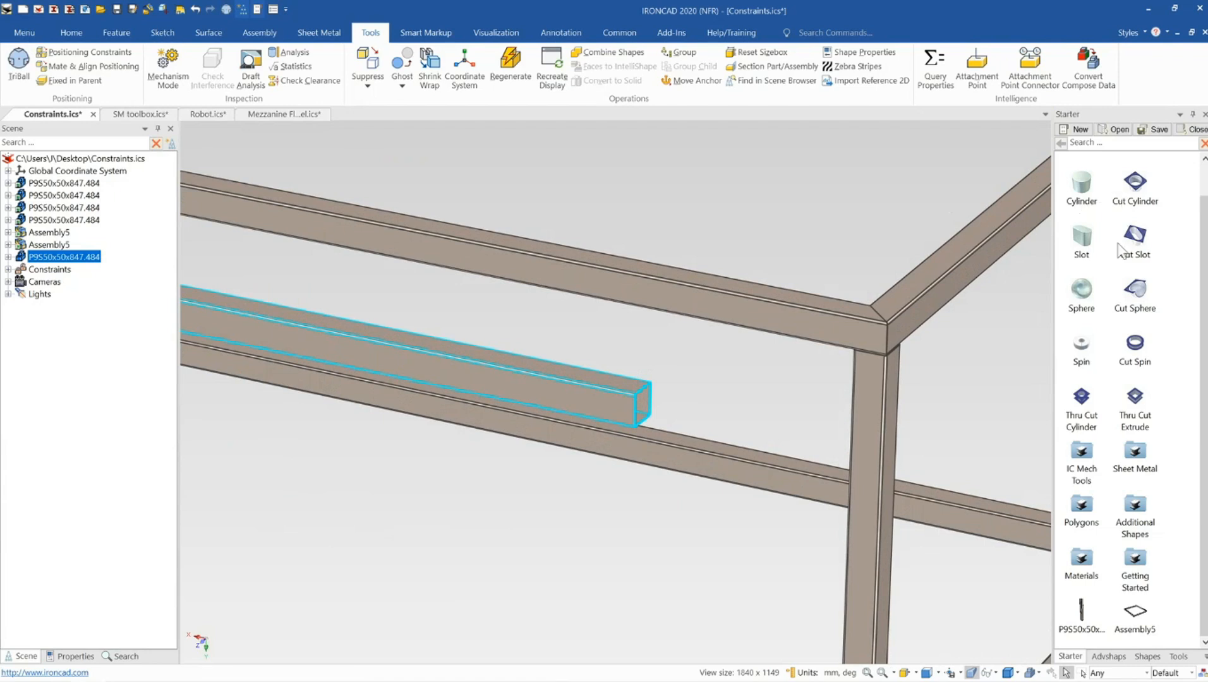
scroll(1119, 250, up, 1)
drag(1058, 232, 738, 302)
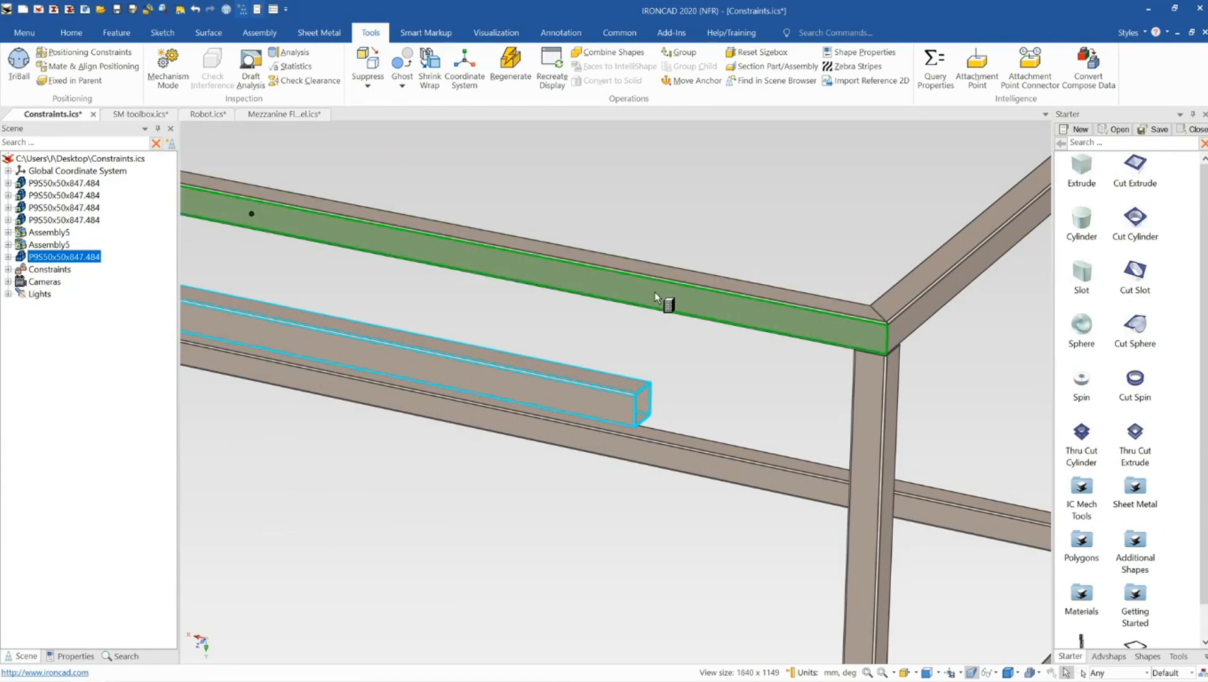
drag(655, 292, 665, 276)
scroll(680, 293, down, 8)
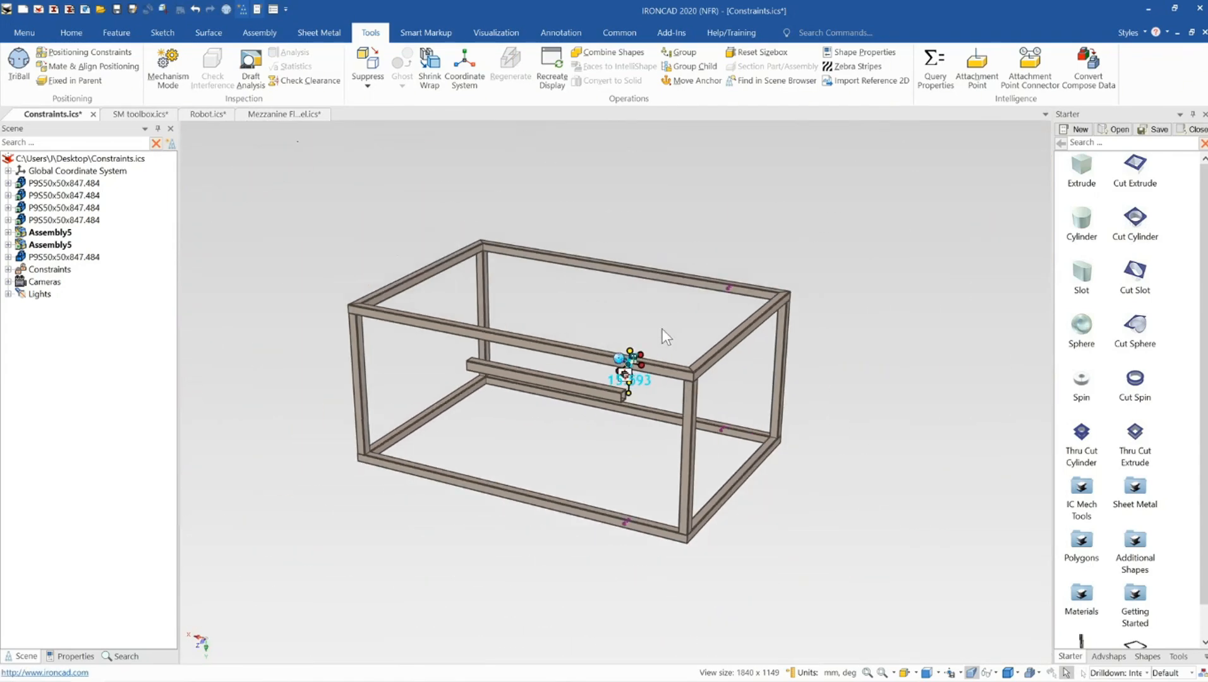
middle_drag(663, 328, 647, 343)
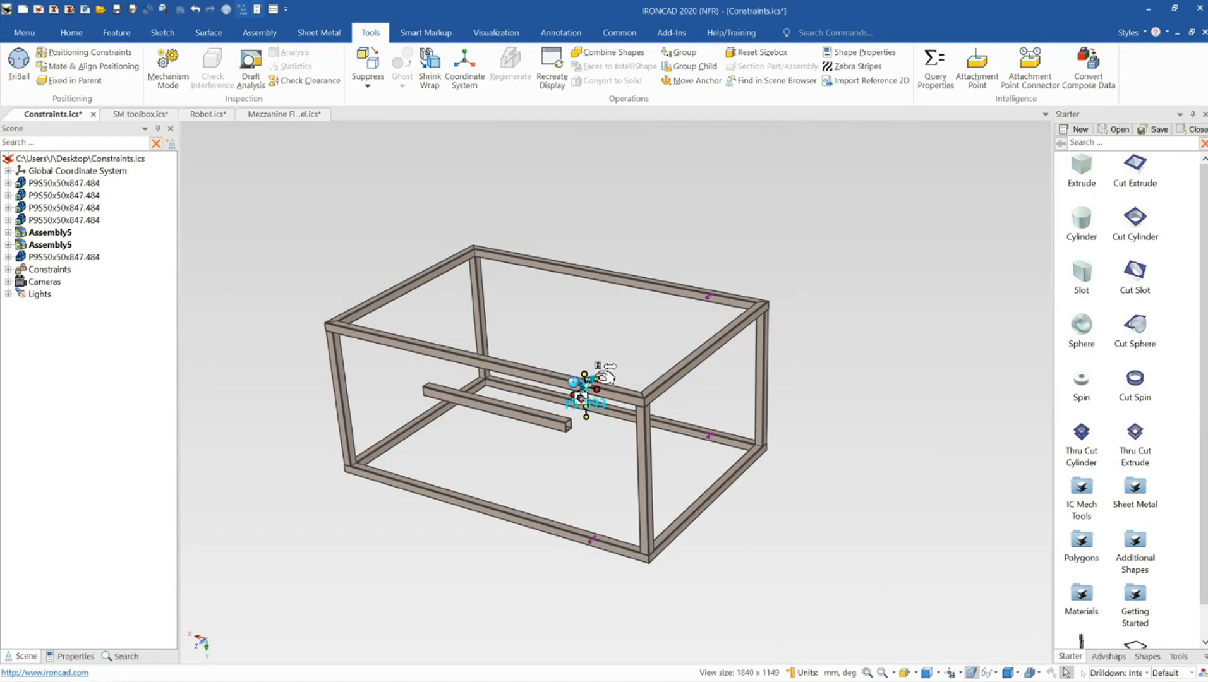
drag(618, 369, 618, 368)
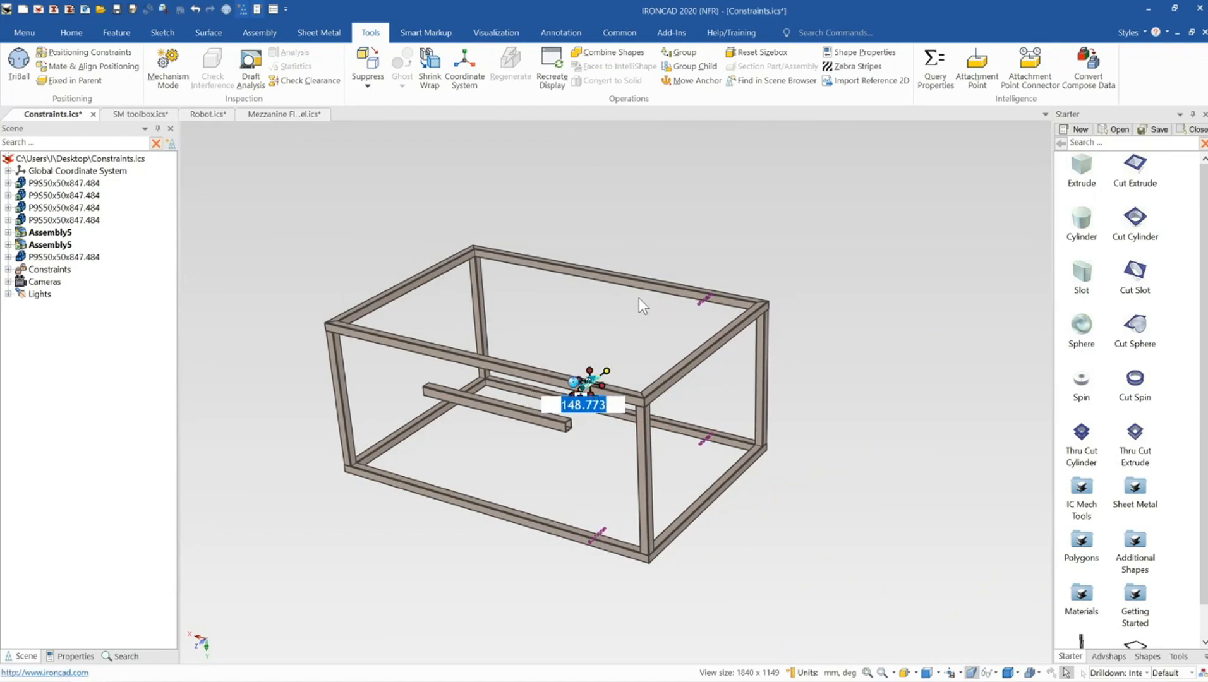
click(618, 331)
scroll(593, 395, up, 3)
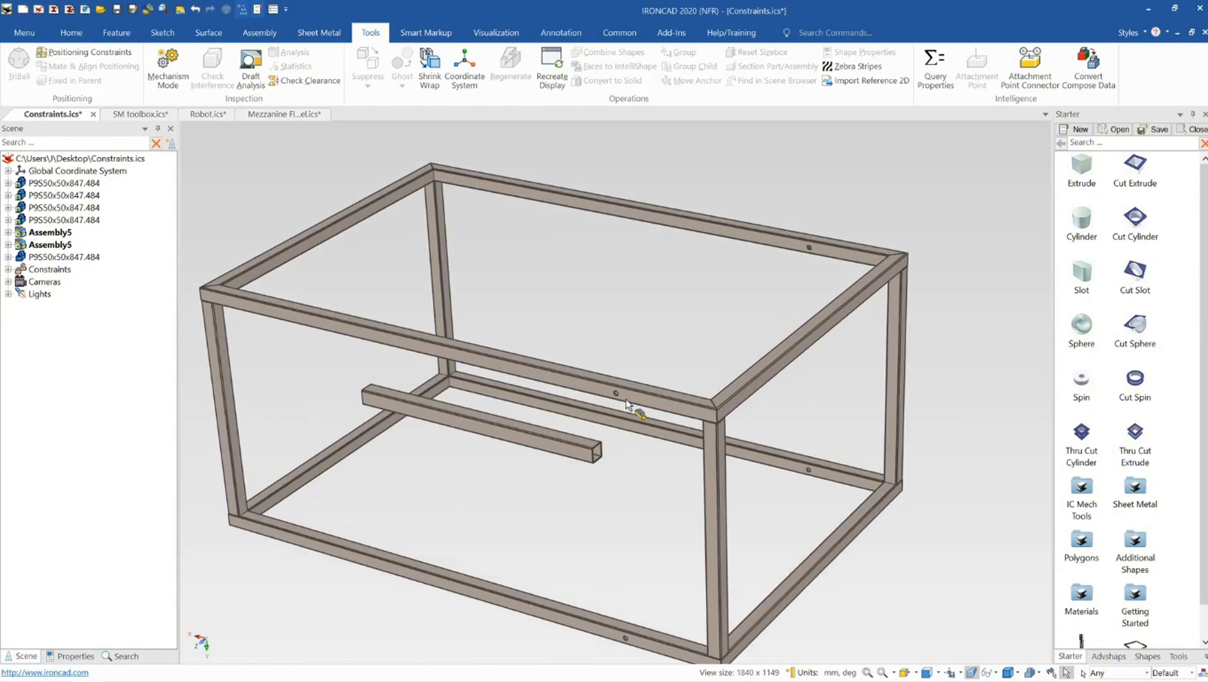
Select the hole in the front top rail and set its diameter to 15 mm
click(619, 398)
click(618, 397)
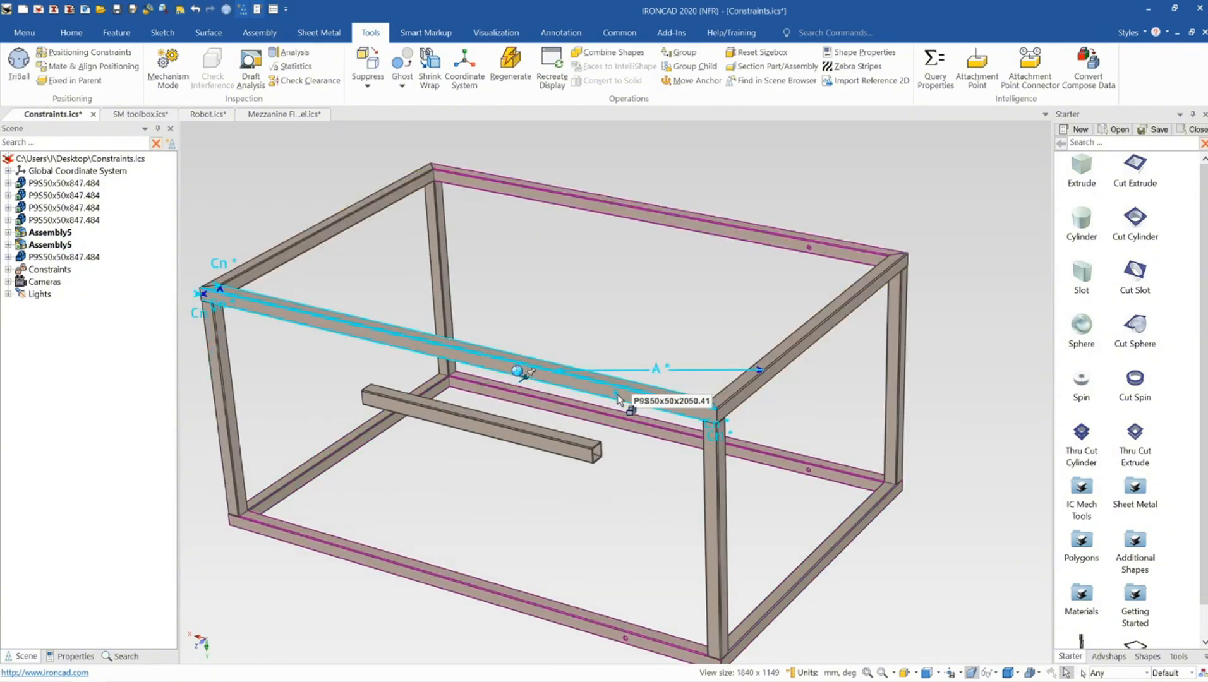
click(687, 389)
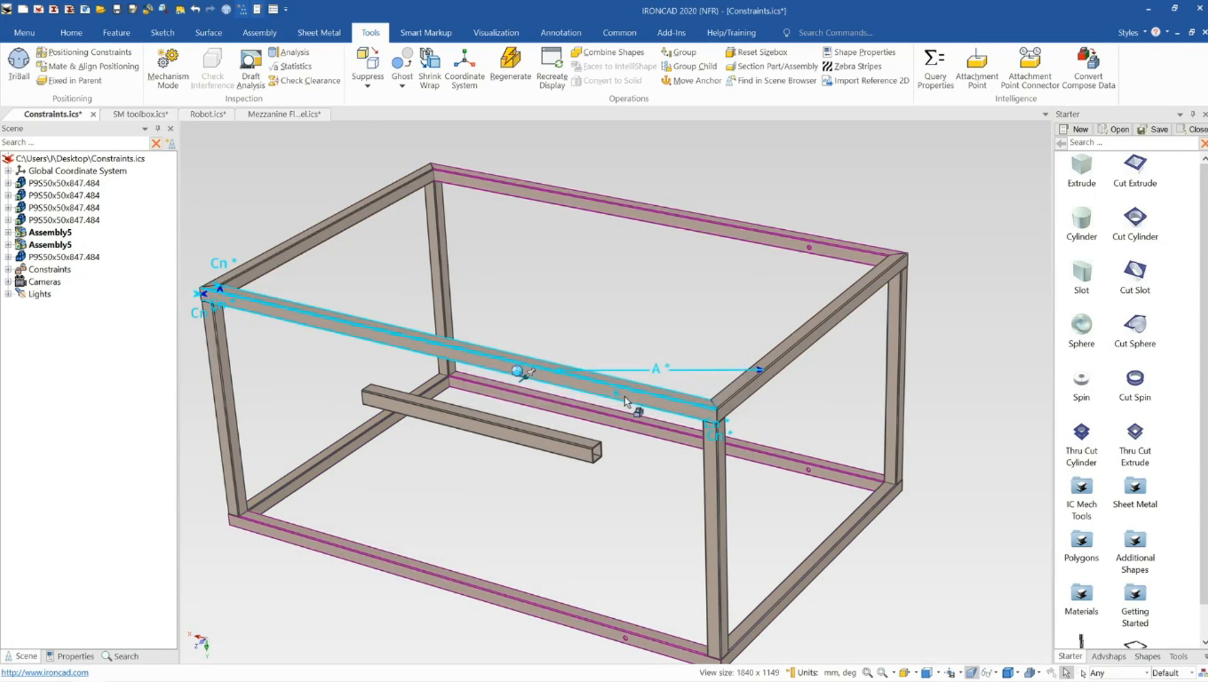
key(F10)
scroll(616, 398, up, 5)
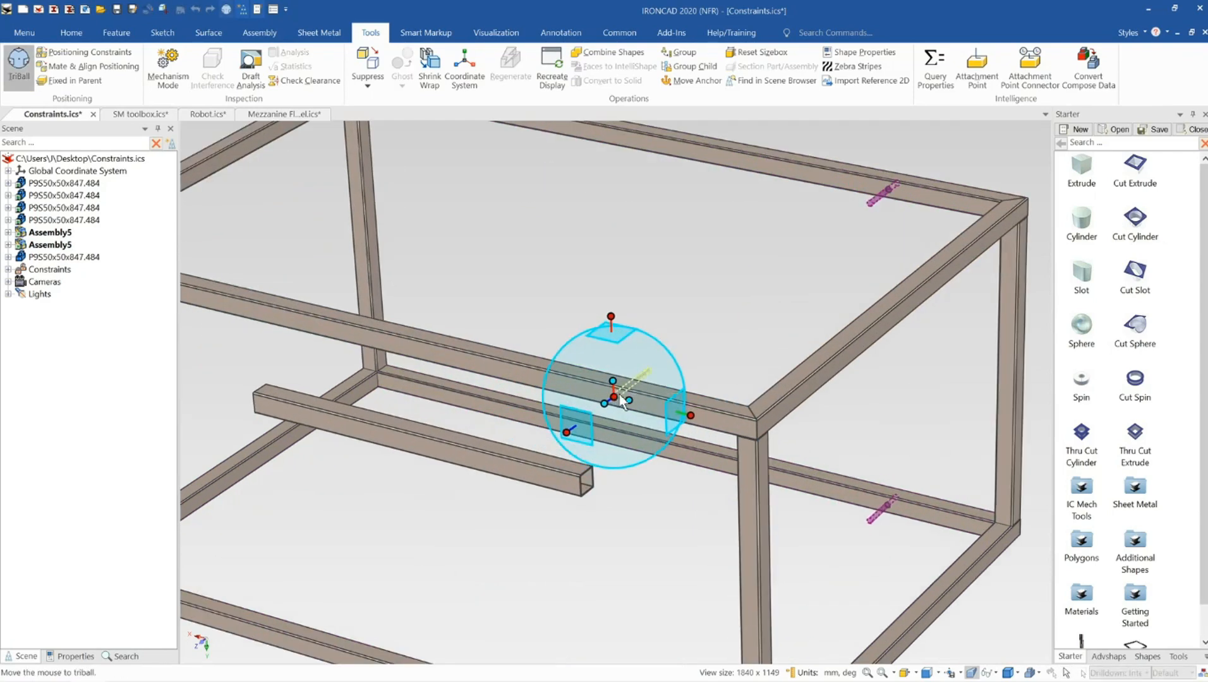
scroll(619, 385, up, 2)
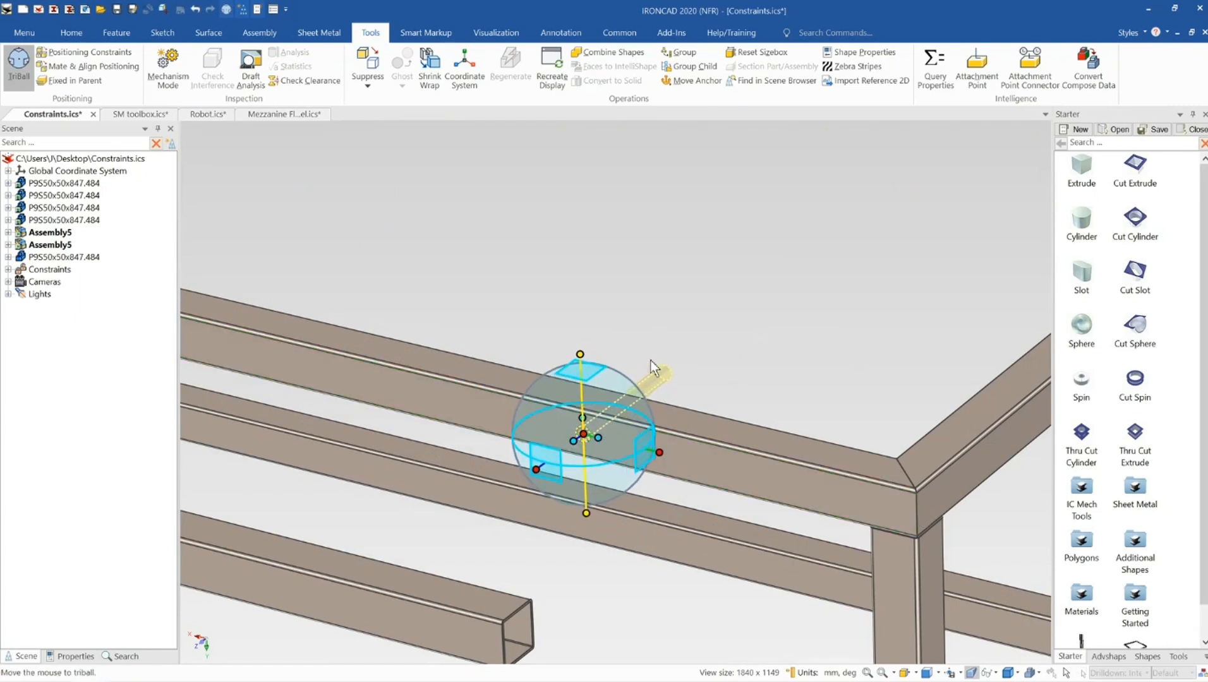
key(F10)
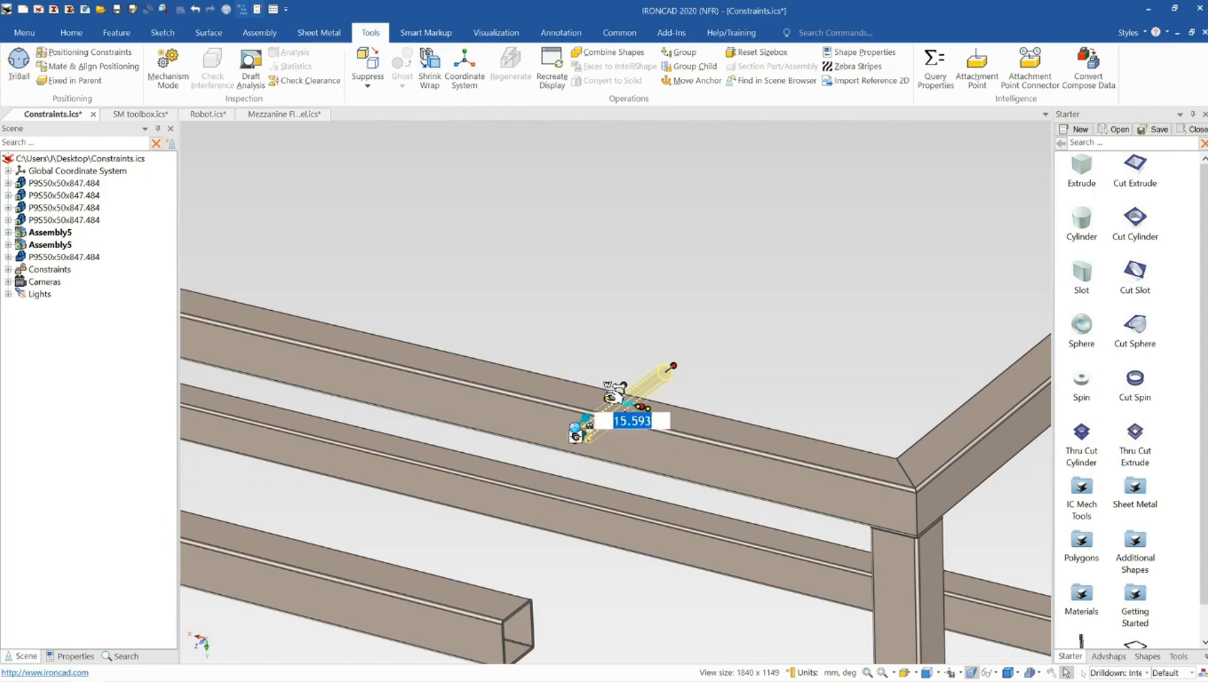
text(5)
key(Return)
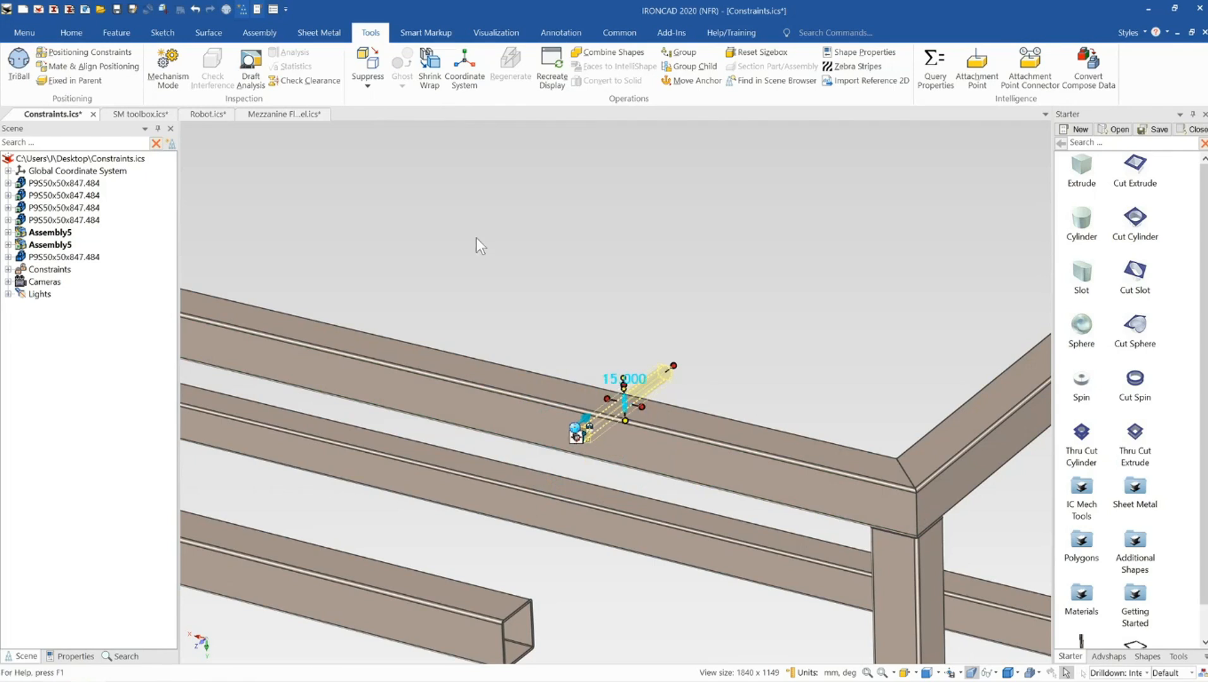
Drop a Cut Cylinder hole onto the side face of the horizontal member
click(500, 225)
scroll(621, 429, down, 4)
middle_drag(625, 422, 645, 406)
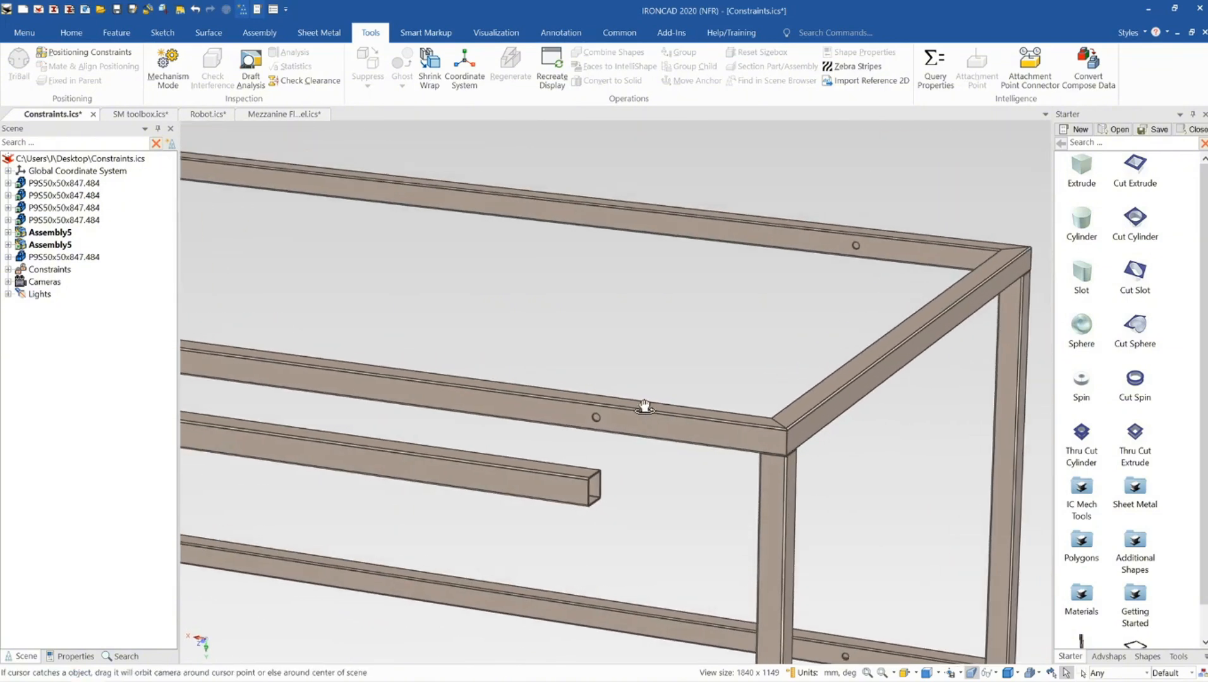
scroll(549, 487, up, 1)
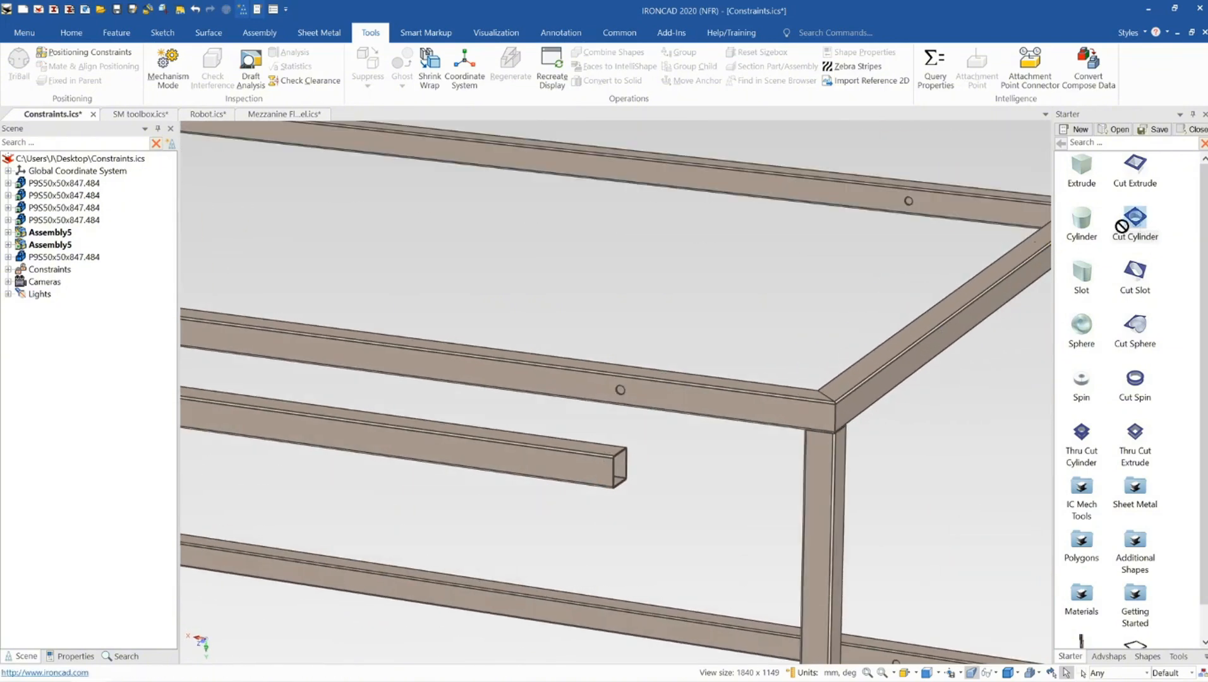
drag(1121, 226, 556, 465)
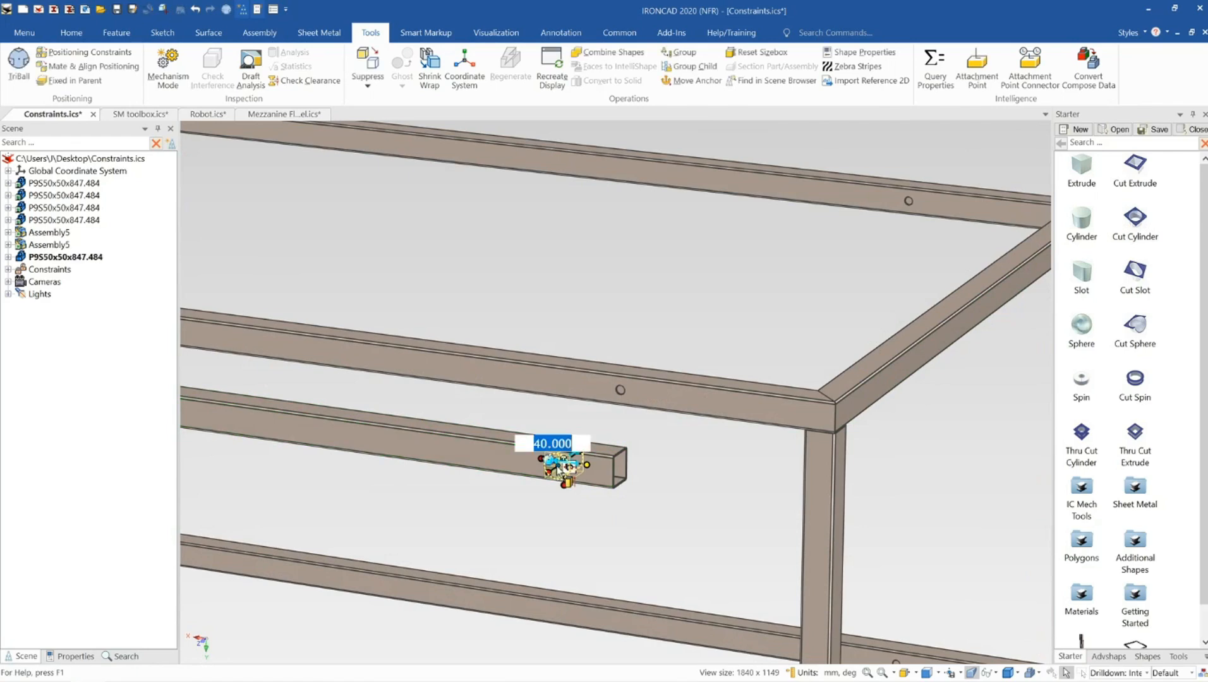
scroll(565, 471, up, 2)
drag(637, 416, 627, 415)
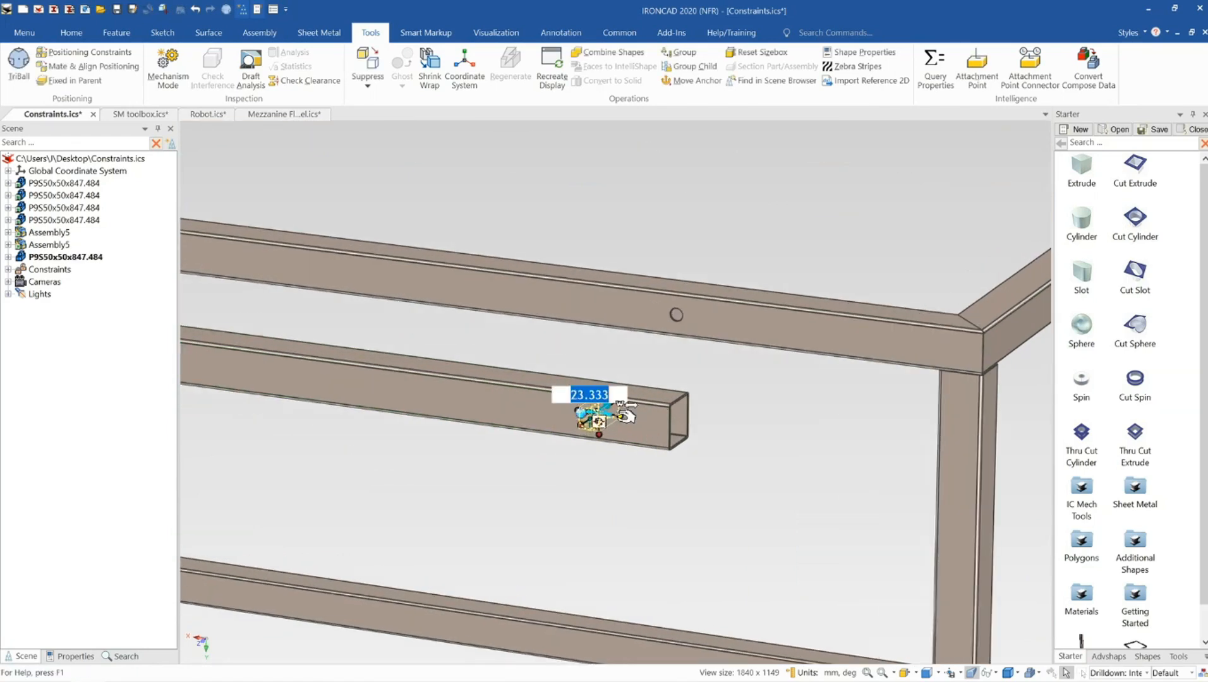
key(Return)
Position the member's hole 100 mm from the member's end using TriBall Edit Distance from Point
key(F10)
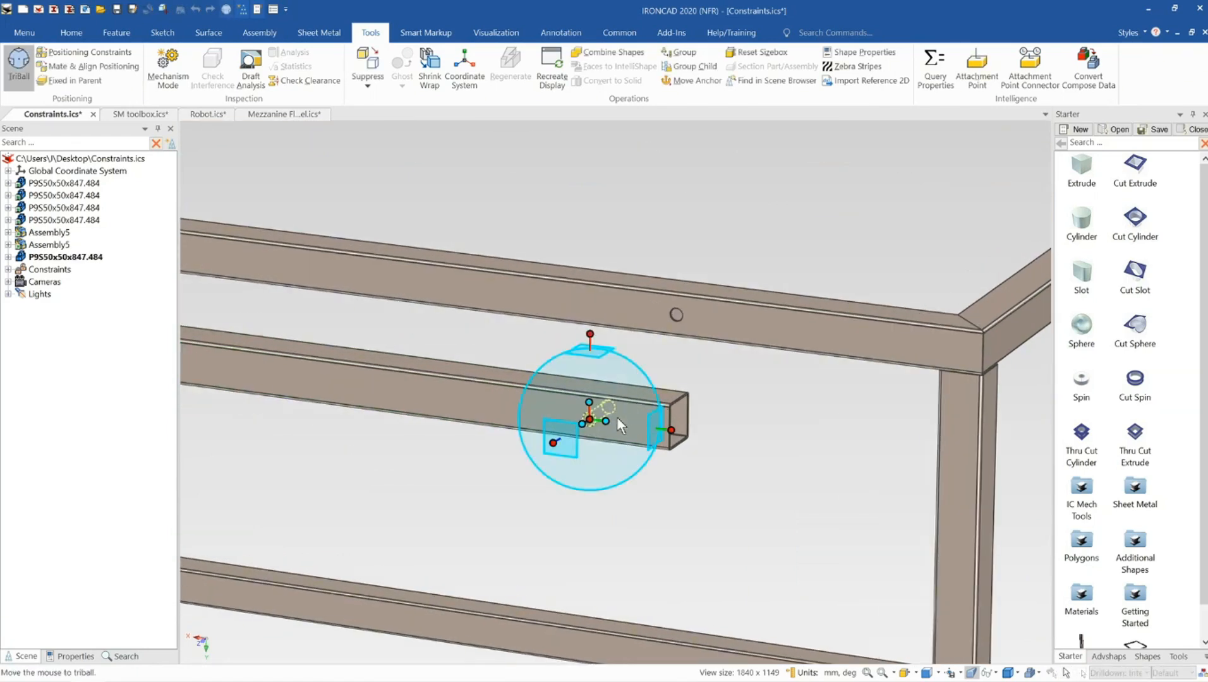
scroll(616, 420, up, 2)
click(554, 329)
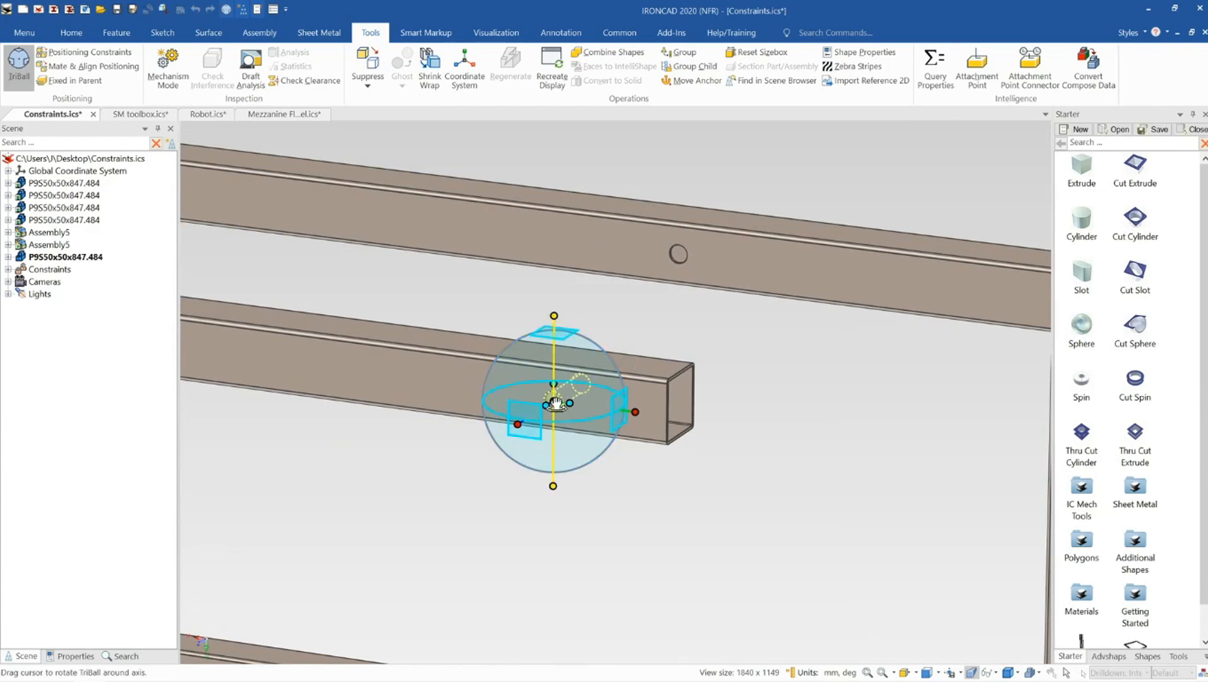
drag(554, 402, 668, 412)
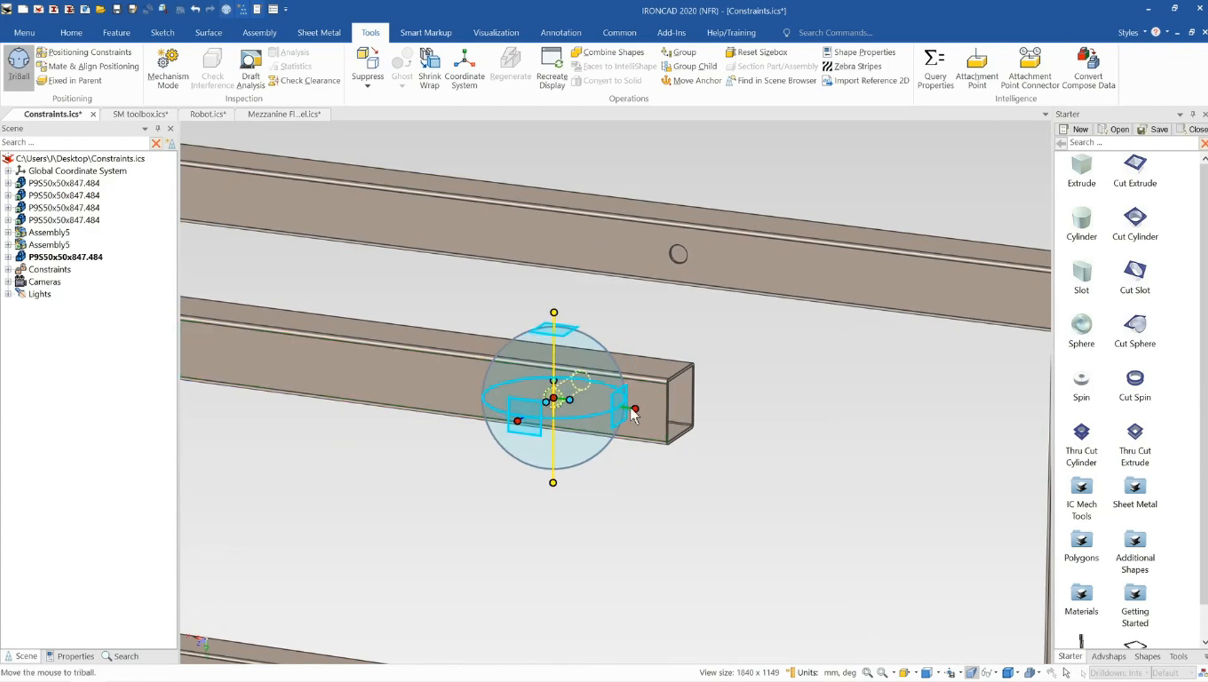
right_click(644, 410)
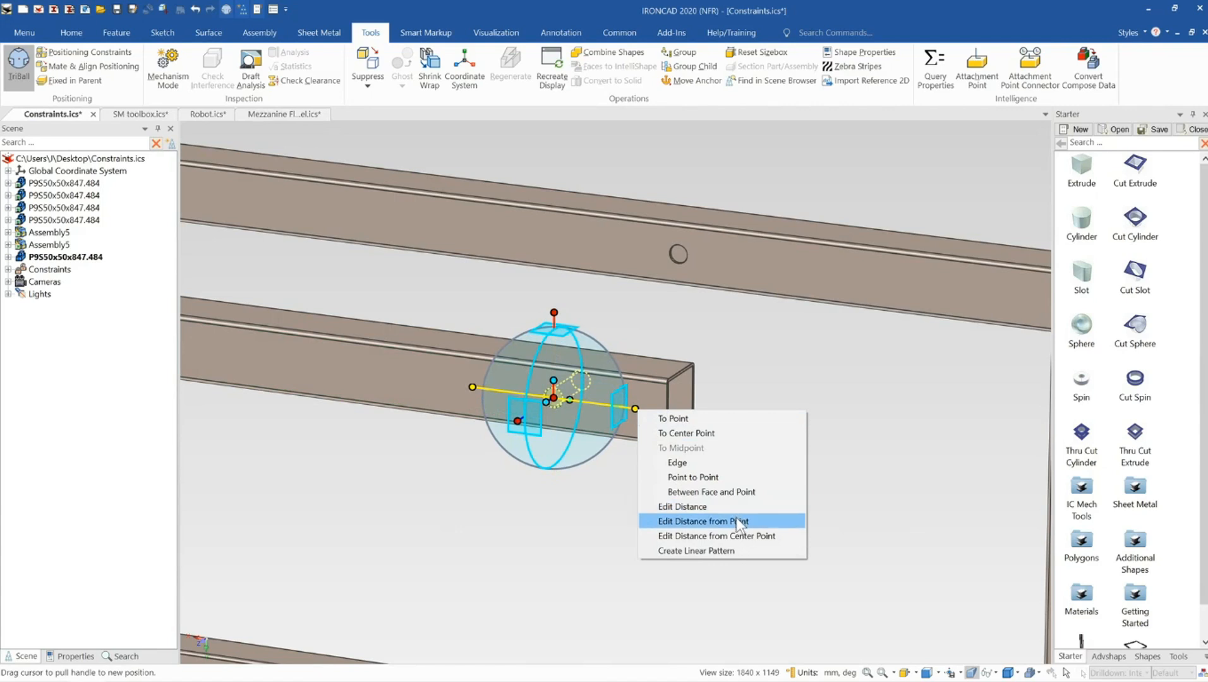
click(733, 522)
click(667, 411)
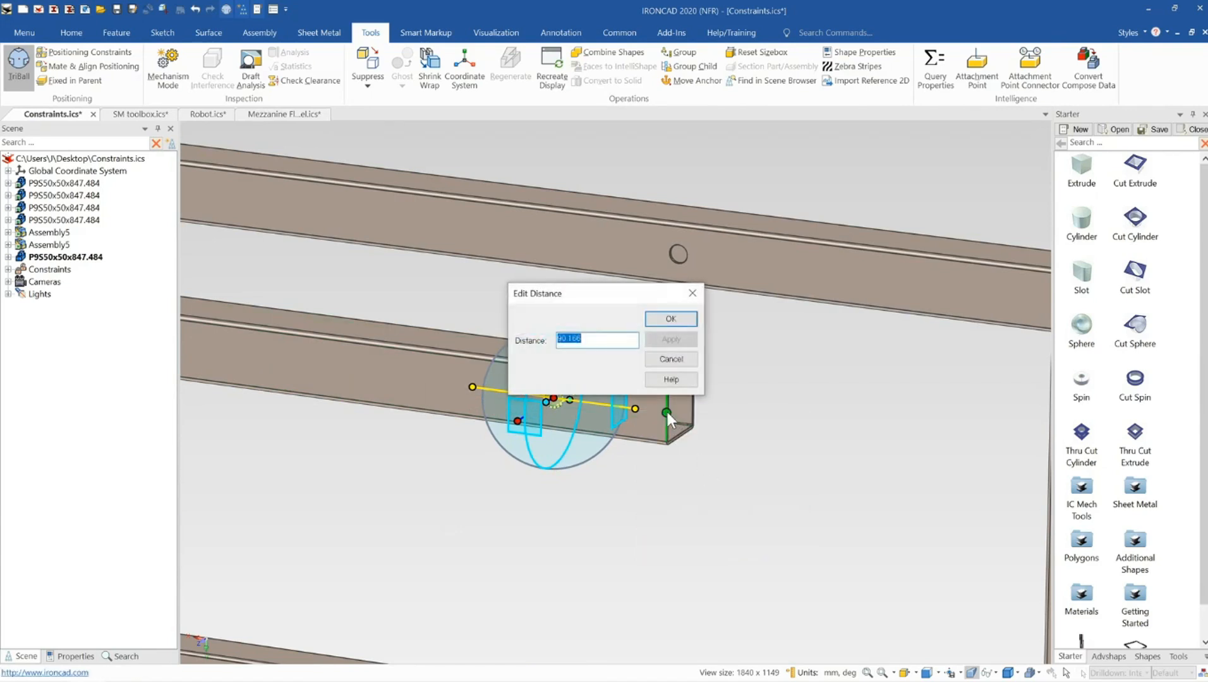
text(100)
key(Return)
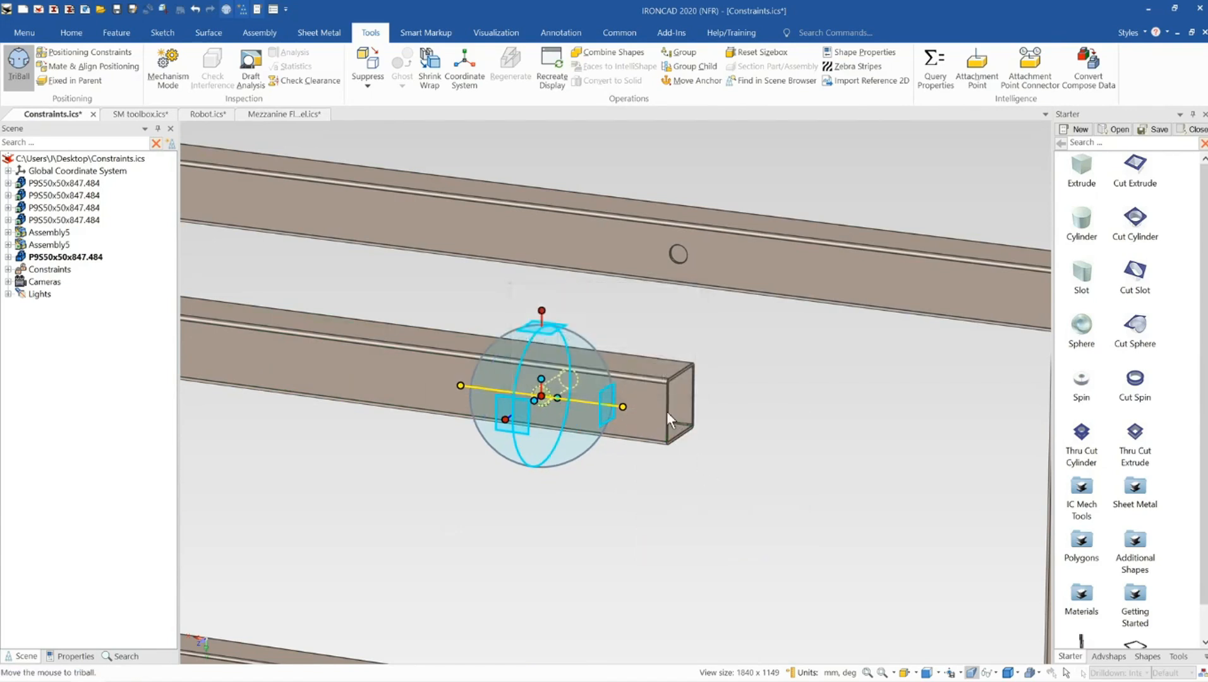
key(Escape)
Add a Concentric positioning constraint between the member's hole and the hole in the front top rail
middle_drag(644, 372, 587, 423)
scroll(598, 423, down, 5)
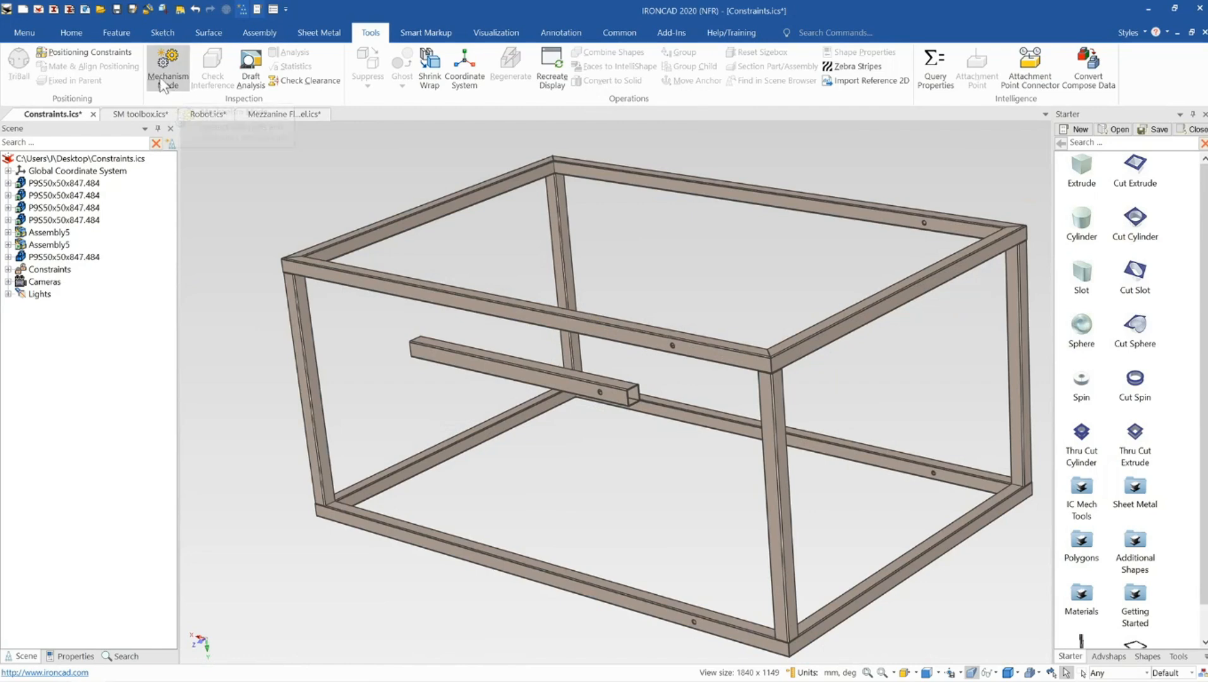
click(84, 52)
scroll(587, 379, up, 5)
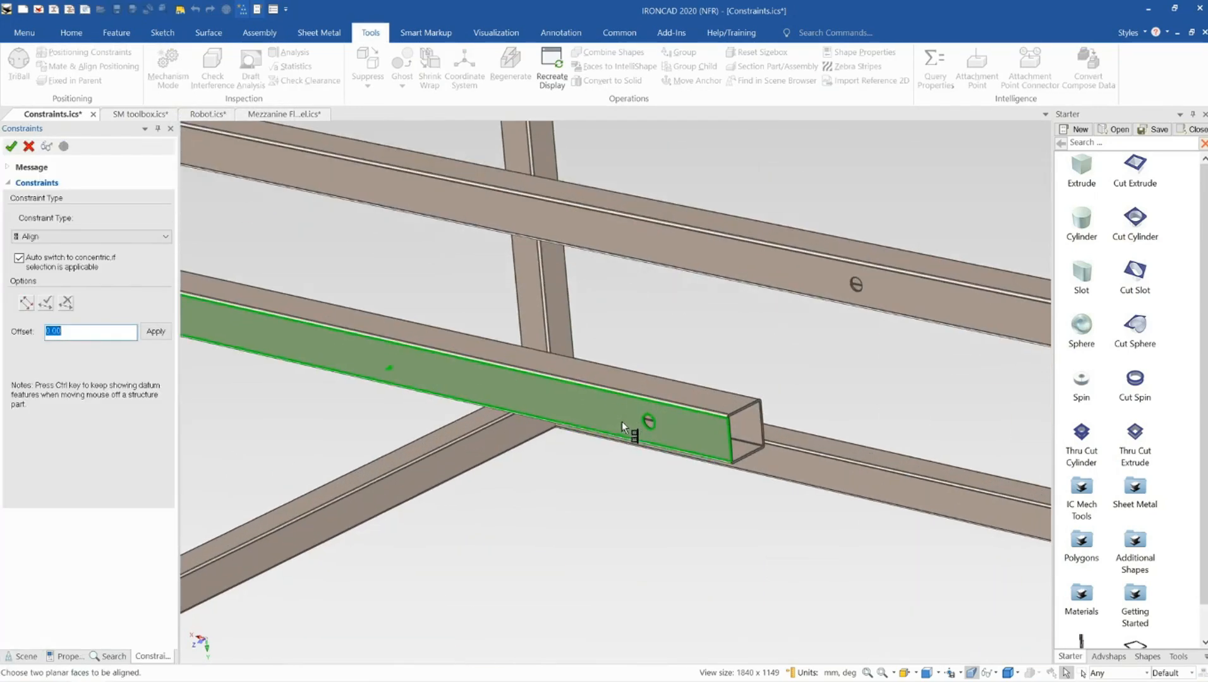
scroll(622, 422, up, 6)
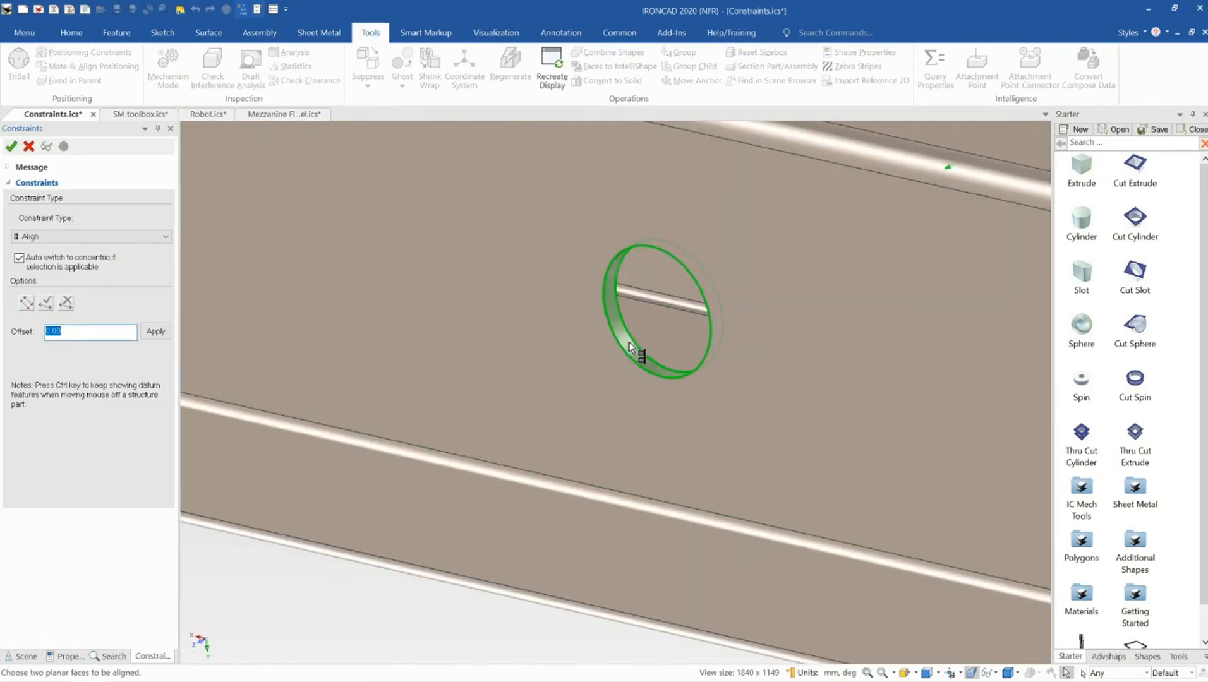
click(630, 347)
scroll(635, 346, down, 6)
scroll(737, 306, up, 6)
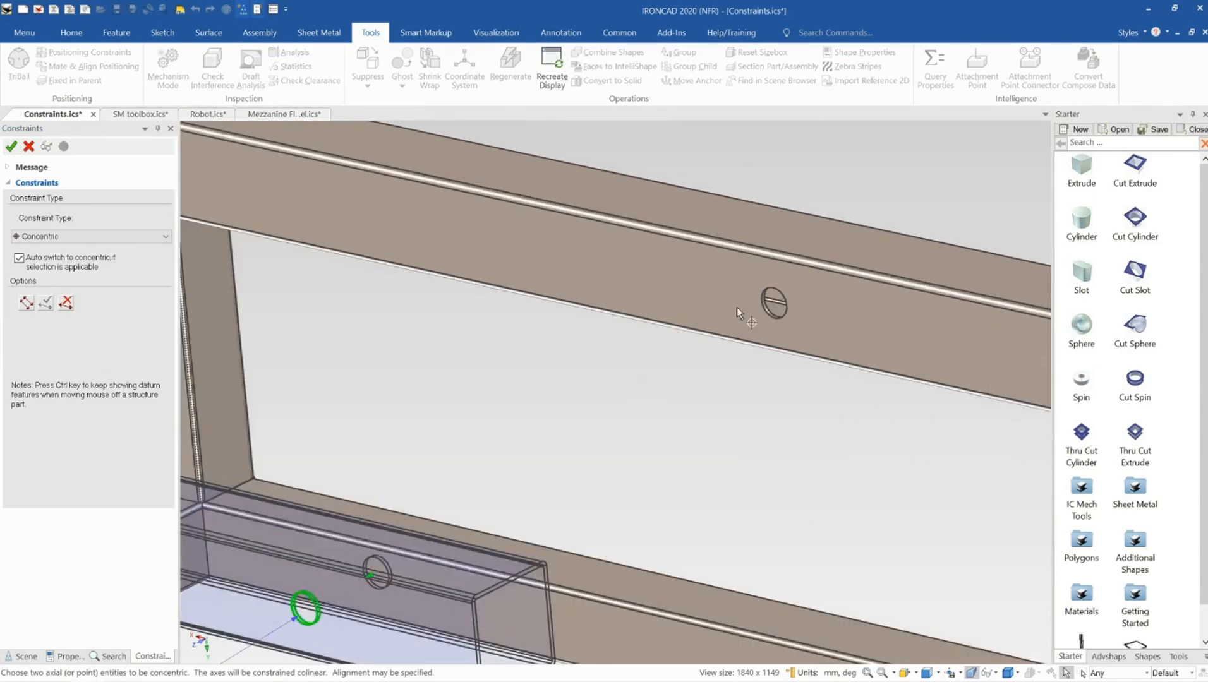
scroll(738, 307, up, 6)
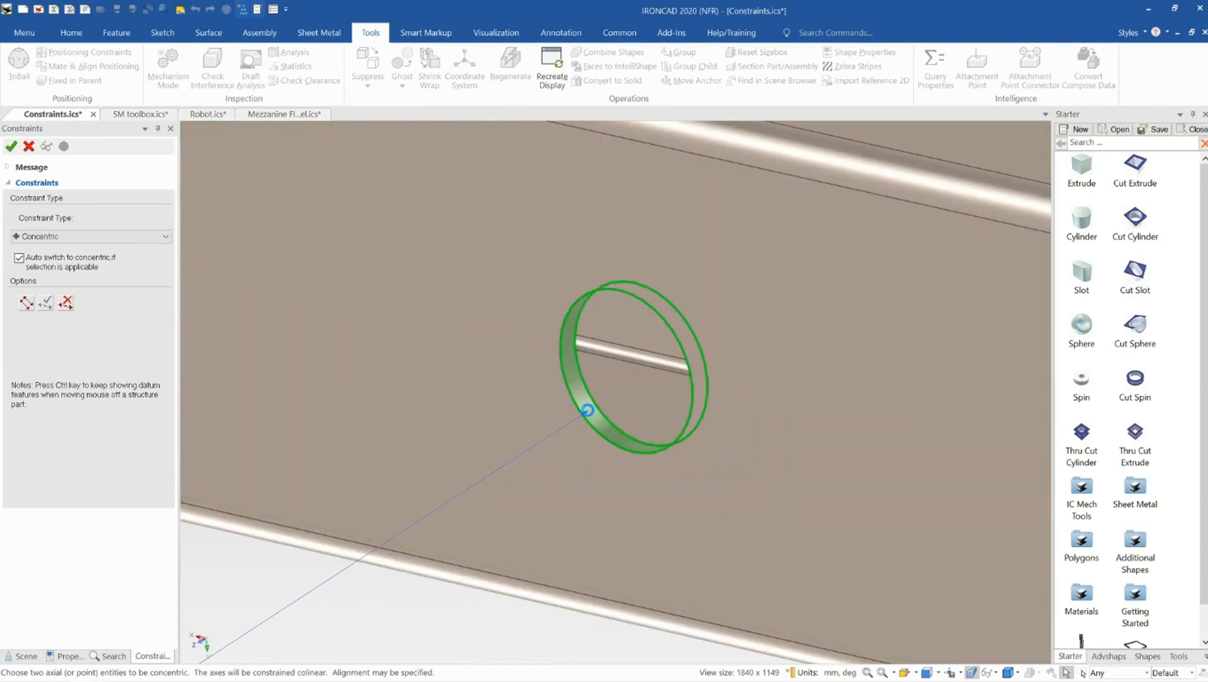
click(587, 411)
scroll(587, 408, down, 6)
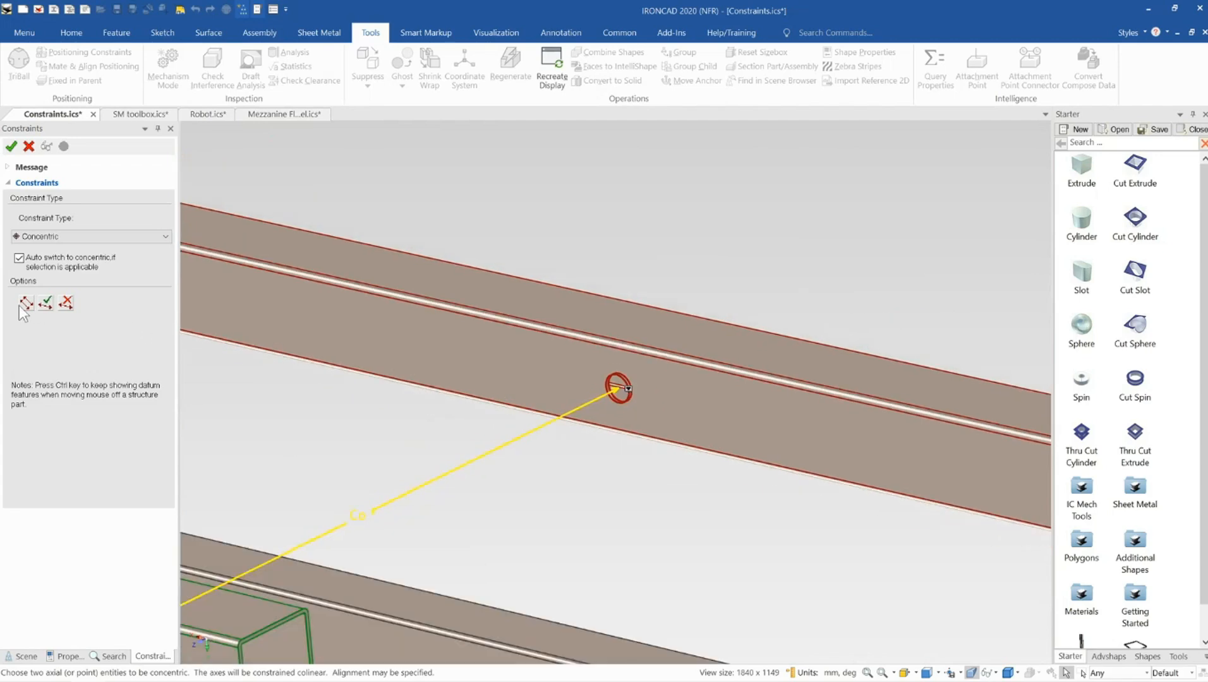
scroll(589, 454, down, 3)
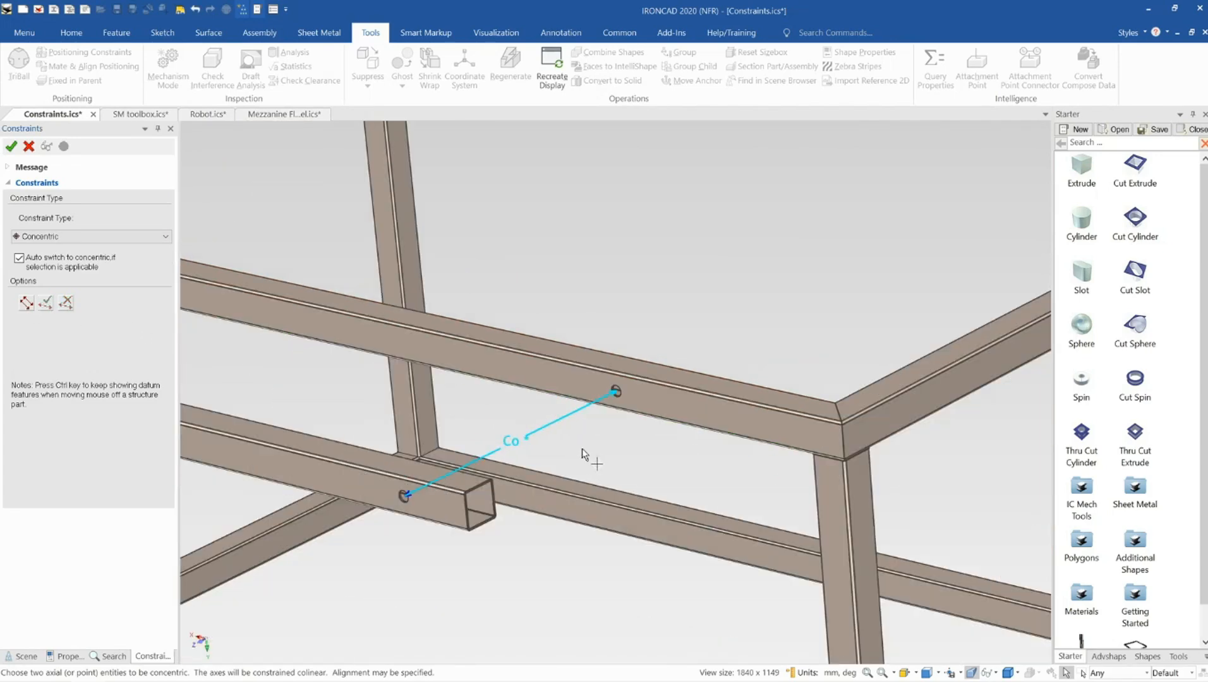
click(12, 147)
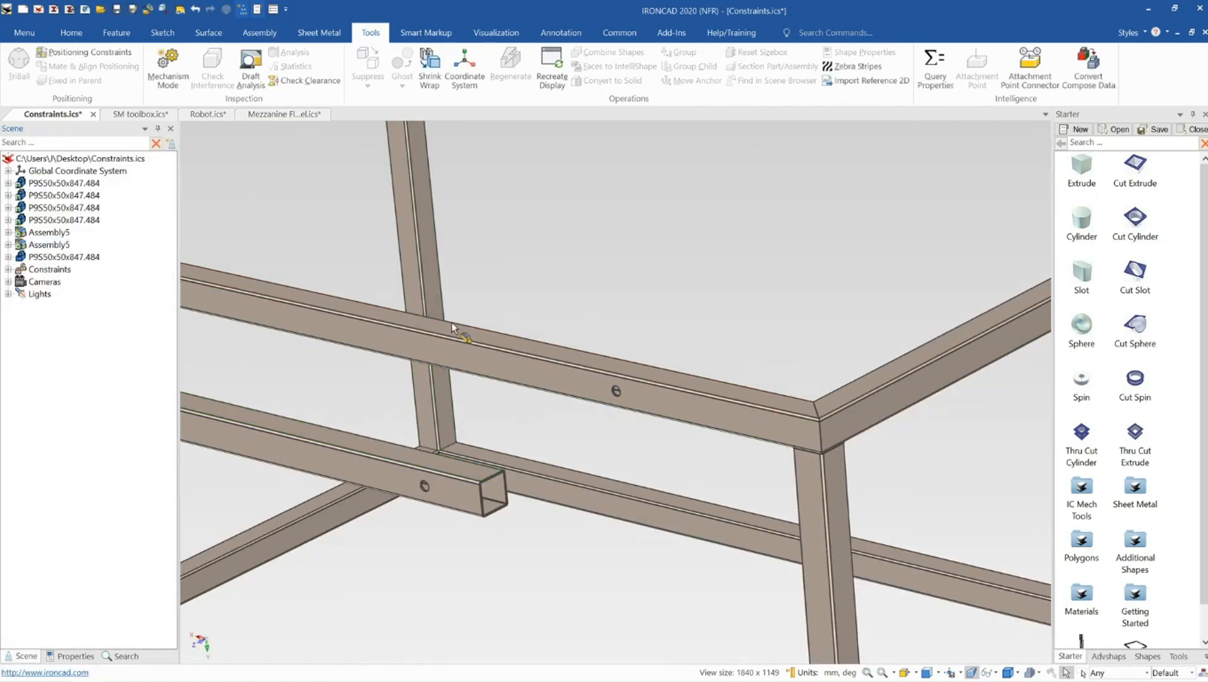
Drag the member in Mechanism Mode to test its movement under the concentric constraint
click(168, 70)
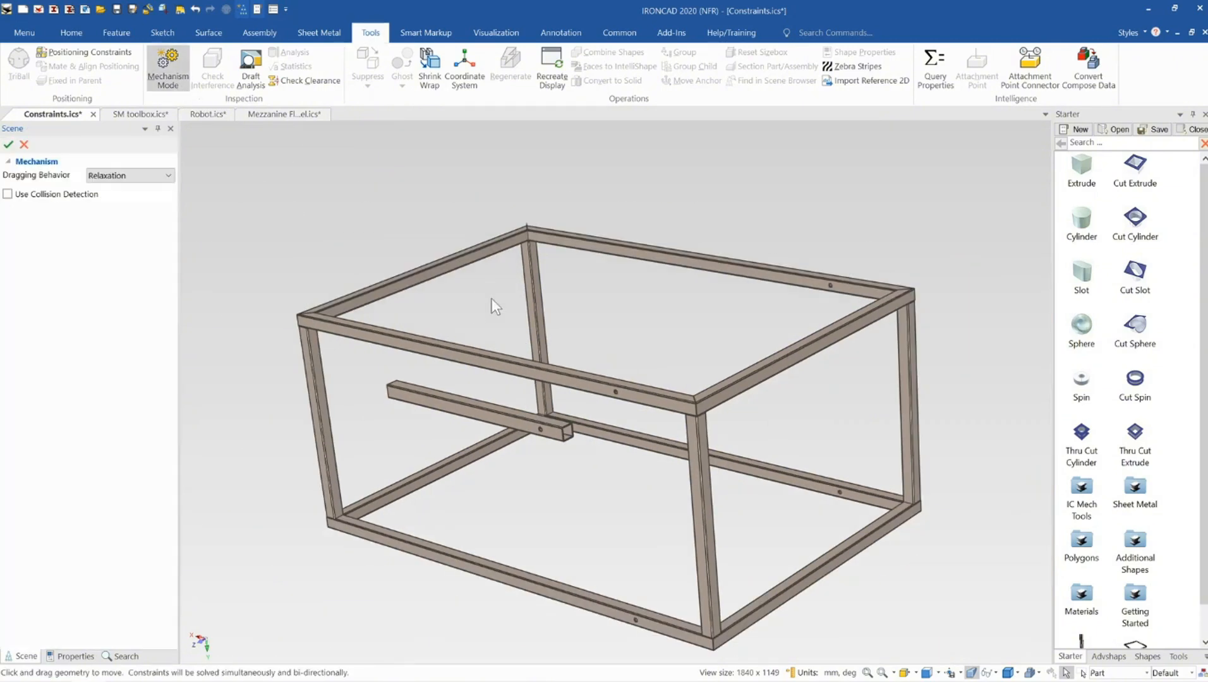
middle_drag(581, 380, 594, 382)
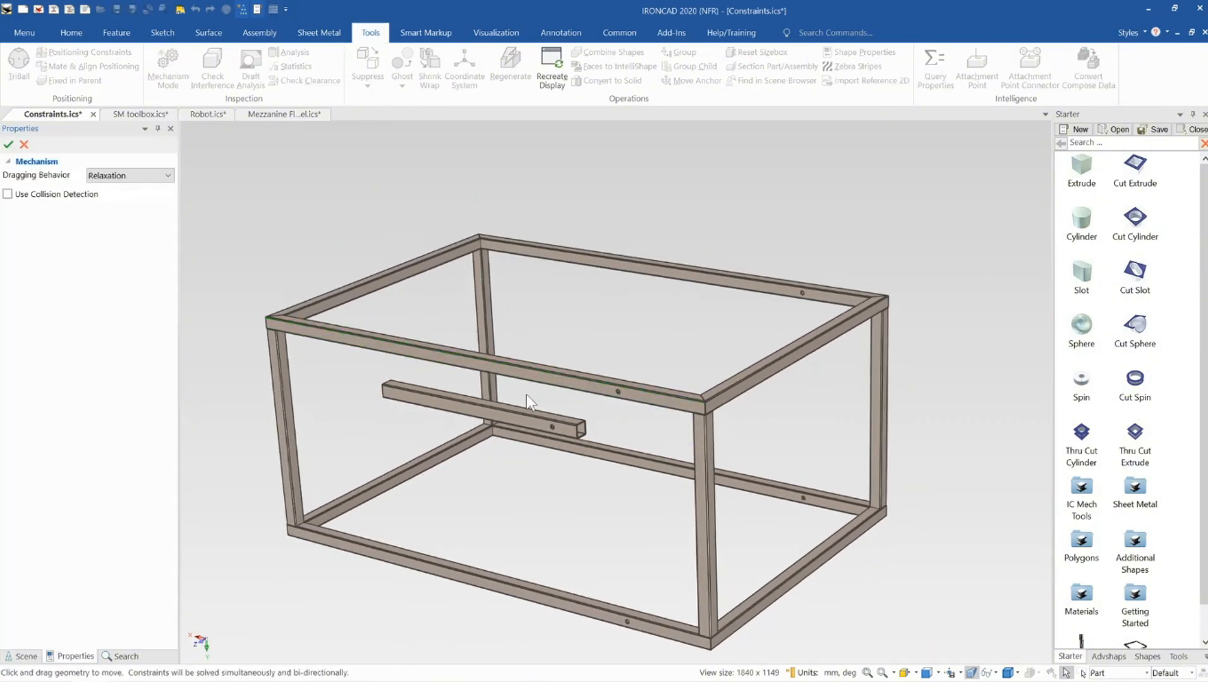
scroll(522, 394, down, 2)
drag(445, 411, 442, 369)
click(27, 146)
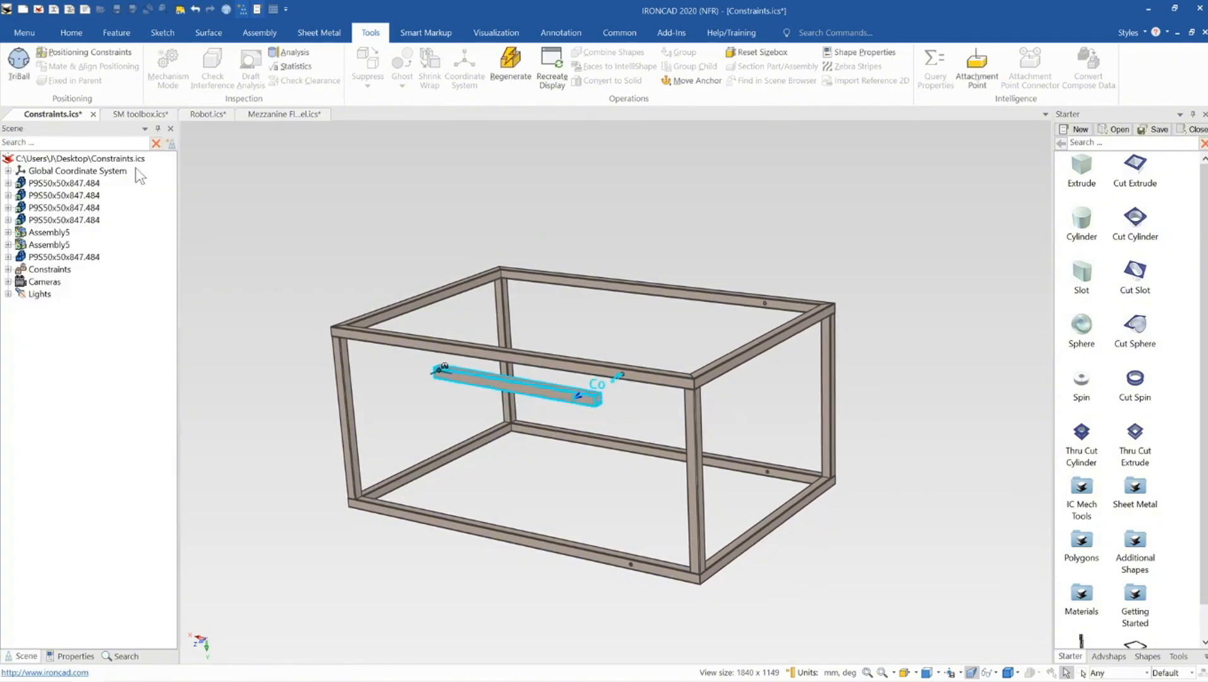
Select the lower frame assembly and set it as Fixed in Parent
middle_drag(588, 329, 588, 384)
click(588, 384)
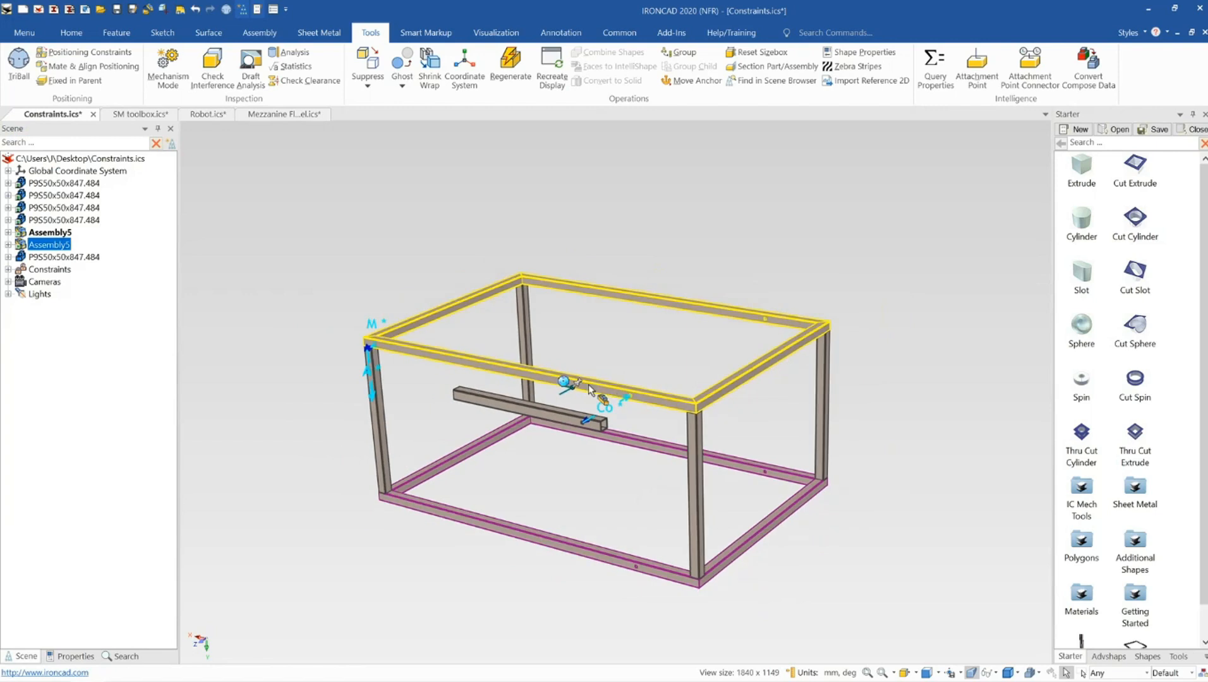
click(571, 544)
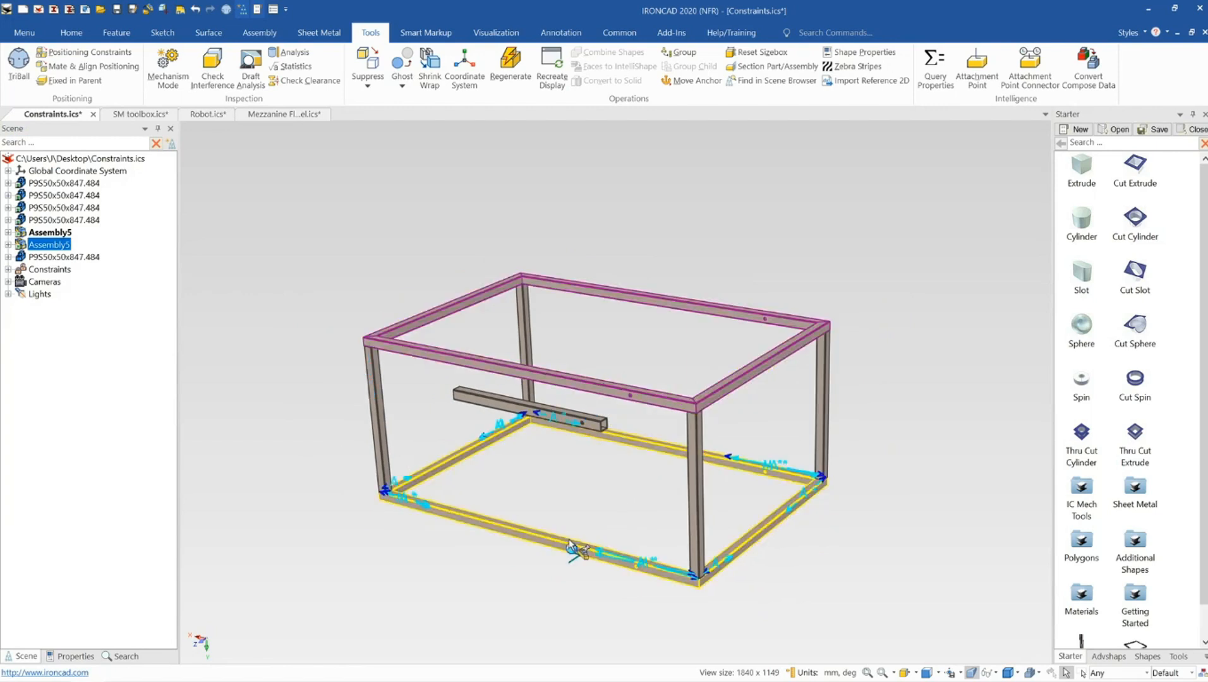
right_click(523, 537)
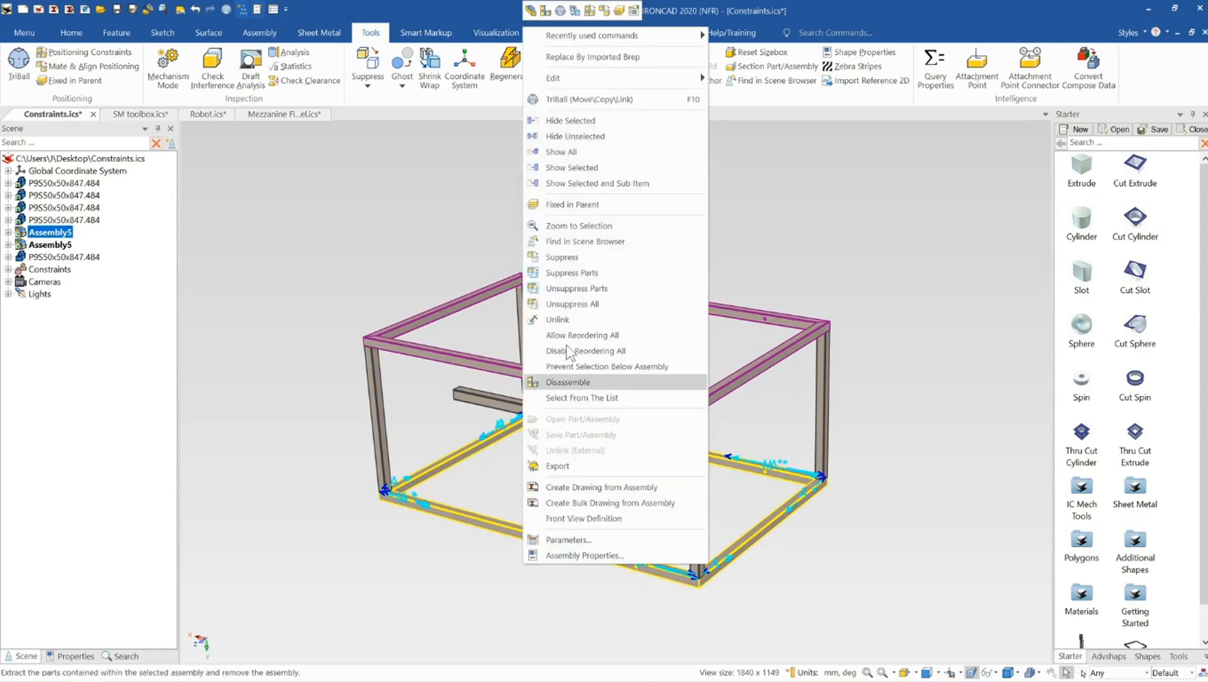
click(595, 212)
click(654, 249)
click(588, 529)
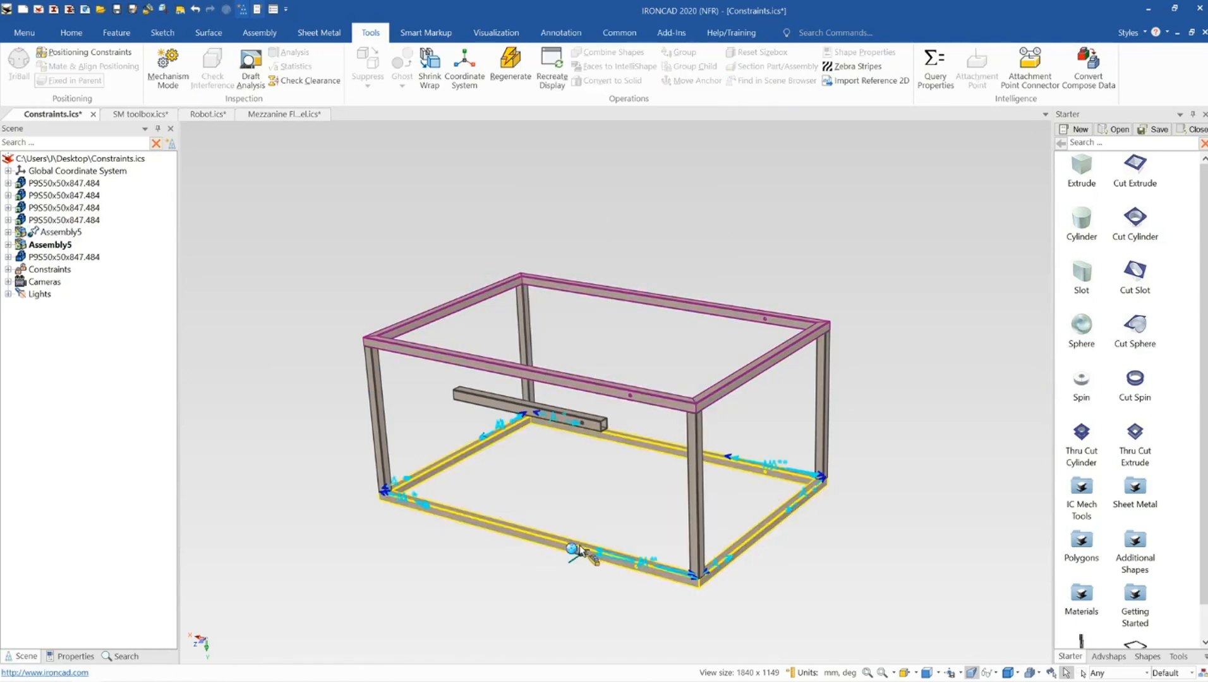
Drag the member again in Mechanism Mode to check movement with the lower frame fixed
click(686, 452)
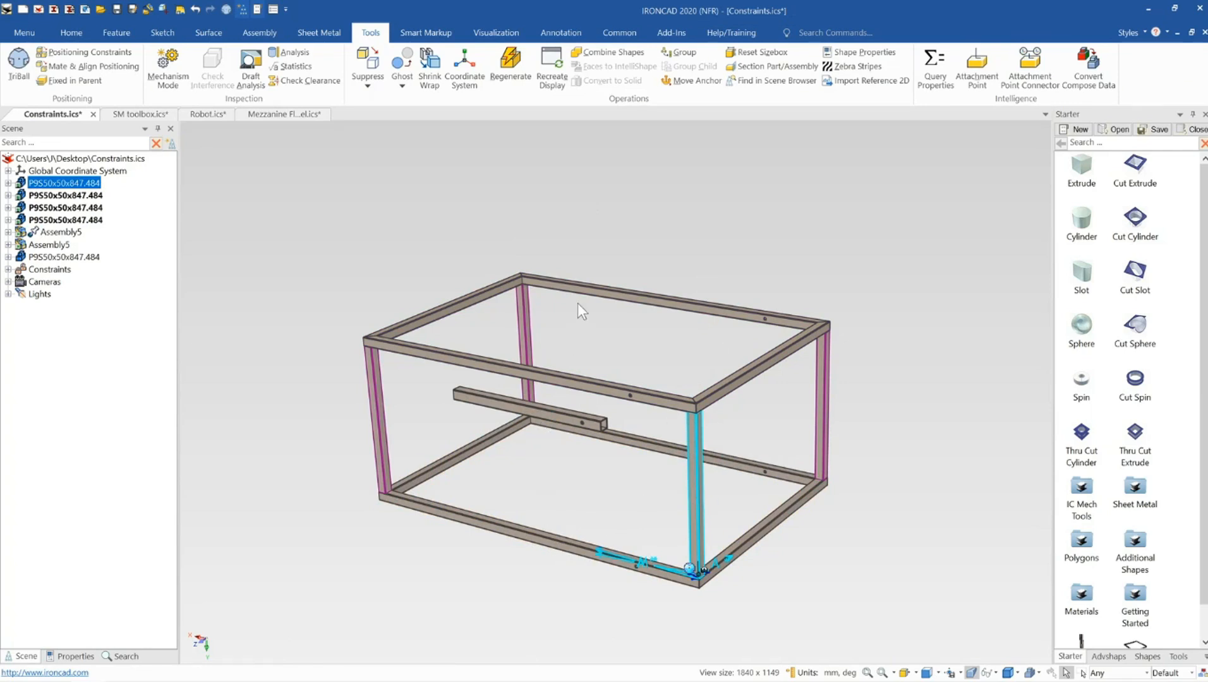
click(641, 277)
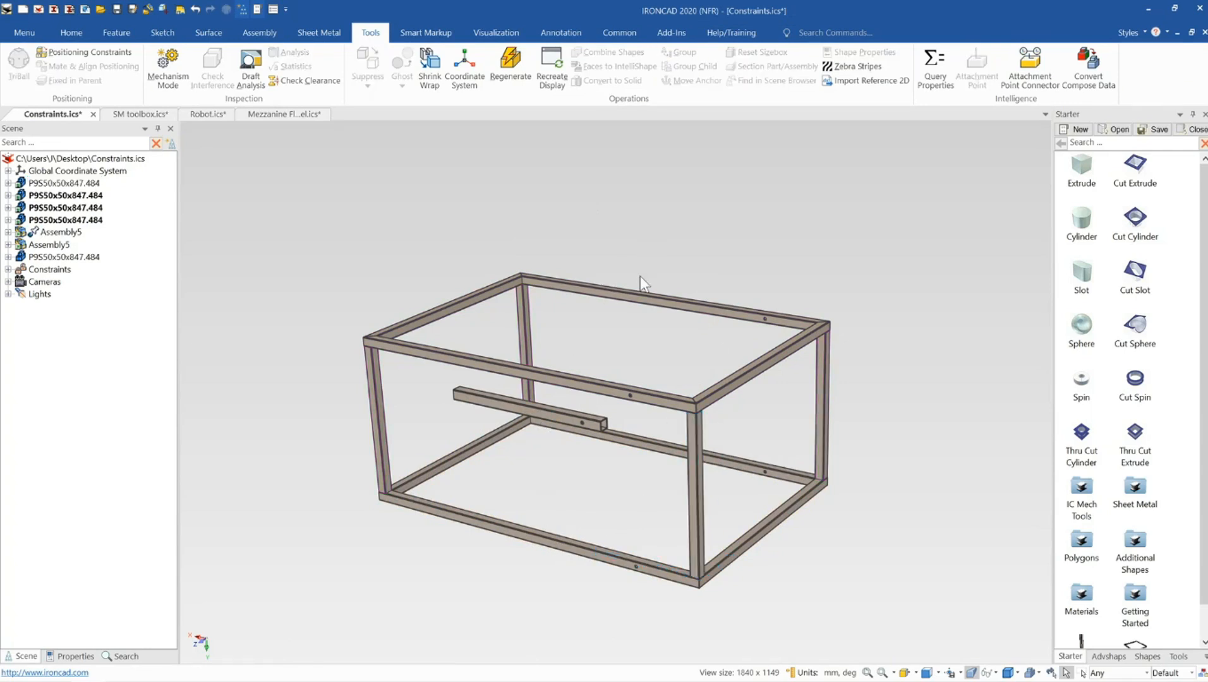
click(165, 61)
drag(472, 396, 507, 402)
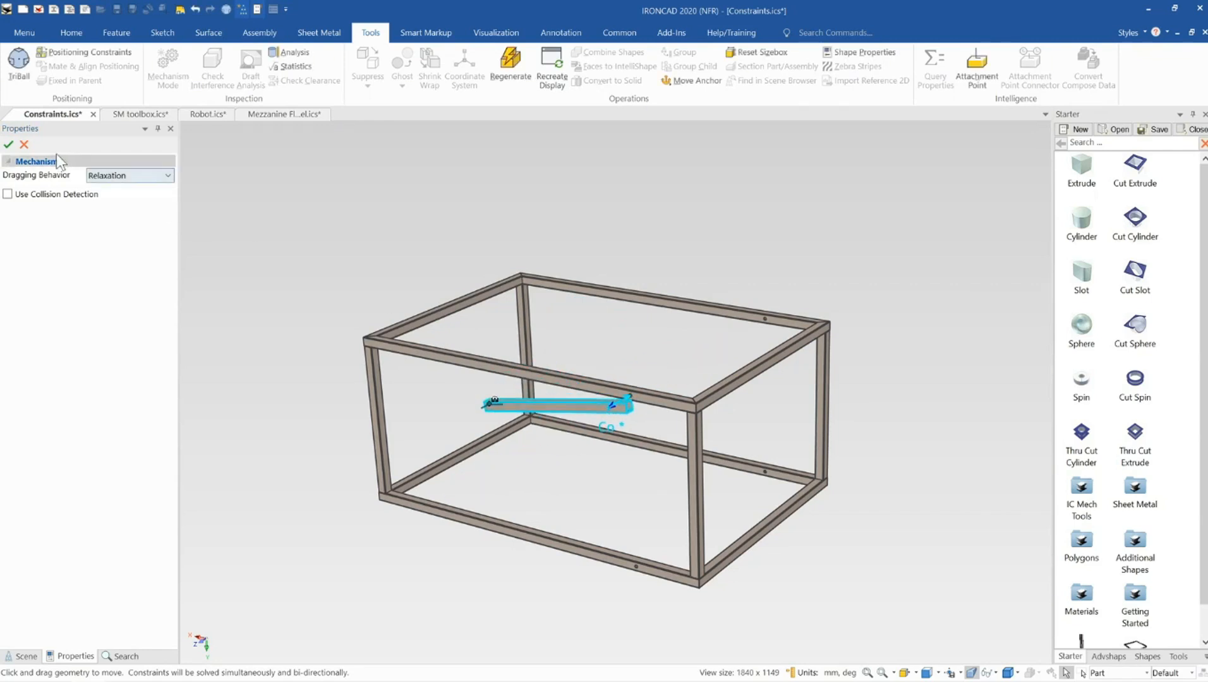
click(24, 145)
Add a Distance positioning constraint between the member's side face and the front top rail's face
click(82, 57)
scroll(629, 411, up, 5)
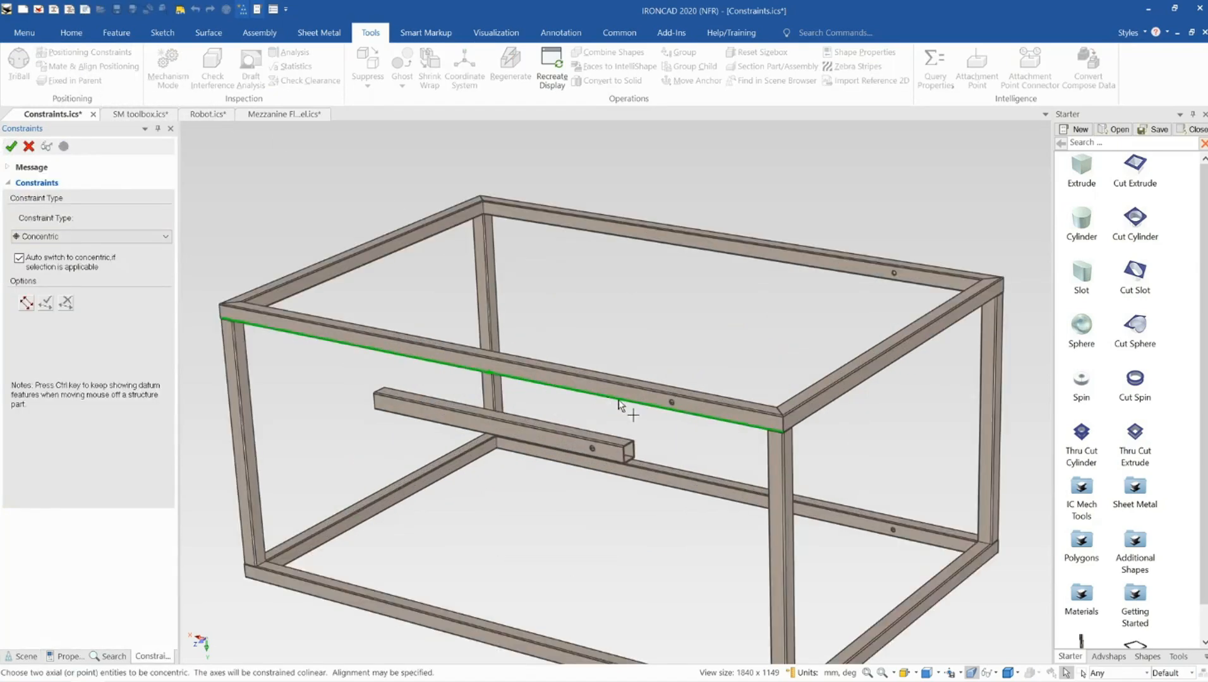
click(644, 370)
middle_drag(560, 458, 384, 524)
click(576, 444)
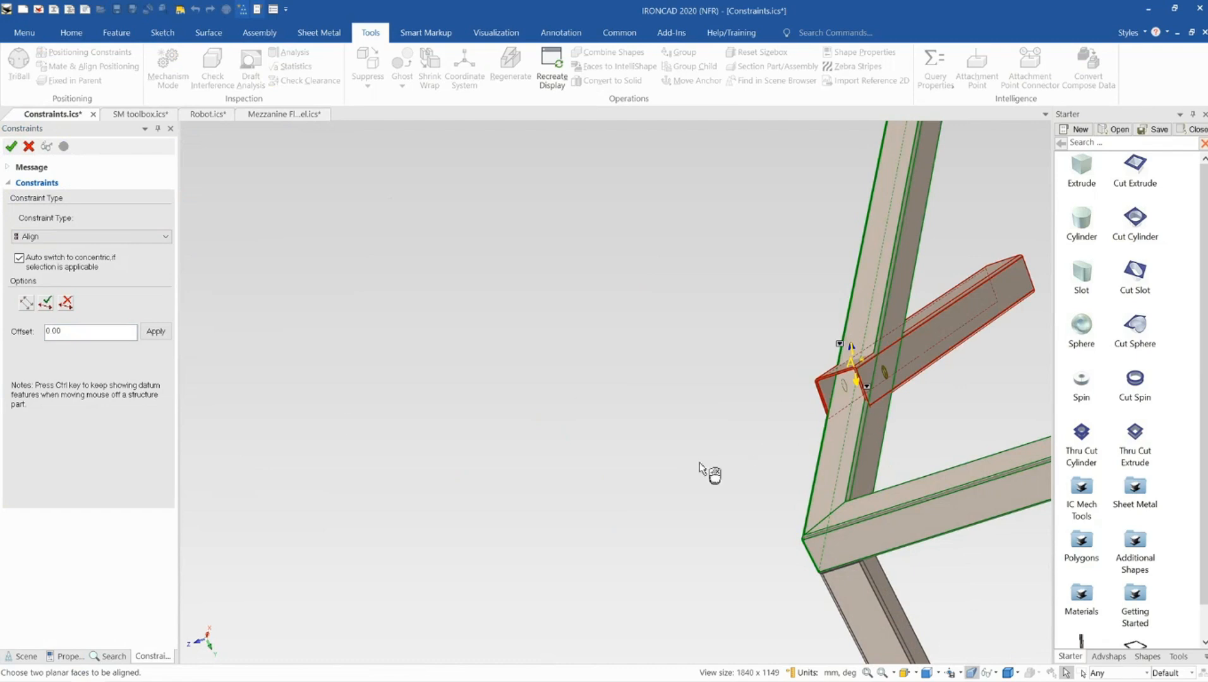
click(111, 237)
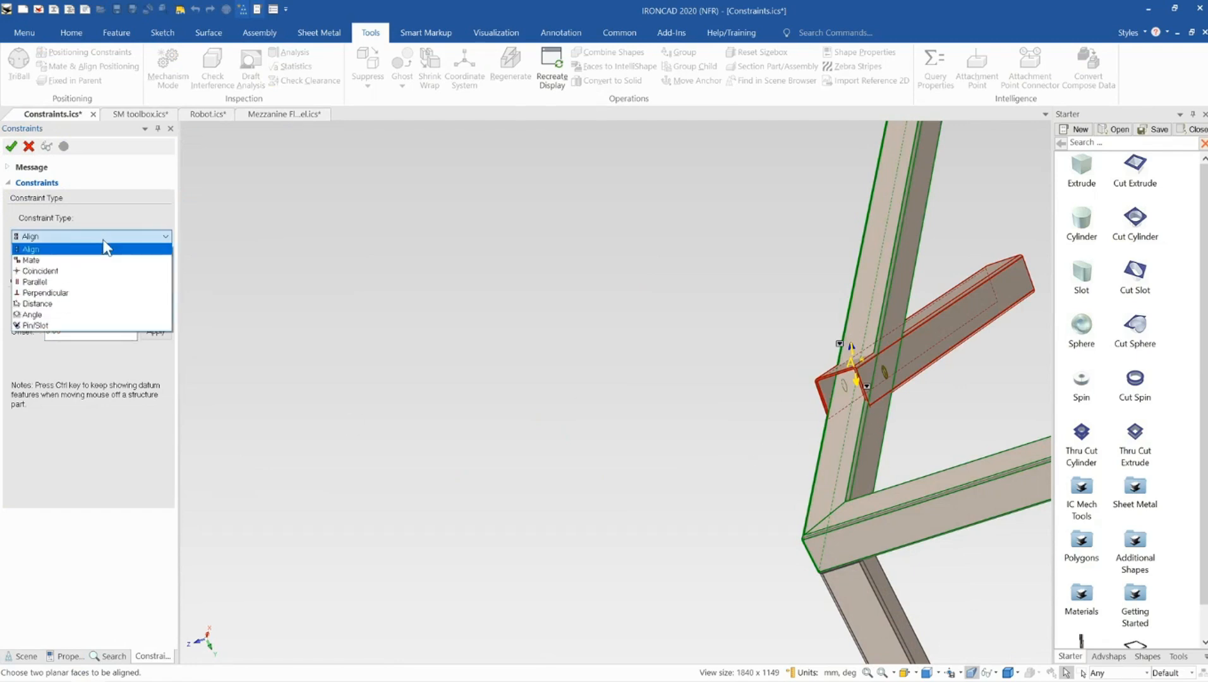
click(96, 307)
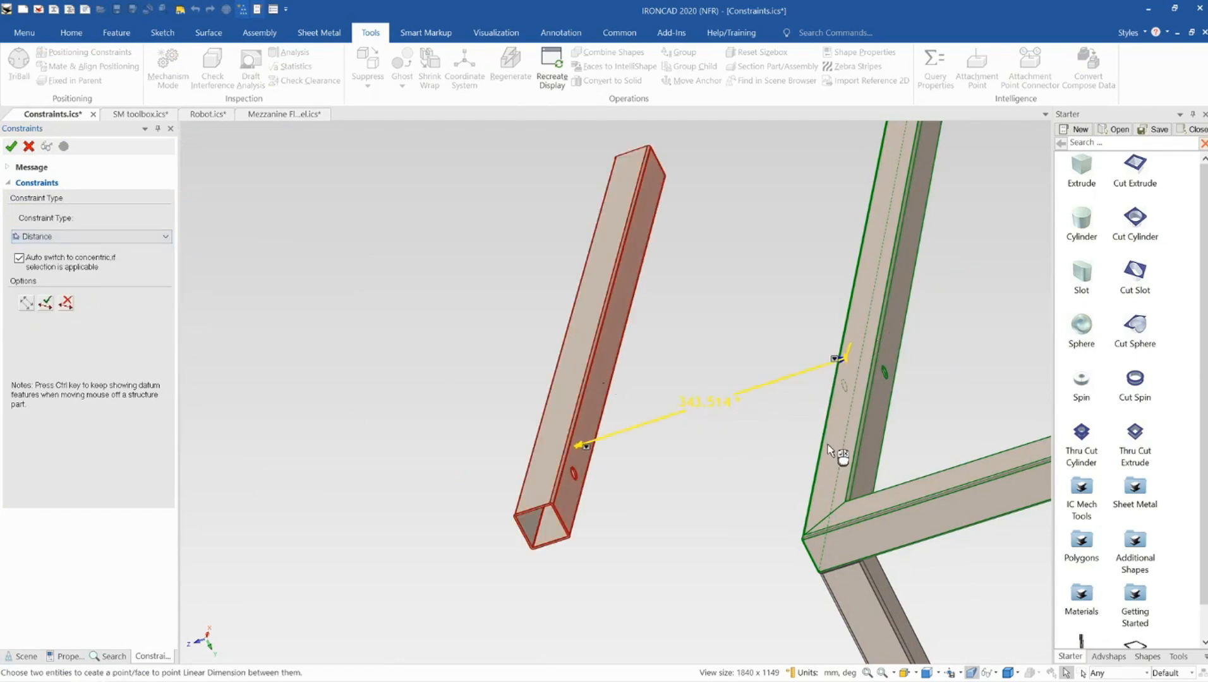
click(49, 304)
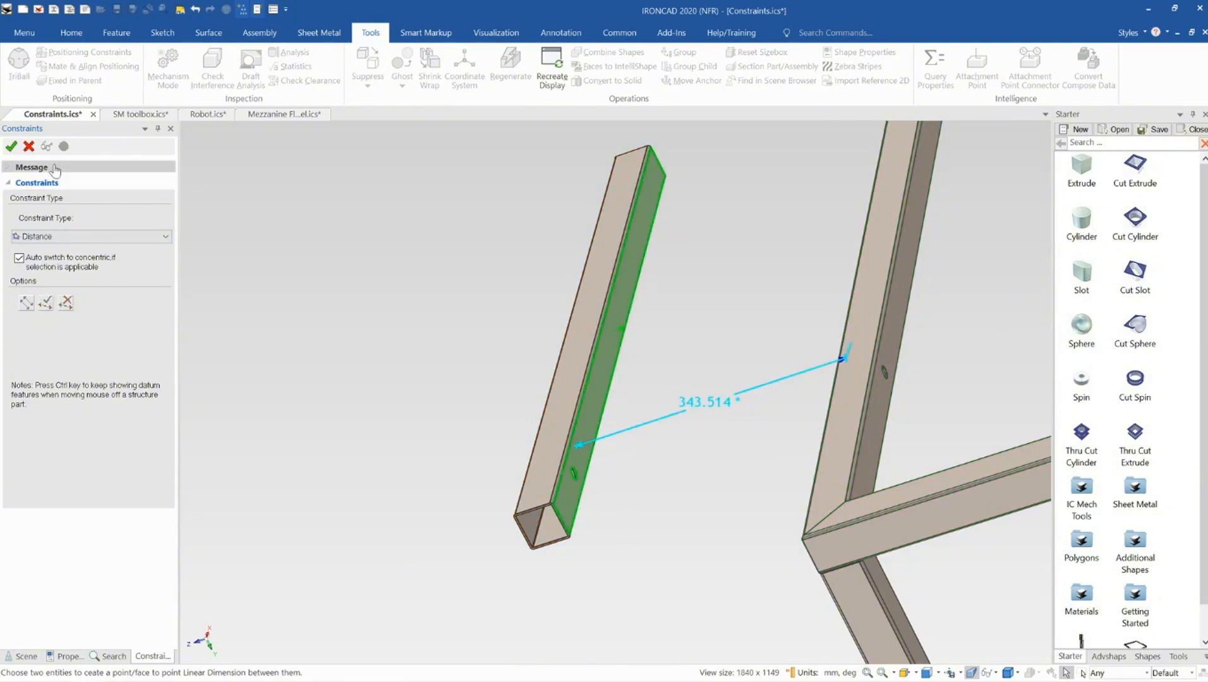
click(12, 148)
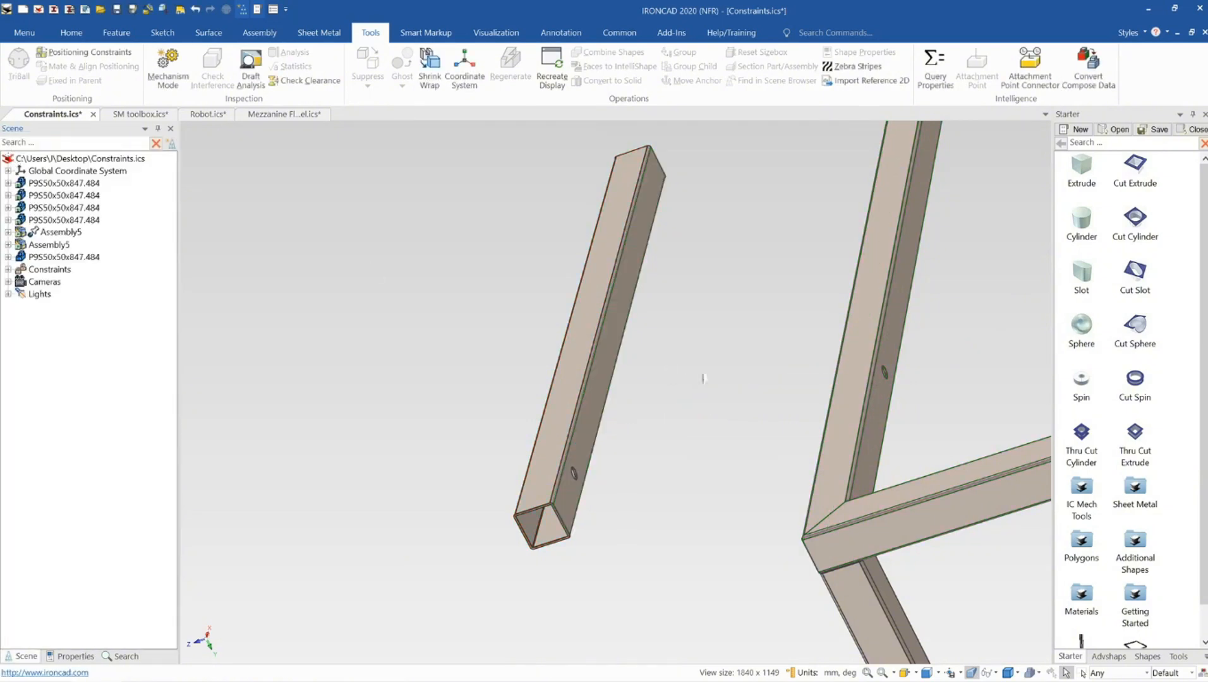
Set the distance constraint between the member and the top rail to 2 mm
middle_drag(703, 377, 789, 416)
click(738, 404)
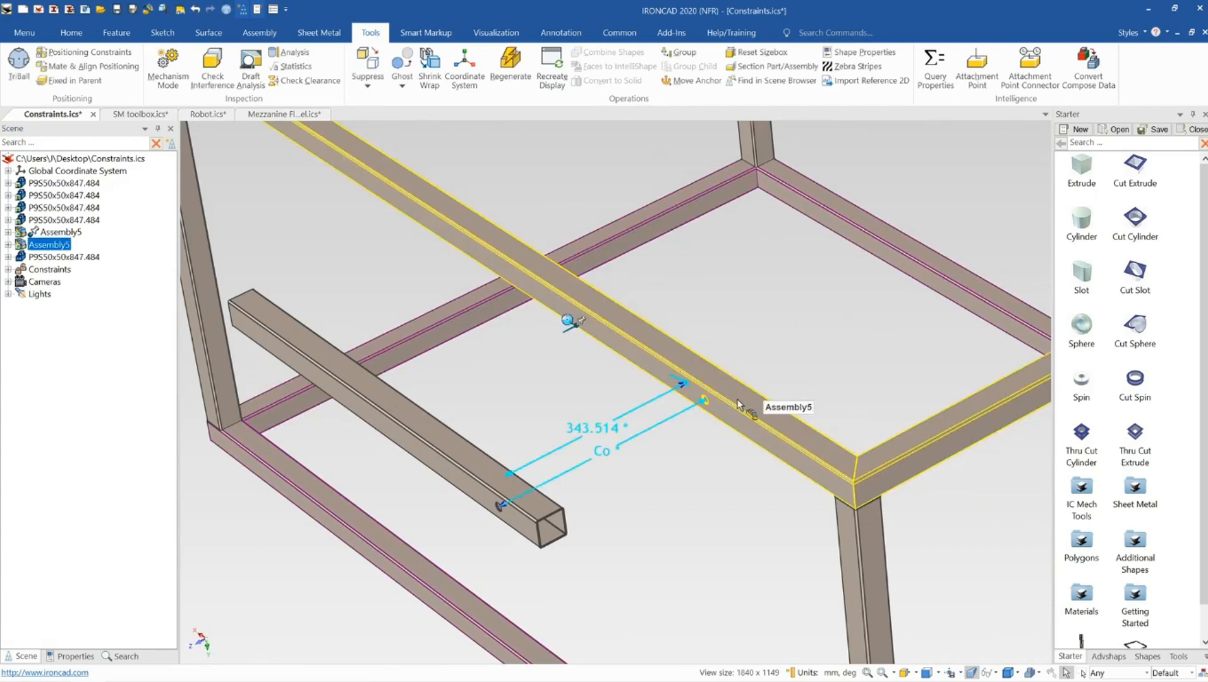
middle_drag(687, 381, 588, 425)
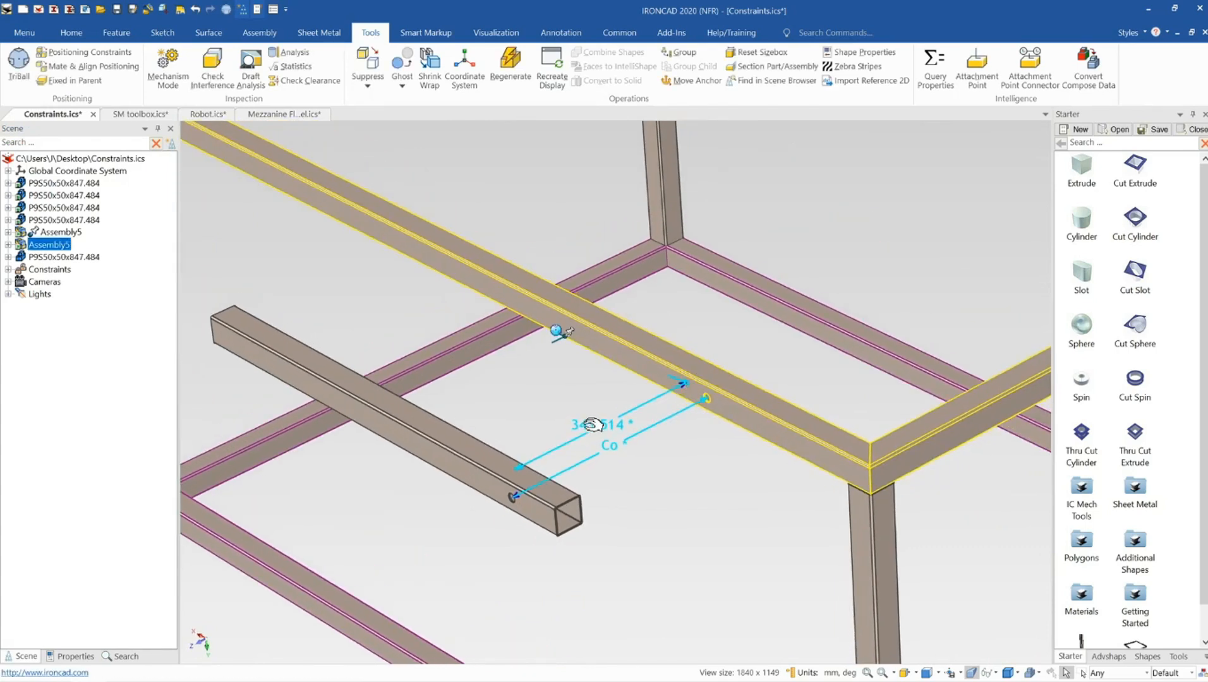
double_click(602, 423)
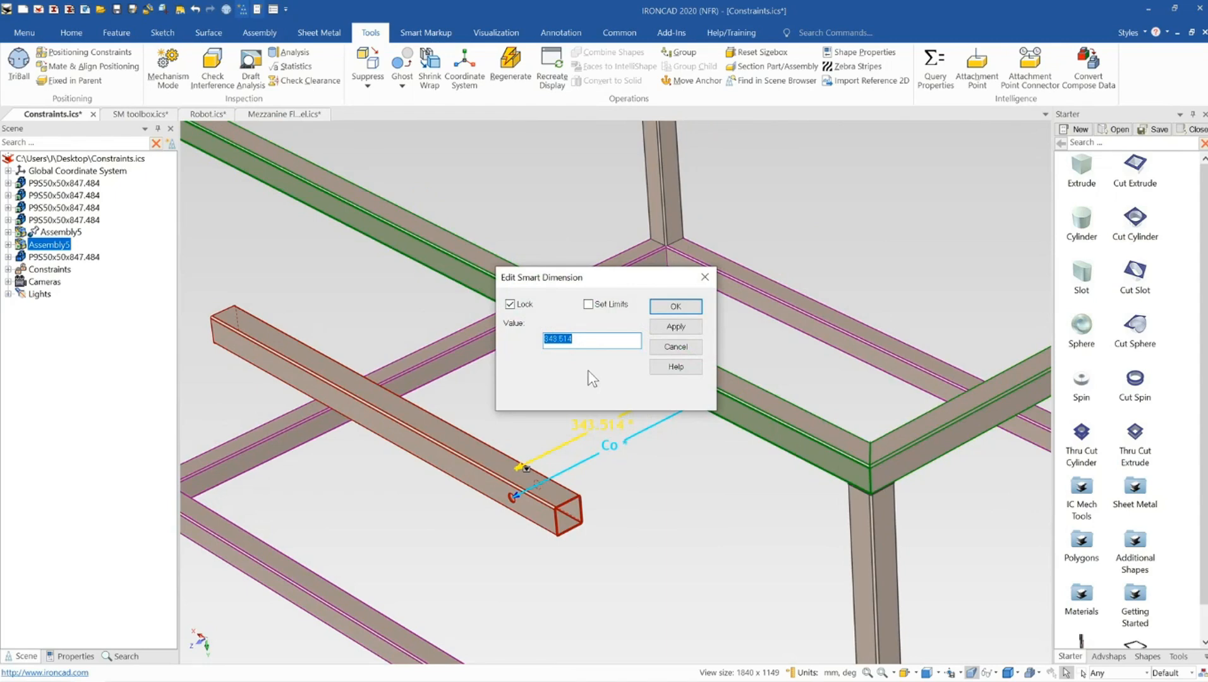
key(Return)
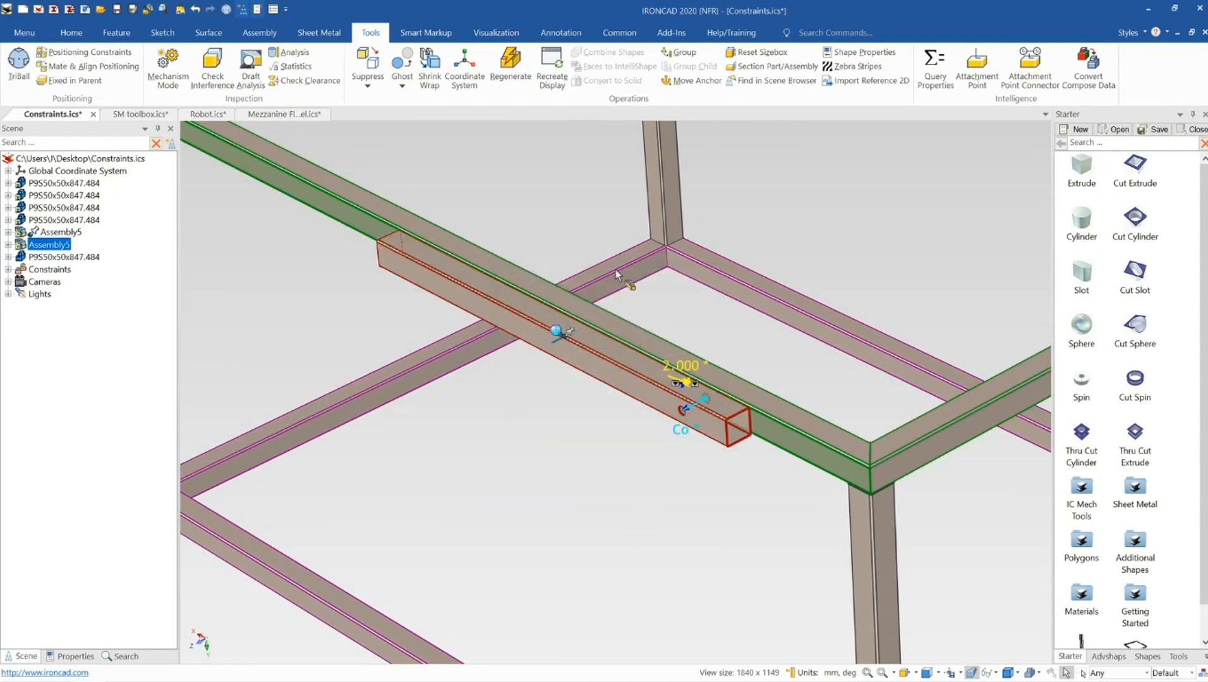
key(Escape)
Drag the member in Mechanism Mode to verify it stays held by the new distance constraint
scroll(616, 269, up, 10)
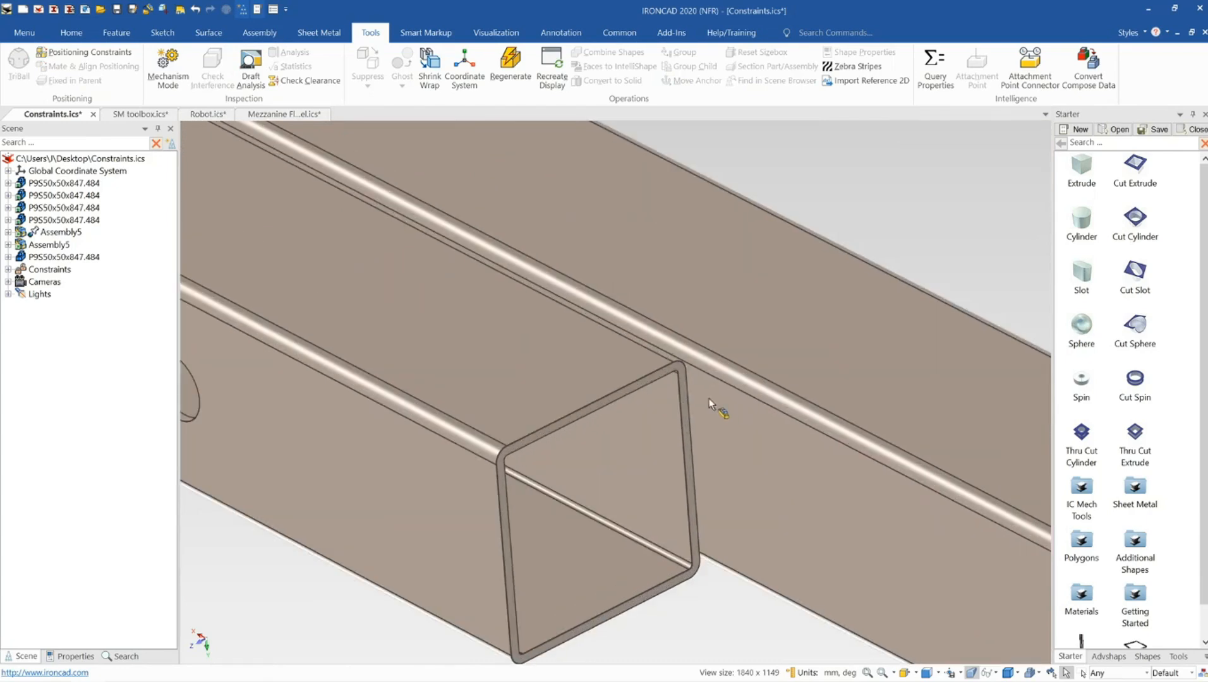
middle_drag(709, 398, 561, 381)
scroll(628, 382, down, 10)
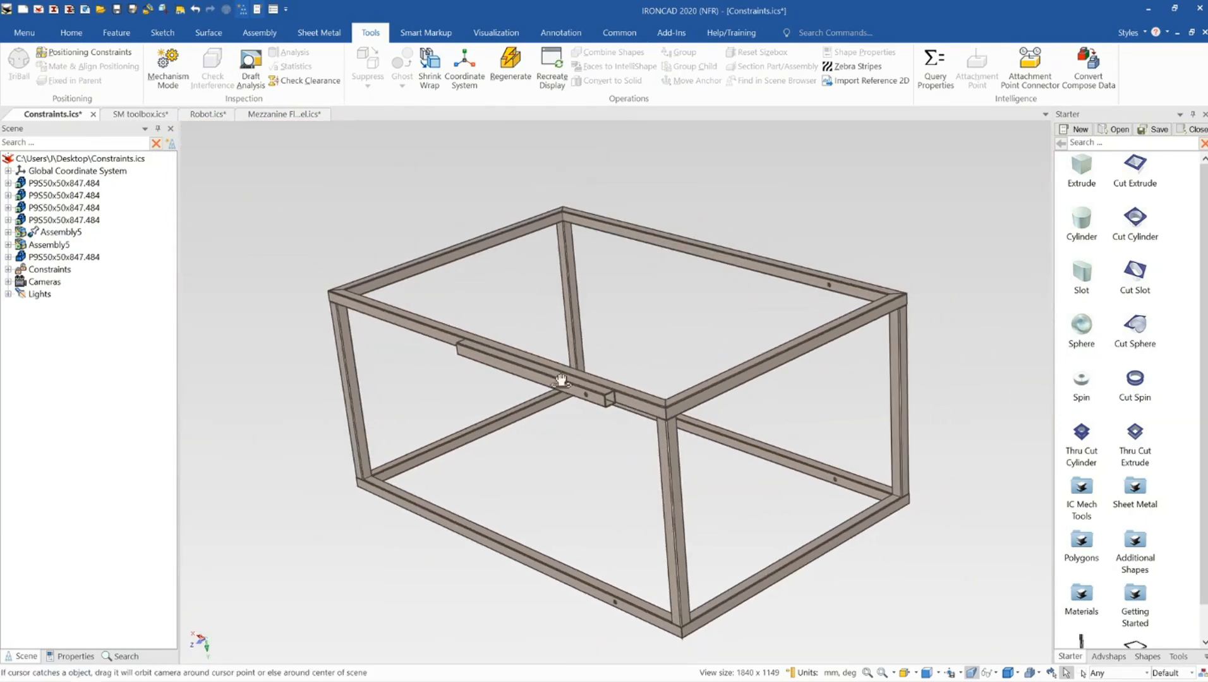
click(168, 68)
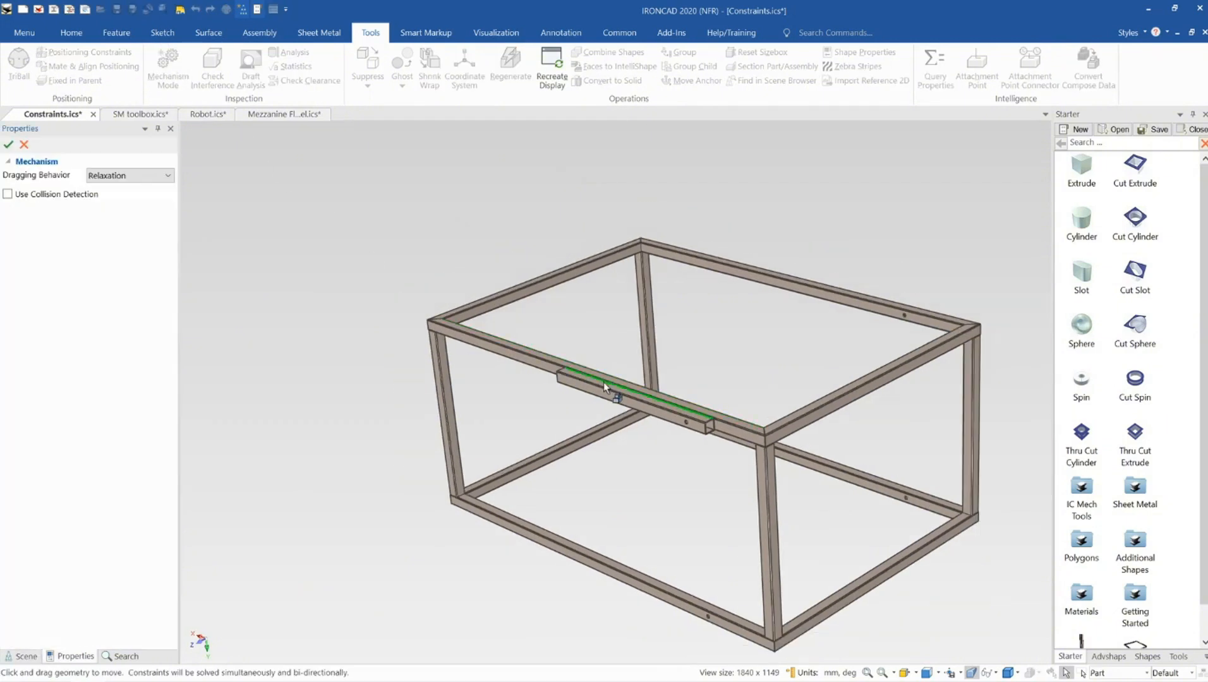
drag(581, 386, 569, 323)
click(21, 143)
Add an angular SmartDimension between the front top rail's face and the intermediate member's face
scroll(593, 383, up, 3)
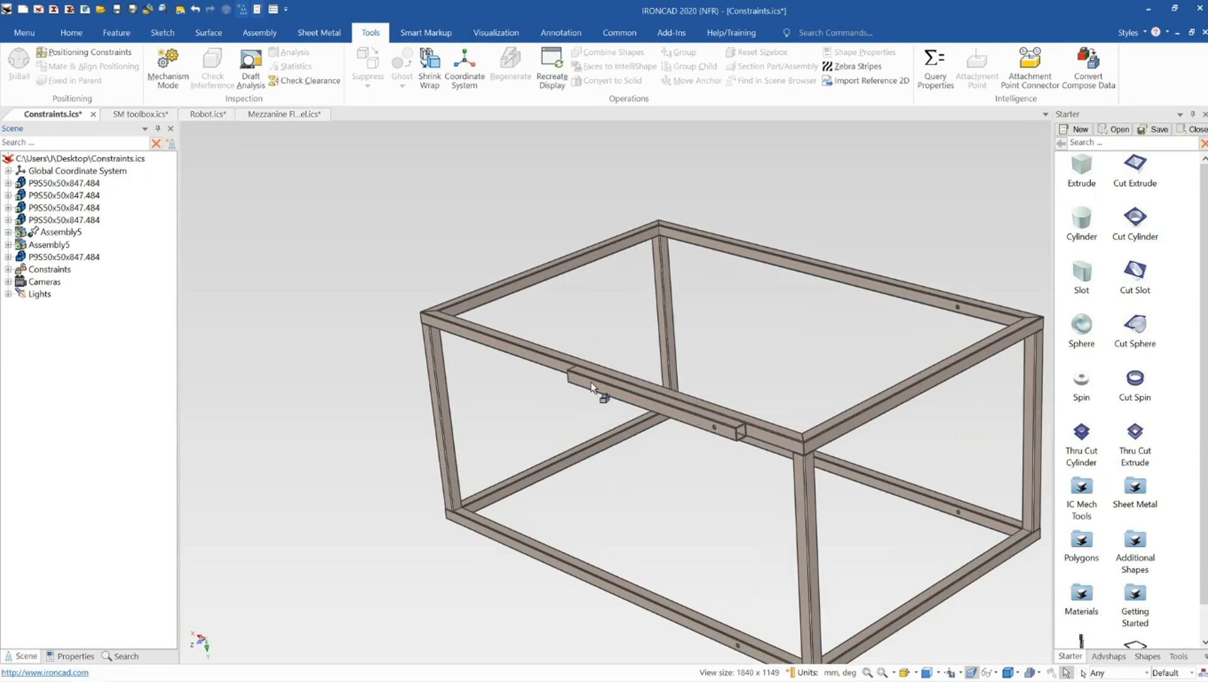
mouse_move(692, 414)
middle_down()
mouse_move(721, 418)
mouse_move(695, 422)
middle_up()
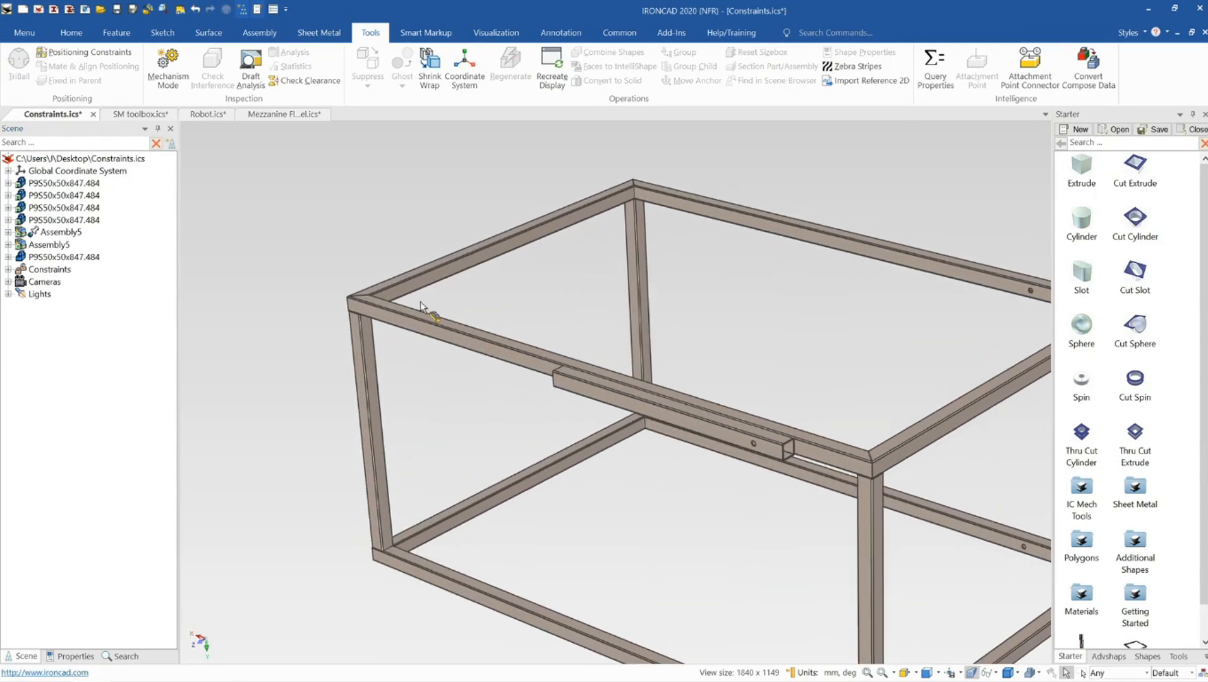
click(610, 396)
scroll(644, 381, up, 2)
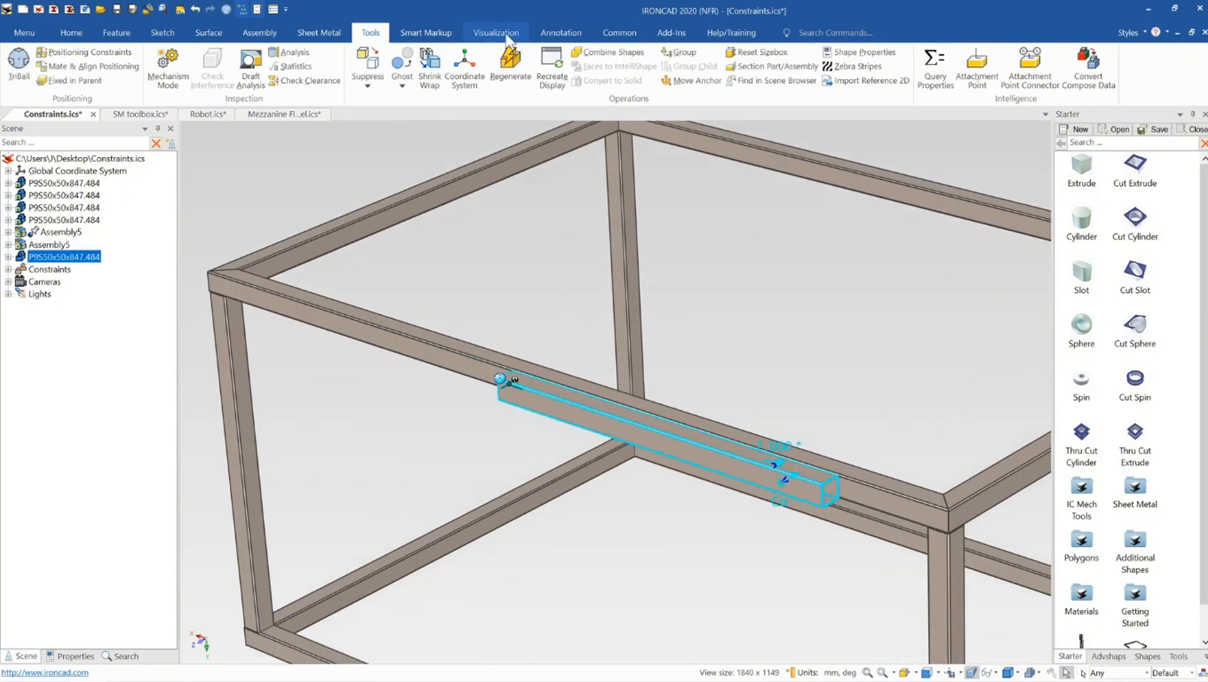
click(559, 35)
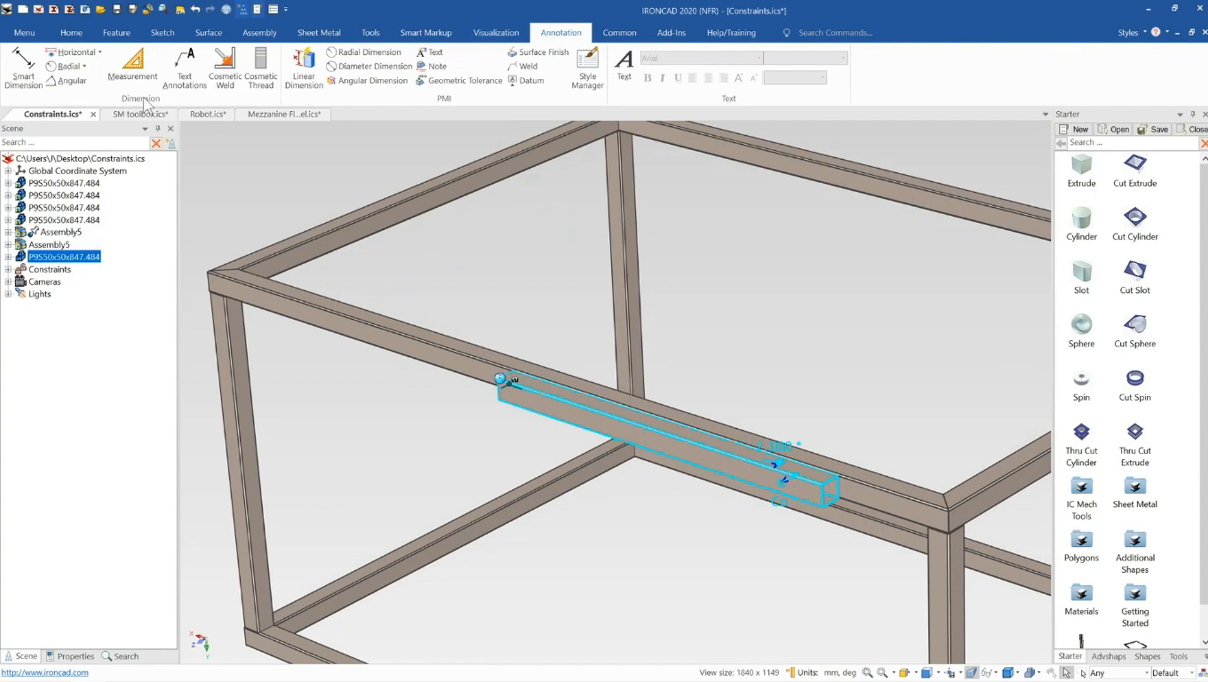
click(69, 81)
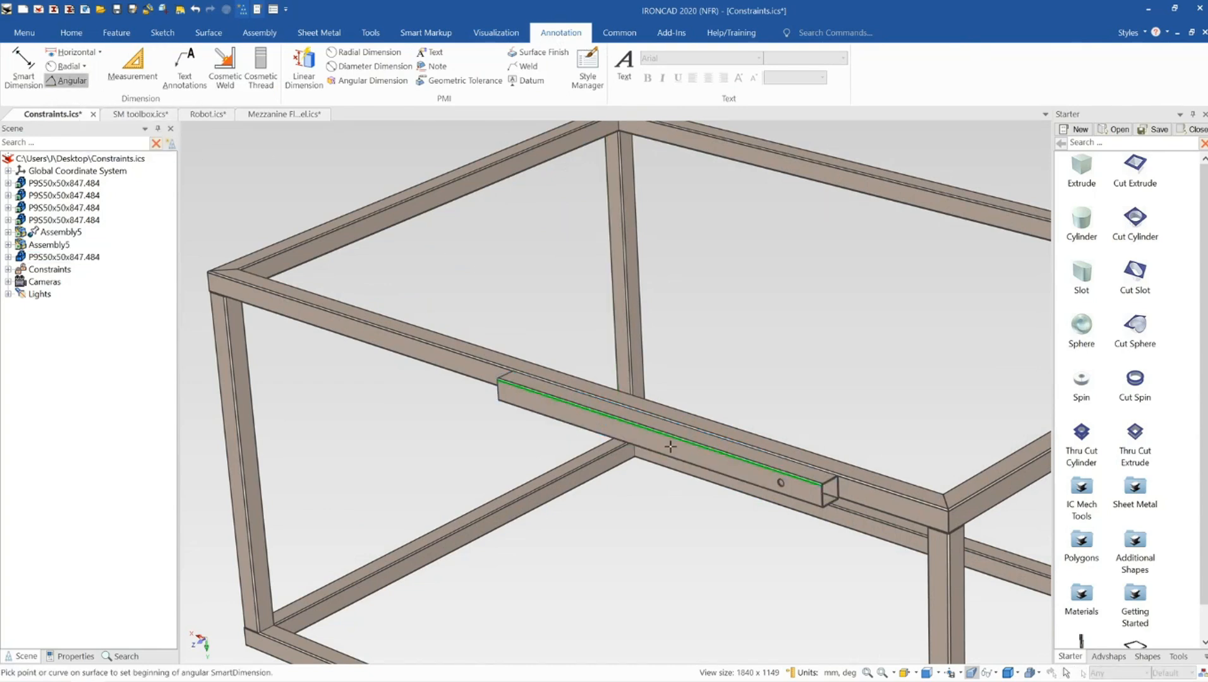
middle_drag(670, 447, 564, 343)
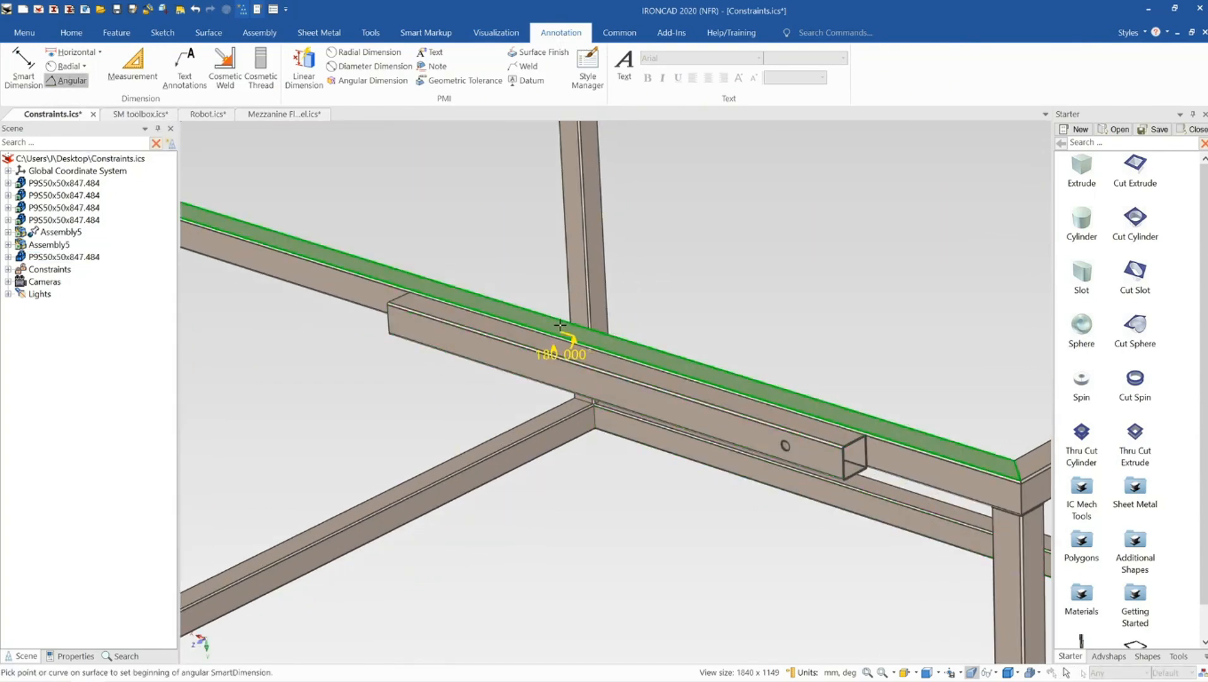
click(553, 344)
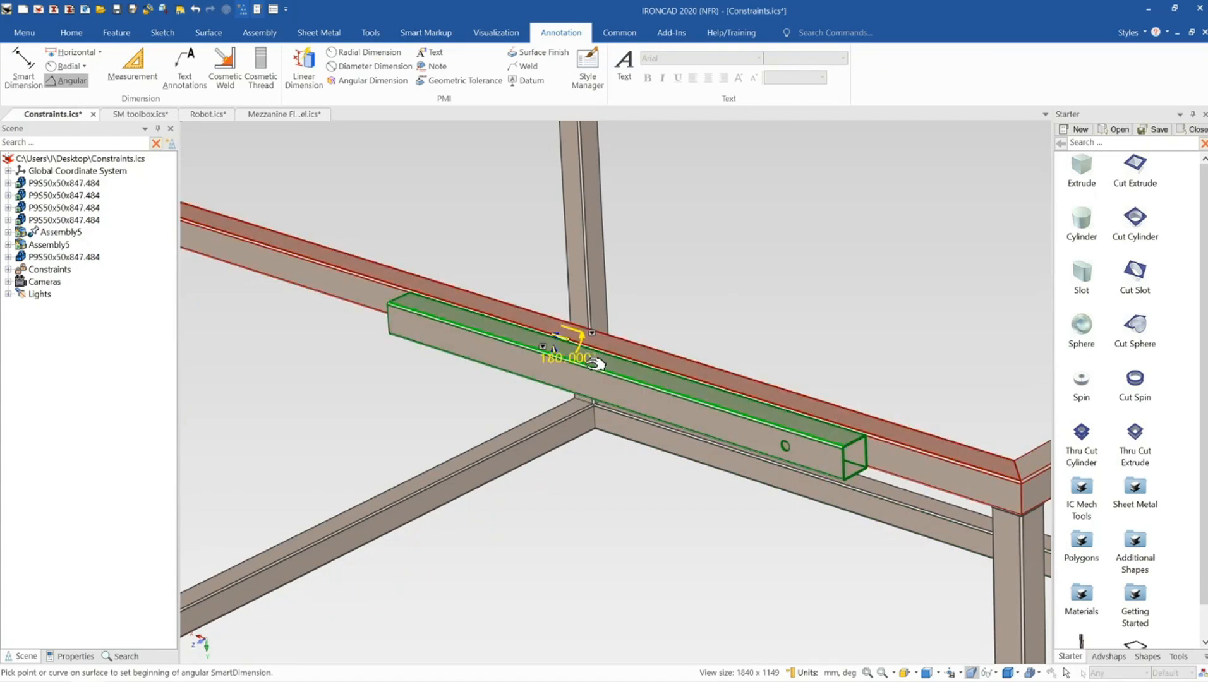
Lock the angular dimension between the member and the top rail
scroll(574, 355, down, 2)
scroll(574, 356, down, 4)
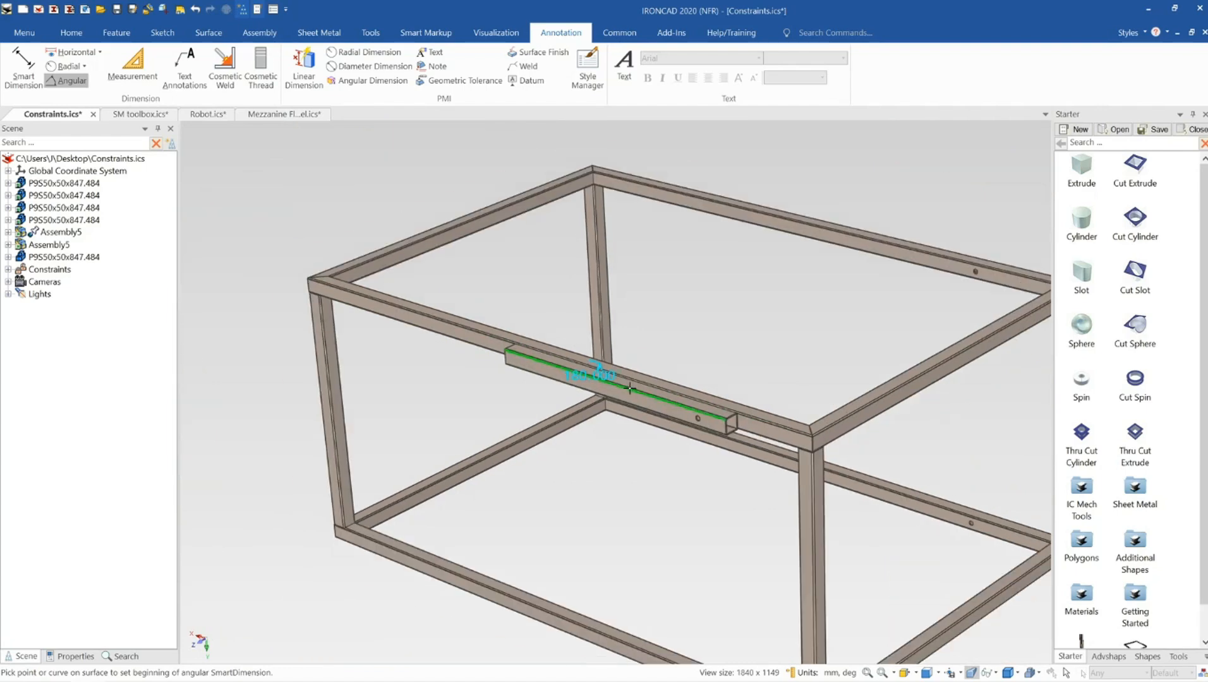
right_click(604, 380)
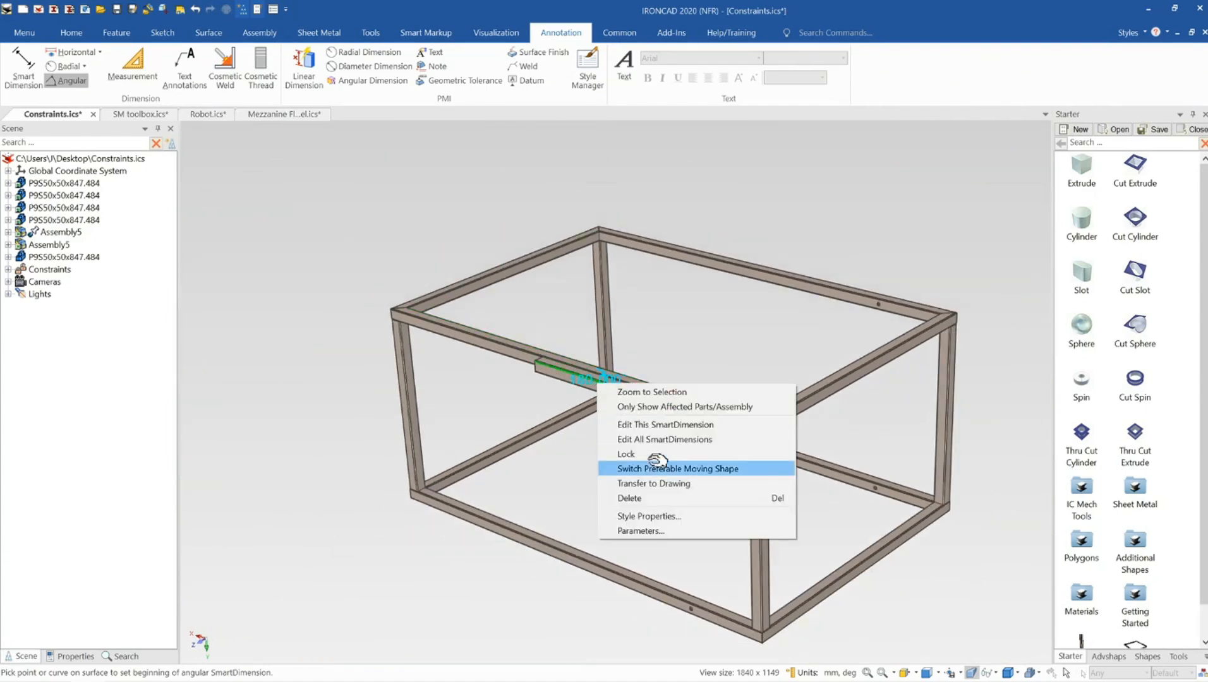
click(651, 453)
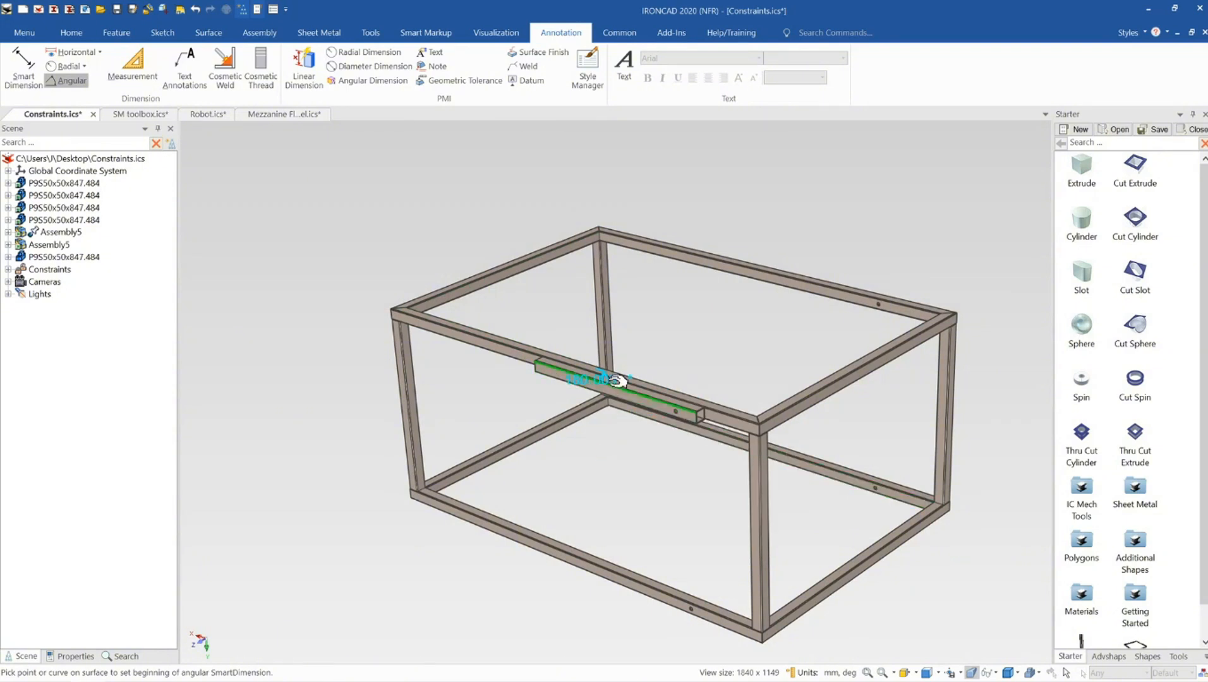
right_click(618, 380)
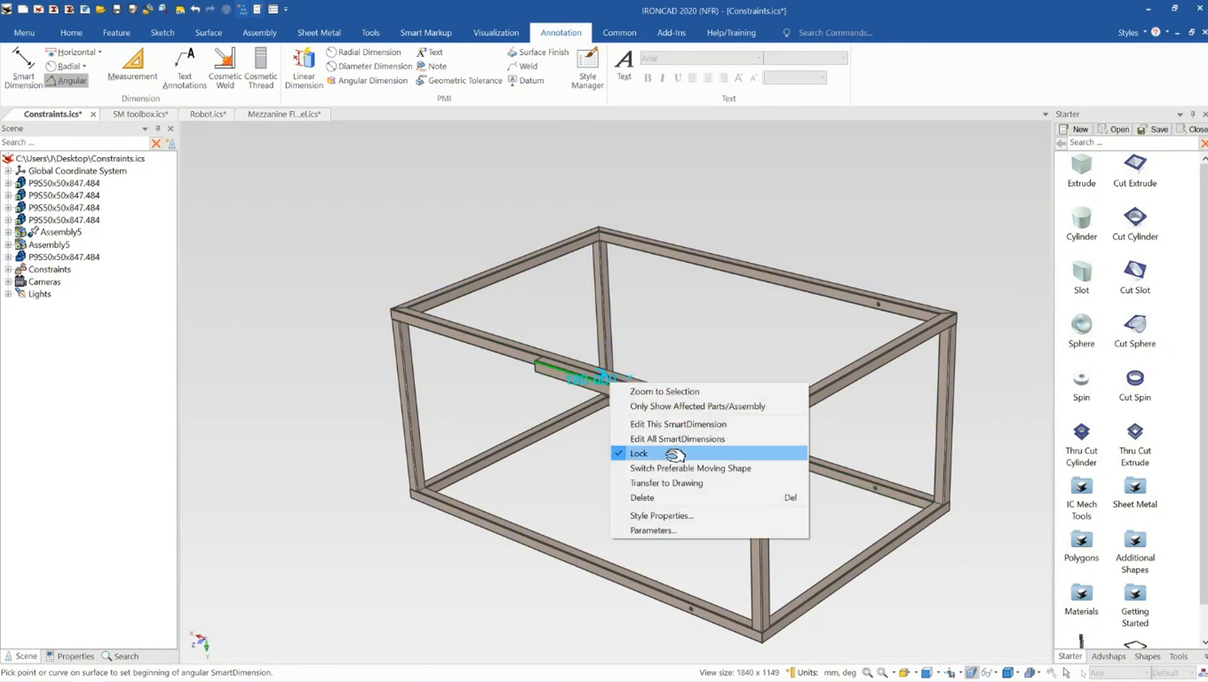
Enable limits on the angular dimension with a high of 180 and a low of 90 degrees
double_click(599, 381)
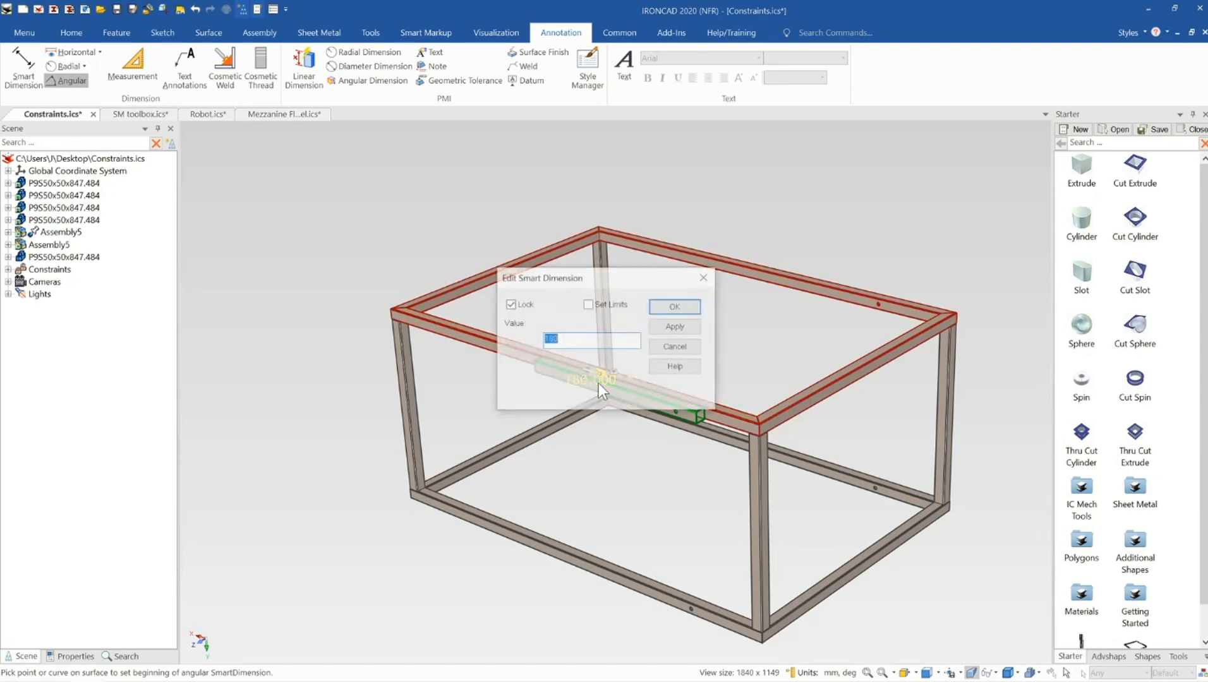
drag(599, 278, 847, 254)
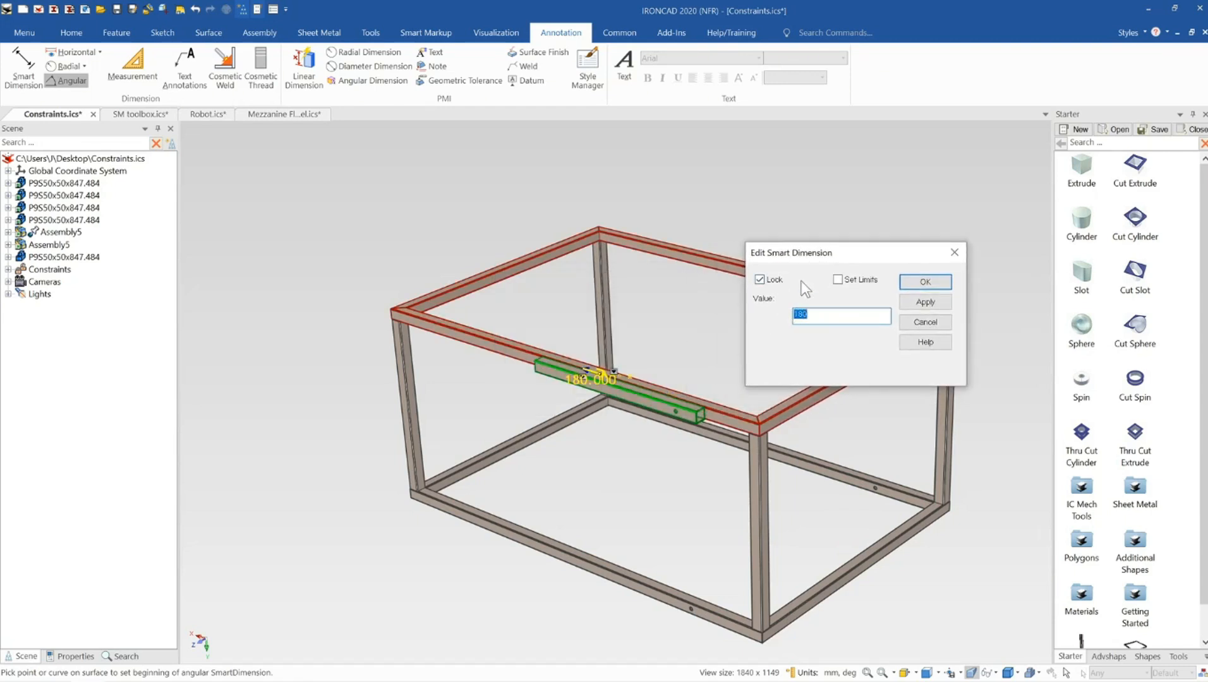
click(838, 279)
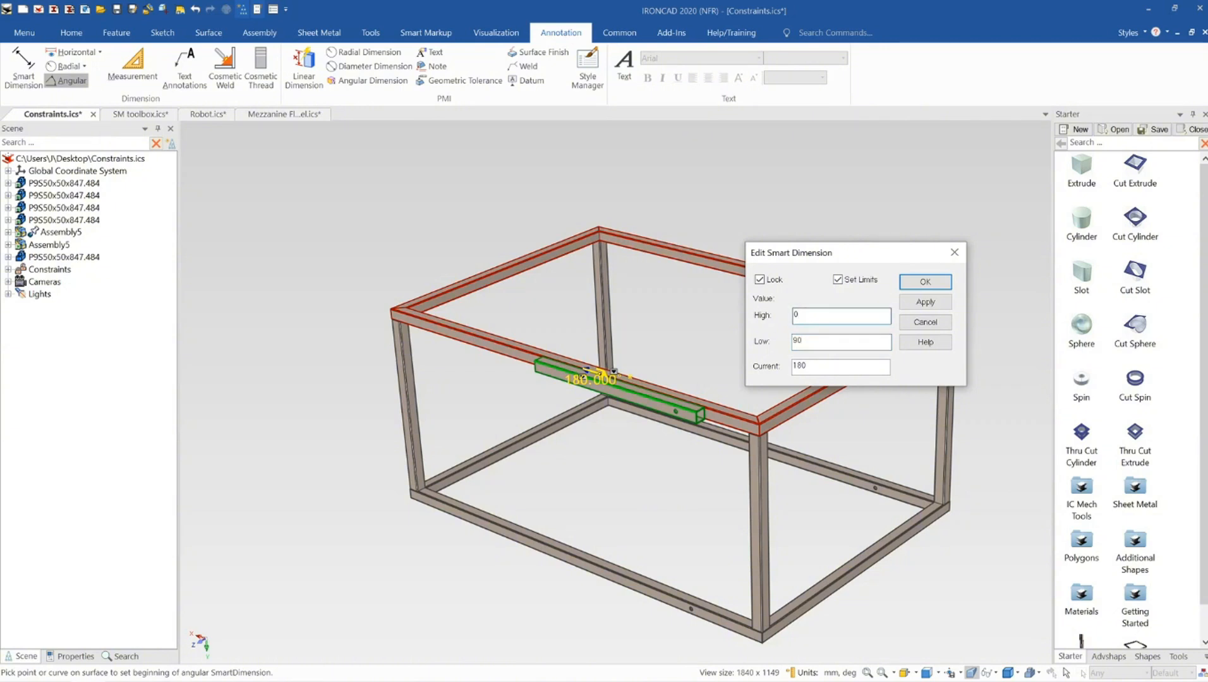
click(908, 304)
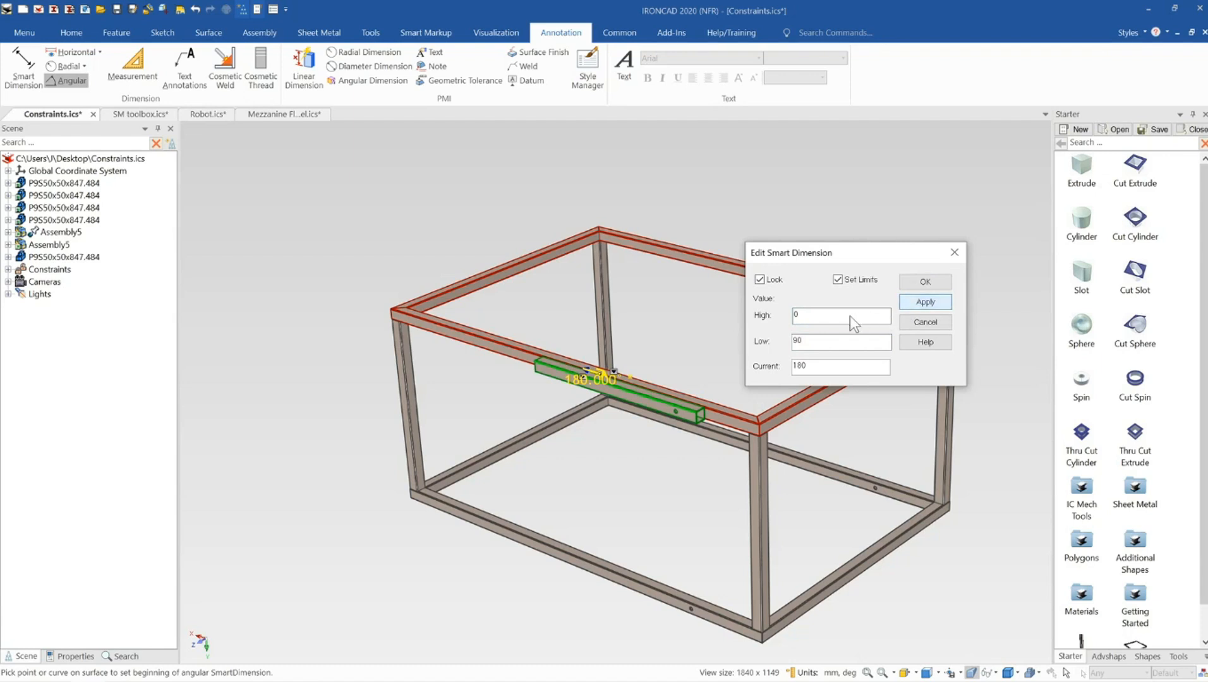
double_click(796, 315)
click(925, 304)
click(926, 281)
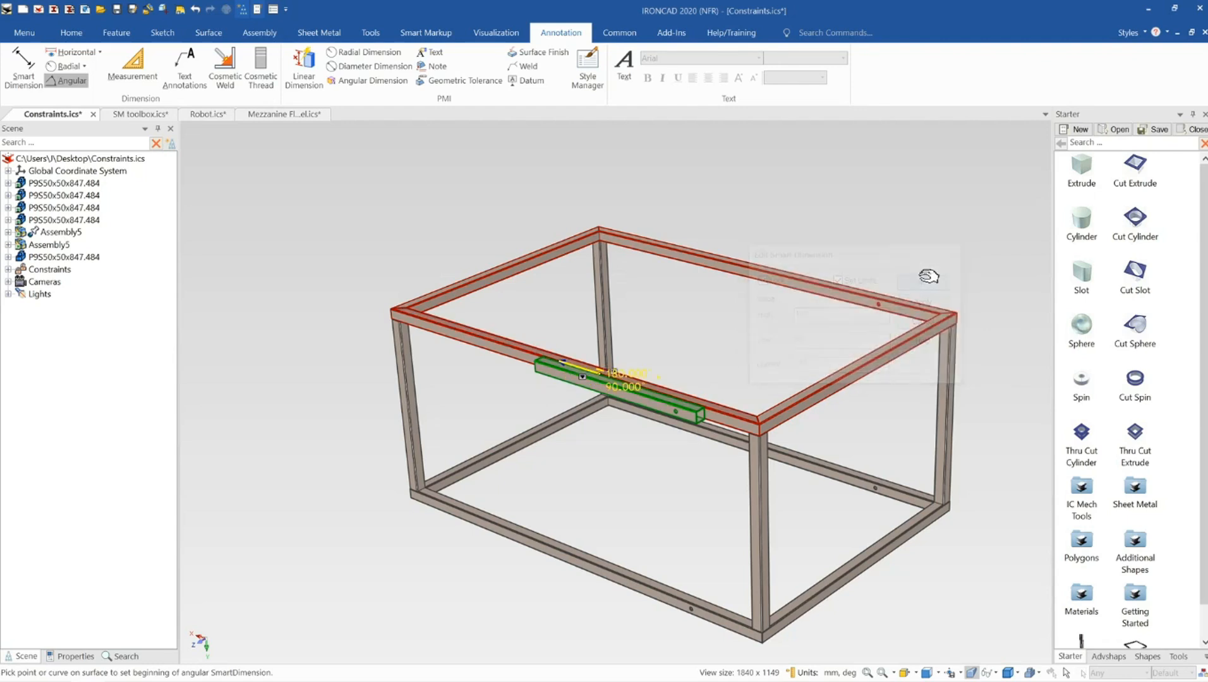
click(70, 78)
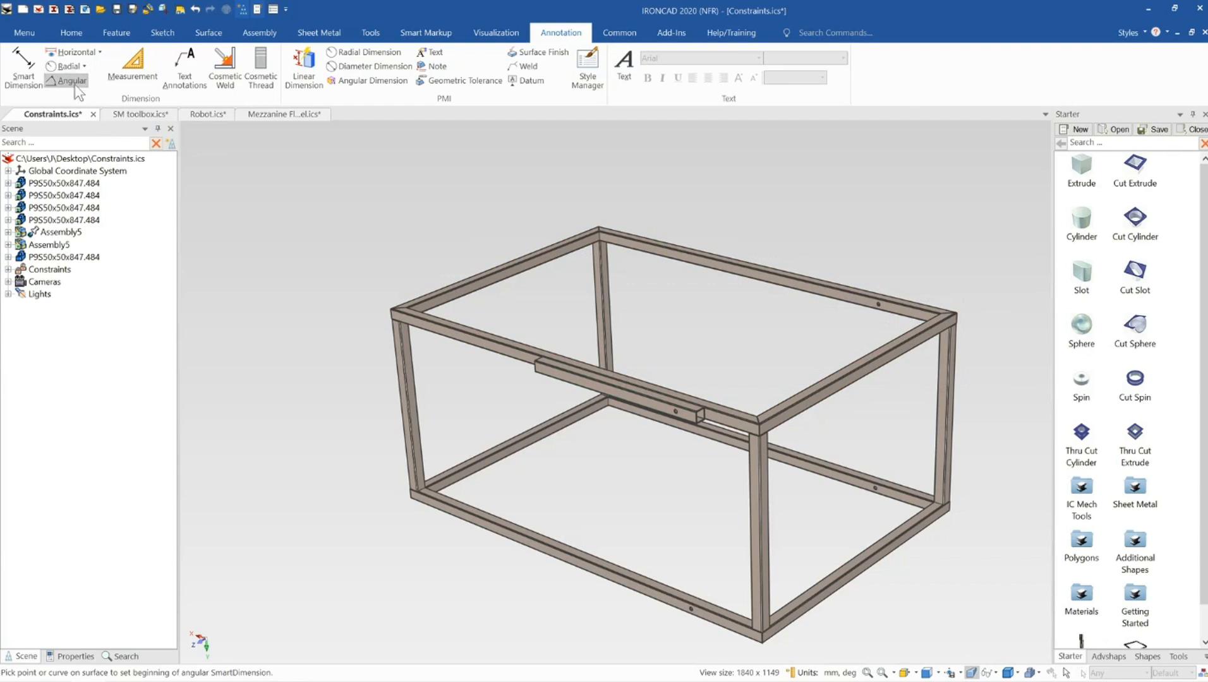
Swing the member in Mechanism Mode to test its angular limits against the top rail
click(377, 33)
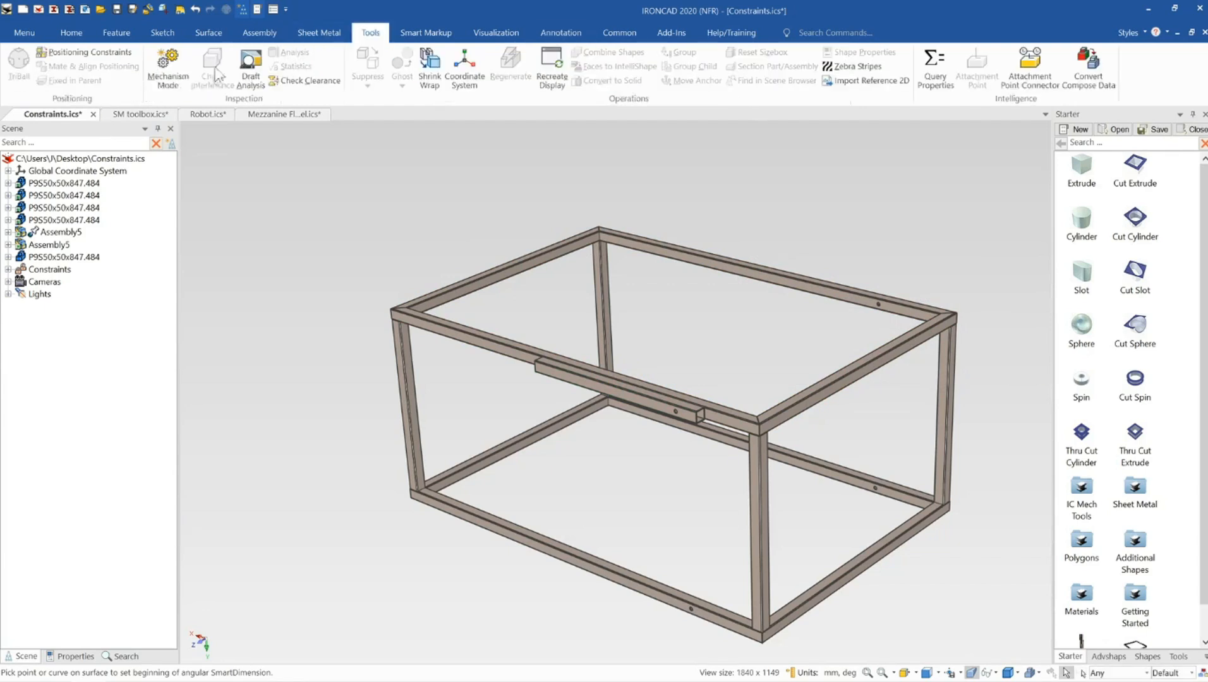
click(167, 64)
drag(554, 370, 711, 335)
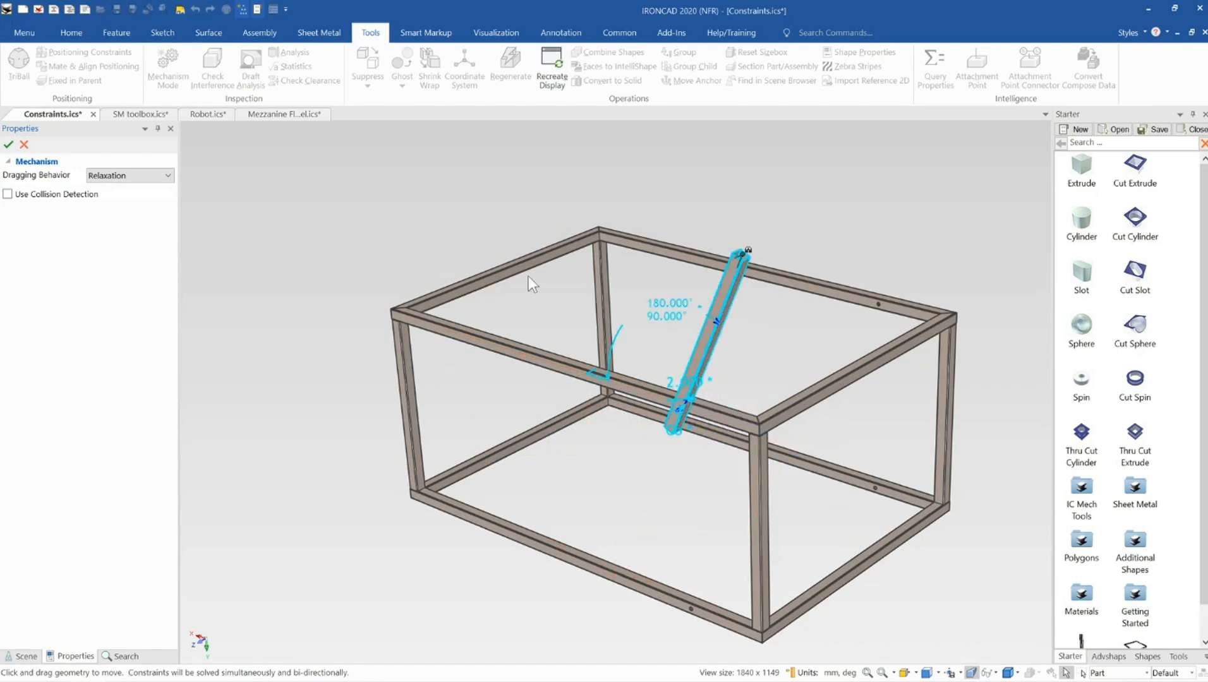
click(24, 144)
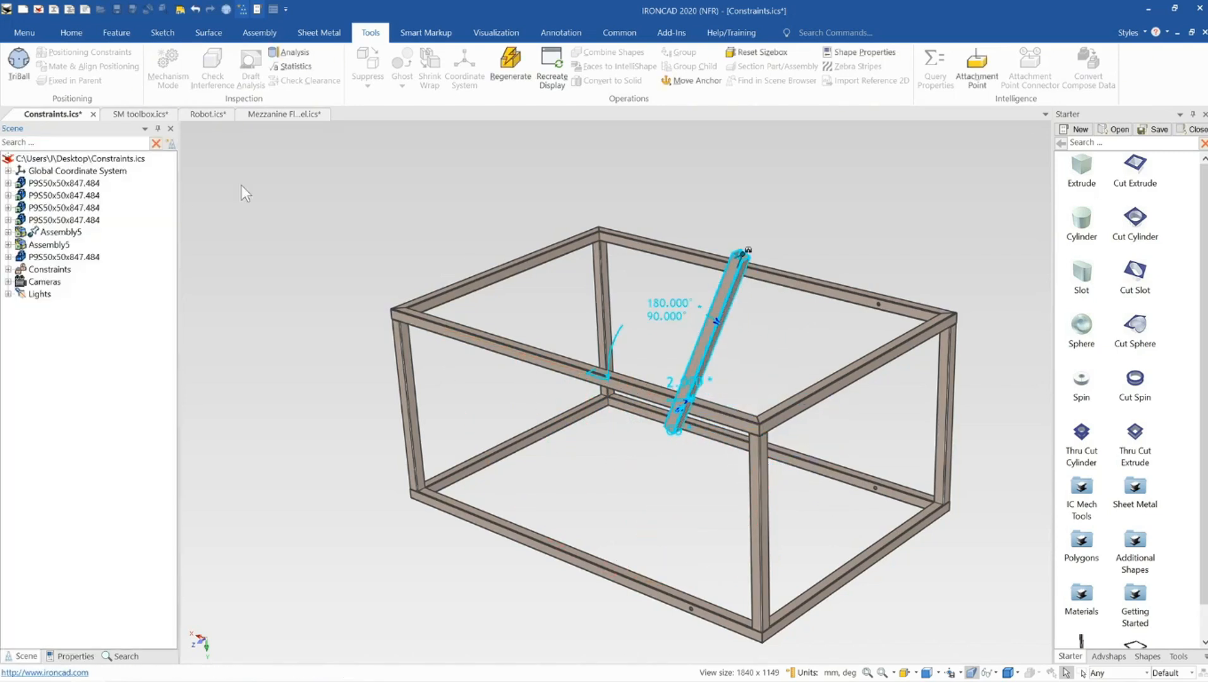
click(685, 324)
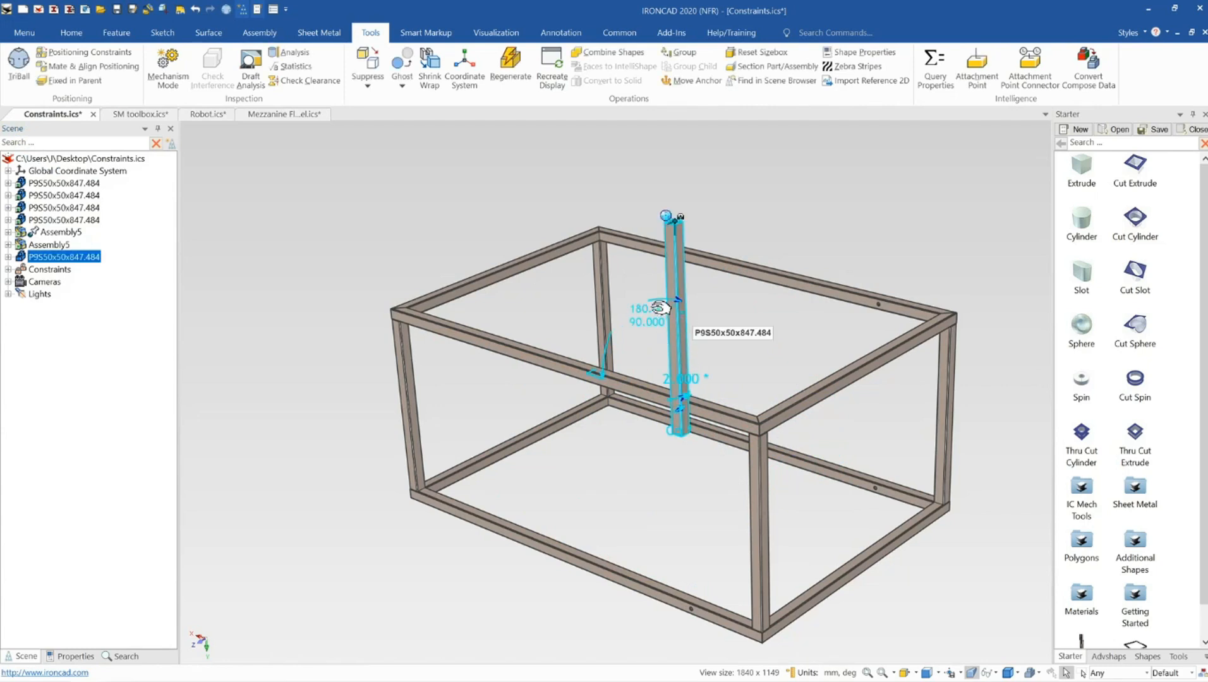
click(511, 163)
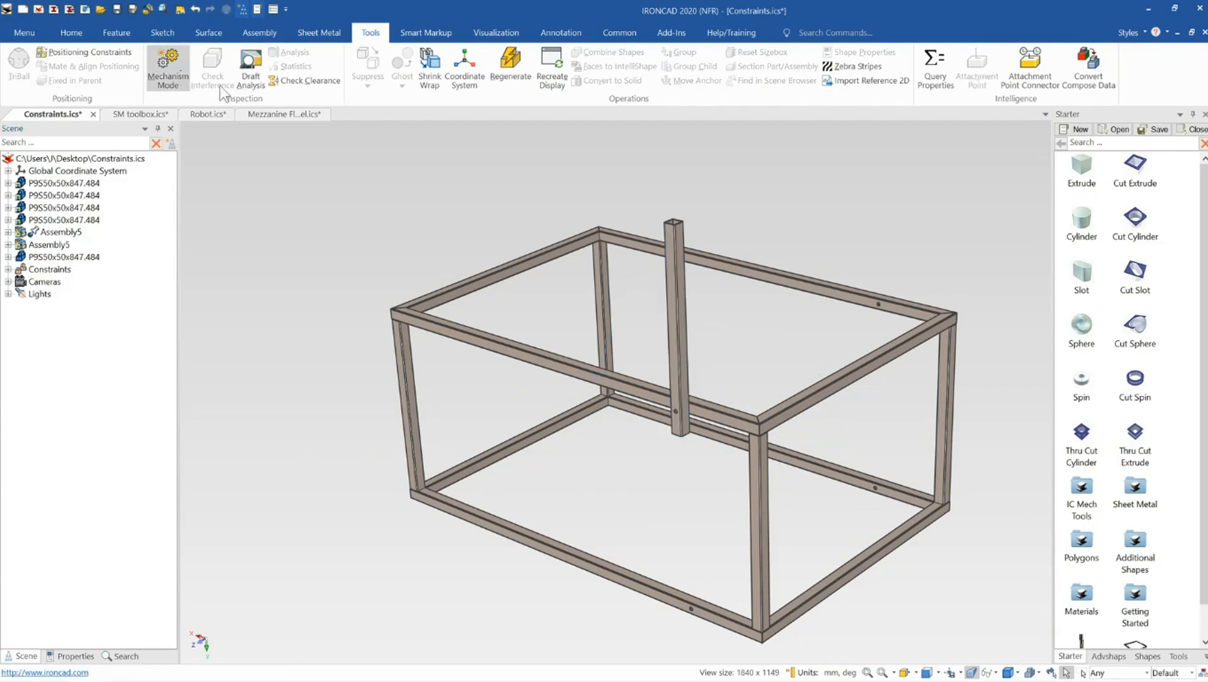
click(167, 66)
drag(688, 287, 636, 267)
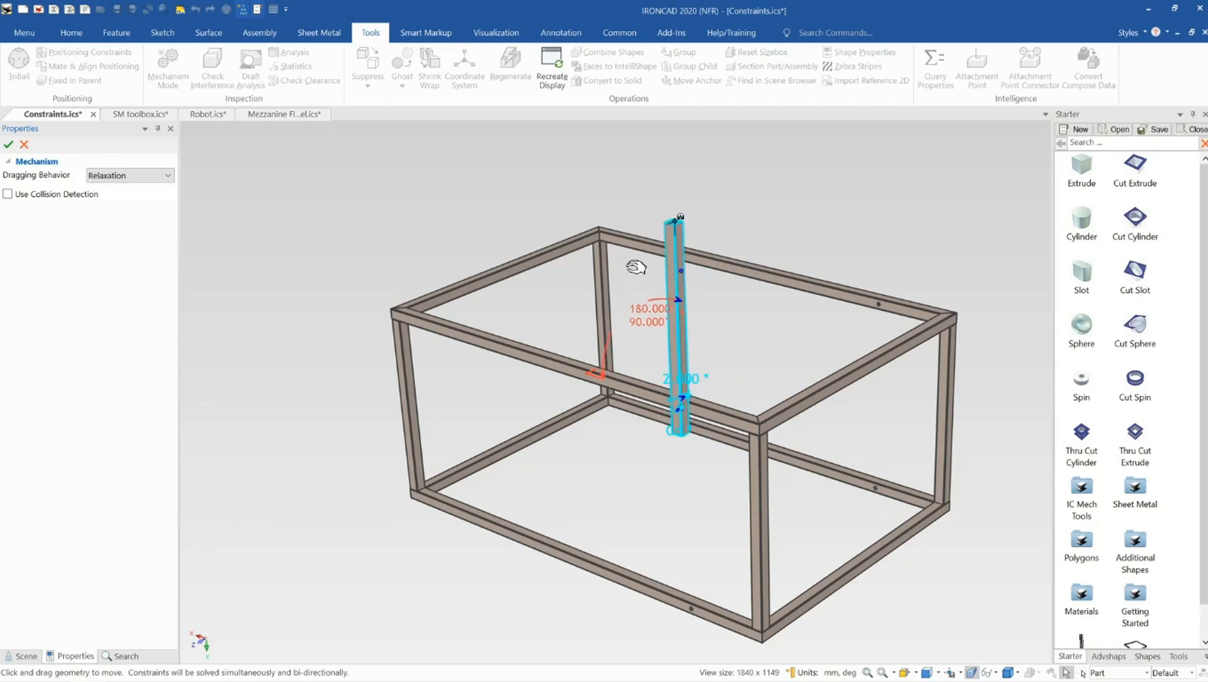
click(24, 145)
Add an angular SmartDimension between the front top rail's face and the upright member's side face
click(689, 364)
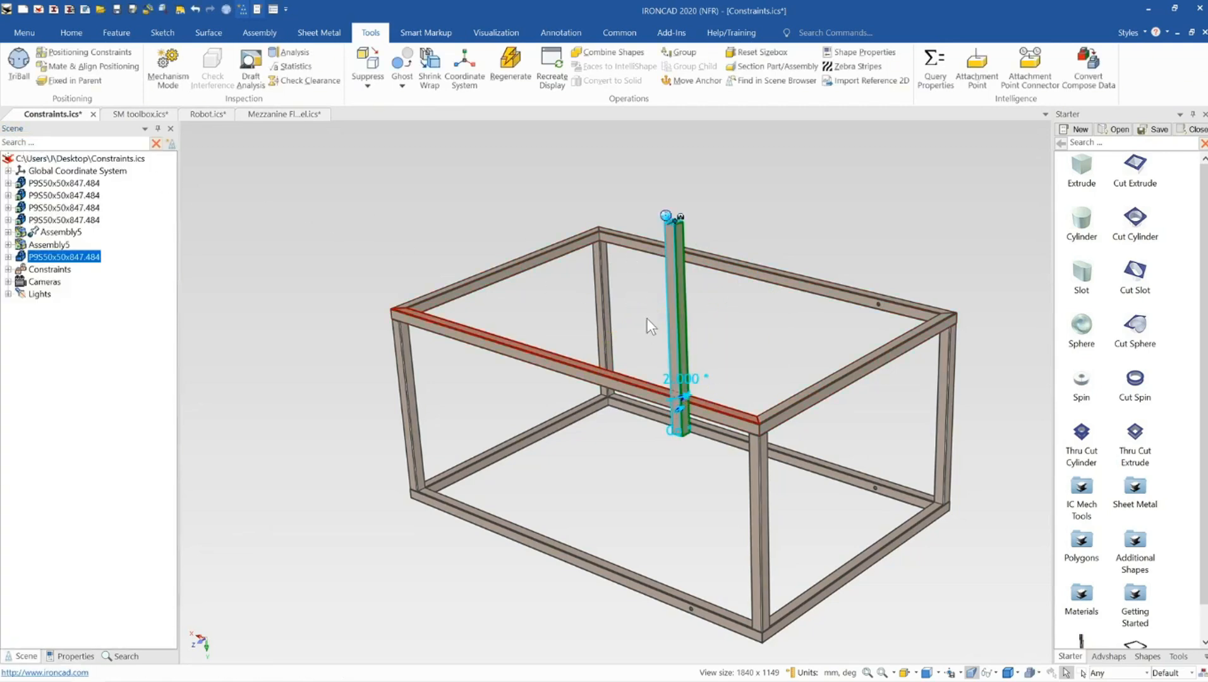
middle_drag(648, 318, 696, 496)
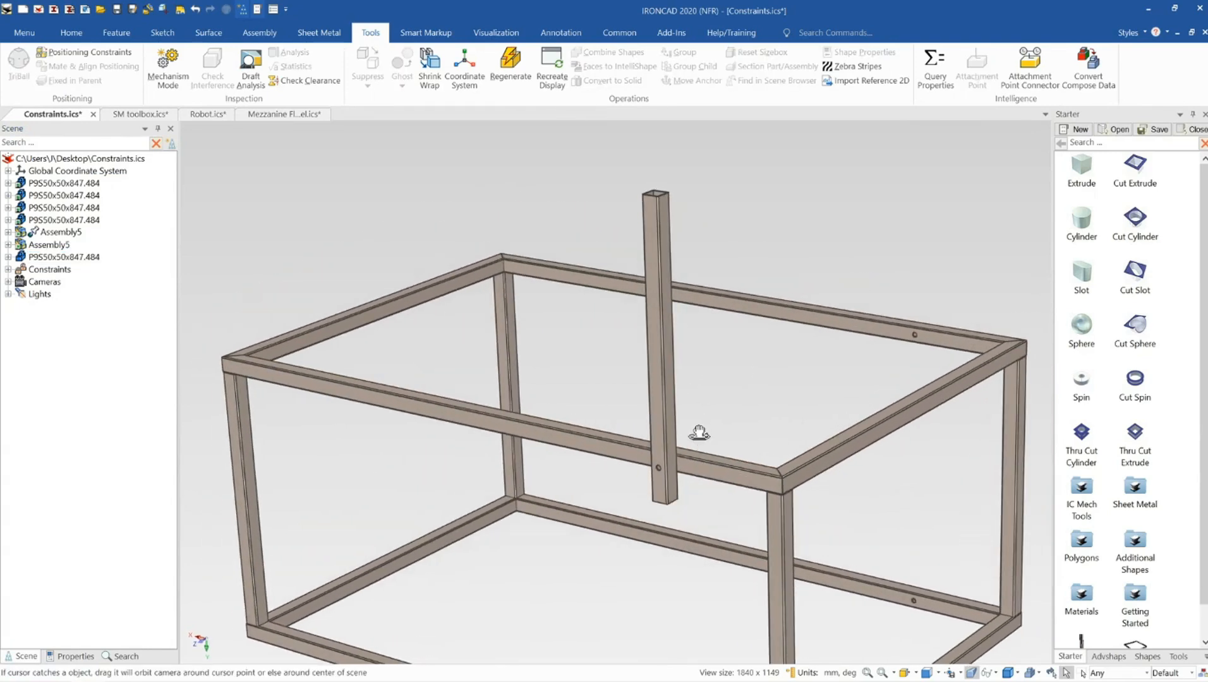
click(650, 363)
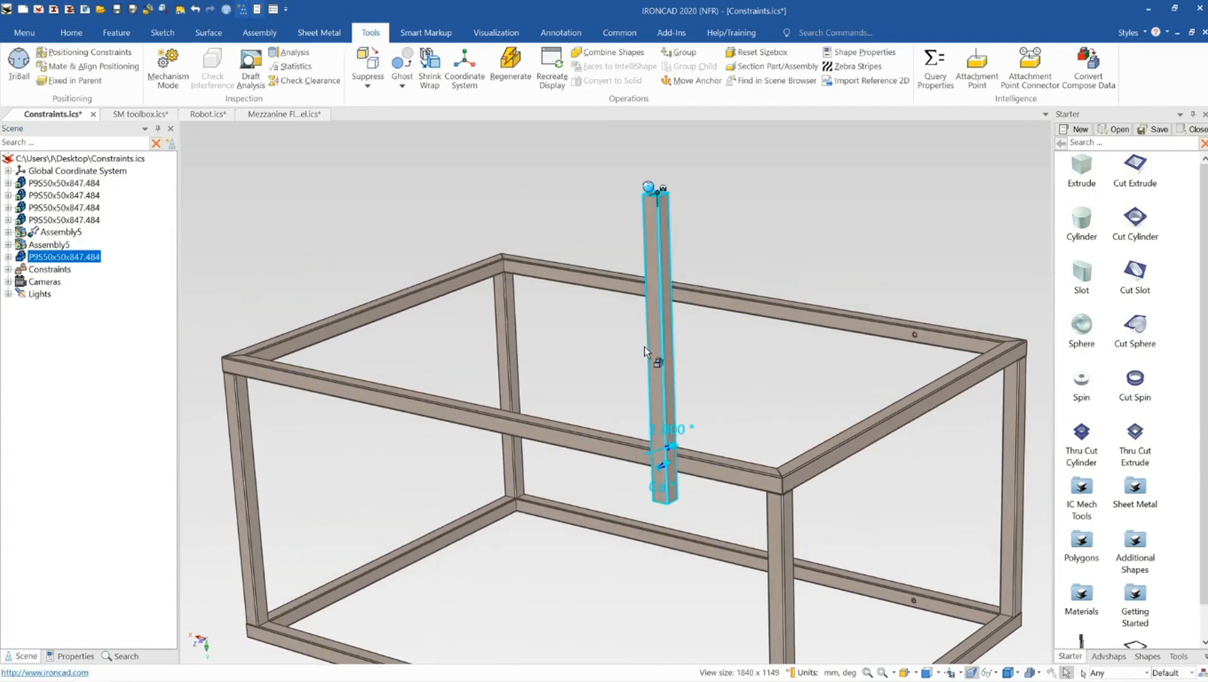
middle_drag(645, 348, 622, 328)
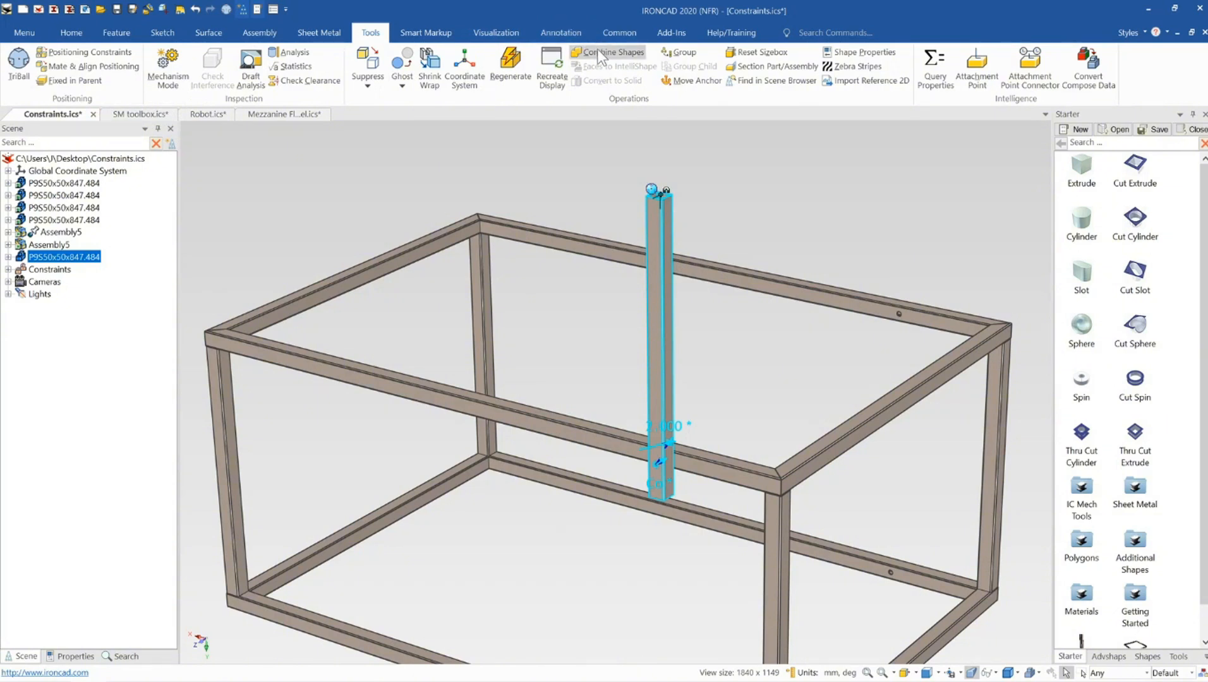
click(559, 33)
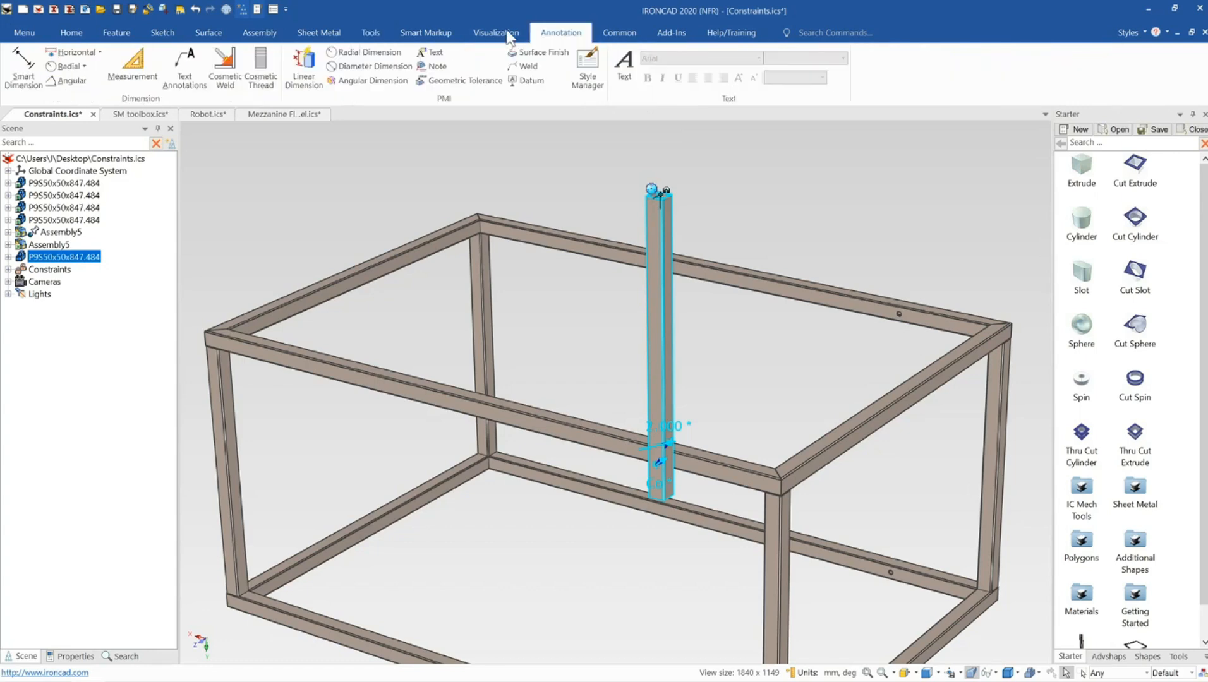
click(68, 80)
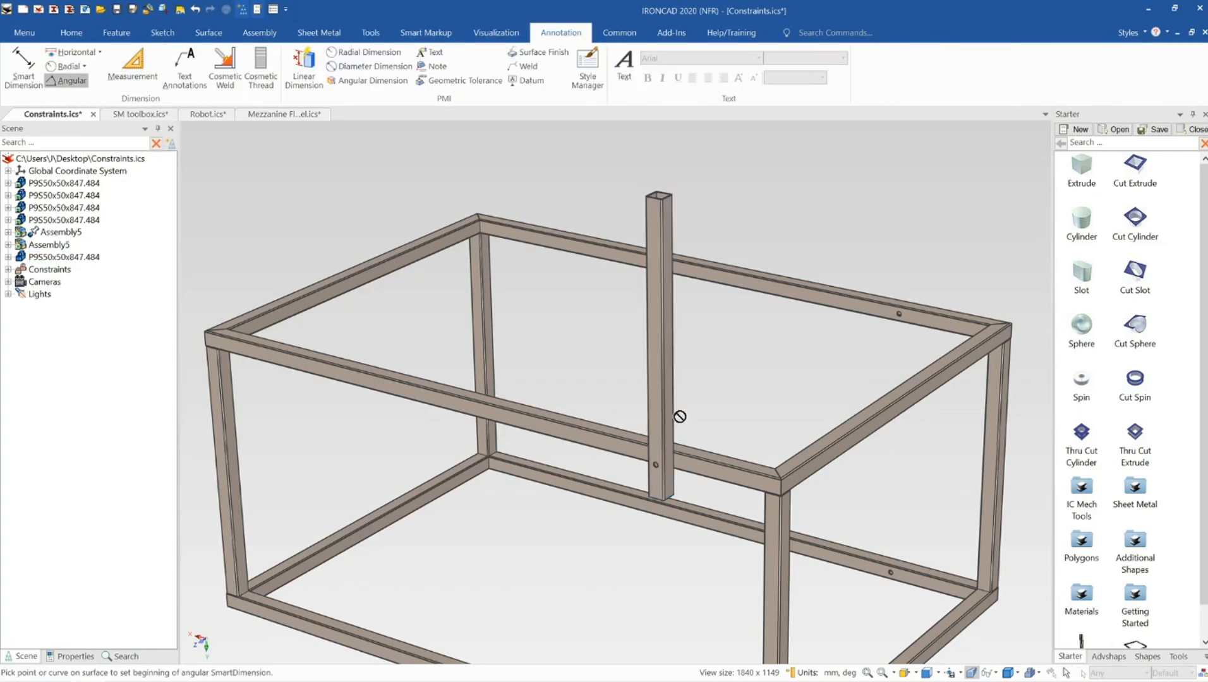
scroll(680, 417, up, 3)
click(618, 392)
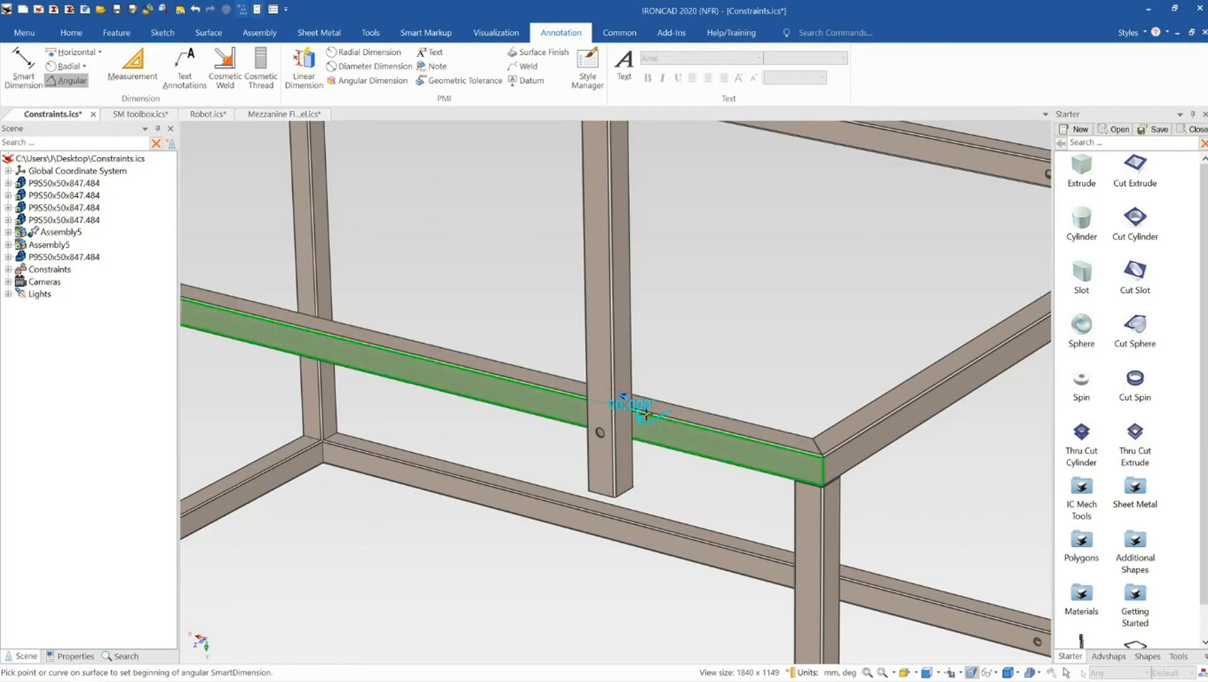
click(644, 396)
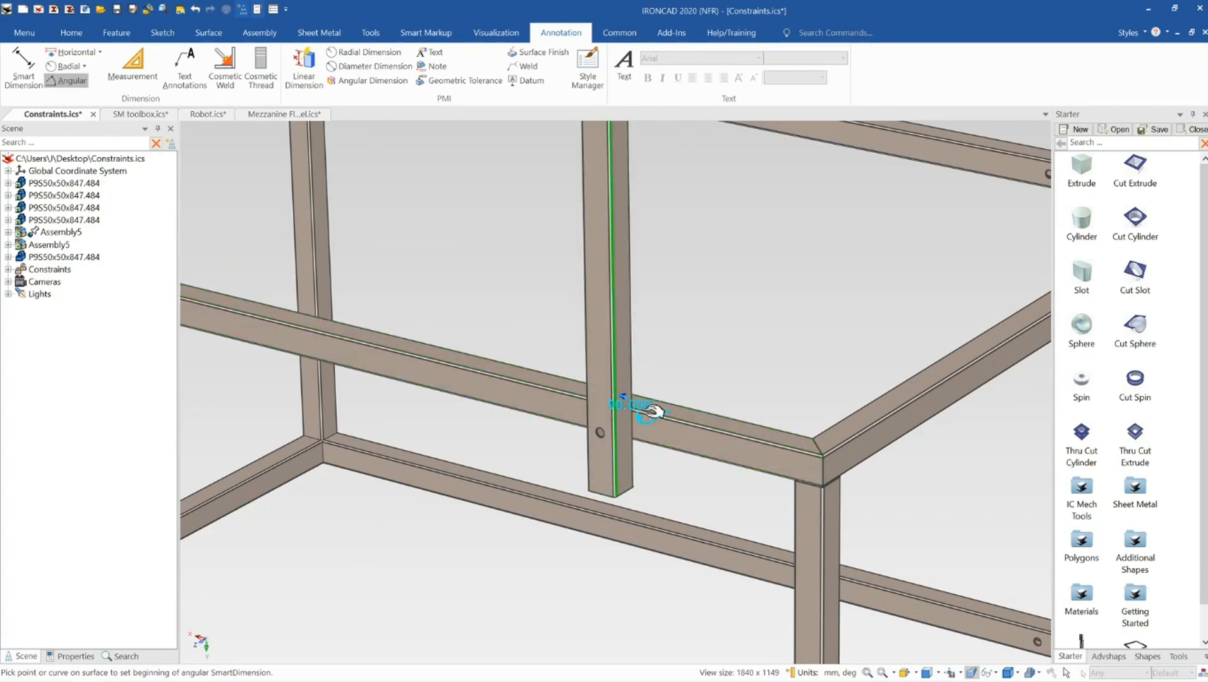
Lock the new angular dimension and enable its limits with a high of 180 and a low of 80 degrees
double_click(642, 405)
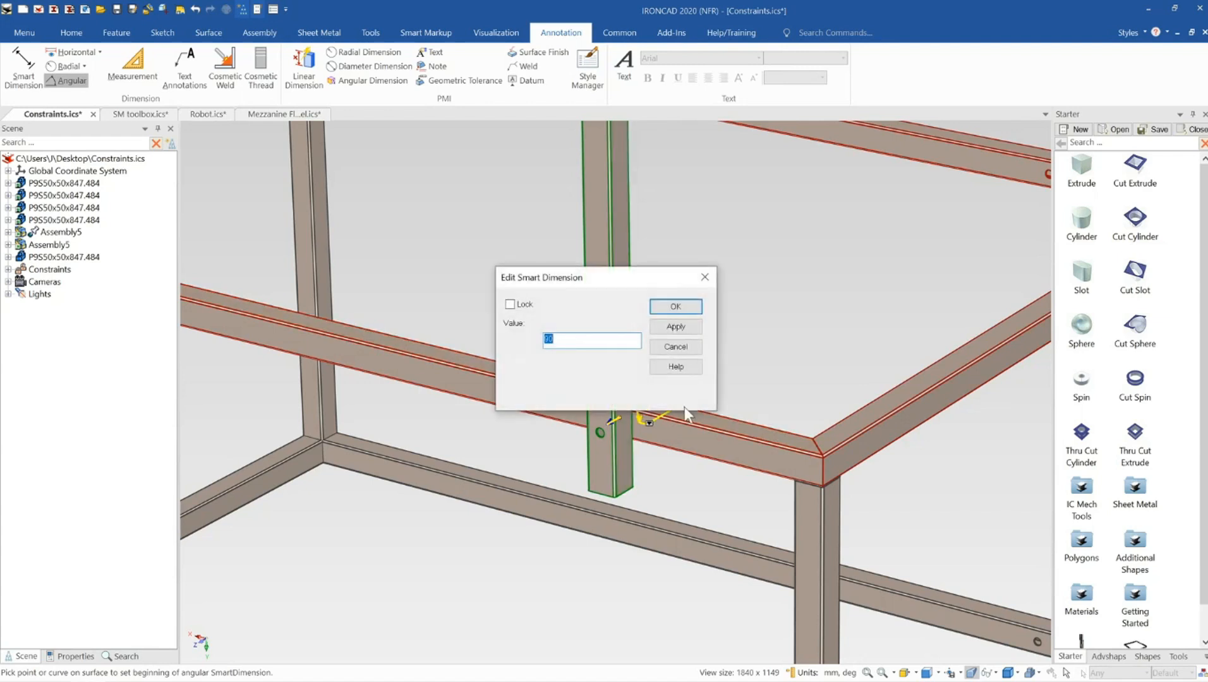
click(509, 304)
drag(616, 281, 877, 261)
click(848, 284)
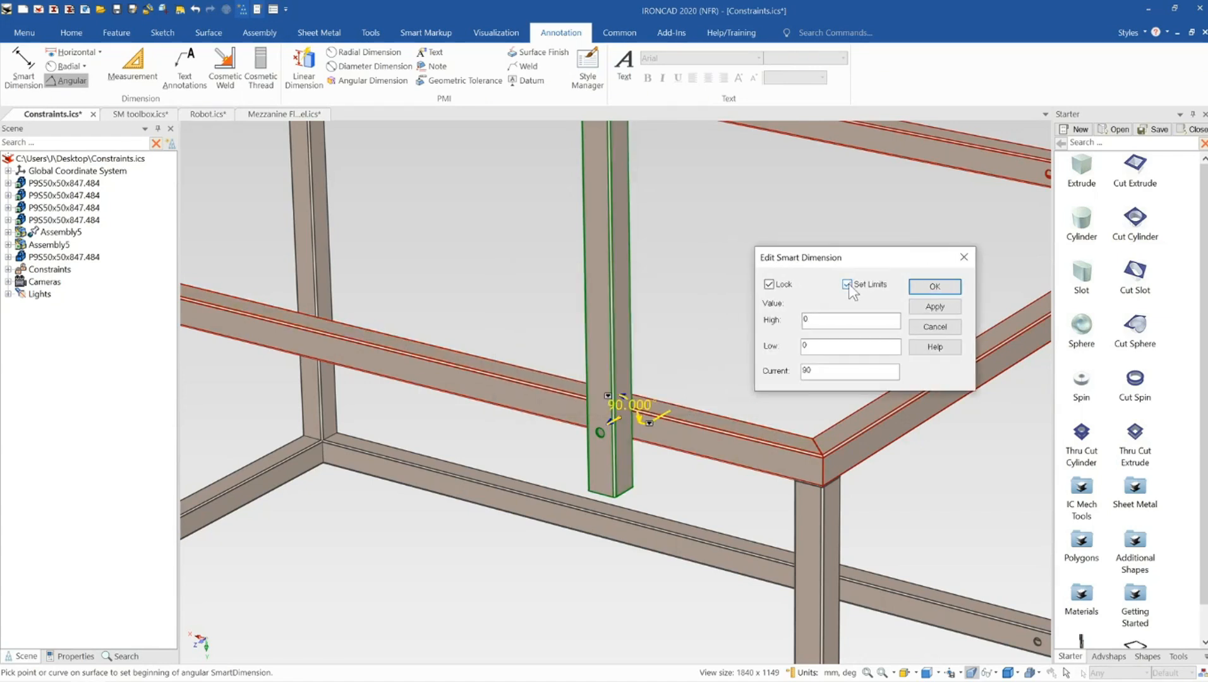
click(828, 372)
drag(816, 320, 801, 321)
key(Tab)
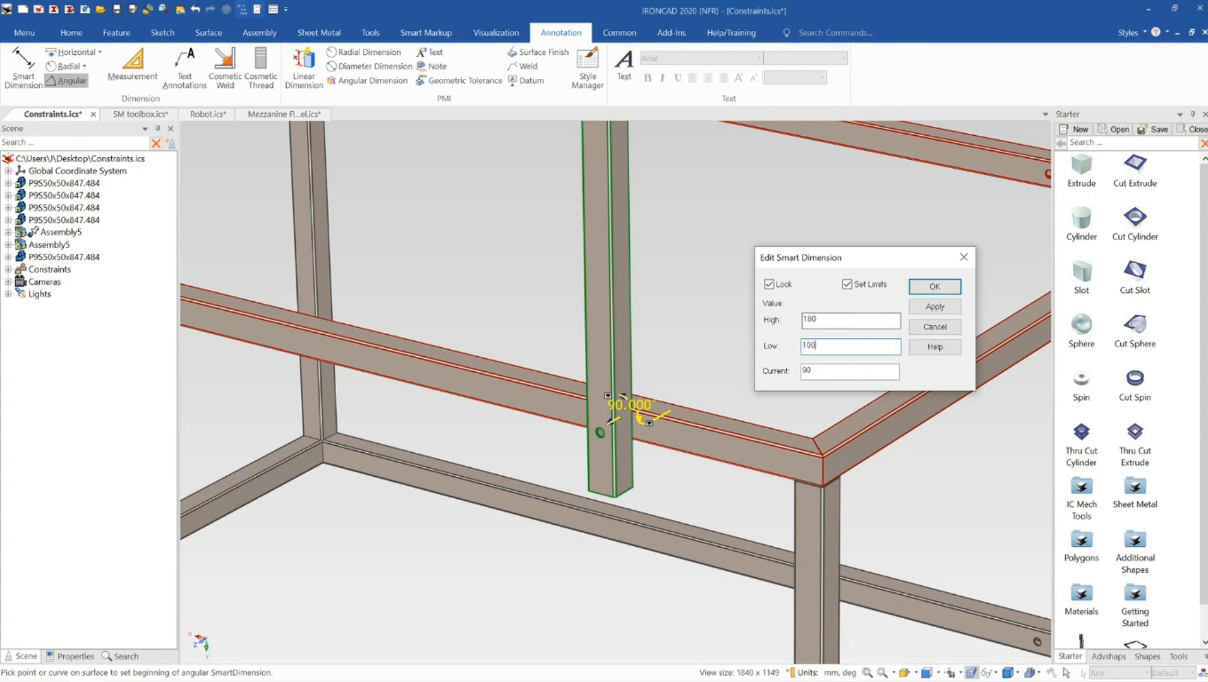
text(80)
click(931, 309)
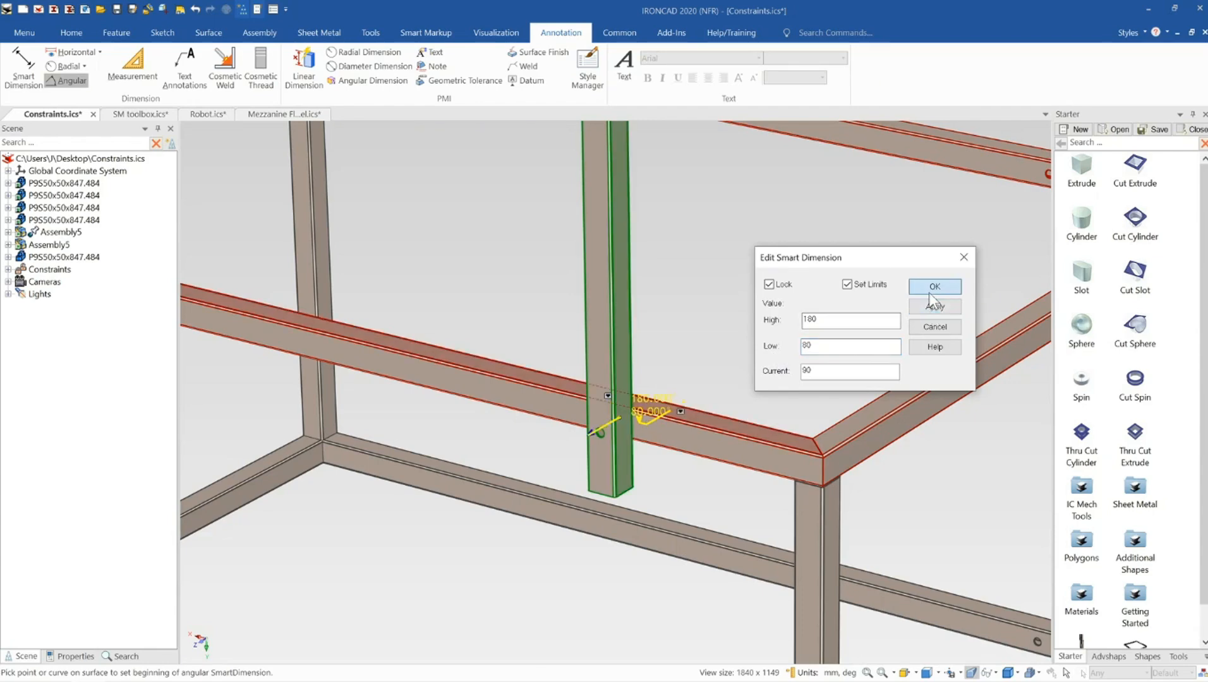
click(932, 288)
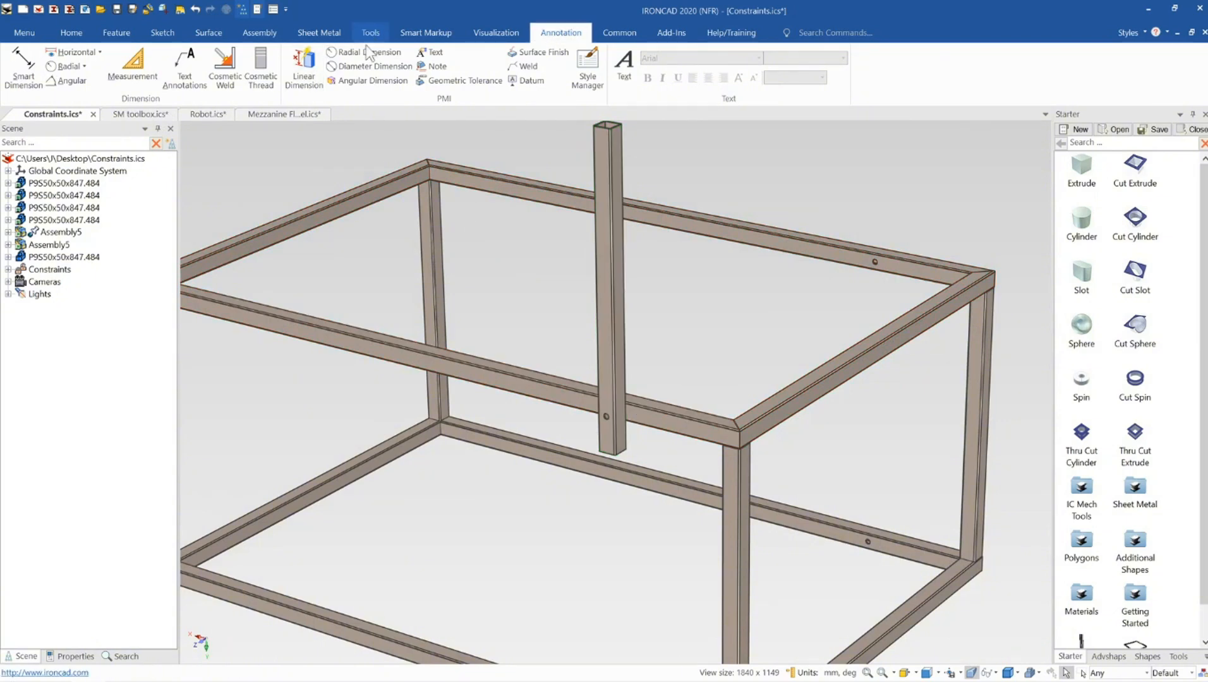
Swing the upright member in Mechanism Mode to test its new angular limits, then leave the mode without keeping the motion
click(371, 33)
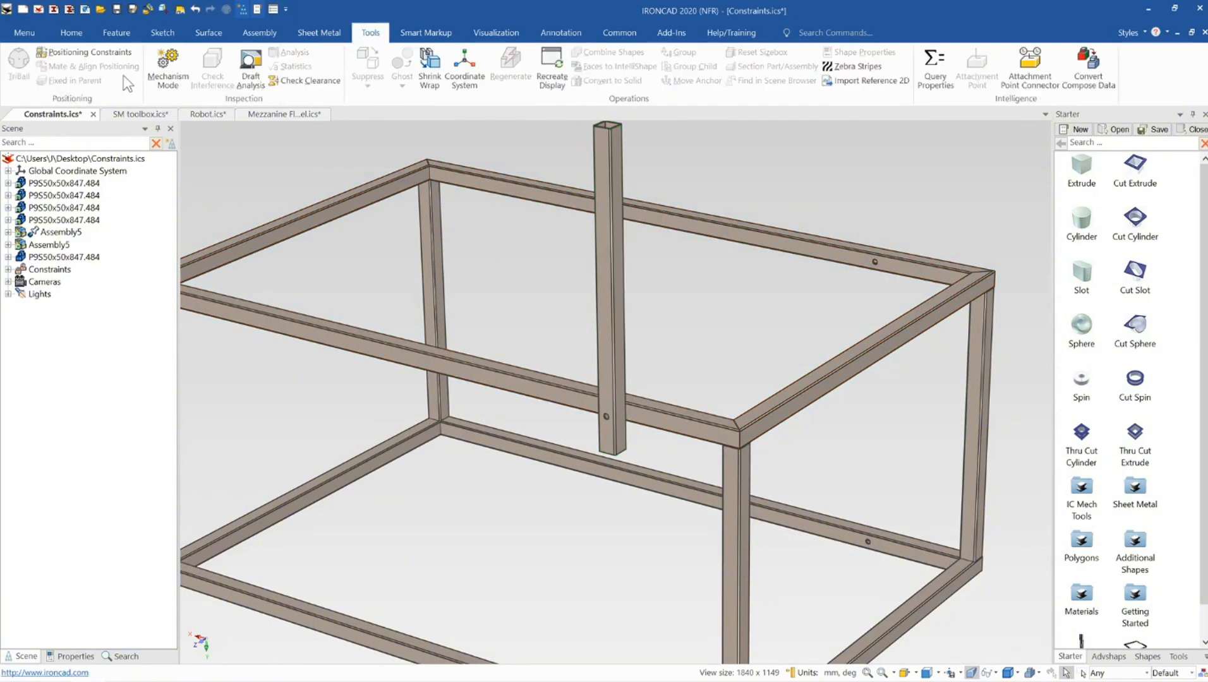
click(169, 69)
drag(573, 194, 493, 383)
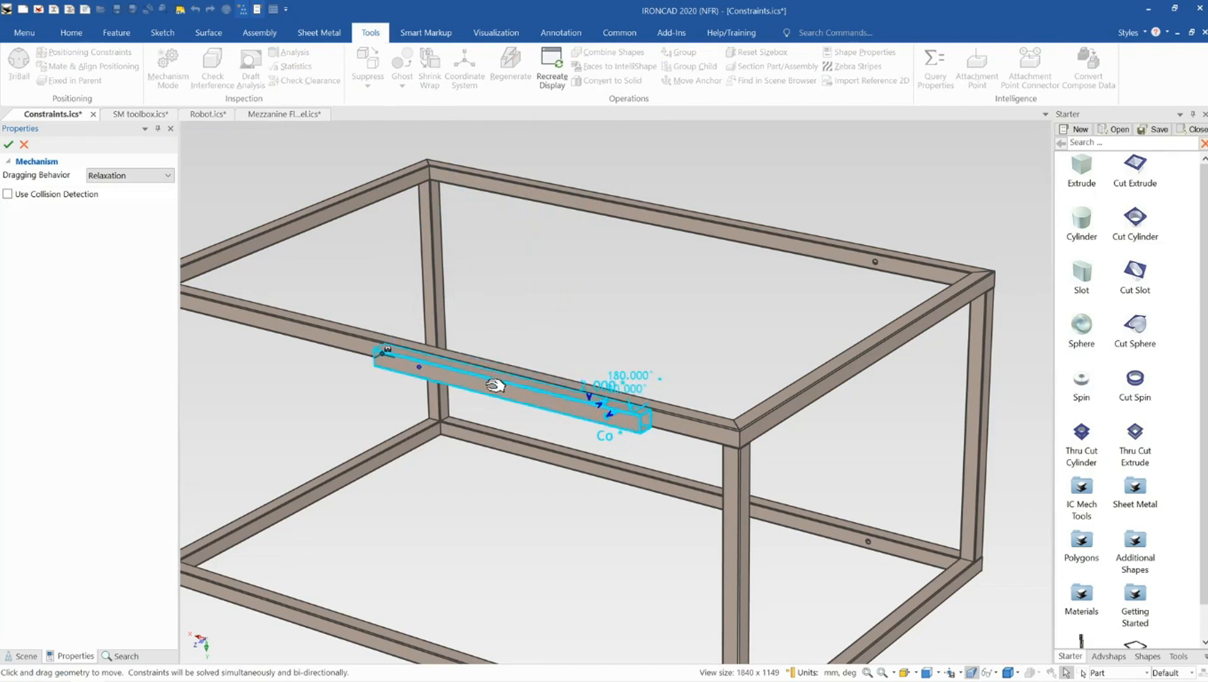
drag(408, 374, 652, 272)
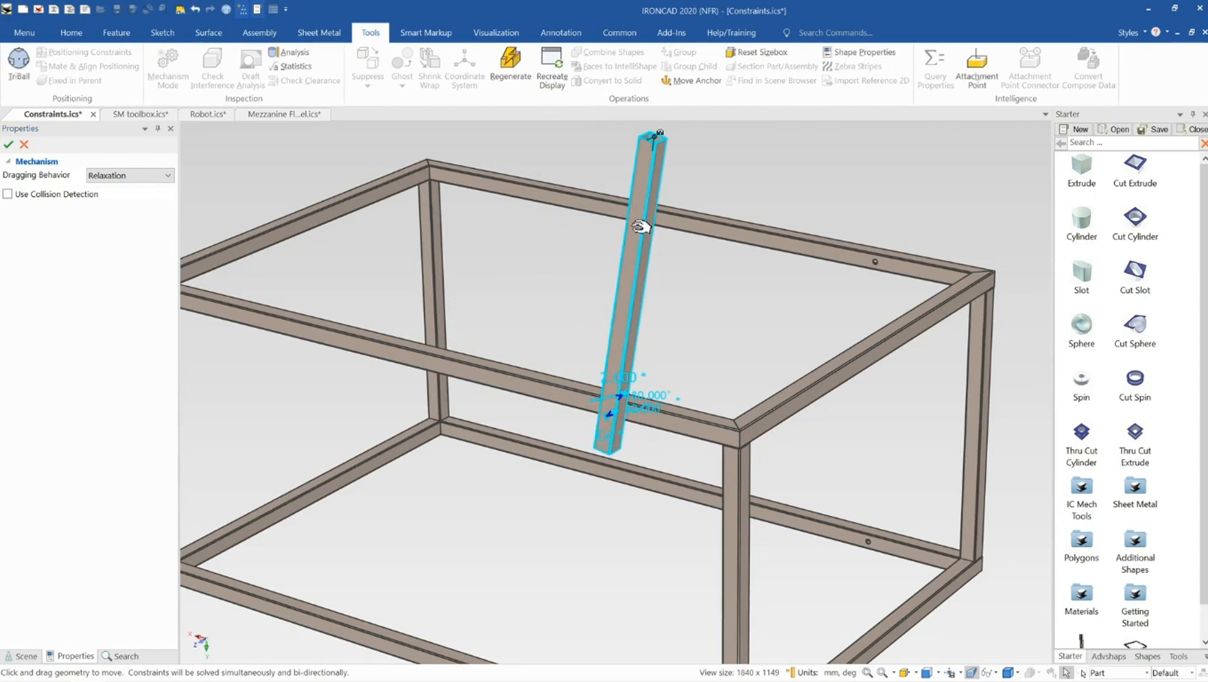
drag(647, 232, 458, 384)
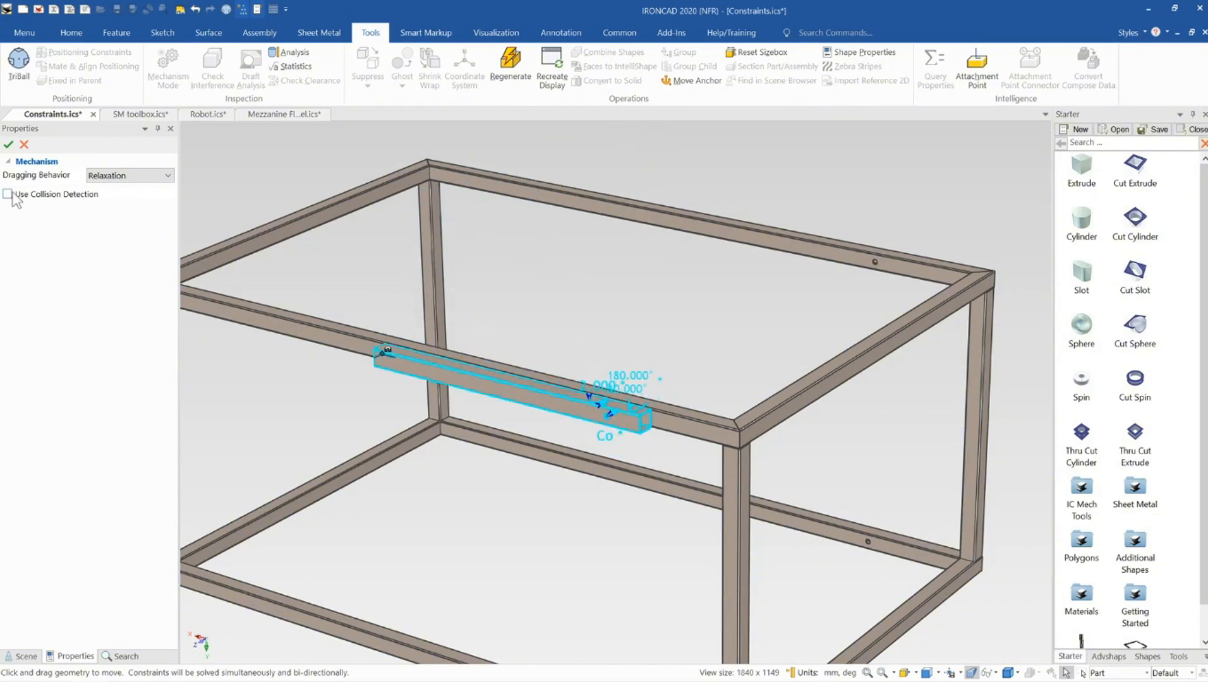
scroll(443, 371, down, 5)
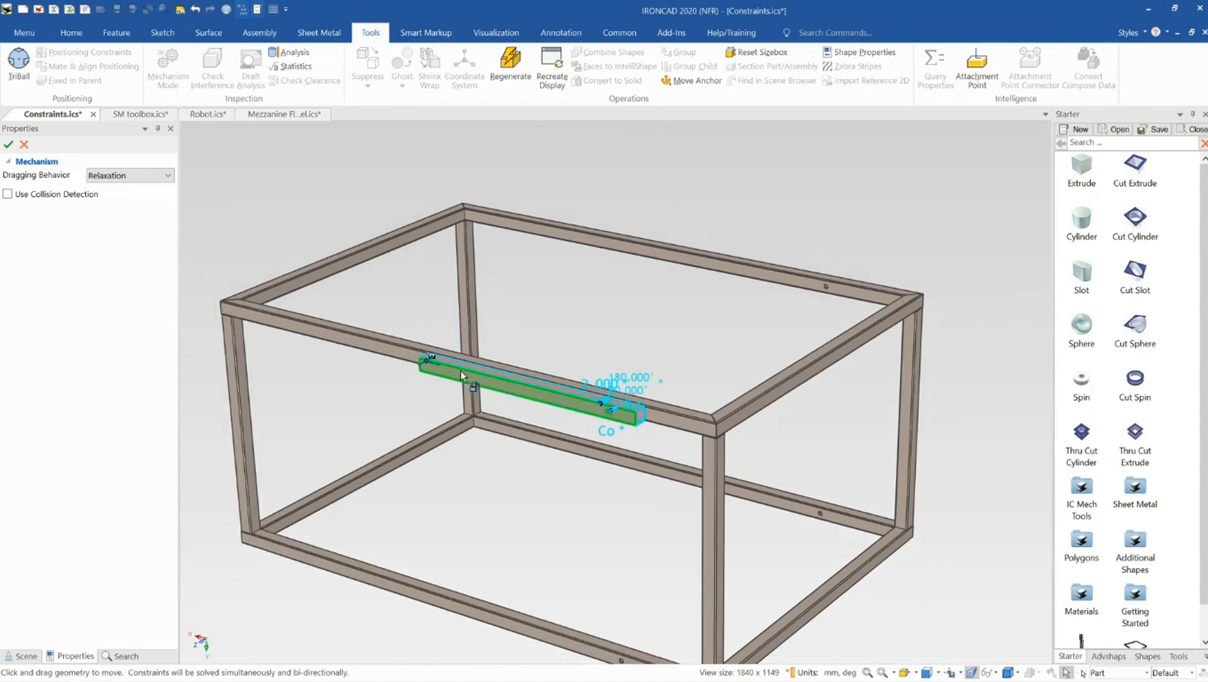
scroll(591, 391, up, 4)
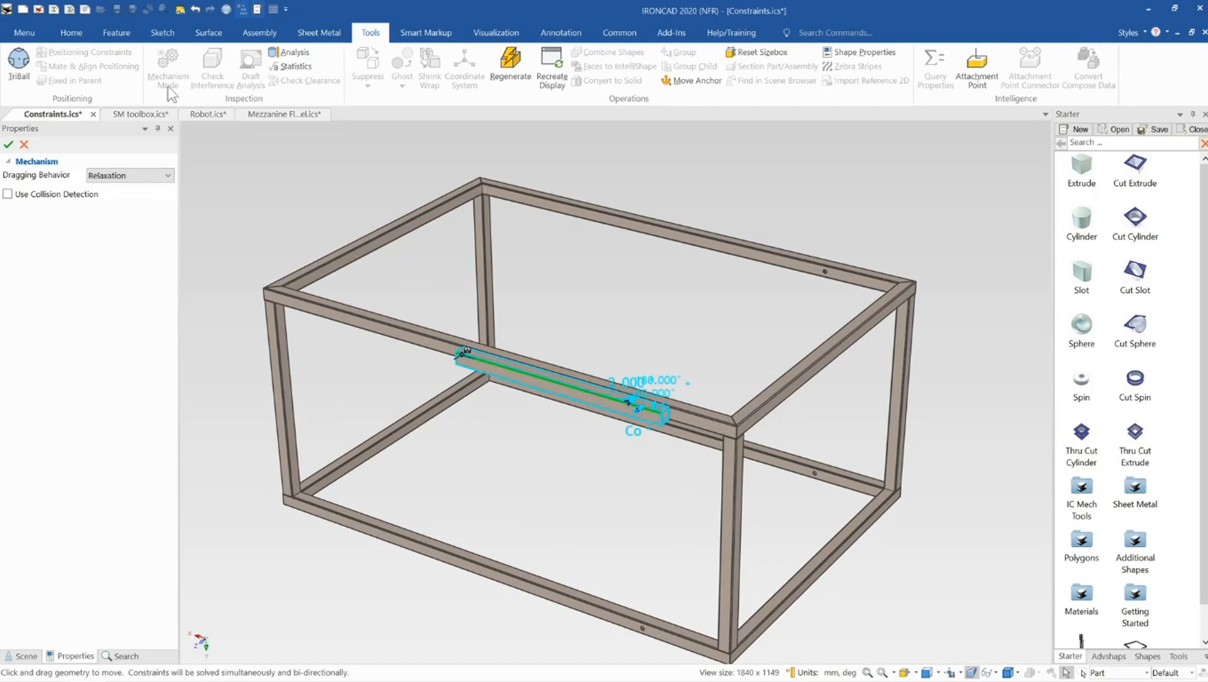
click(23, 145)
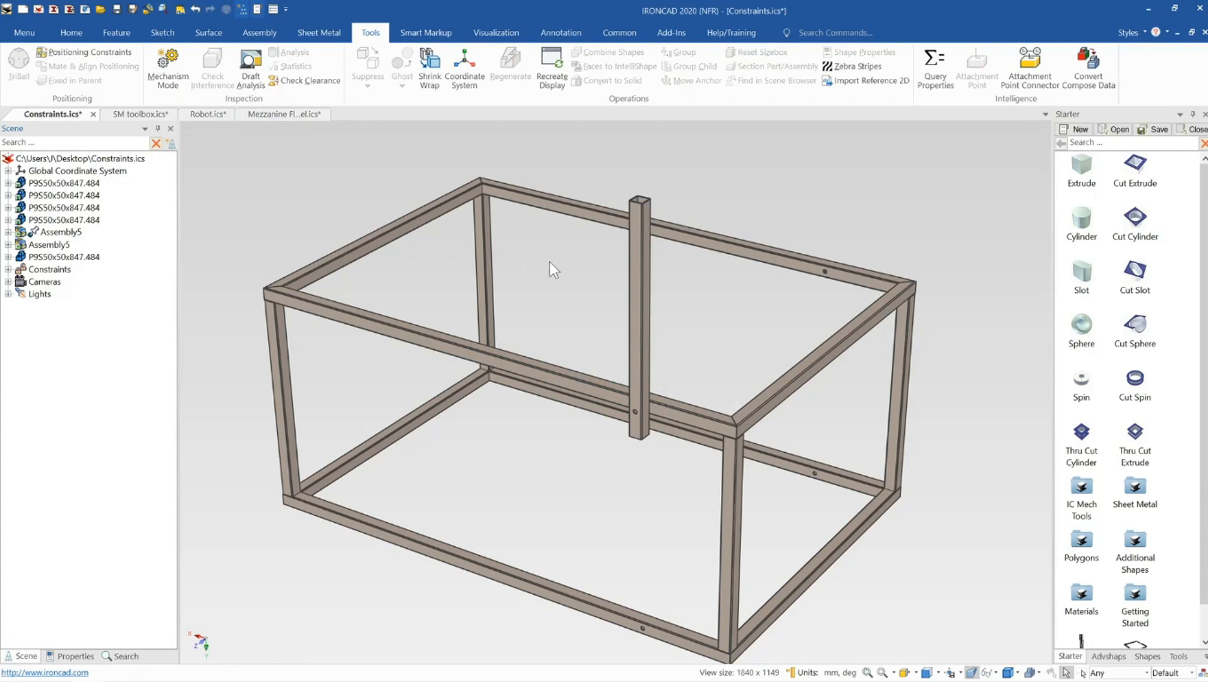
scroll(514, 359, down, 2)
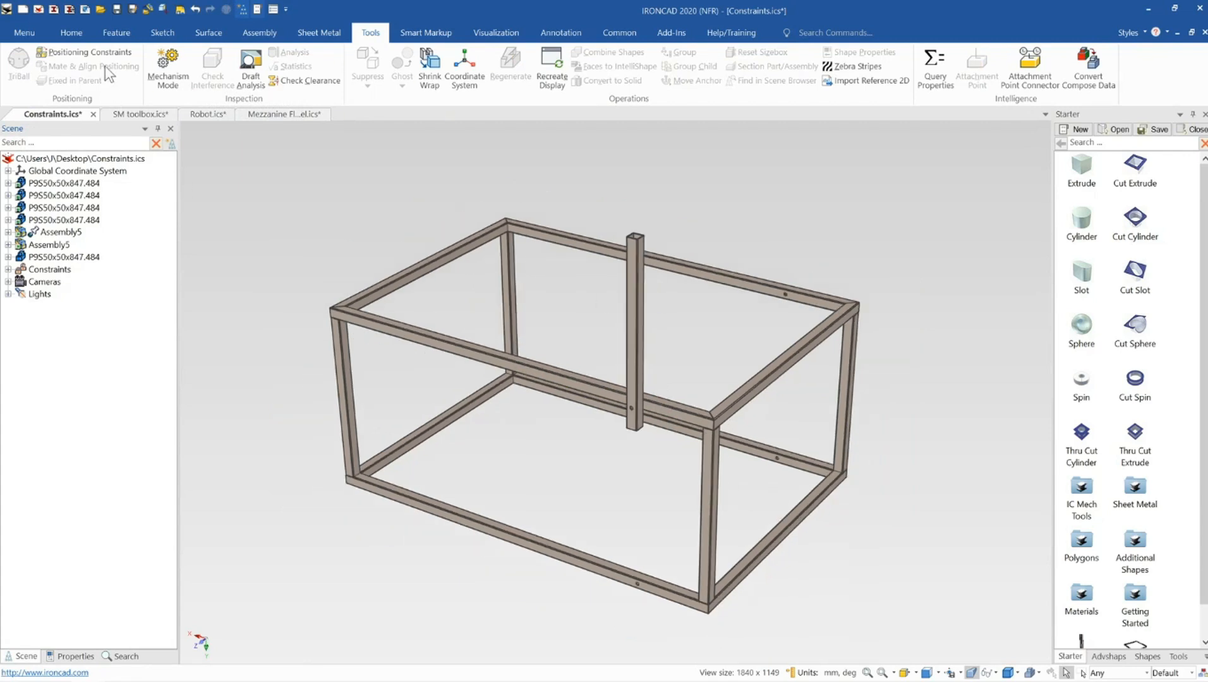